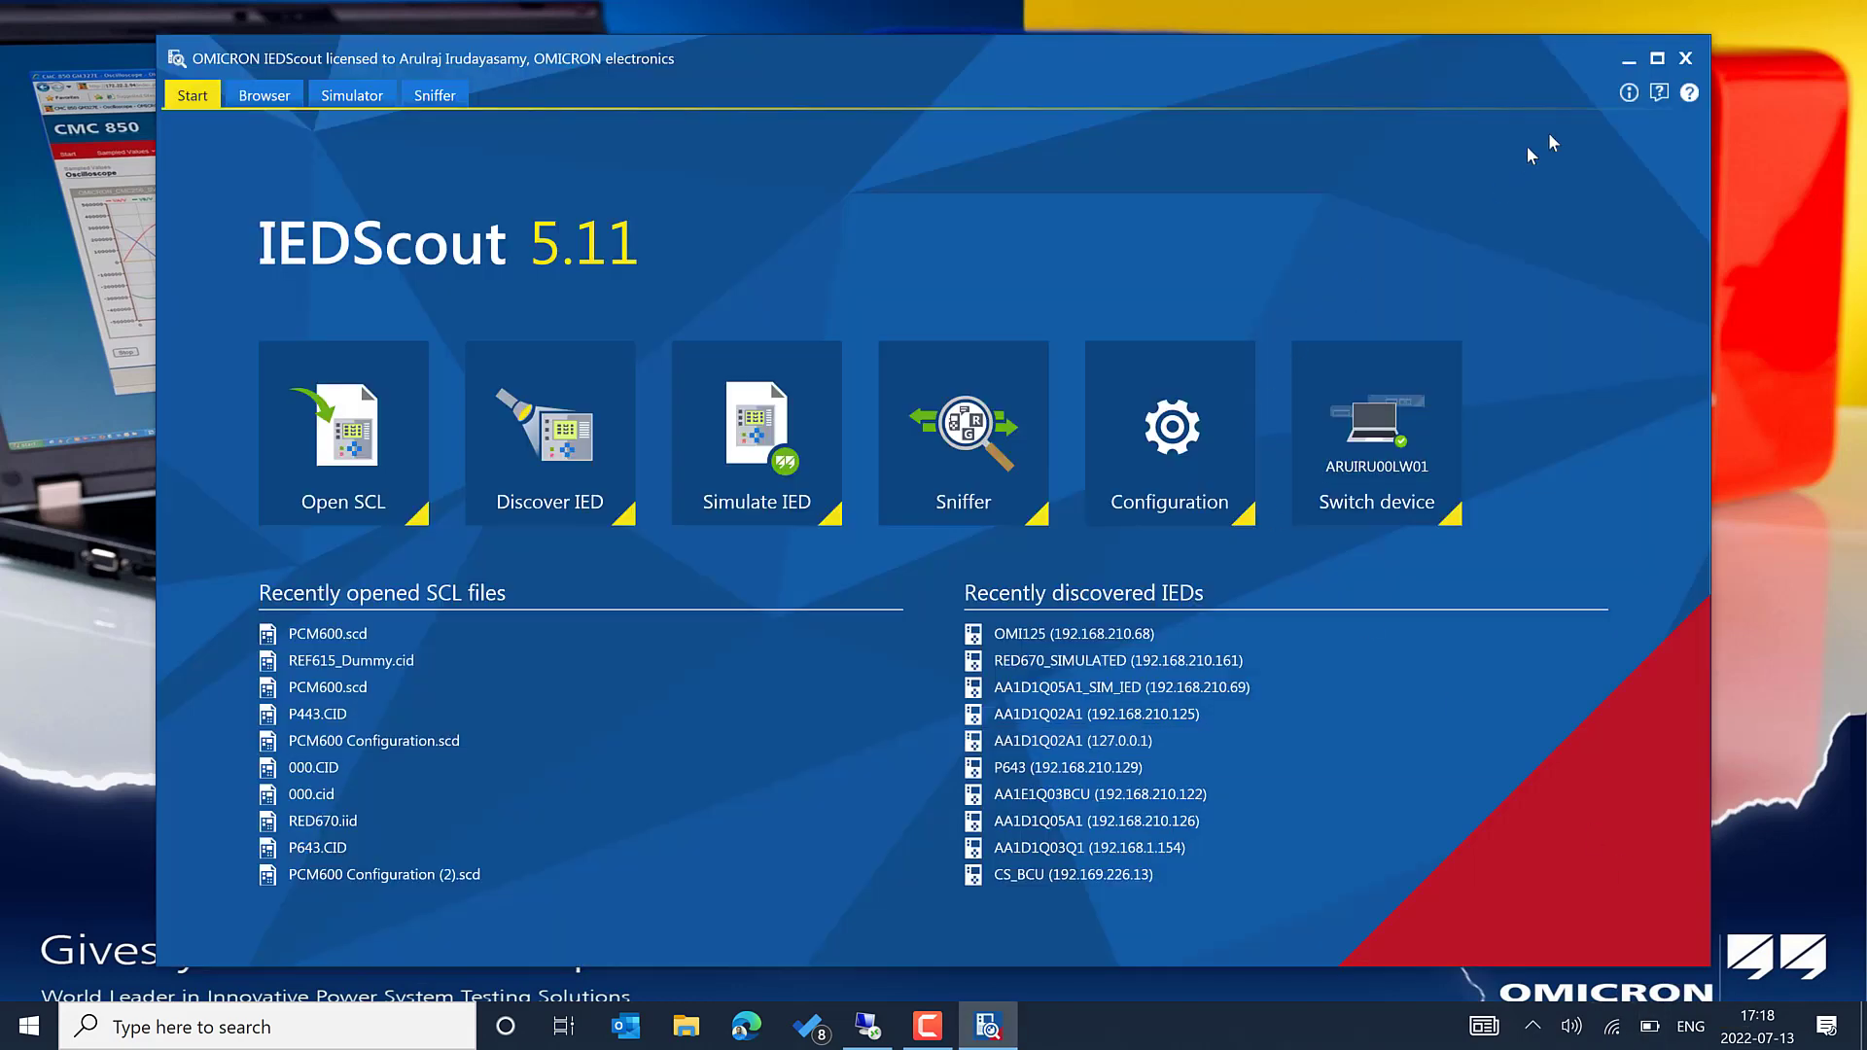
# Step: Maximize the application window and open the network adapter configuration for Client/Server and GOOSE
pyautogui.click(1657, 59)
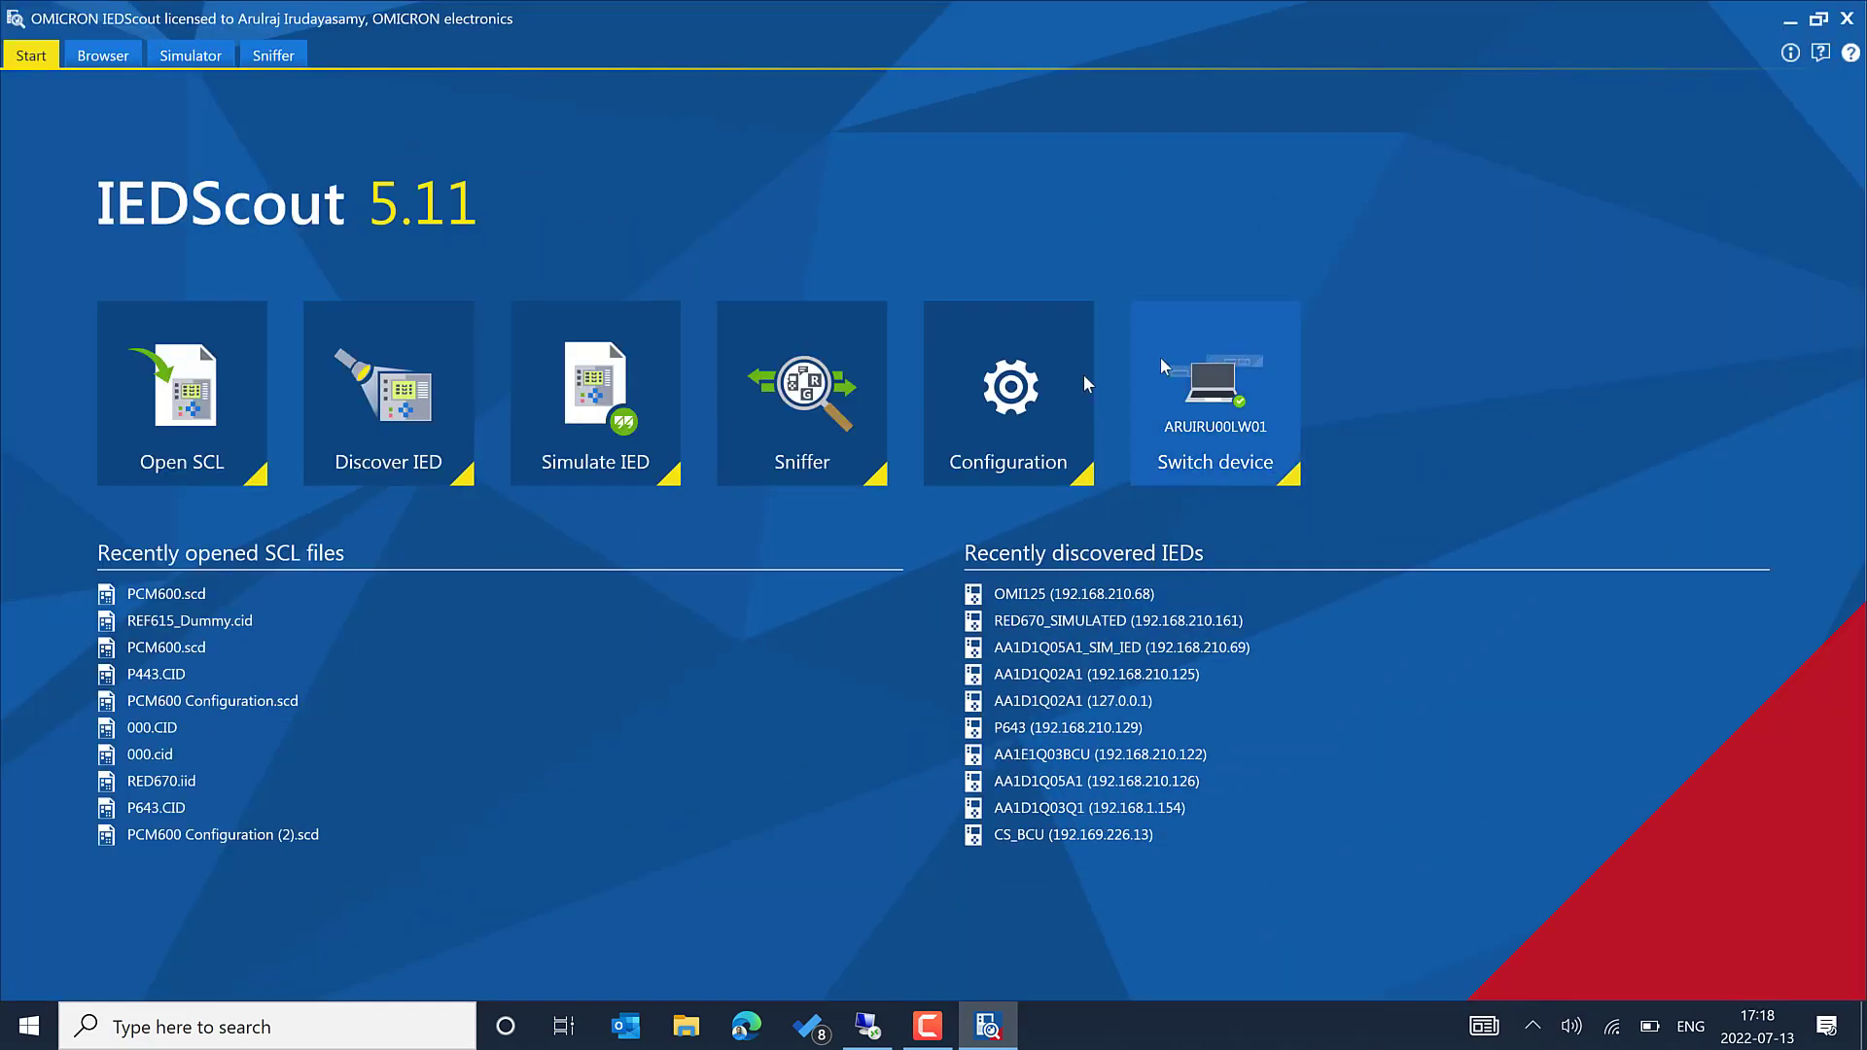
pyautogui.click(1005, 399)
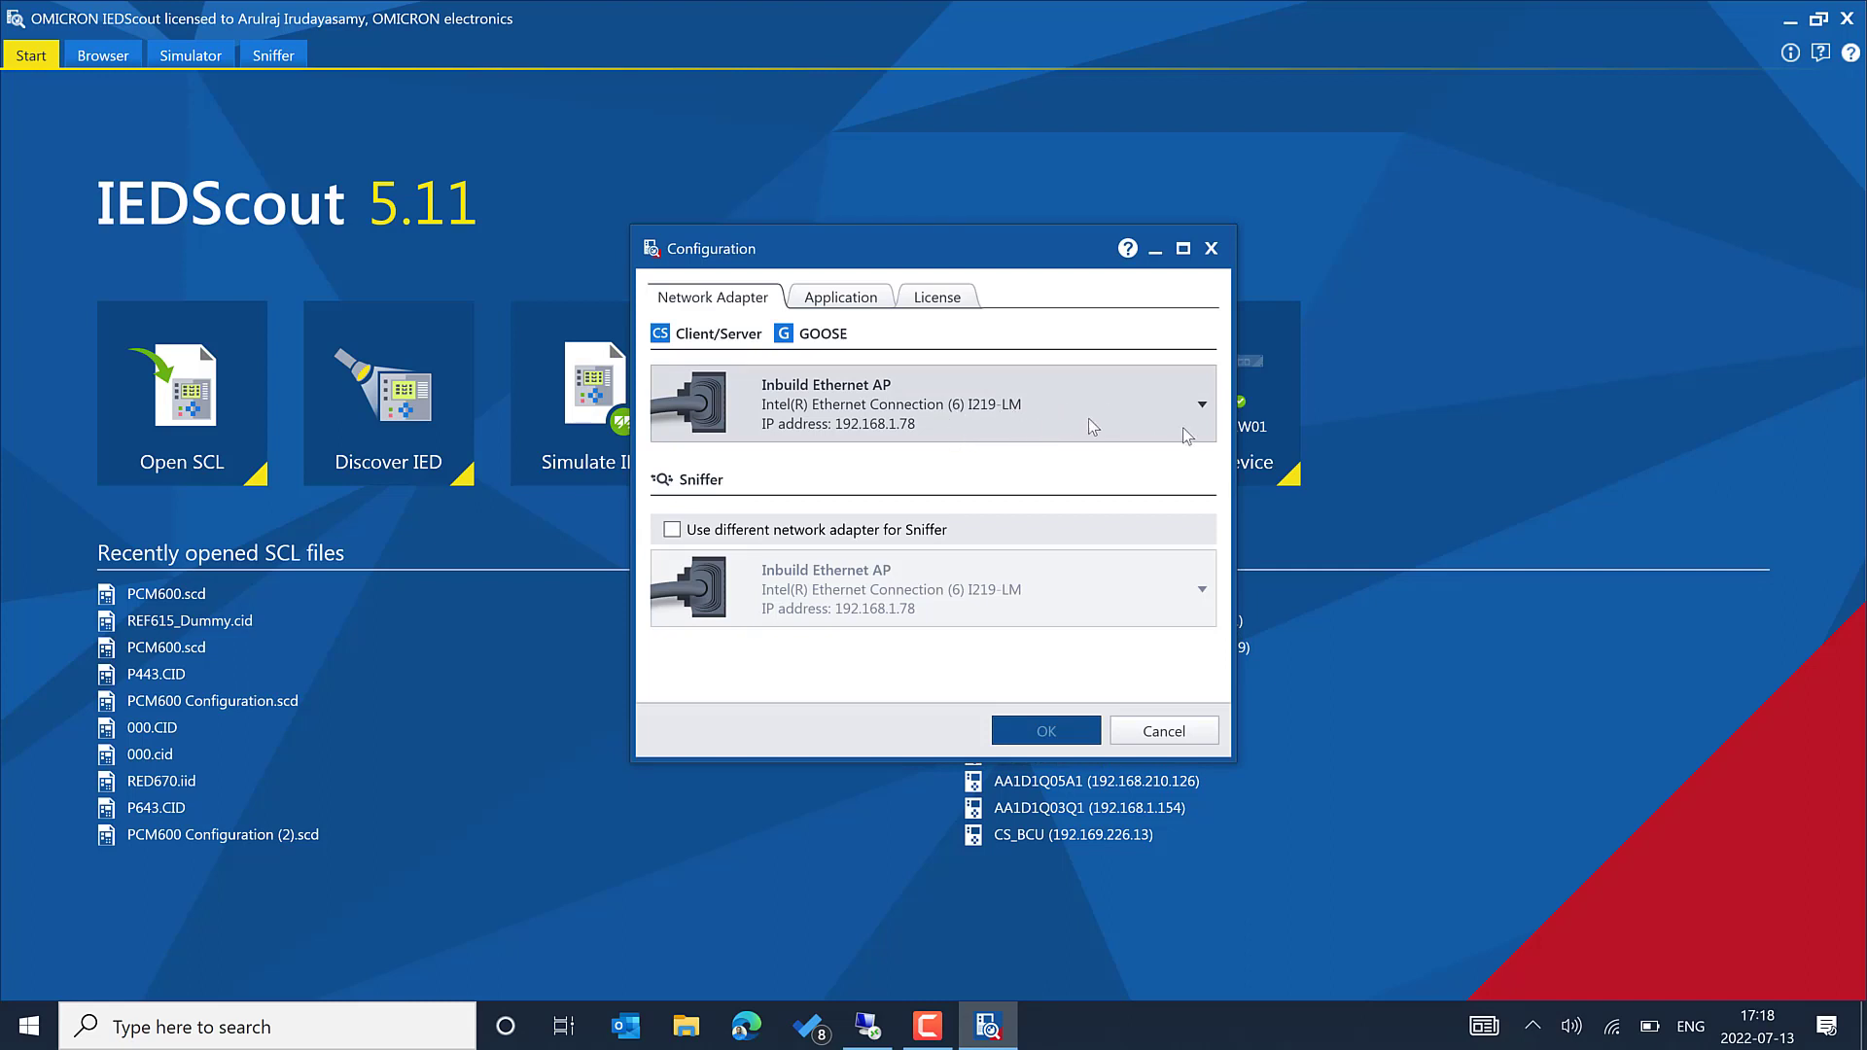
# Step: Check the IPv4 addresses of the Inbuild Ethernet AP in Windows network connection details, then return and close the adapter configuration unchanged
pyautogui.rightClick(1614, 1026)
pyautogui.click(1643, 1011)
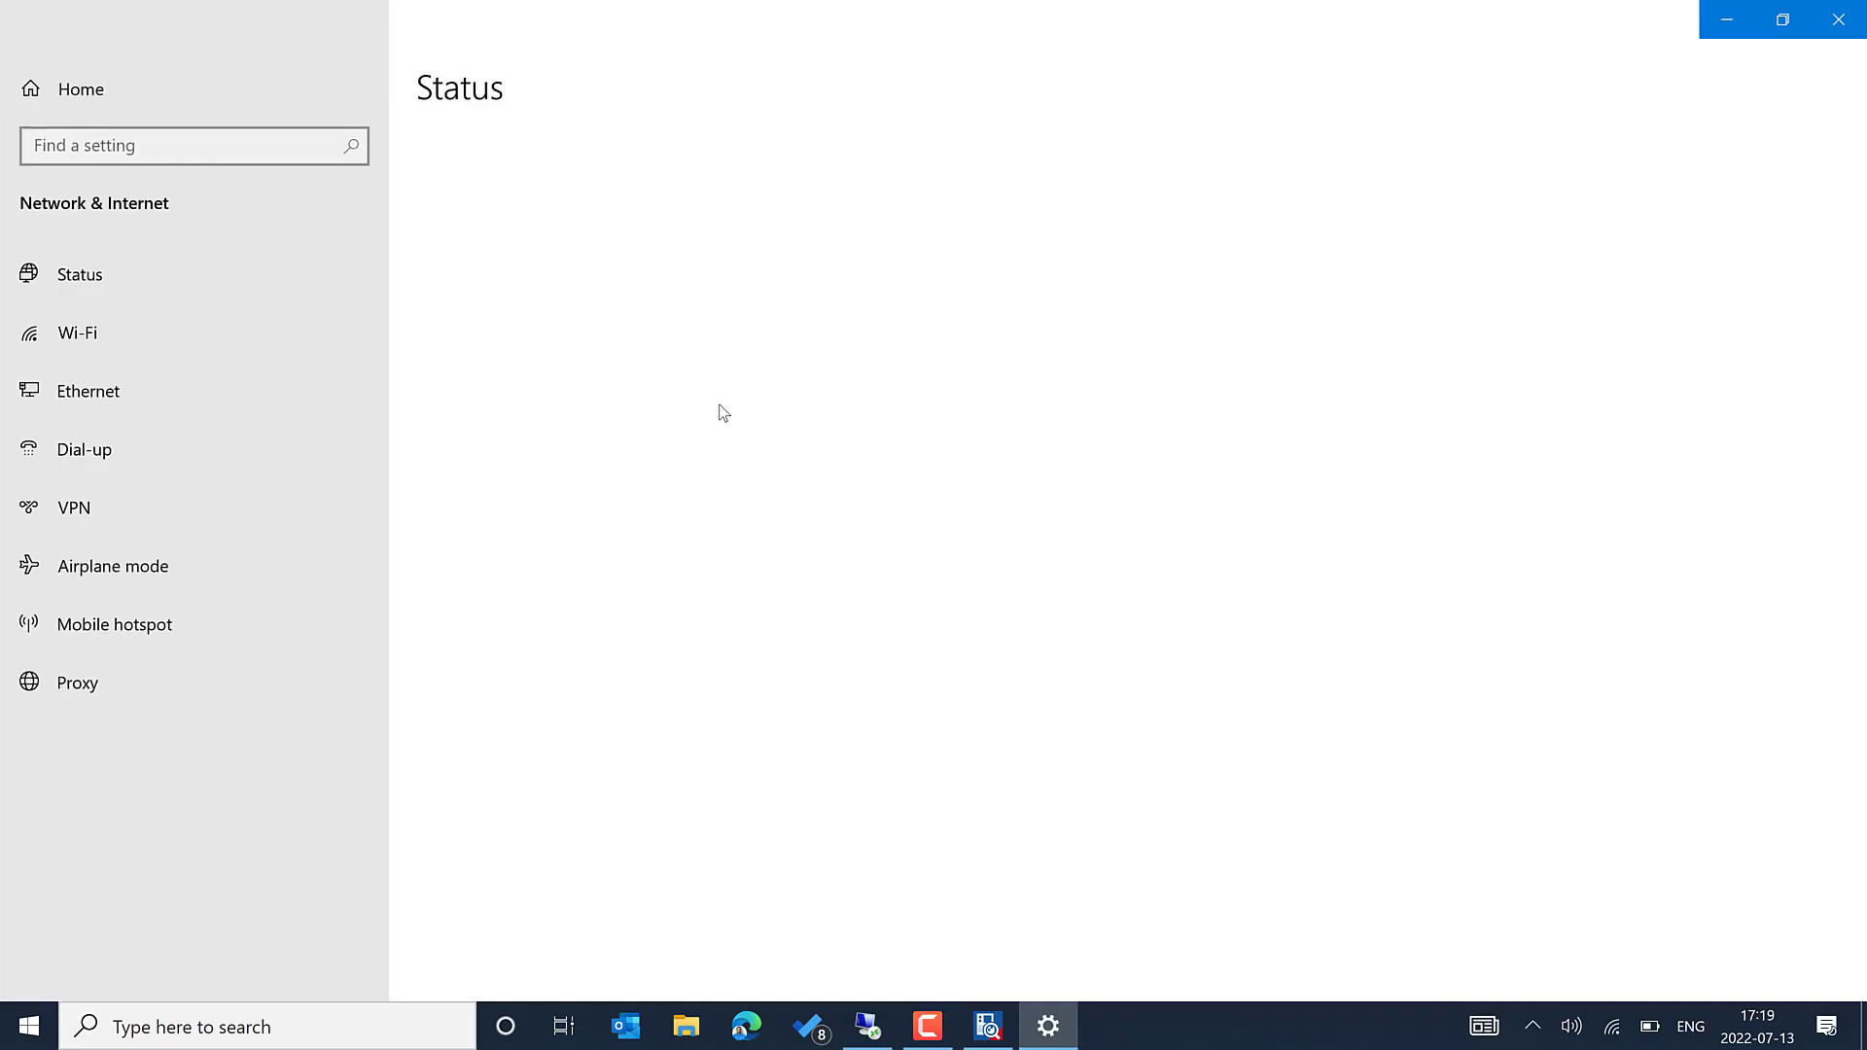
pyautogui.click(640, 764)
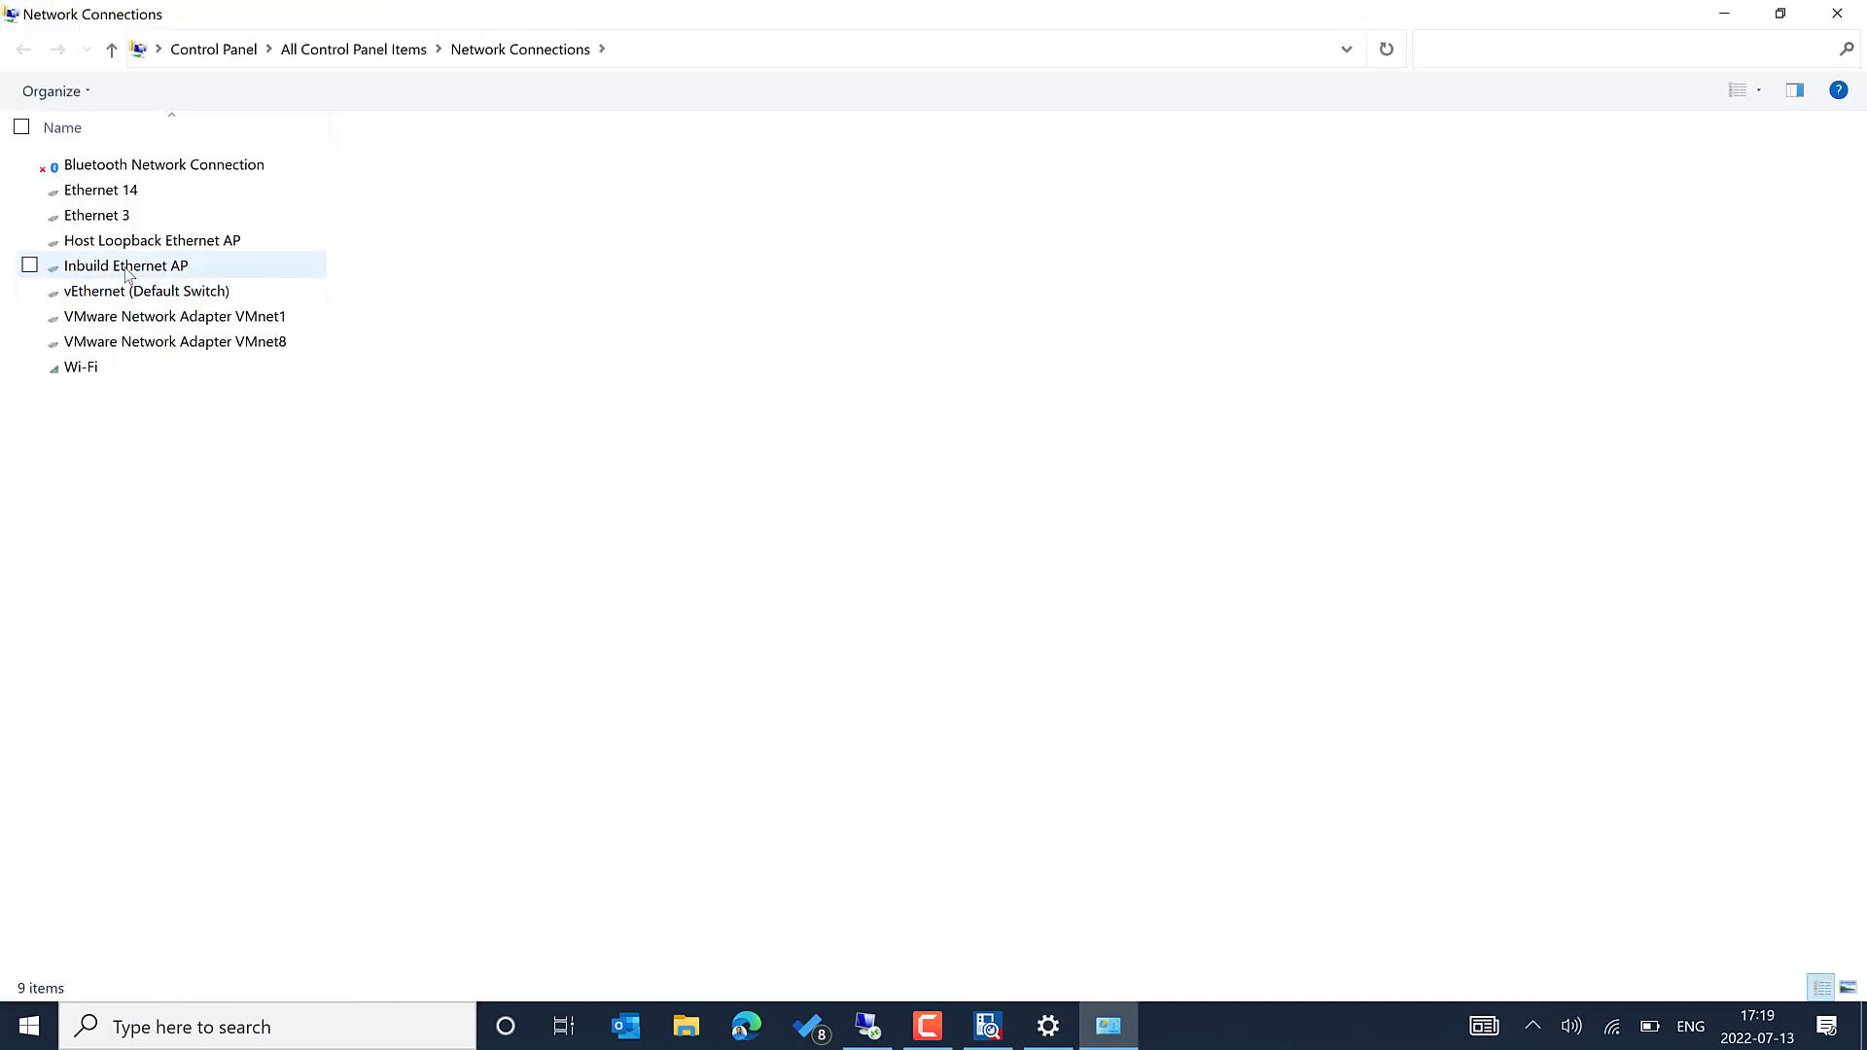
pyautogui.click(136, 264)
pyautogui.rightClick(139, 263)
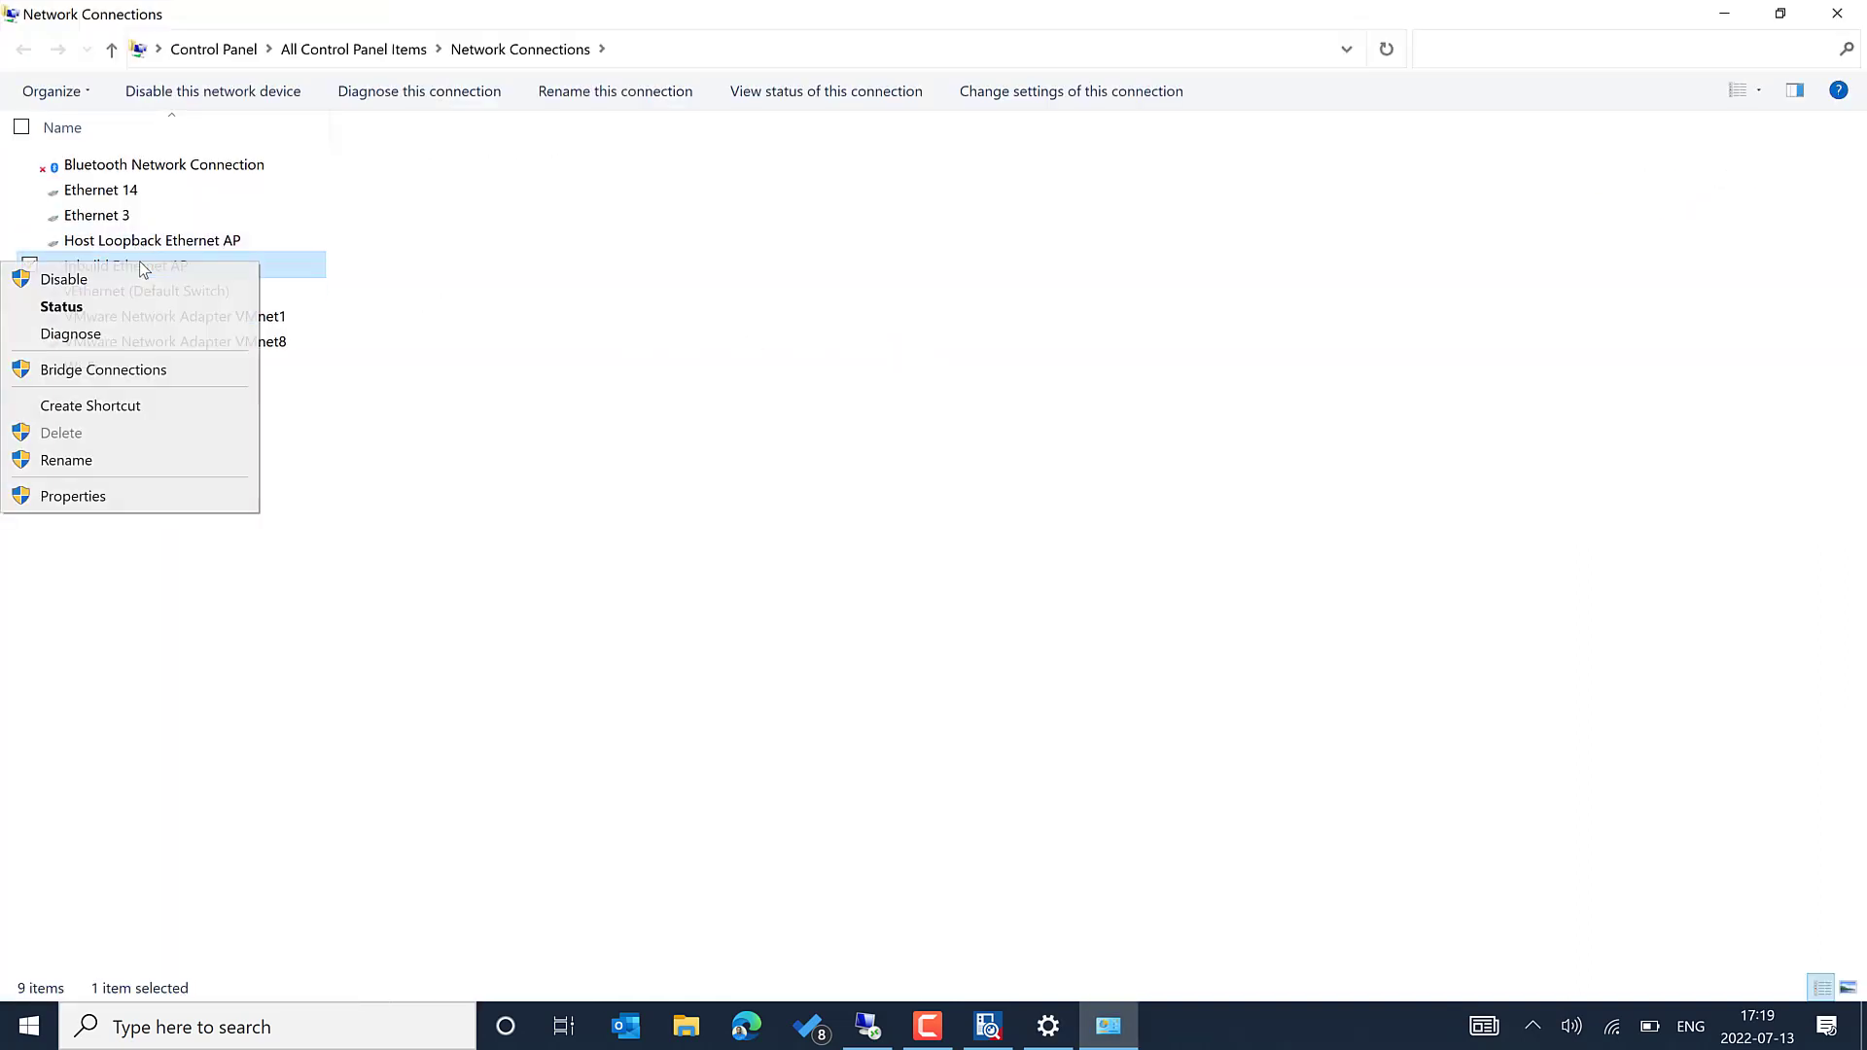
pyautogui.click(115, 309)
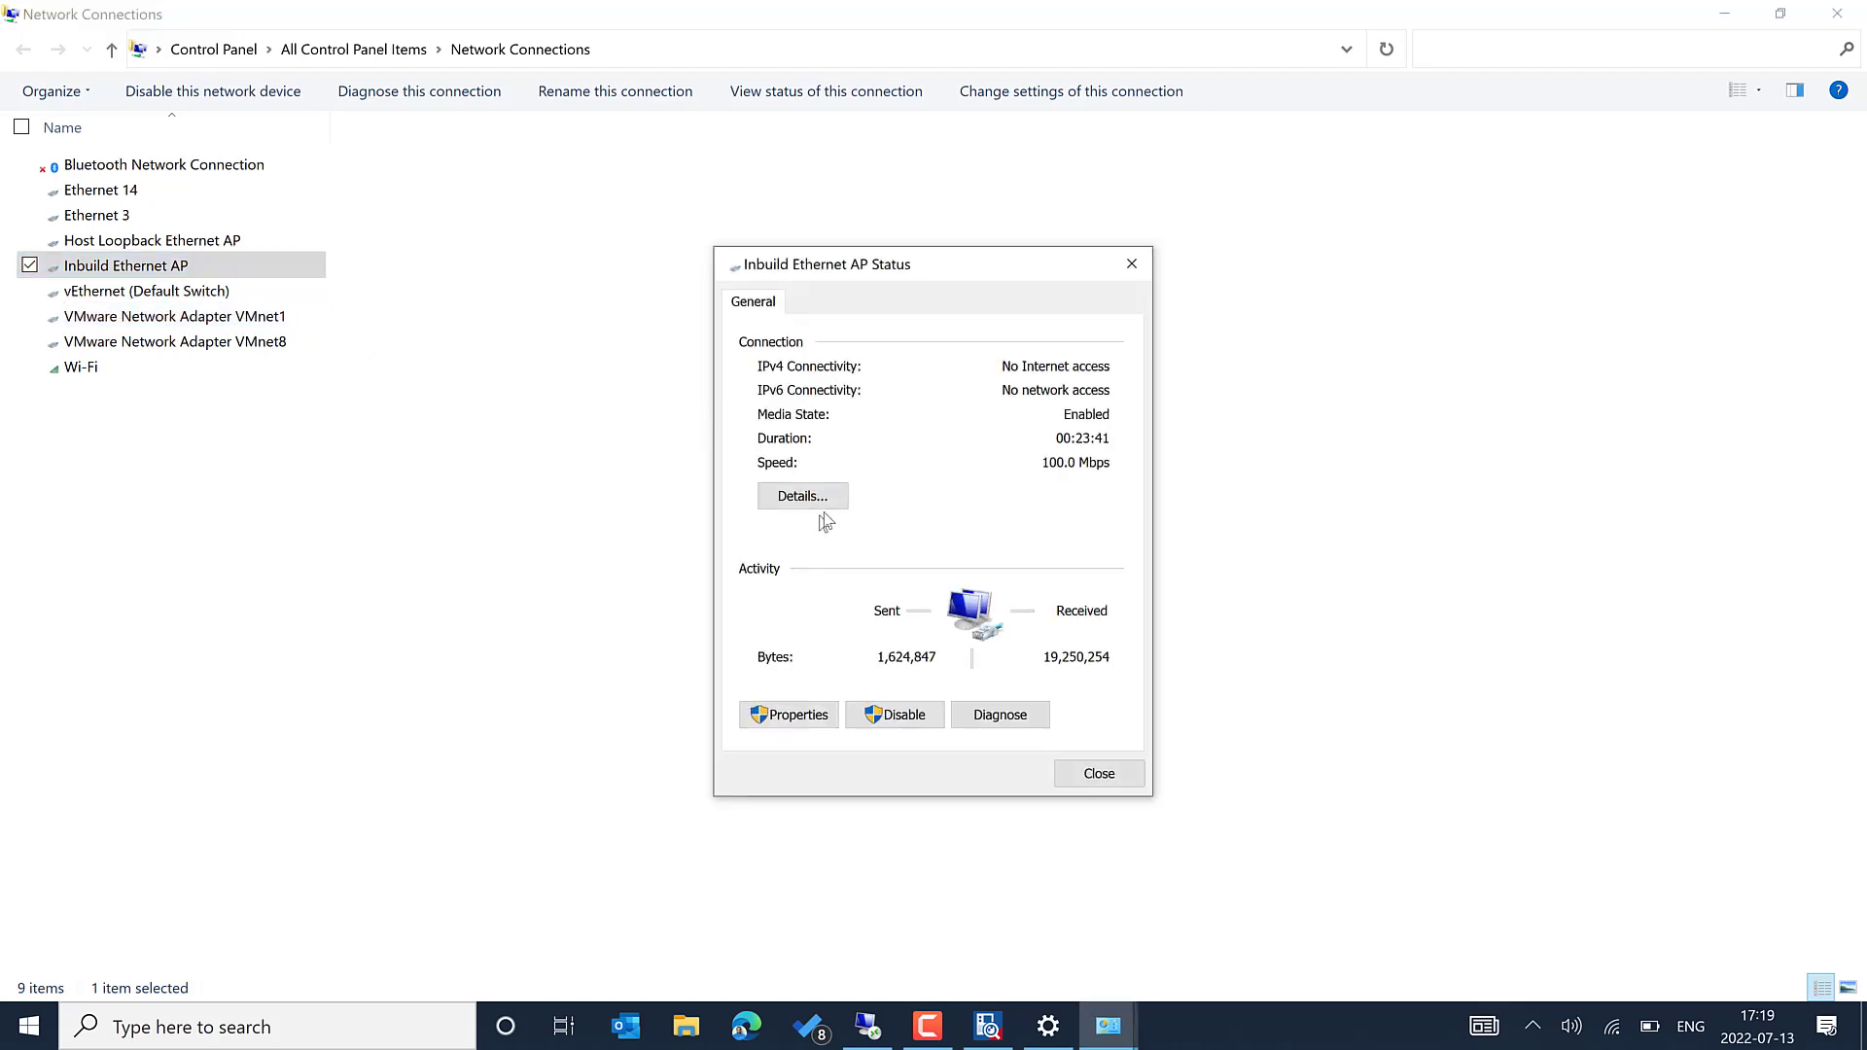
pyautogui.click(814, 497)
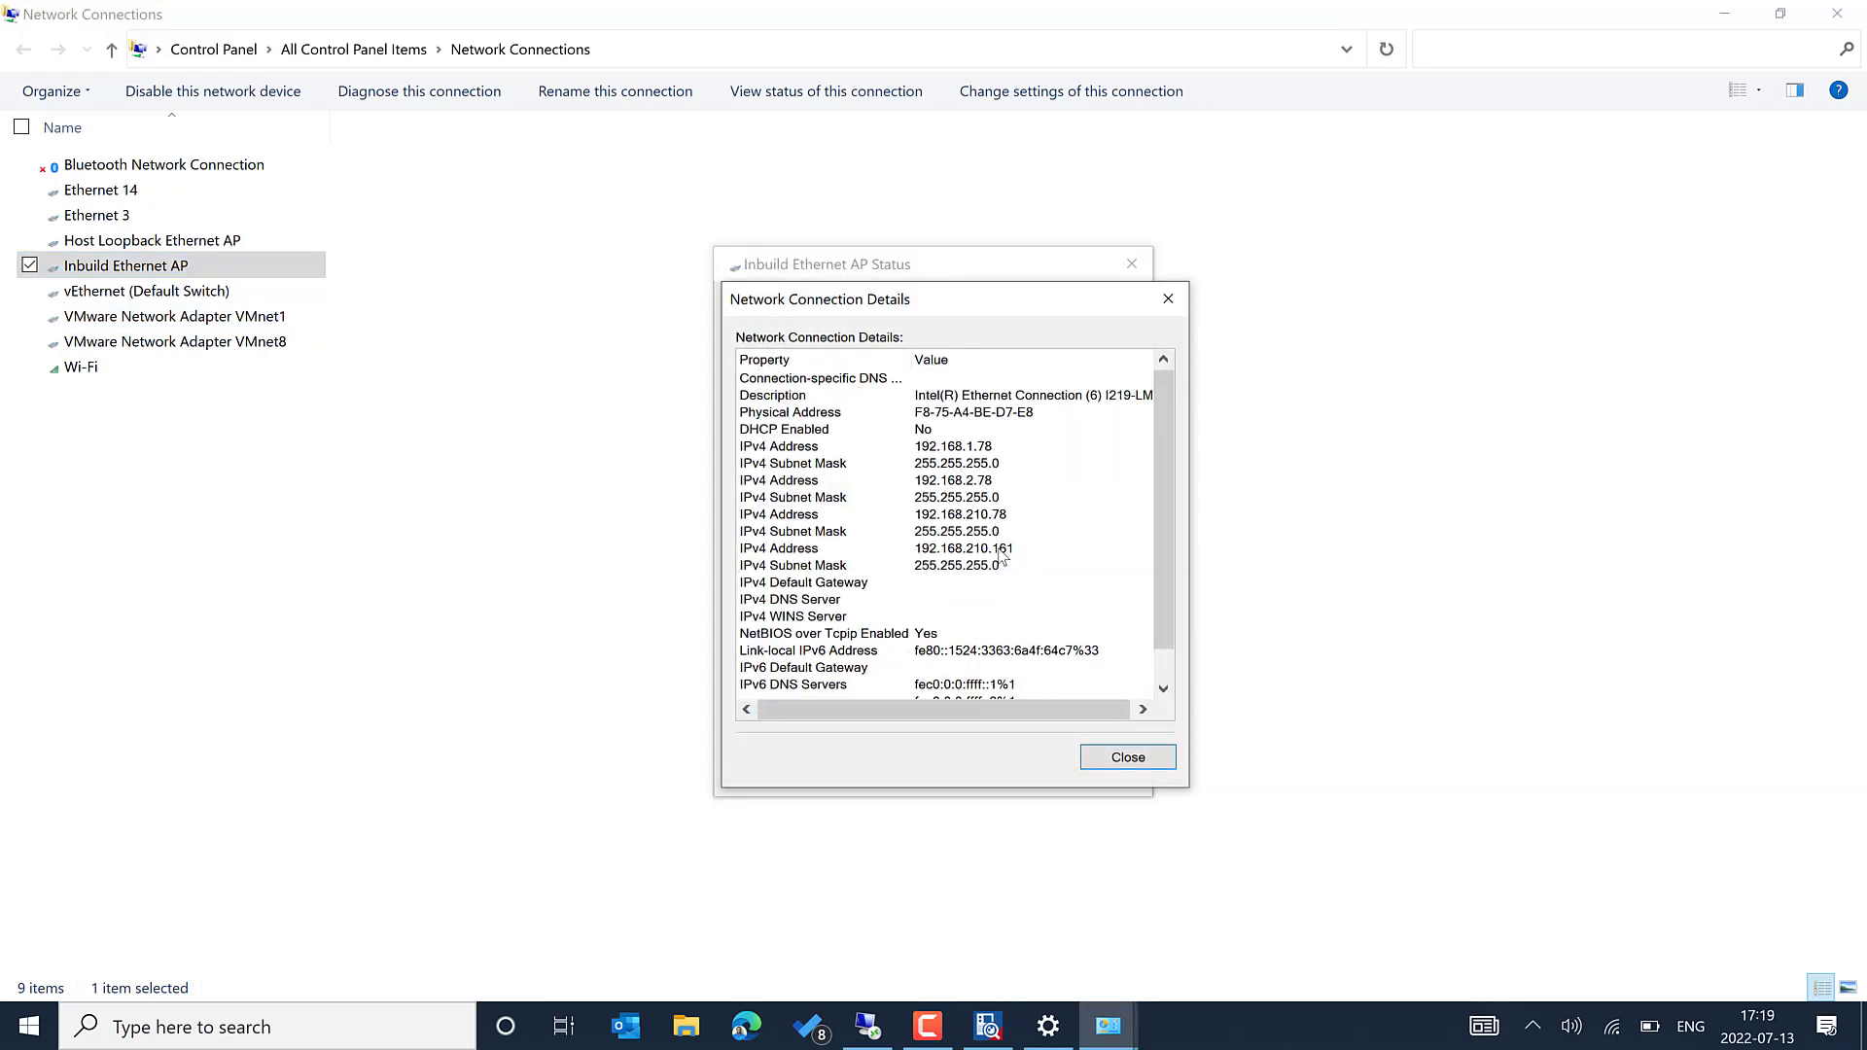
pyautogui.click(1000, 550)
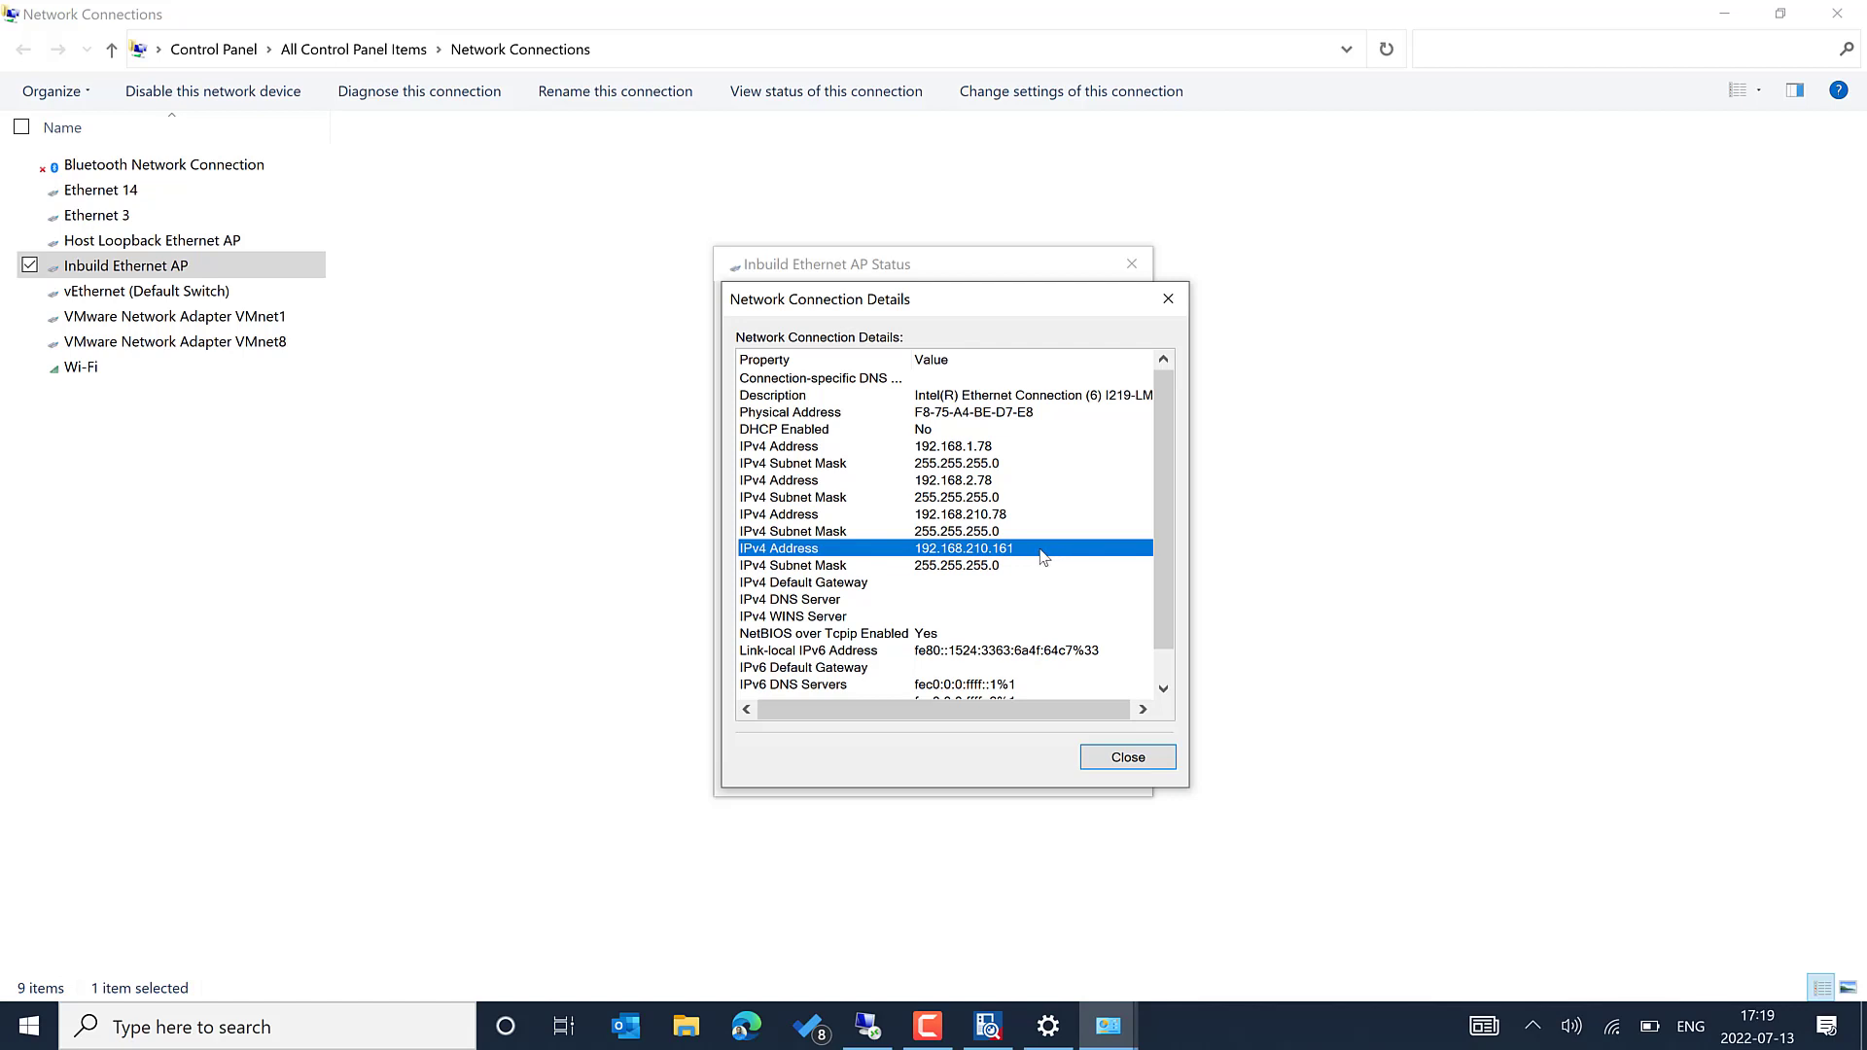
pyautogui.click(1123, 759)
pyautogui.click(1109, 770)
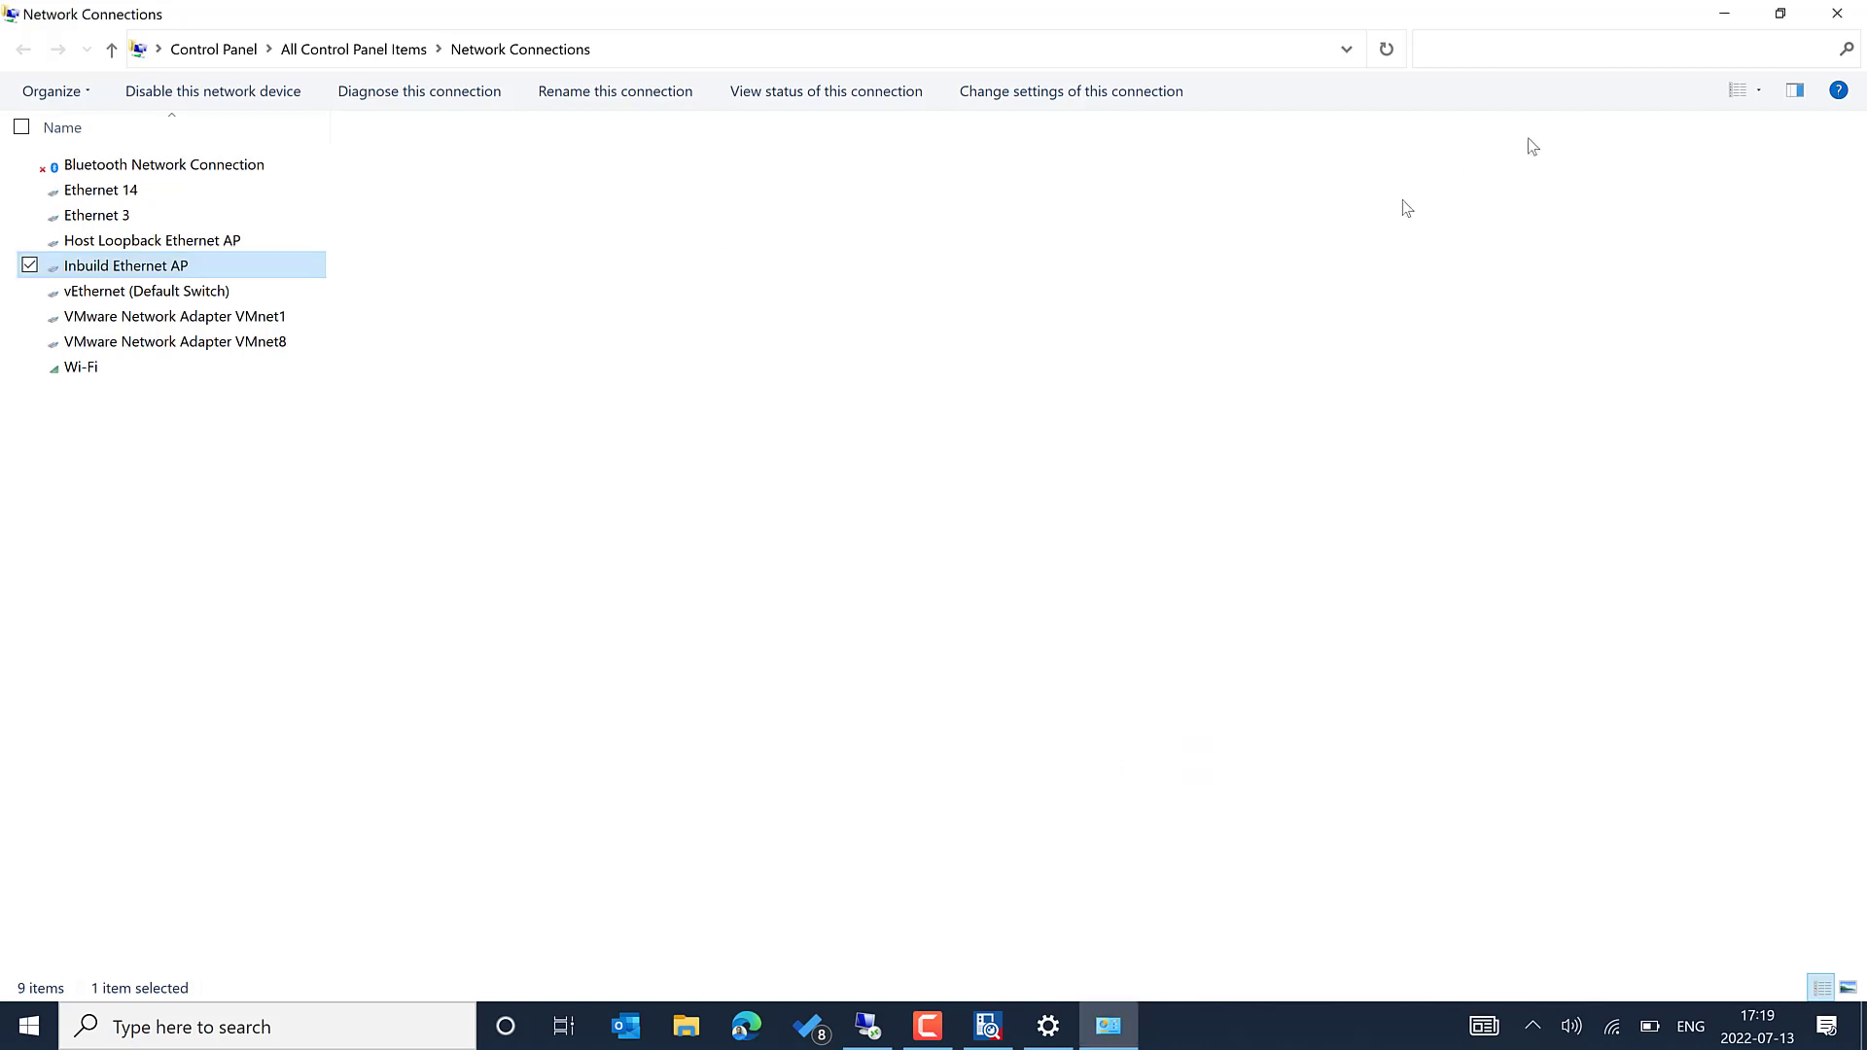
pyautogui.click(1829, 25)
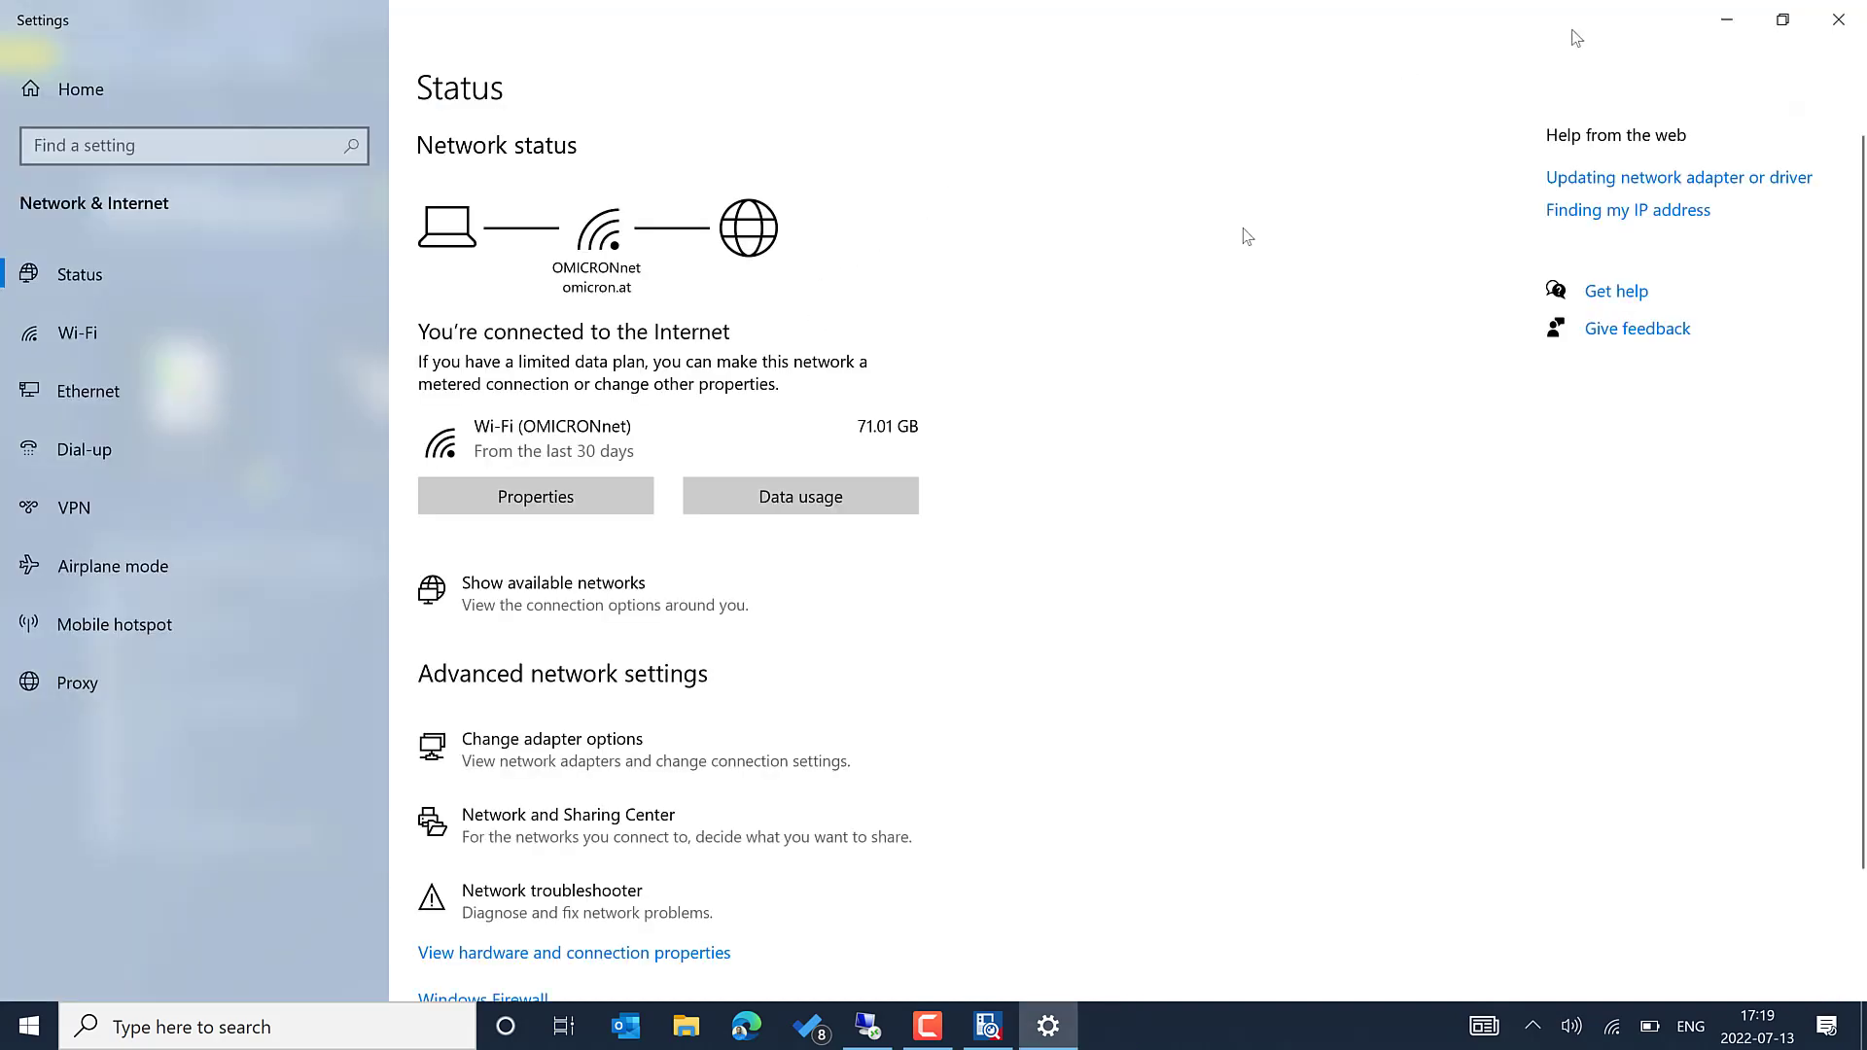
pyautogui.click(1831, 18)
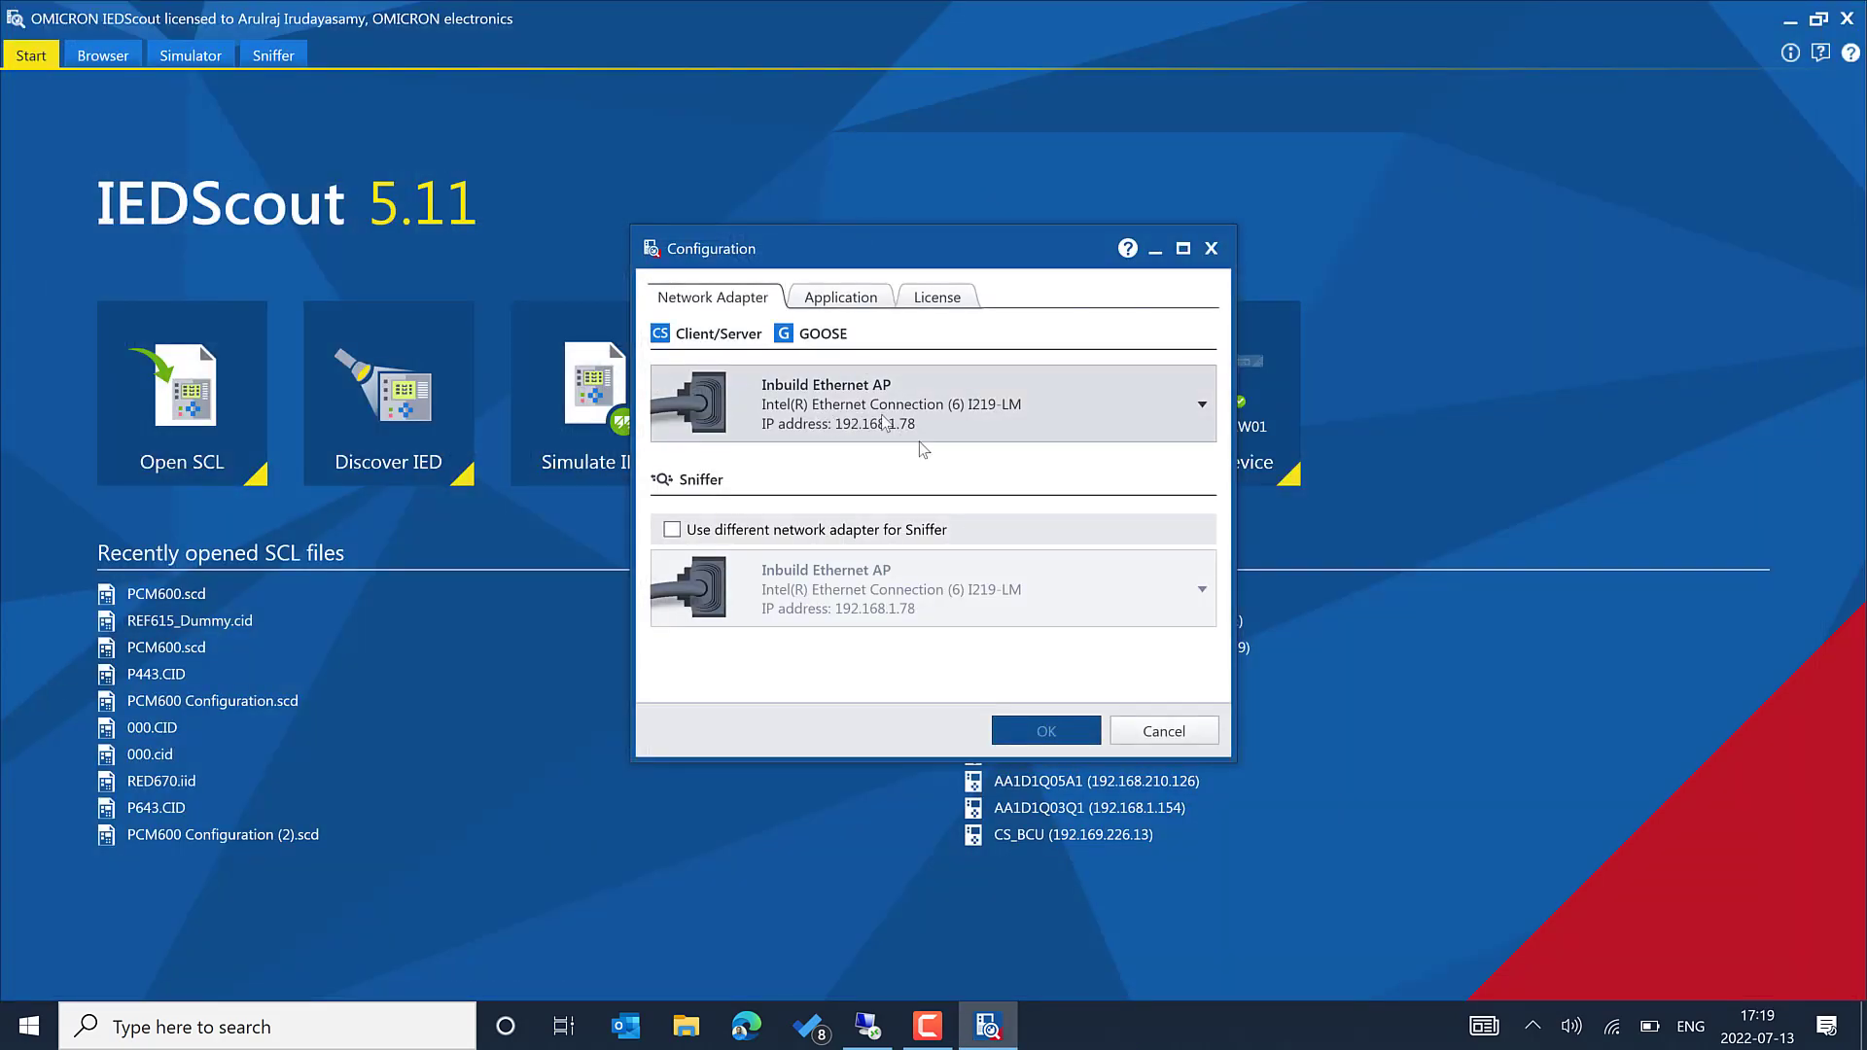
pyautogui.click(1162, 731)
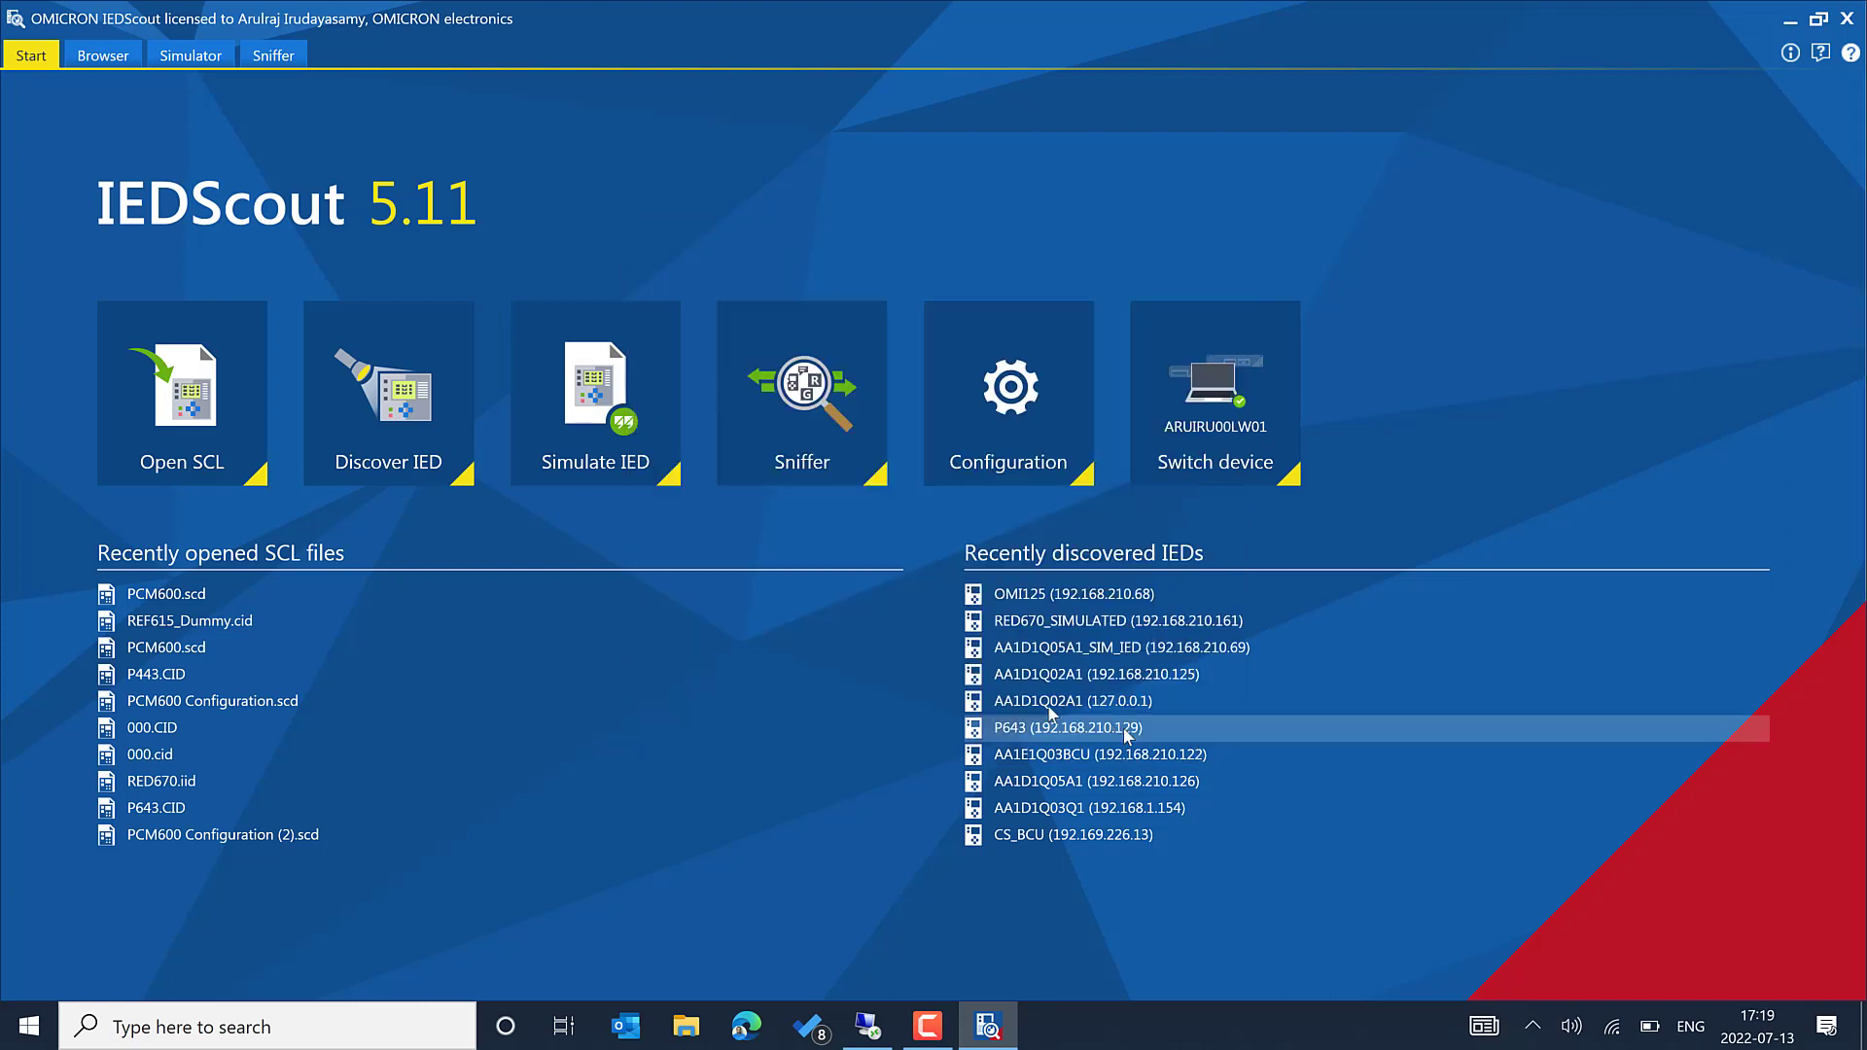
# Step: Load the IED RED670_SIMULATED from the SCL file PCM600.scd for simulation
pyautogui.click(590, 463)
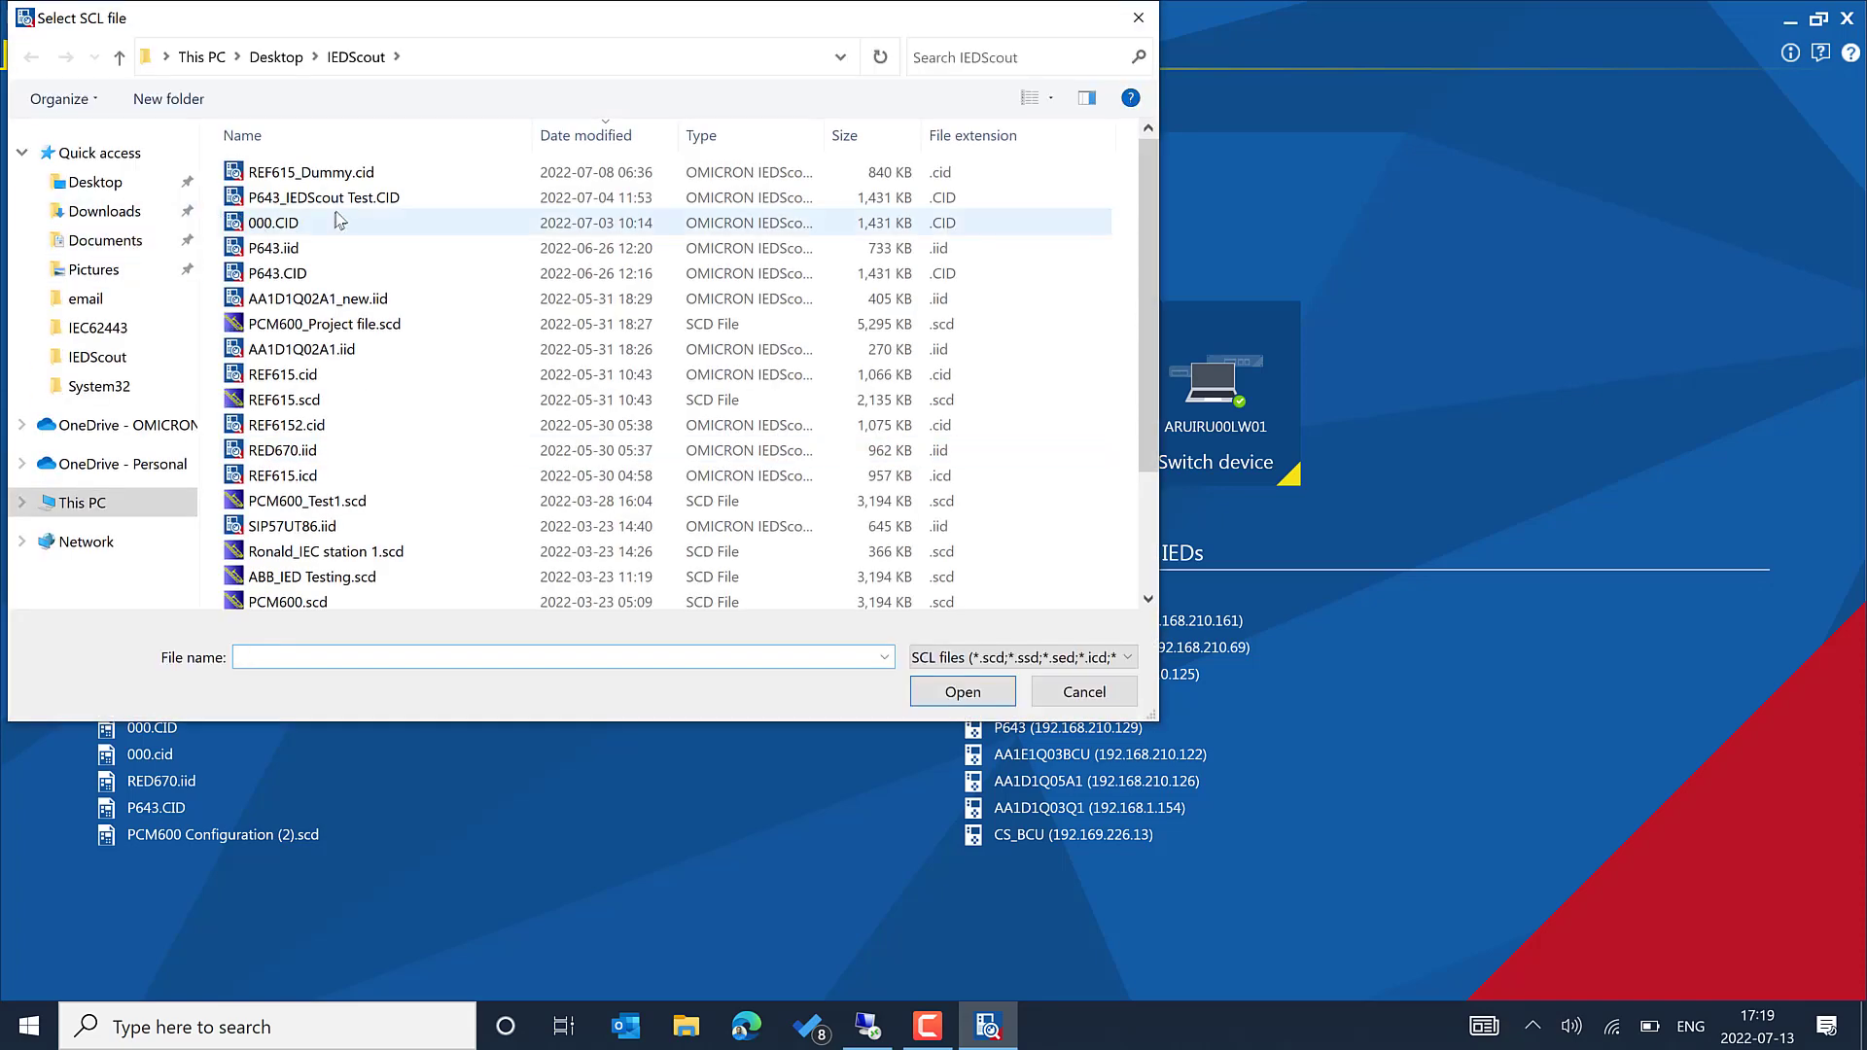
pyautogui.click(635, 605)
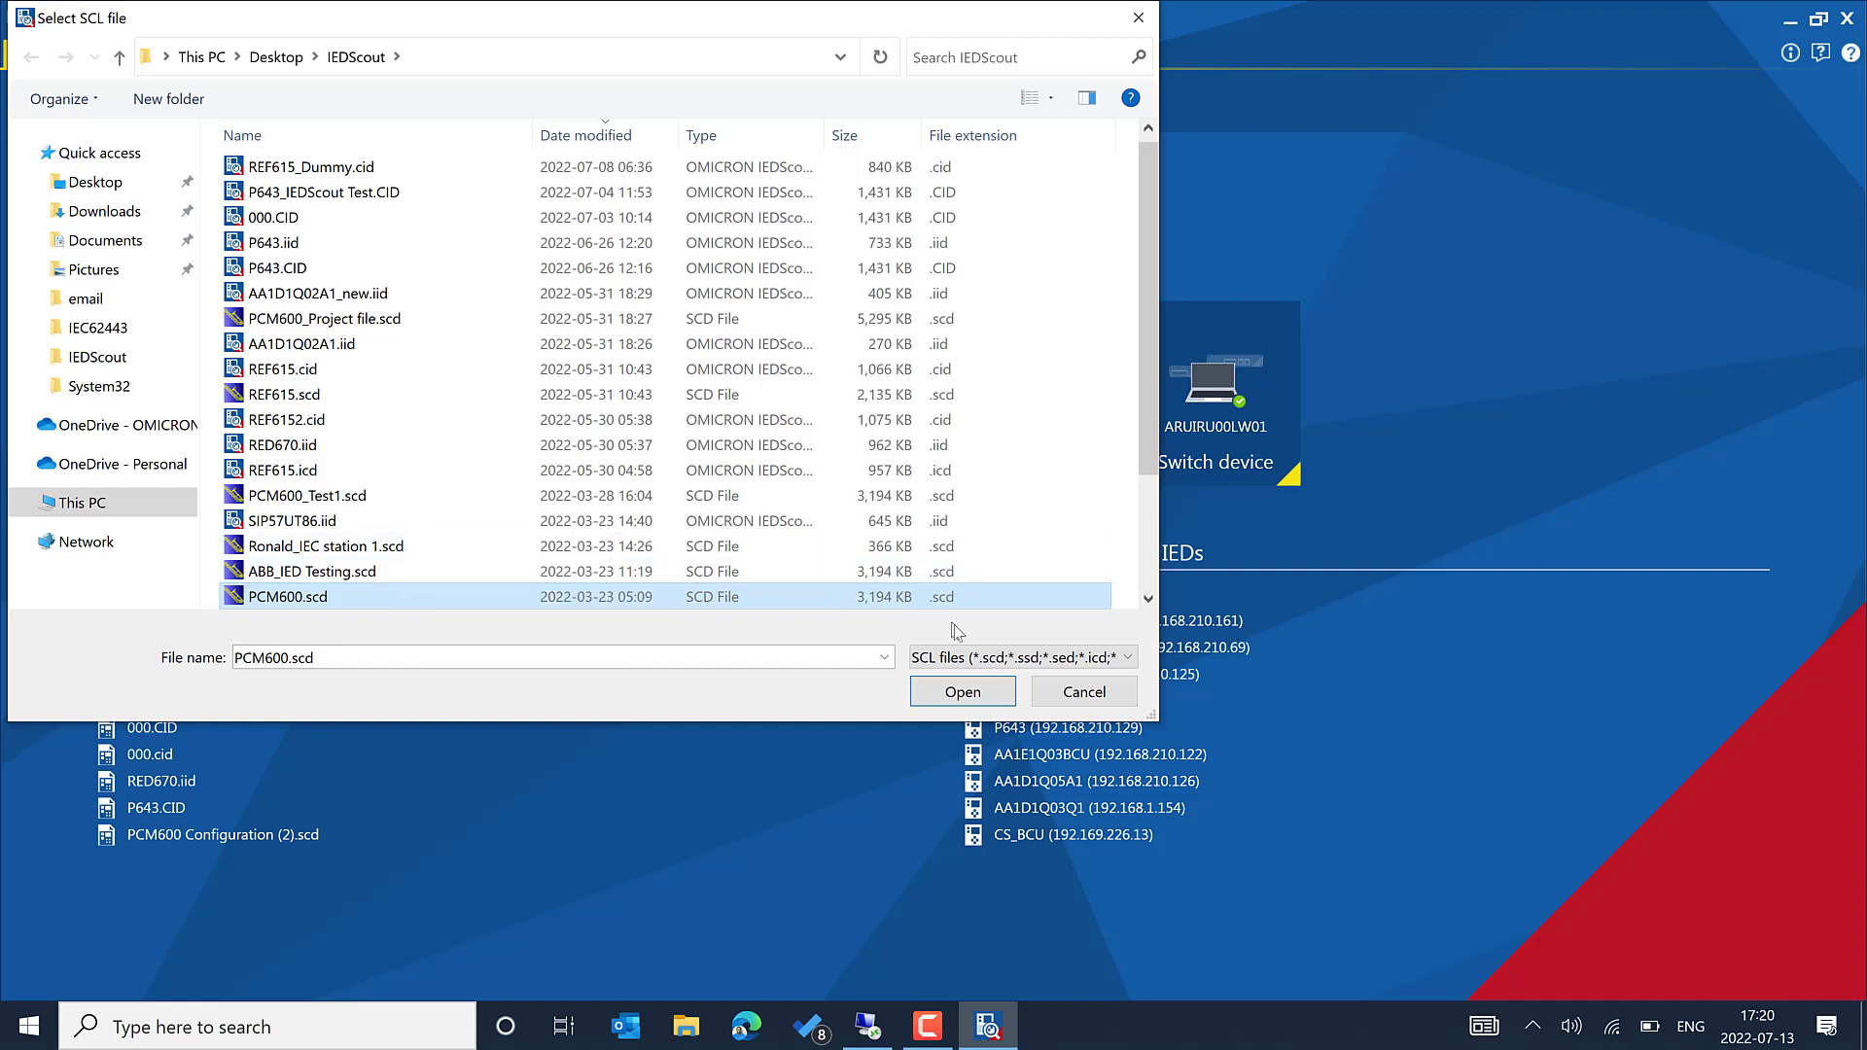
pyautogui.click(963, 693)
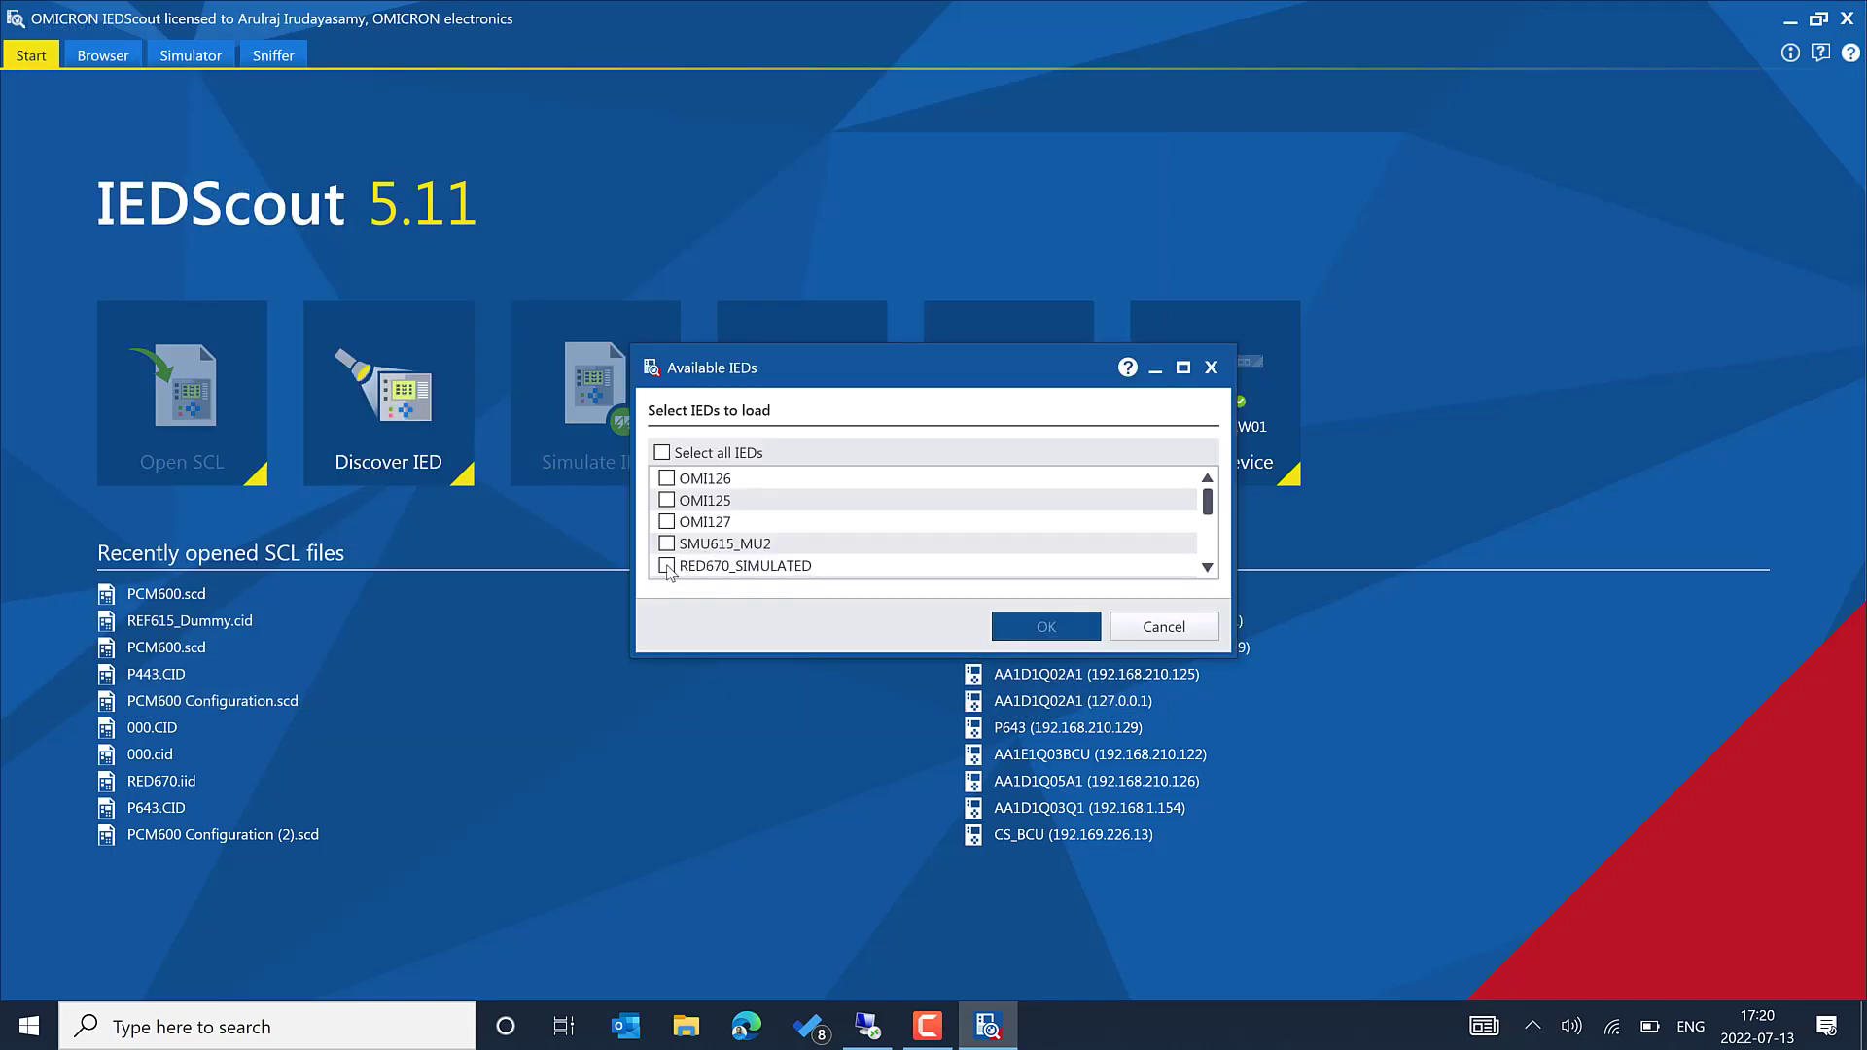
pyautogui.click(667, 567)
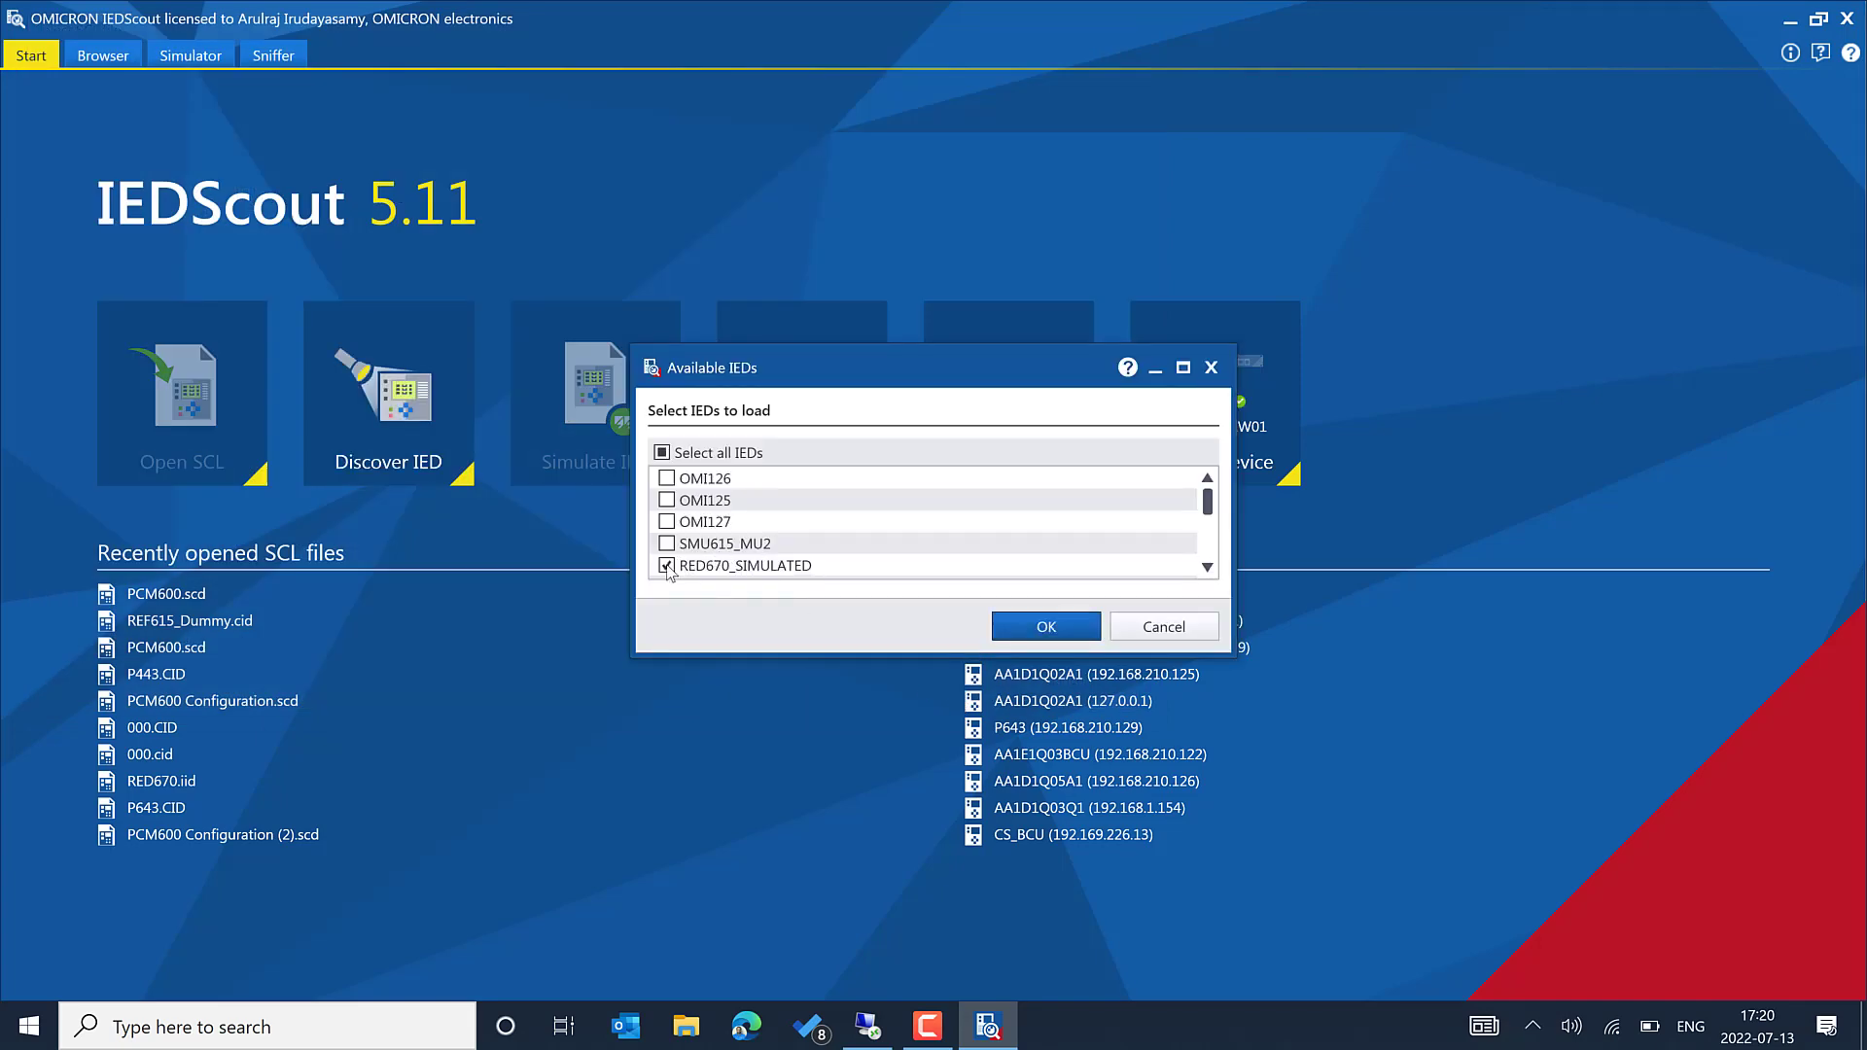
pyautogui.click(1027, 632)
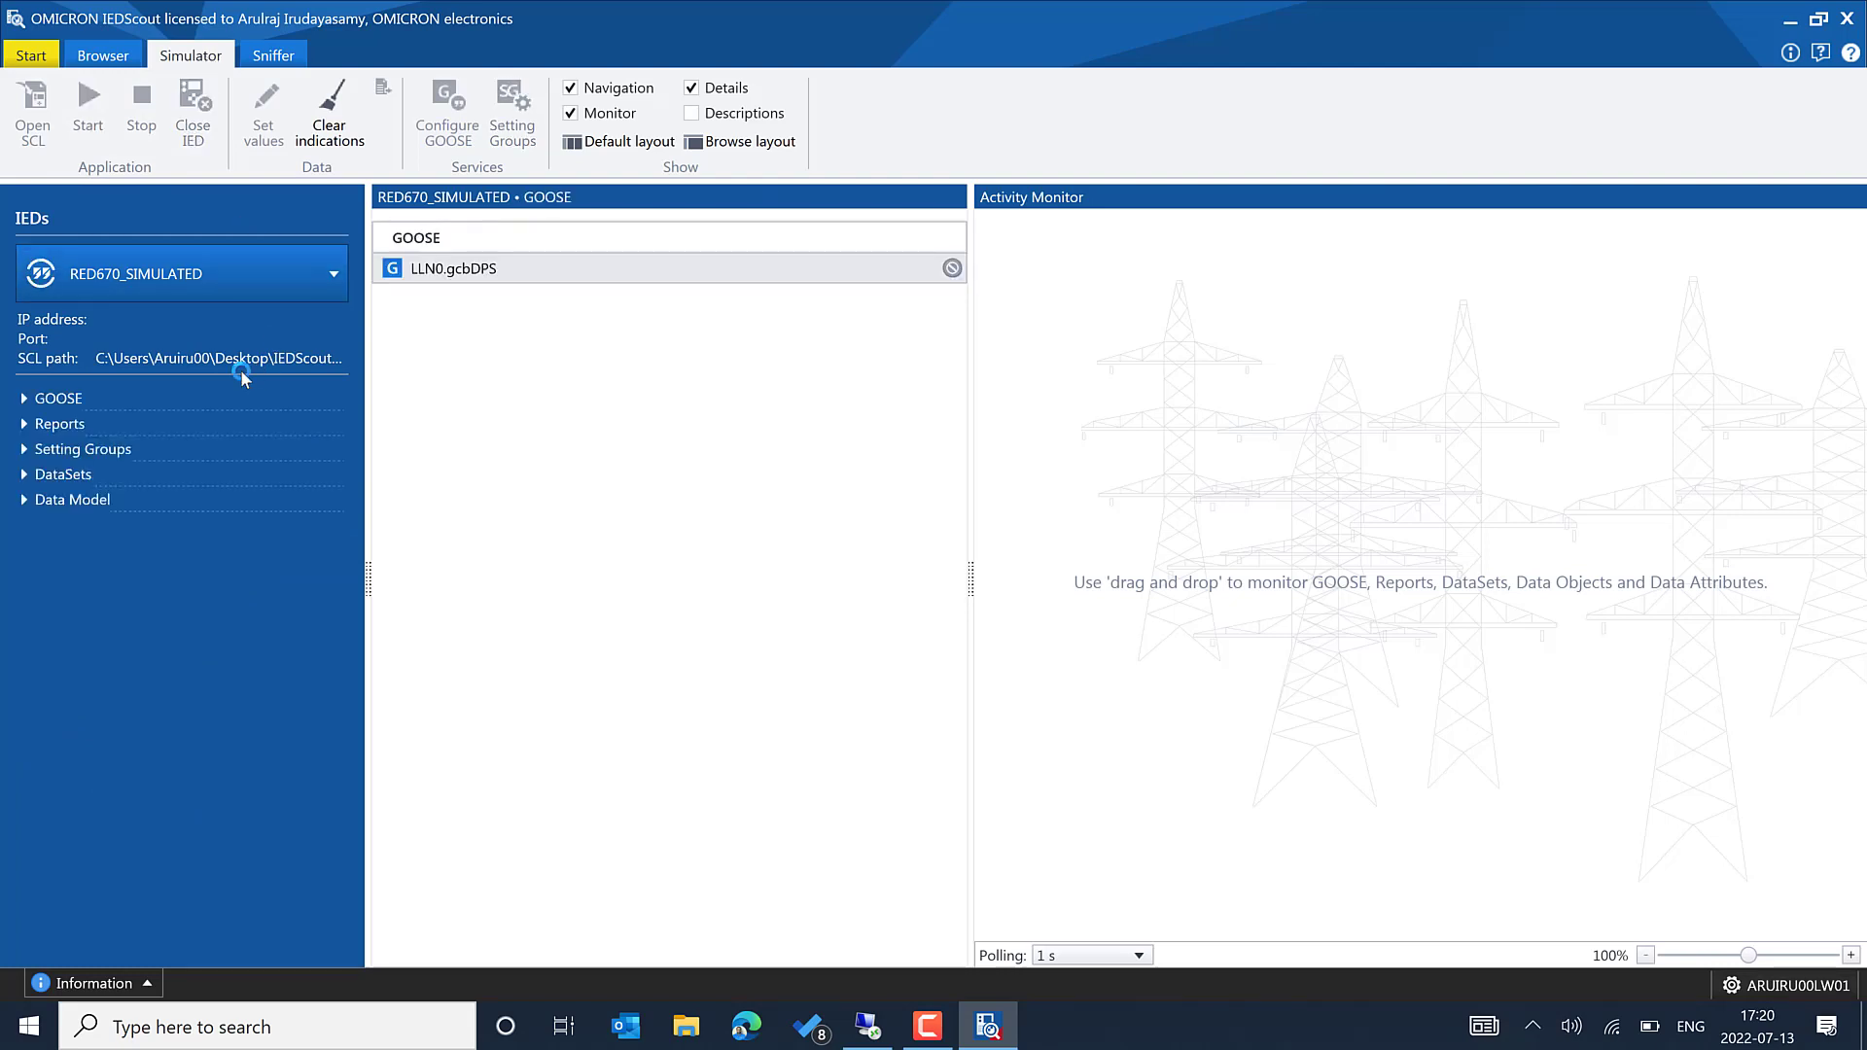
# Step: Expand the GOOSE and Reports branches of LD0 and view the control block attributes and data of LLN0.gcbDPS
pyautogui.click(25, 403)
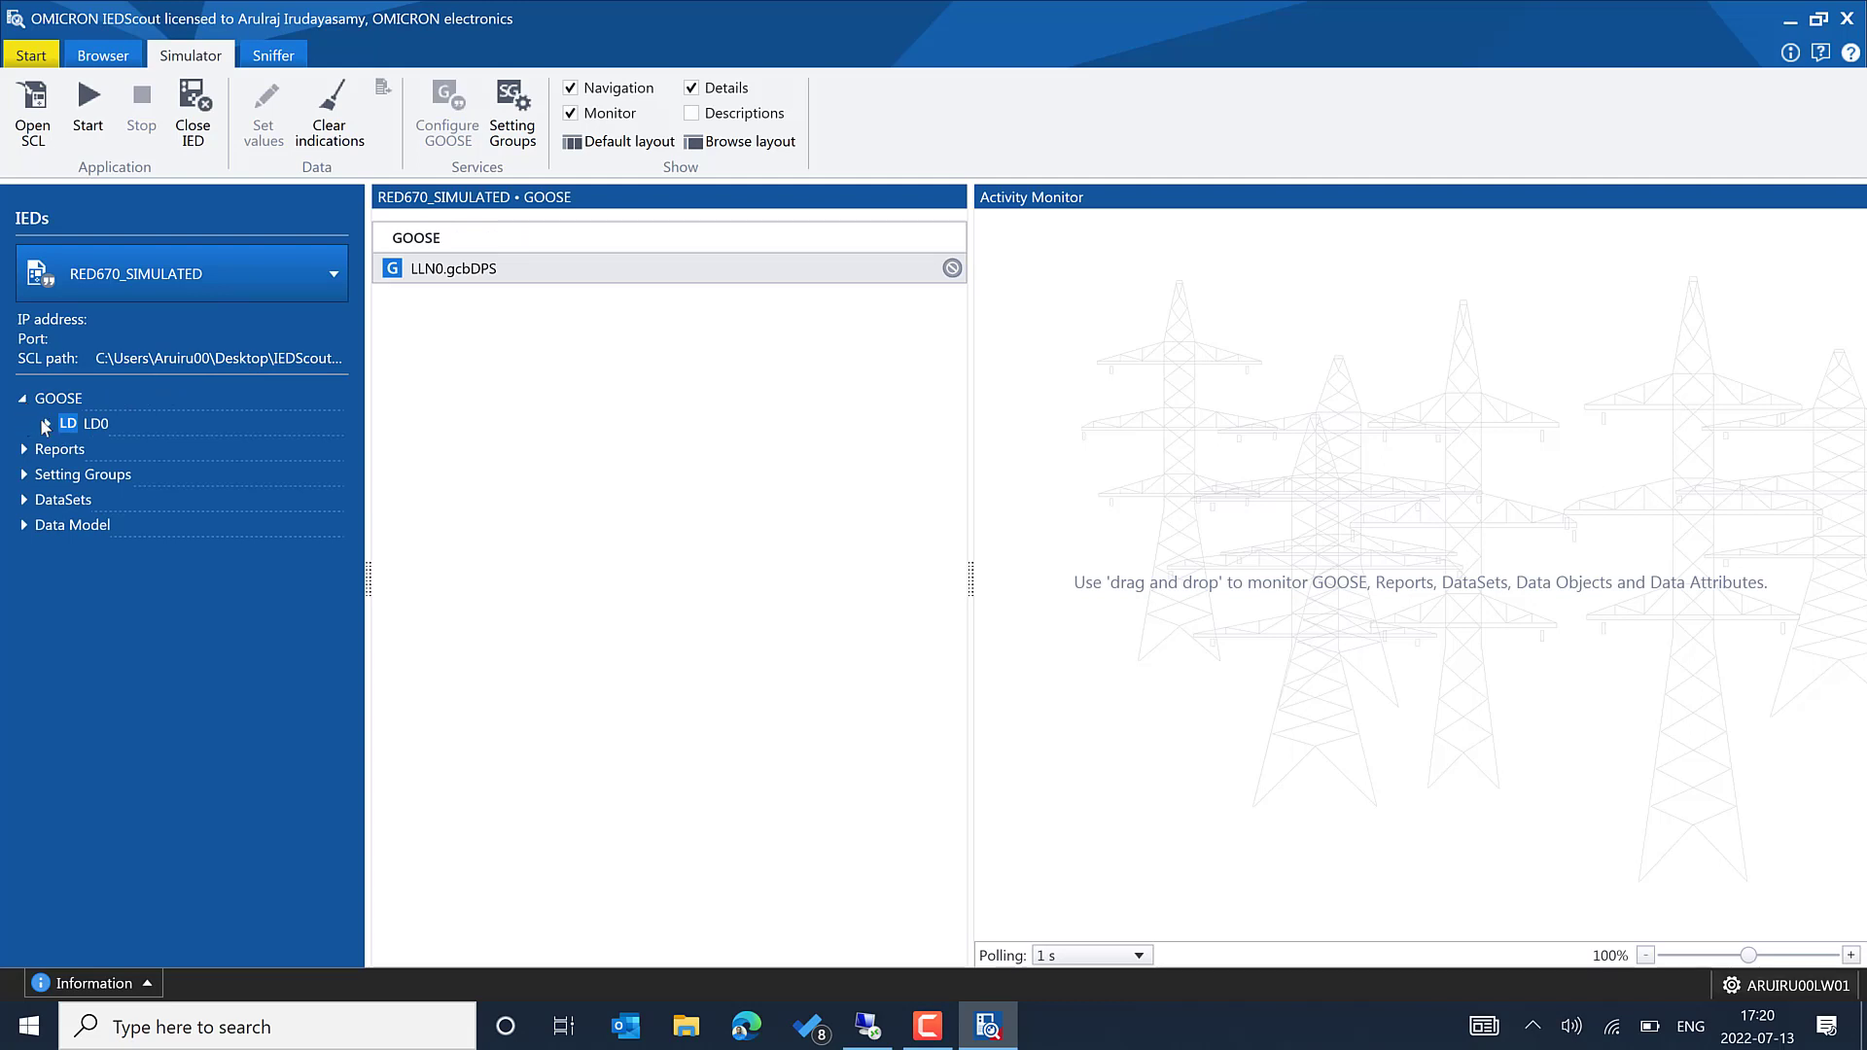
pyautogui.click(46, 425)
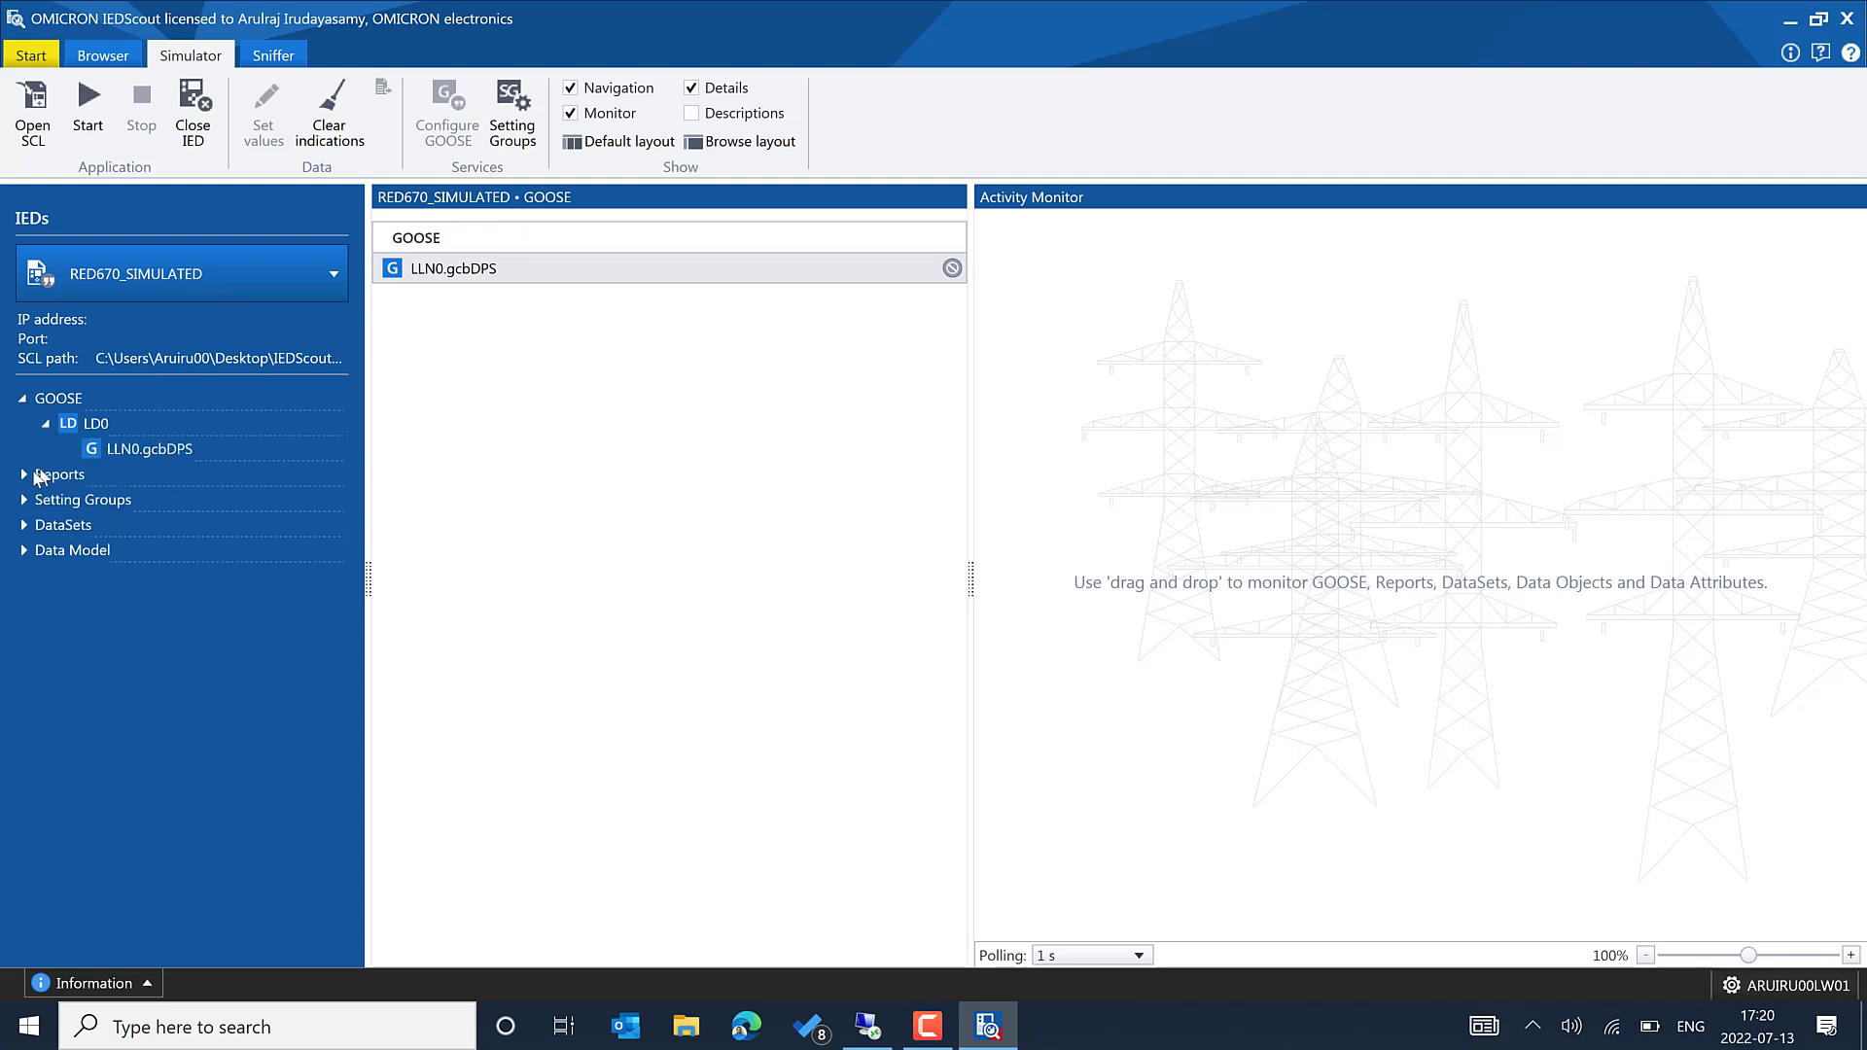
pyautogui.click(24, 474)
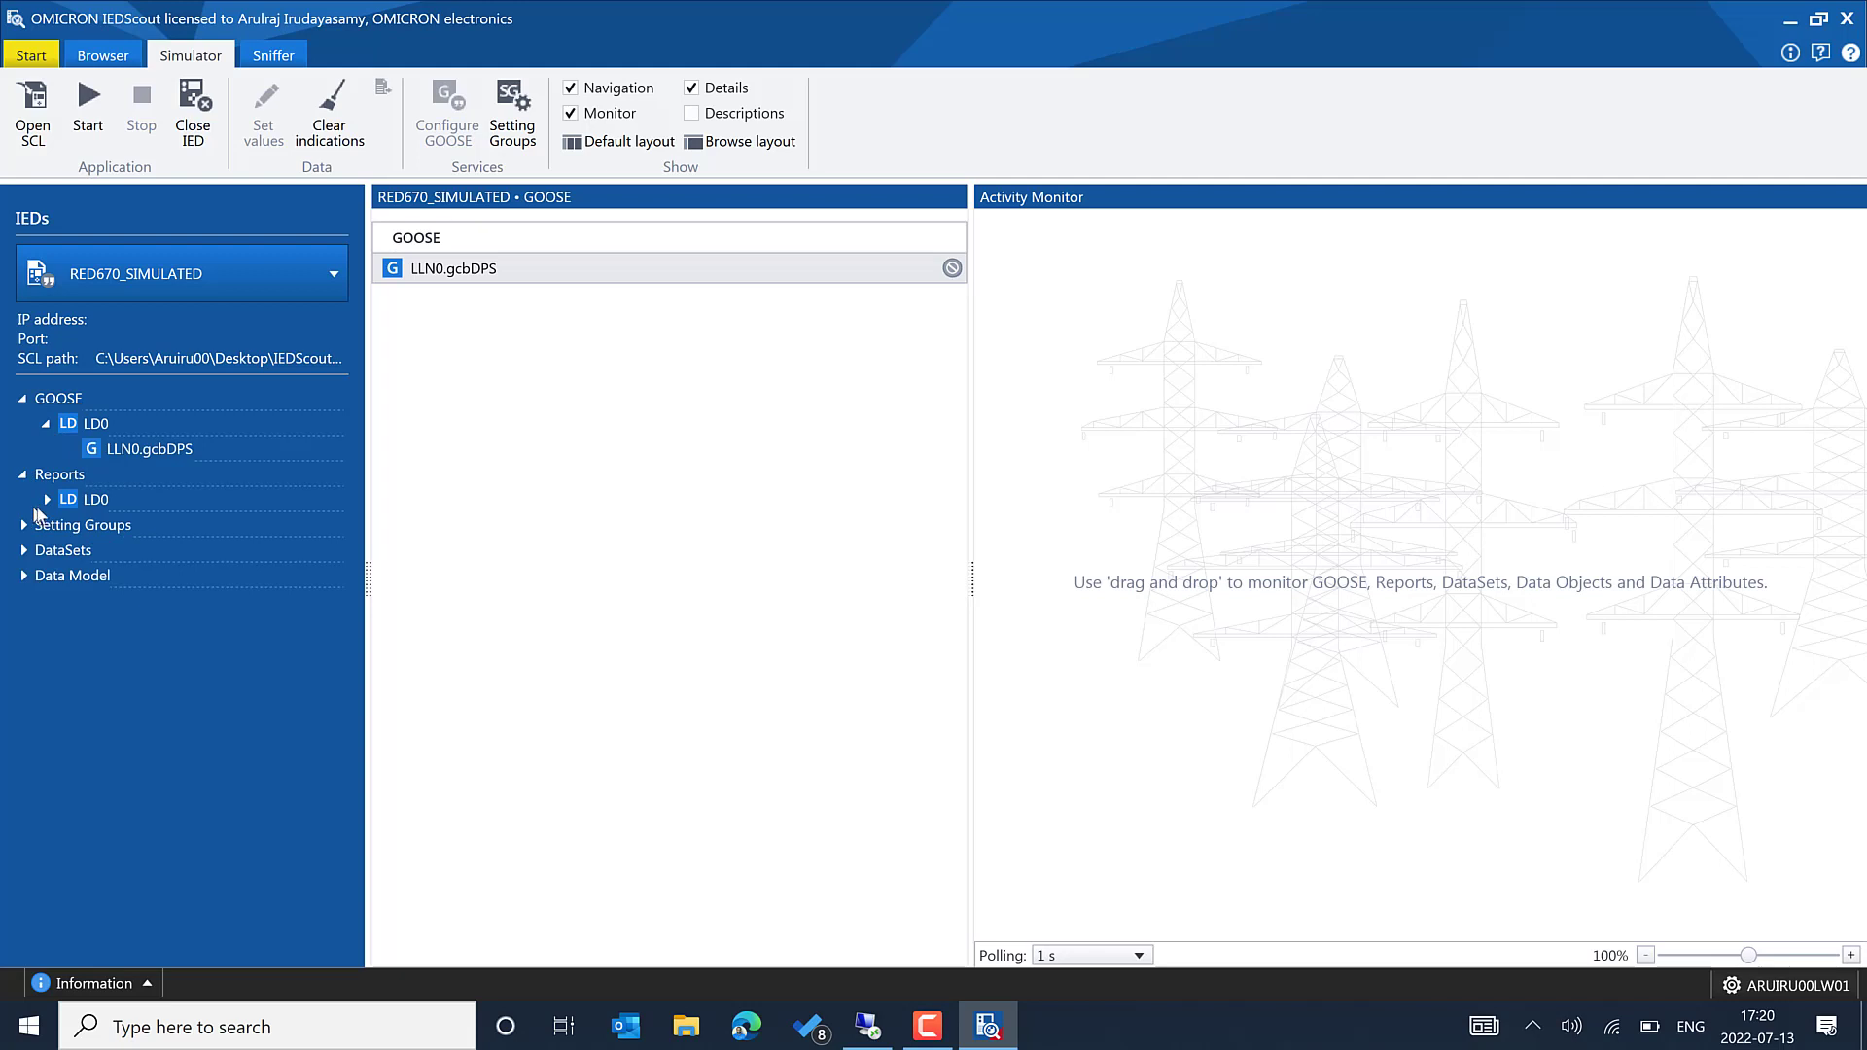
pyautogui.click(47, 498)
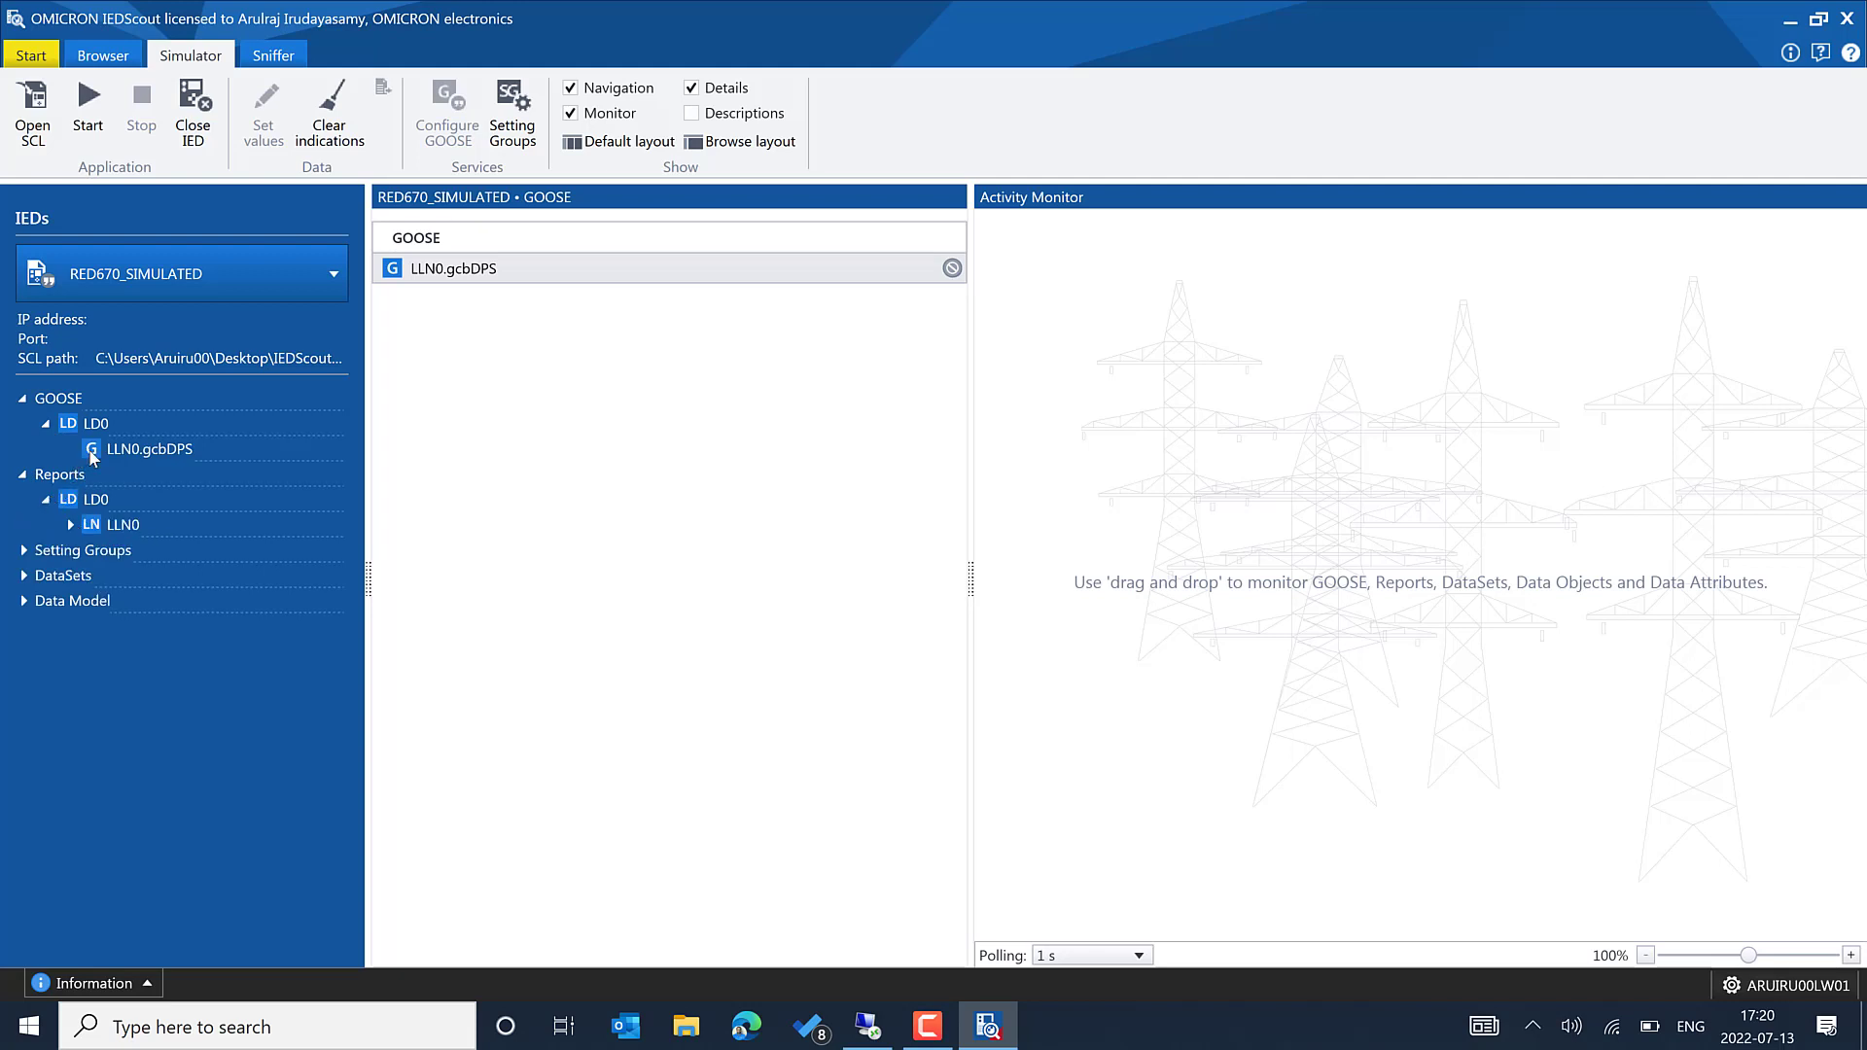
pyautogui.click(92, 452)
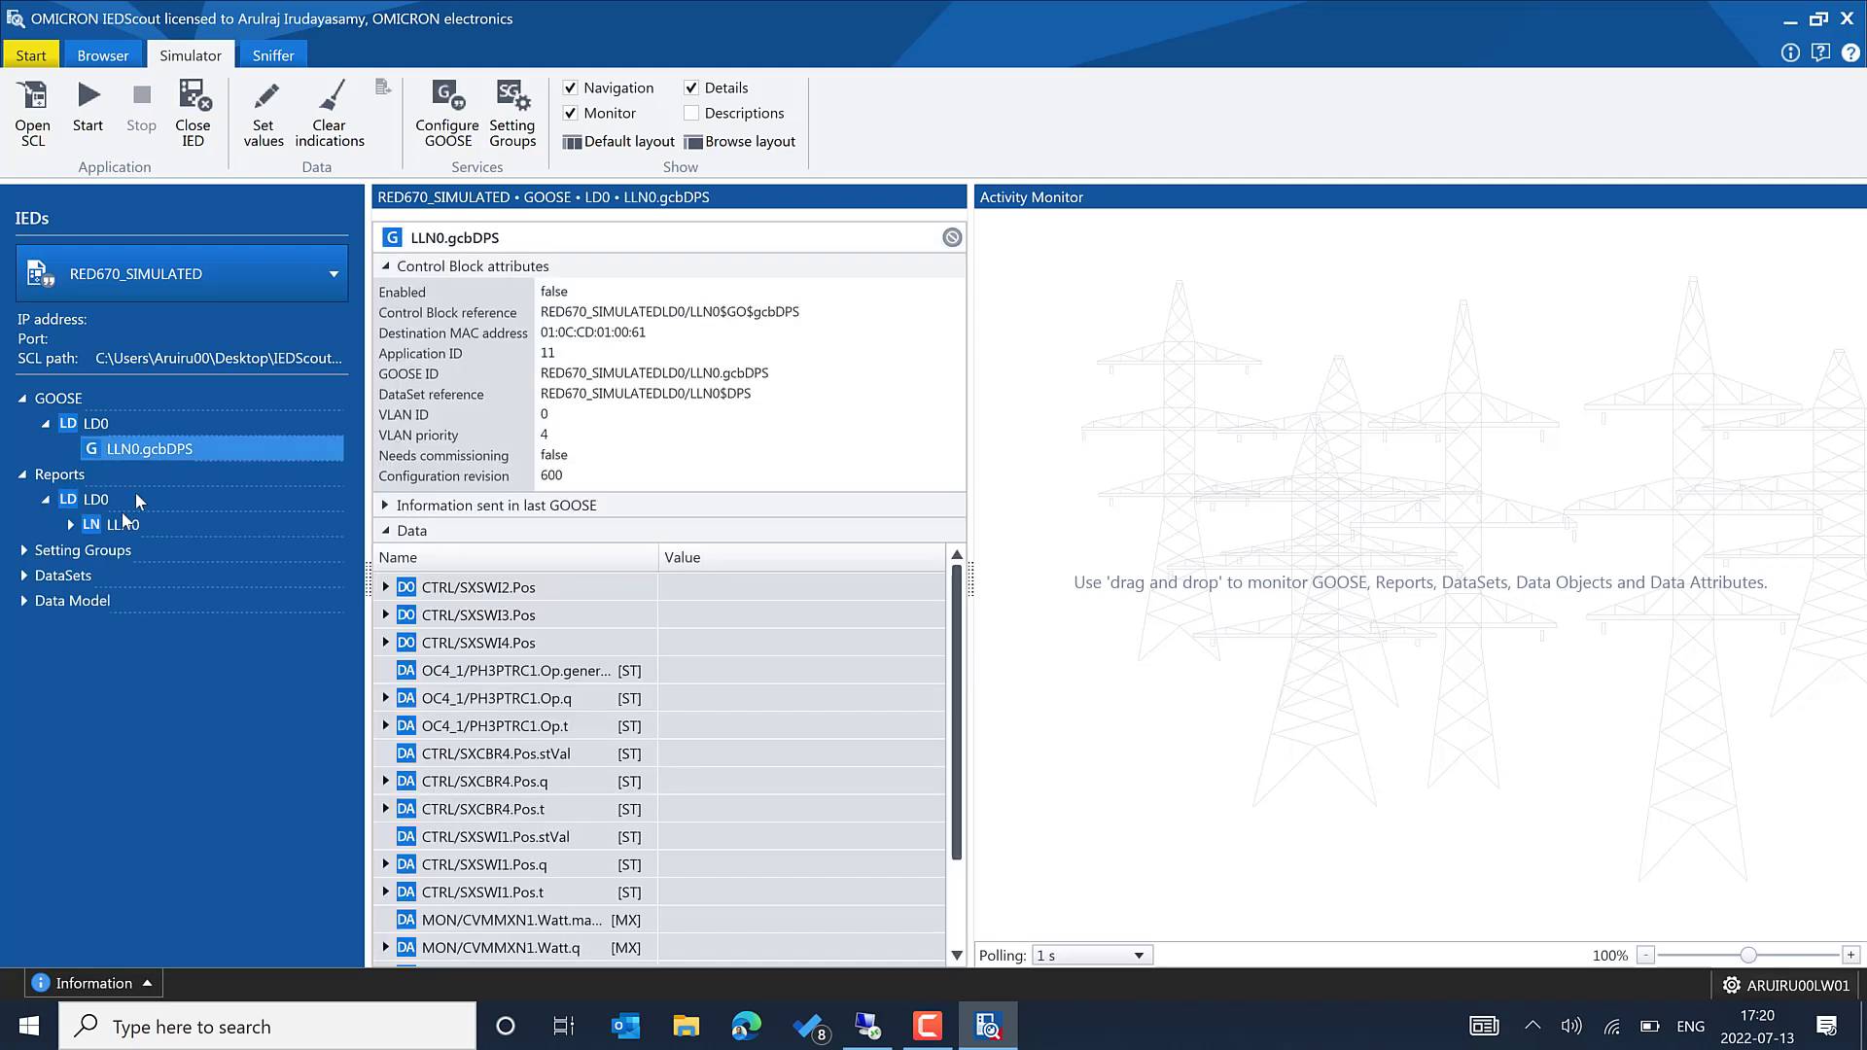
# Step: Look through the report control blocks listed under LD0's LLN0 and collapse the list again
pyautogui.click(71, 525)
pyautogui.scroll(-5, 210, 681)
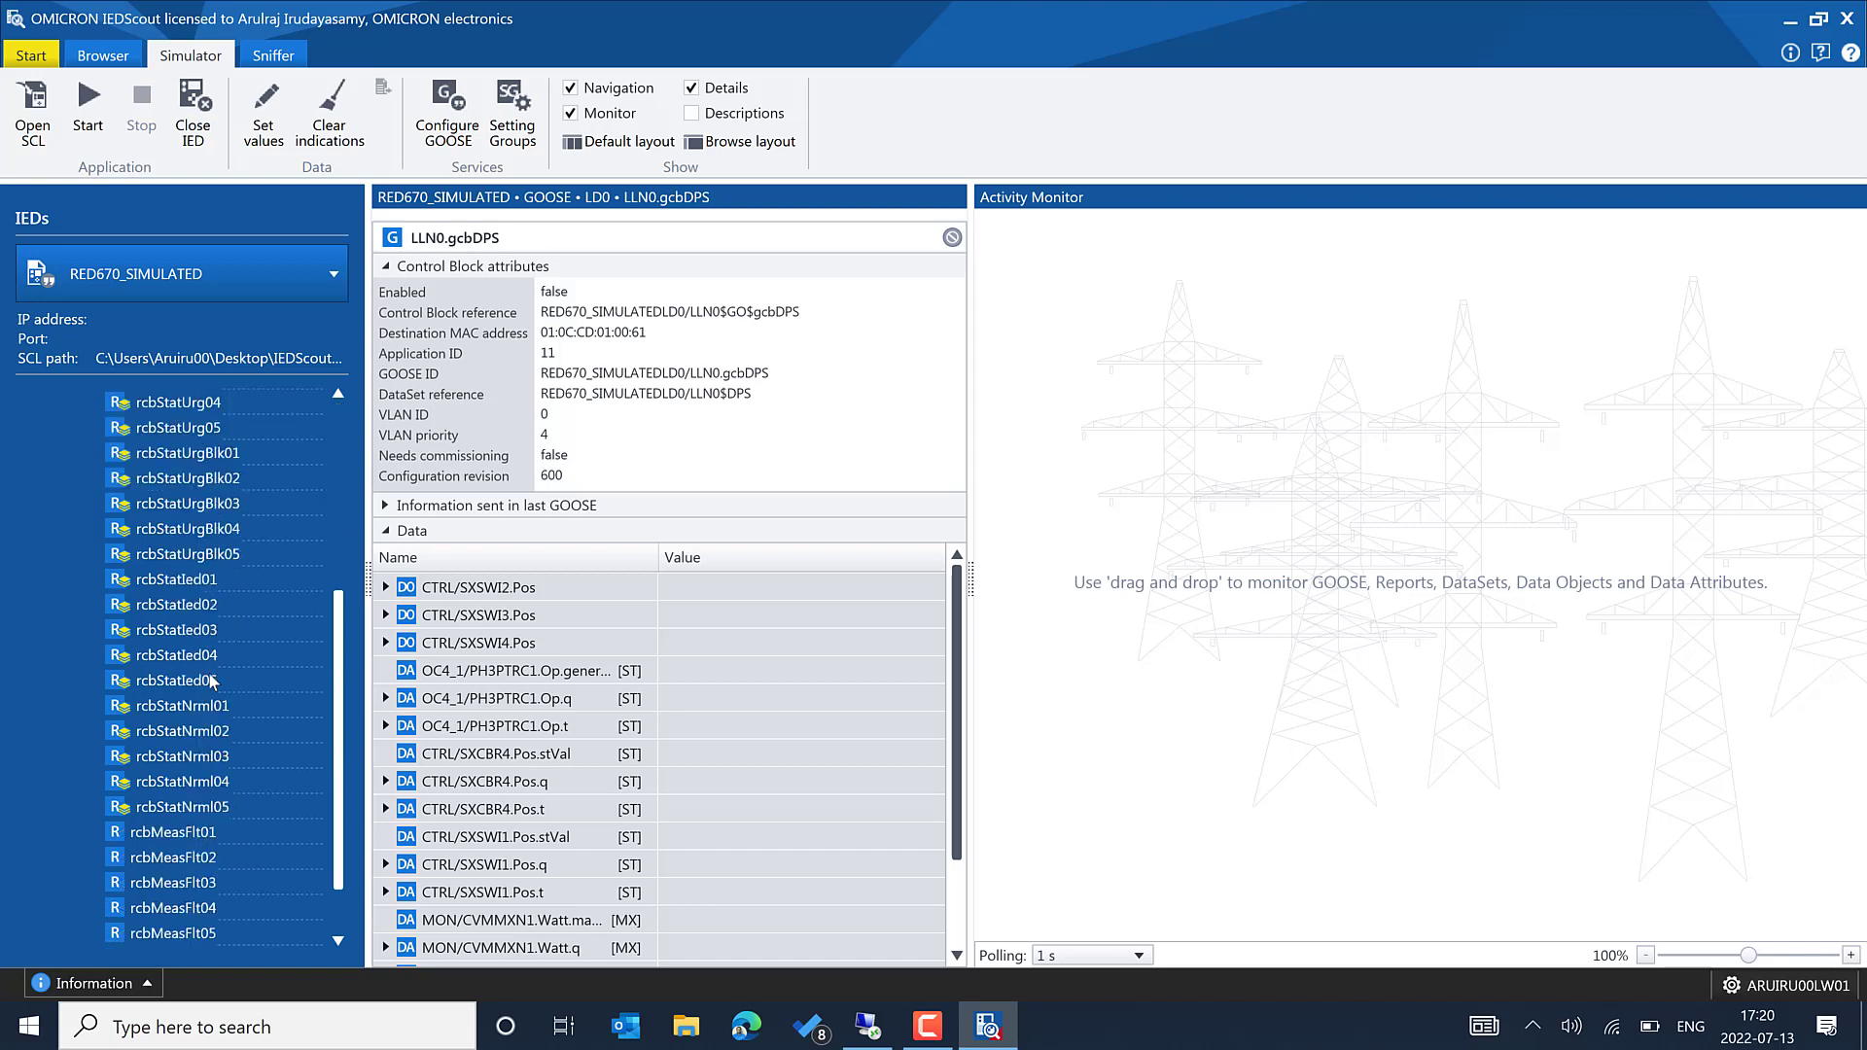
pyautogui.scroll(-1, 212, 683)
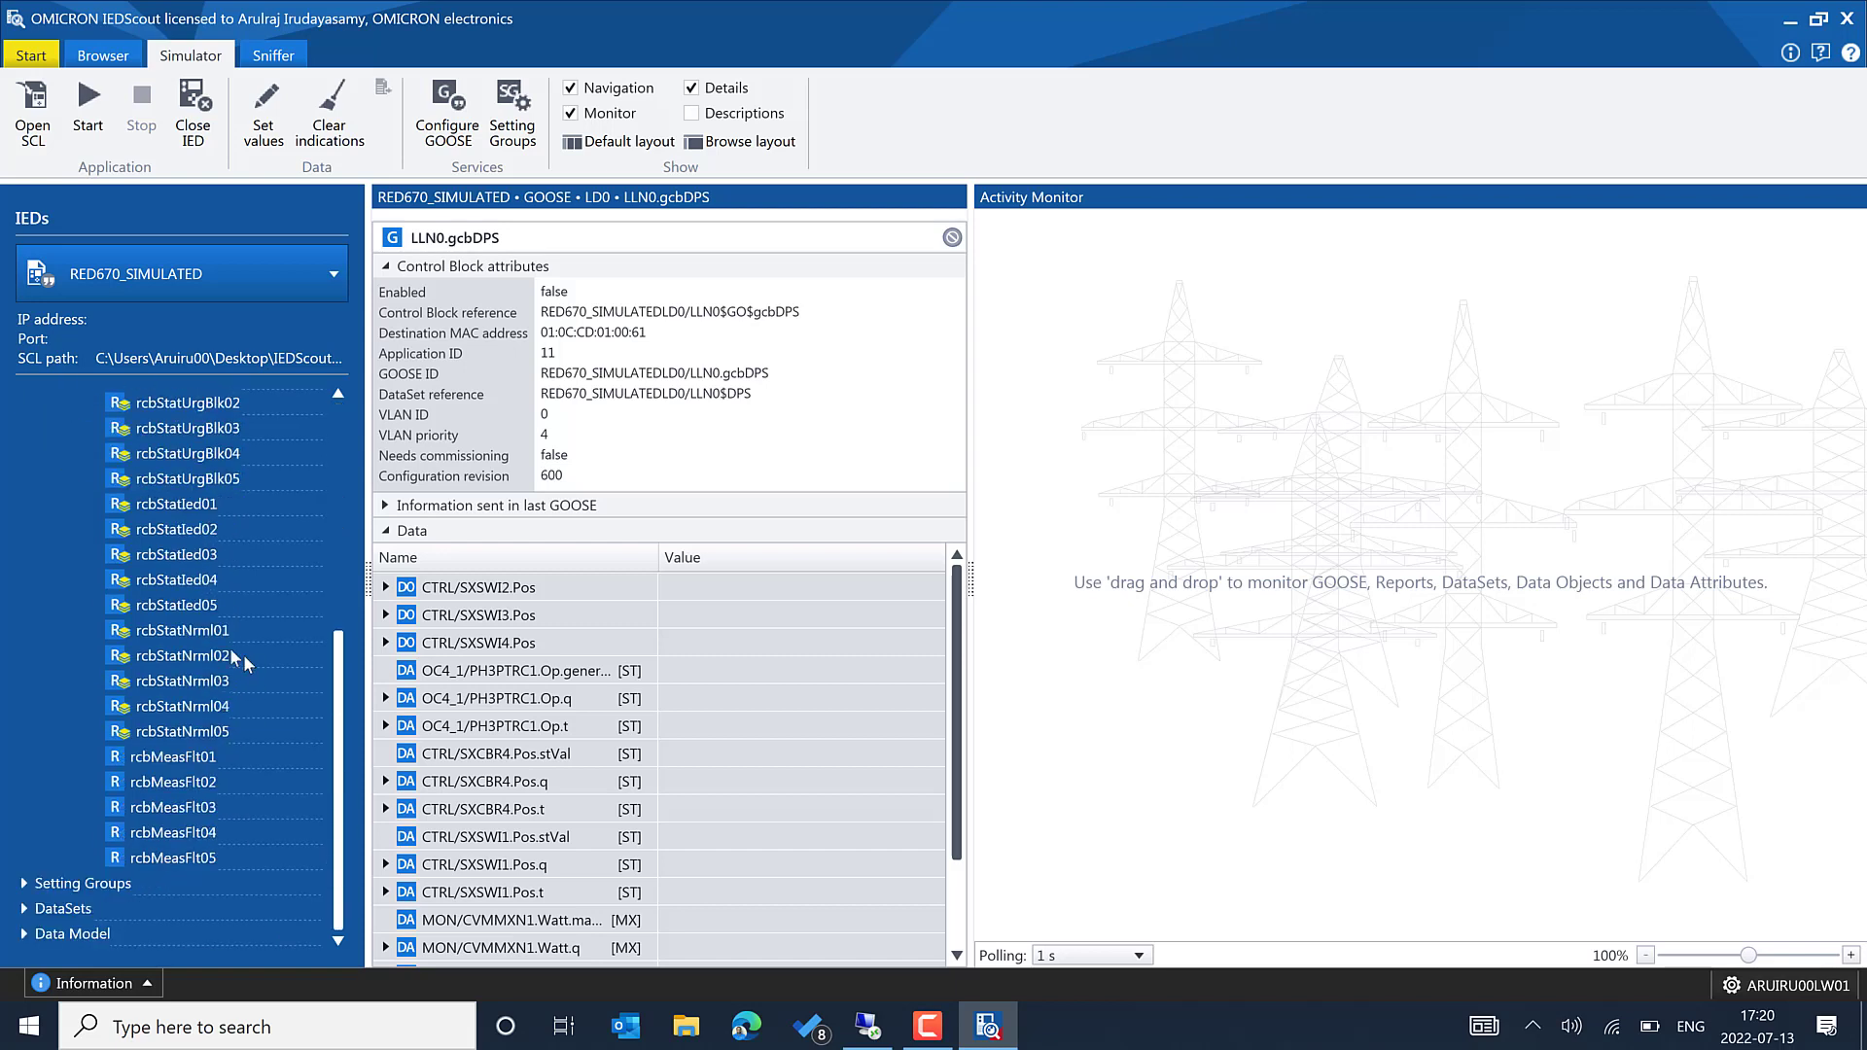
pyautogui.scroll(1, 201, 630)
pyautogui.scroll(5, 201, 630)
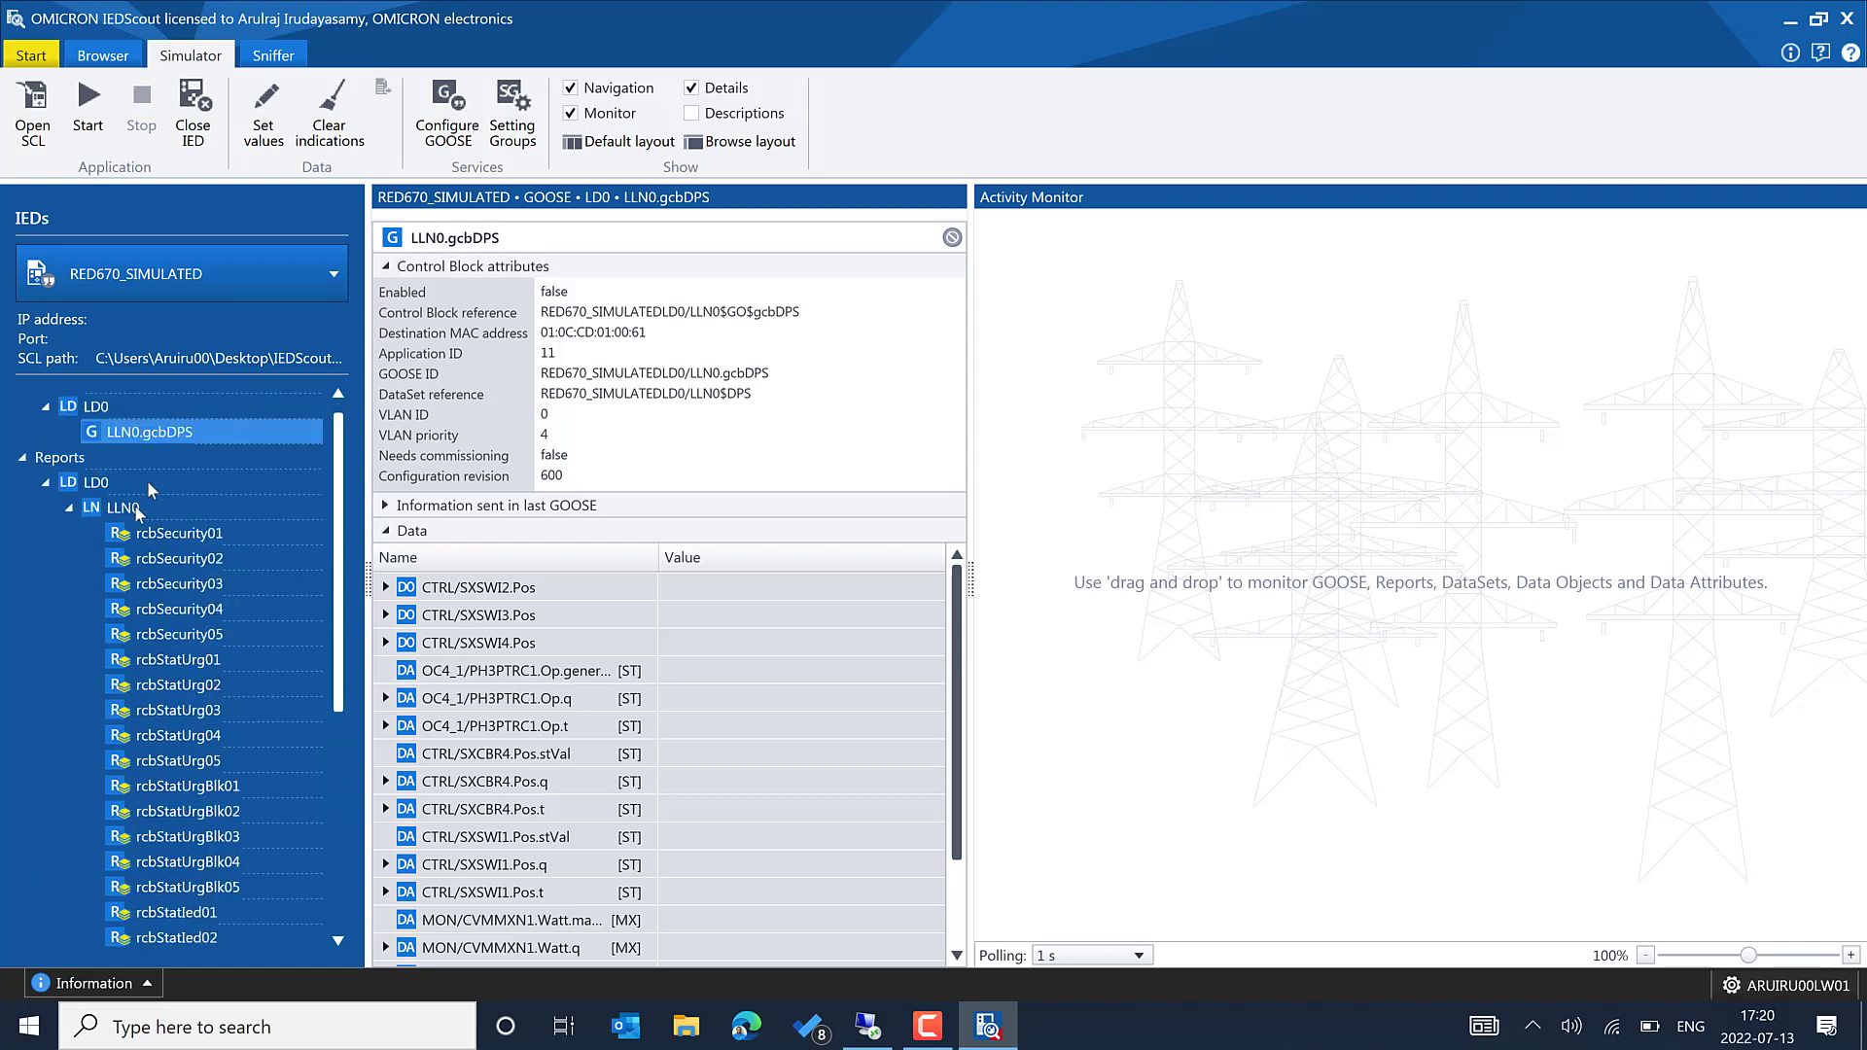
pyautogui.click(77, 516)
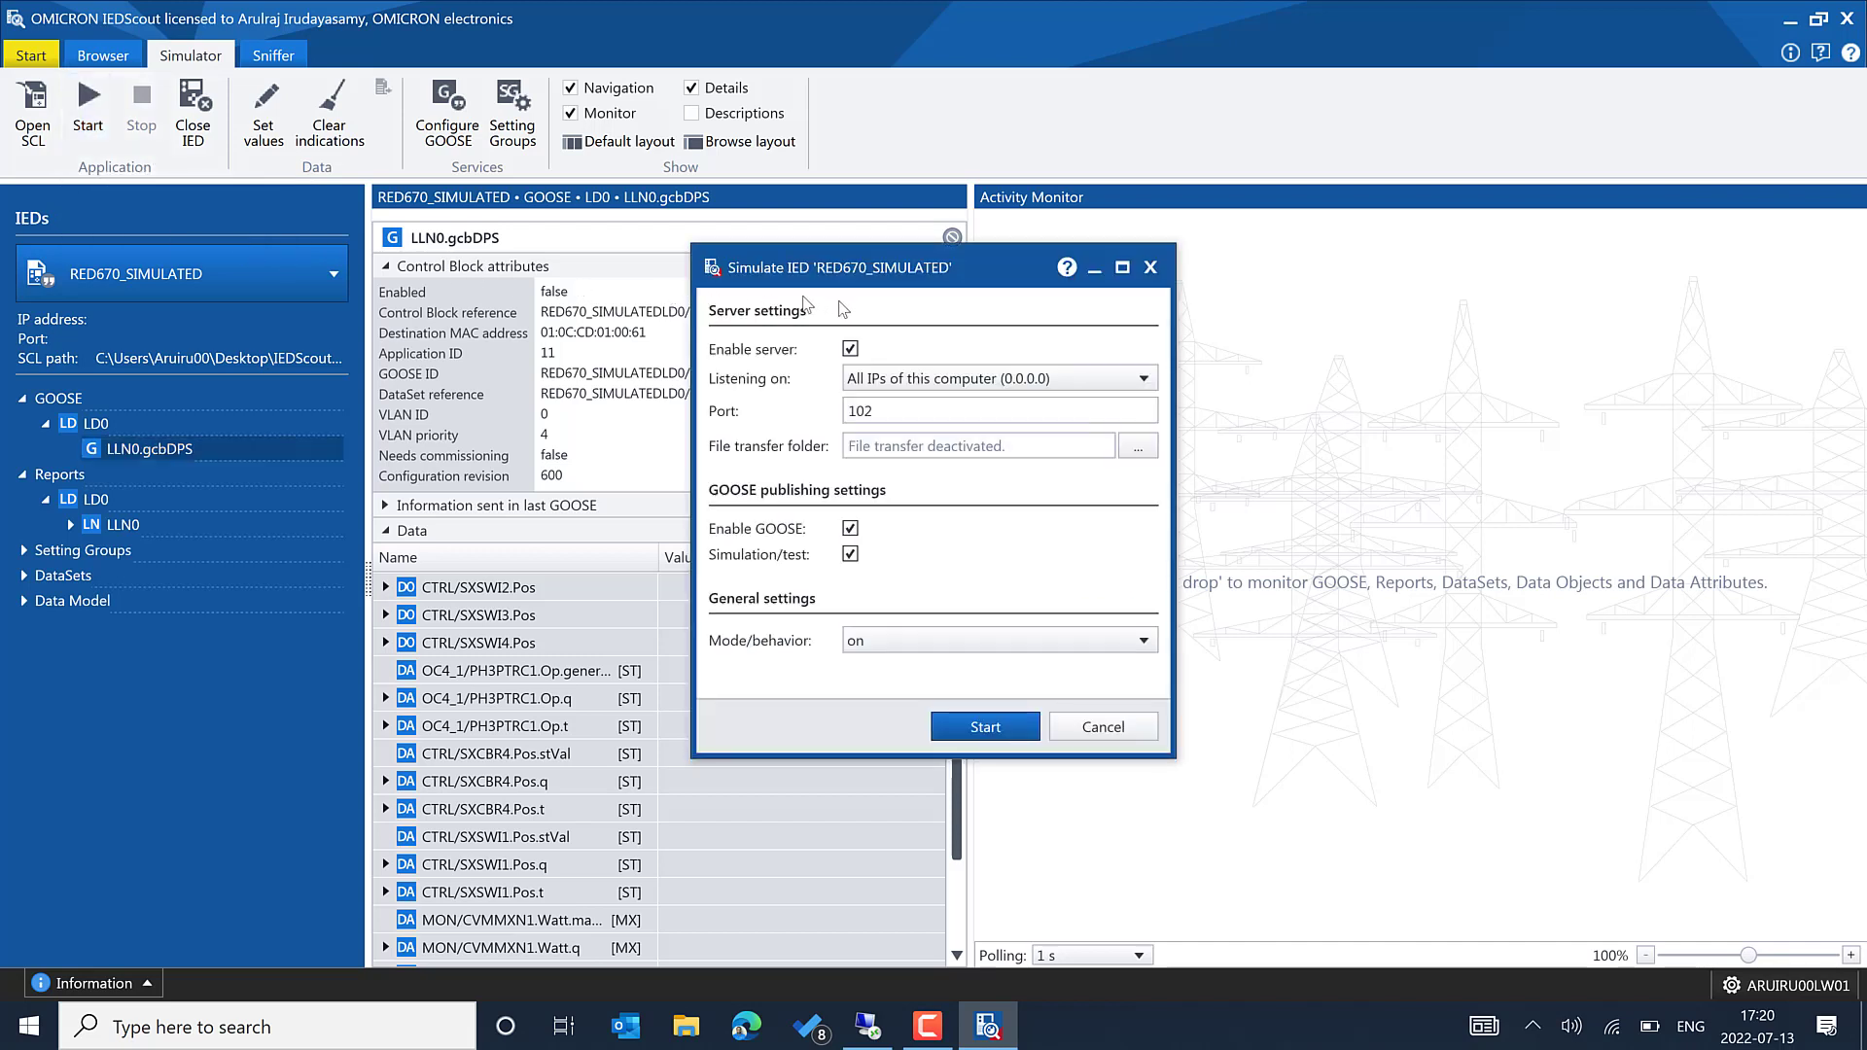
# Step: Start simulating RED670_SIMULATED listening on 192.168.210.161, with the GOOSE Simulation/test flag turned off
pyautogui.click(948, 379)
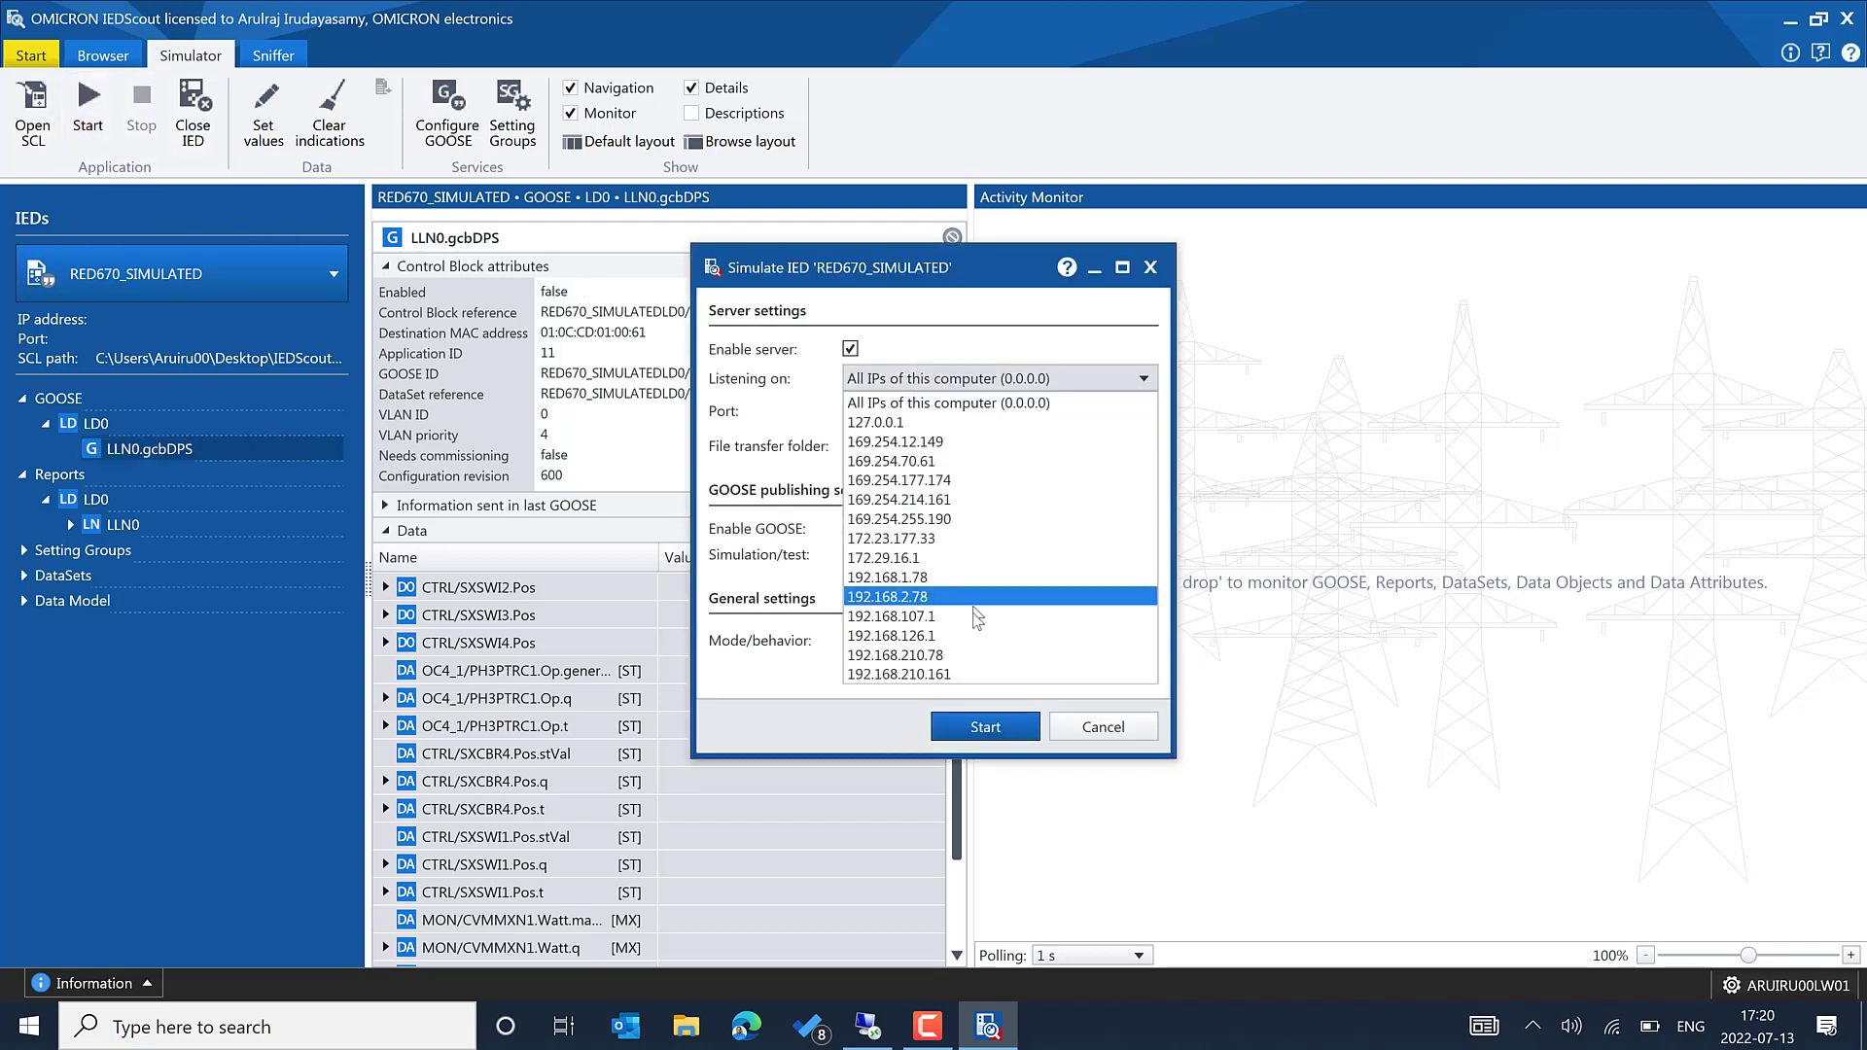
pyautogui.click(976, 675)
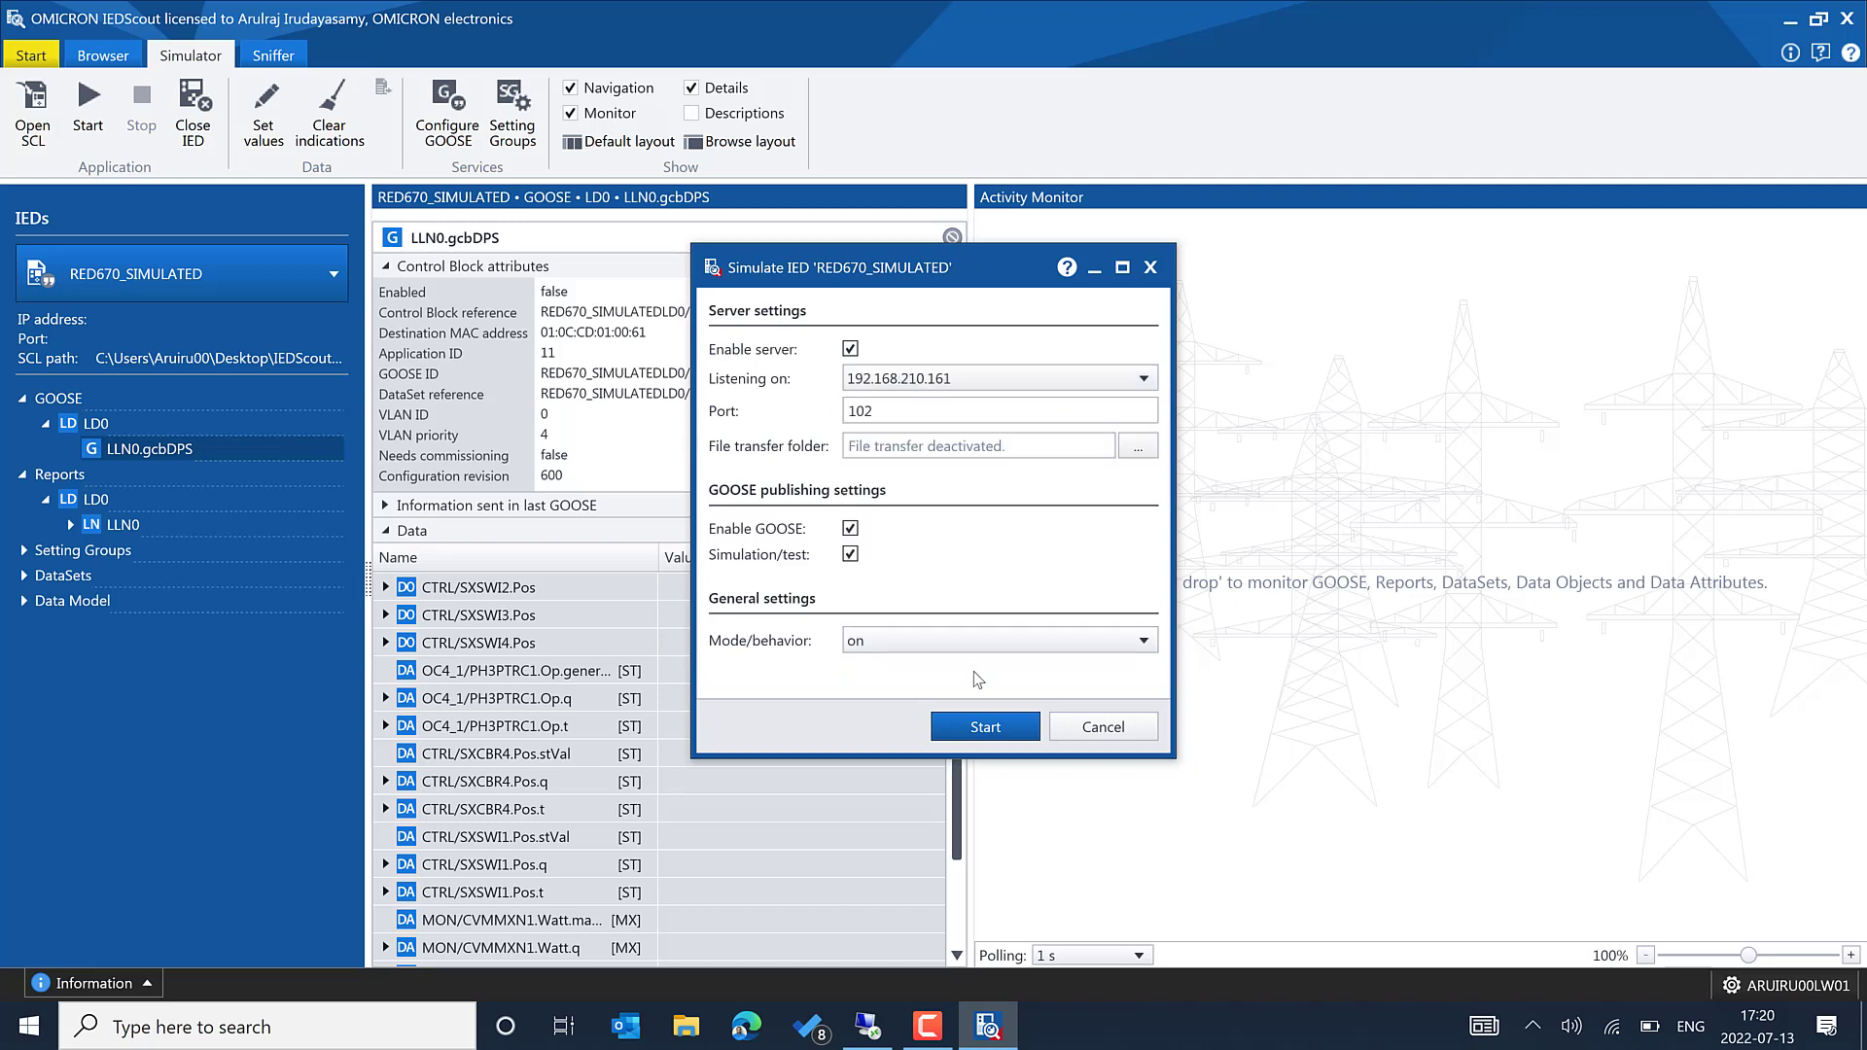
pyautogui.click(851, 557)
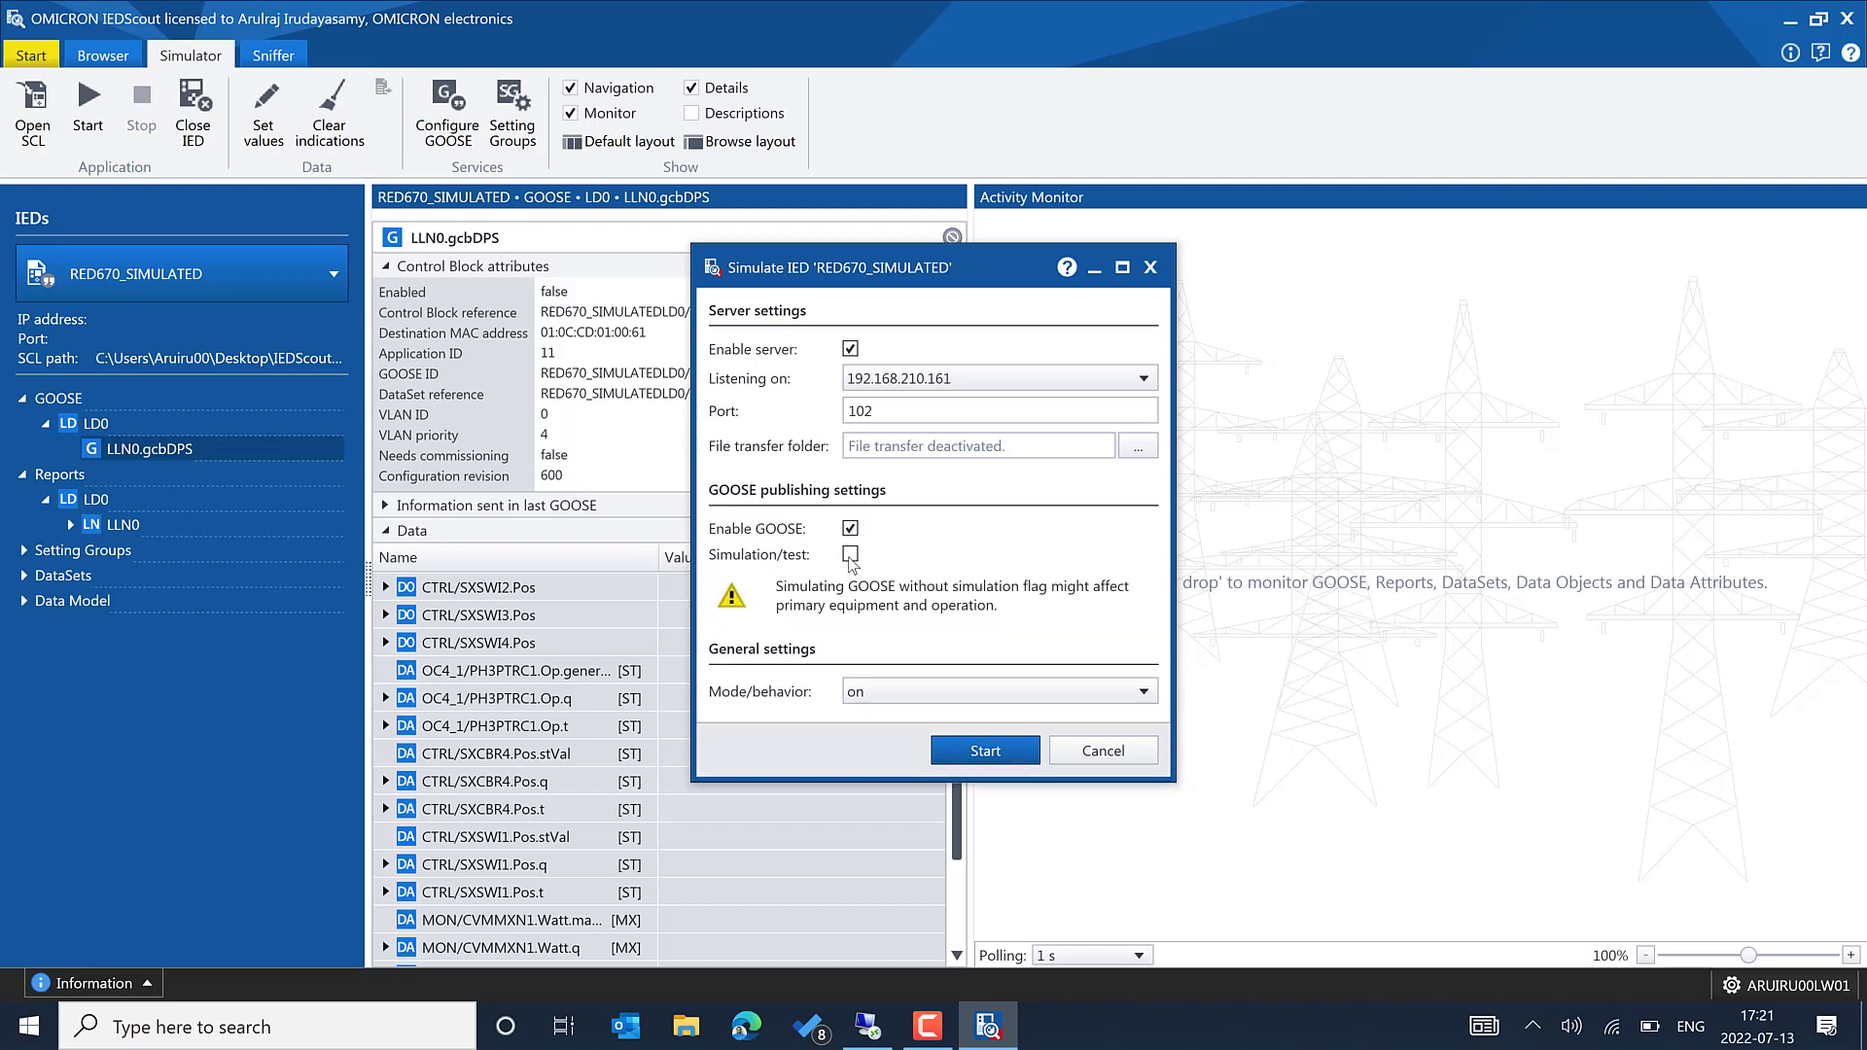
pyautogui.click(989, 751)
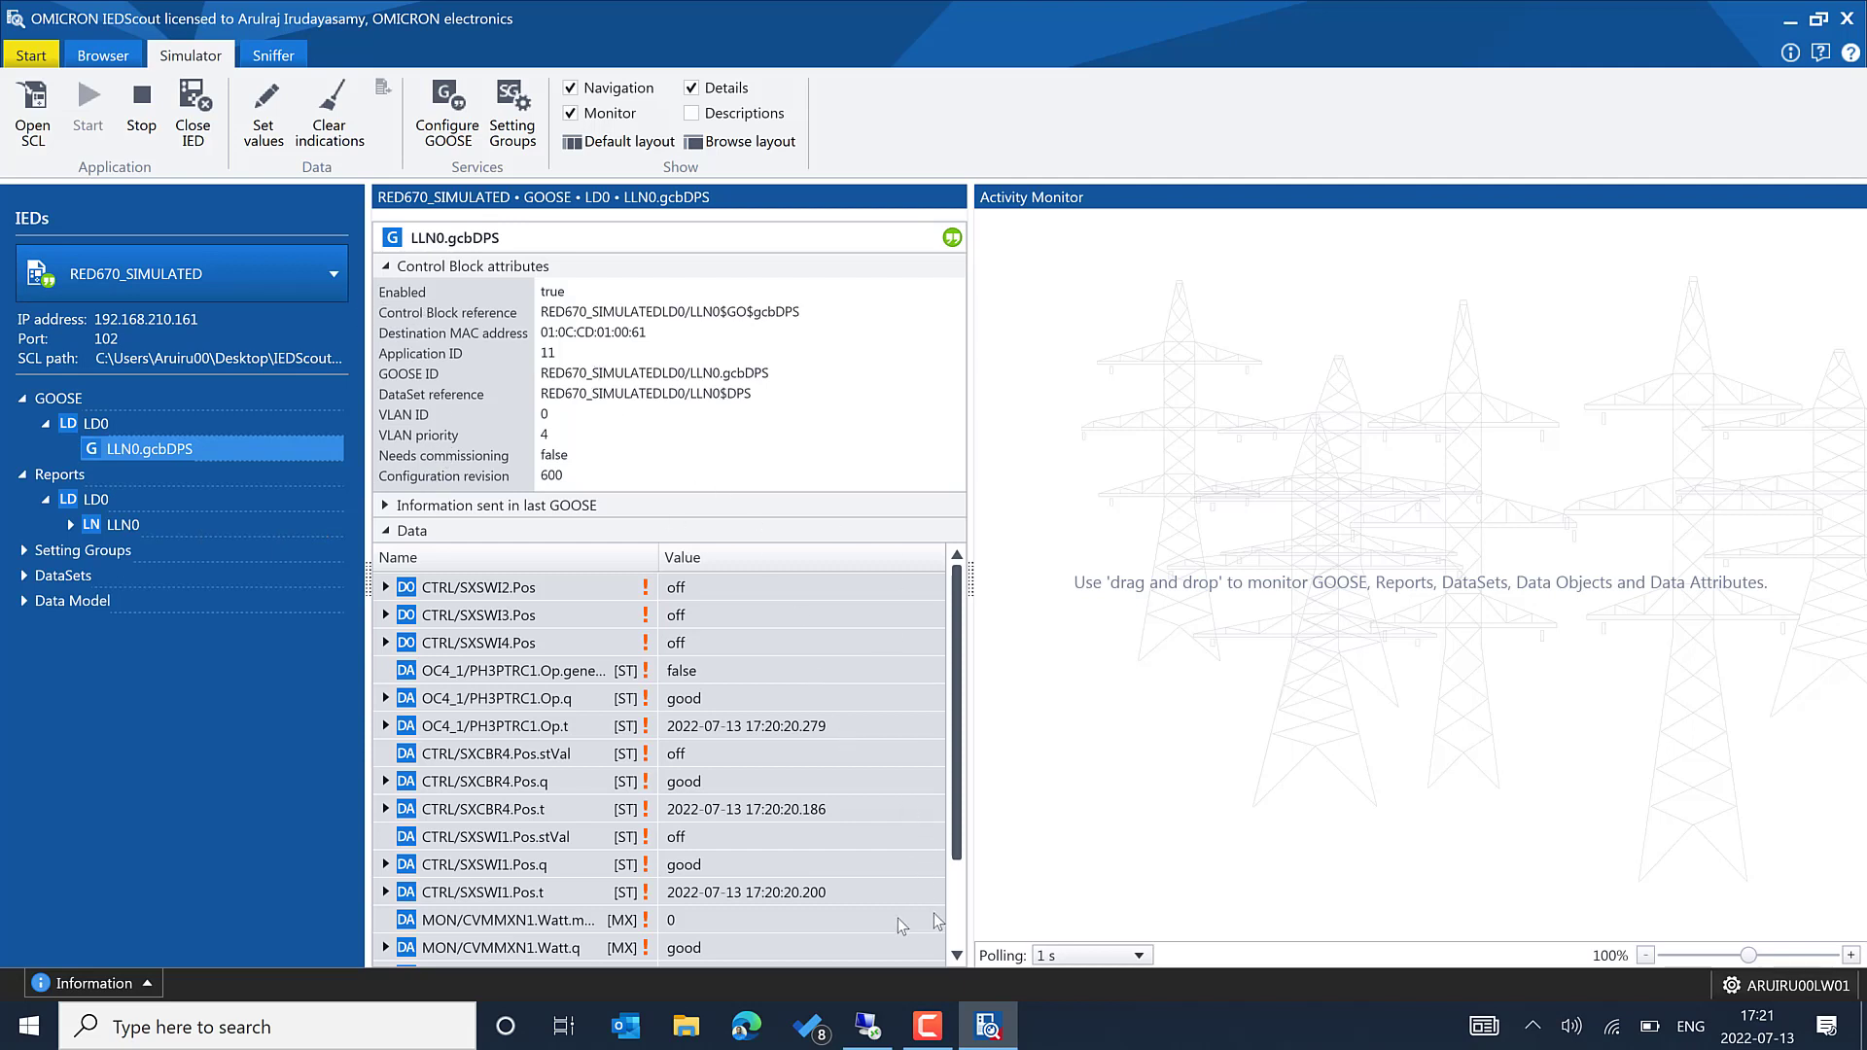
# Step: Switch to the remote desktop computer and launch IEDScout there in a maximized window
pyautogui.click(869, 1026)
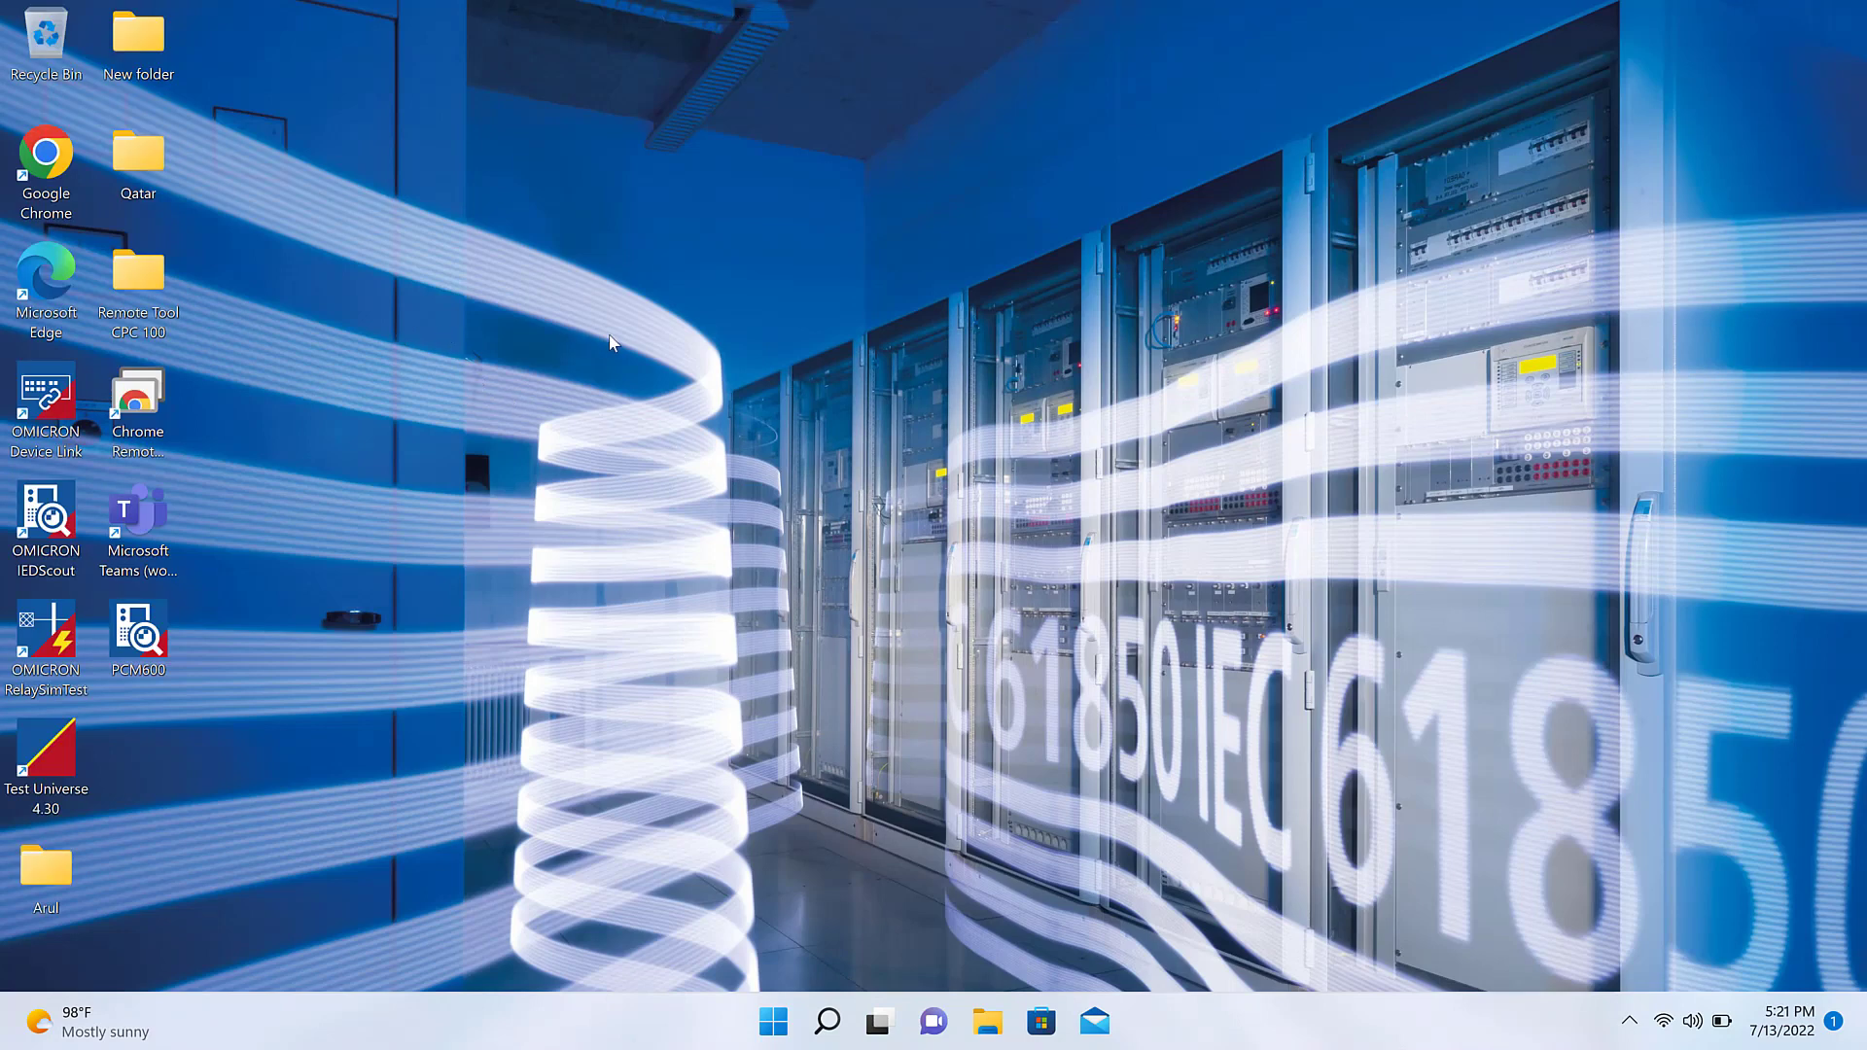
pyautogui.doubleClick(57, 510)
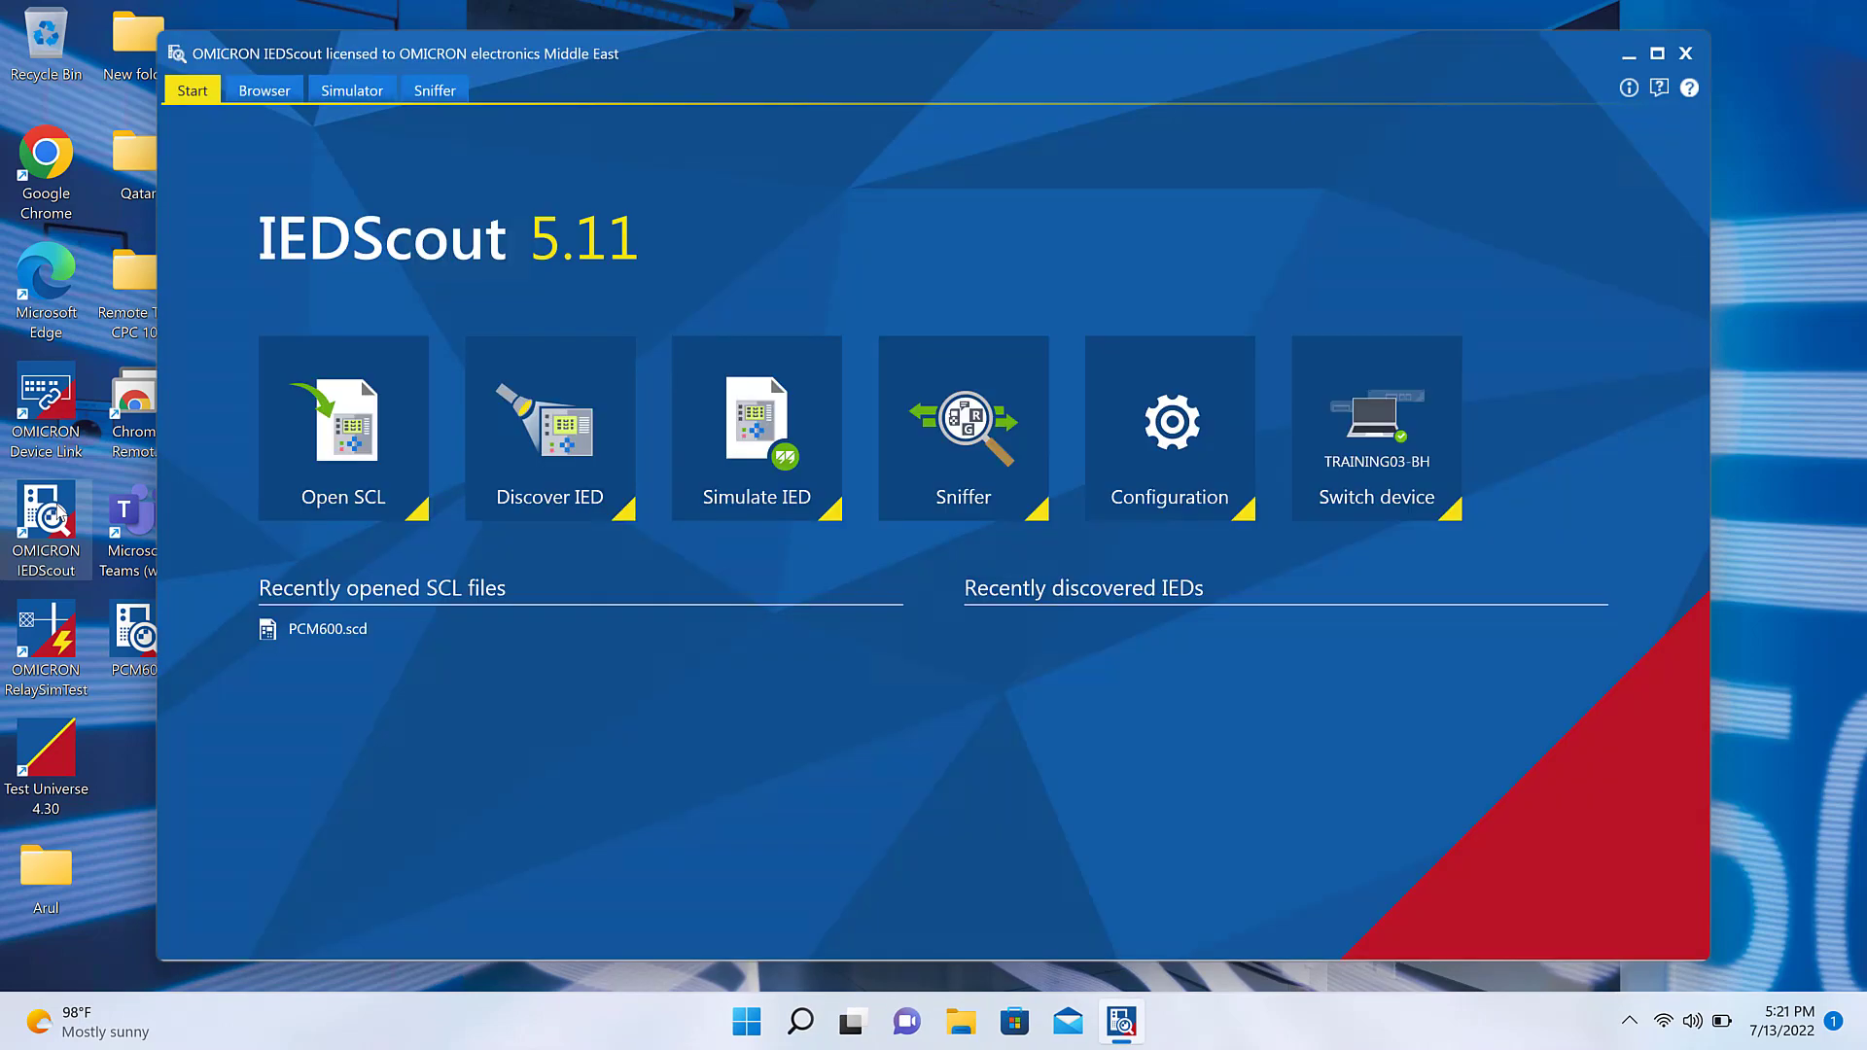
pyautogui.click(1657, 54)
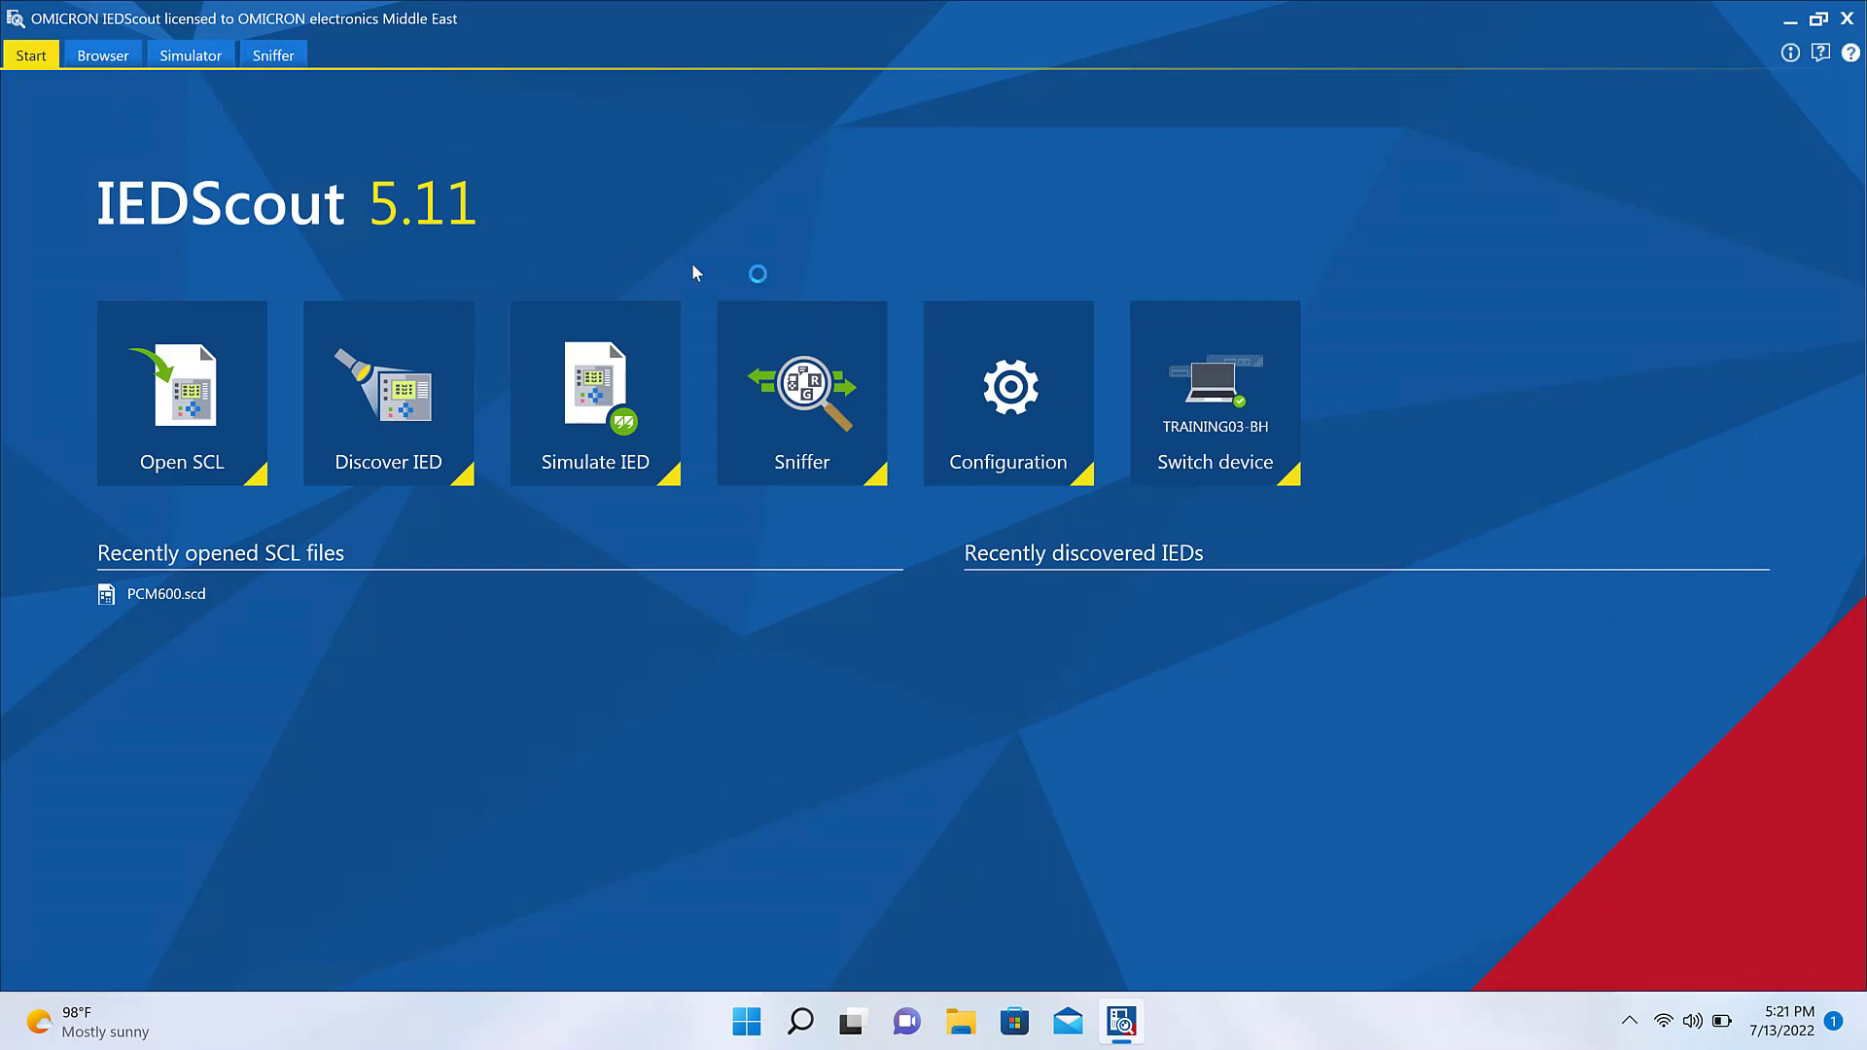
# Step: Check which network adapter is set in the remote computer's configuration and close it without changes
pyautogui.click(990, 391)
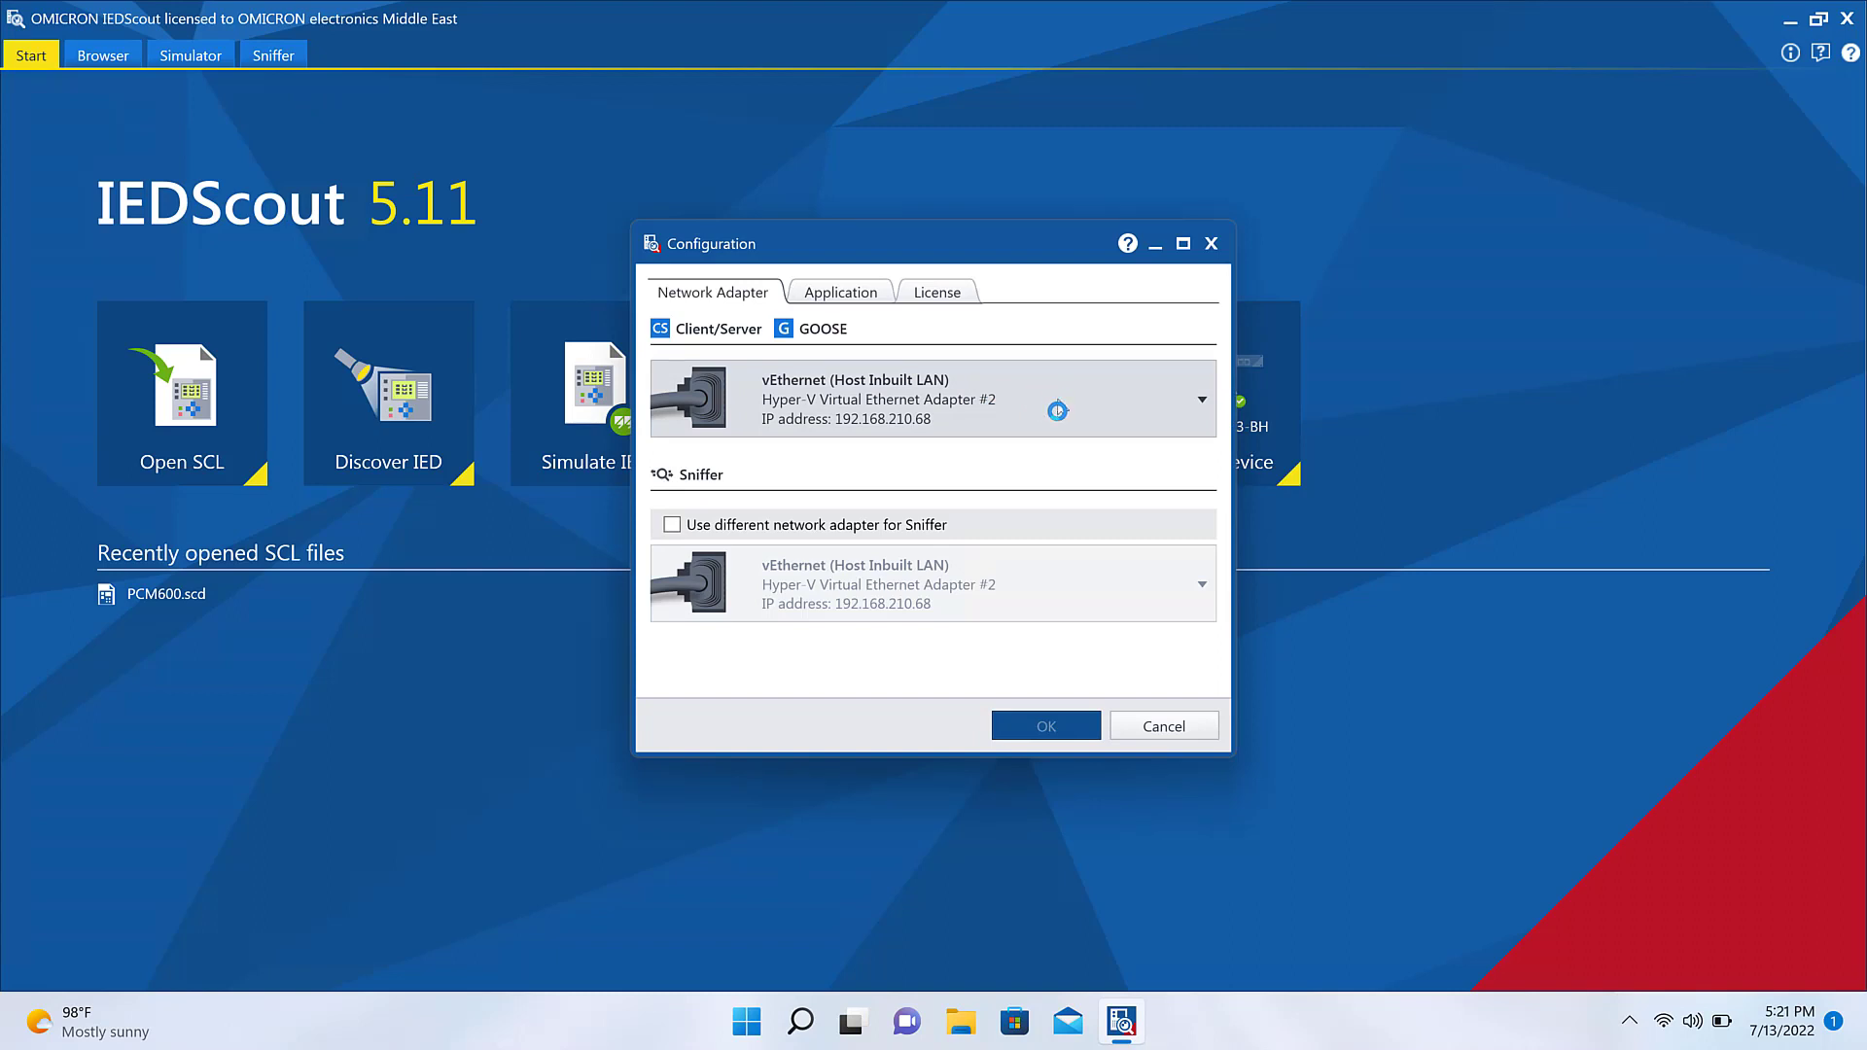
pyautogui.click(1158, 730)
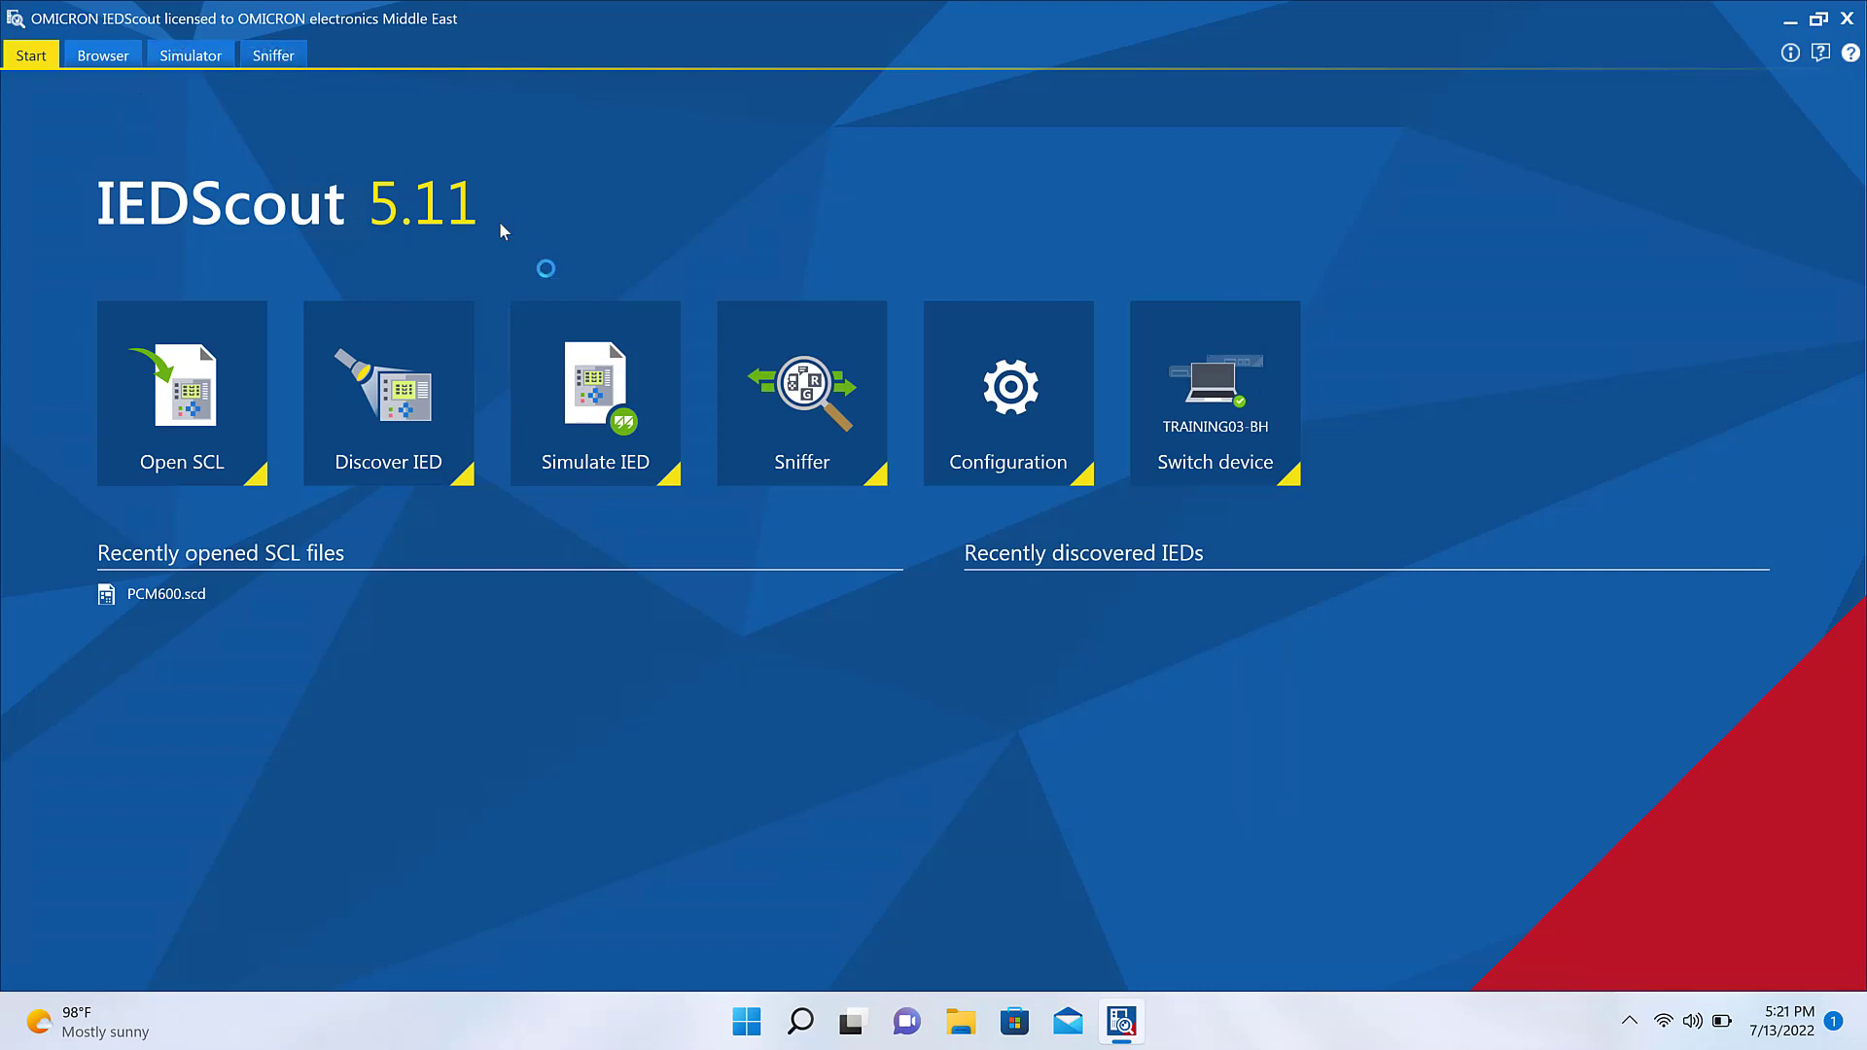
# Step: Start a Sniffer capture on the remote computer and discover the IED at IP address 192.168.210.161
pyautogui.click(801, 406)
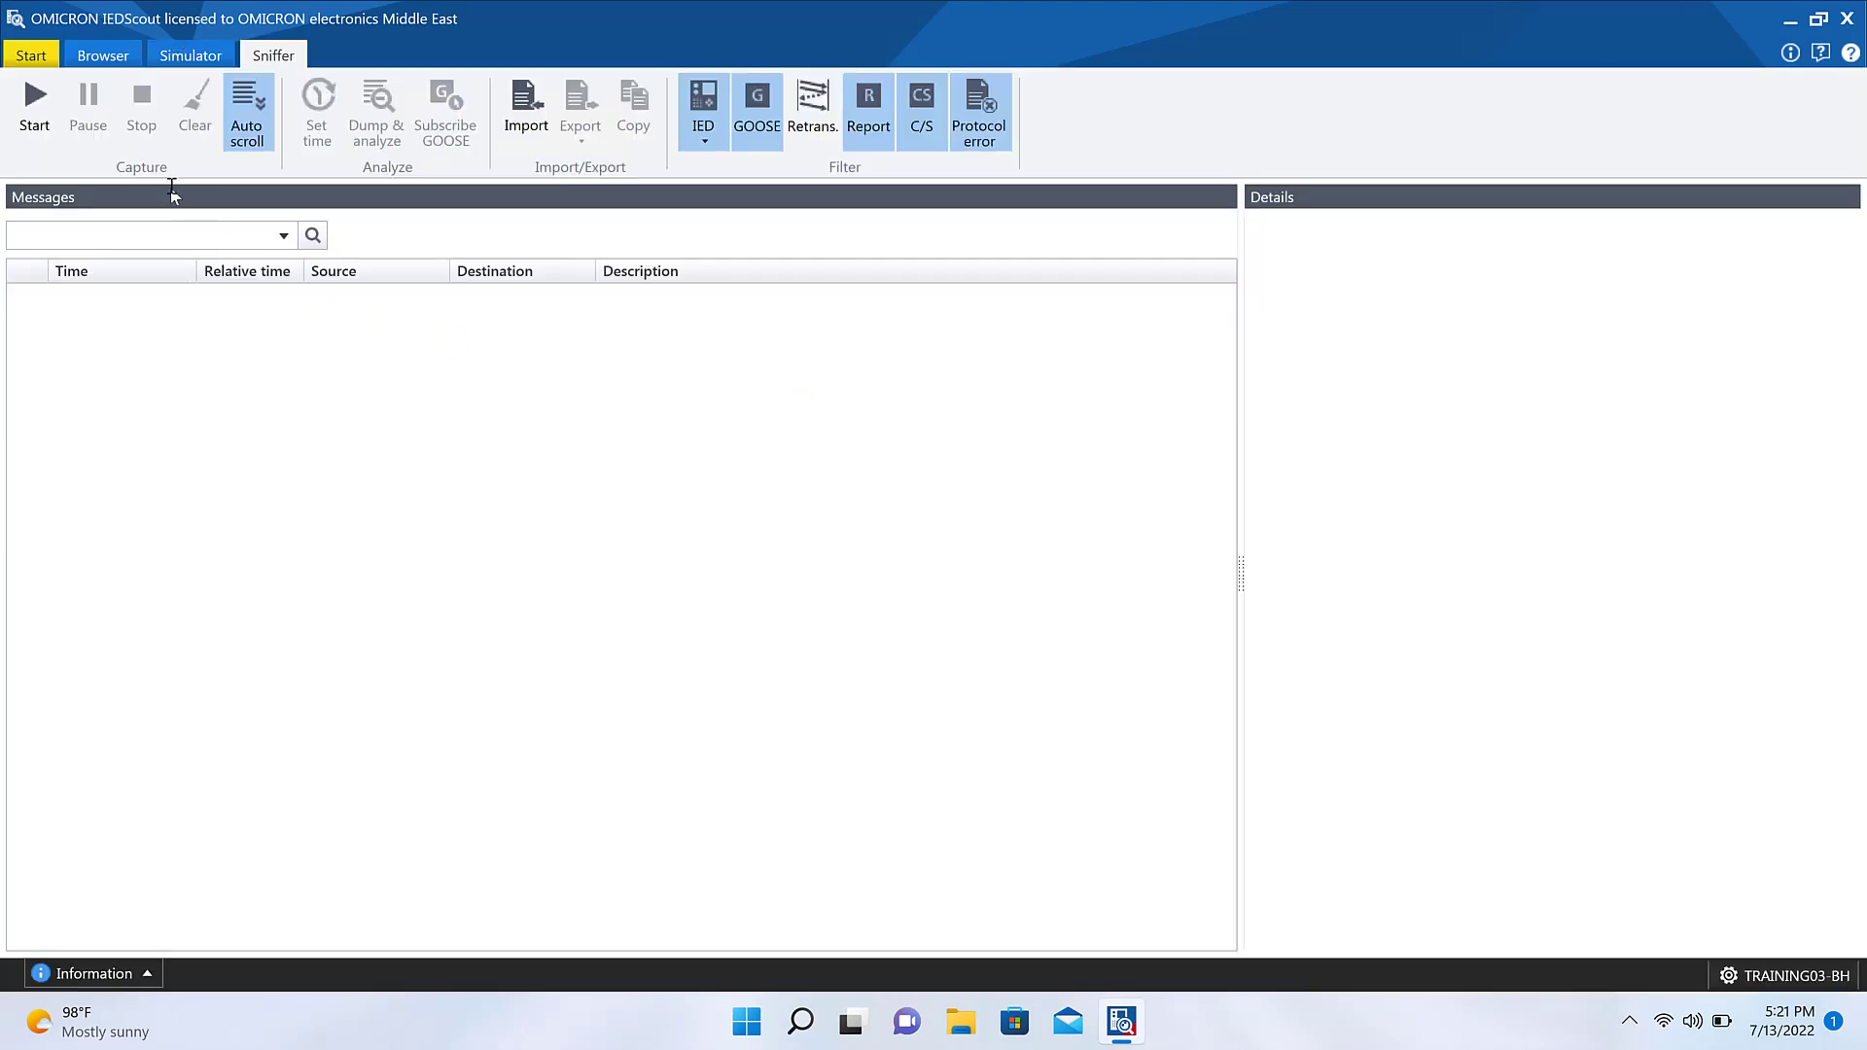
pyautogui.click(19, 101)
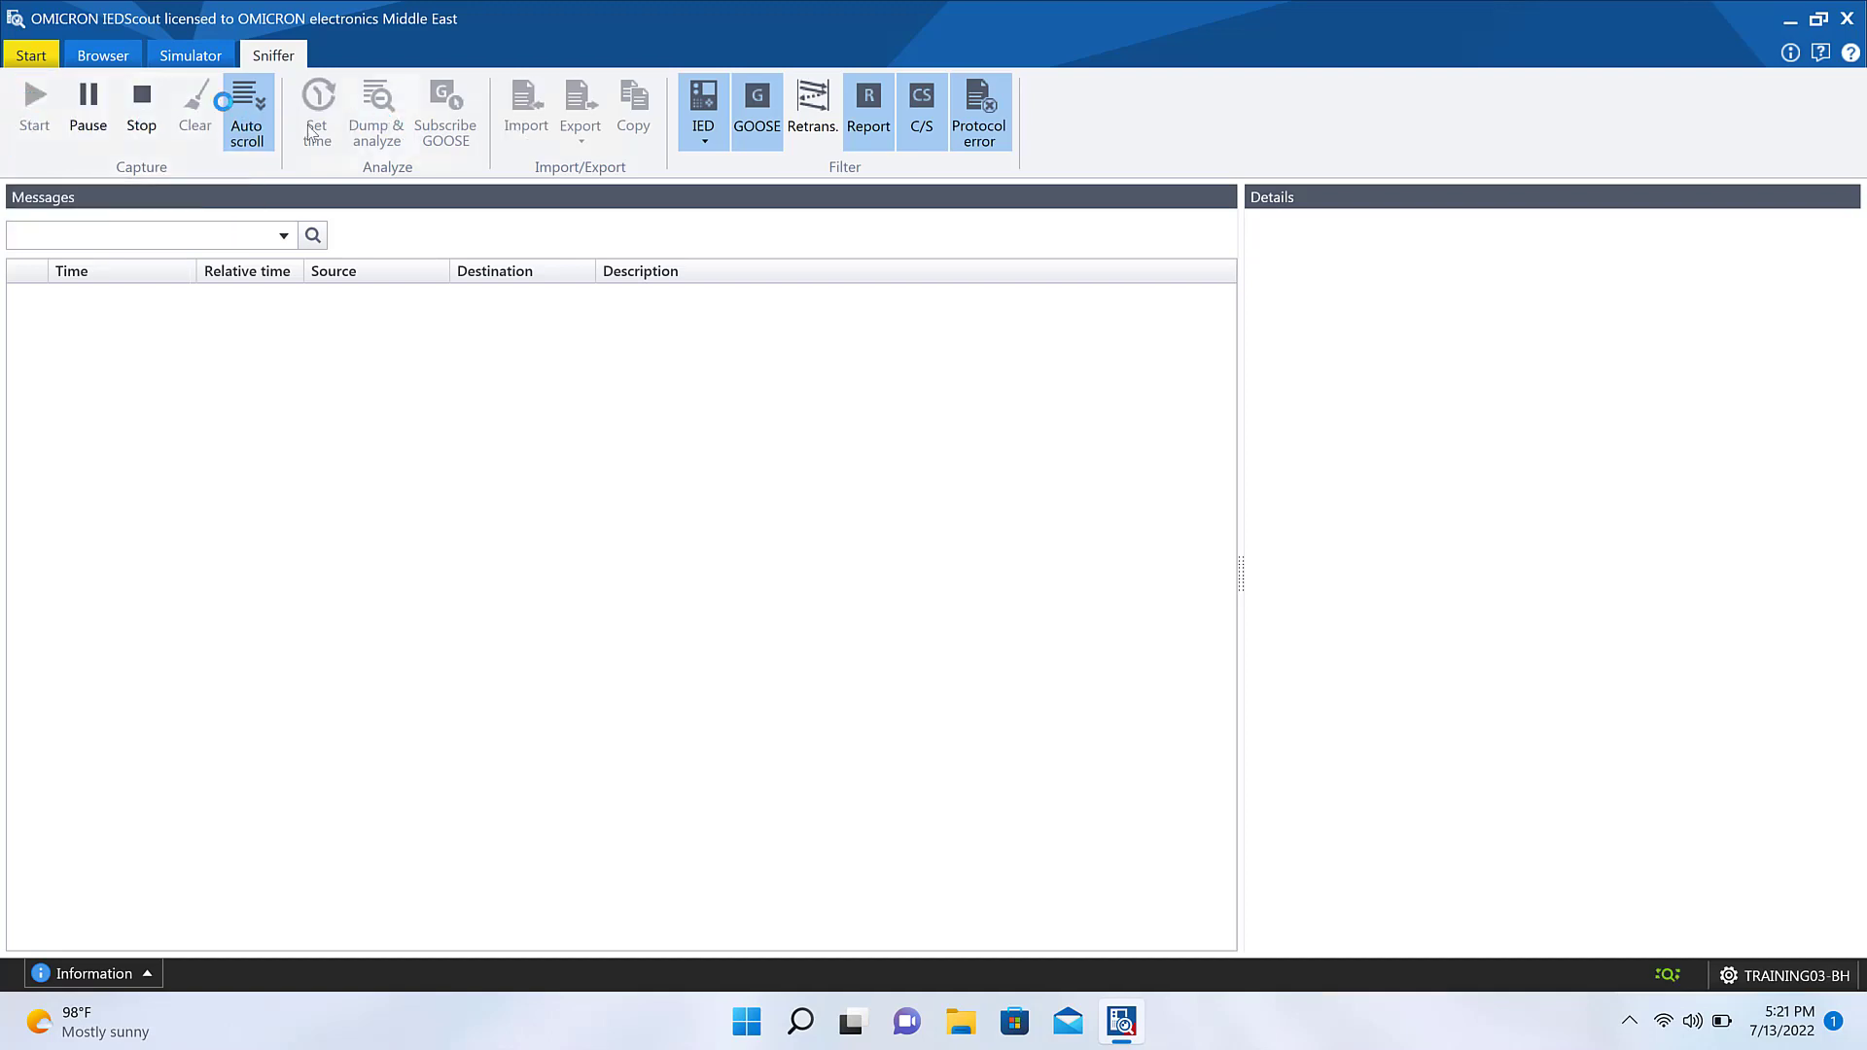
pyautogui.click(104, 57)
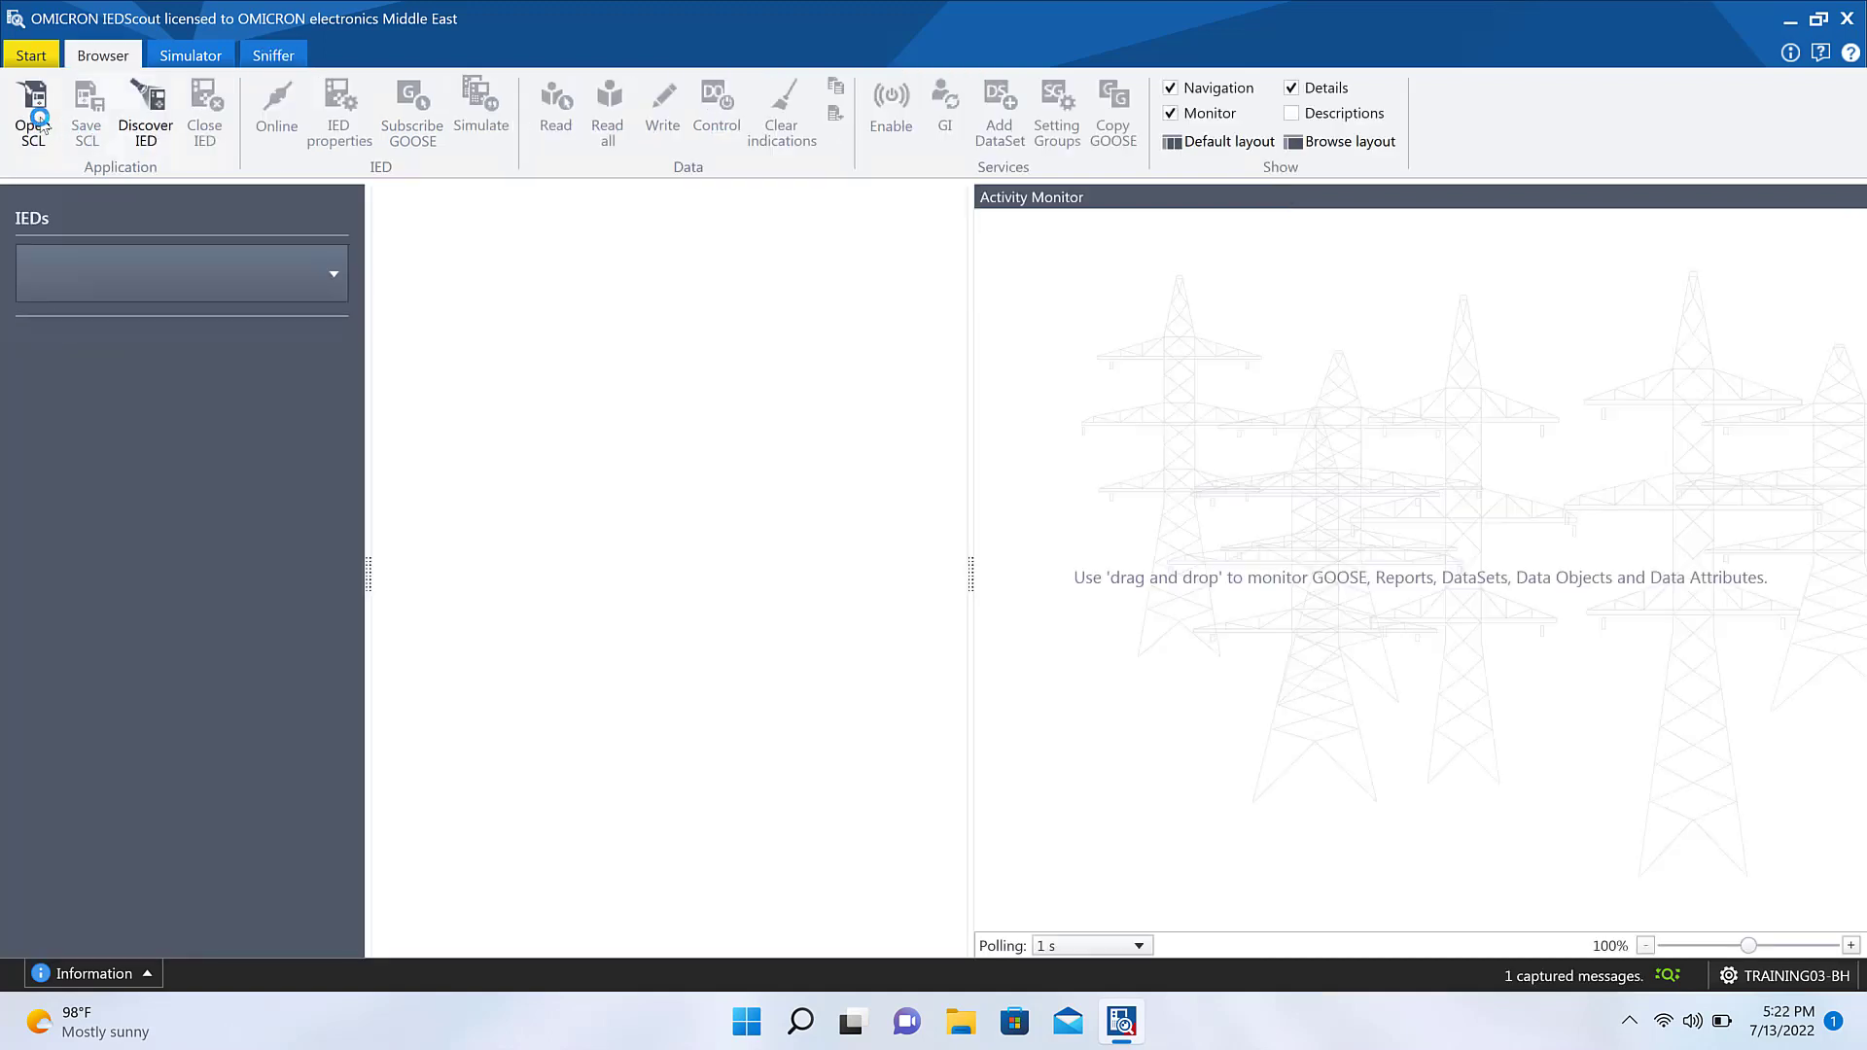
pyautogui.click(149, 112)
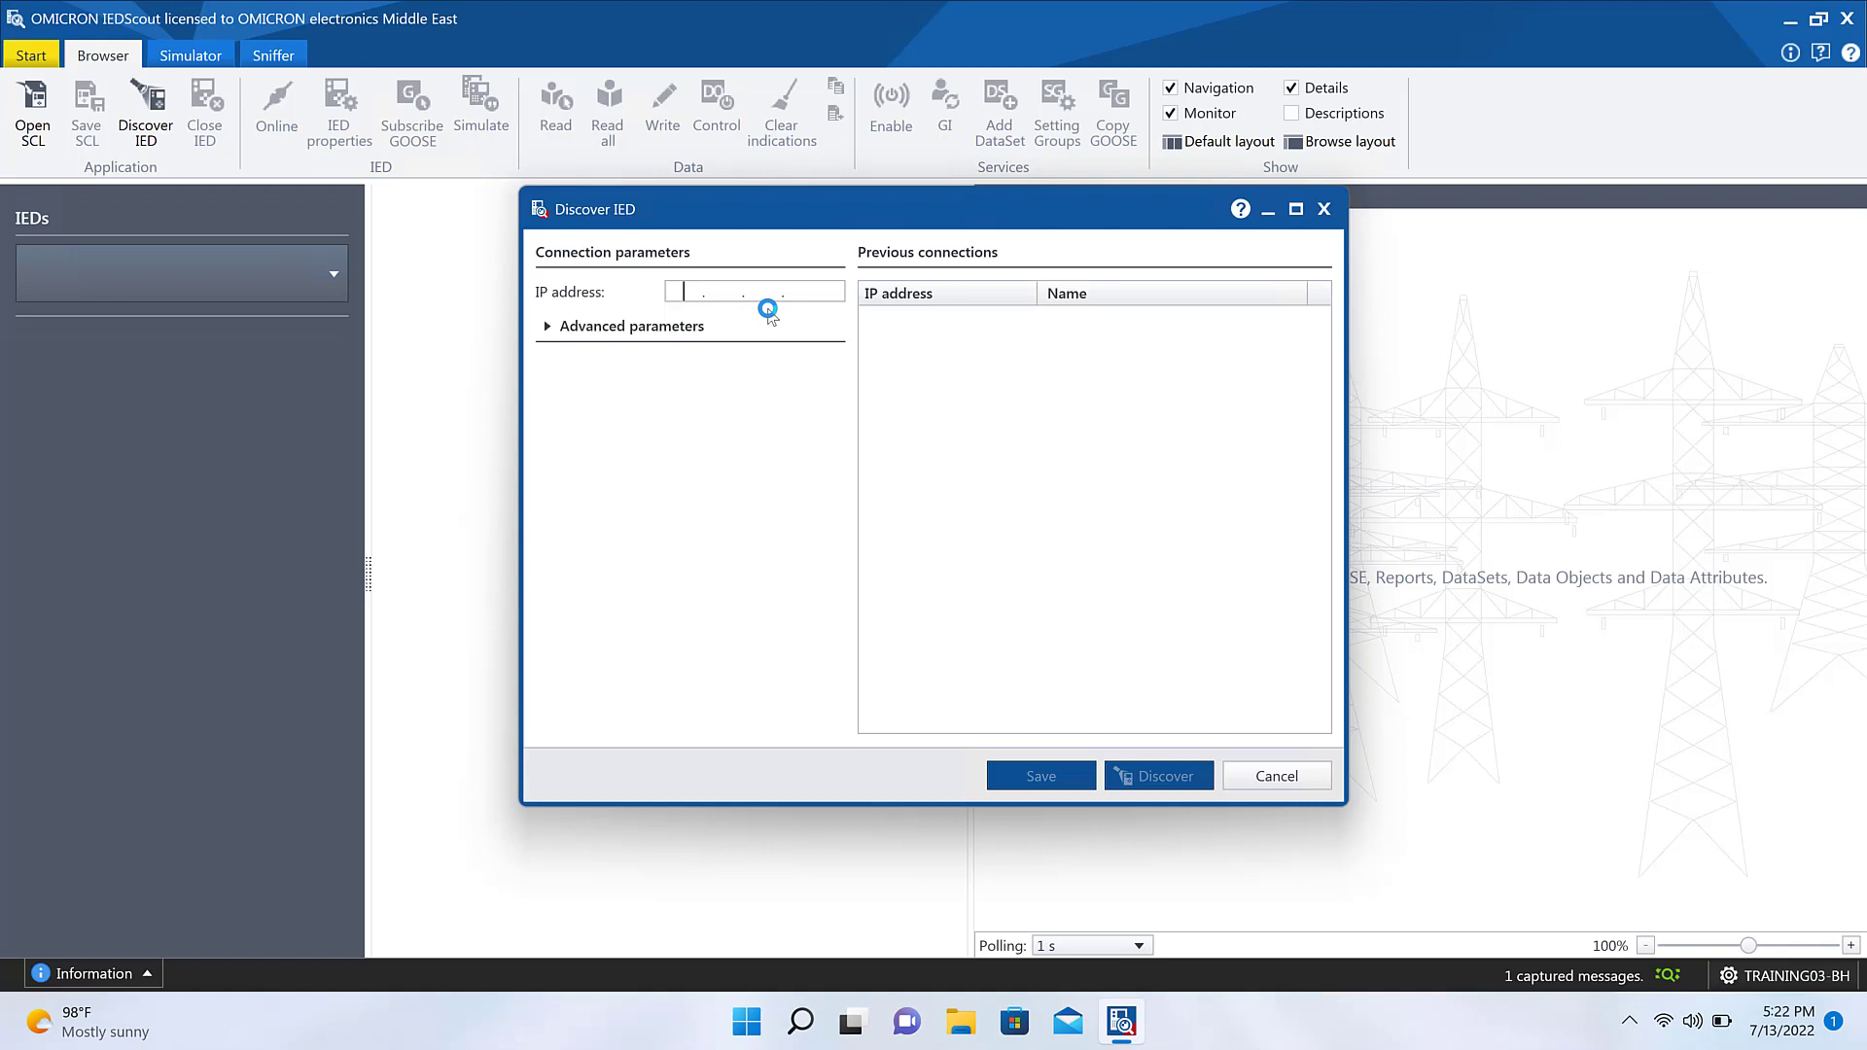
pyautogui.write('192 . 168 . 210 .')
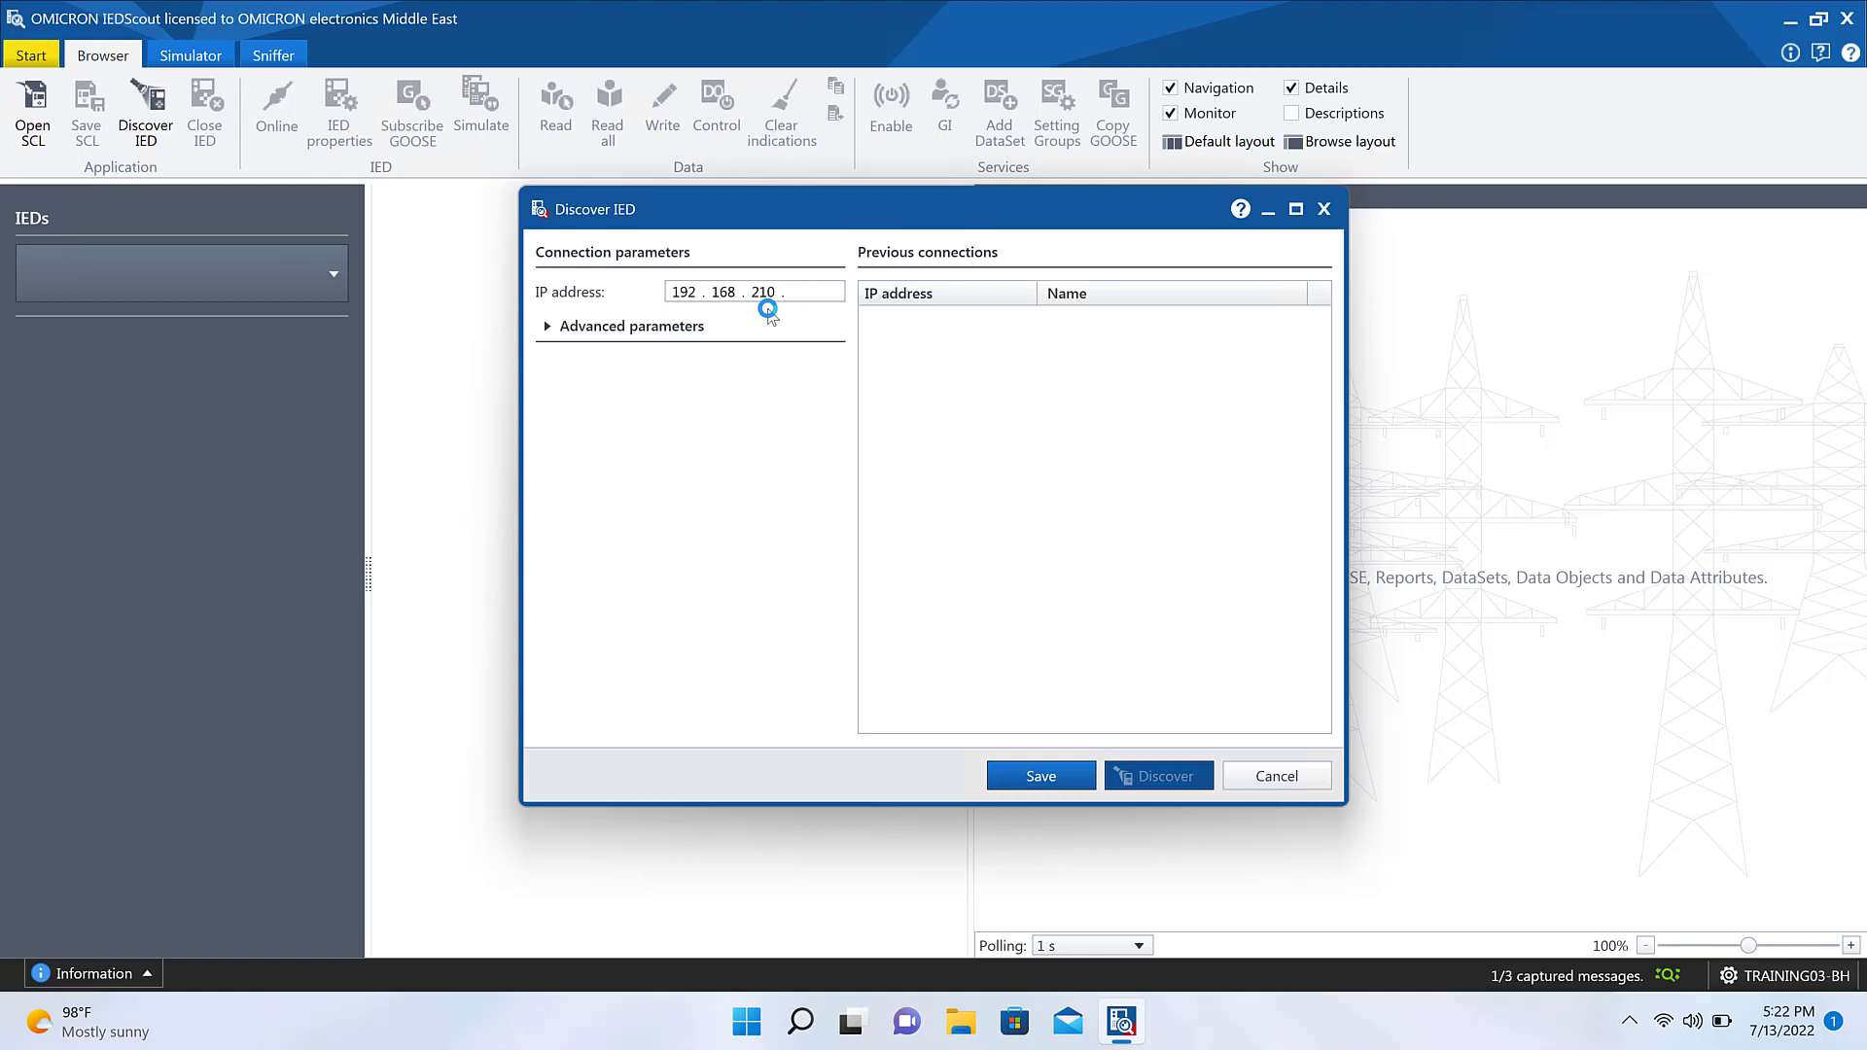
pyautogui.write('161')
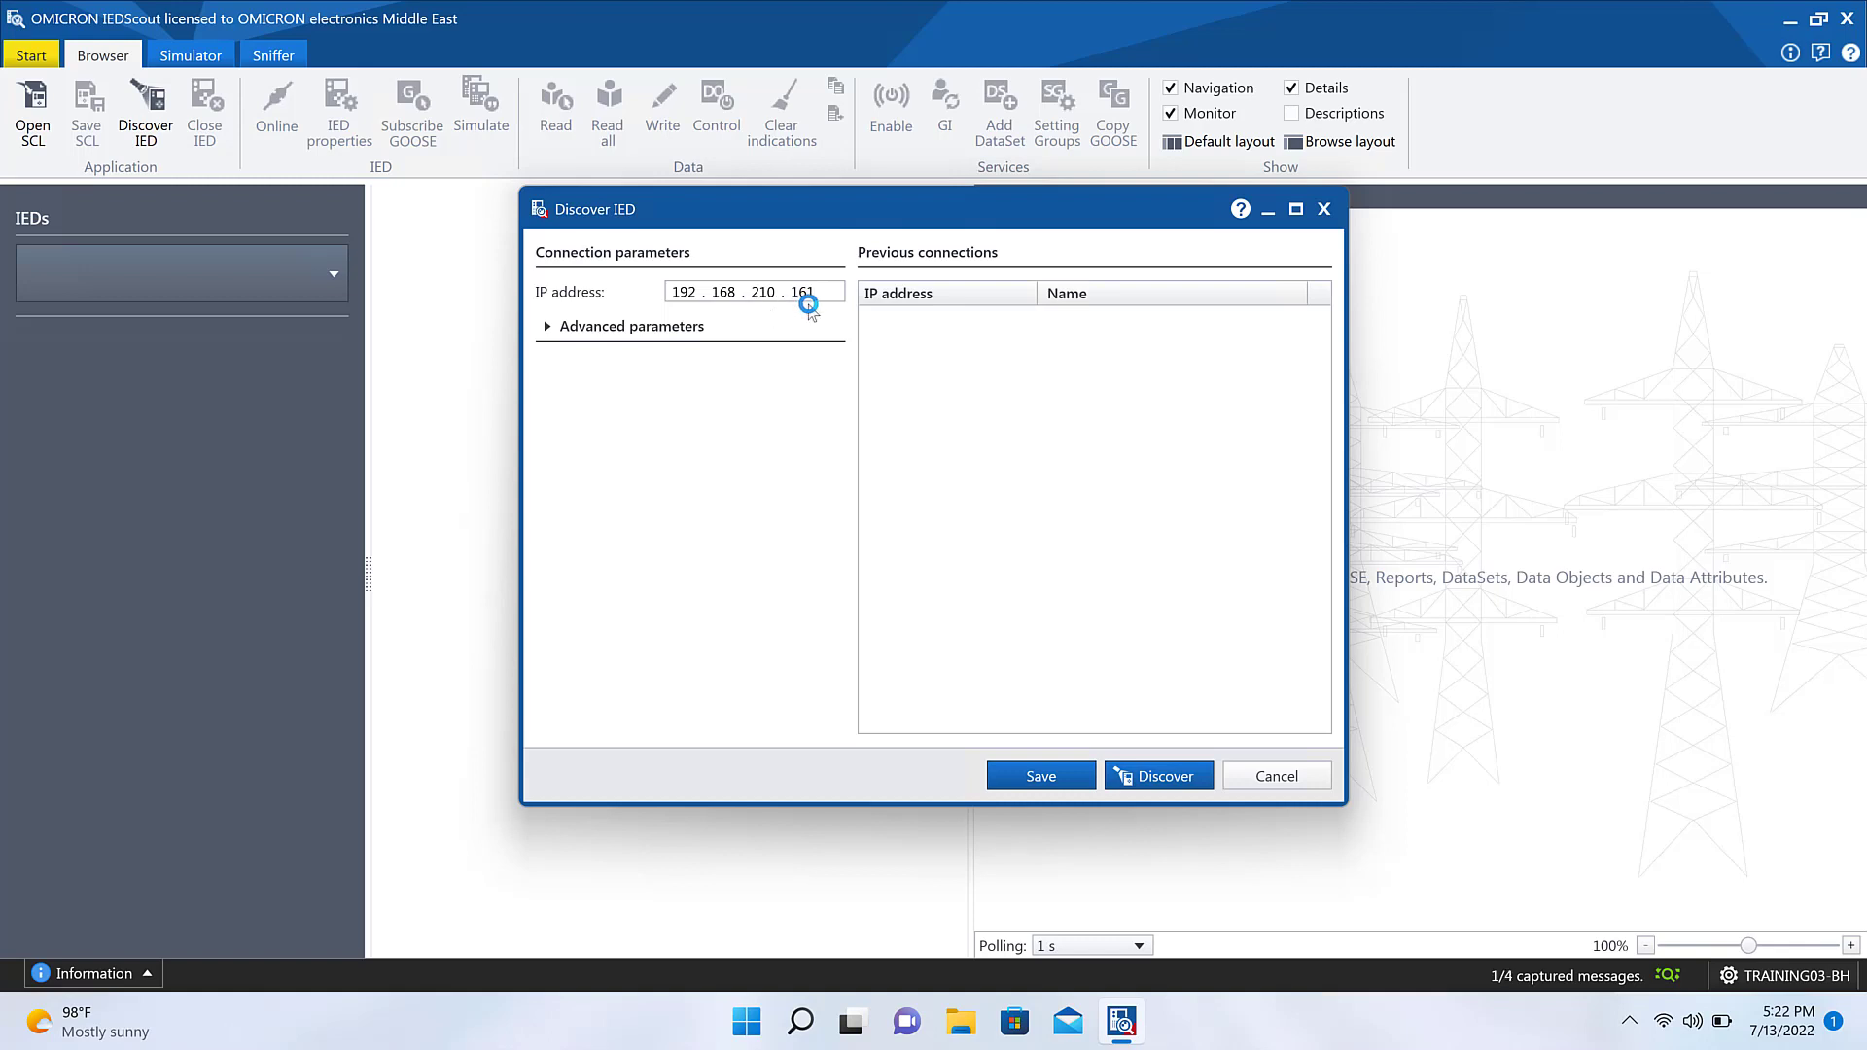
pyautogui.click(1153, 777)
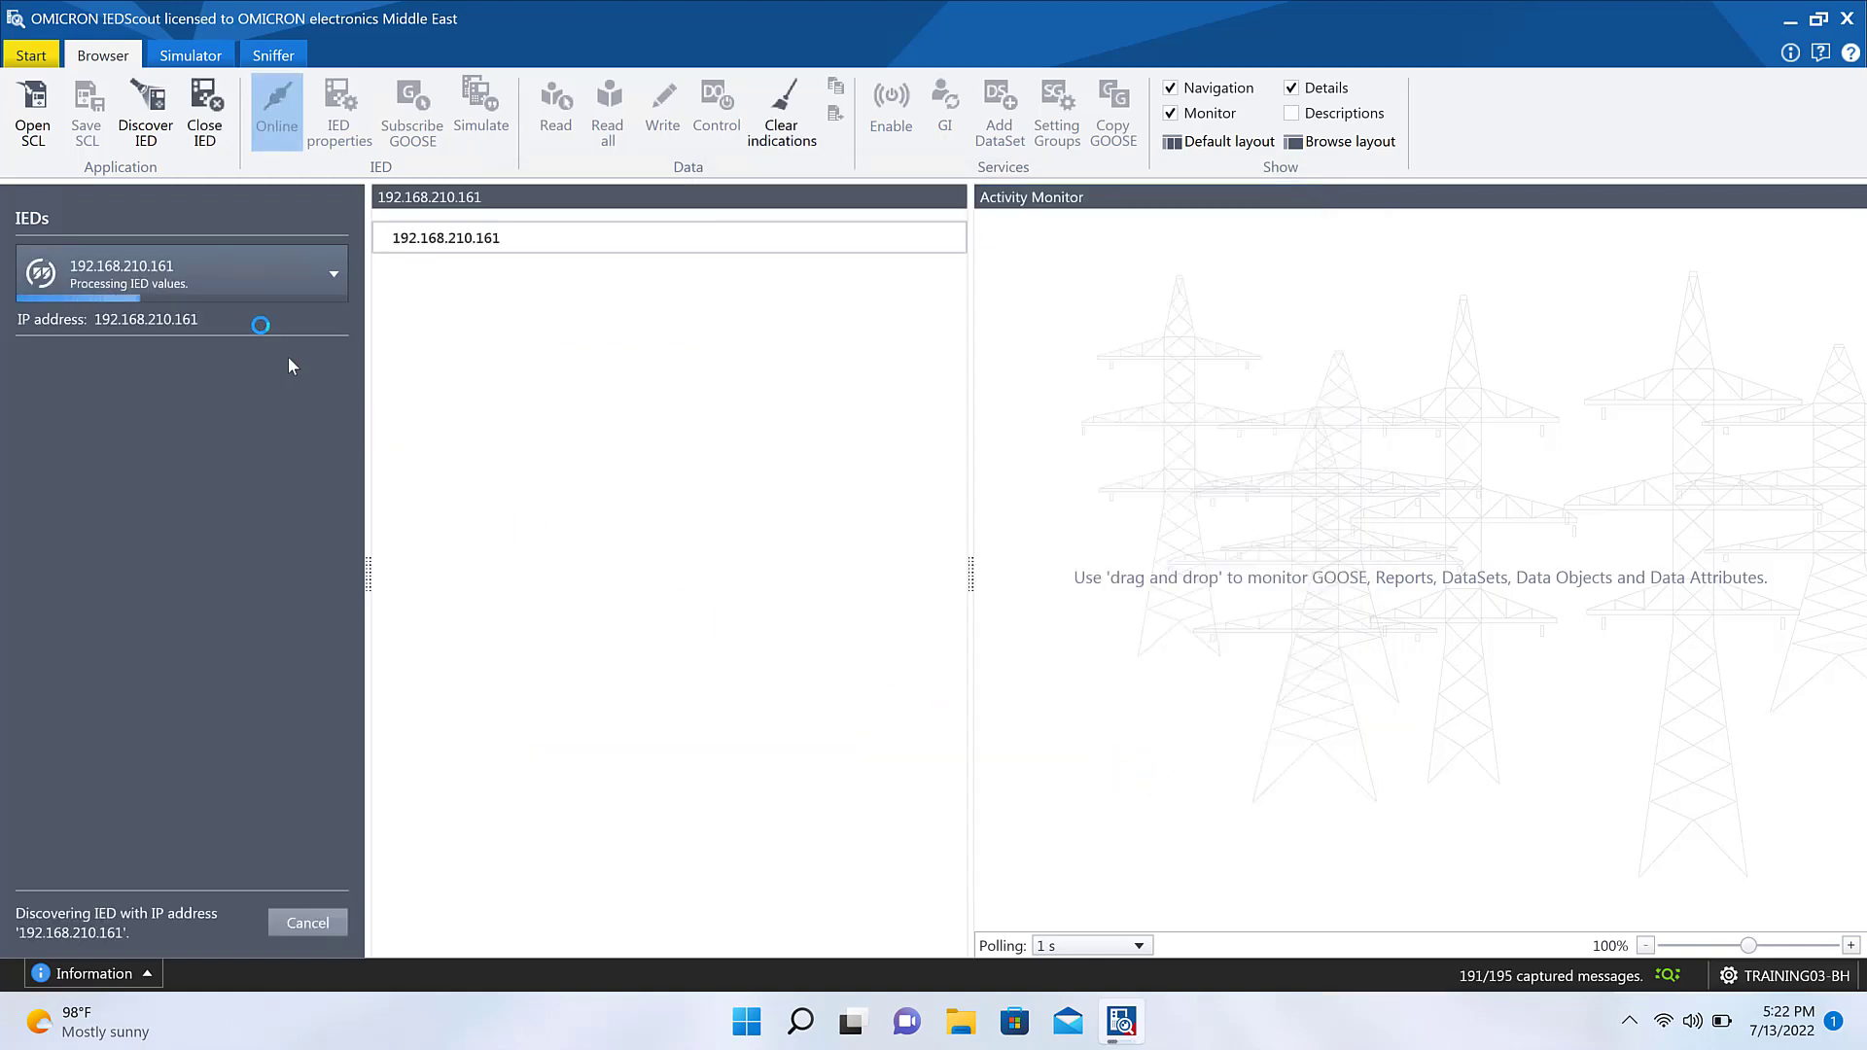
# Step: Examine the first captured client/server messages: the Associate, GetServerDirectory and GetLogicalDeviceDirectory of RED670_SIMULATEDLD0 requests and responses
pyautogui.click(276, 55)
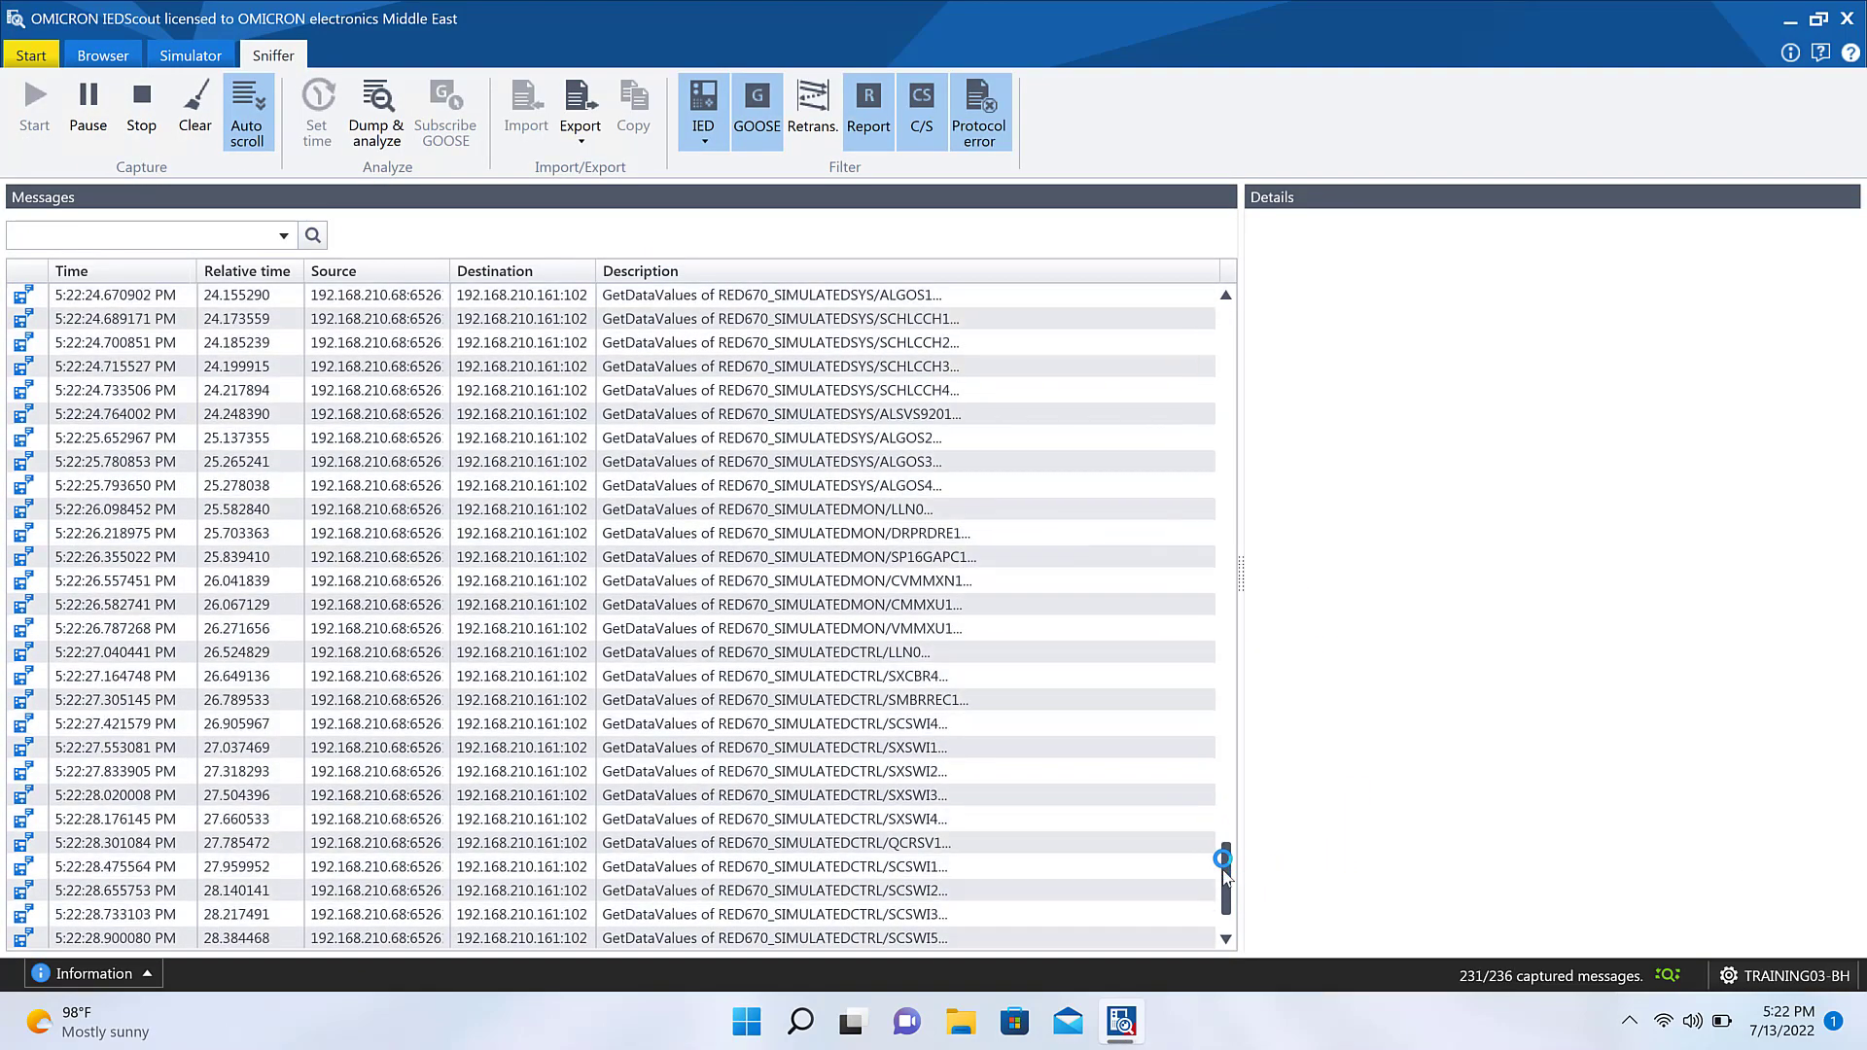
pyautogui.moveTo(1223, 875); pyautogui.dragTo(1236, 318)
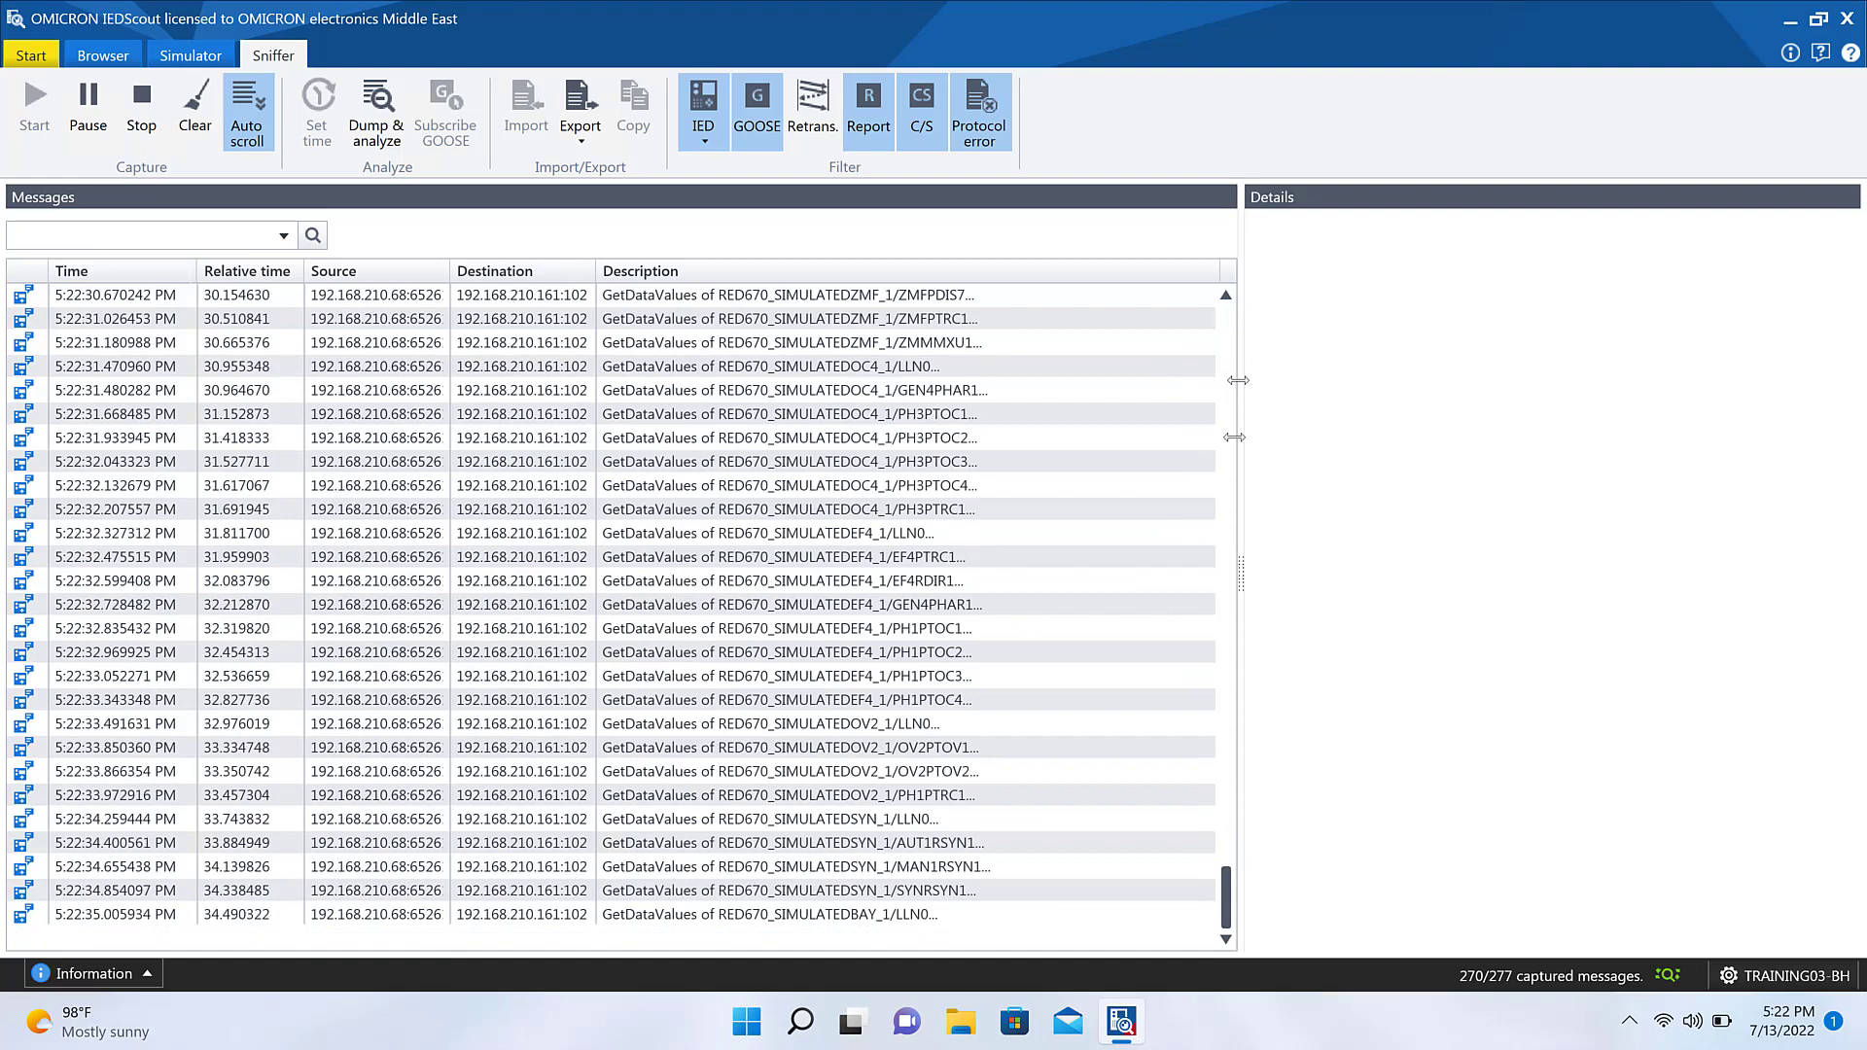
pyautogui.moveTo(1230, 896); pyautogui.dragTo(1223, 328)
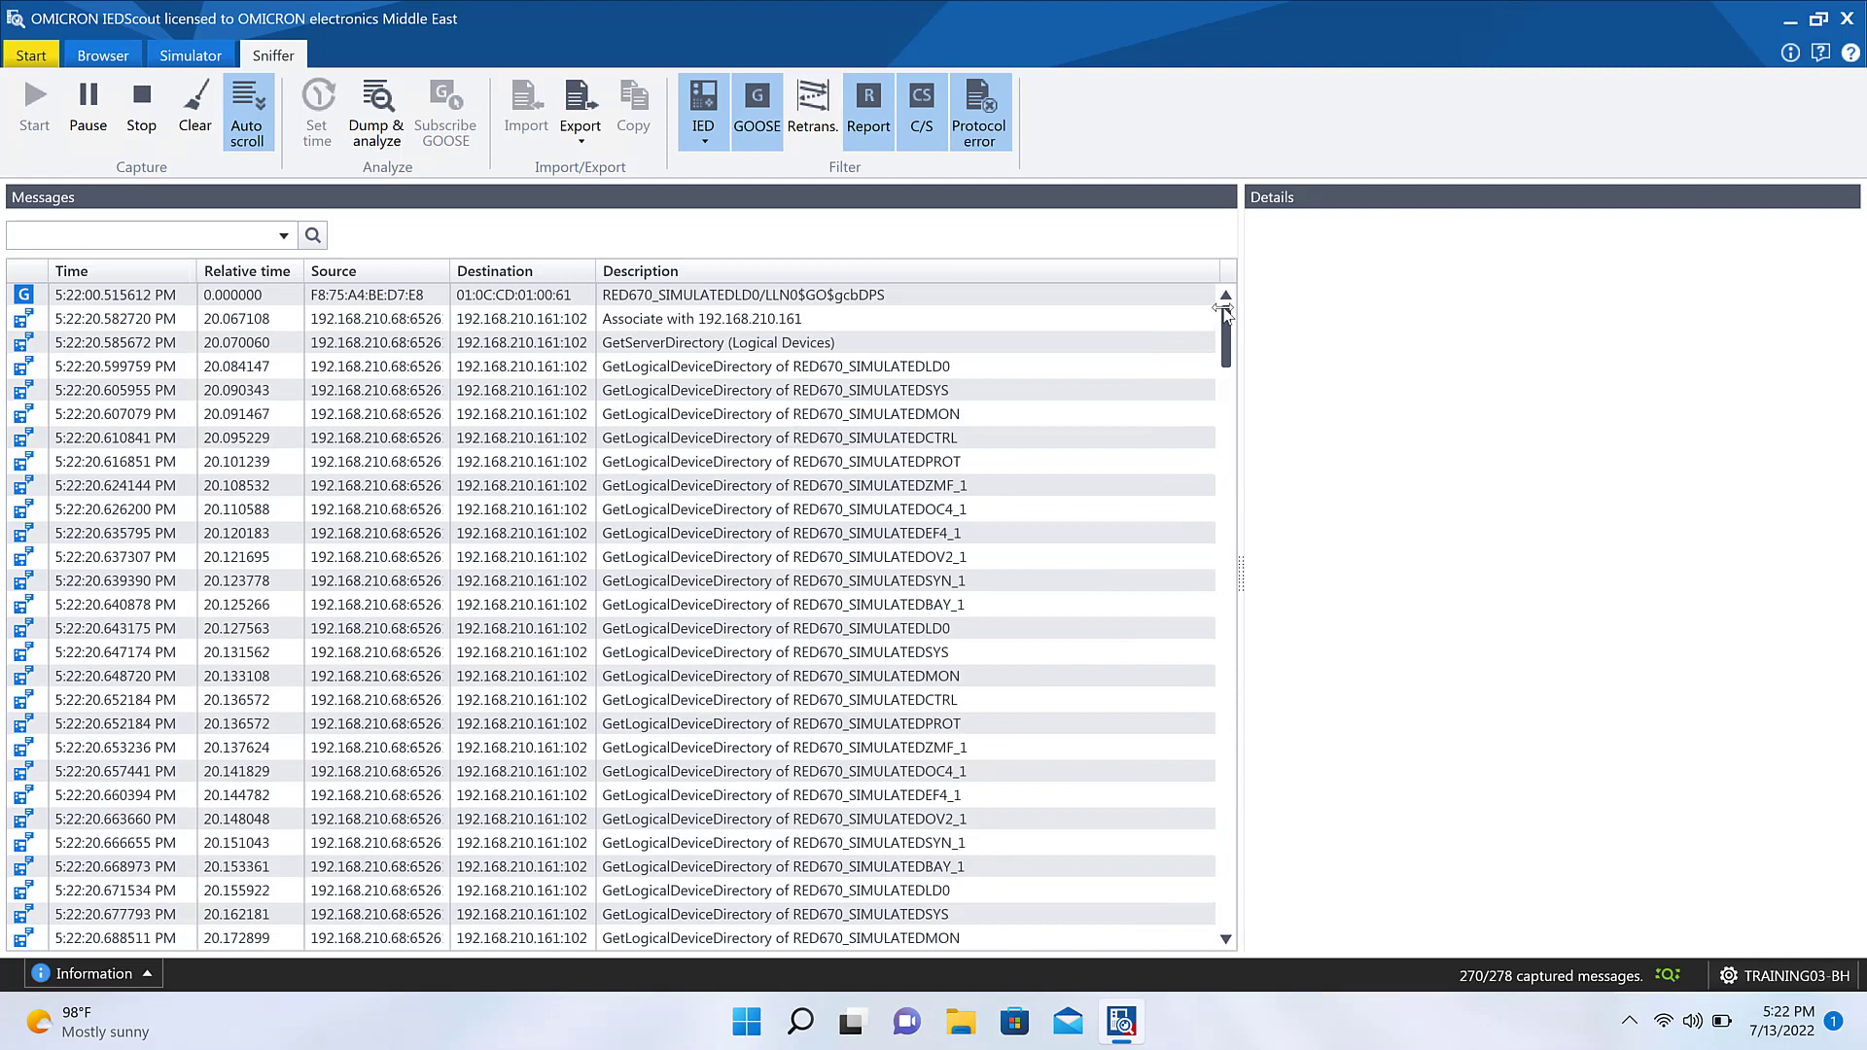
pyautogui.click(862, 318)
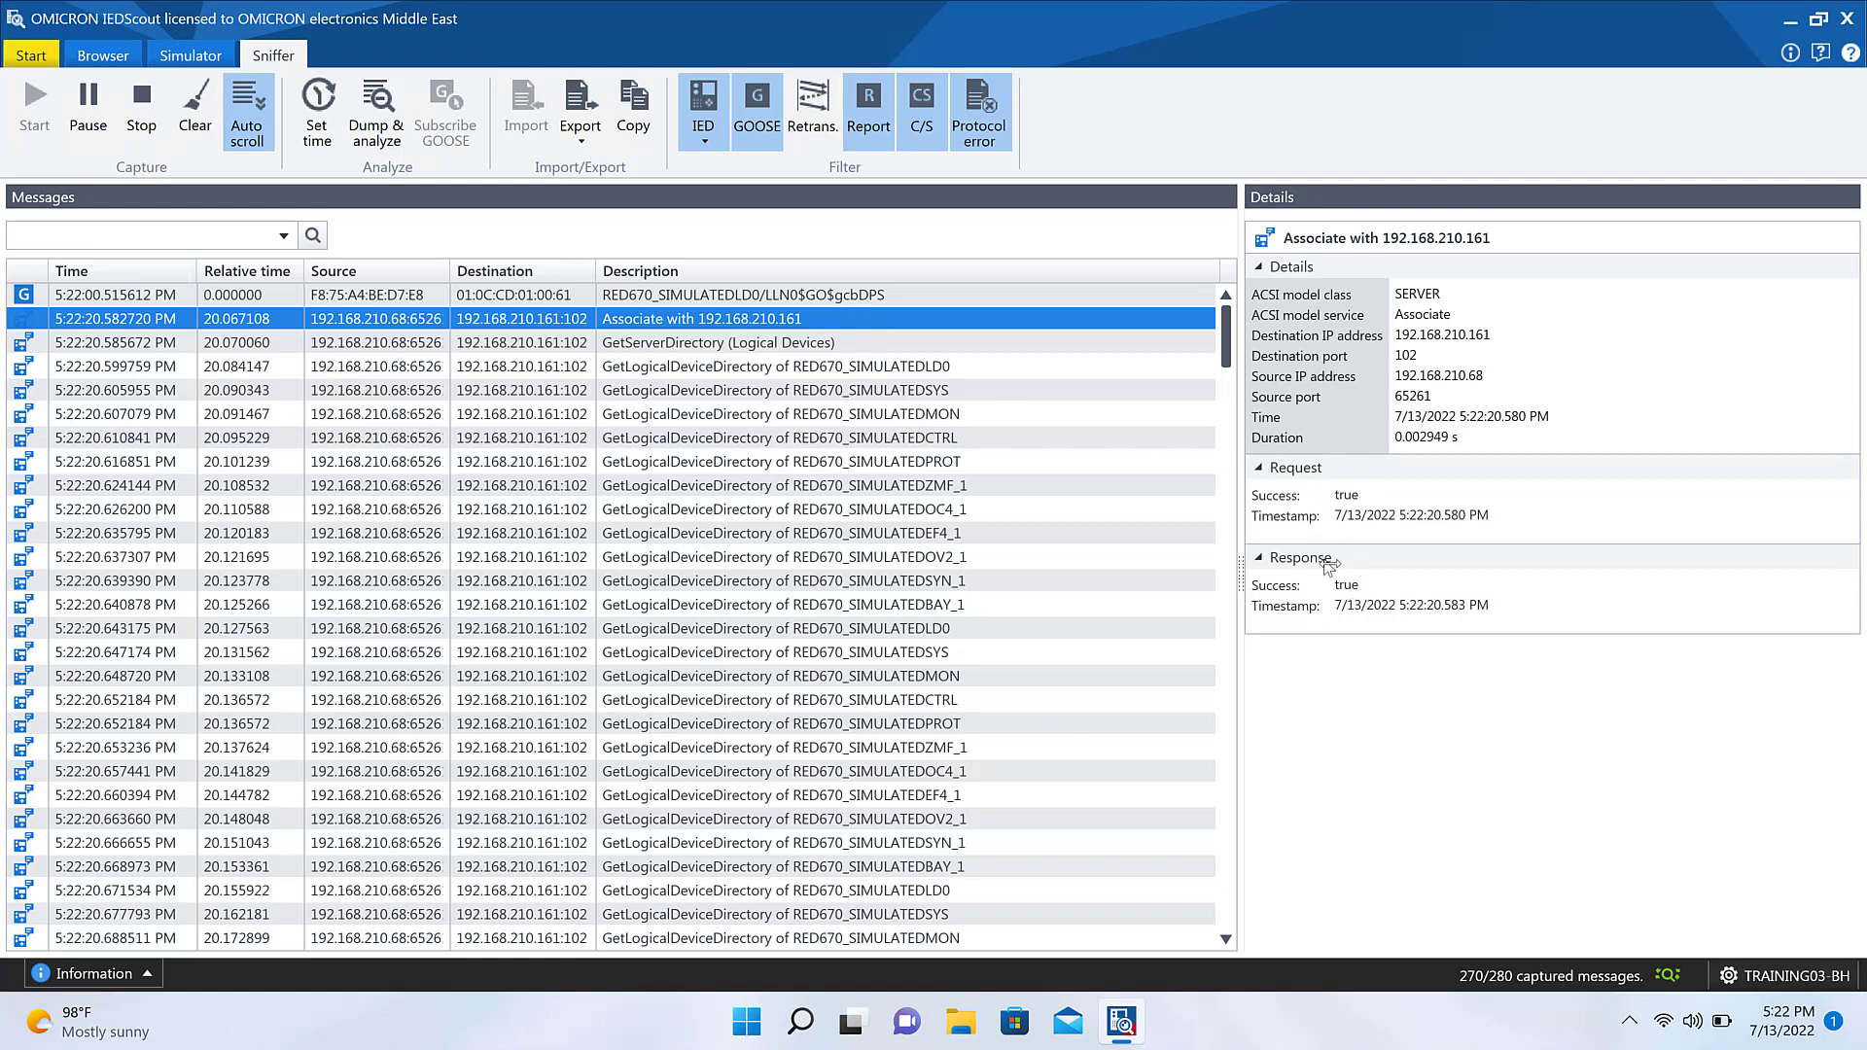
pyautogui.click(794, 342)
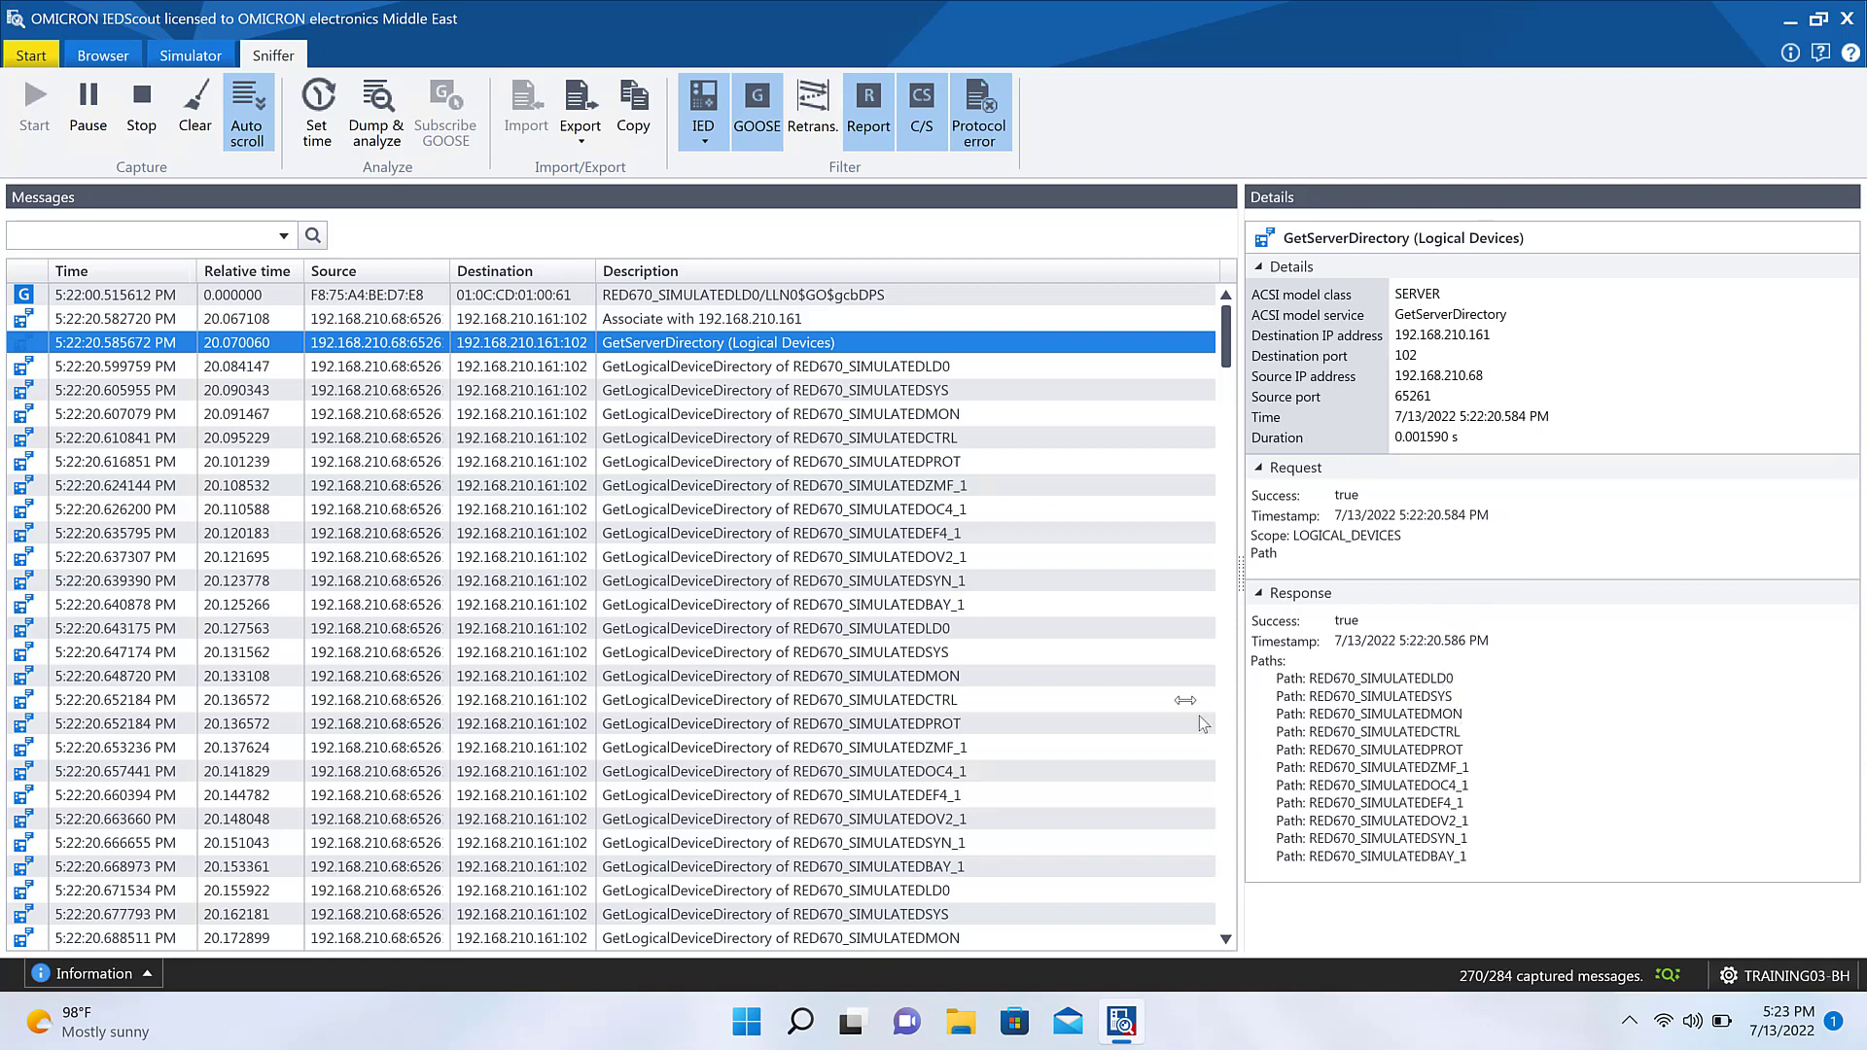
pyautogui.click(977, 375)
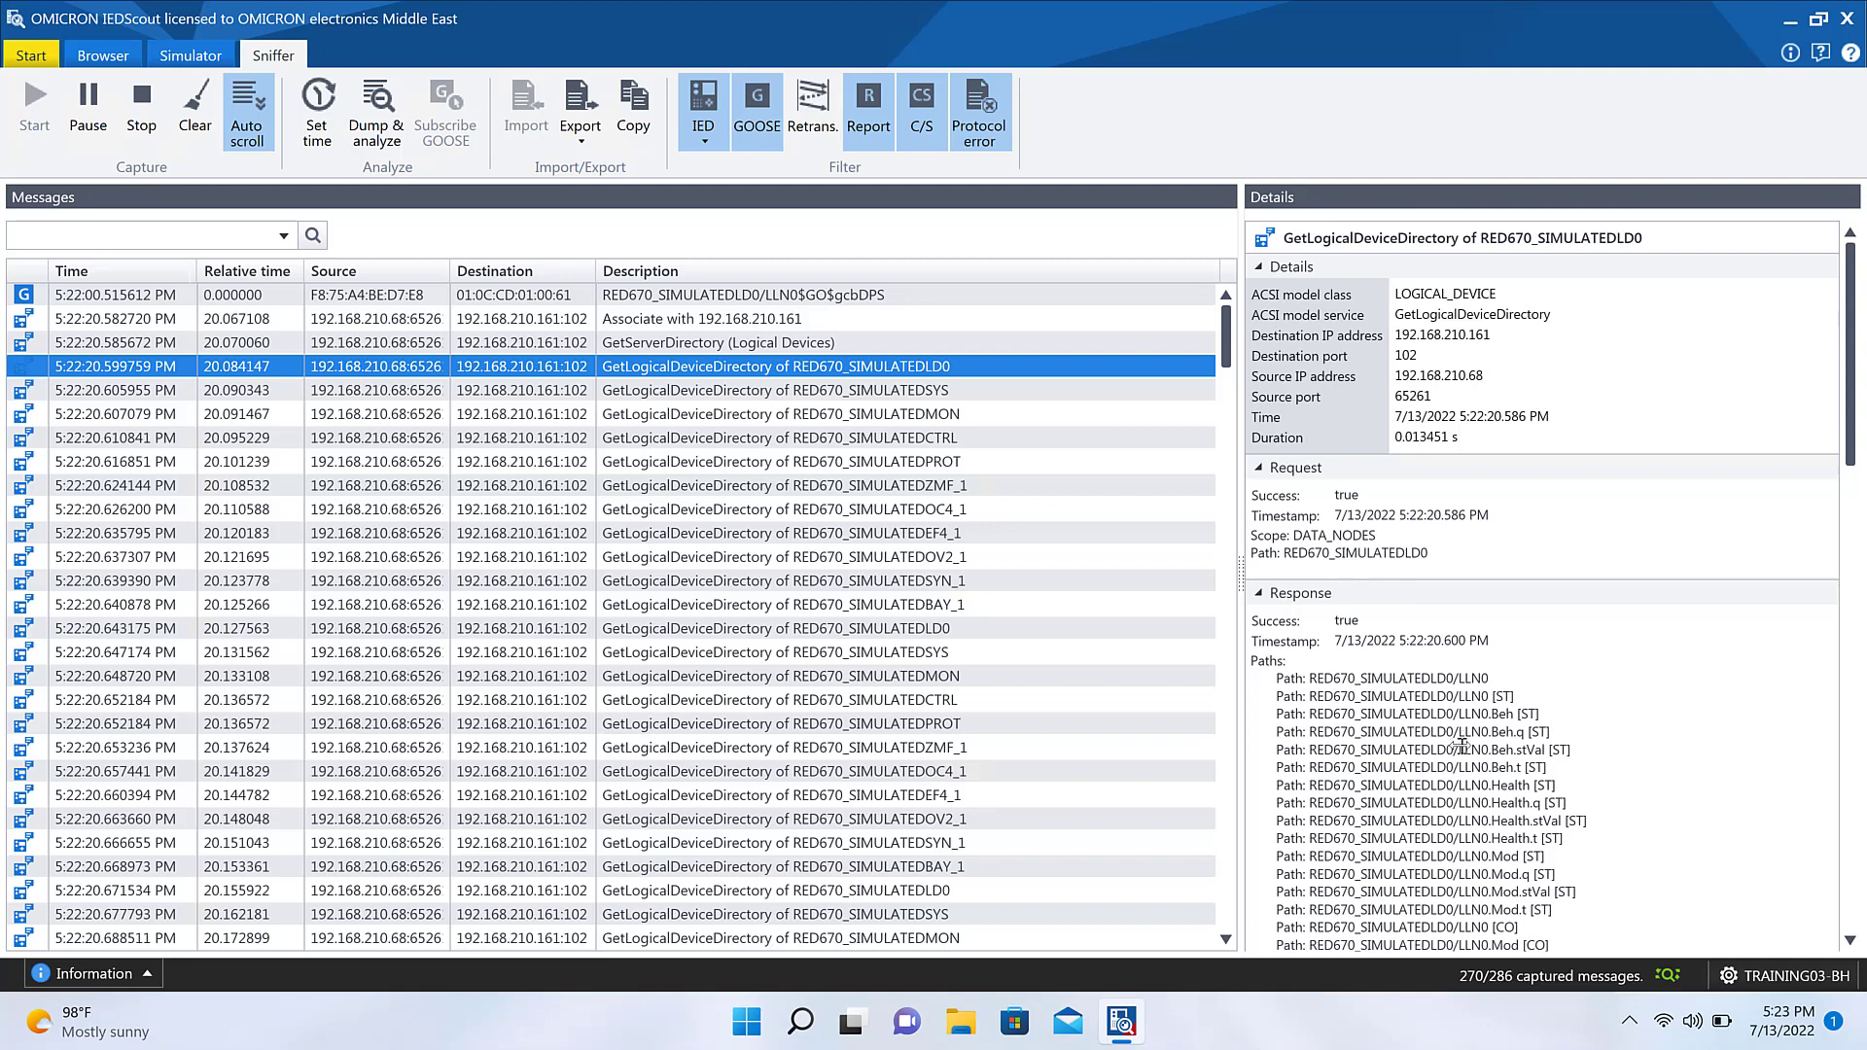
pyautogui.scroll(-5, 1462, 747)
pyautogui.scroll(-1, 1461, 747)
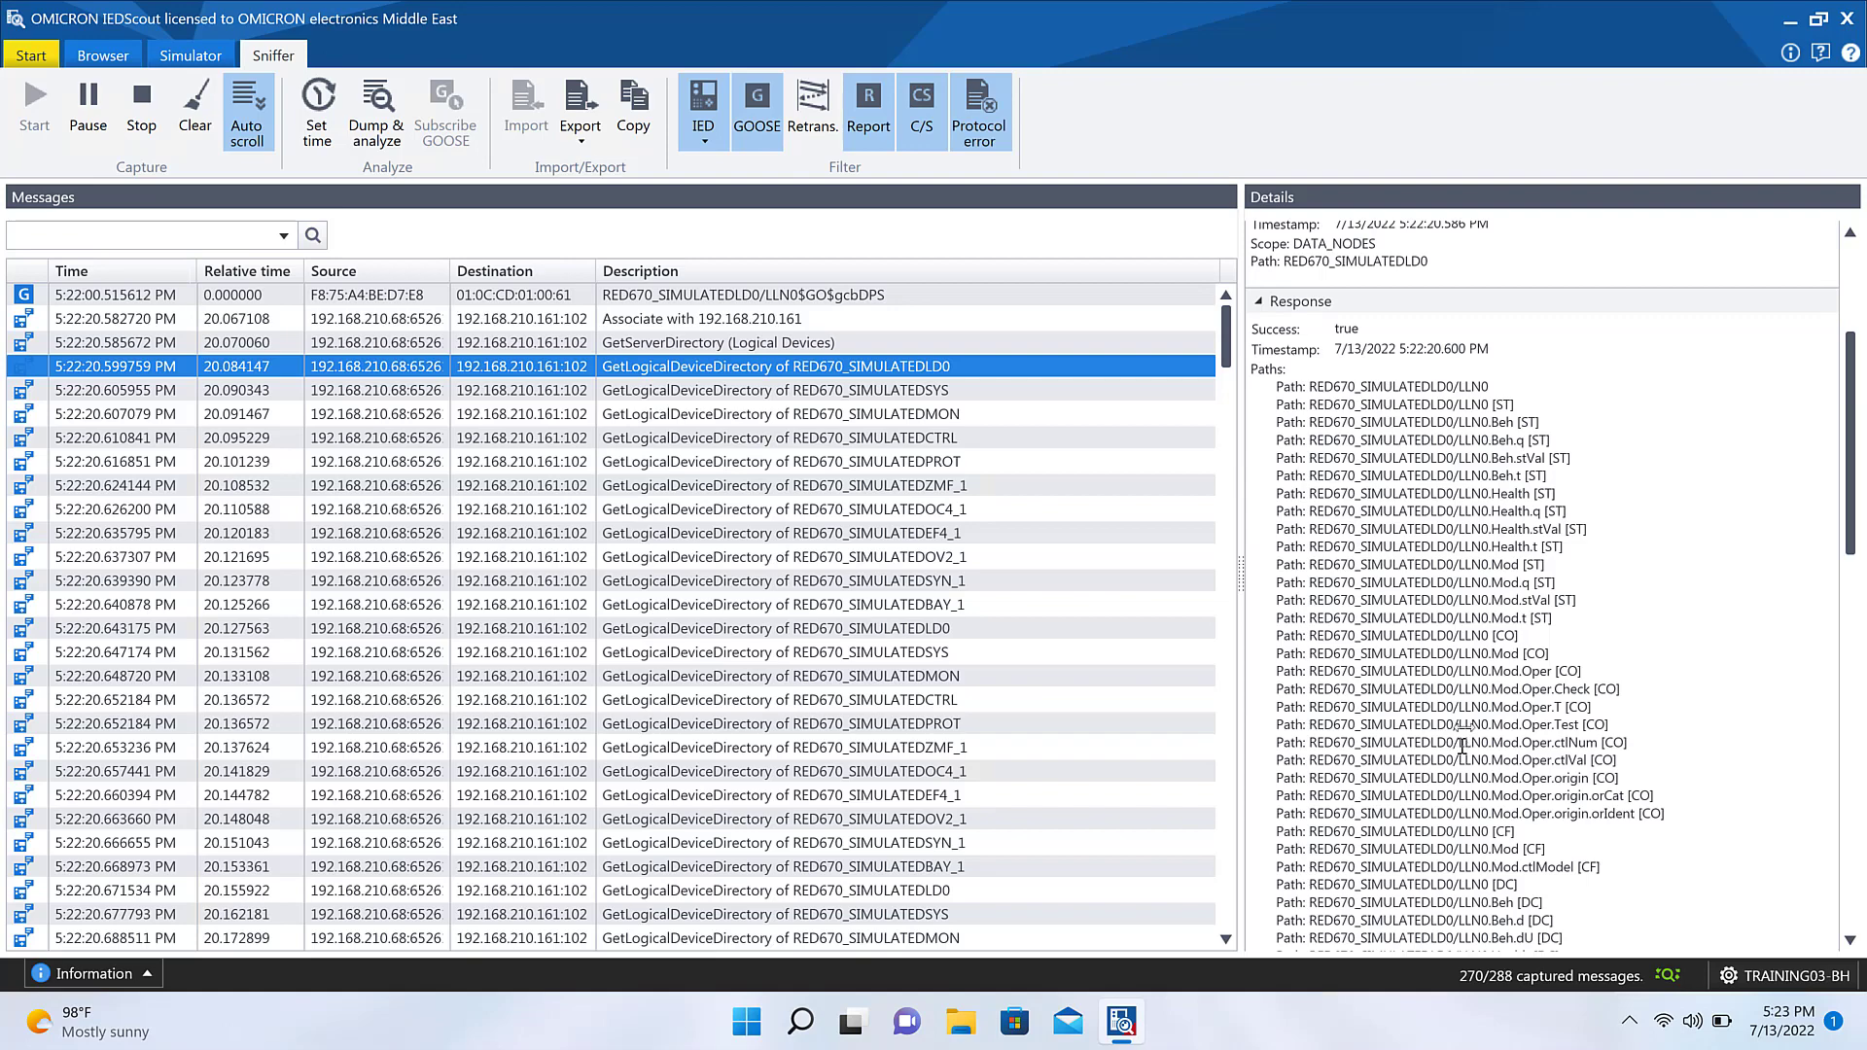
pyautogui.scroll(-6, 1461, 747)
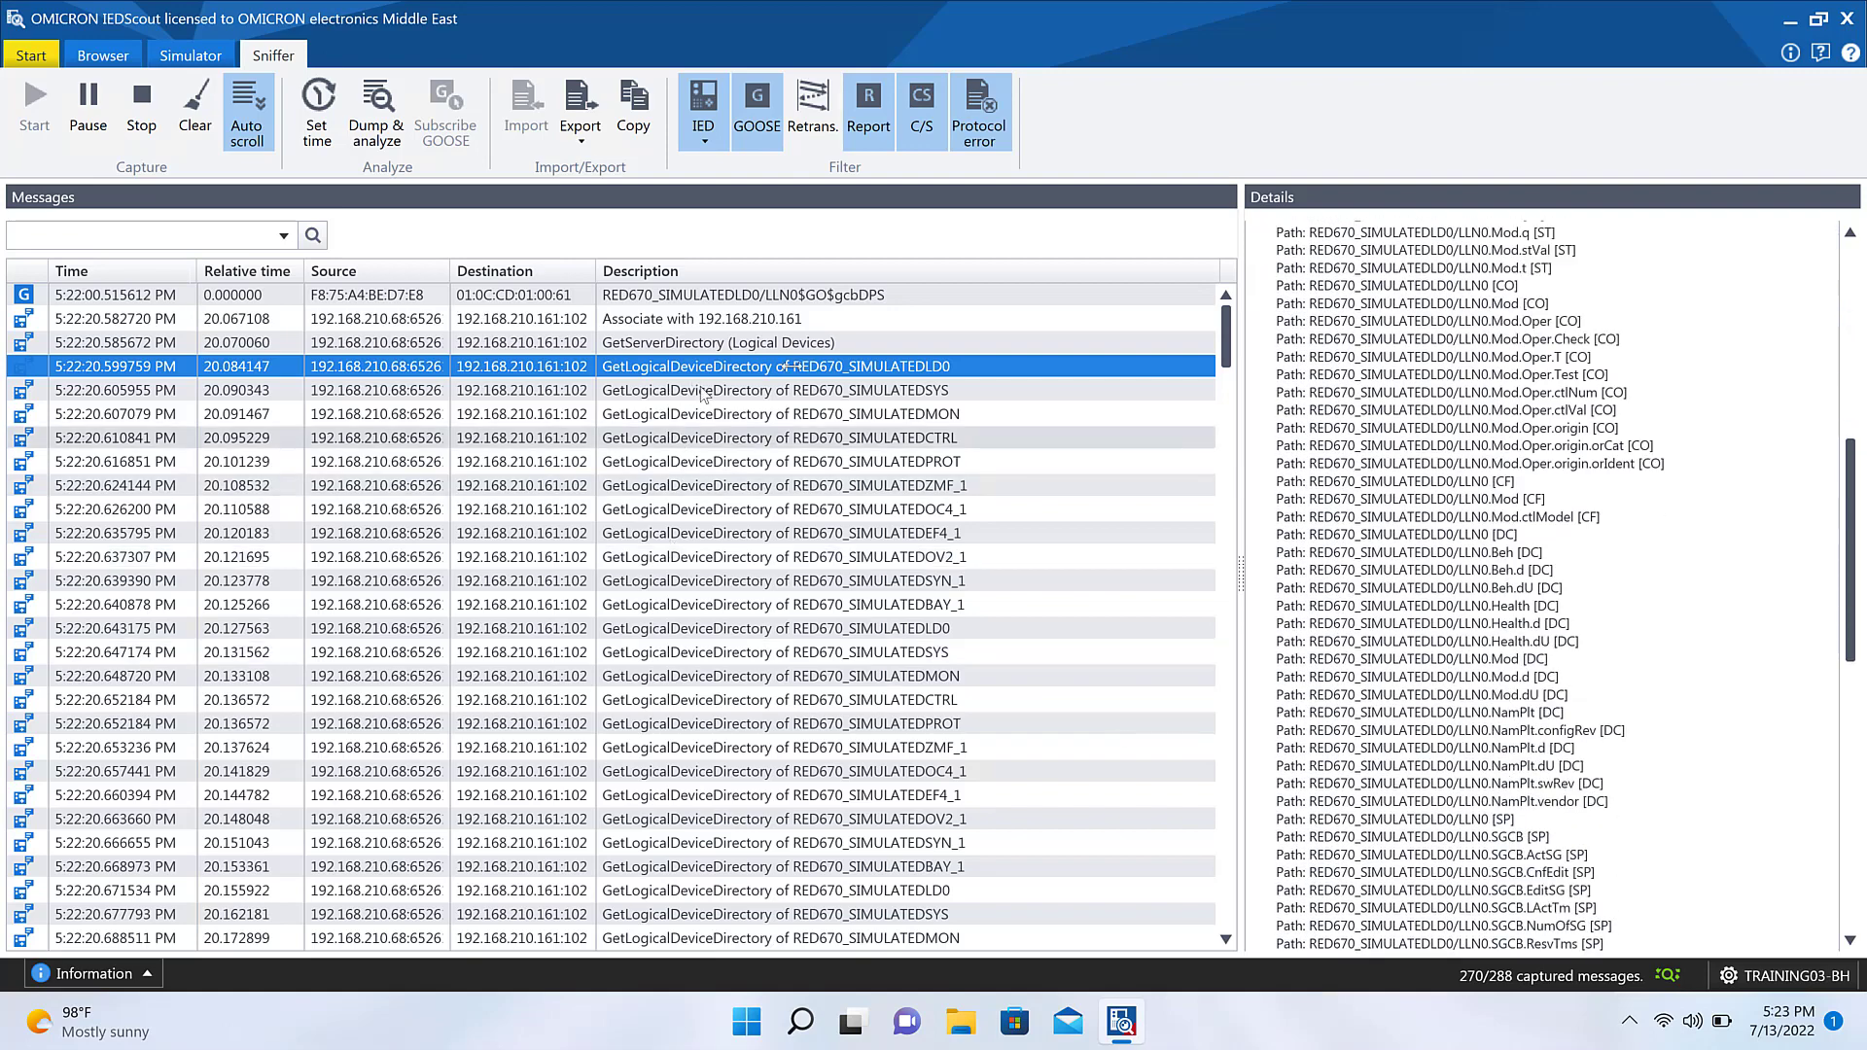
# Step: Look through the captured messages from the directory and data definition requests to the data set and control block requests
pyautogui.scroll(-9, 1060, 583)
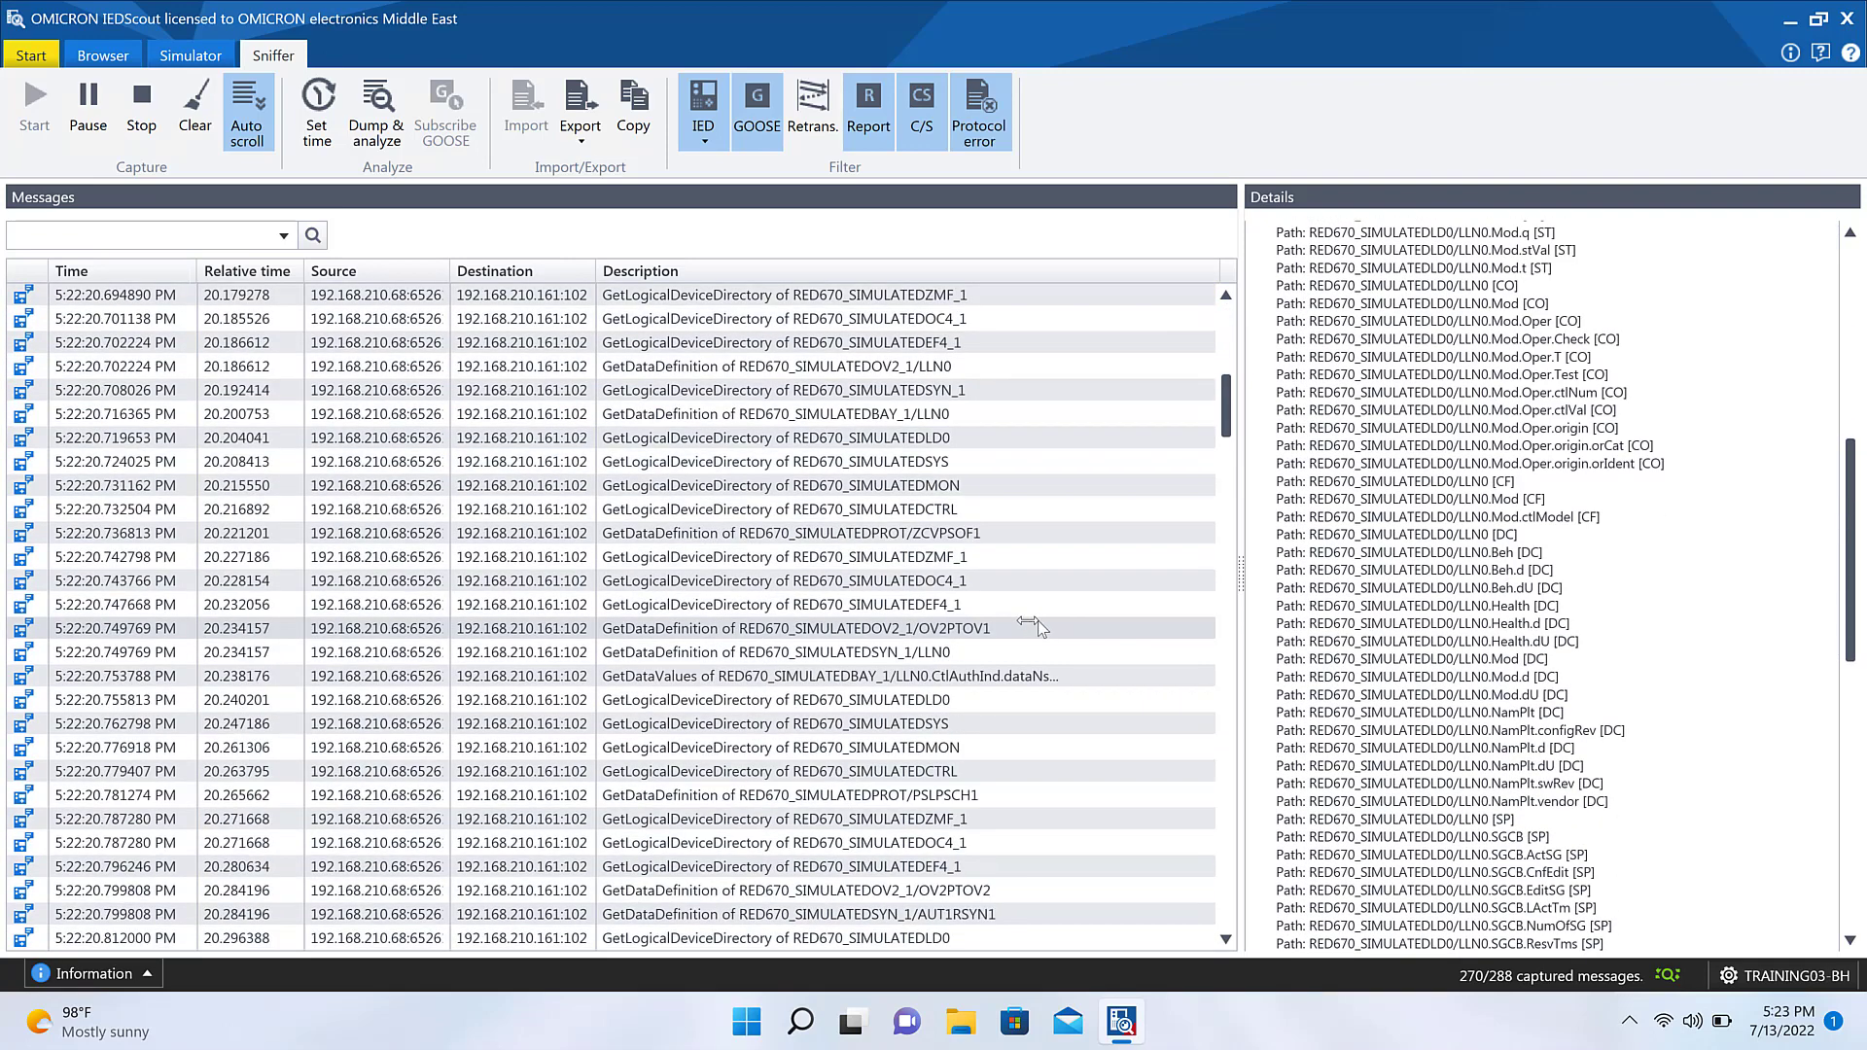
pyautogui.scroll(-3, 1016, 625)
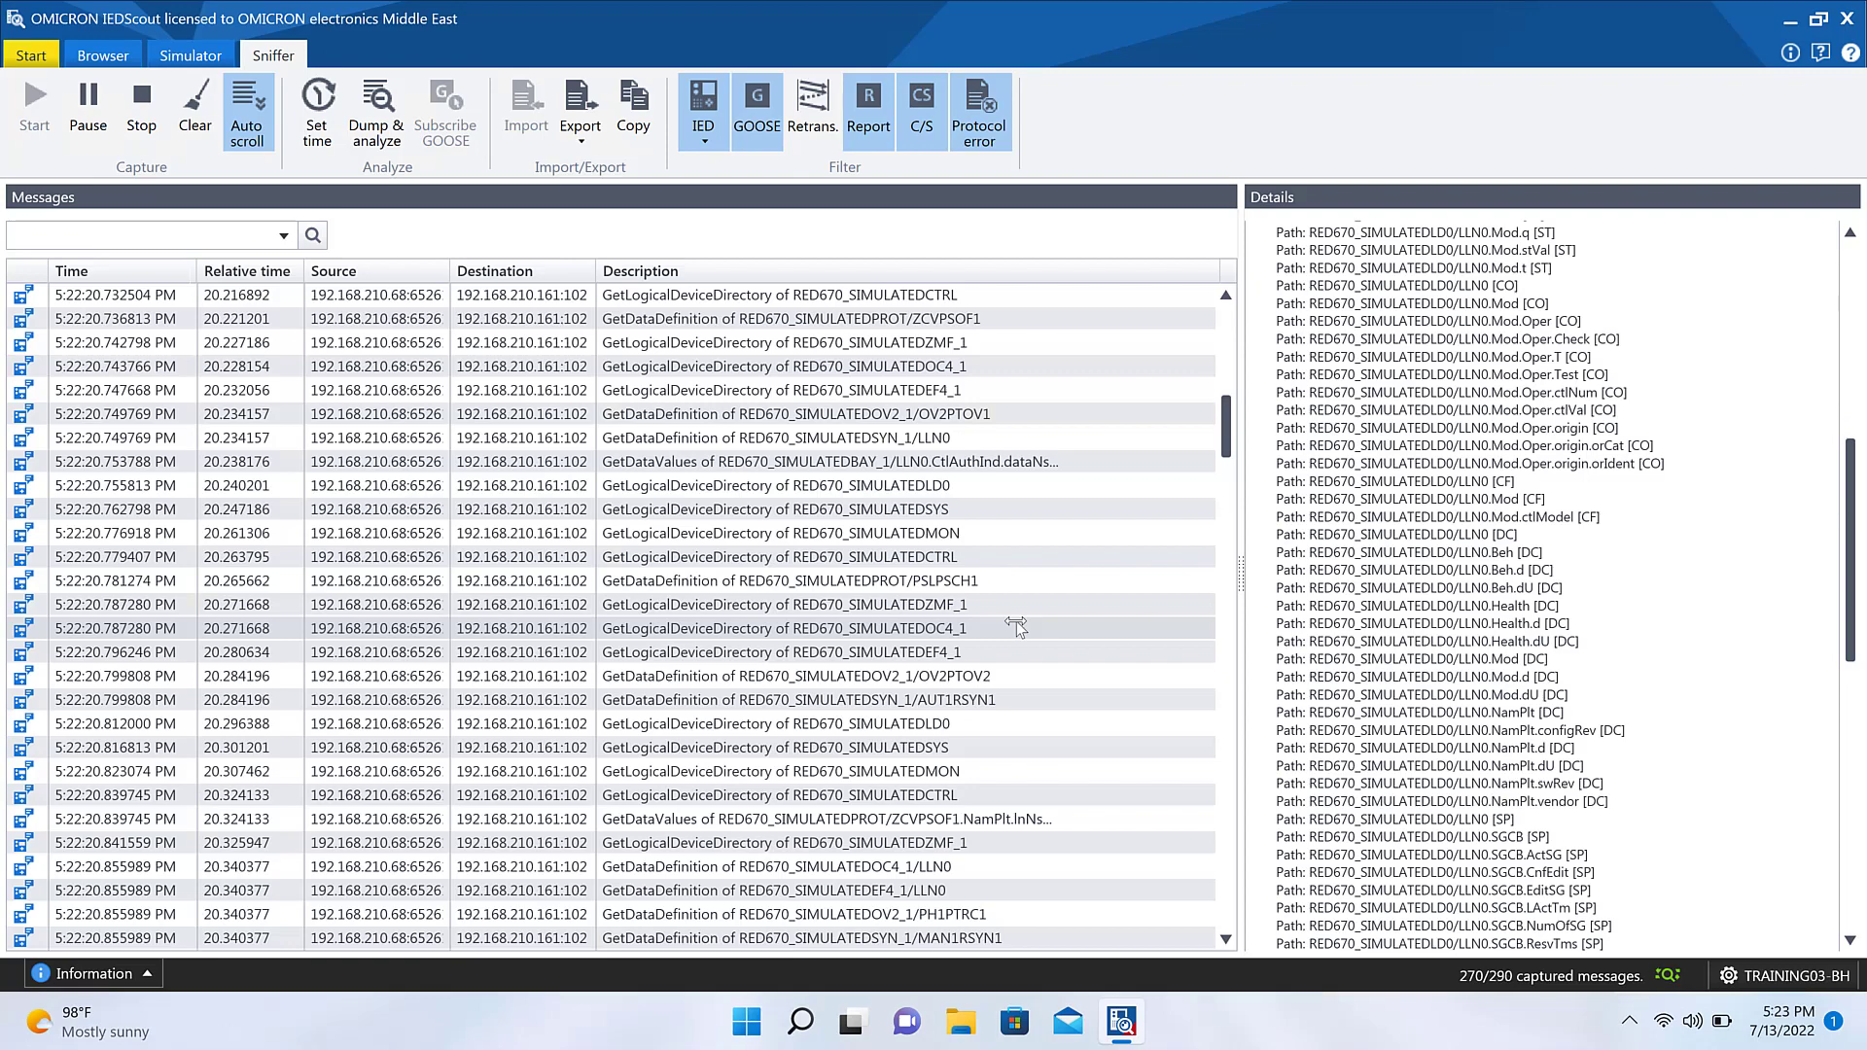
pyautogui.scroll(-1, 1016, 621)
pyautogui.scroll(-2, 1017, 627)
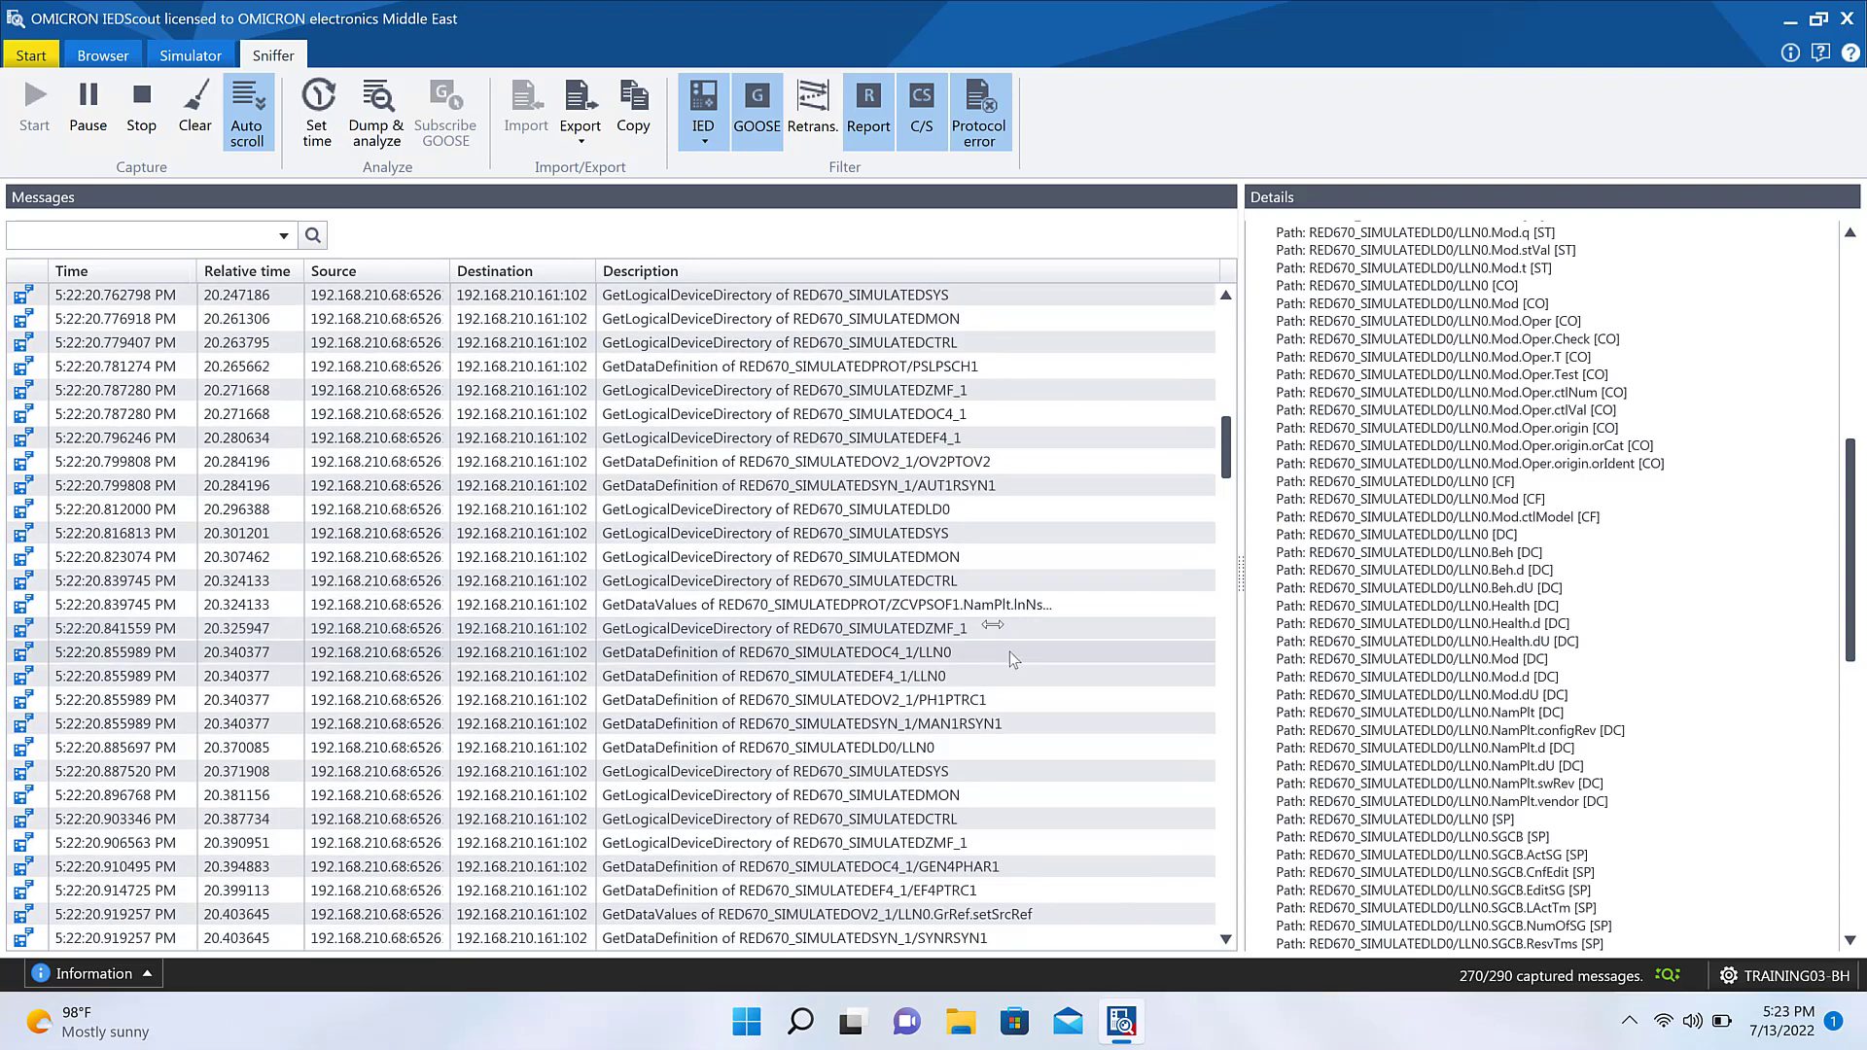
pyautogui.scroll(-8, 989, 681)
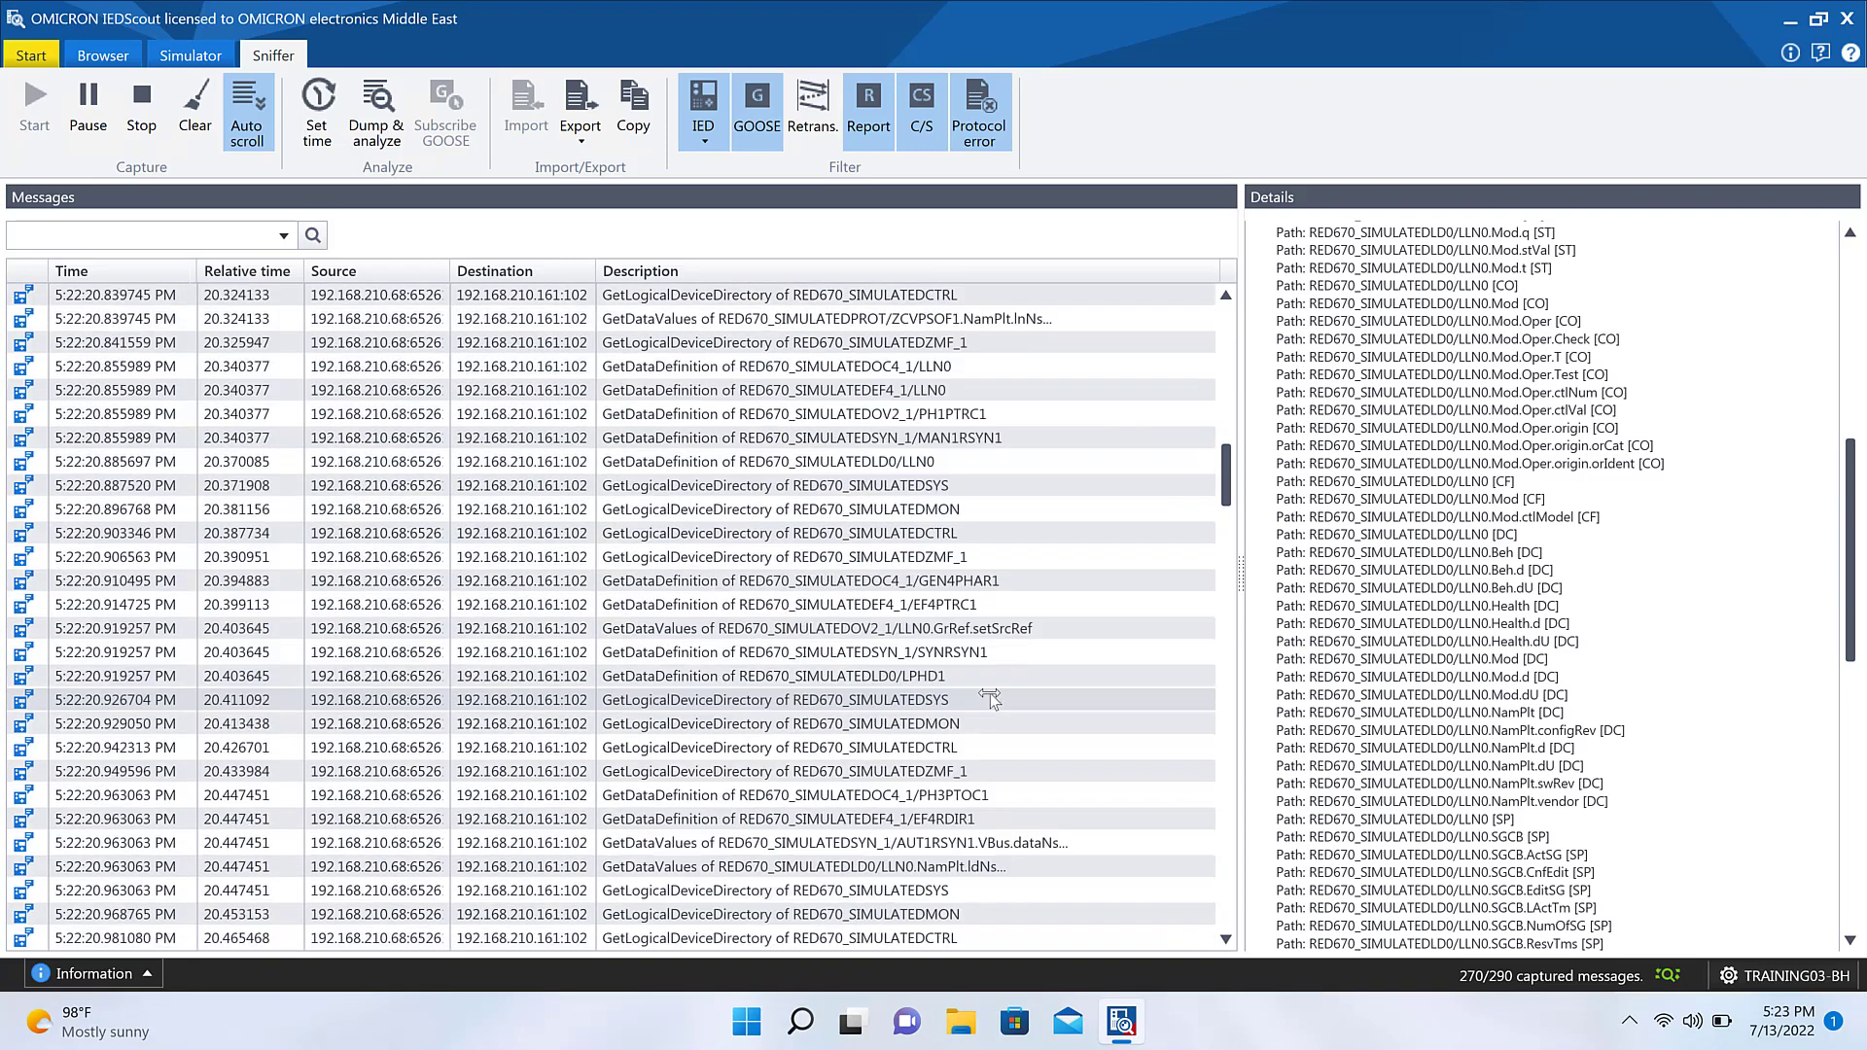
pyautogui.scroll(-10, 997, 750)
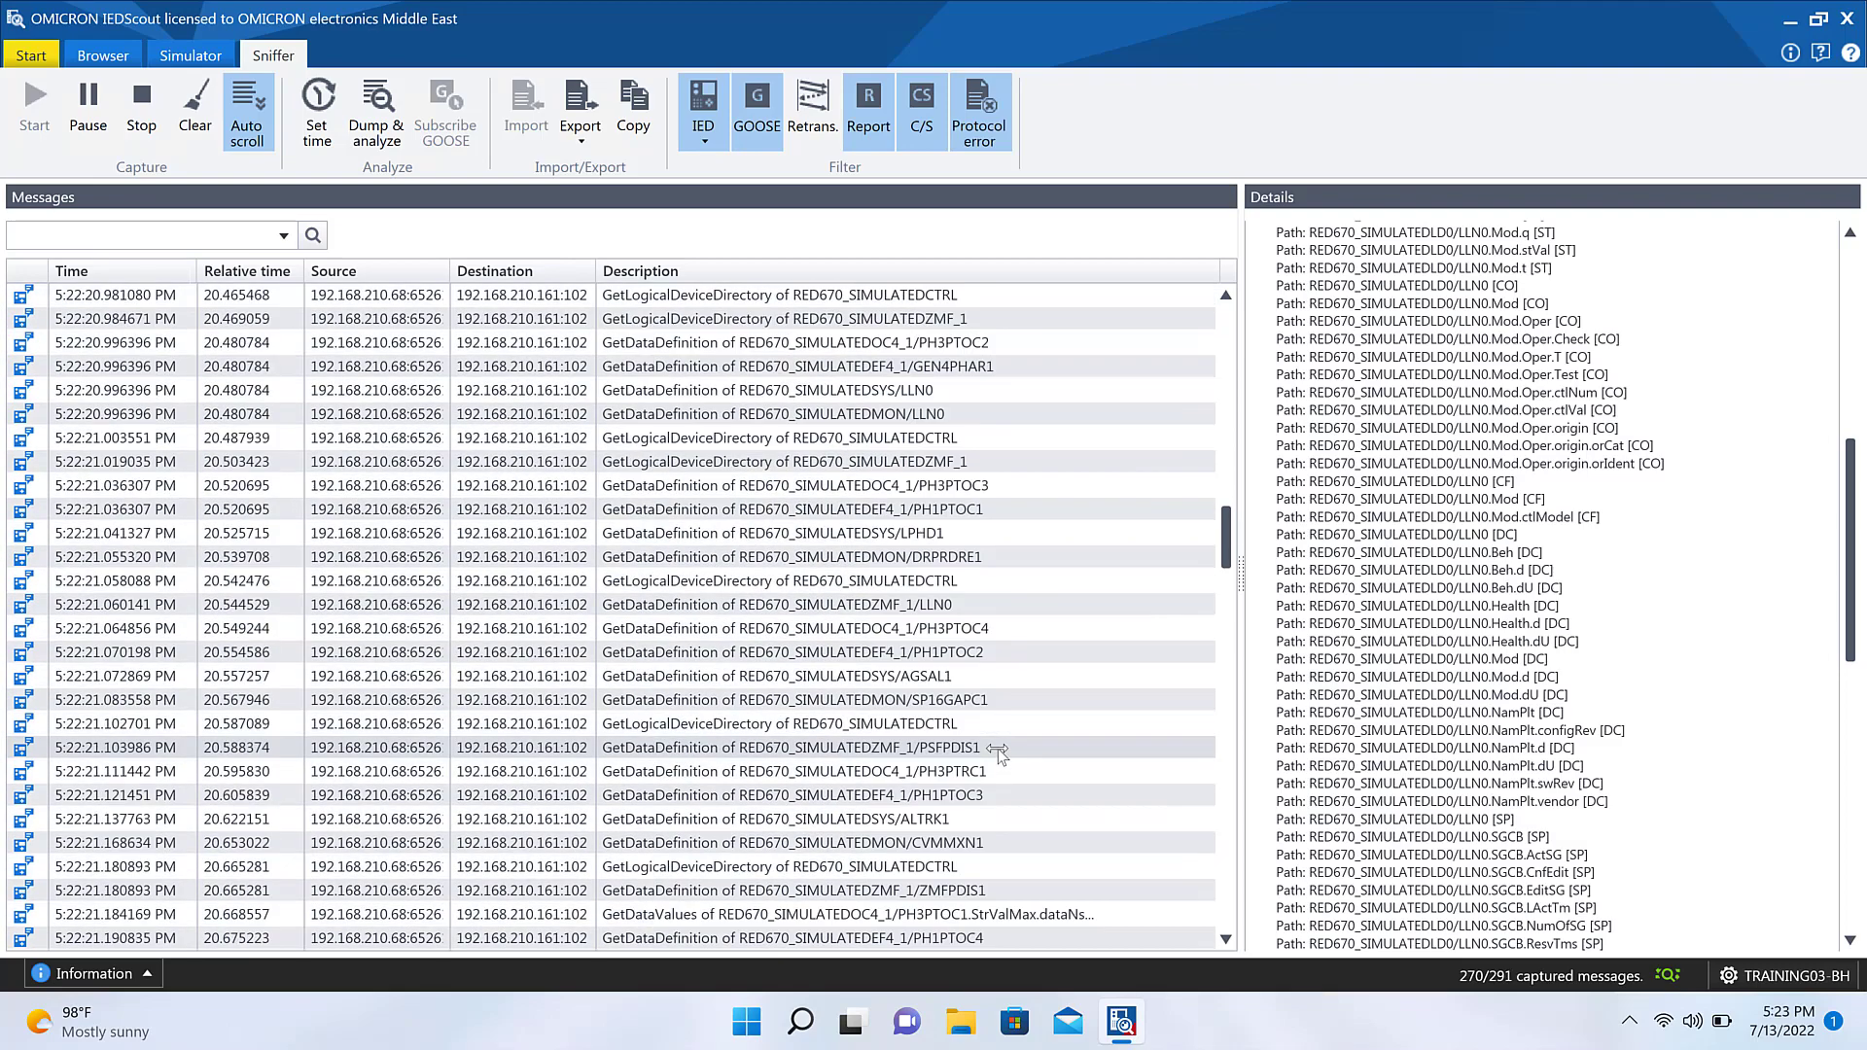
pyautogui.scroll(-18, 1006, 777)
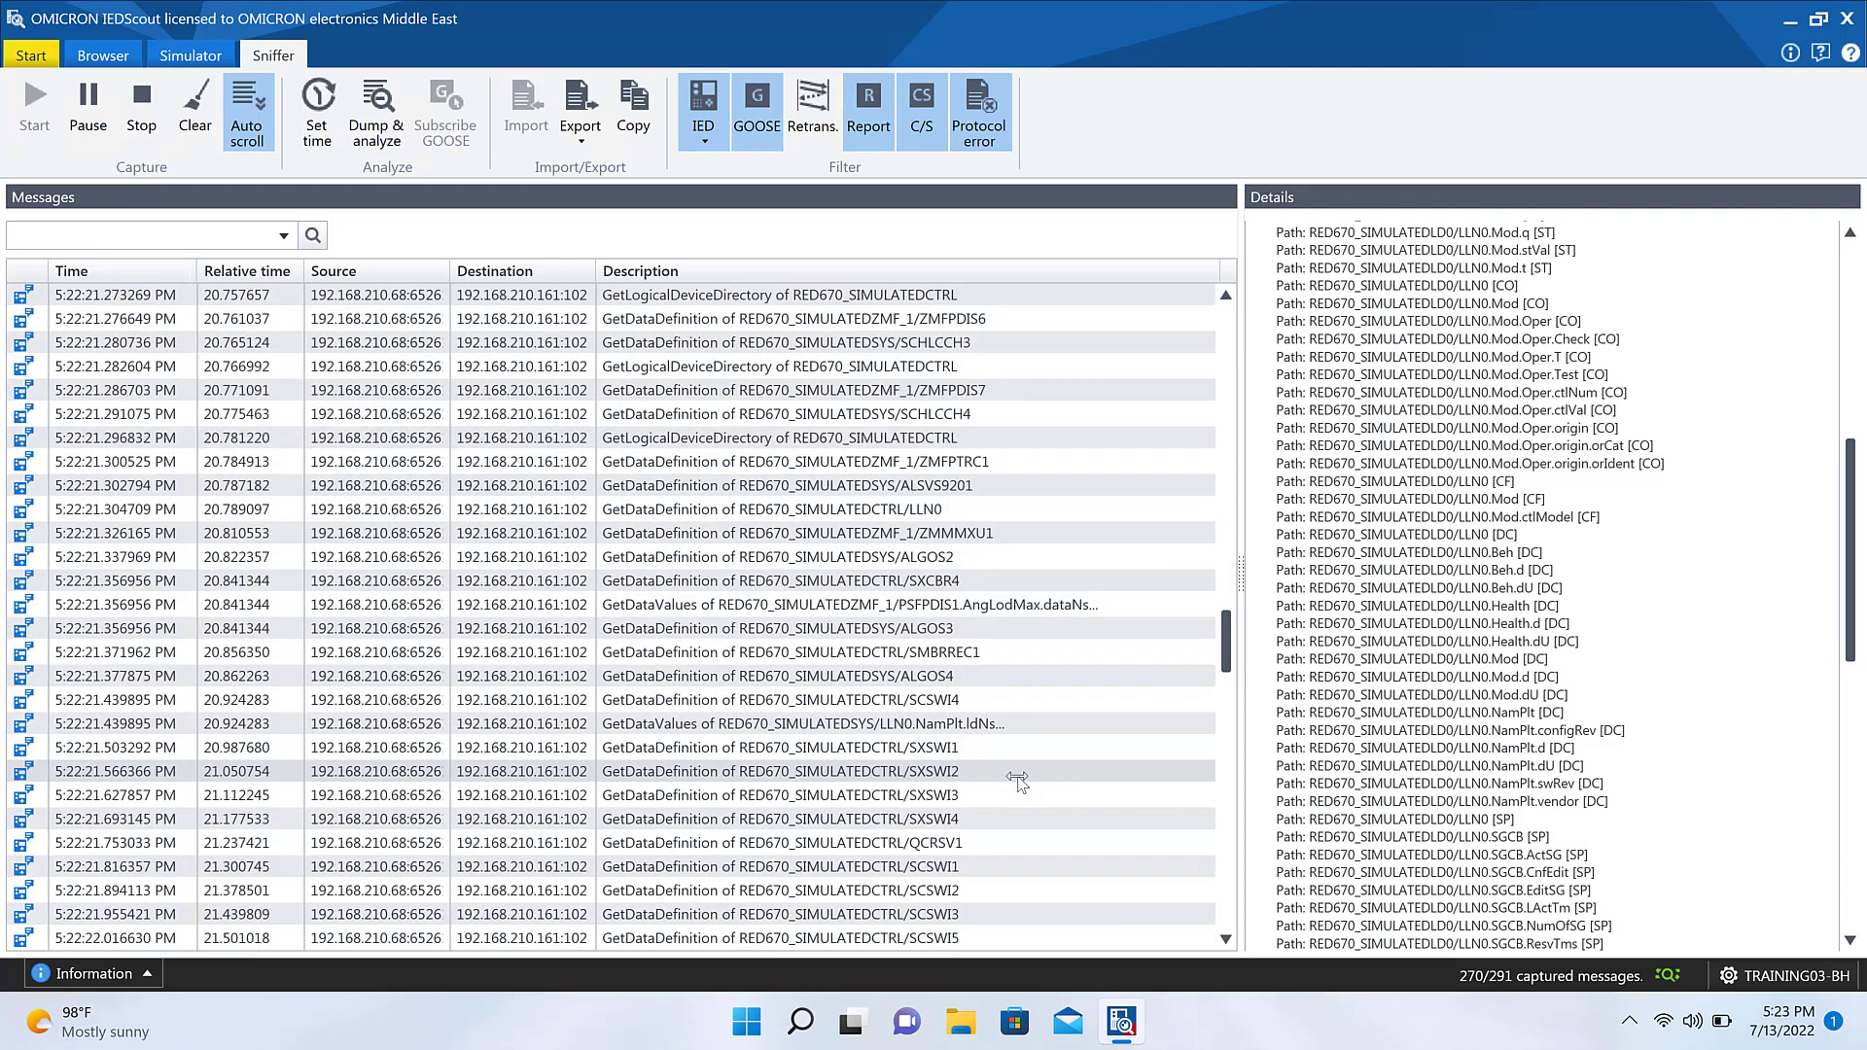
pyautogui.scroll(-9, 1016, 781)
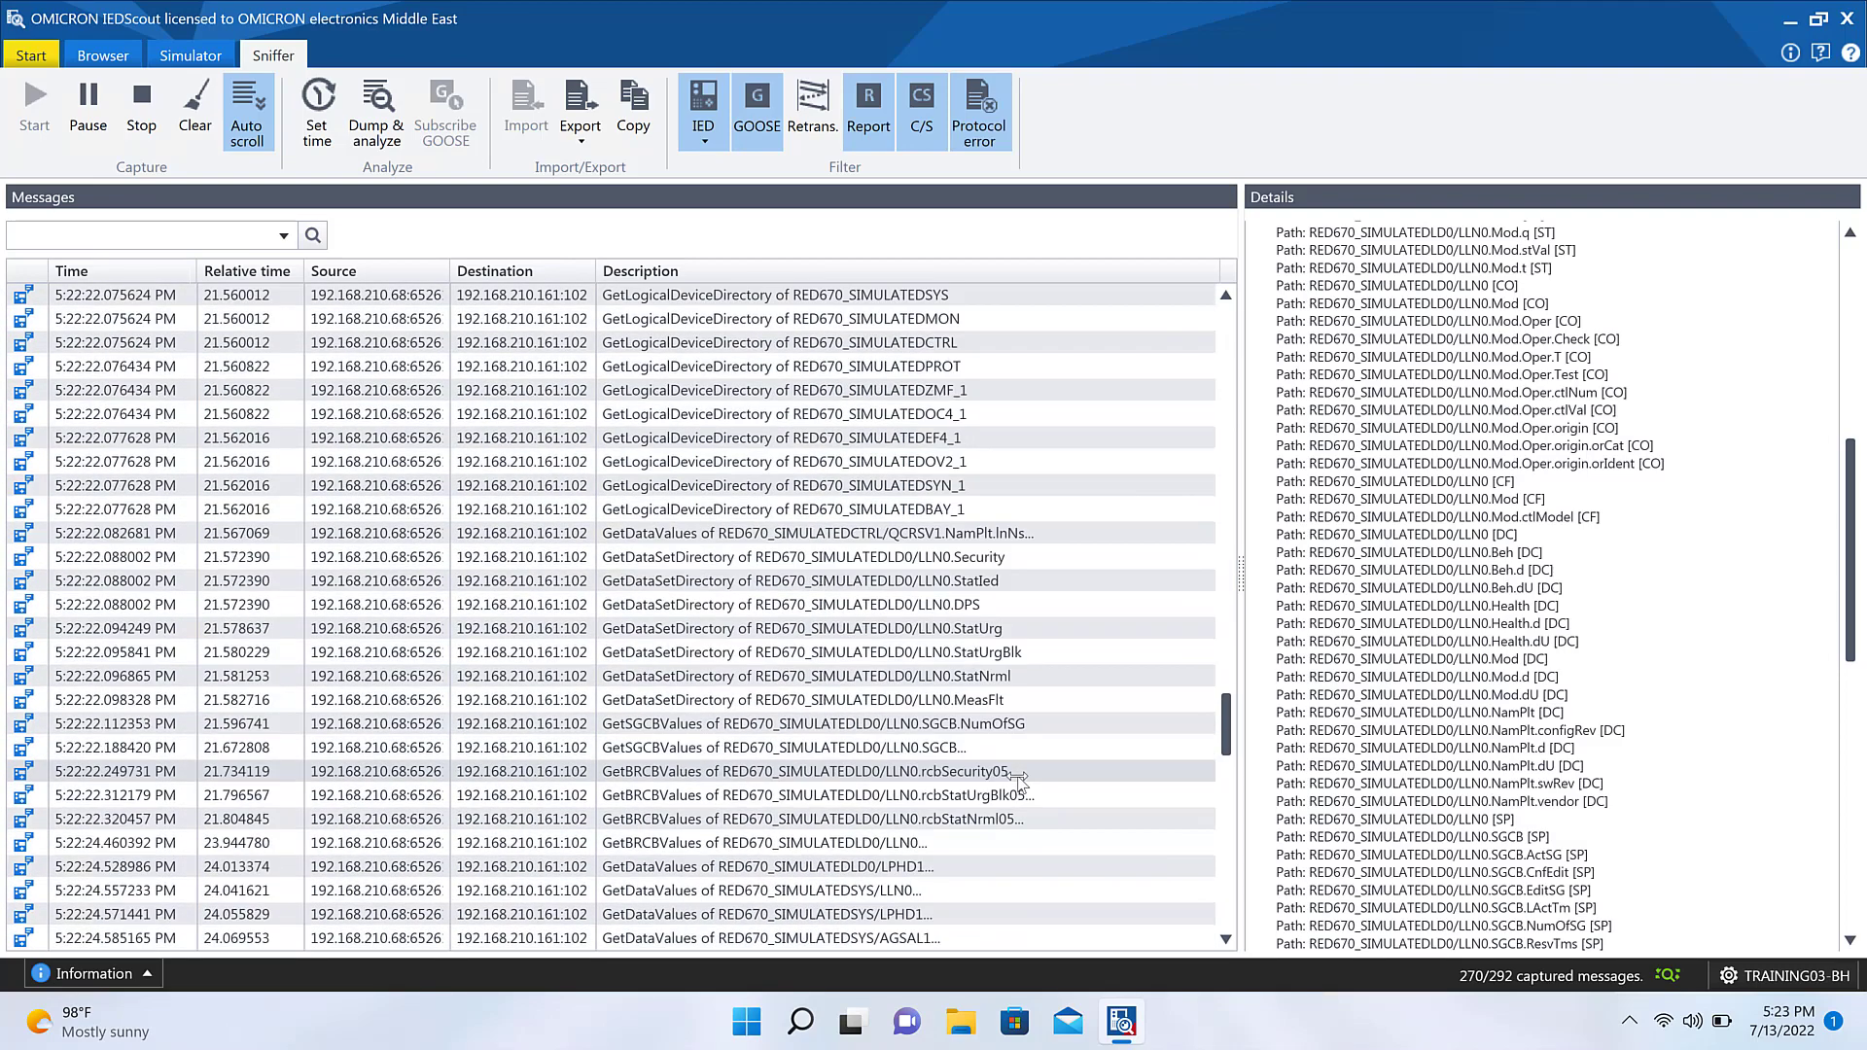
pyautogui.scroll(5, 1016, 781)
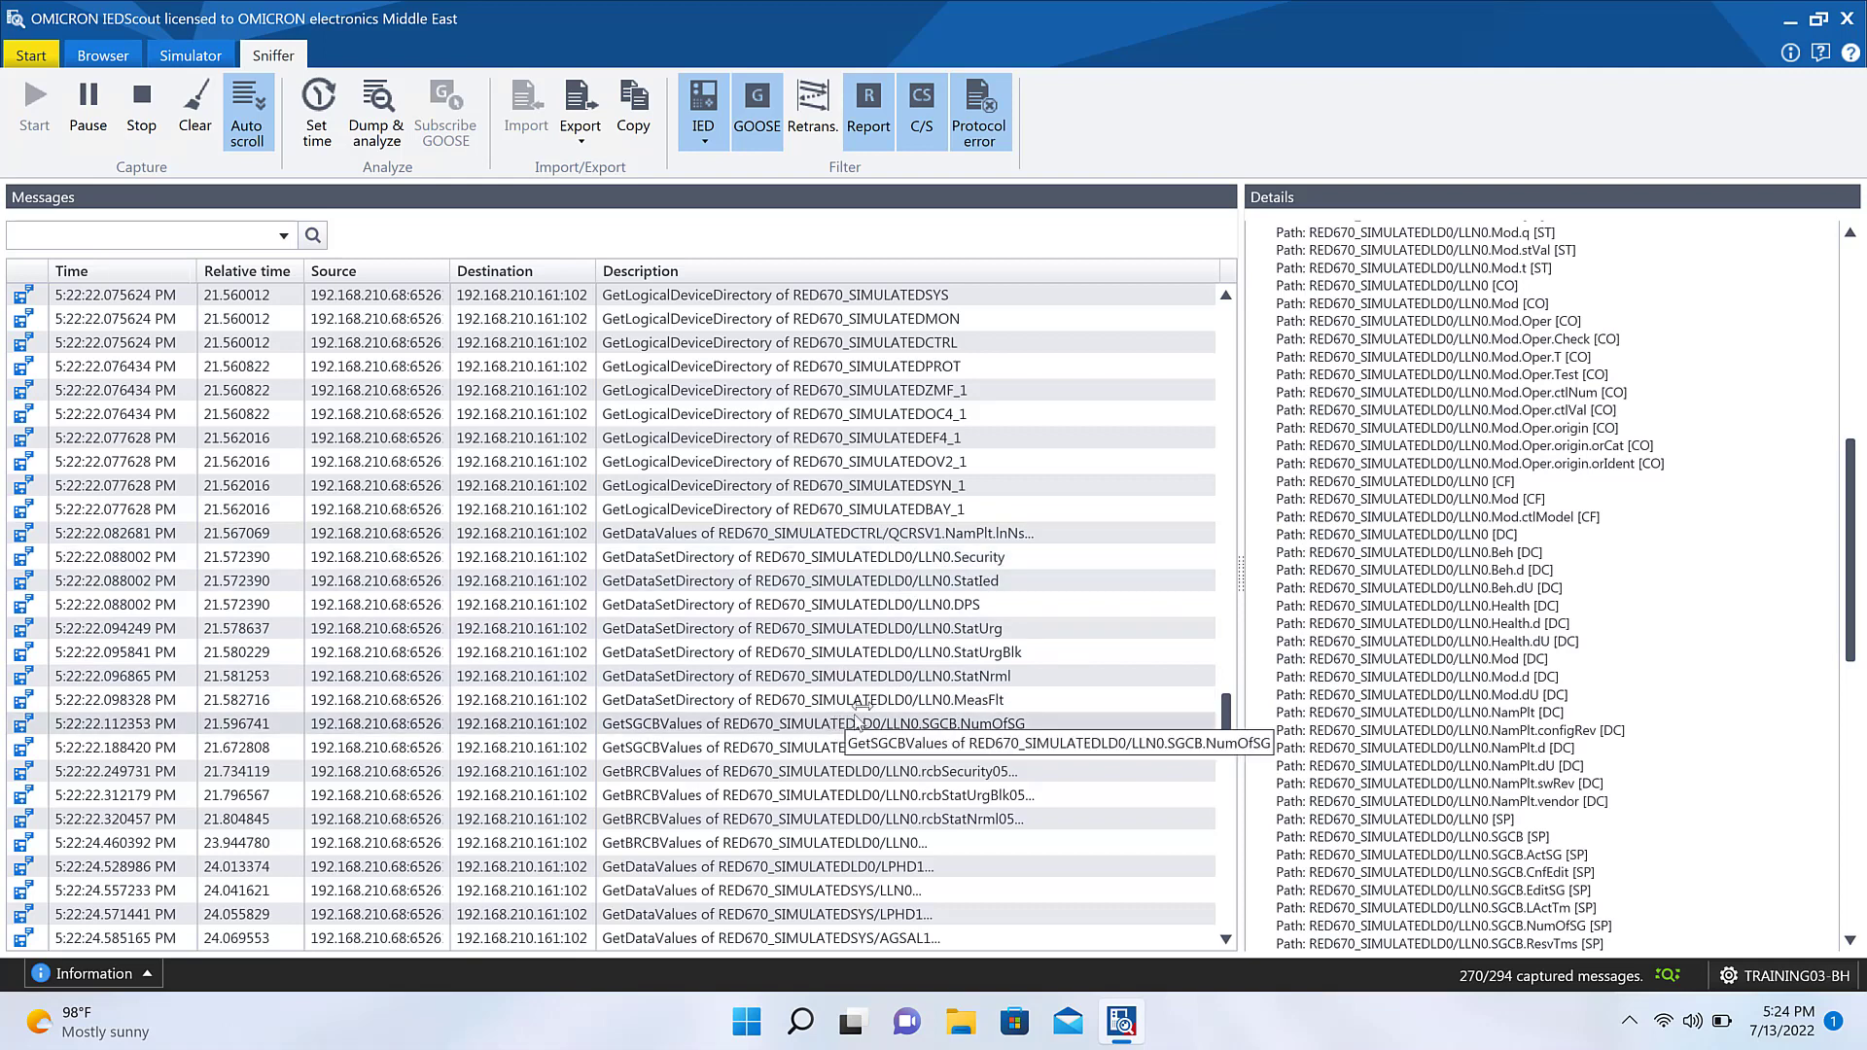
# Step: Inspect the GetSGCBValues message for SGCB.NumOfSG and the GetBRCBValues messages for rcbSecurity05 and LLN0, and skim the remaining GetDataValues messages
pyautogui.click(960, 730)
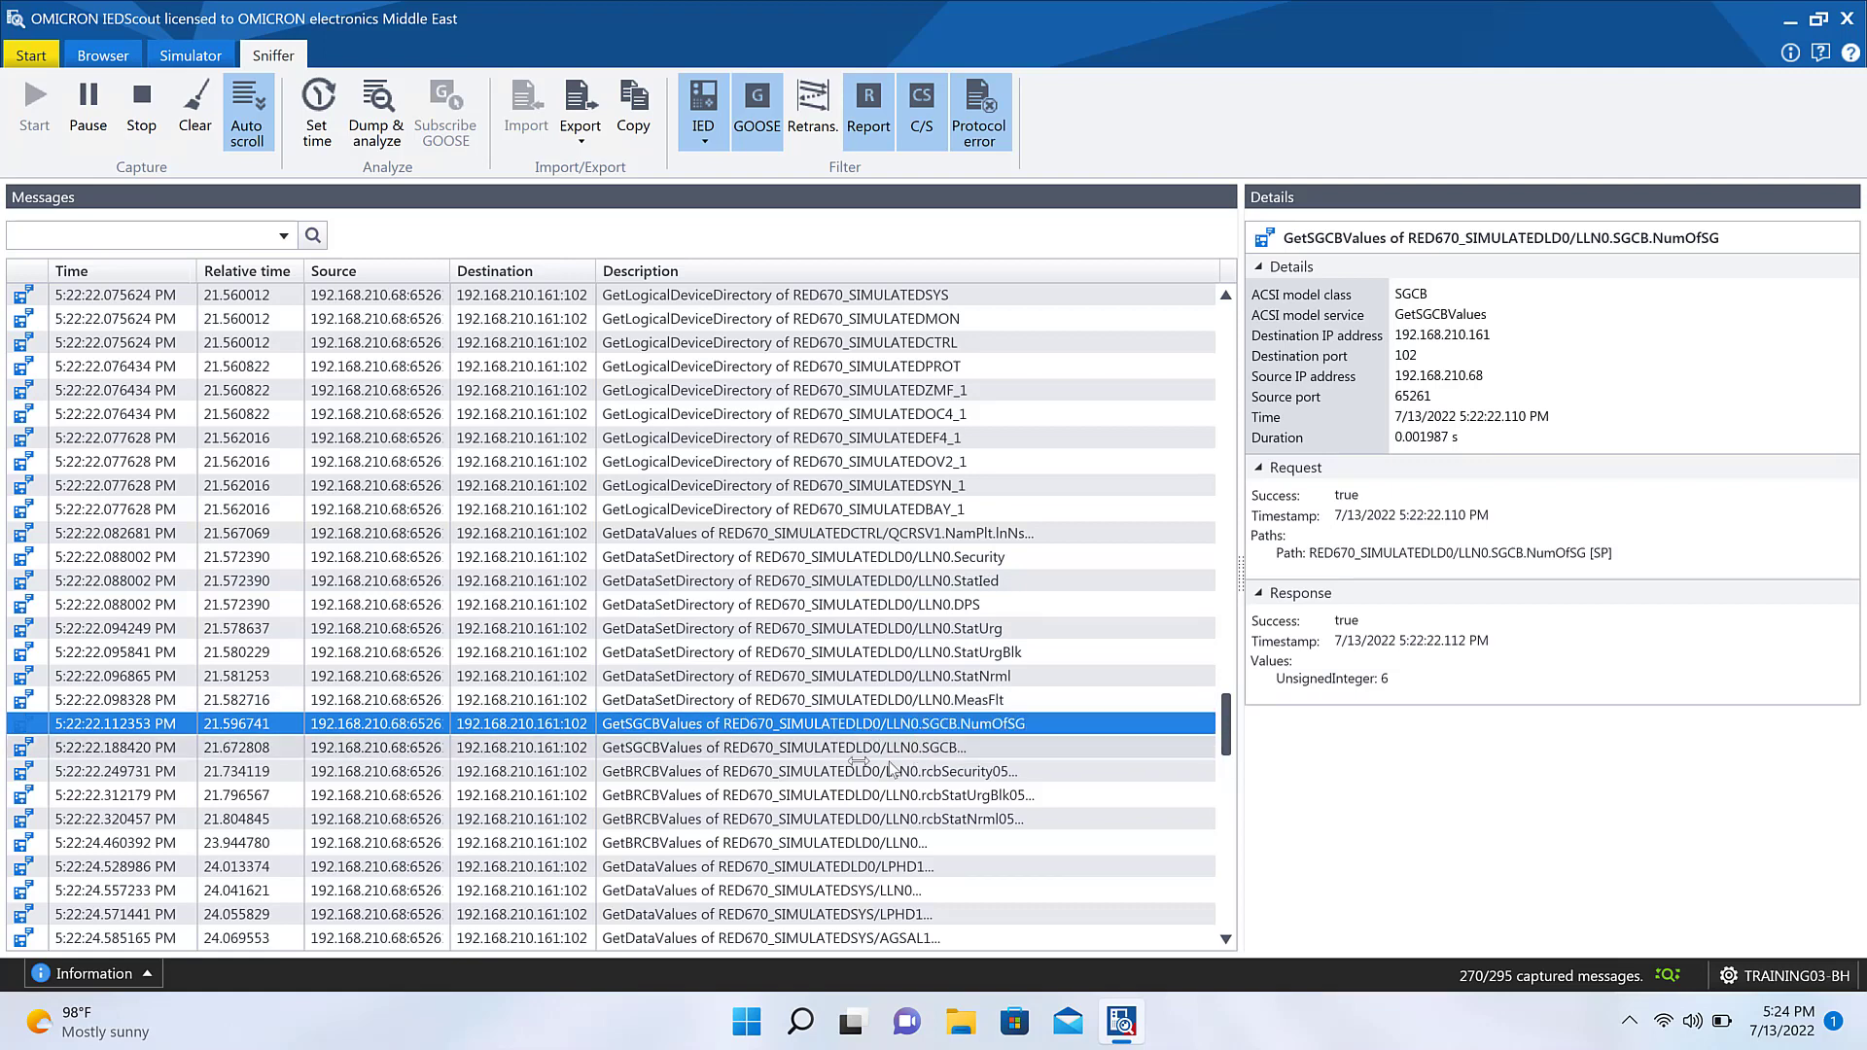
pyautogui.scroll(-1, 748, 759)
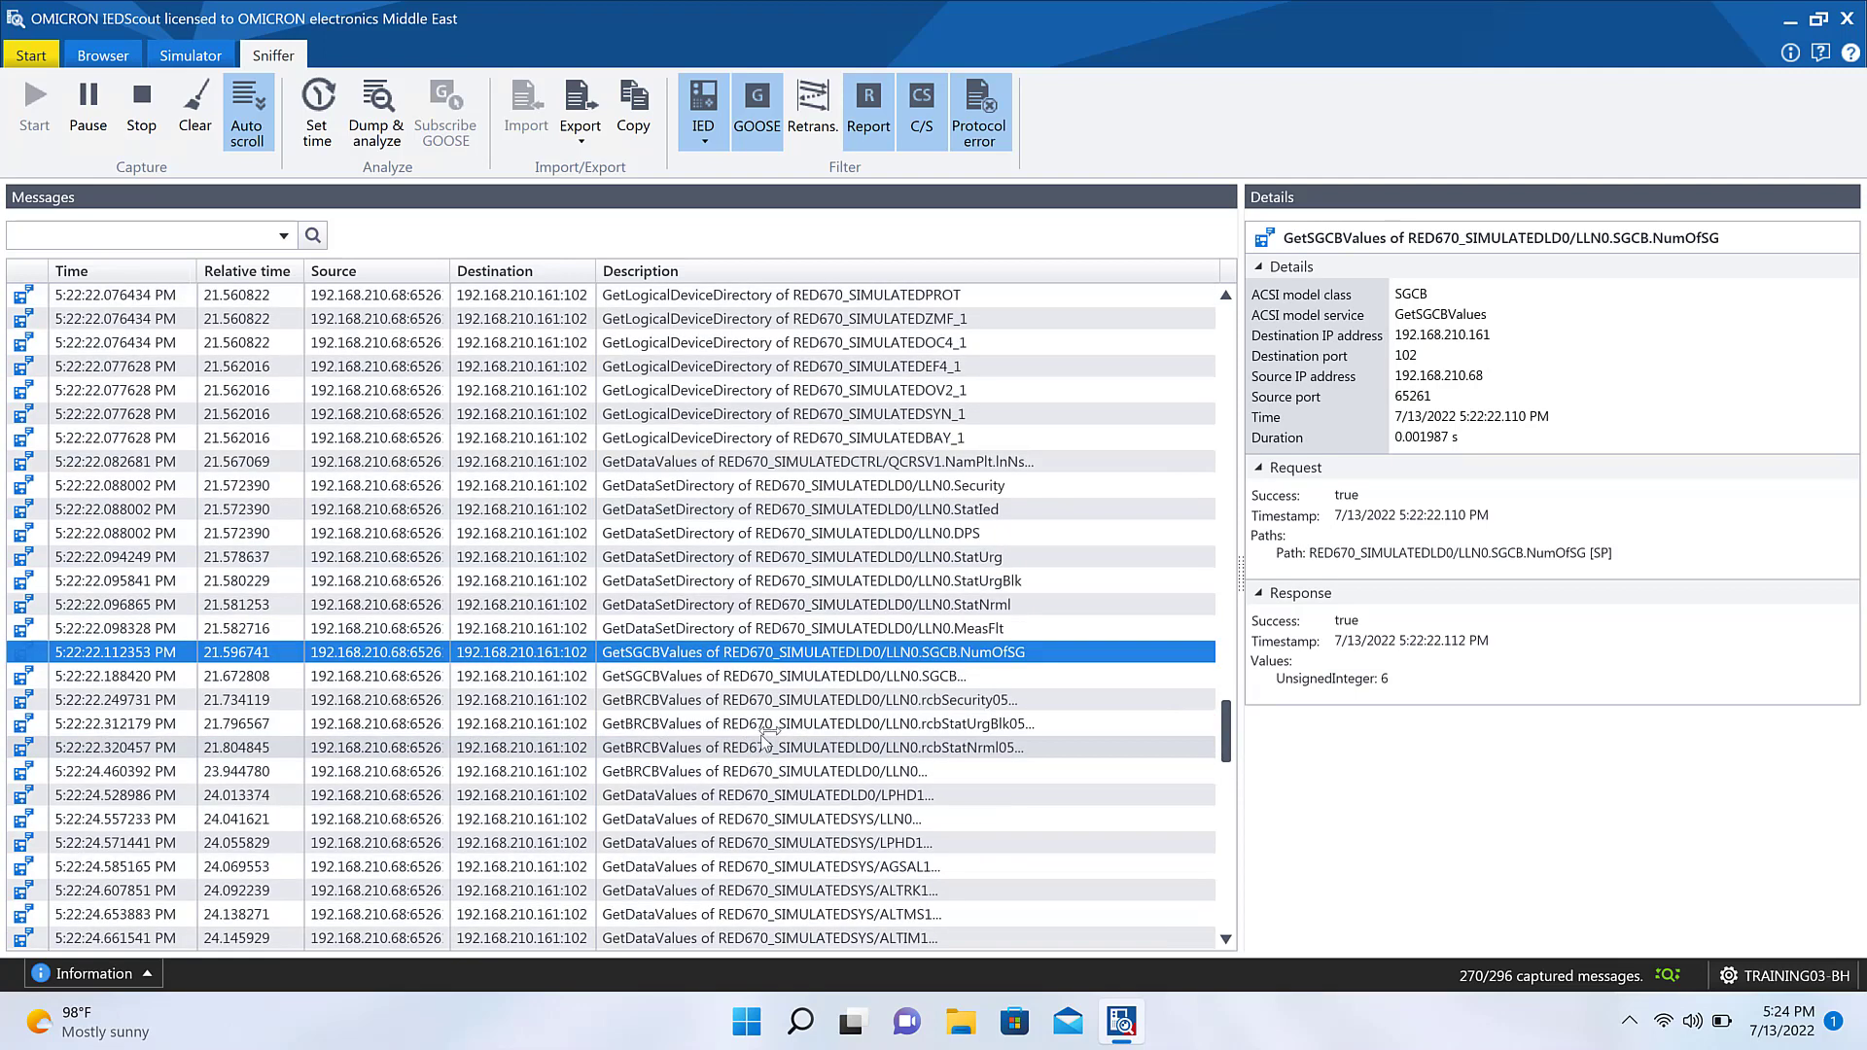
pyautogui.click(787, 702)
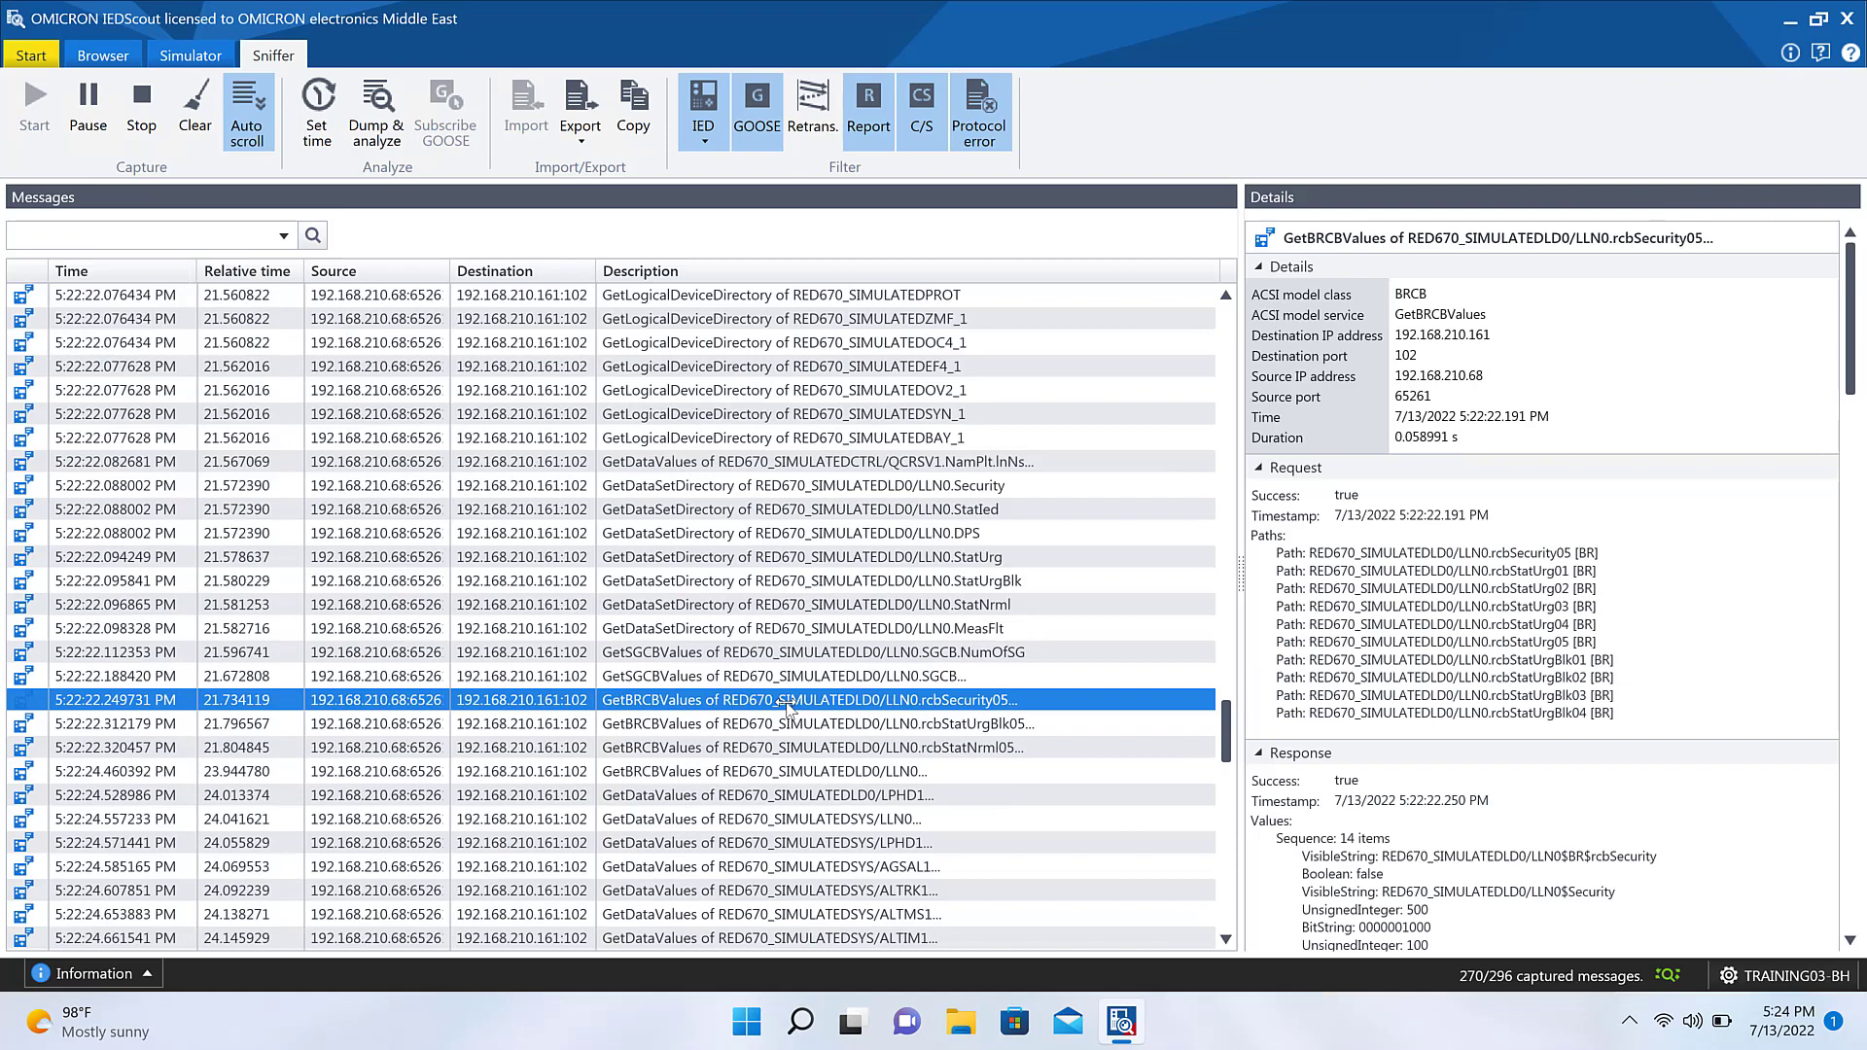
pyautogui.click(827, 771)
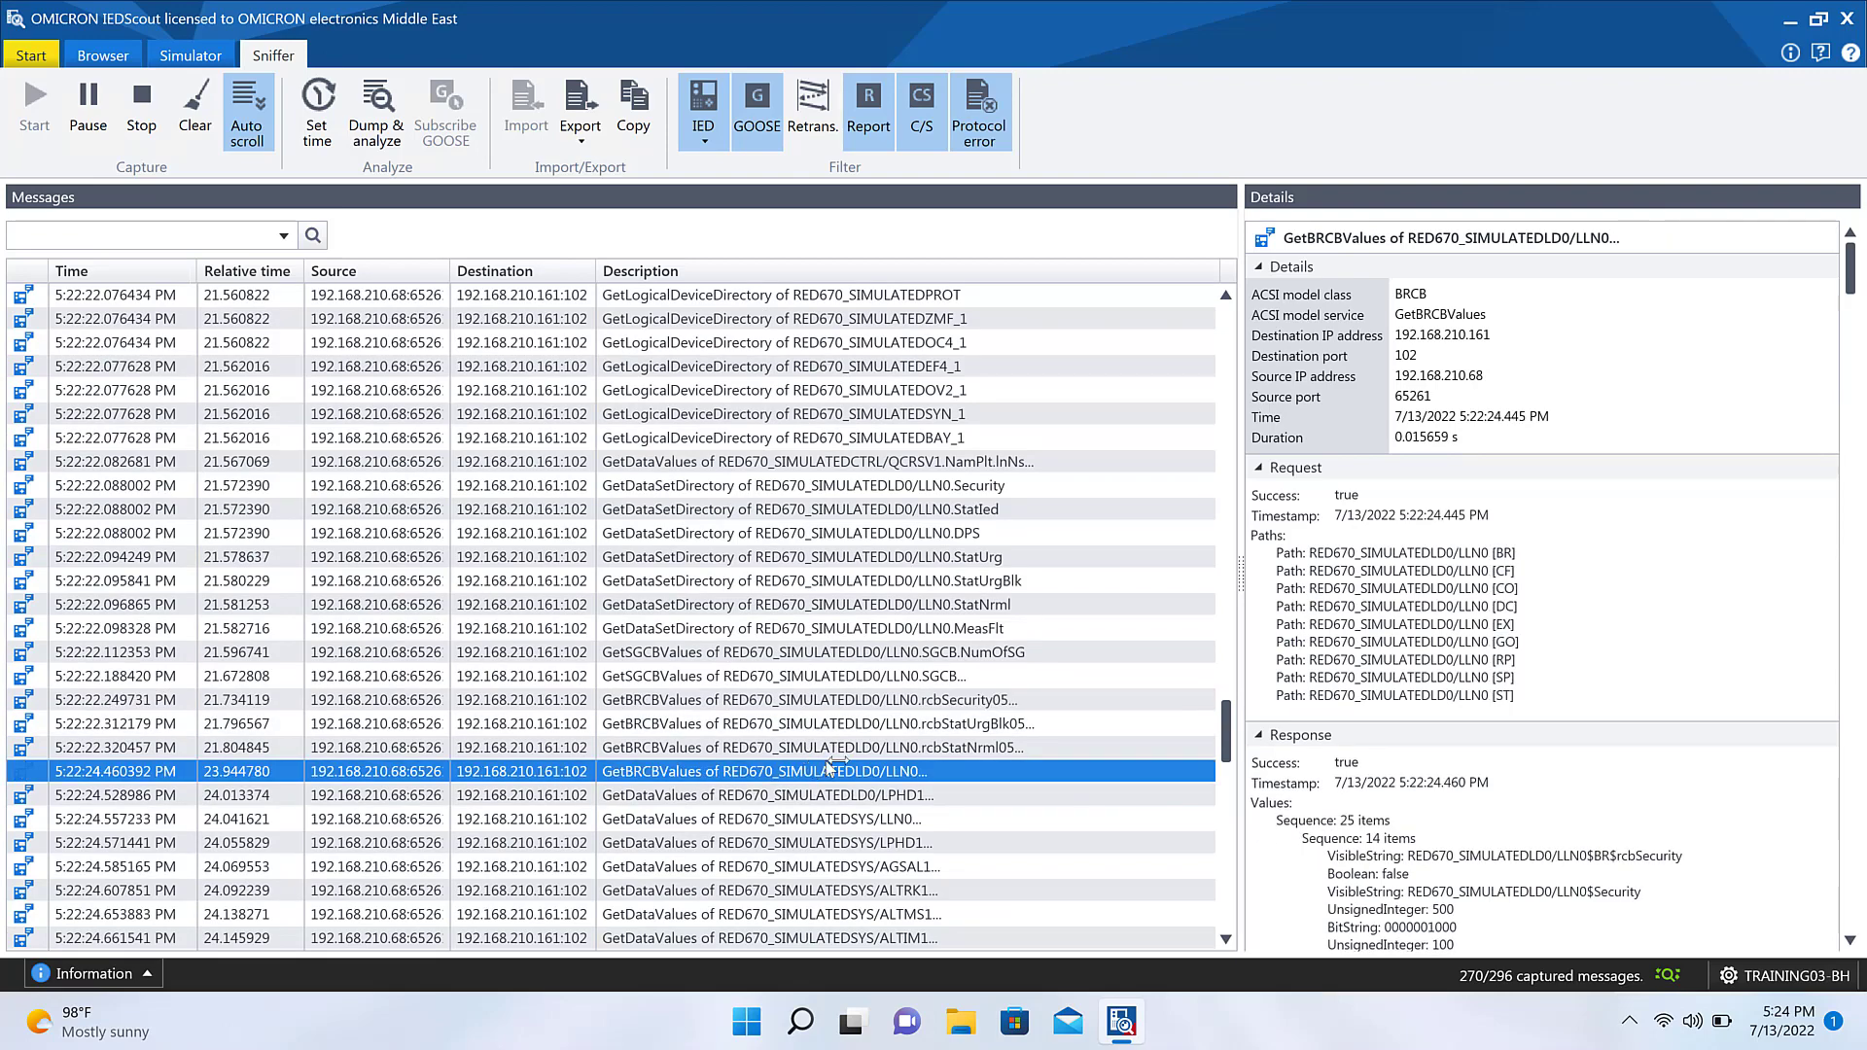
pyautogui.scroll(-9, 1019, 766)
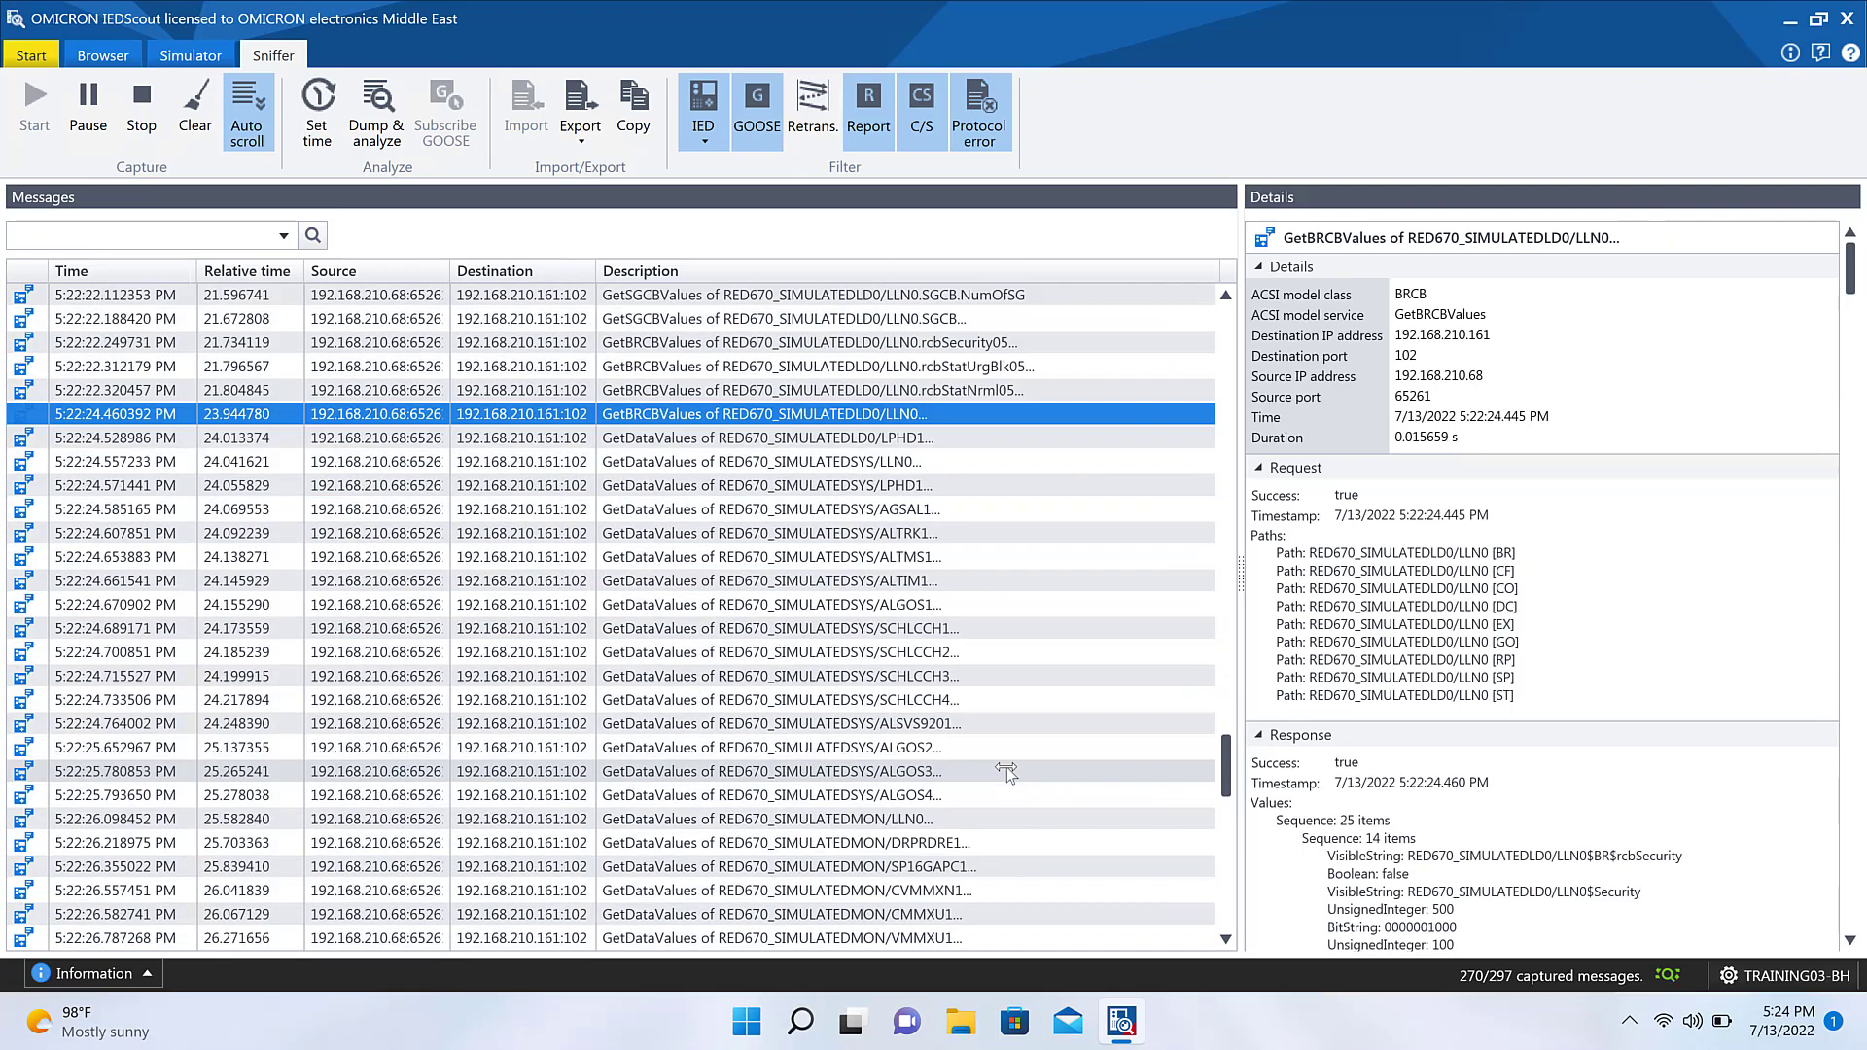
pyautogui.scroll(-11, 1004, 771)
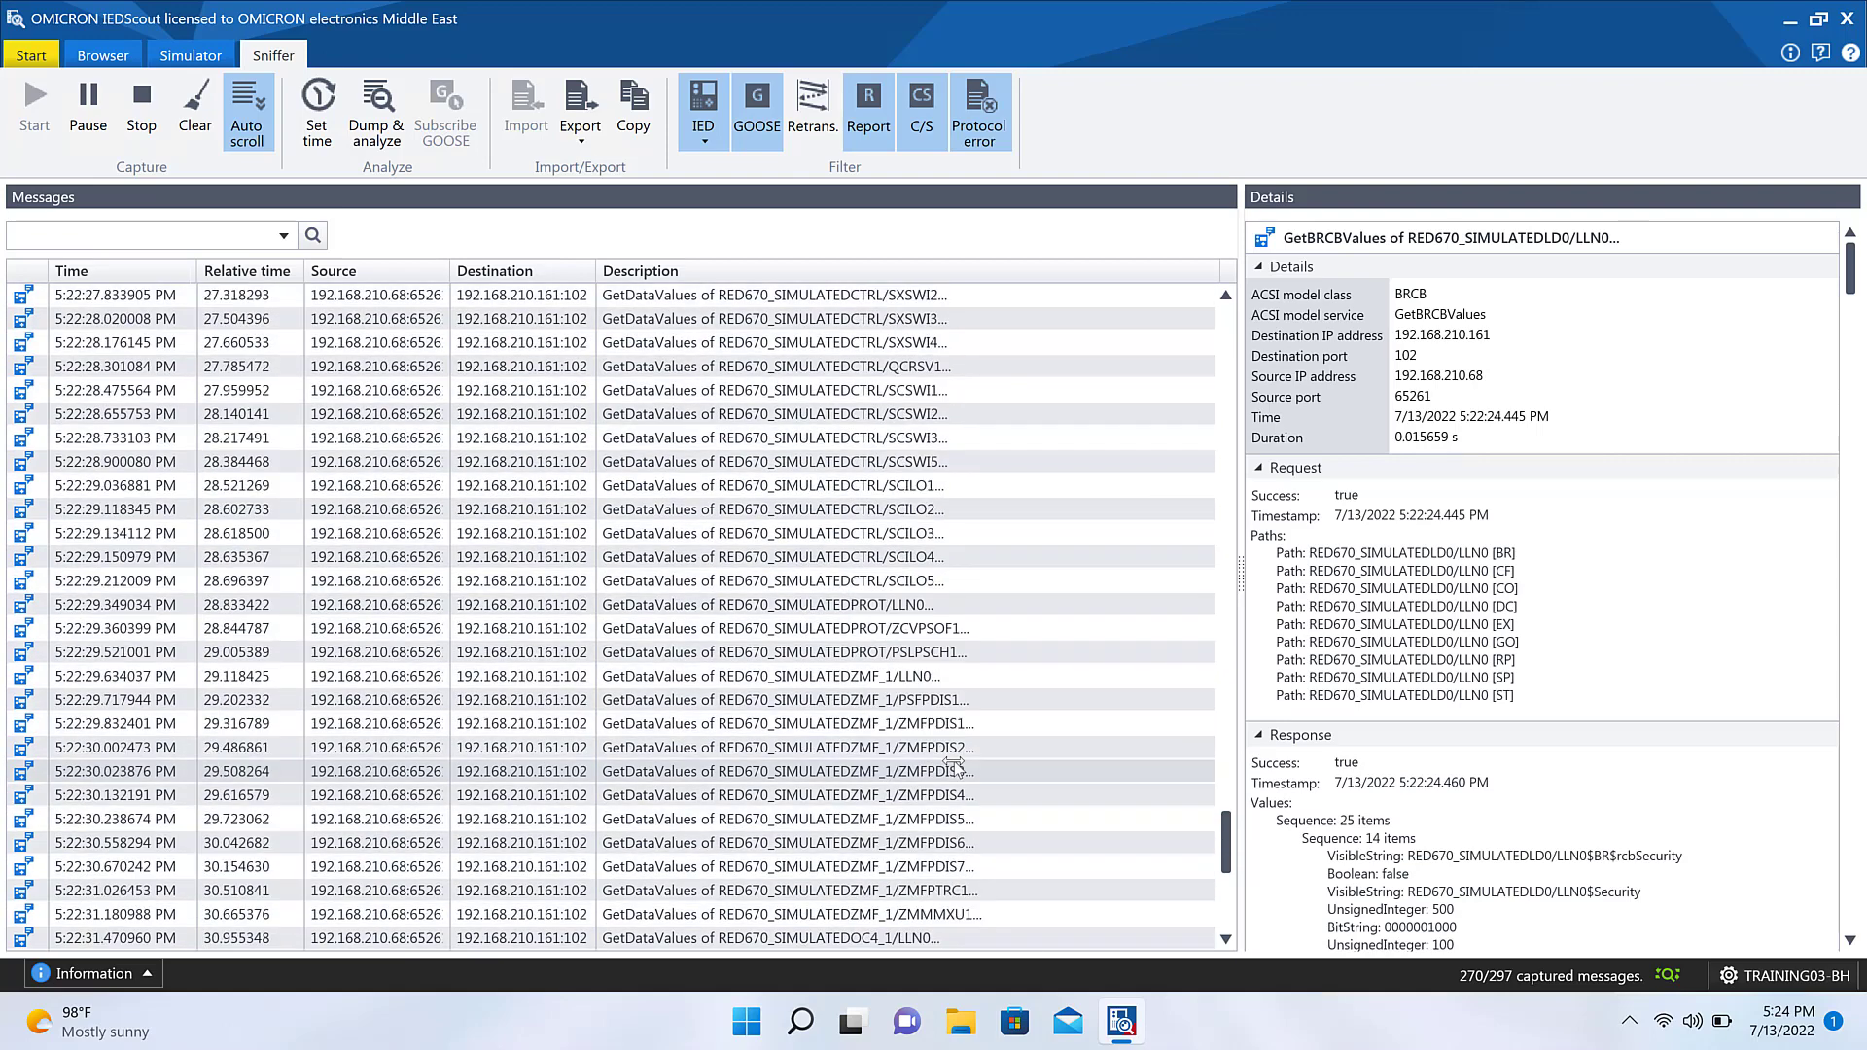
pyautogui.scroll(-2, 958, 777)
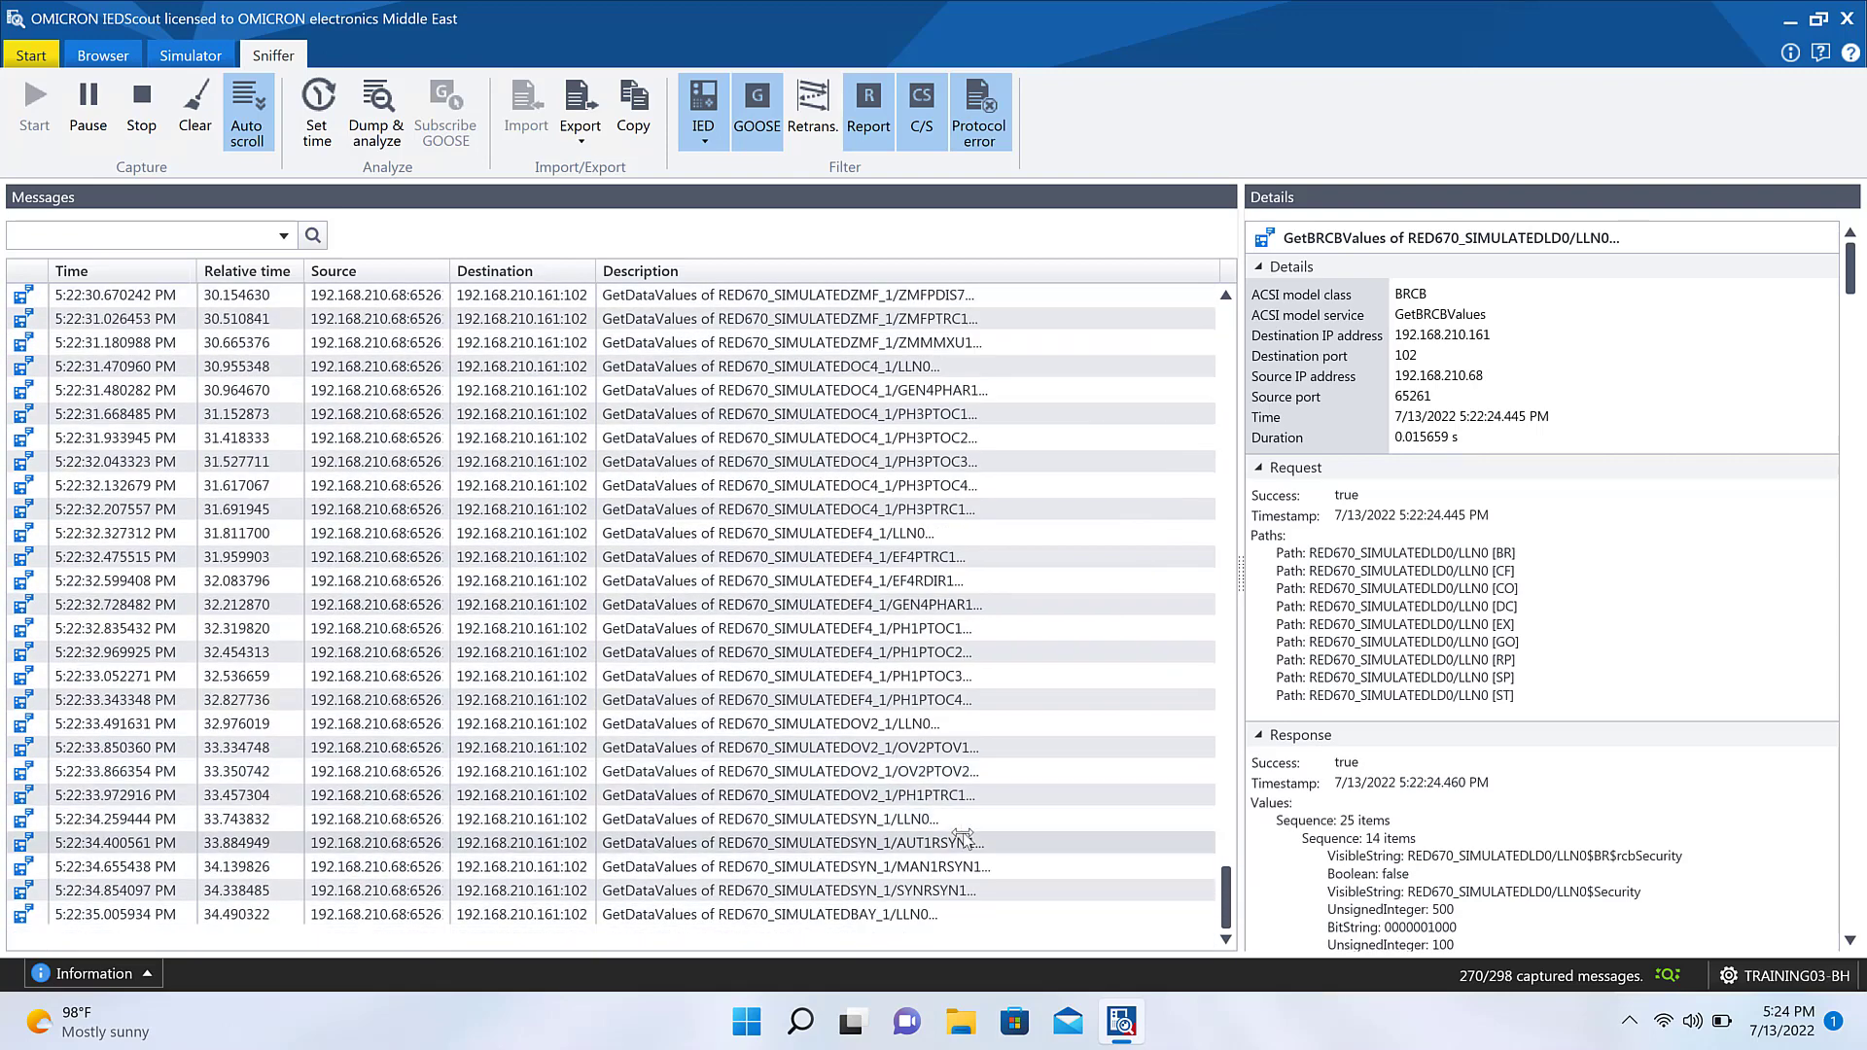
pyautogui.scroll(9, 929, 771)
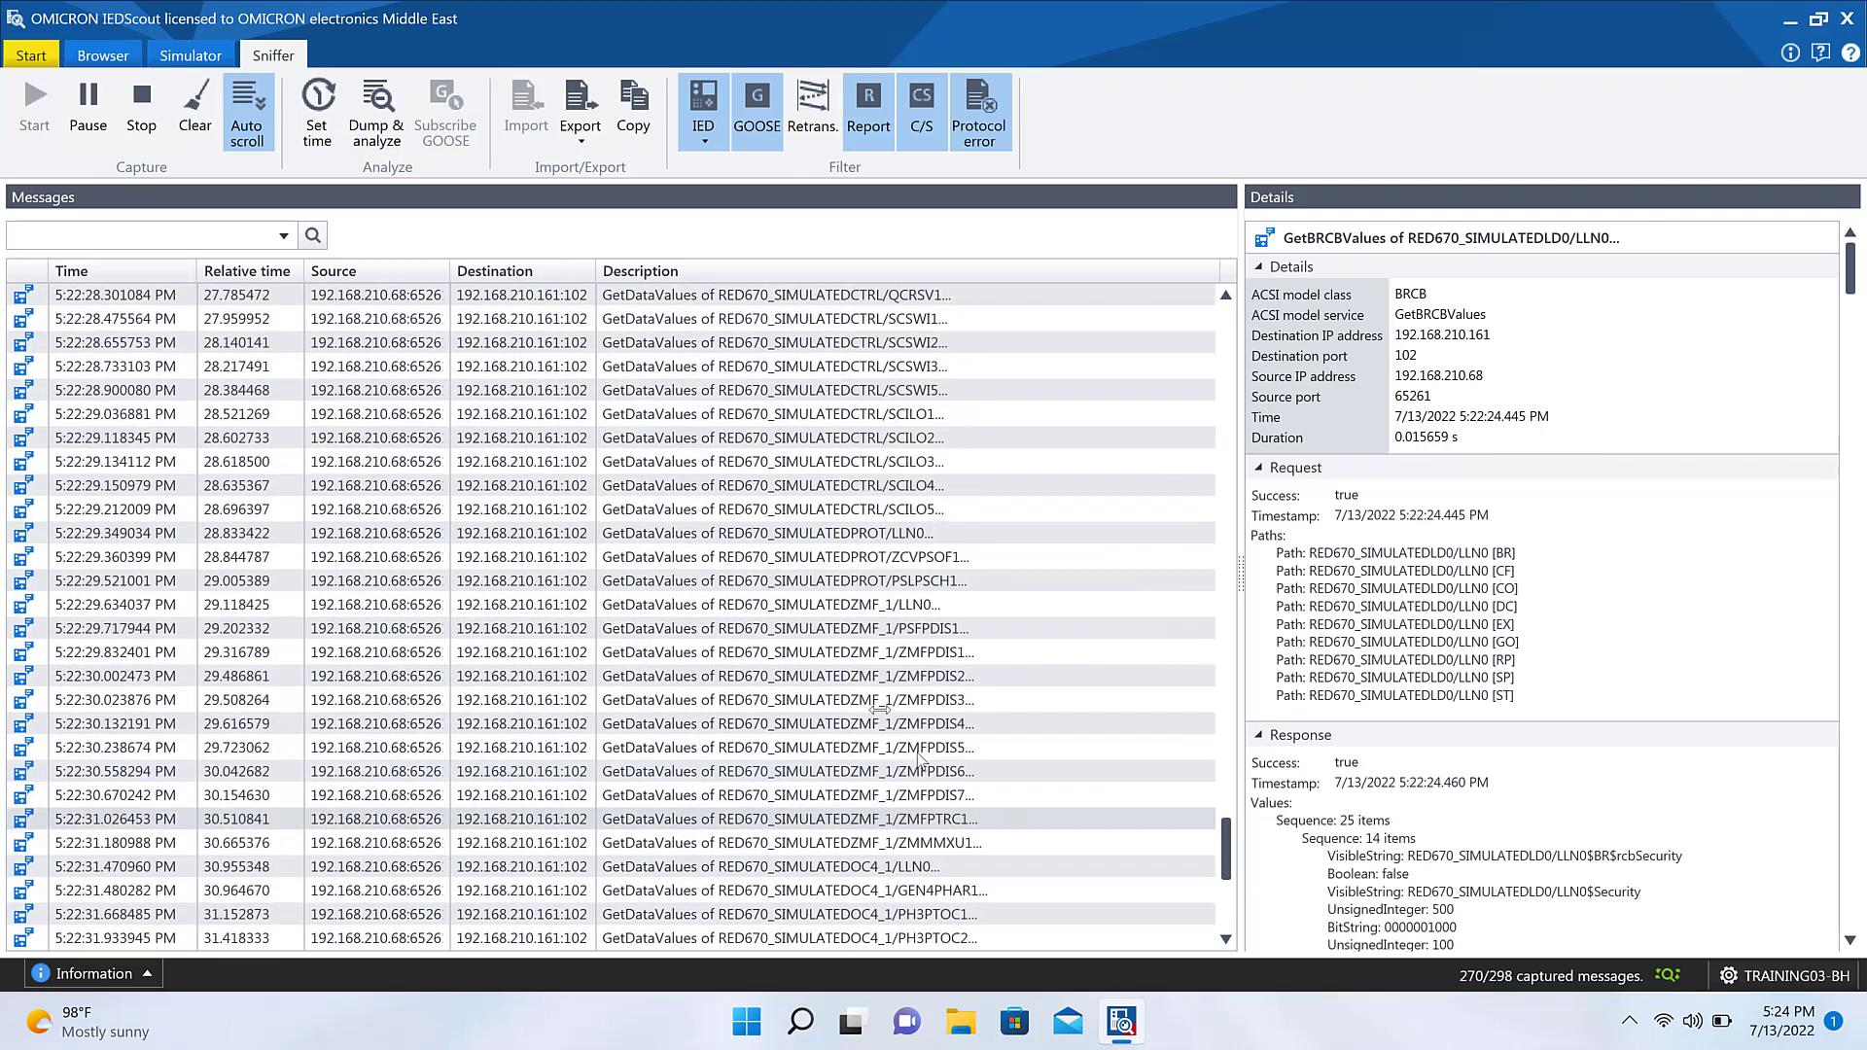
# Step: Display the GOOSE control block LLN0.gcbDPS under LD0 of RED670_SIMULATED and turn on the descriptions of its data
pyautogui.click(116, 56)
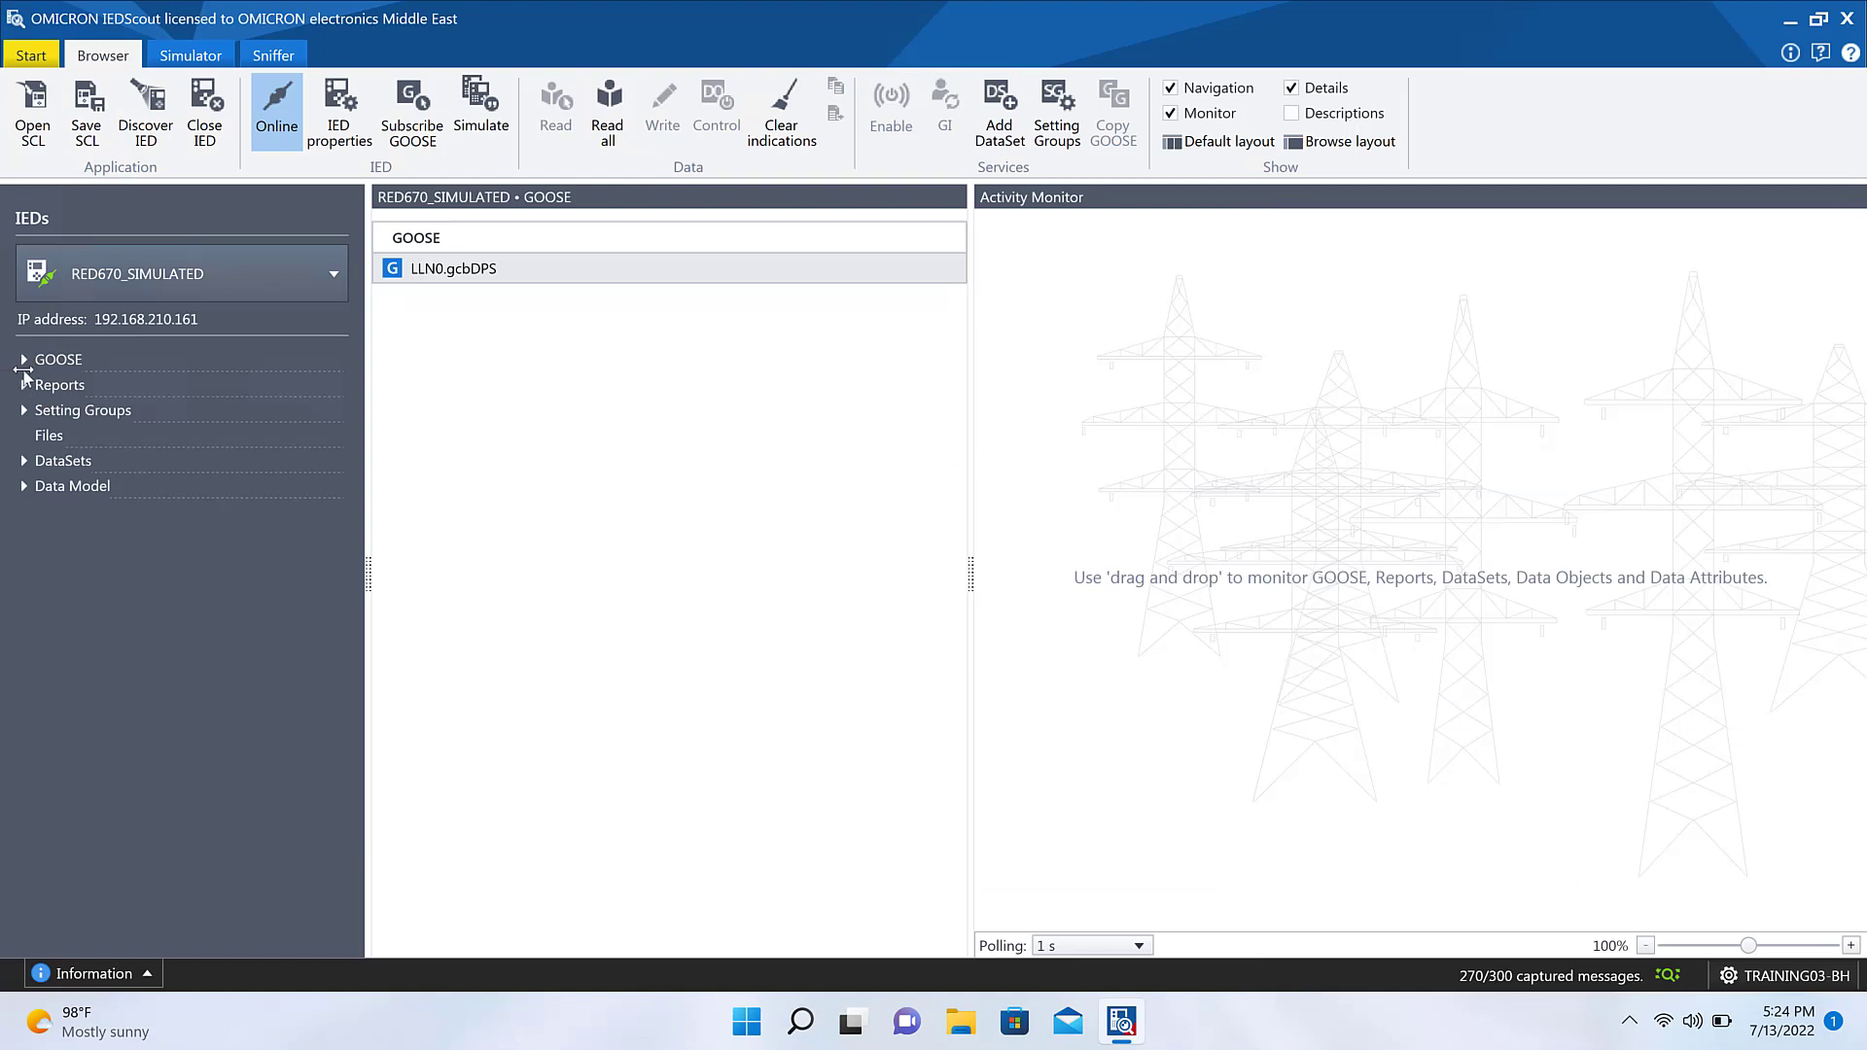
pyautogui.click(23, 360)
pyautogui.click(45, 385)
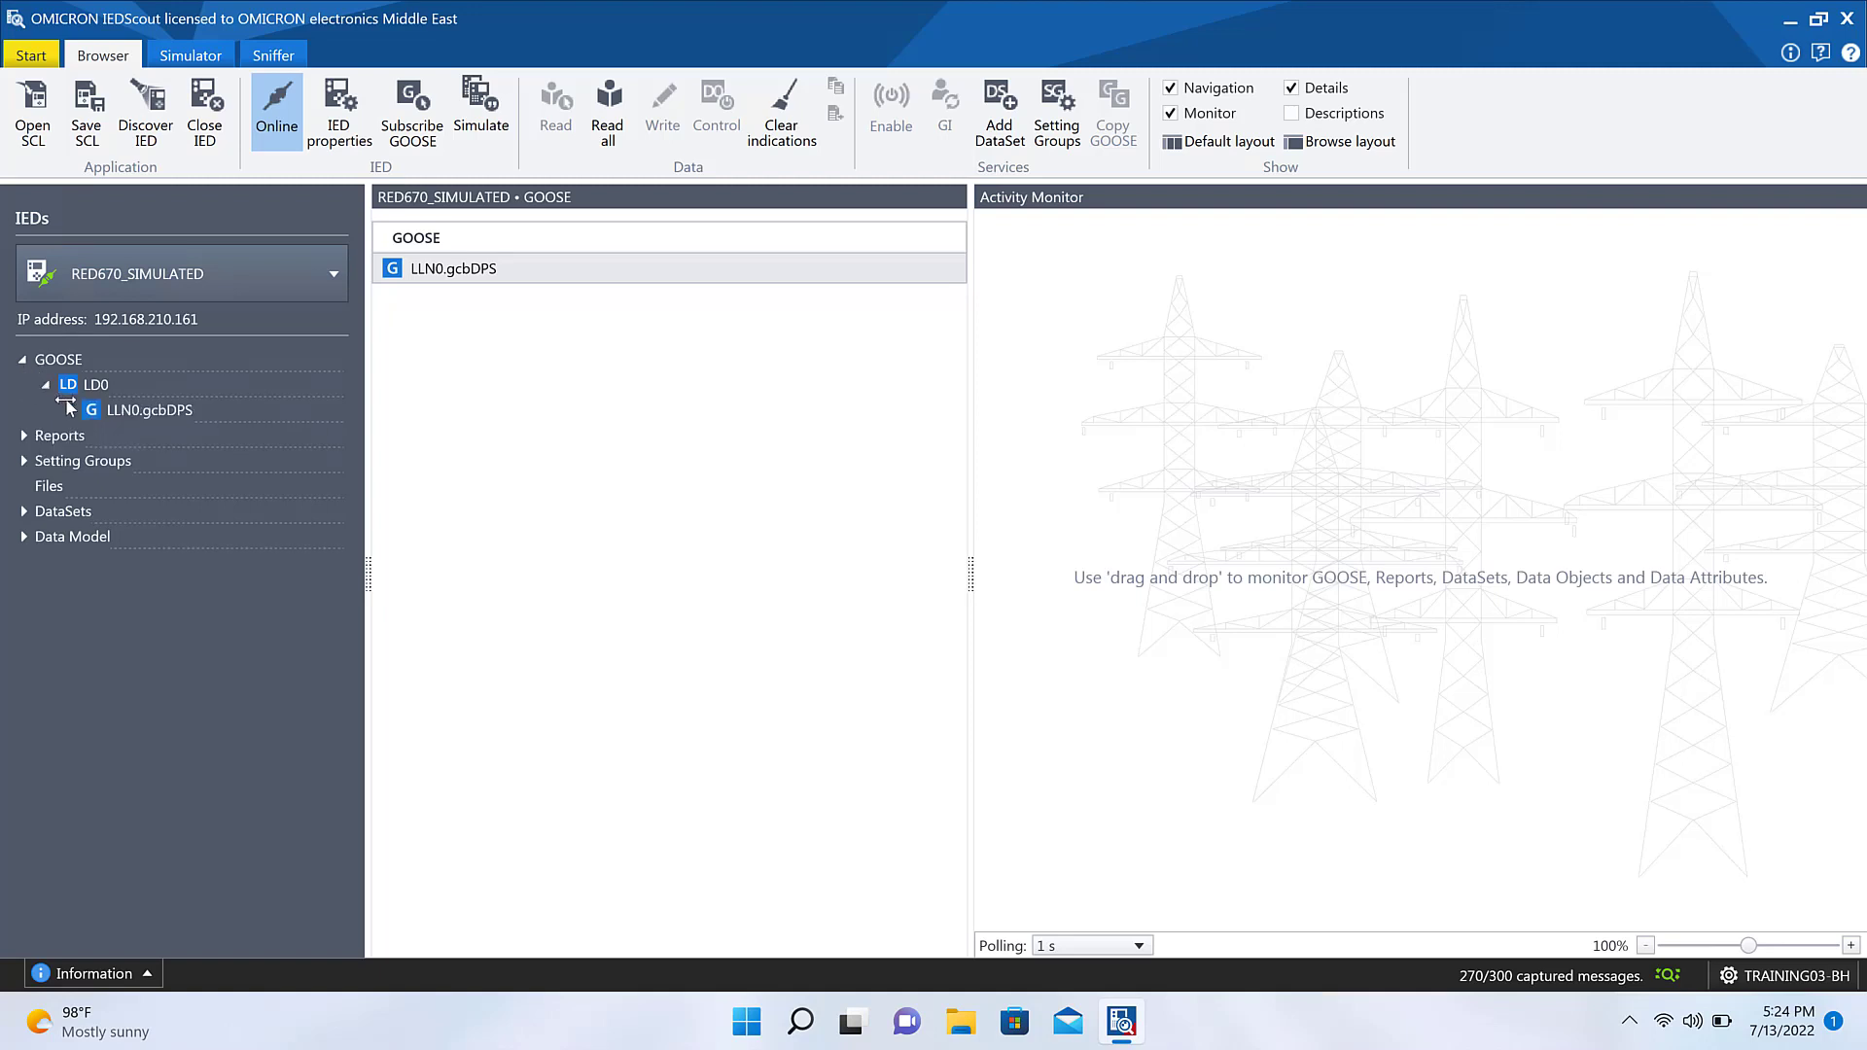
pyautogui.click(98, 411)
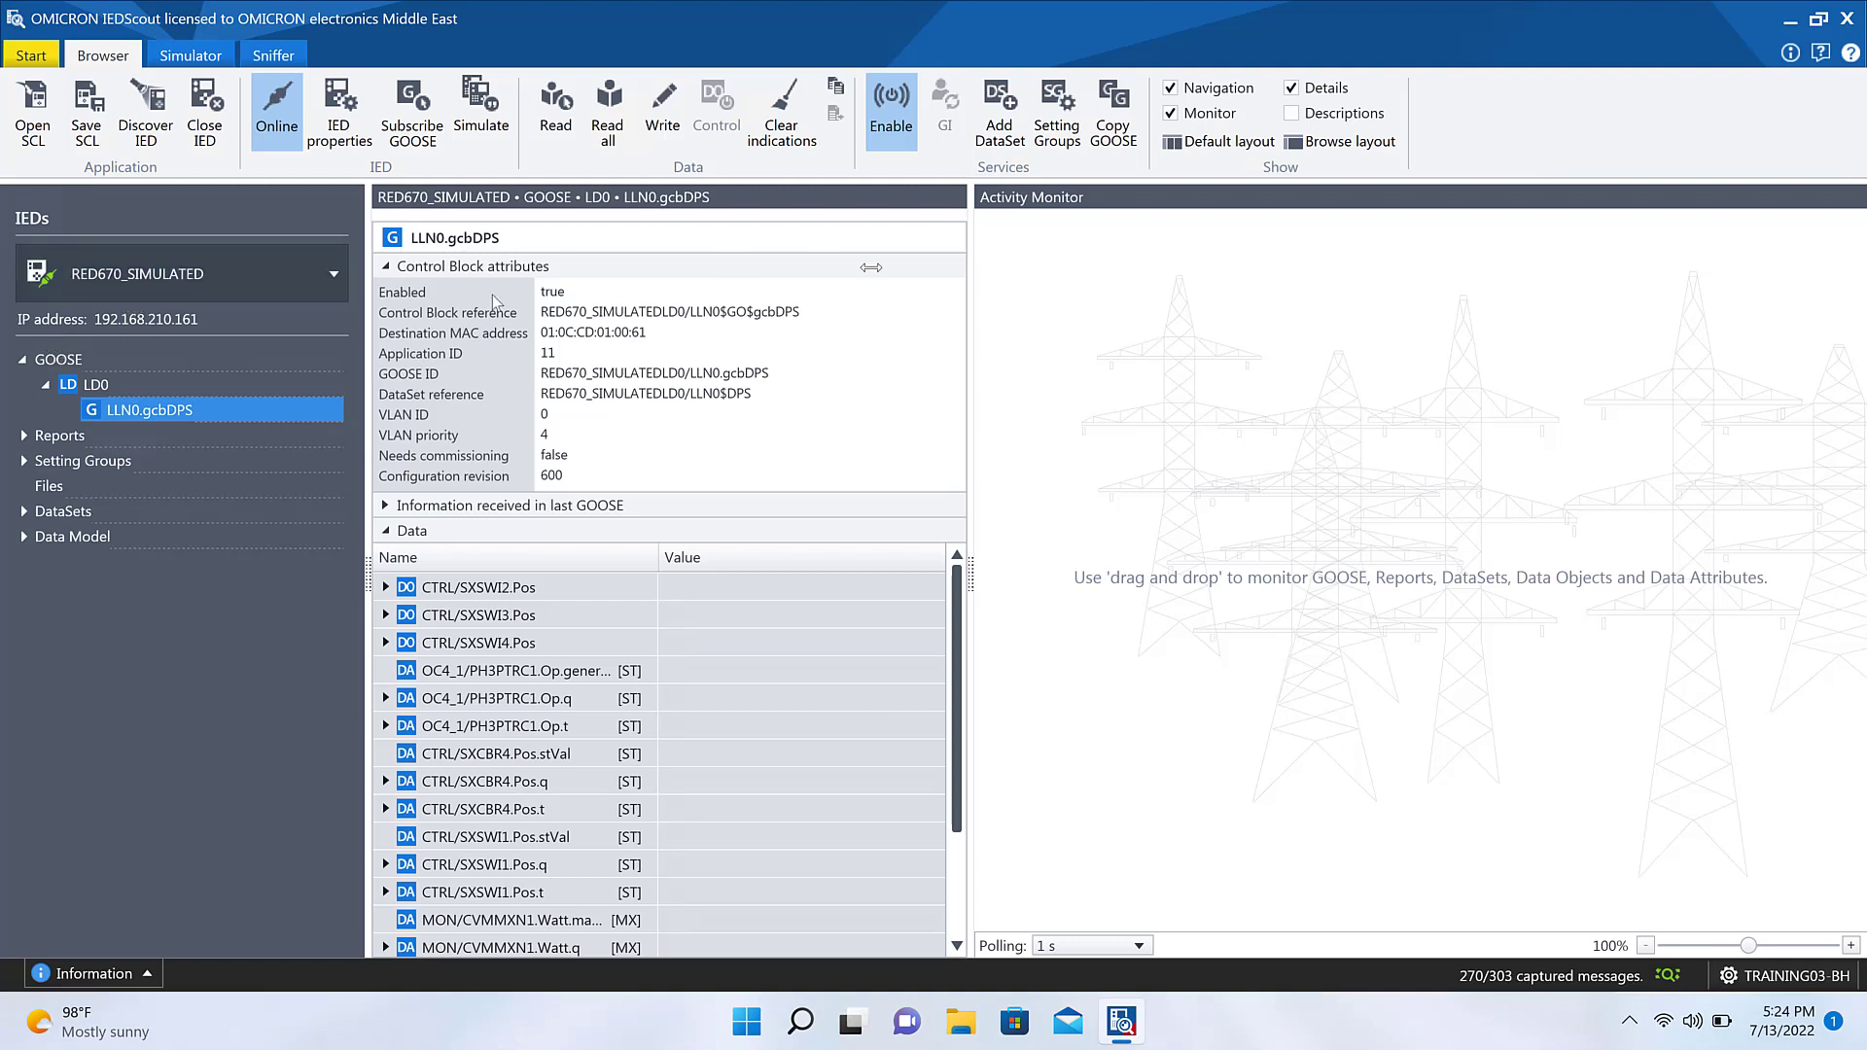
pyautogui.click(1289, 114)
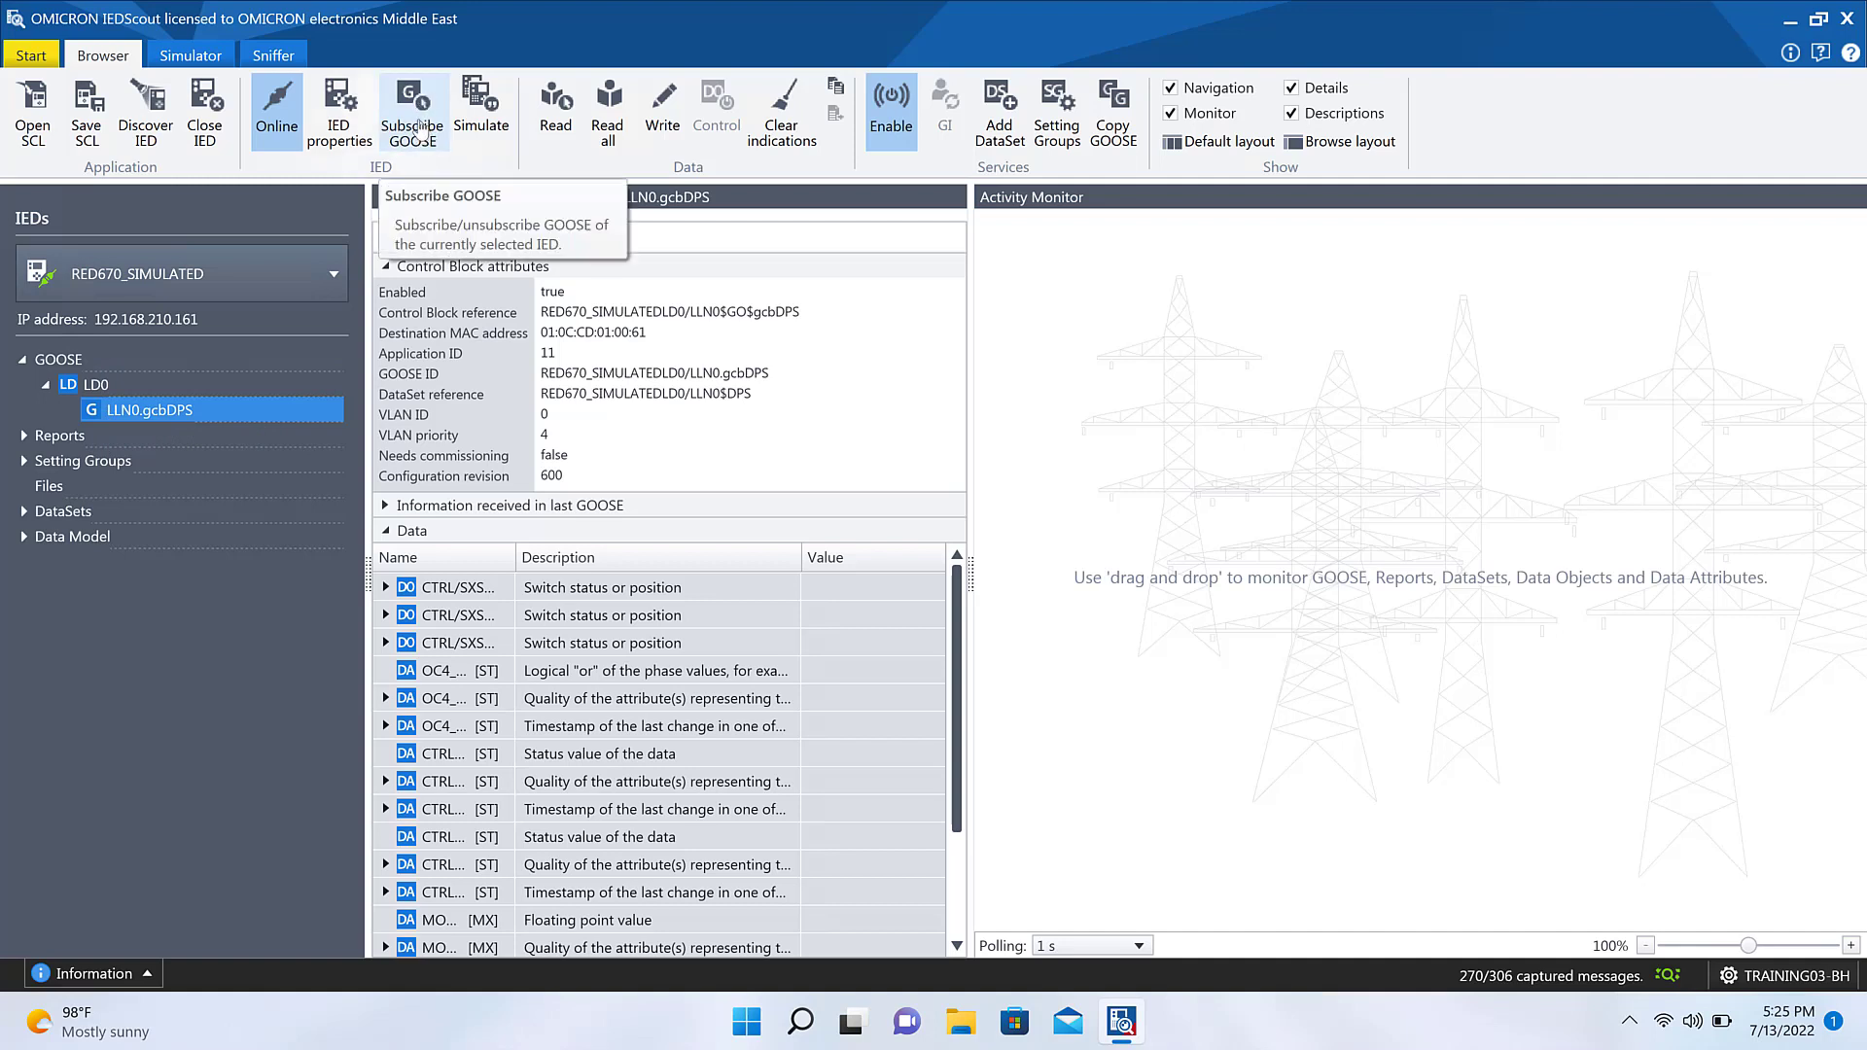
# Step: Subscribe to the GOOSE messages of RED670_SIMULATED and check the reception status of LLN0.gcbDPS
pyautogui.click(413, 126)
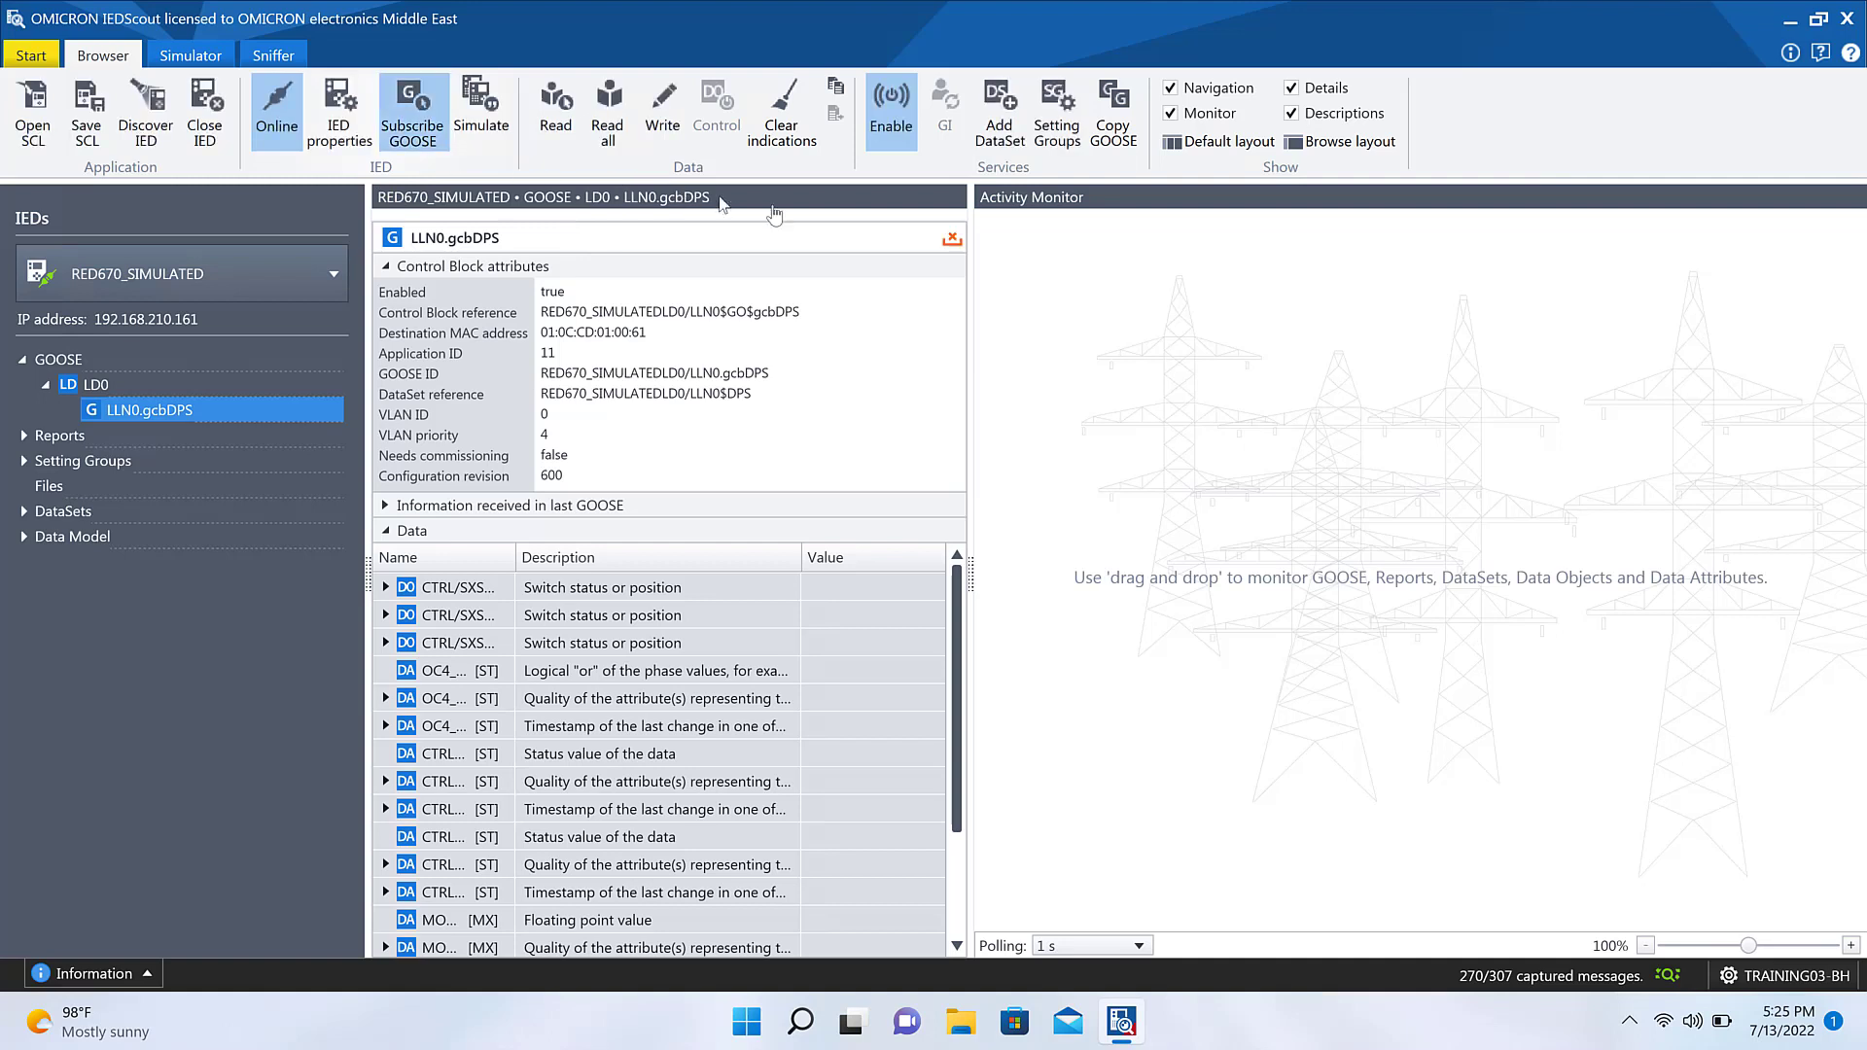
pyautogui.moveTo(954, 245)
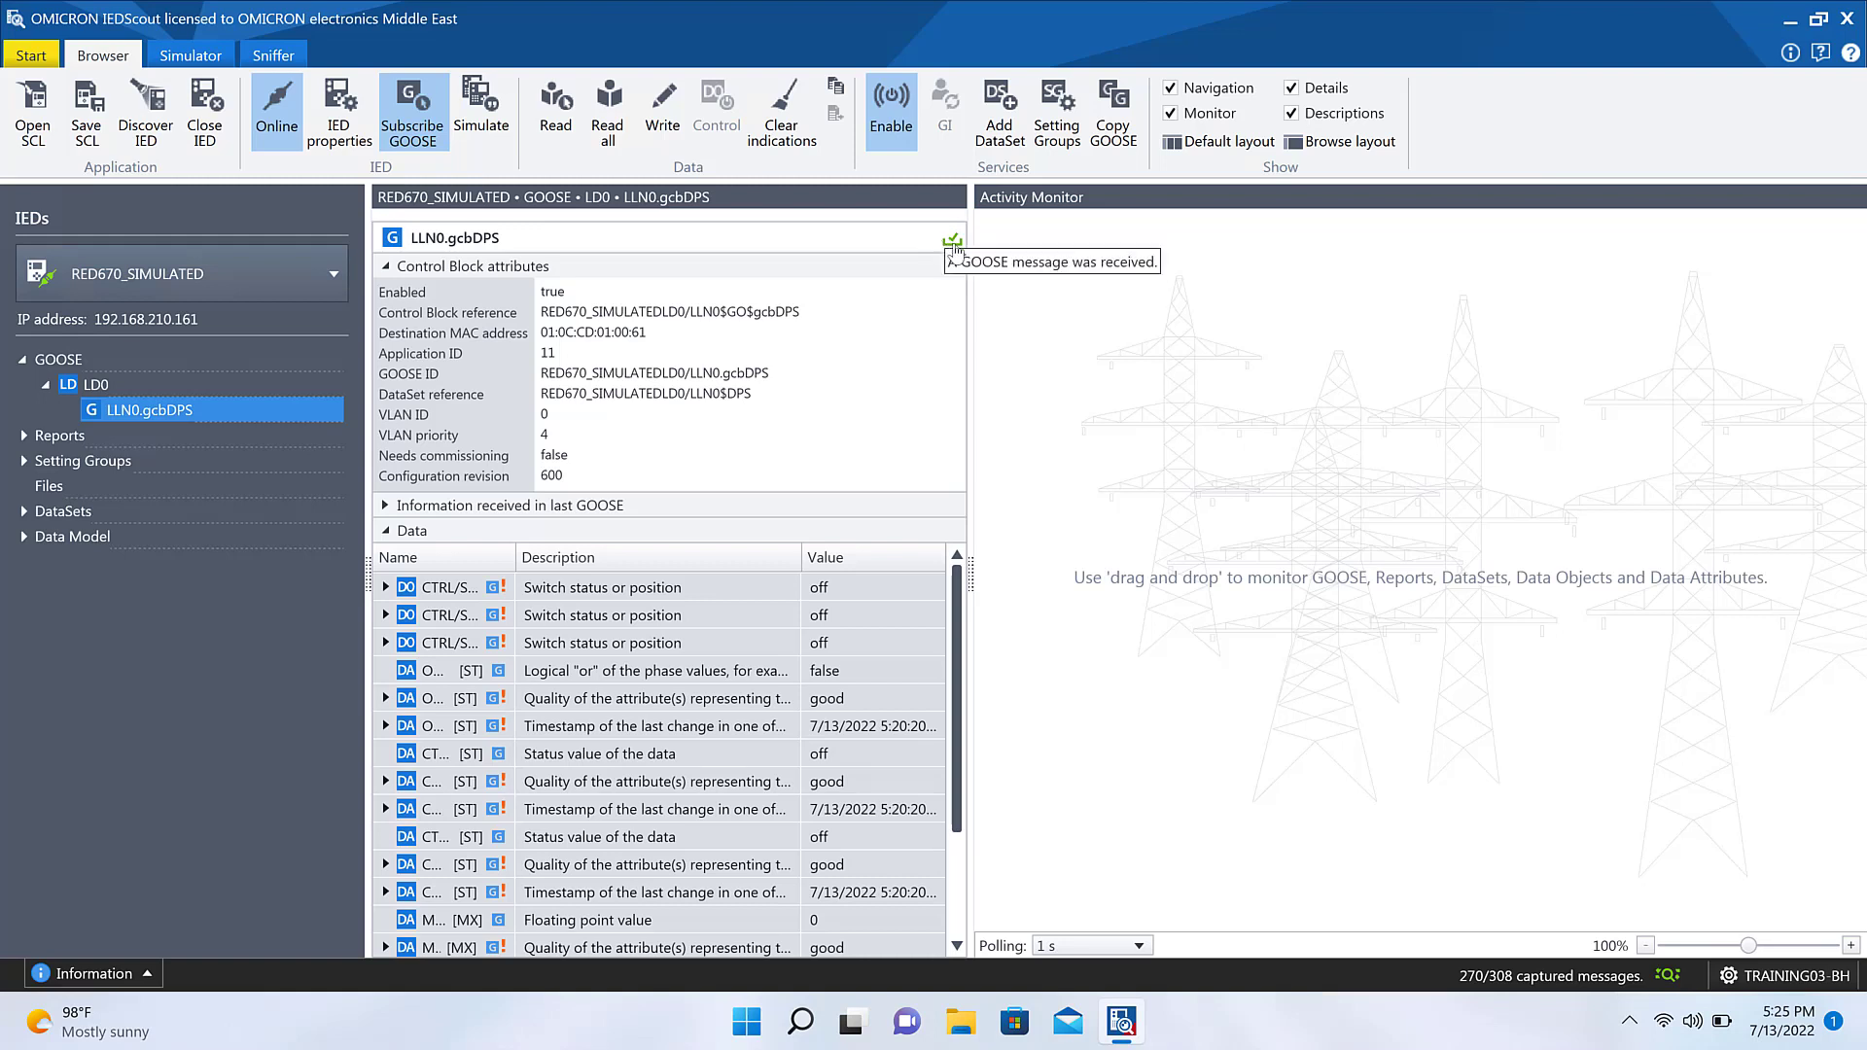
pyautogui.click(303, 92)
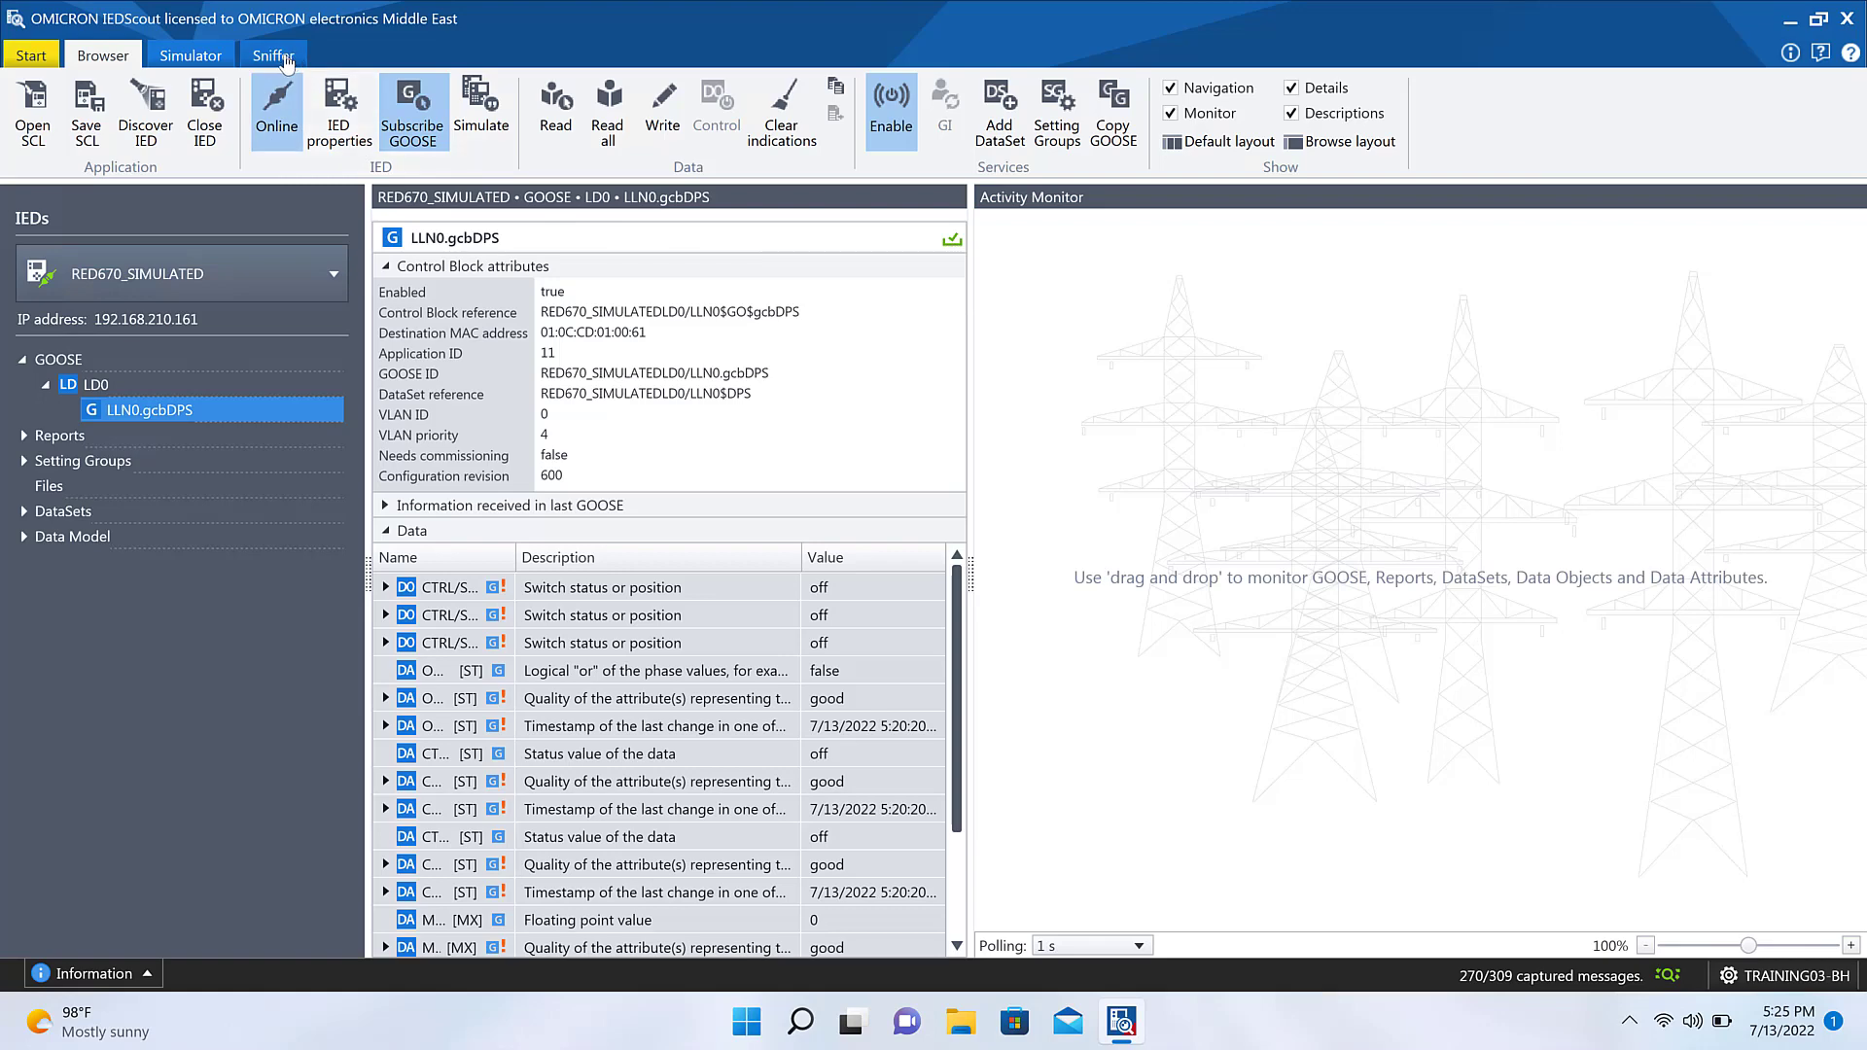
# Step: Include retransmitted messages in the sniffer capture and look through the retransmitted gcbDPS GOOSE messages
pyautogui.click(285, 60)
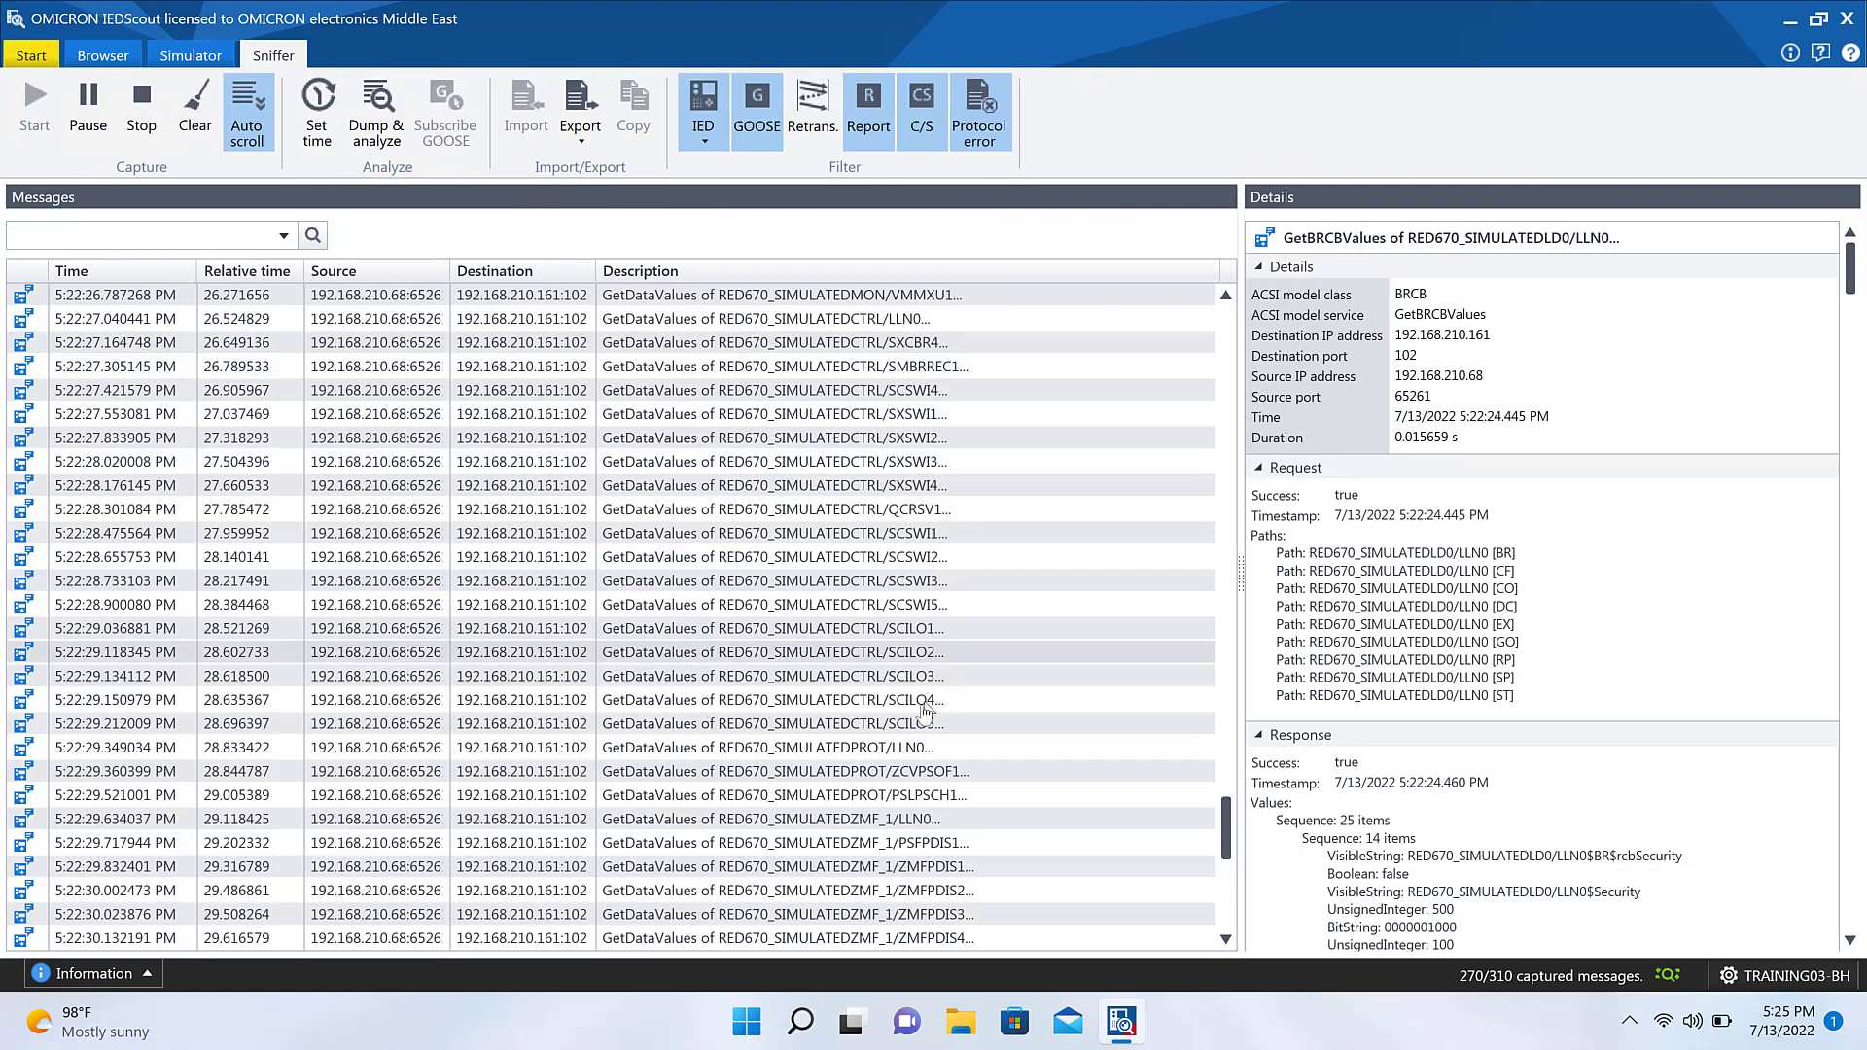
pyautogui.scroll(-9, 919, 799)
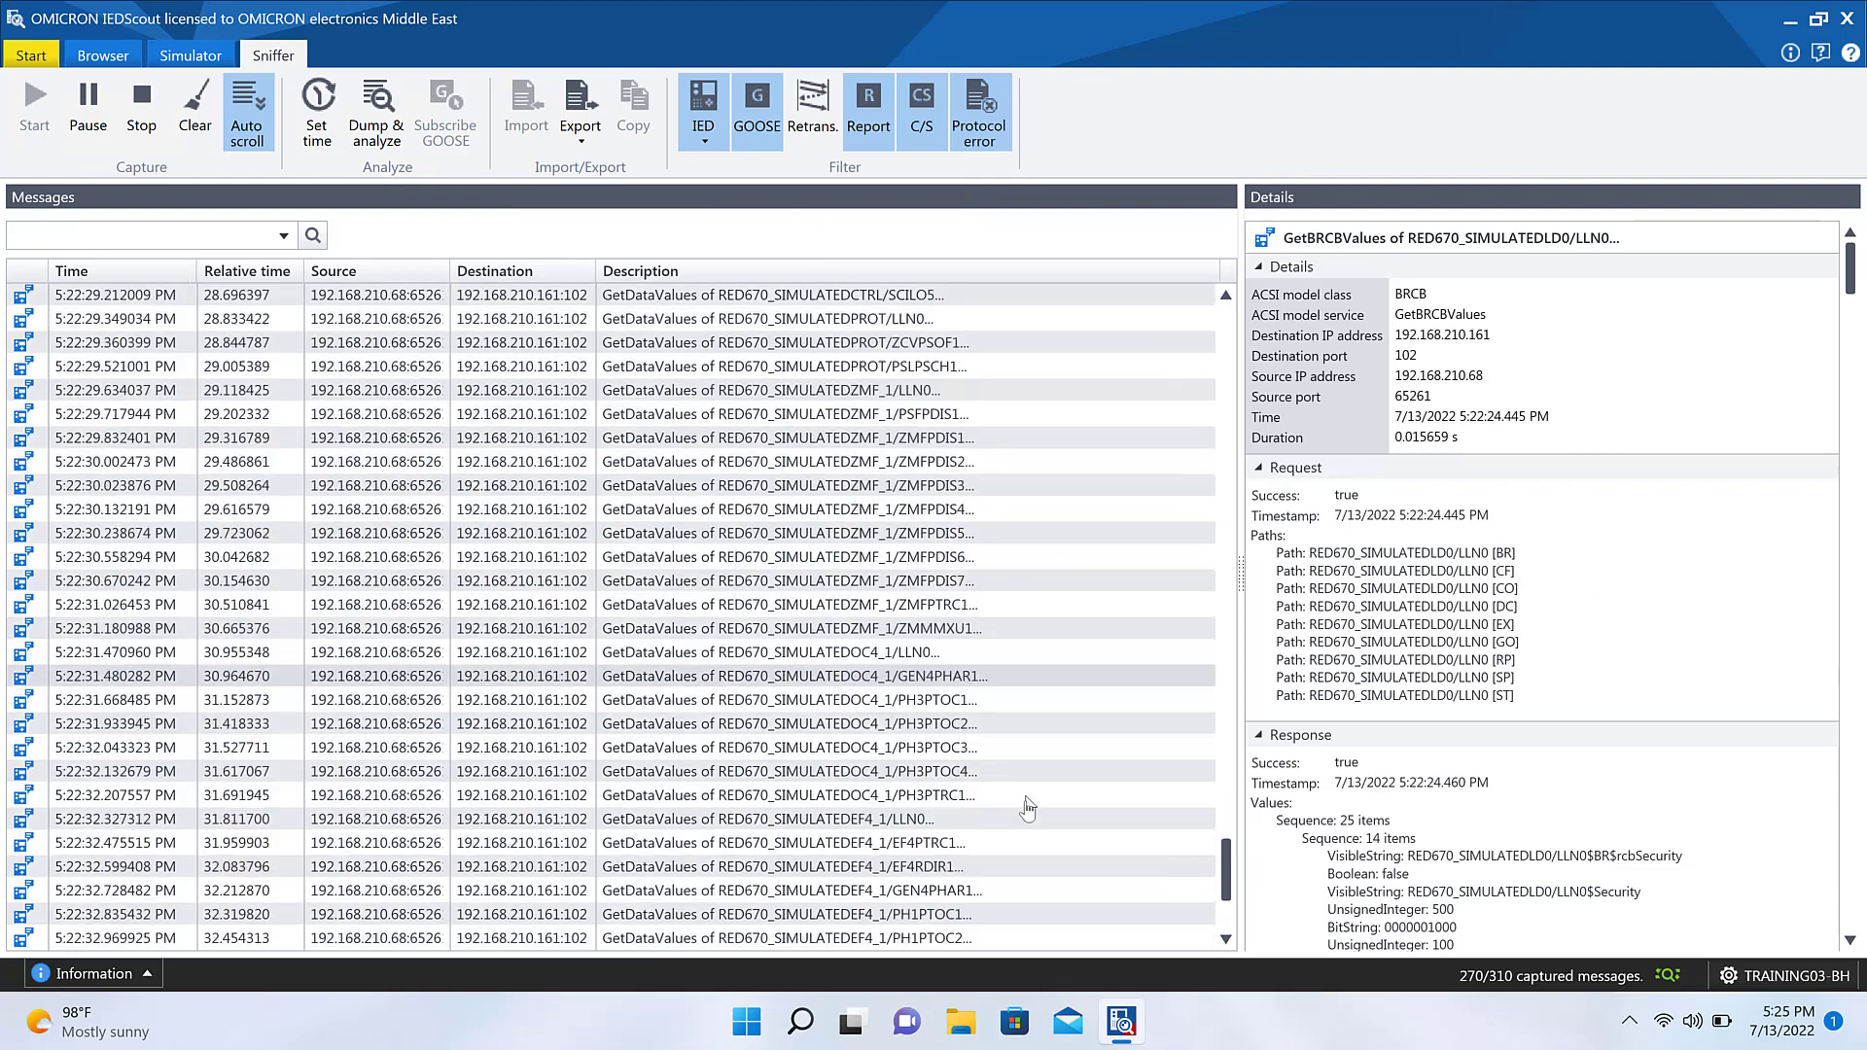
pyautogui.scroll(-1, 989, 882)
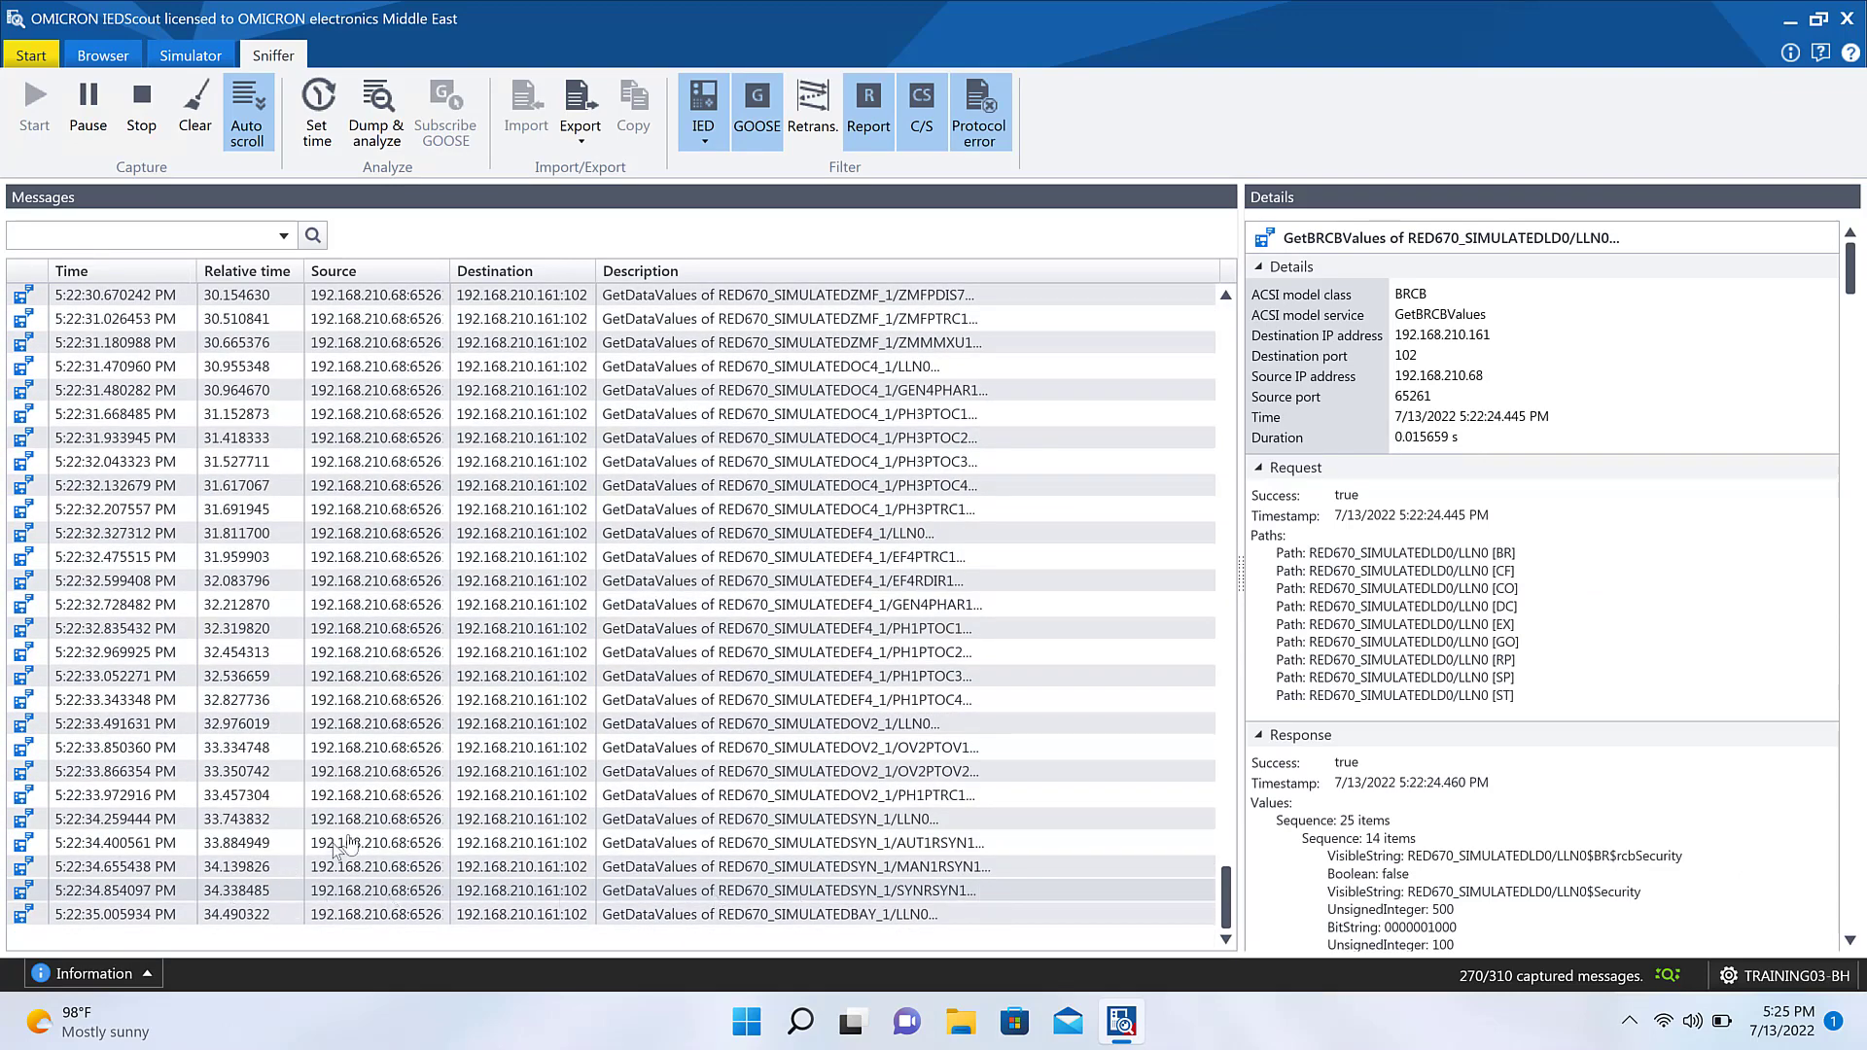
pyautogui.click(807, 139)
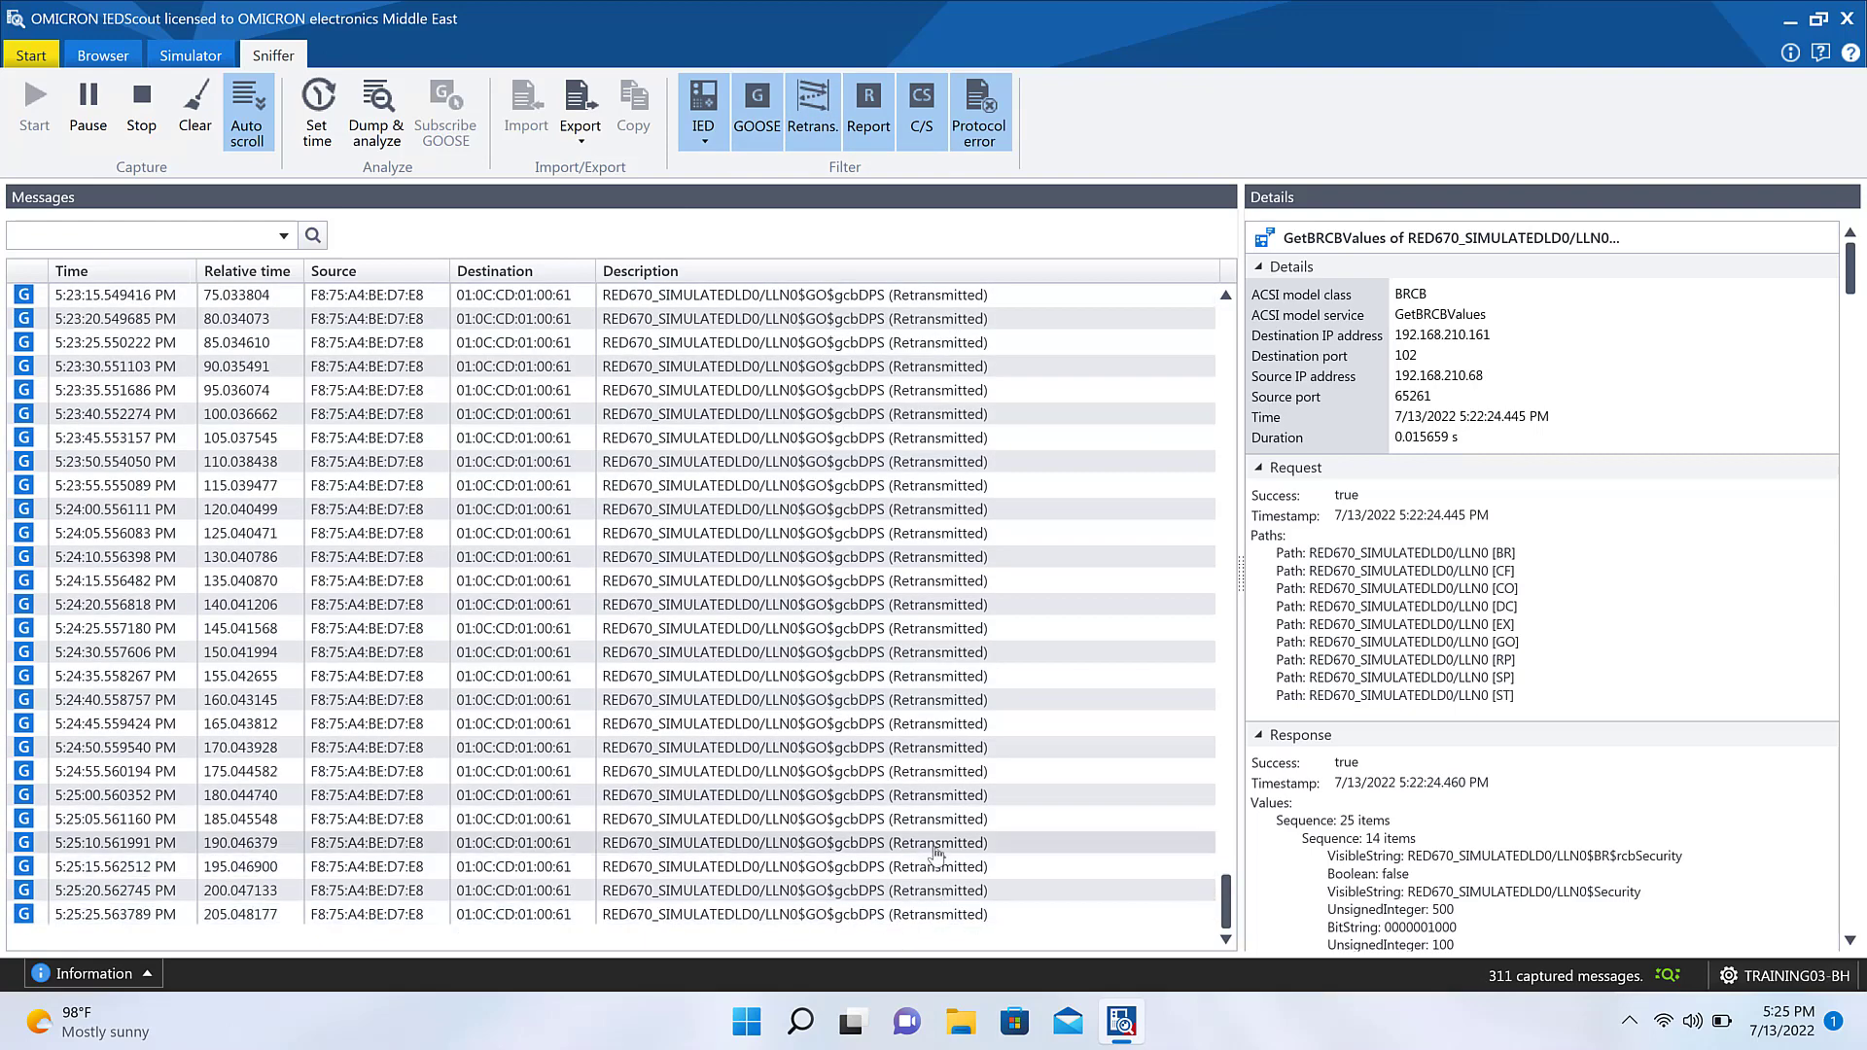
pyautogui.scroll(5, 922, 778)
pyautogui.scroll(4, 934, 719)
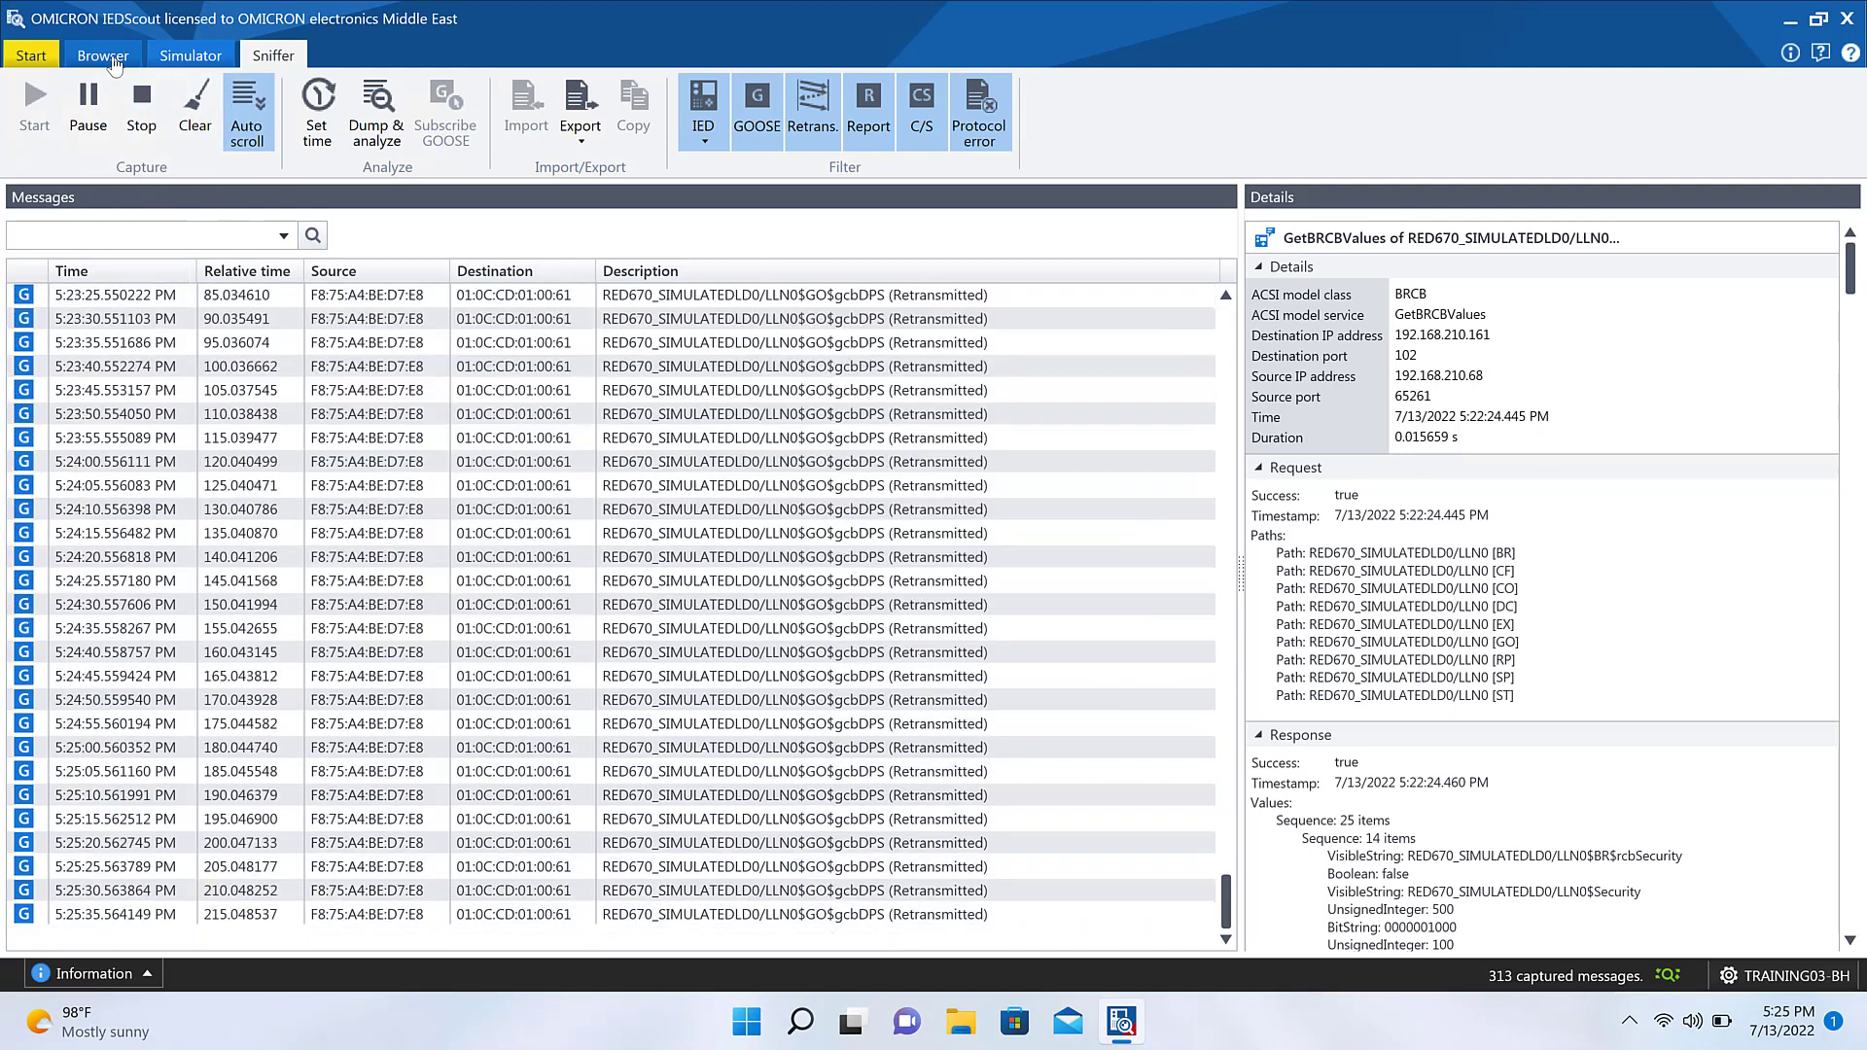
# Step: Enable the rcbMeasFlt01 report under LD0/LLN0 with reason for inclusion, and send a general interrogation
pyautogui.click(102, 56)
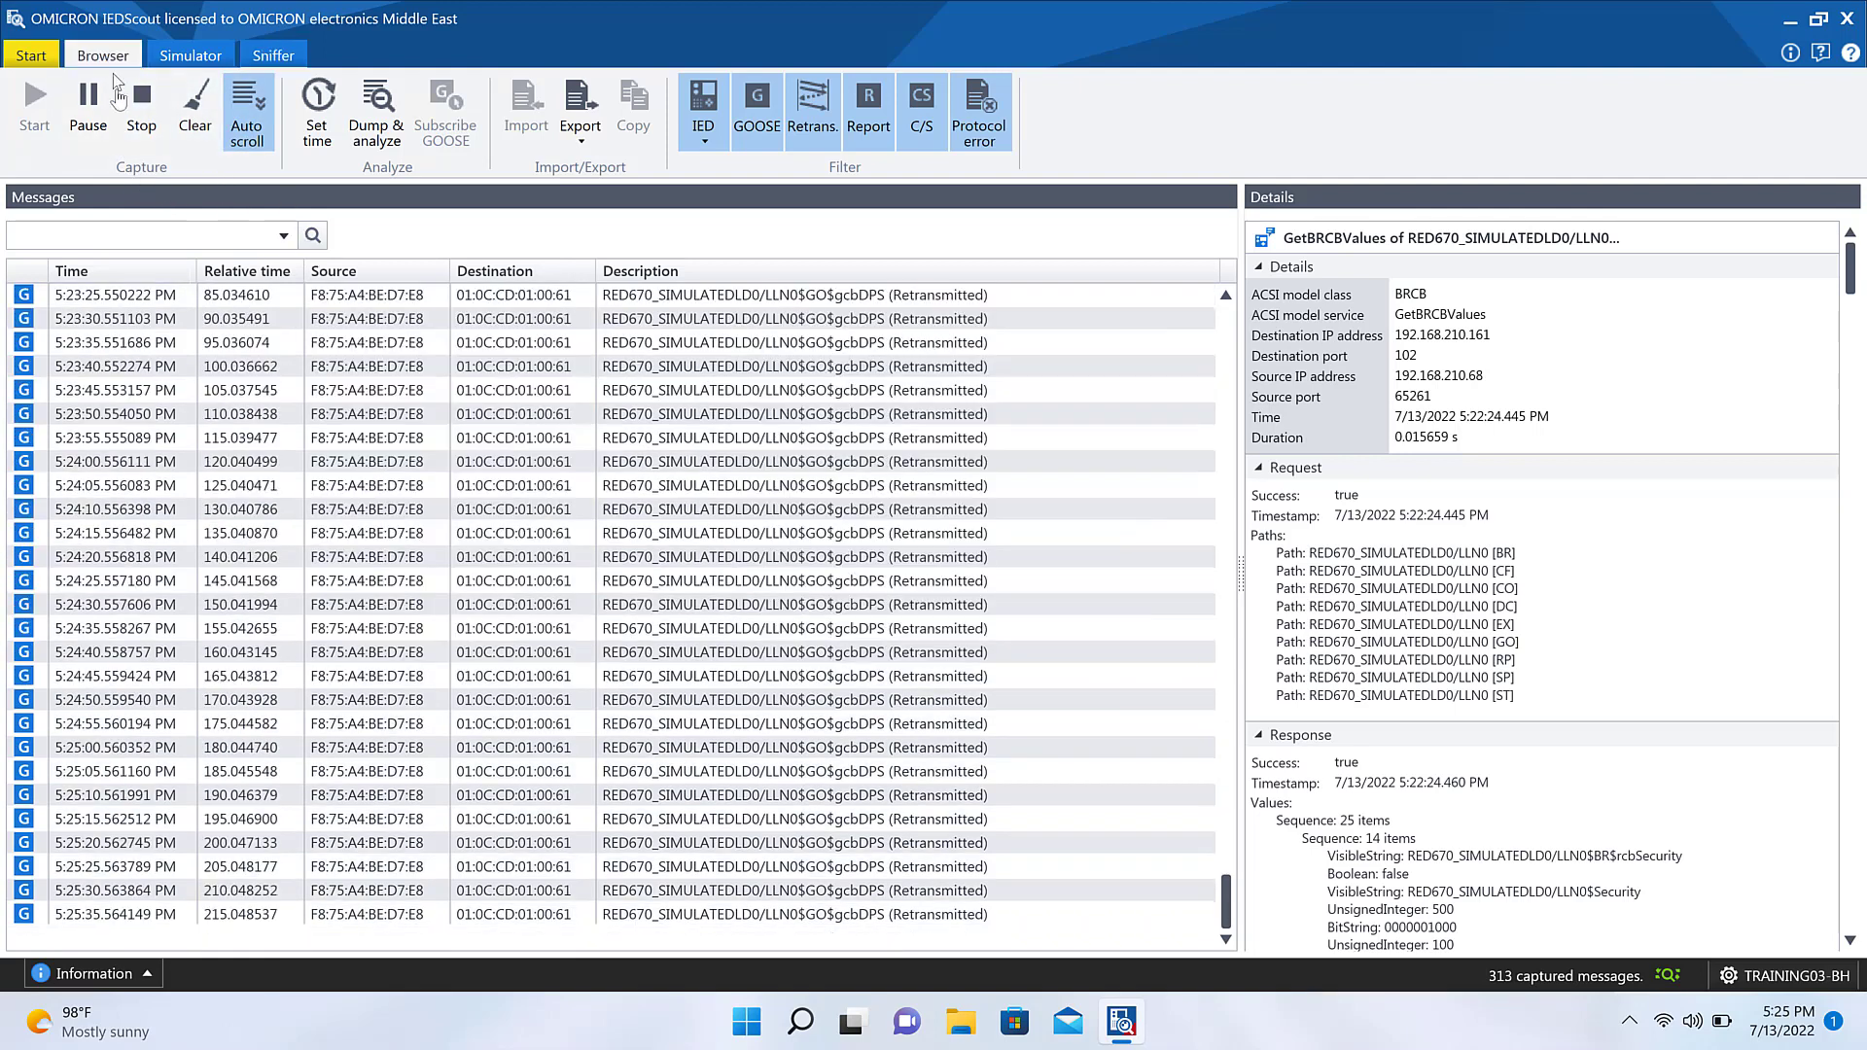
pyautogui.click(24, 436)
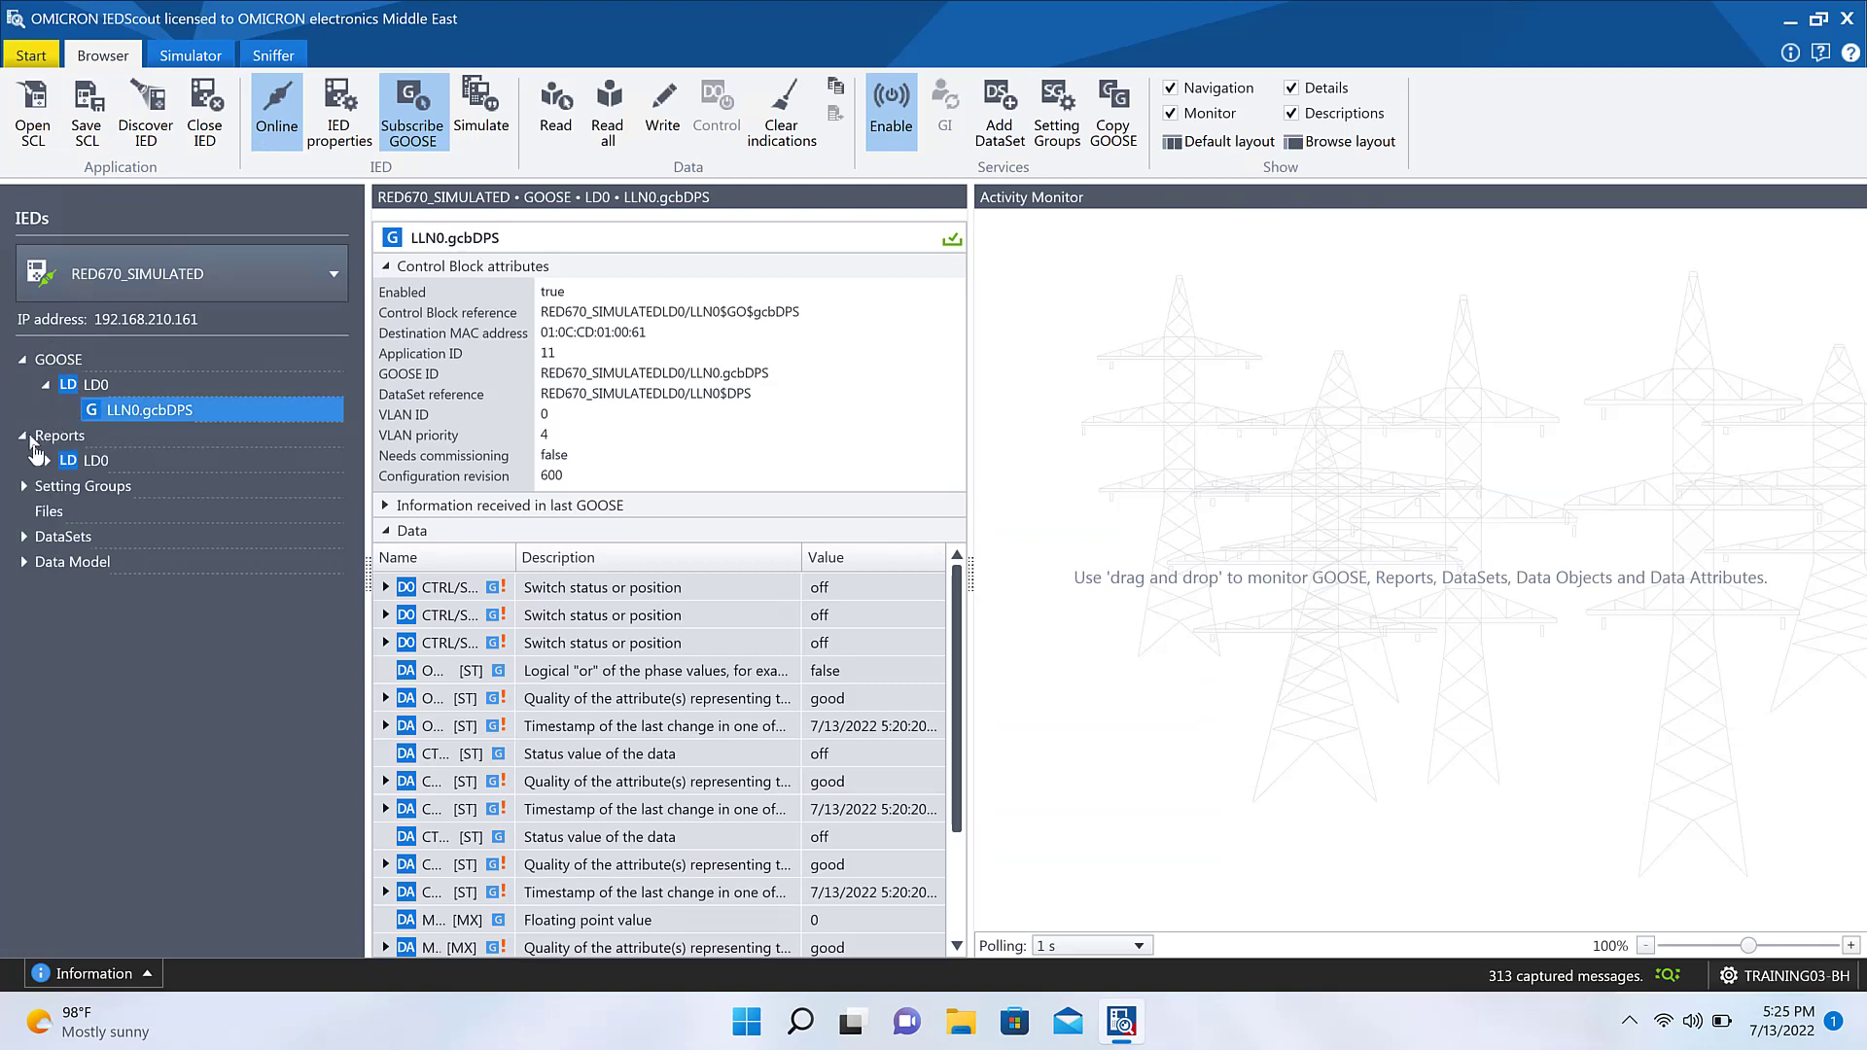
pyautogui.click(46, 460)
pyautogui.click(69, 487)
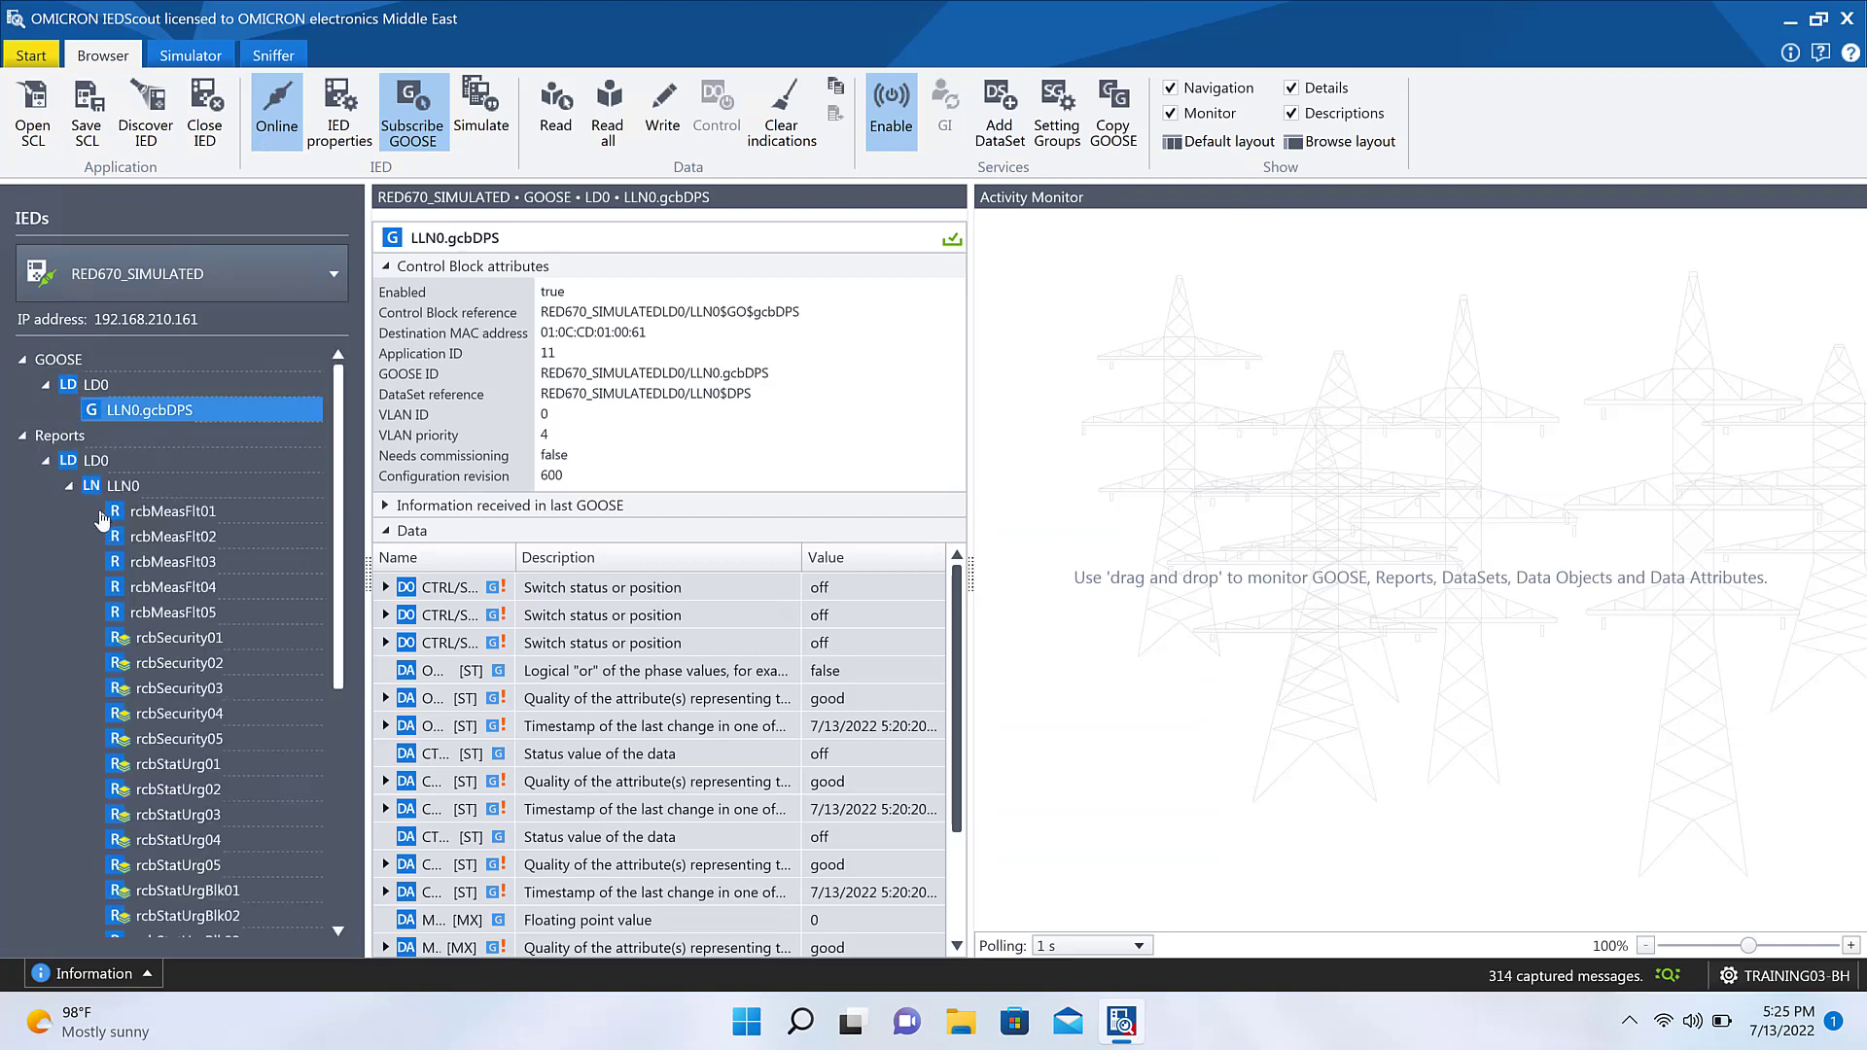
pyautogui.click(165, 512)
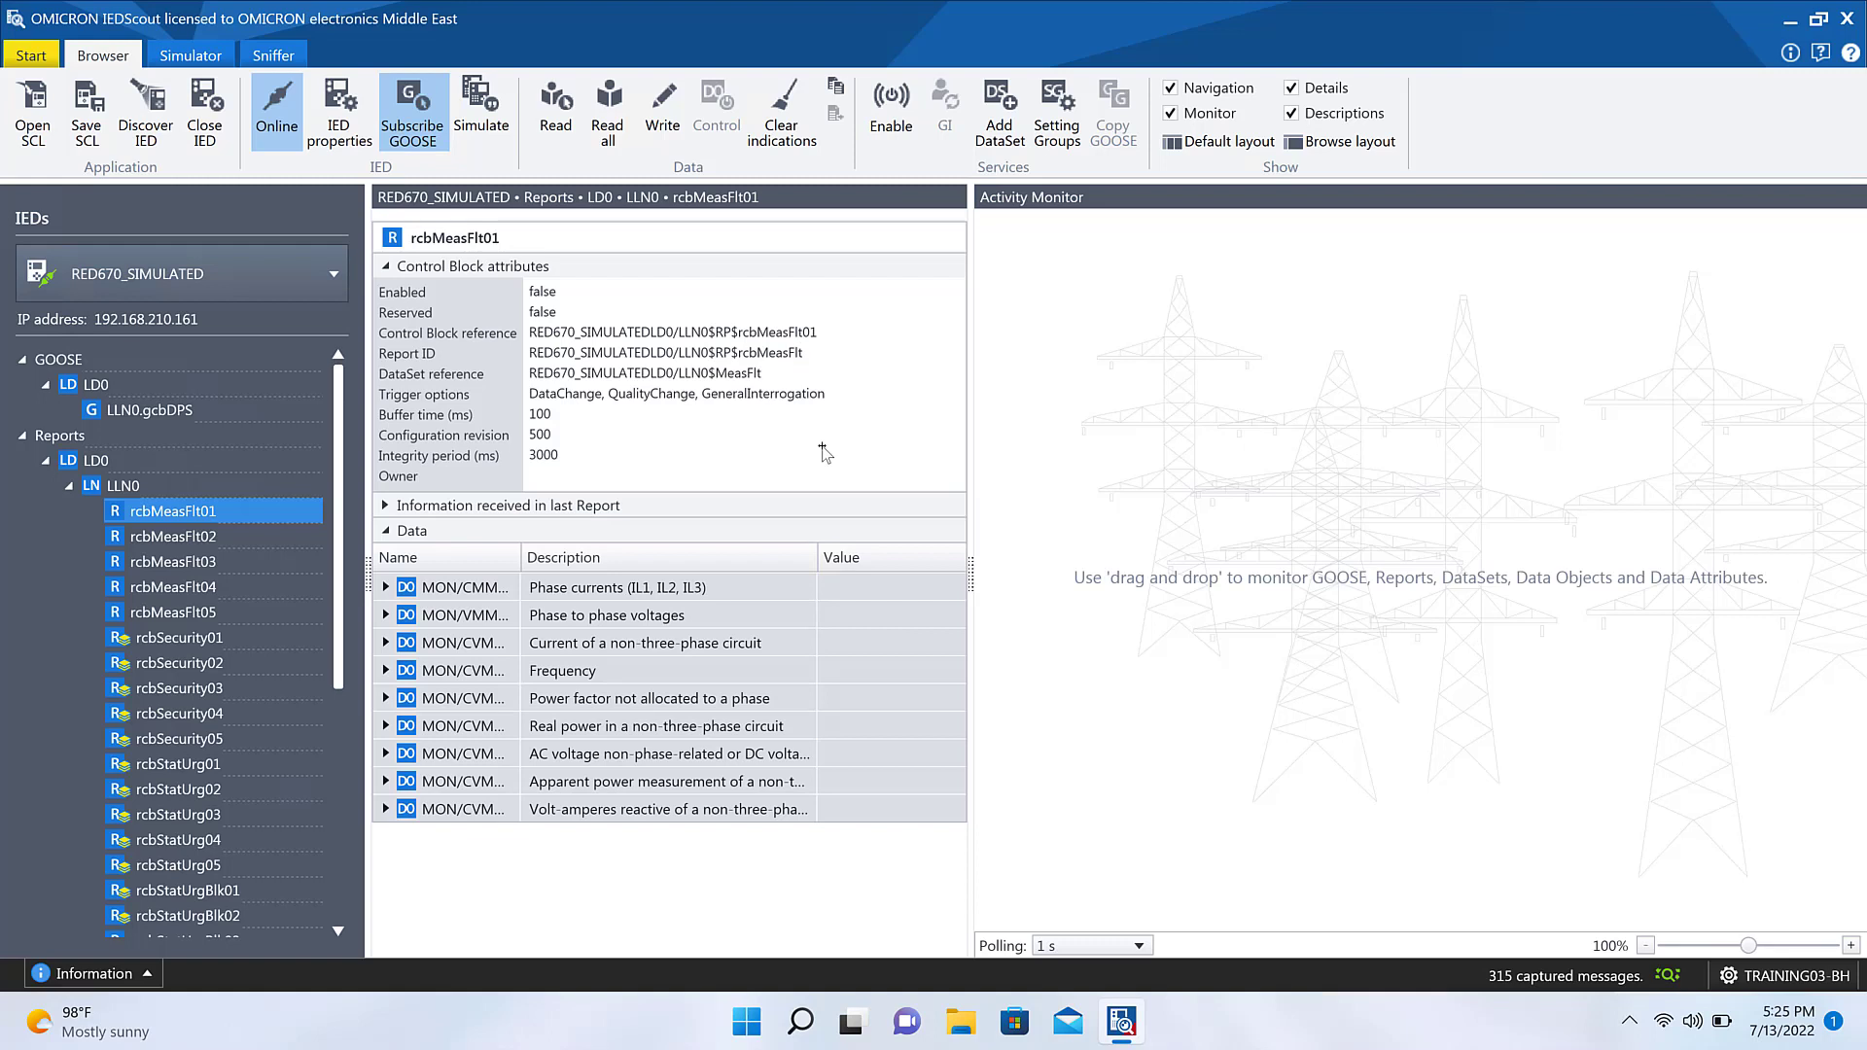
pyautogui.click(892, 109)
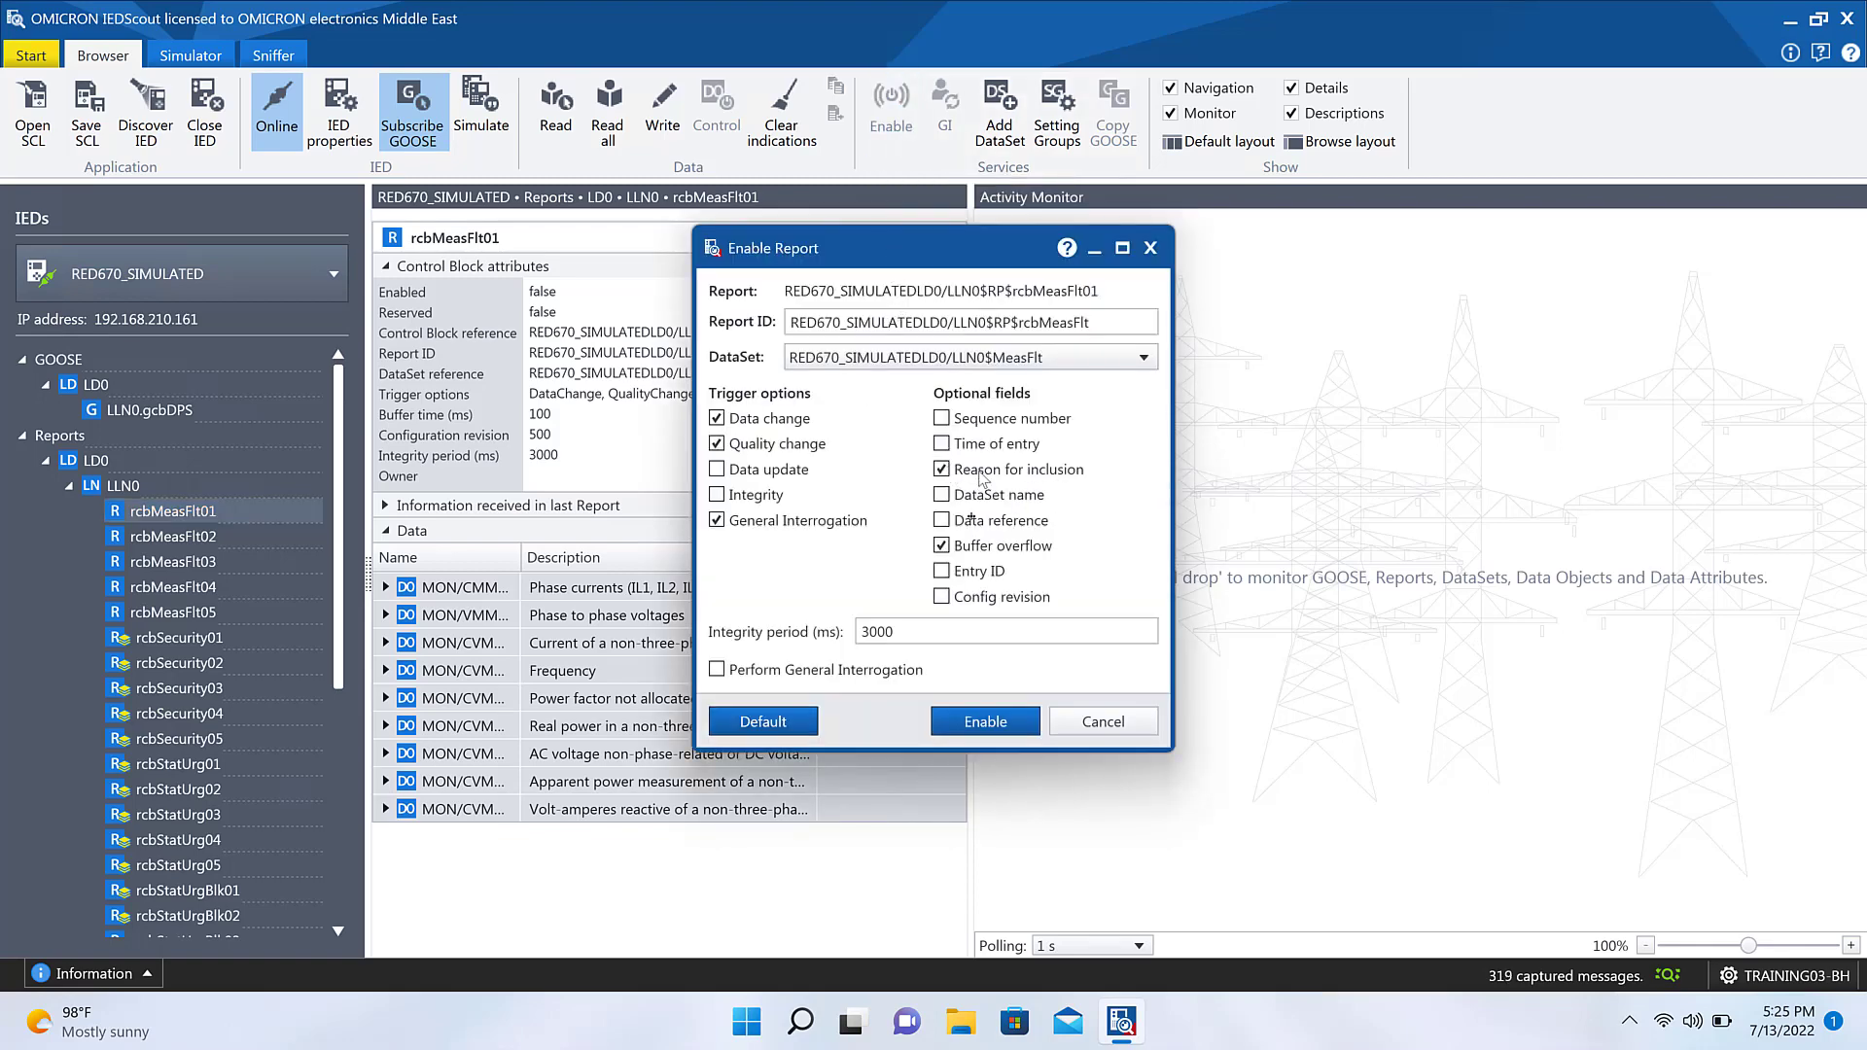
pyautogui.click(984, 722)
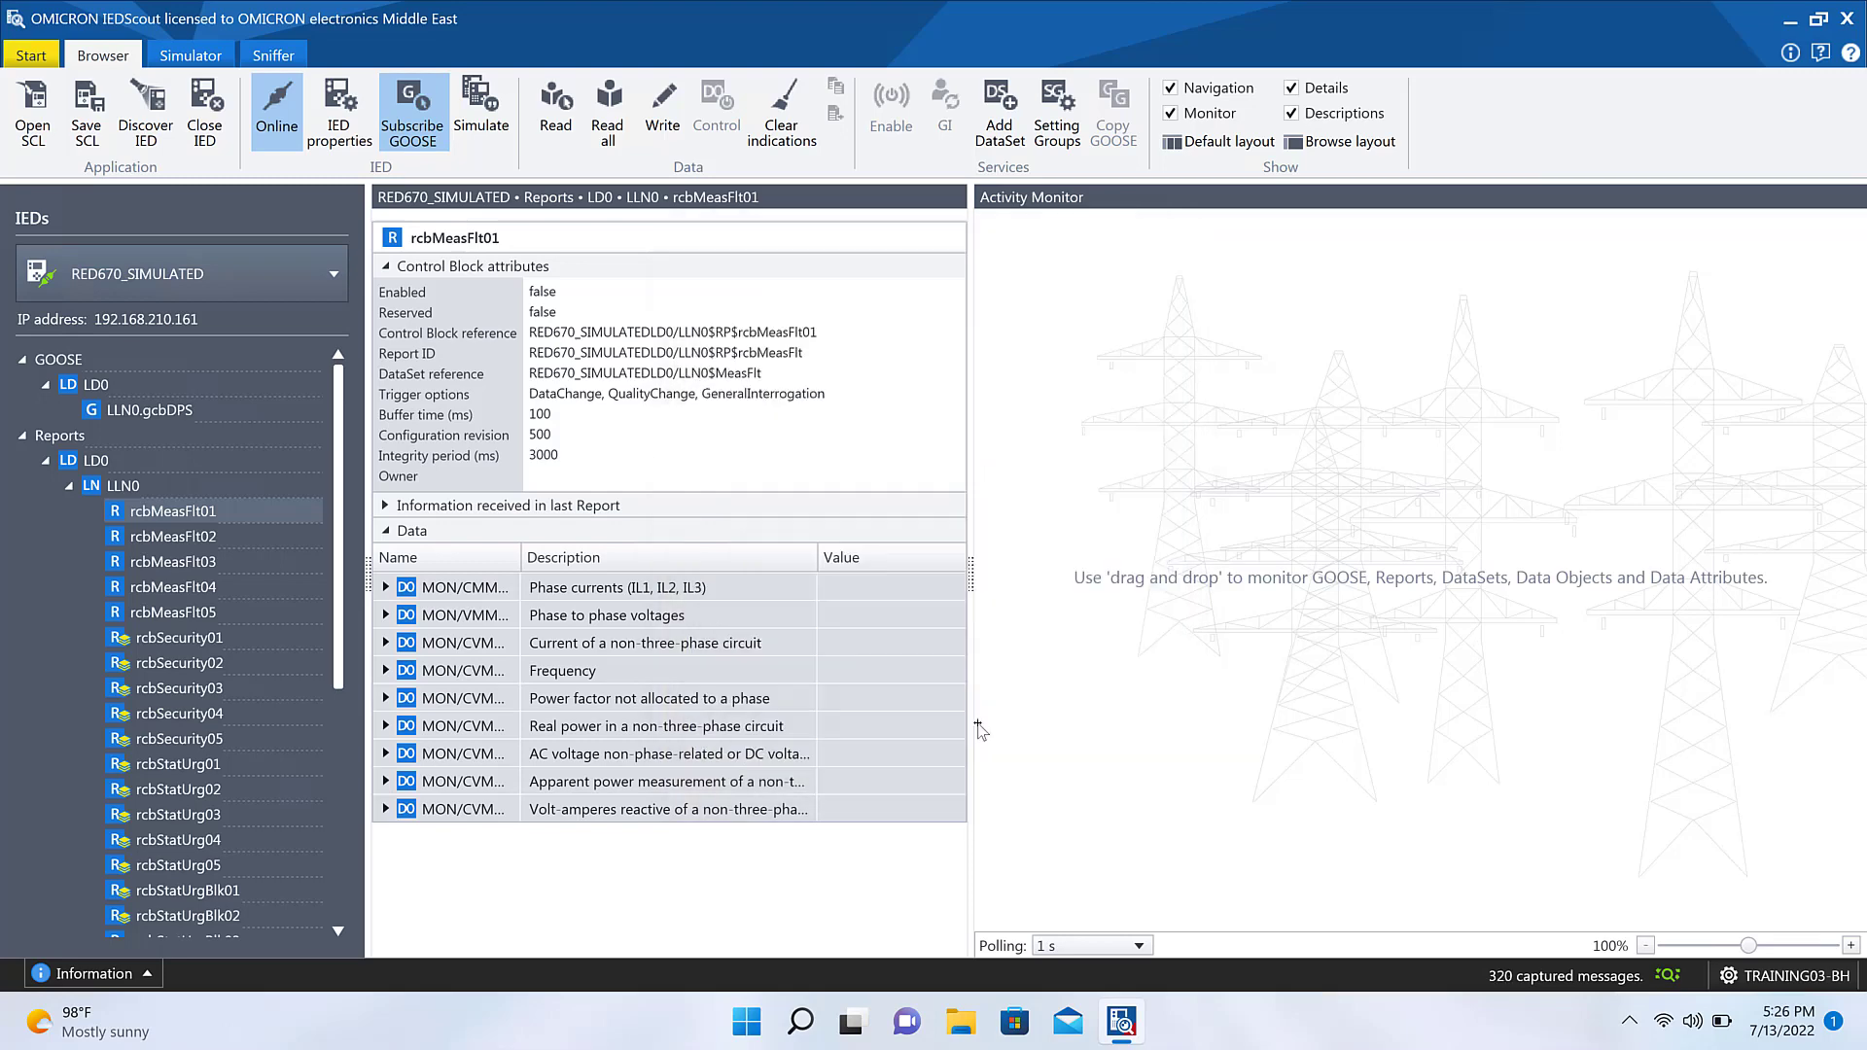
pyautogui.click(947, 128)
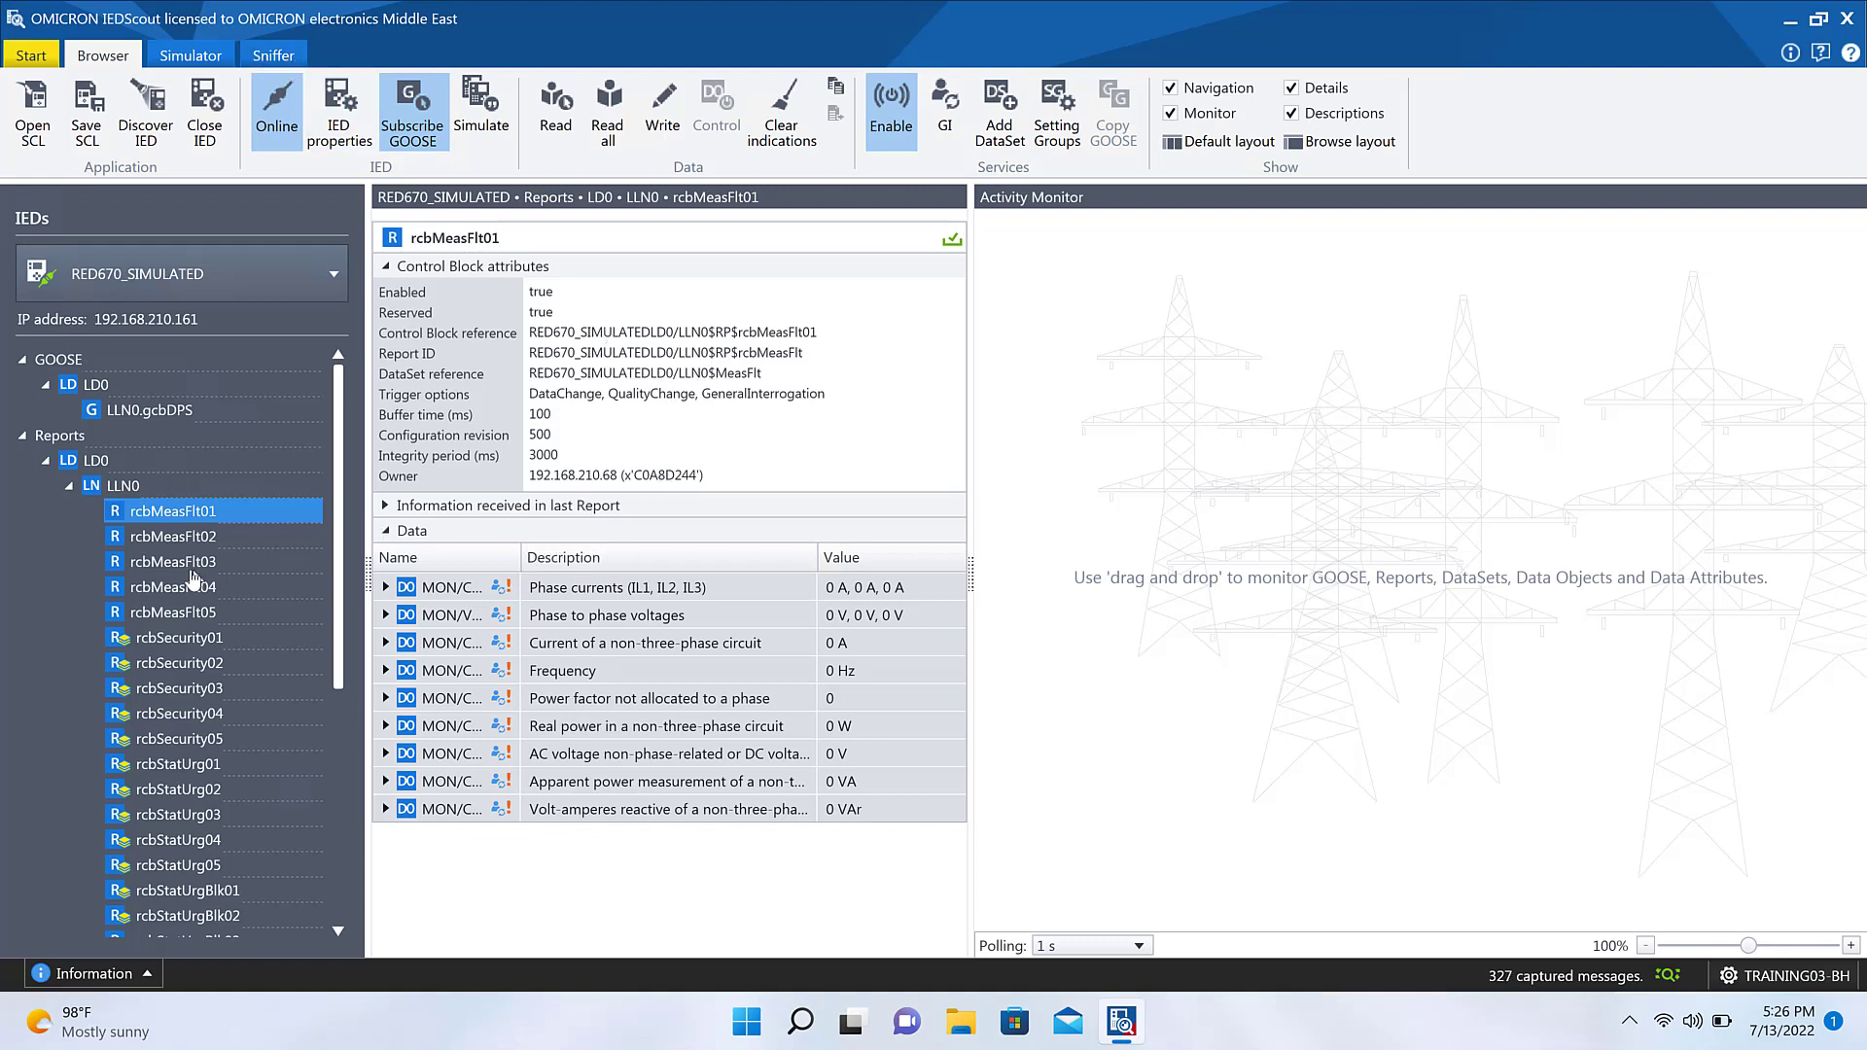
# Step: Enable the buffered report rcbSecurity01 with reason for inclusion and a general interrogation
pyautogui.click(195, 644)
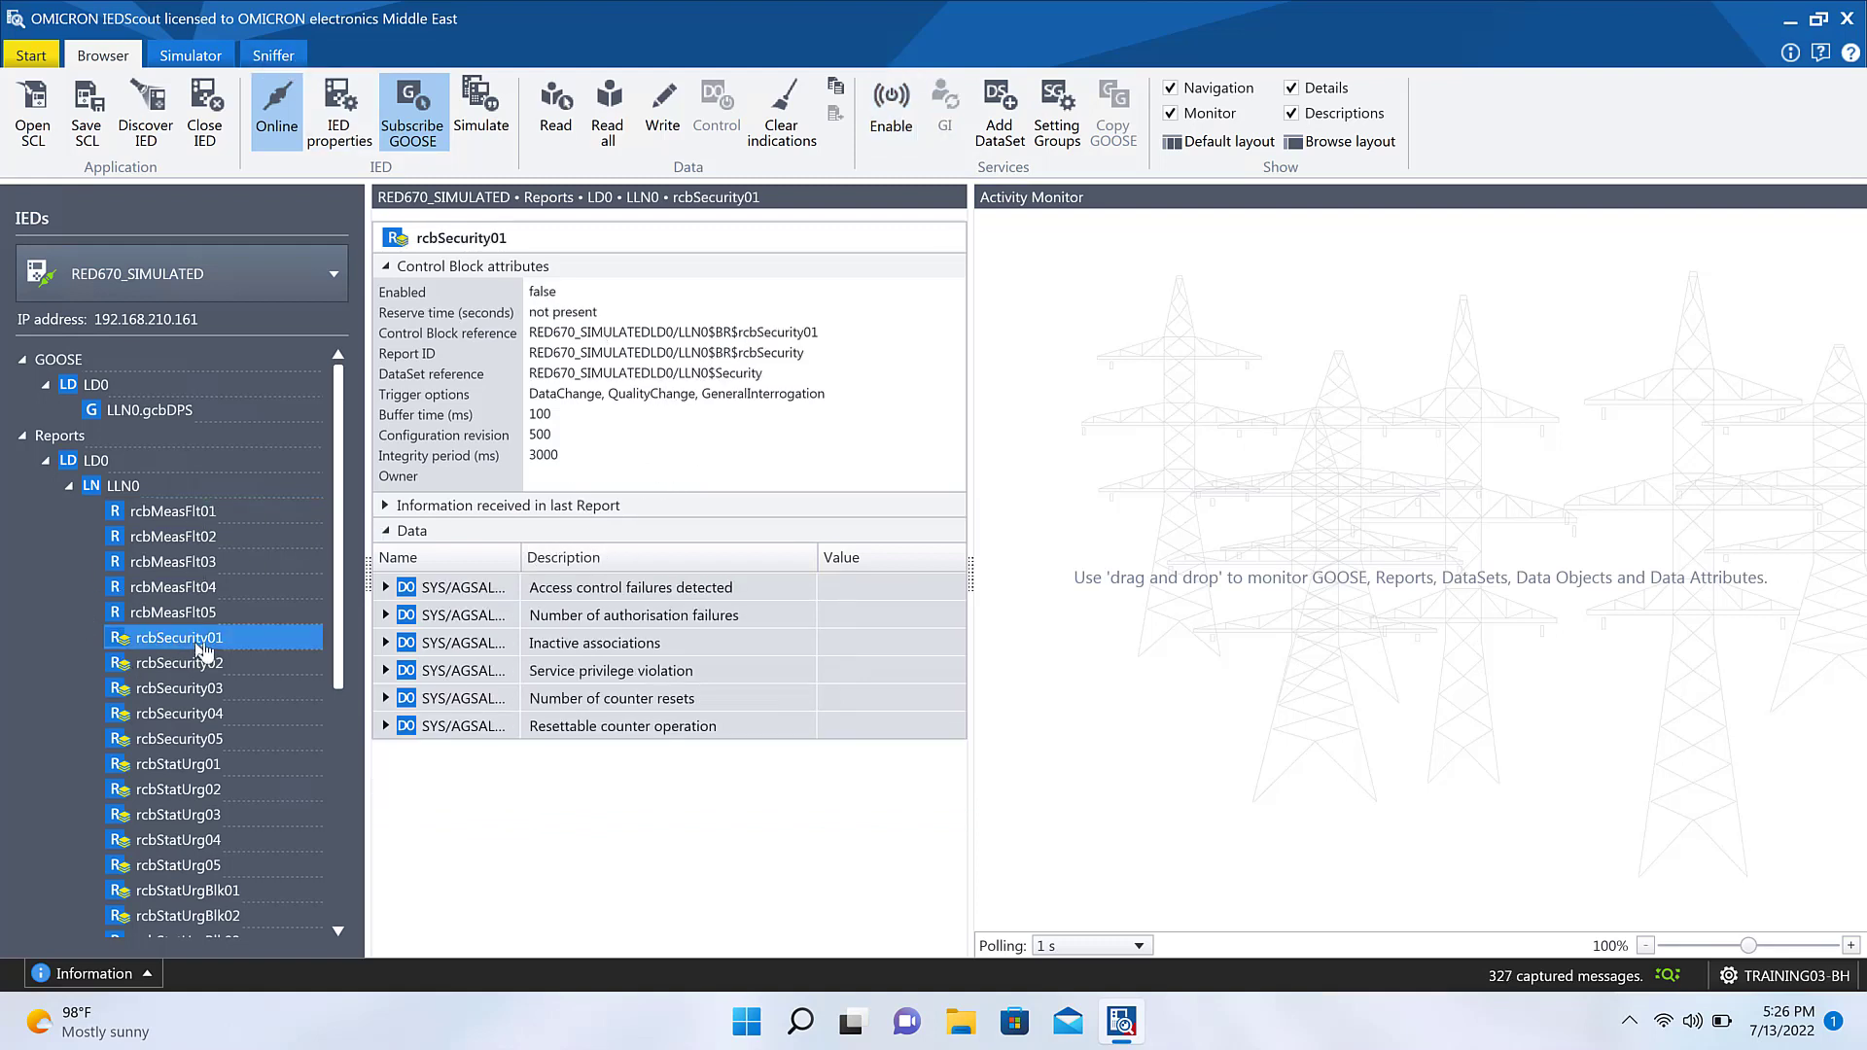
pyautogui.click(884, 127)
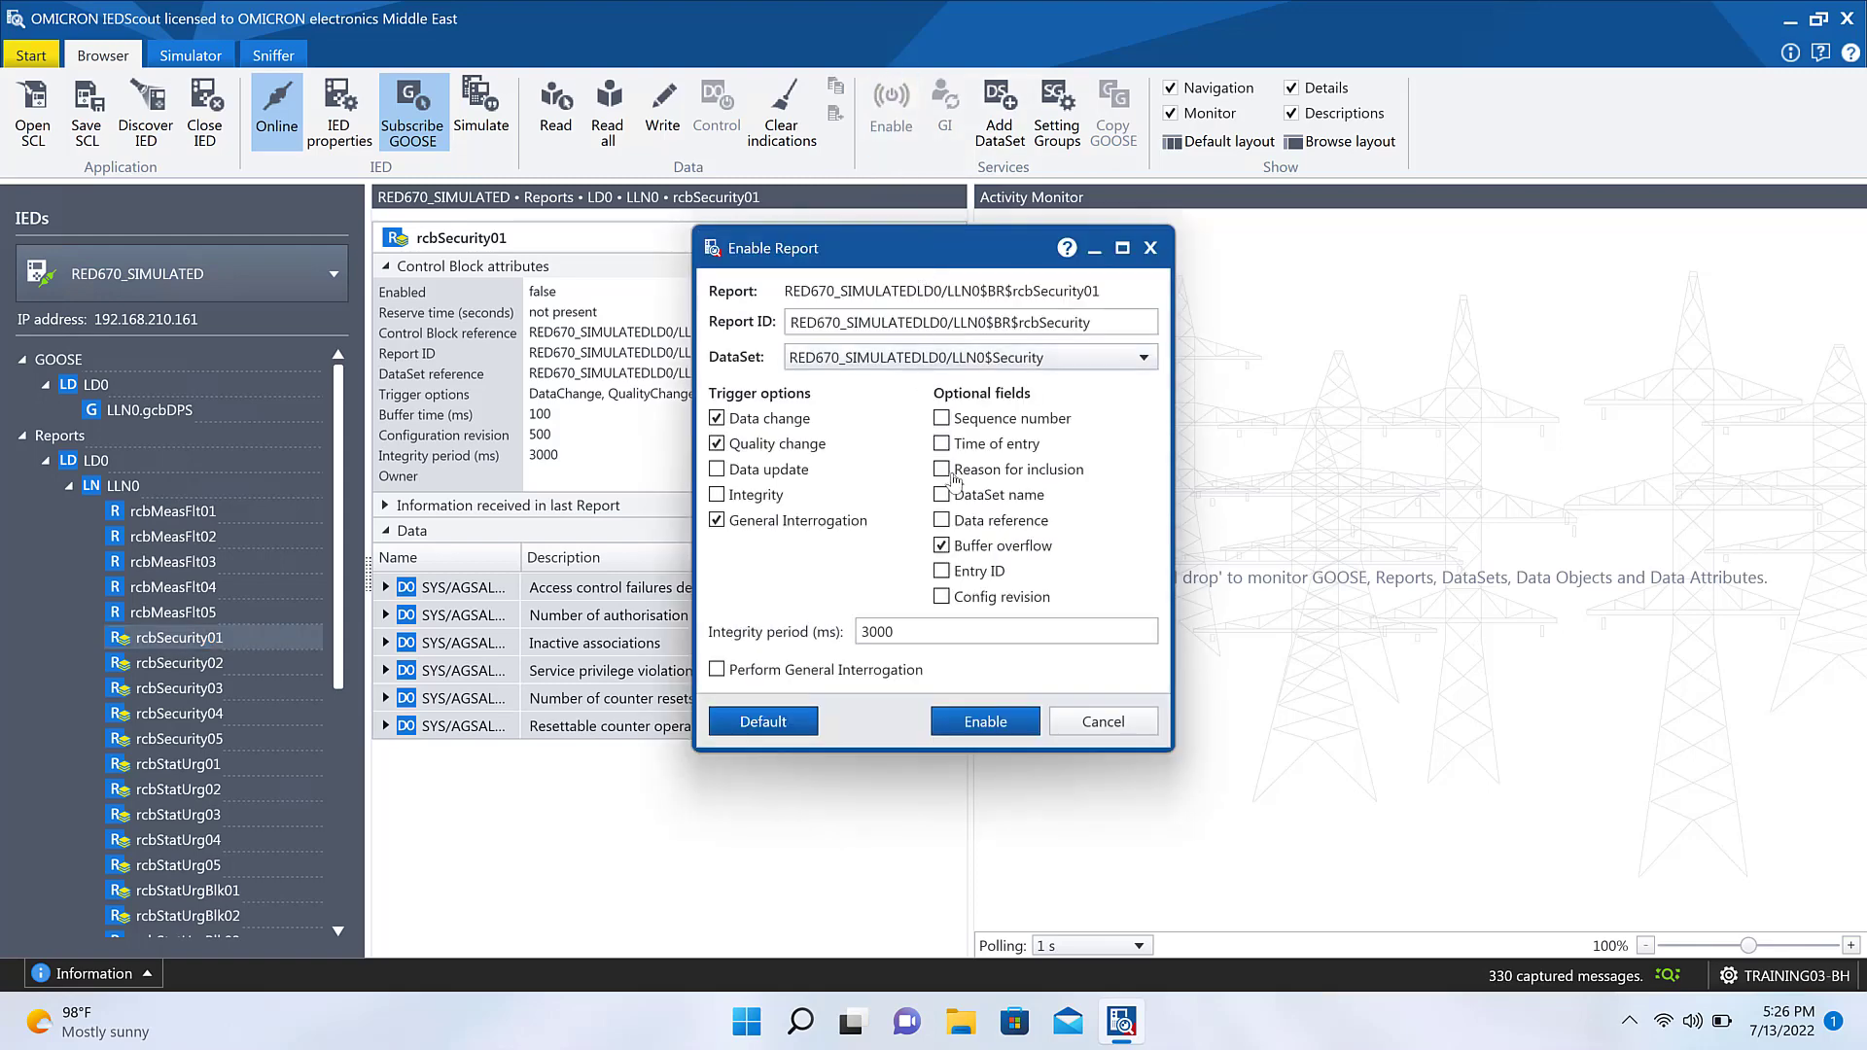
pyautogui.click(943, 471)
pyautogui.click(1001, 729)
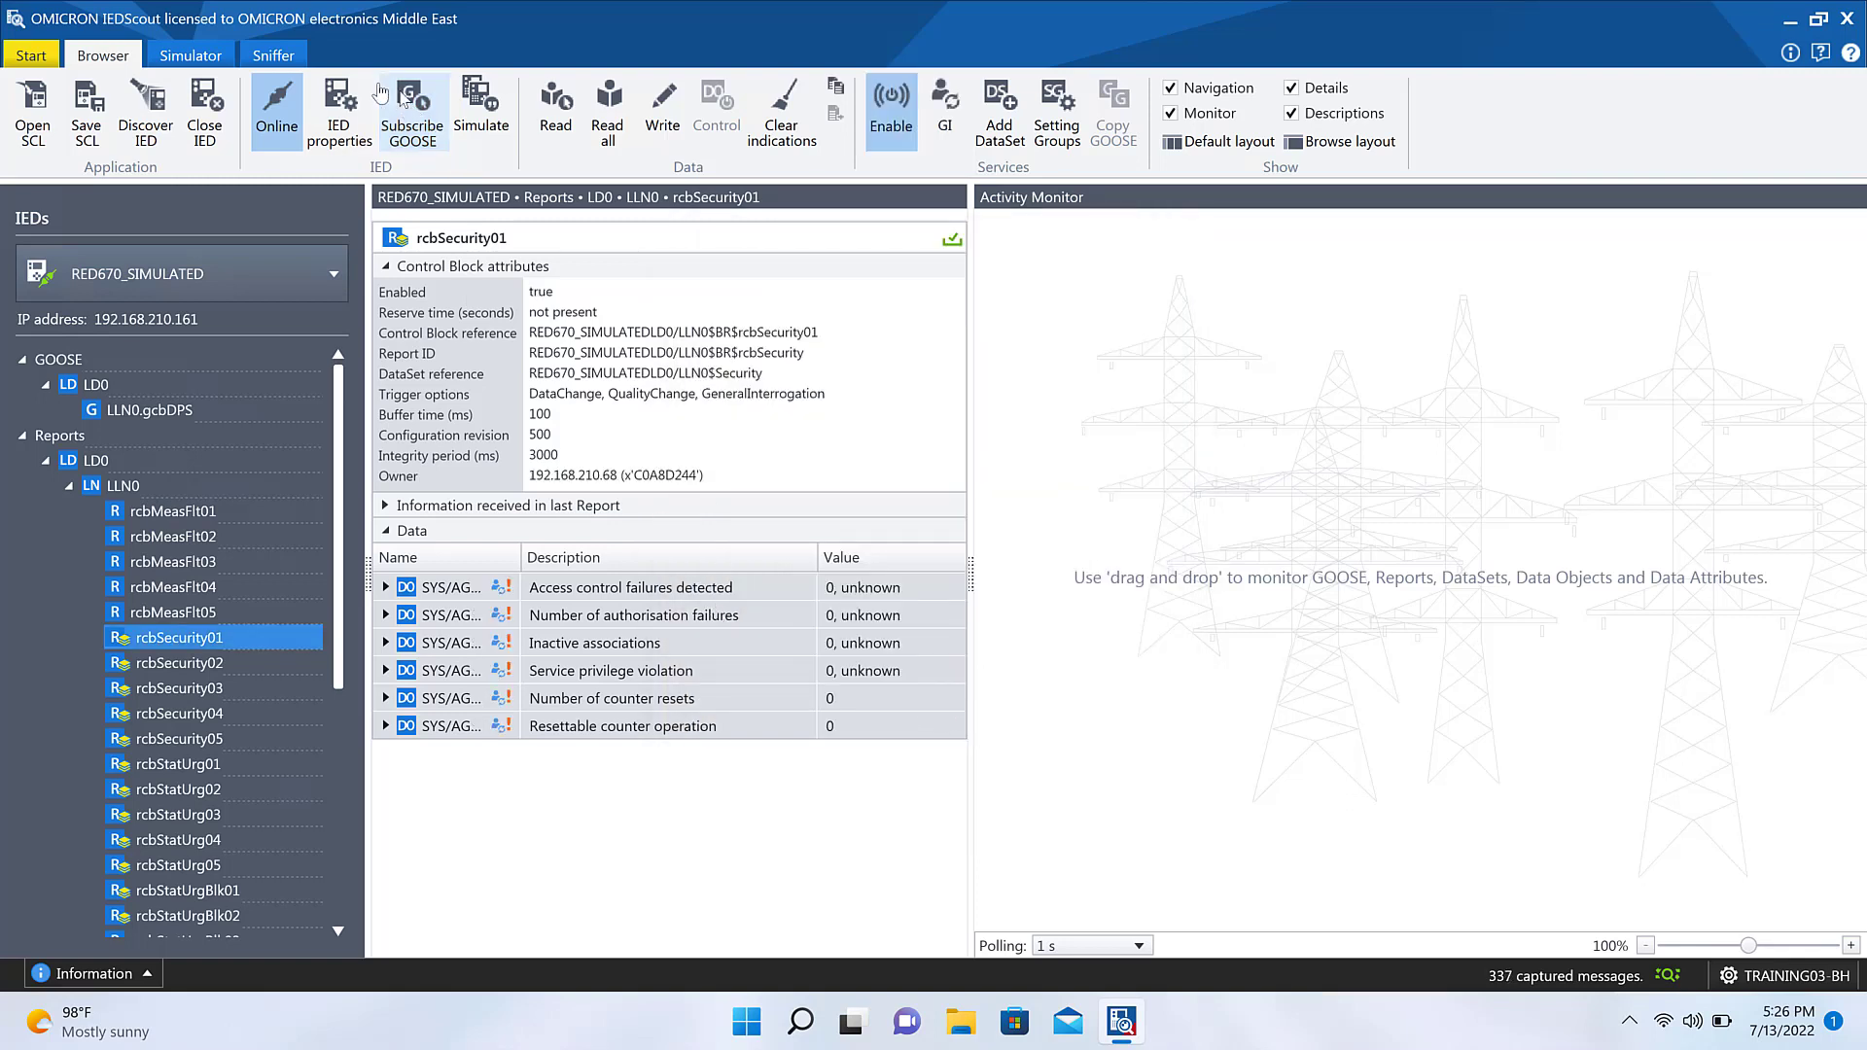
# Step: Check the captured messages for the enabled reports and look through the remaining report control blocks of LLN0
pyautogui.click(274, 56)
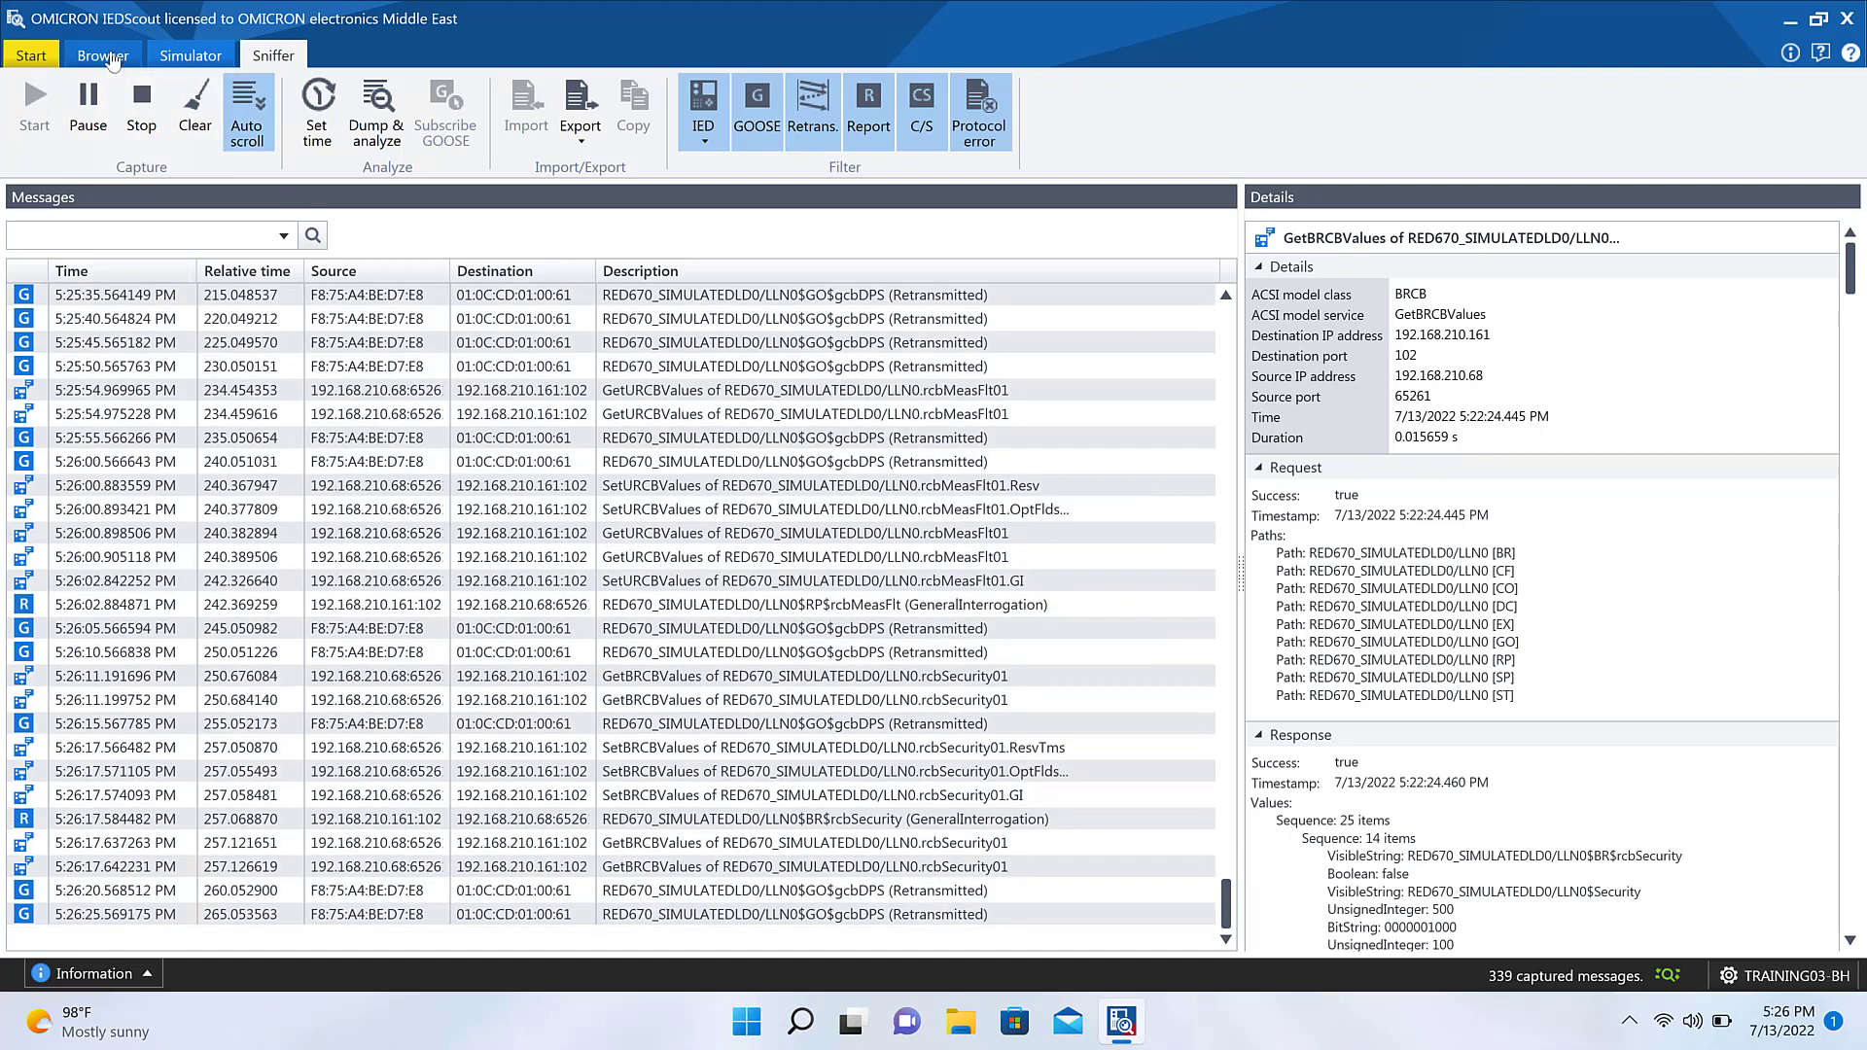
pyautogui.click(109, 56)
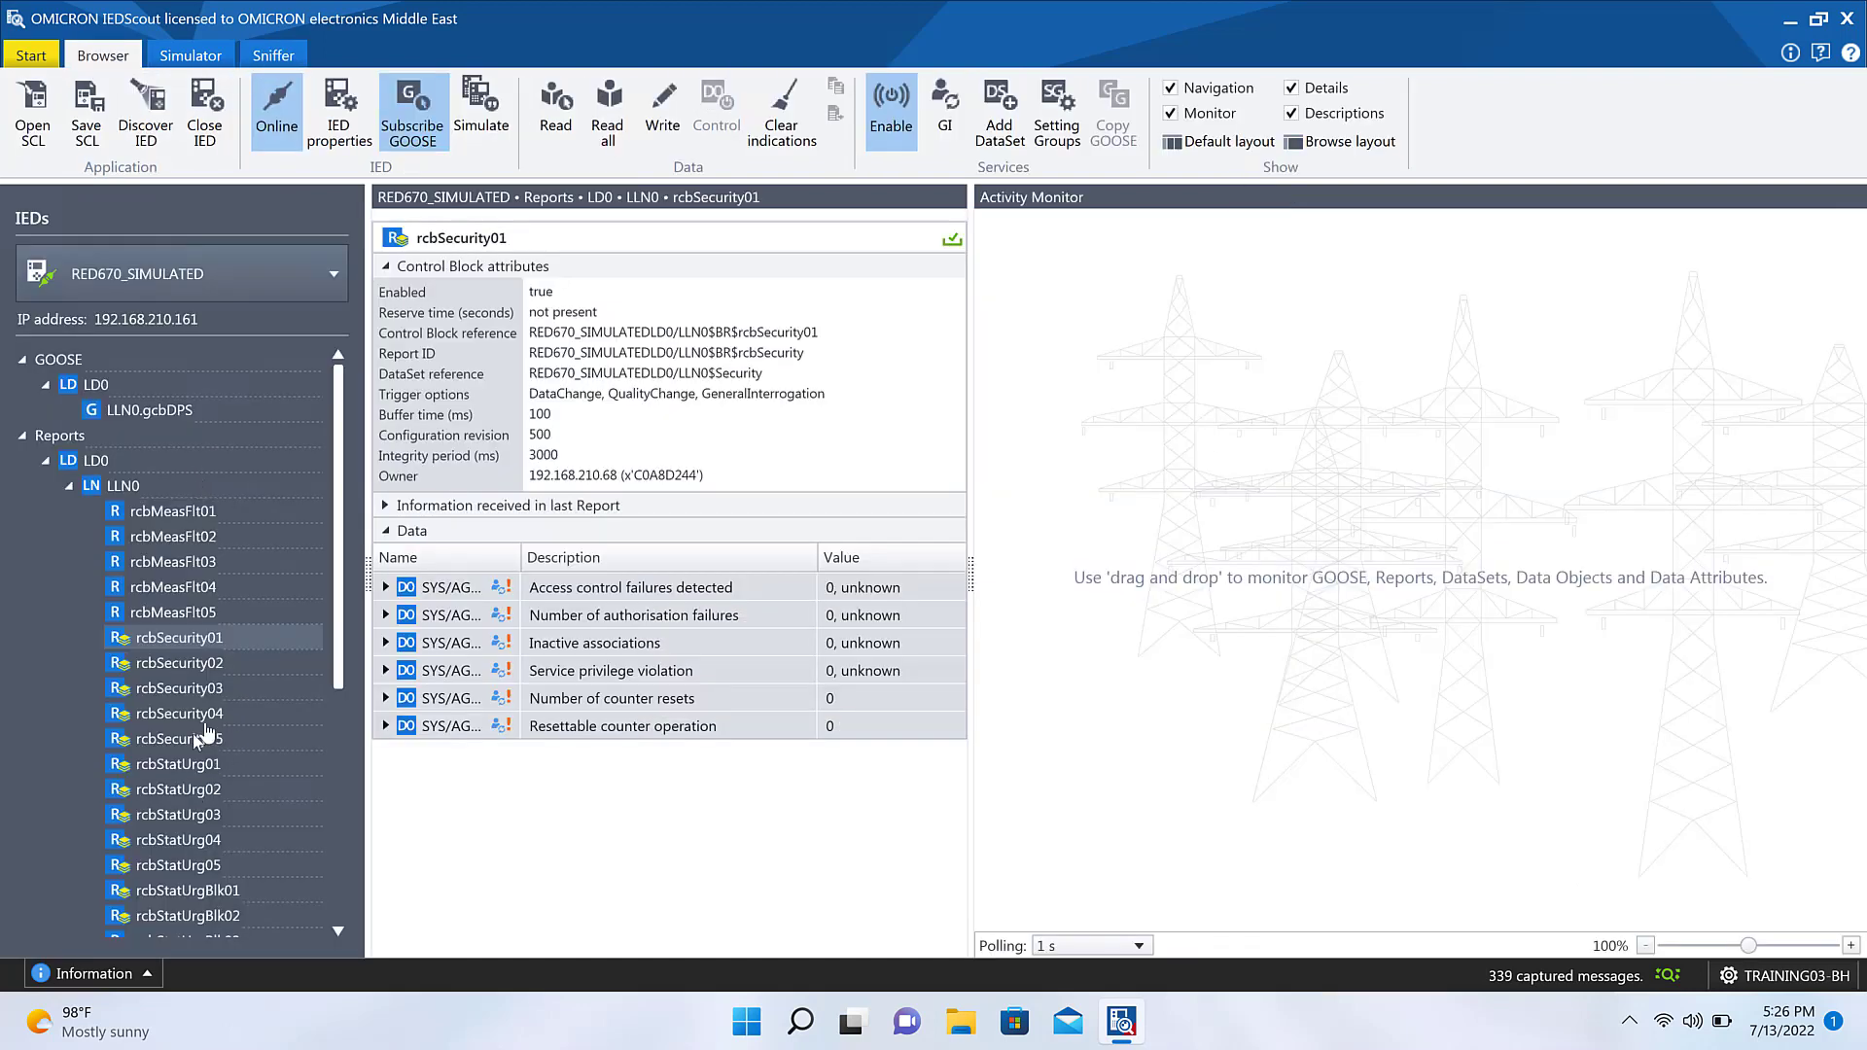
pyautogui.scroll(-3, 261, 763)
pyautogui.scroll(-3, 264, 793)
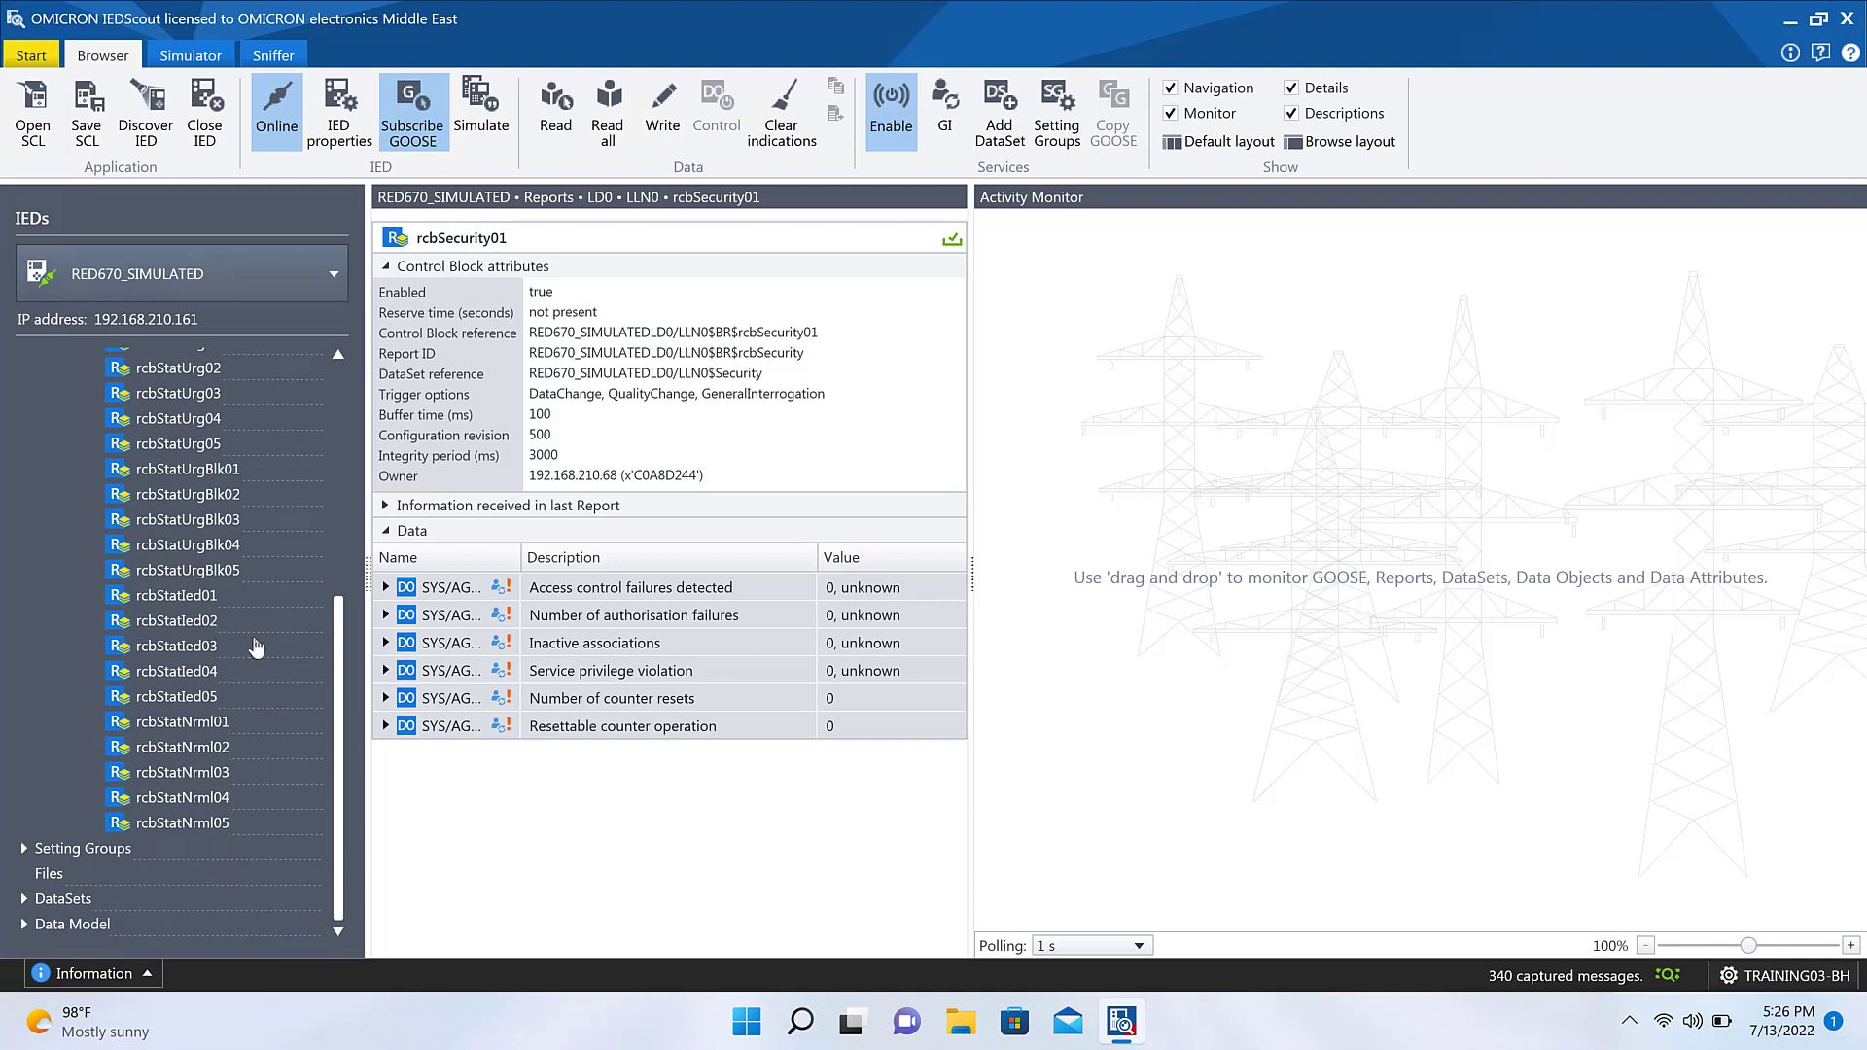
pyautogui.scroll(7, 243, 506)
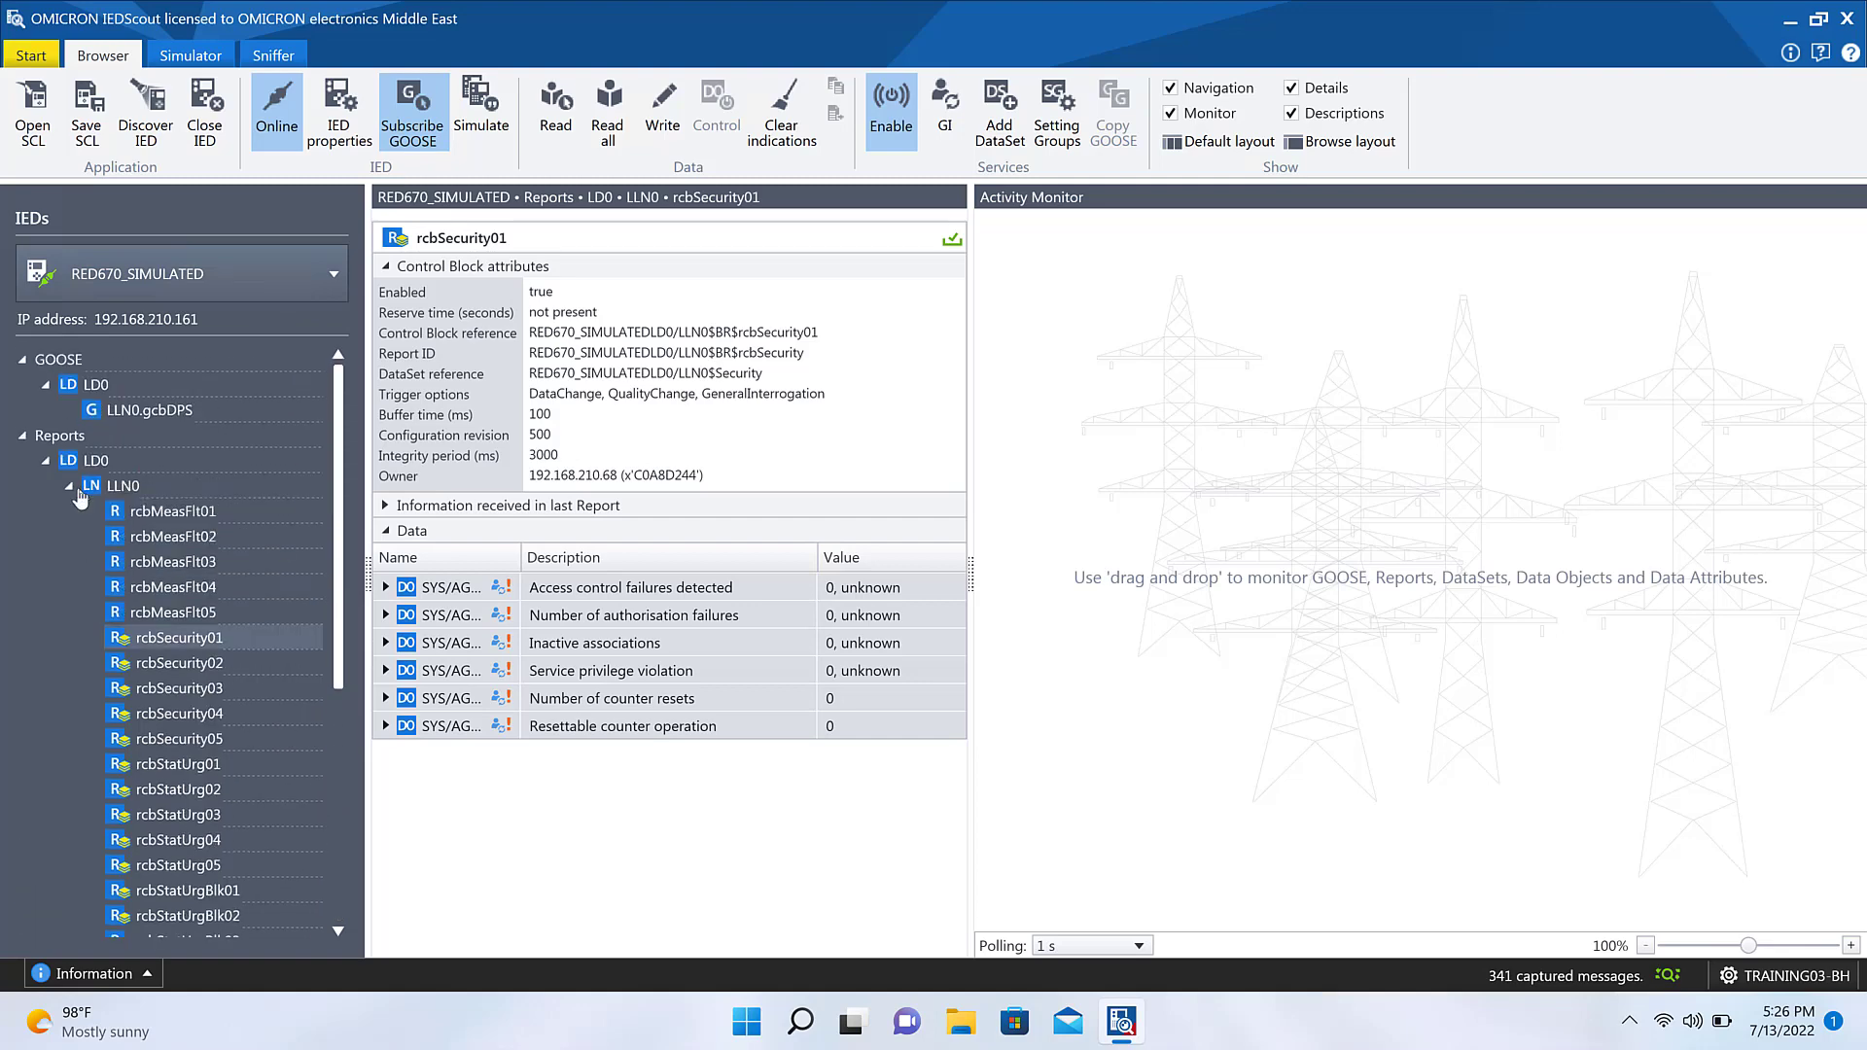
# Step: Collapse the LLN0 reports and display the Pos attributes of switch controller SCSWI4 under CTRL in the data model
pyautogui.click(78, 491)
pyautogui.click(23, 587)
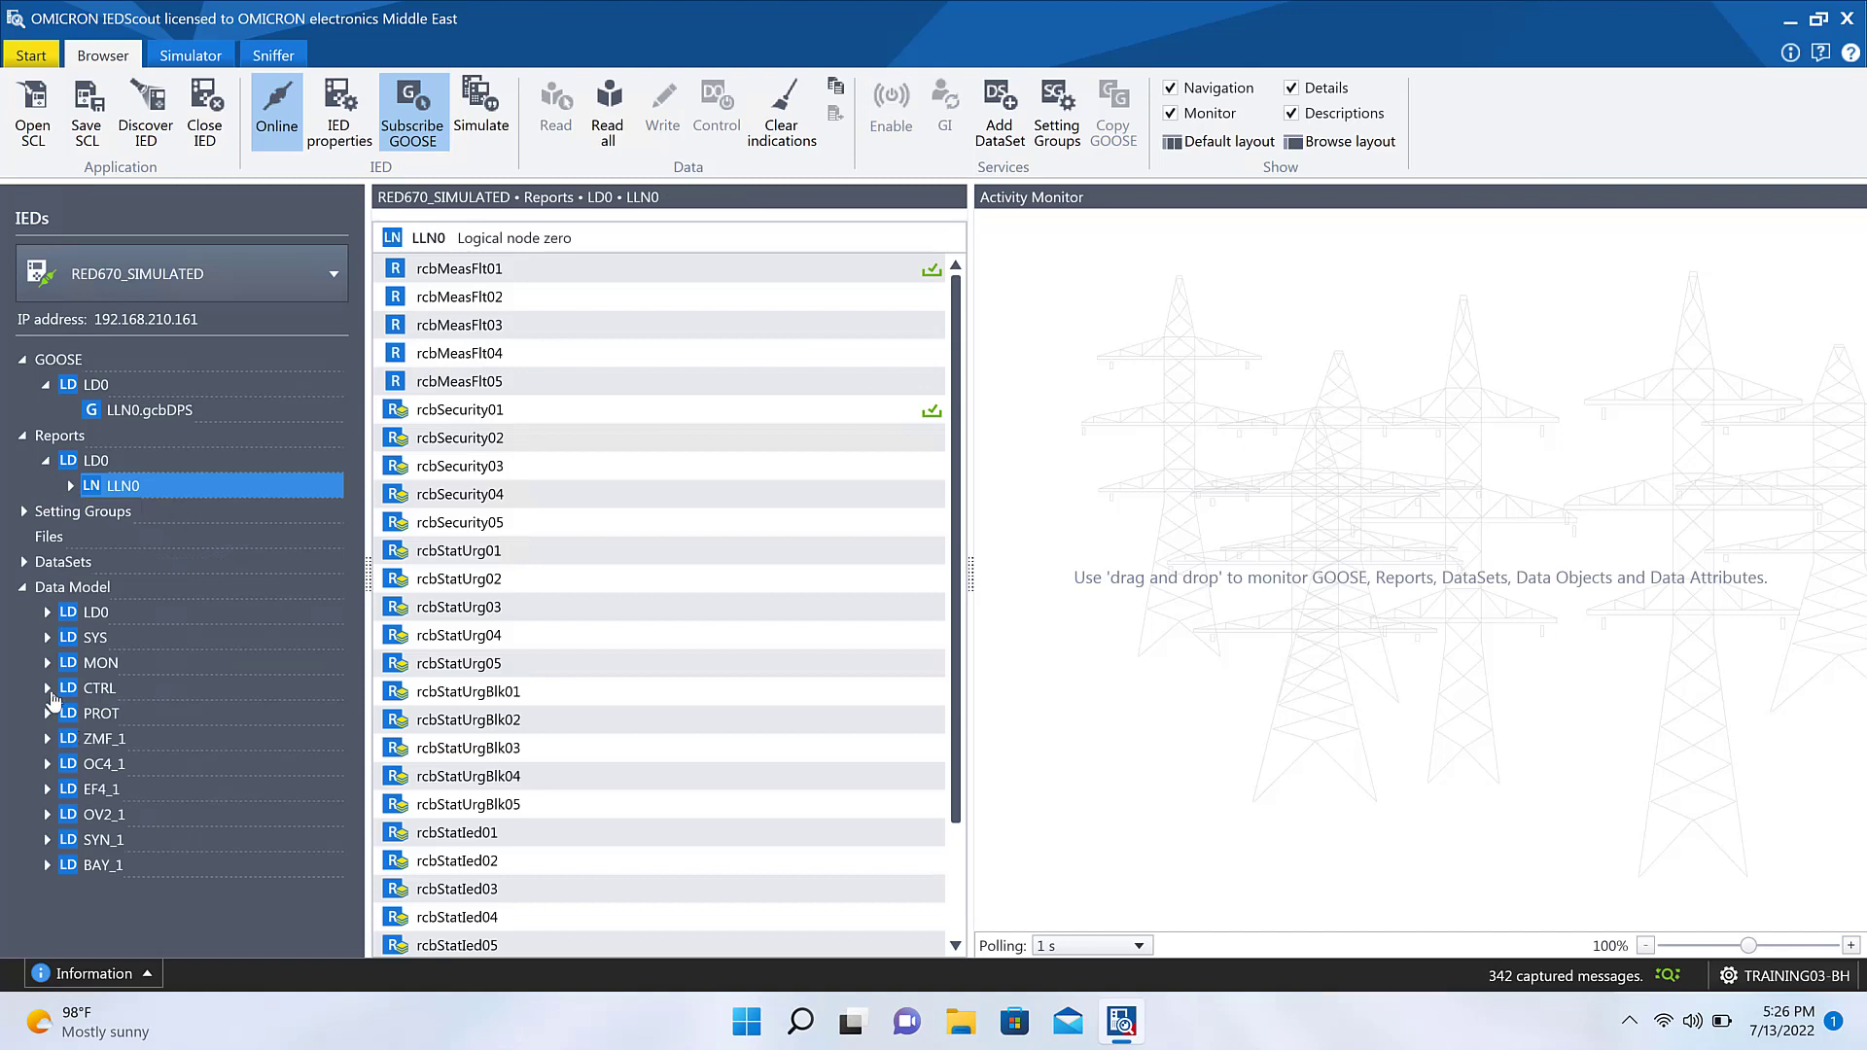
pyautogui.click(47, 689)
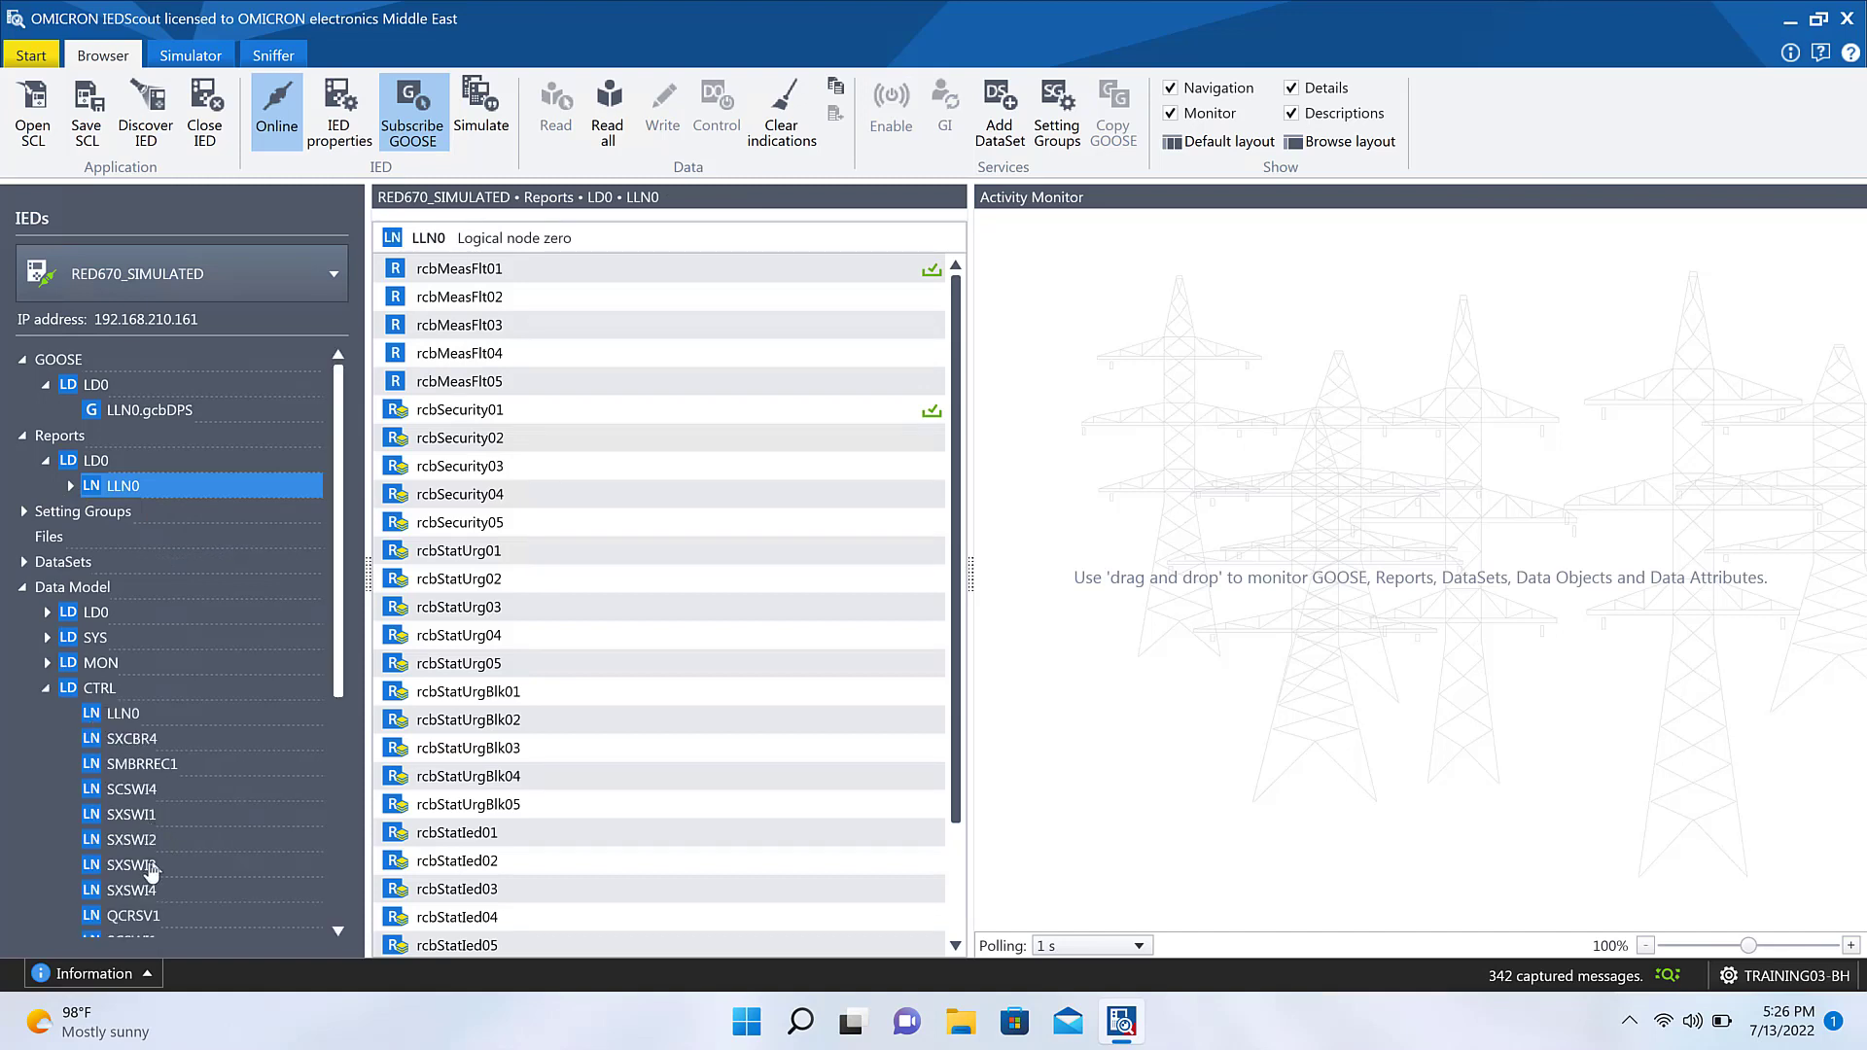
pyautogui.scroll(-2, 169, 903)
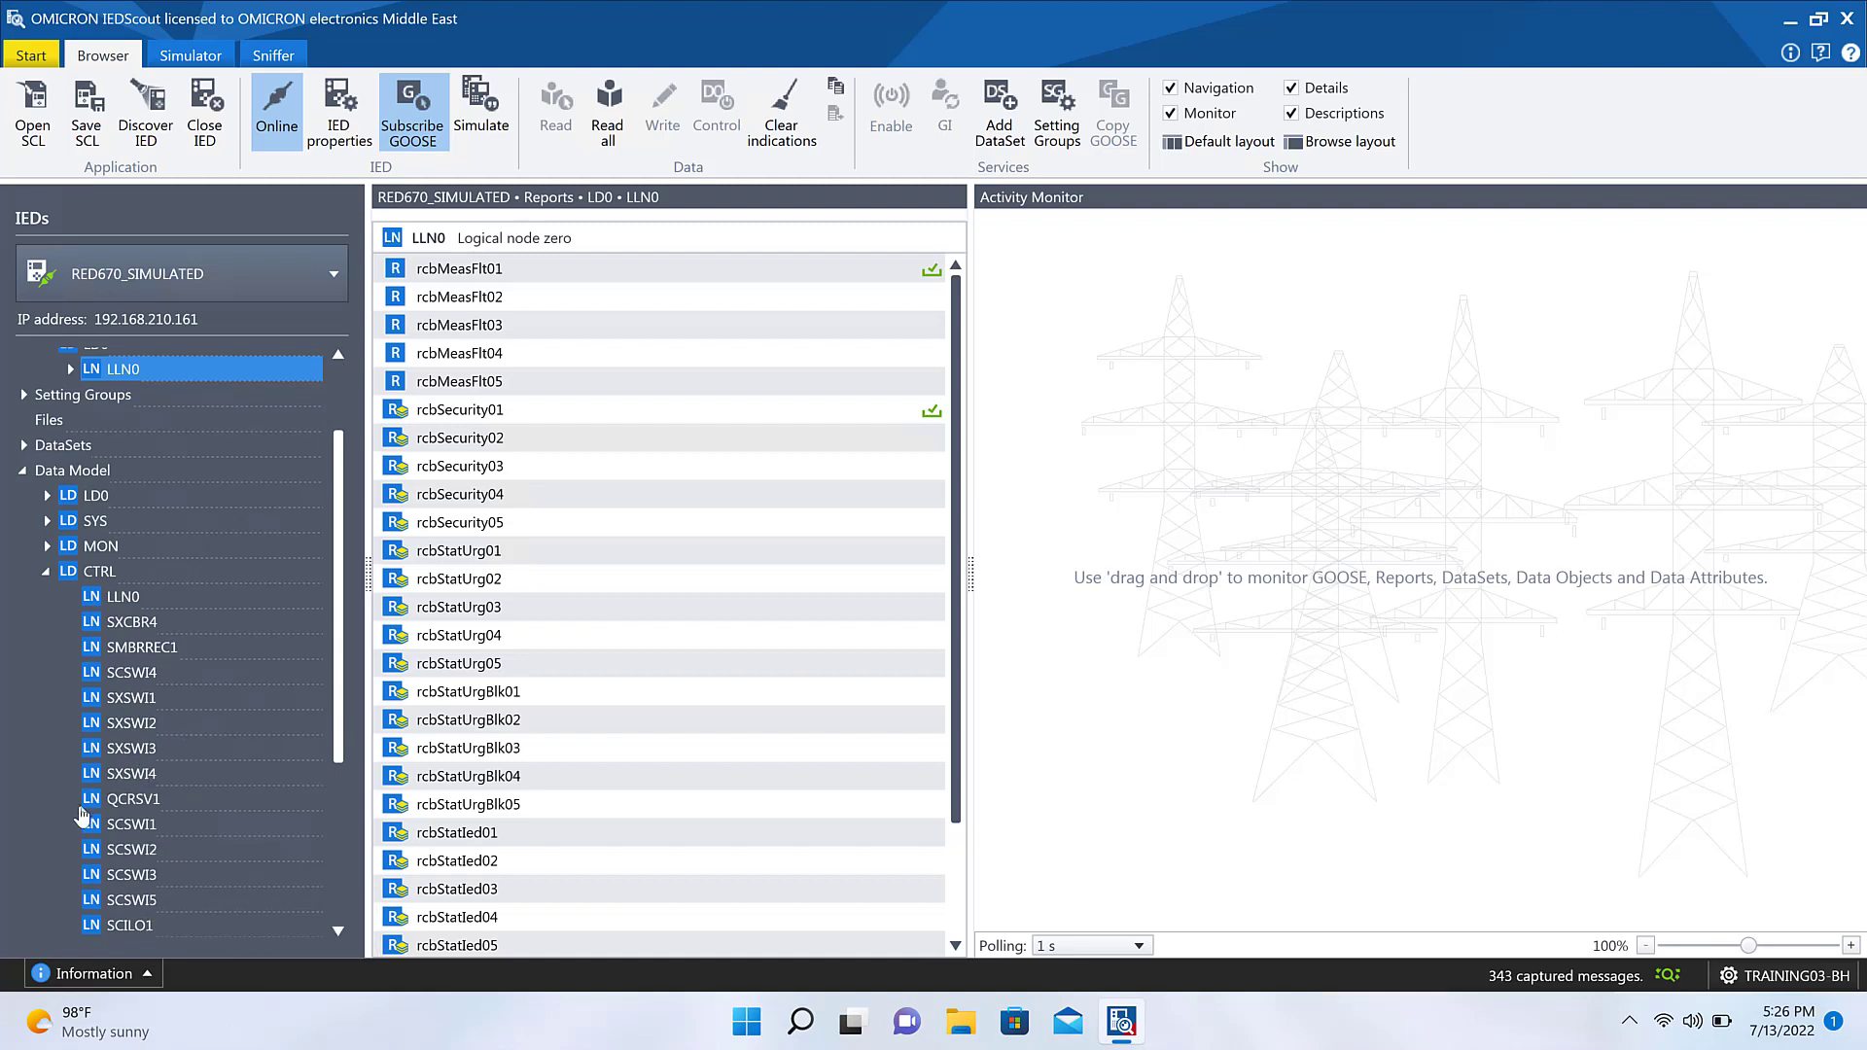
pyautogui.click(131, 672)
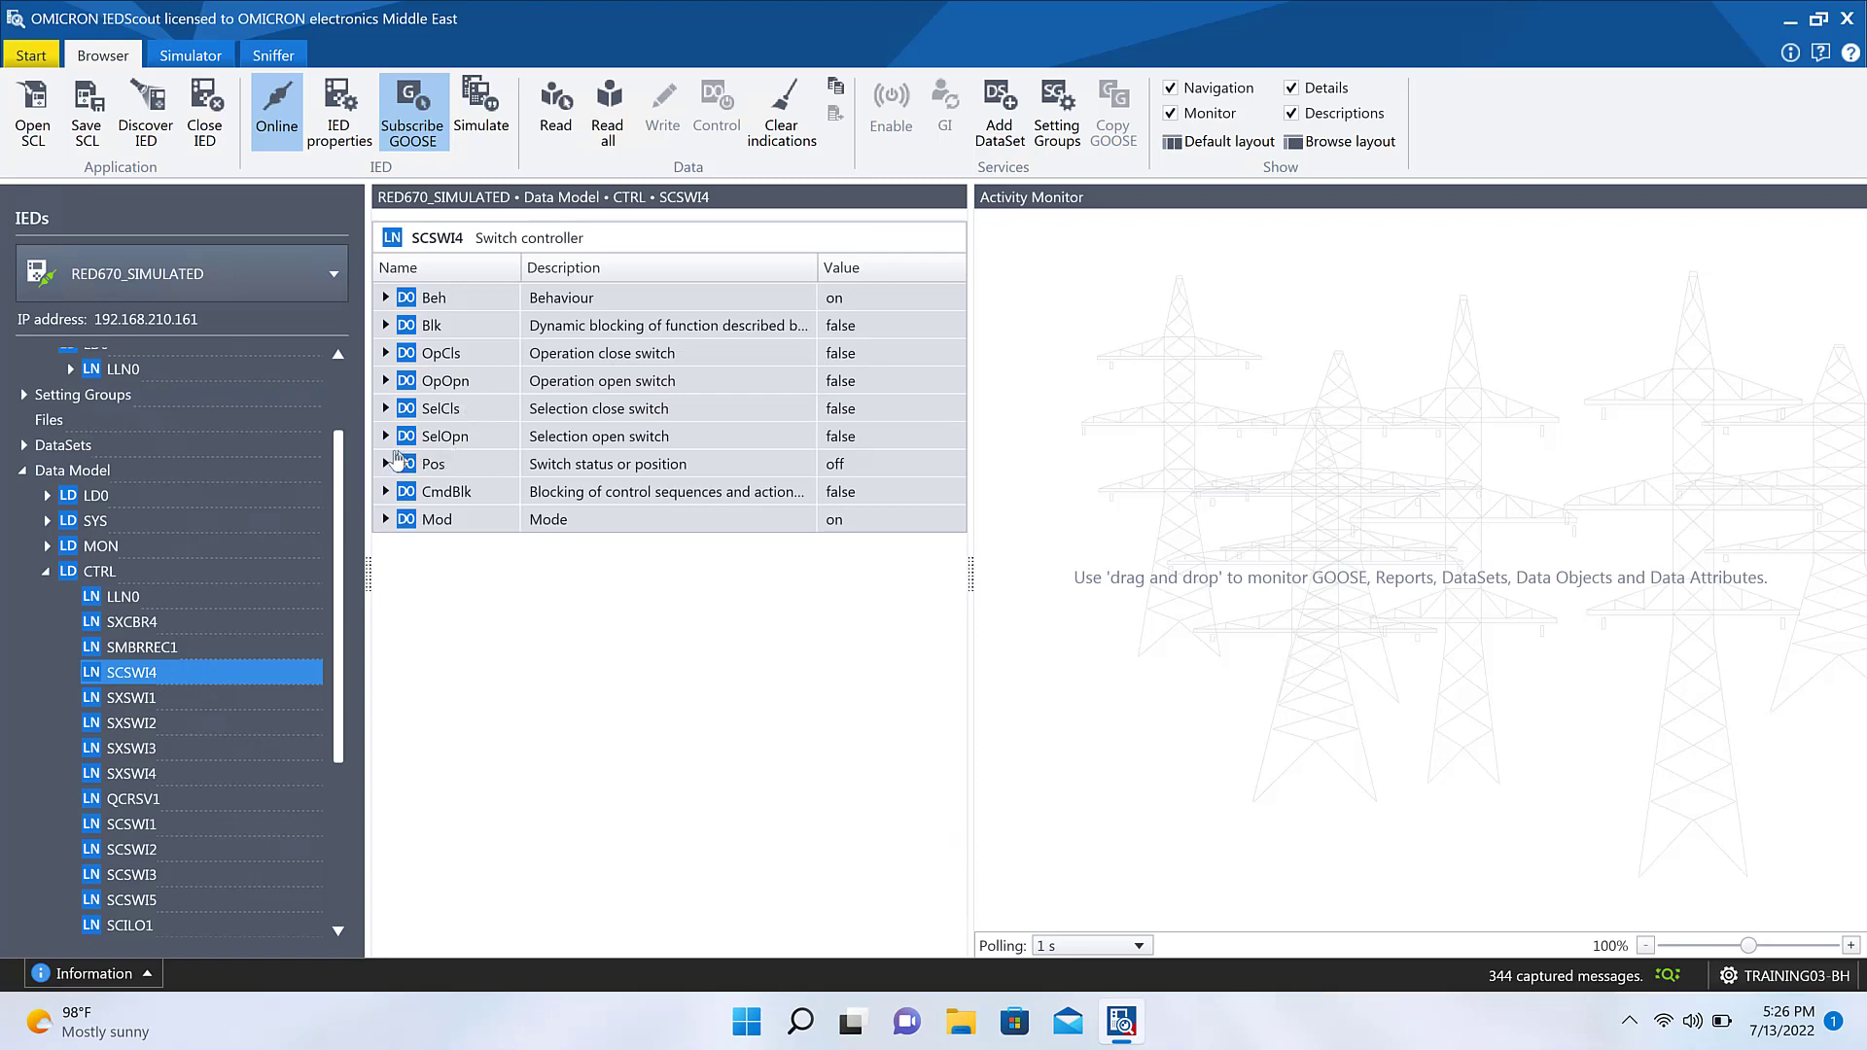
pyautogui.click(386, 464)
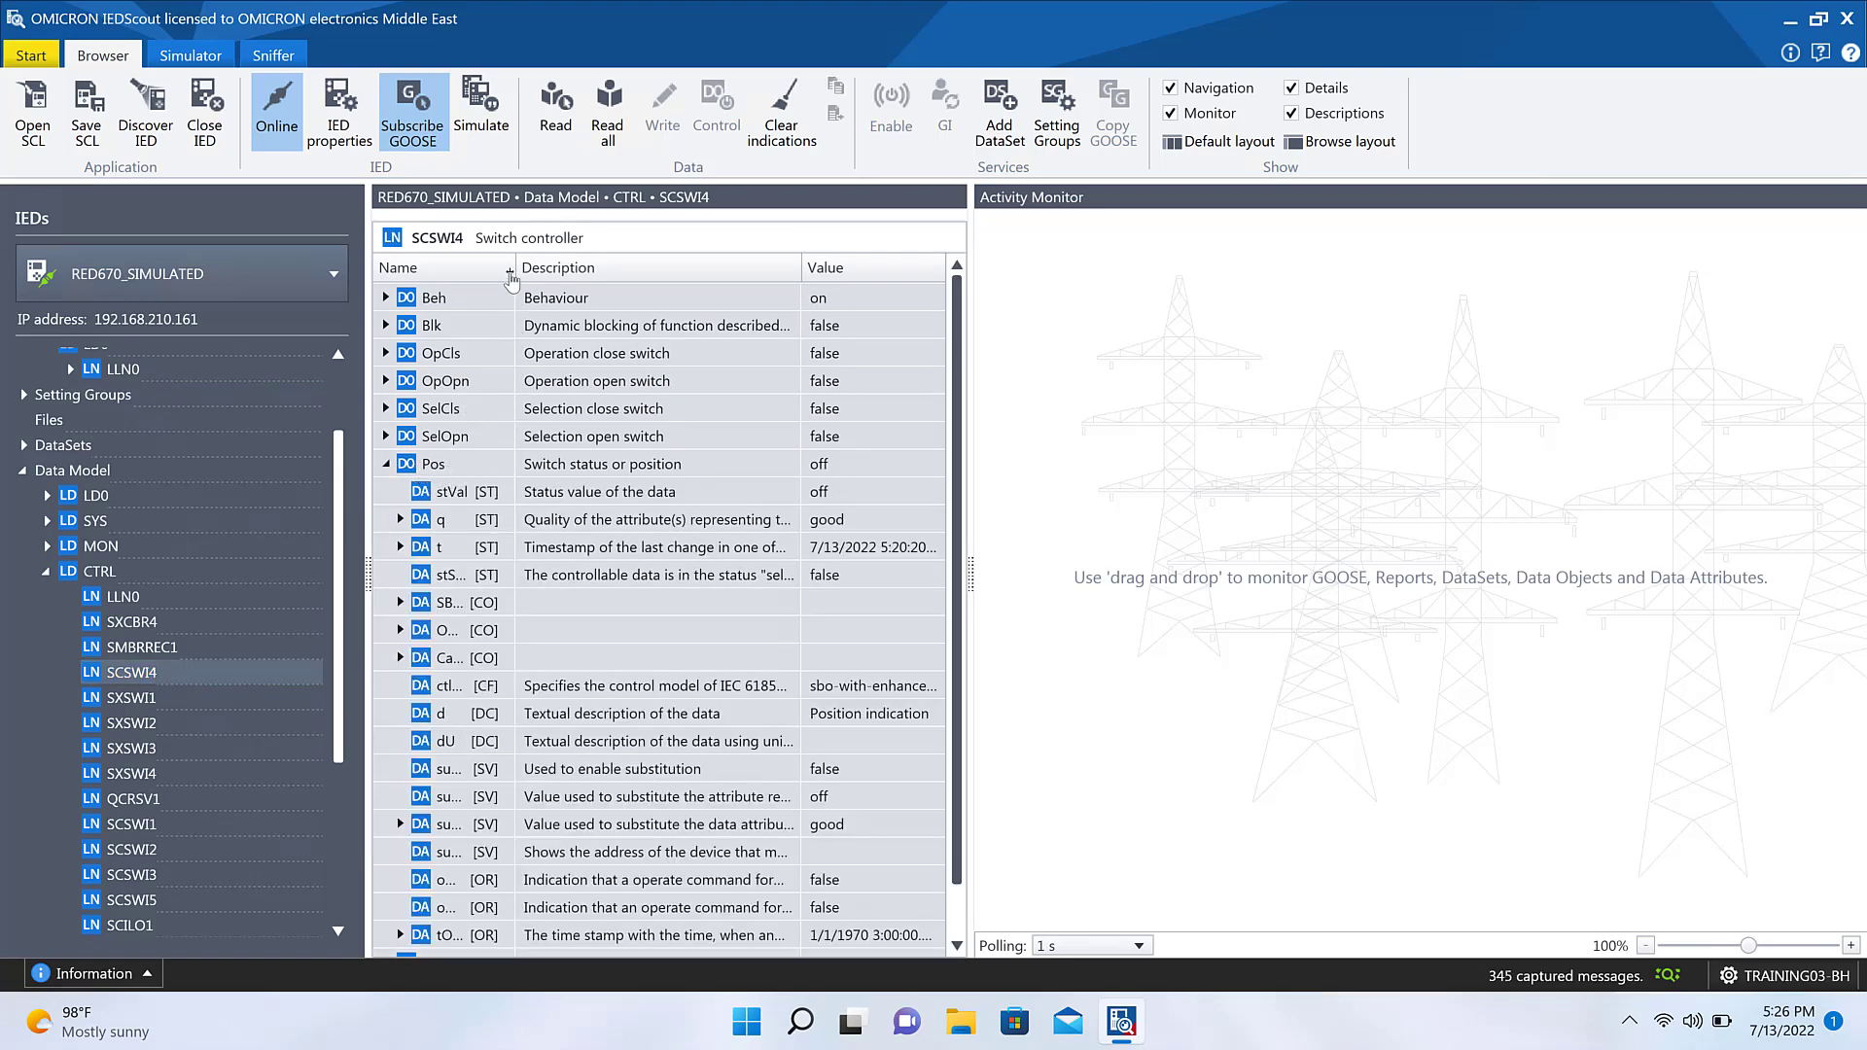
# Step: Widen the SCSWI4 details and their name and value columns to read the ctlModel attribute of Pos
pyautogui.moveTo(512, 272); pyautogui.dragTo(596, 274)
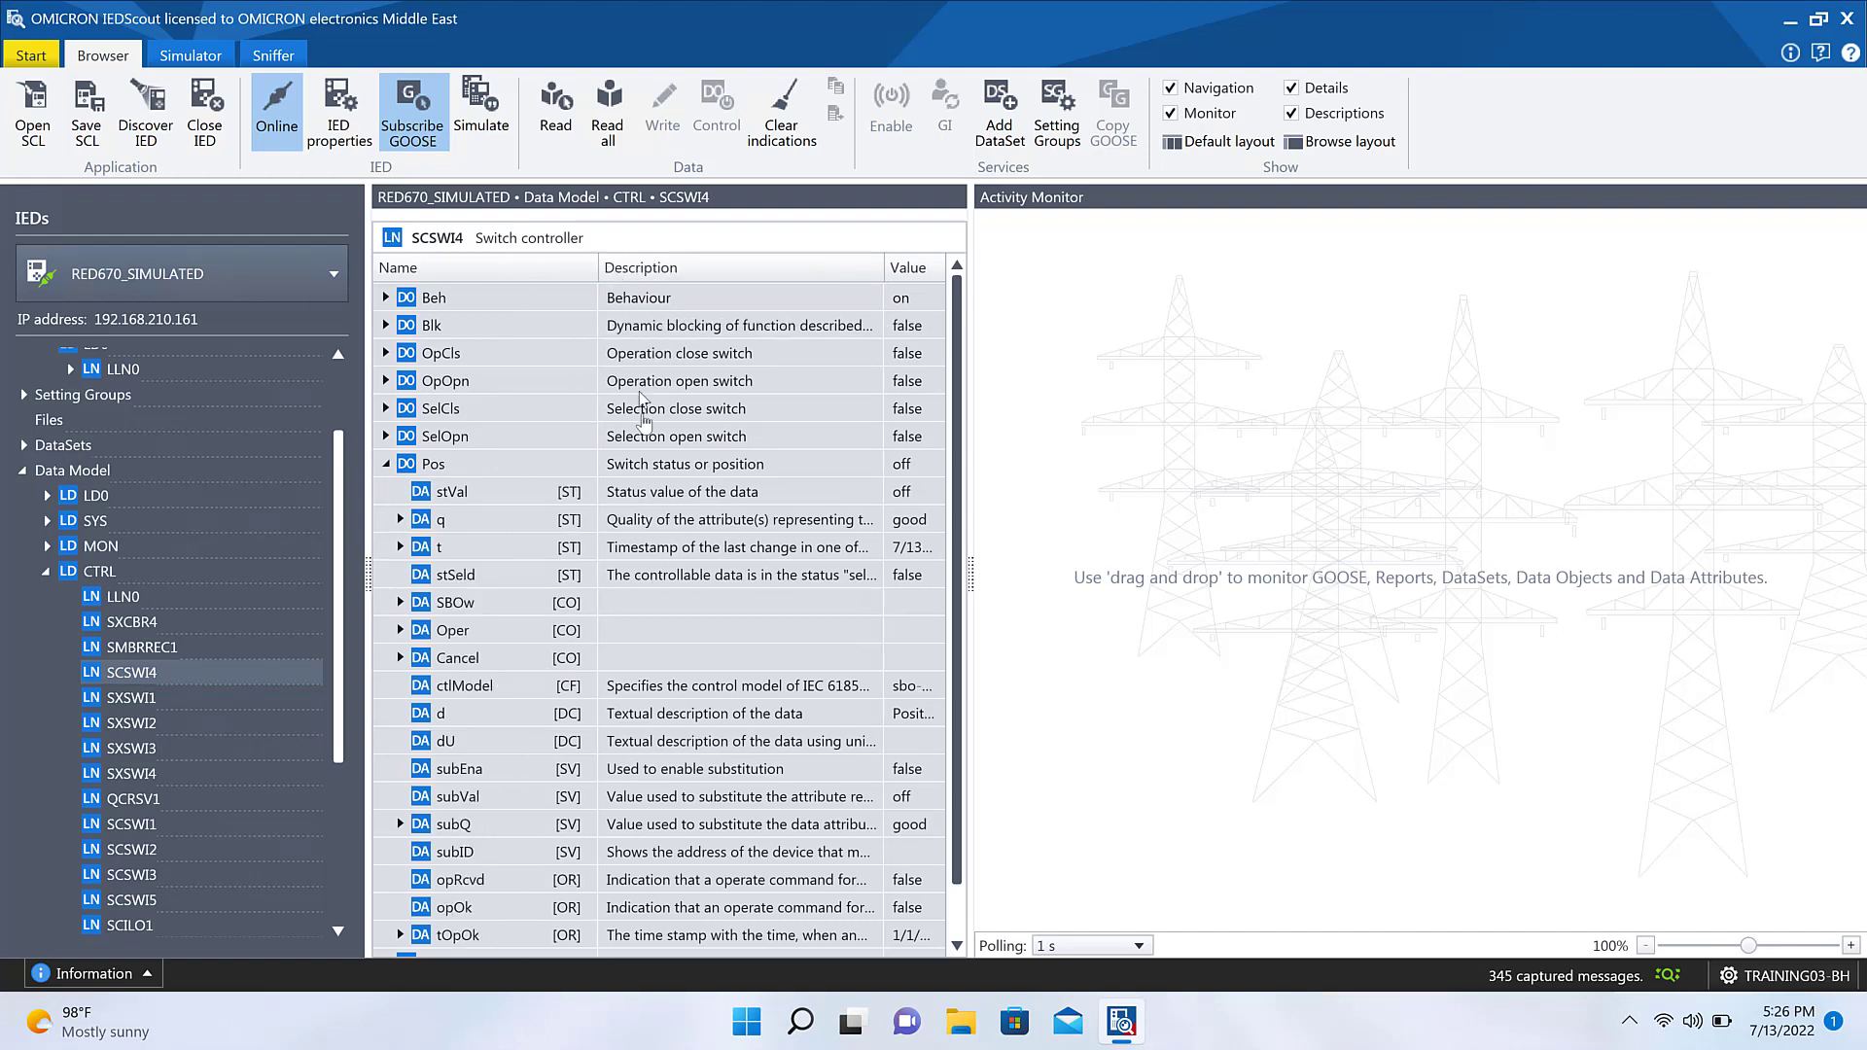
pyautogui.click(530, 693)
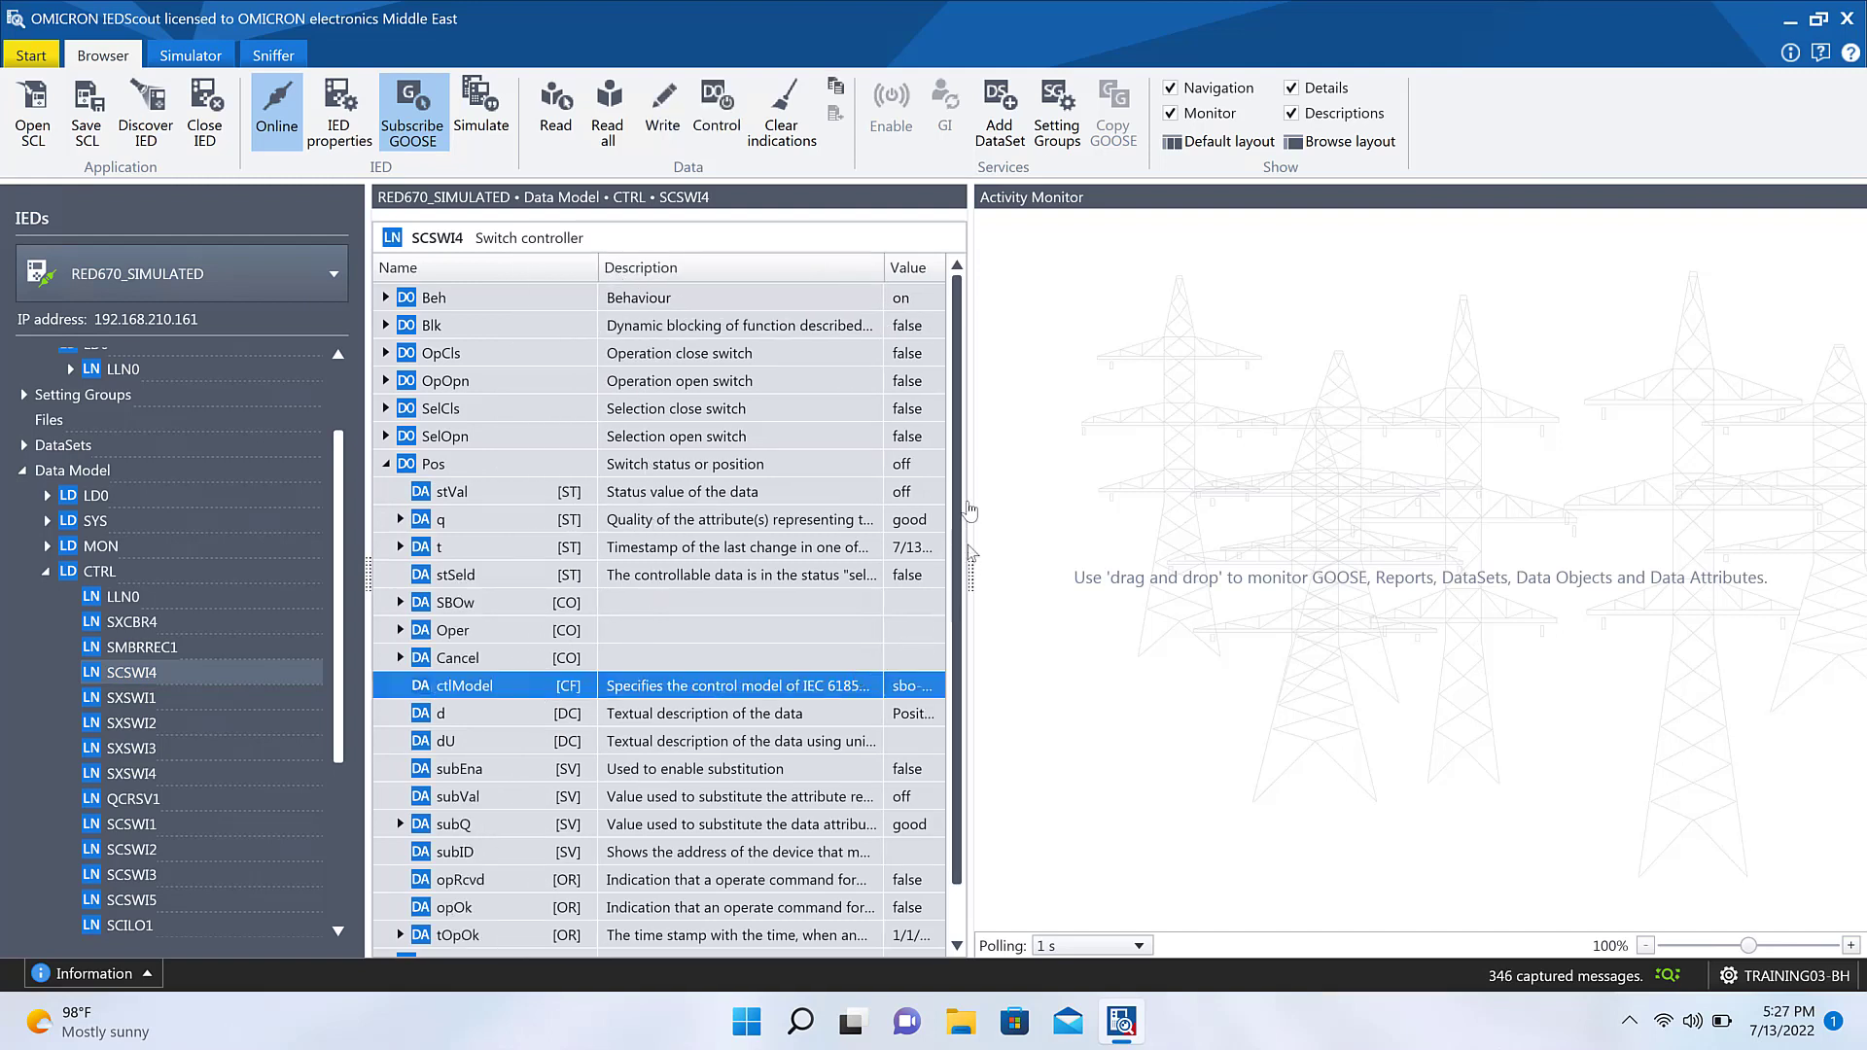
pyautogui.moveTo(971, 306); pyautogui.dragTo(1185, 312)
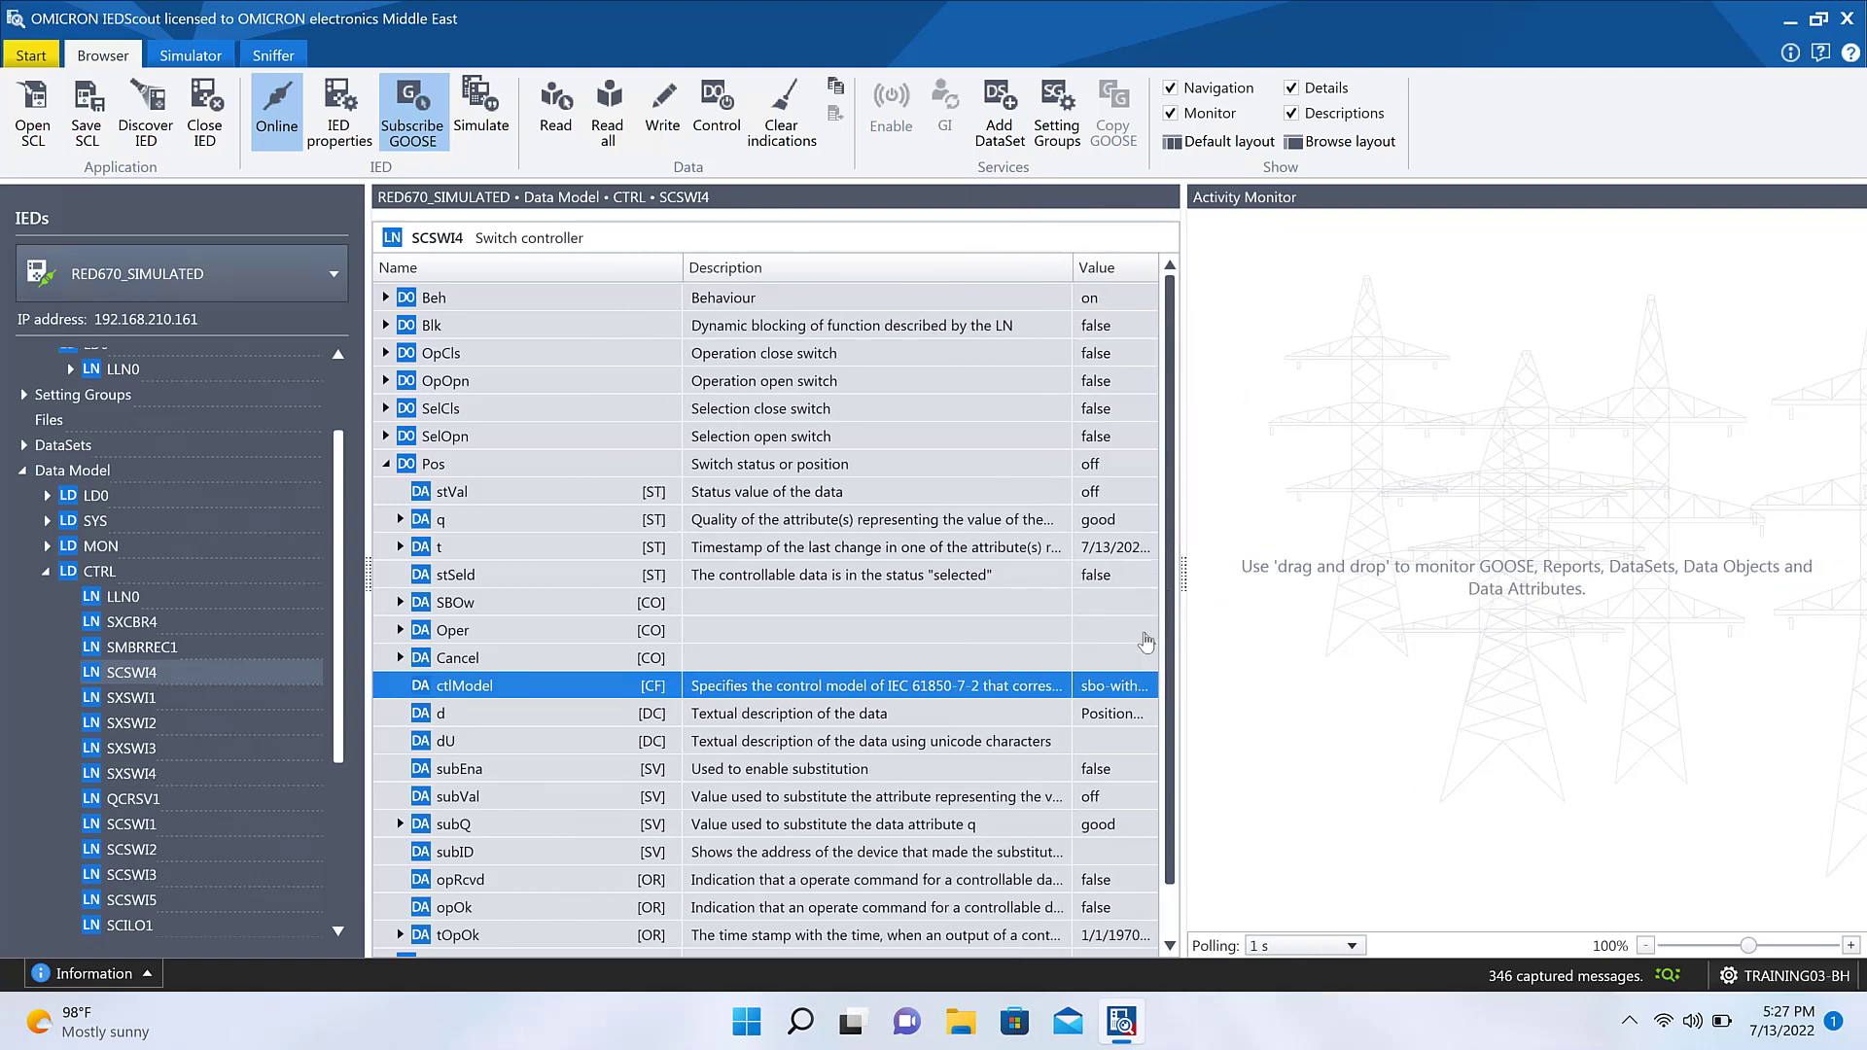
pyautogui.moveTo(1052, 276); pyautogui.dragTo(979, 272)
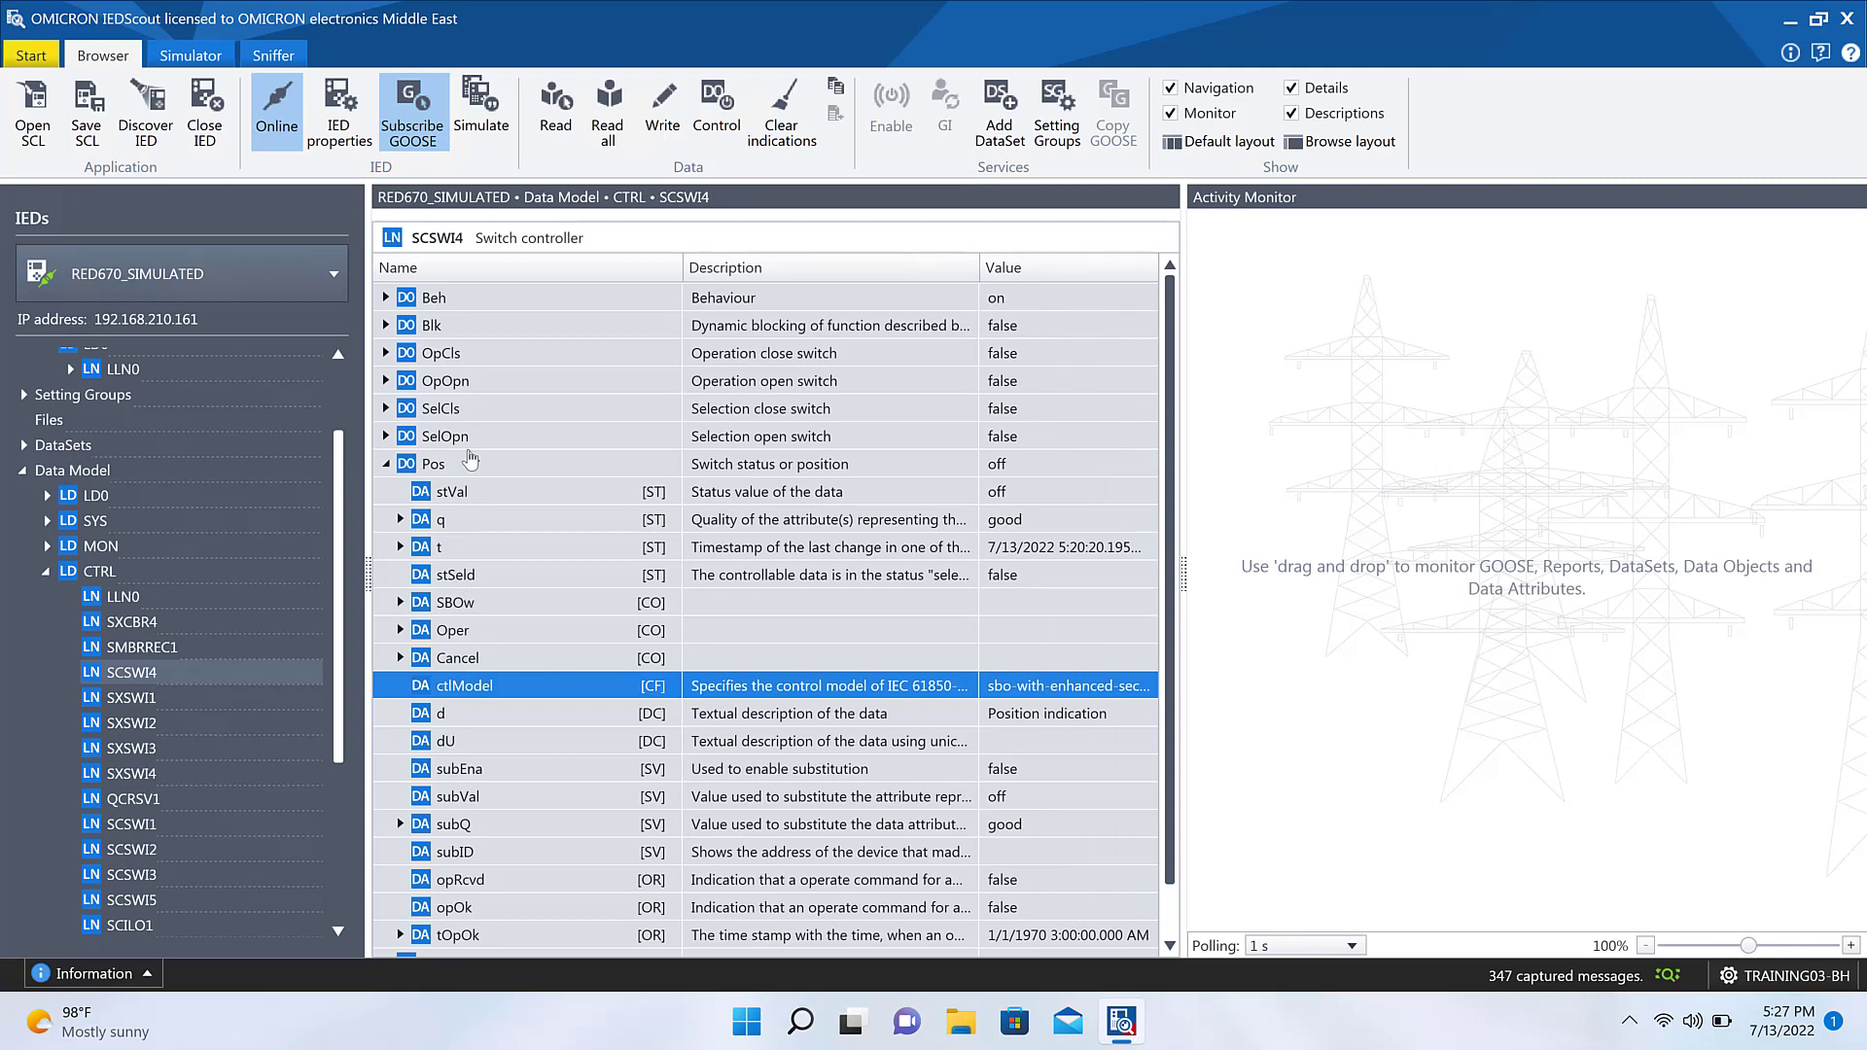
# Step: Select and operate the switch position SCSWI4.Pos with the value true and check the captured control messages in the sniffer
pyautogui.click(478, 468)
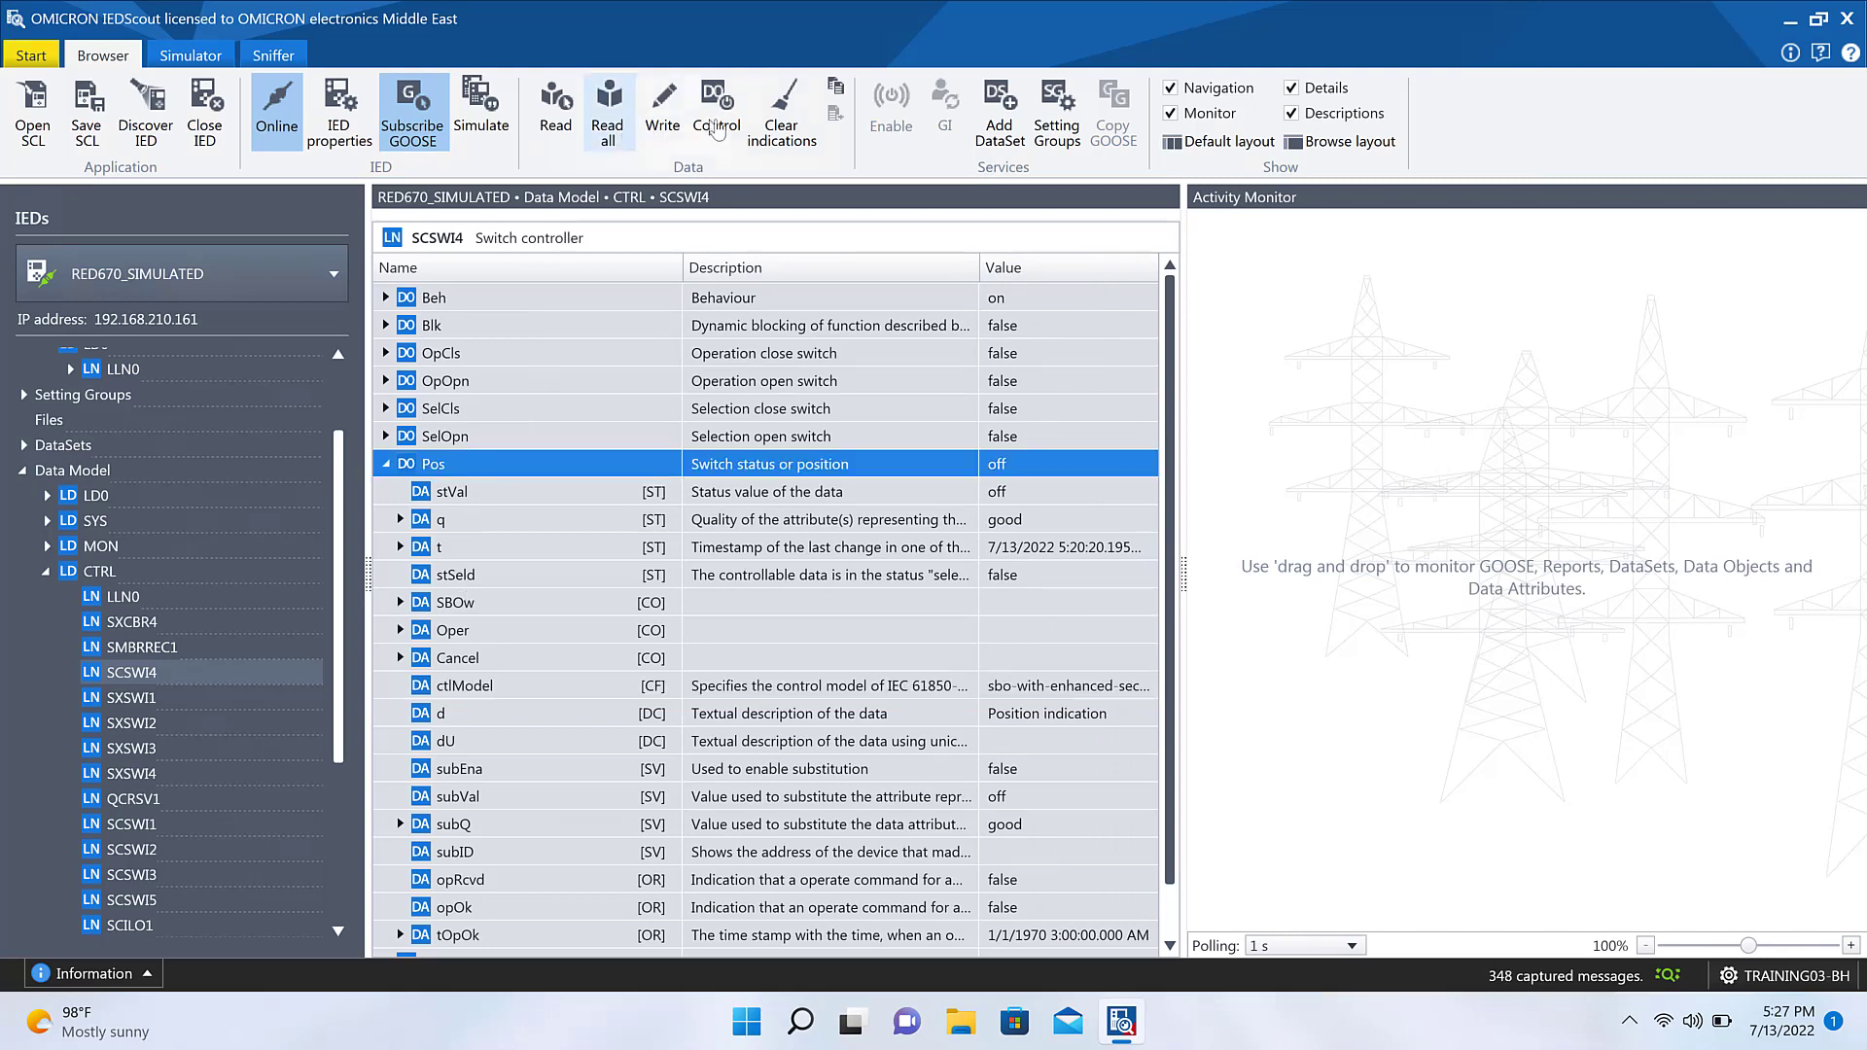
pyautogui.click(725, 125)
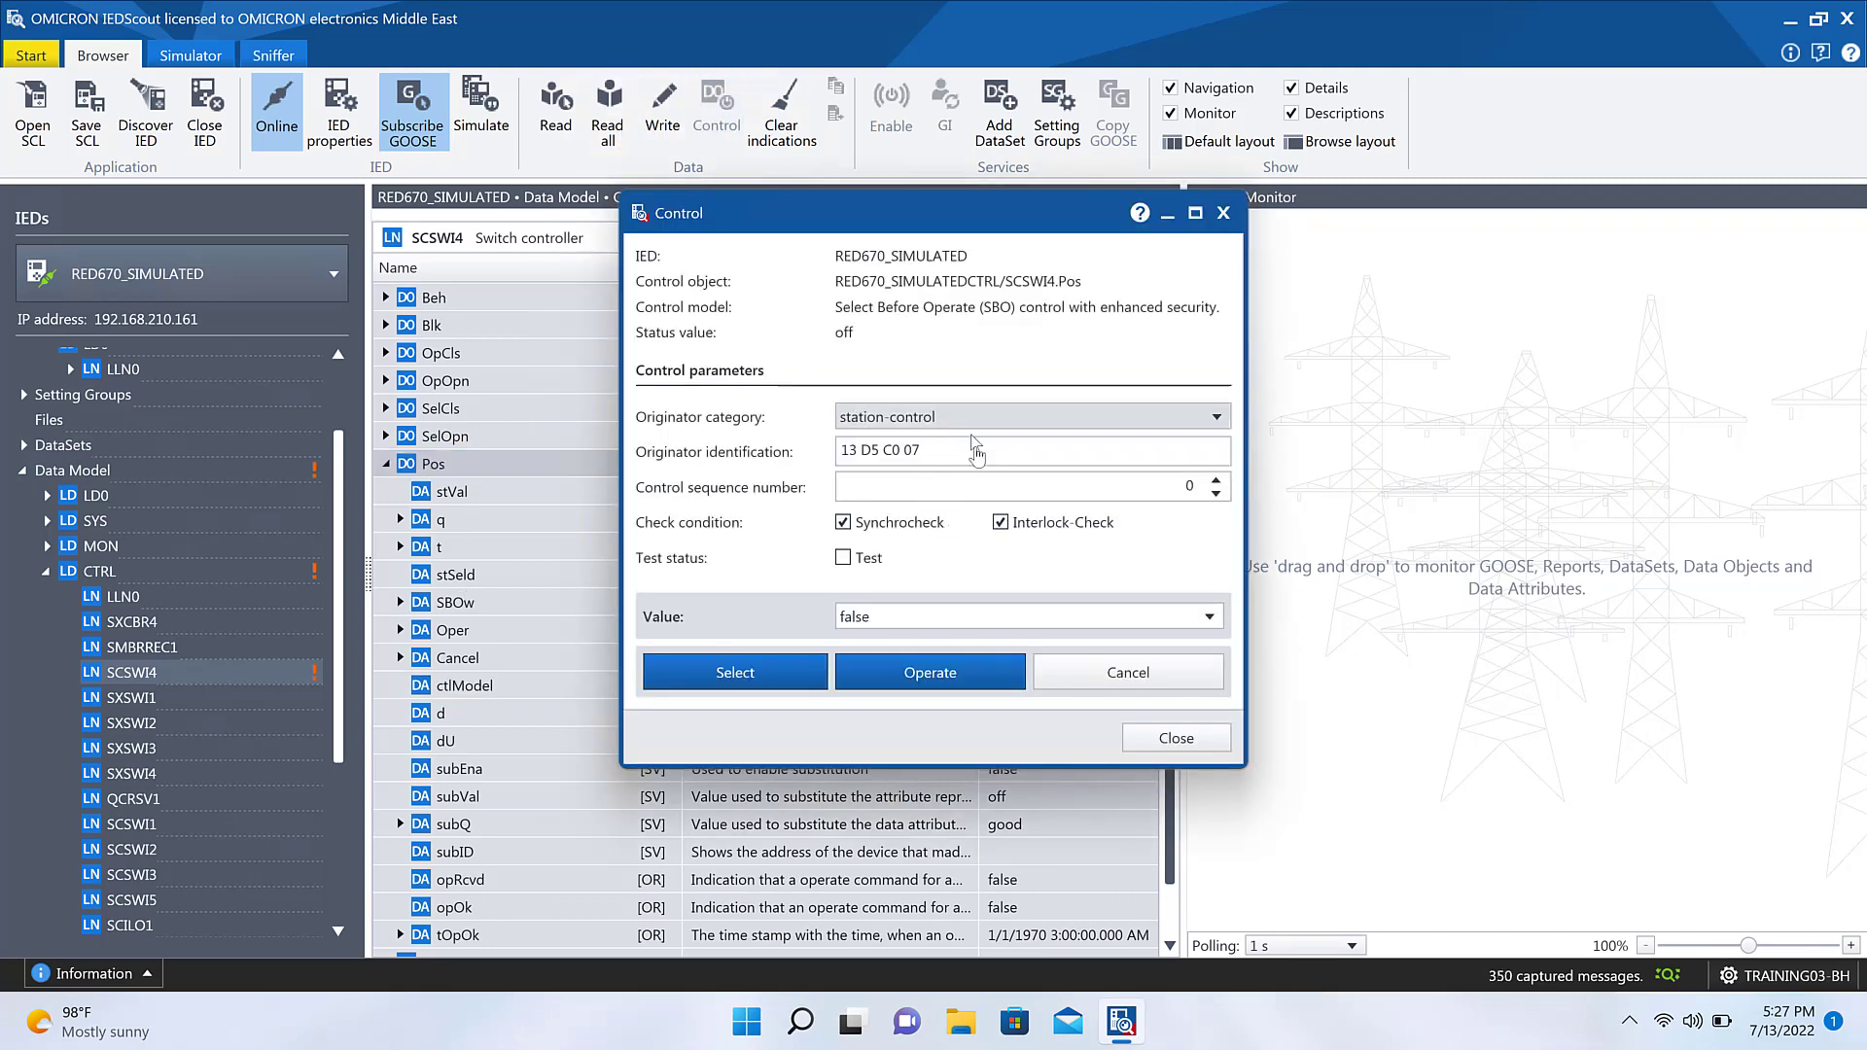
pyautogui.click(1003, 620)
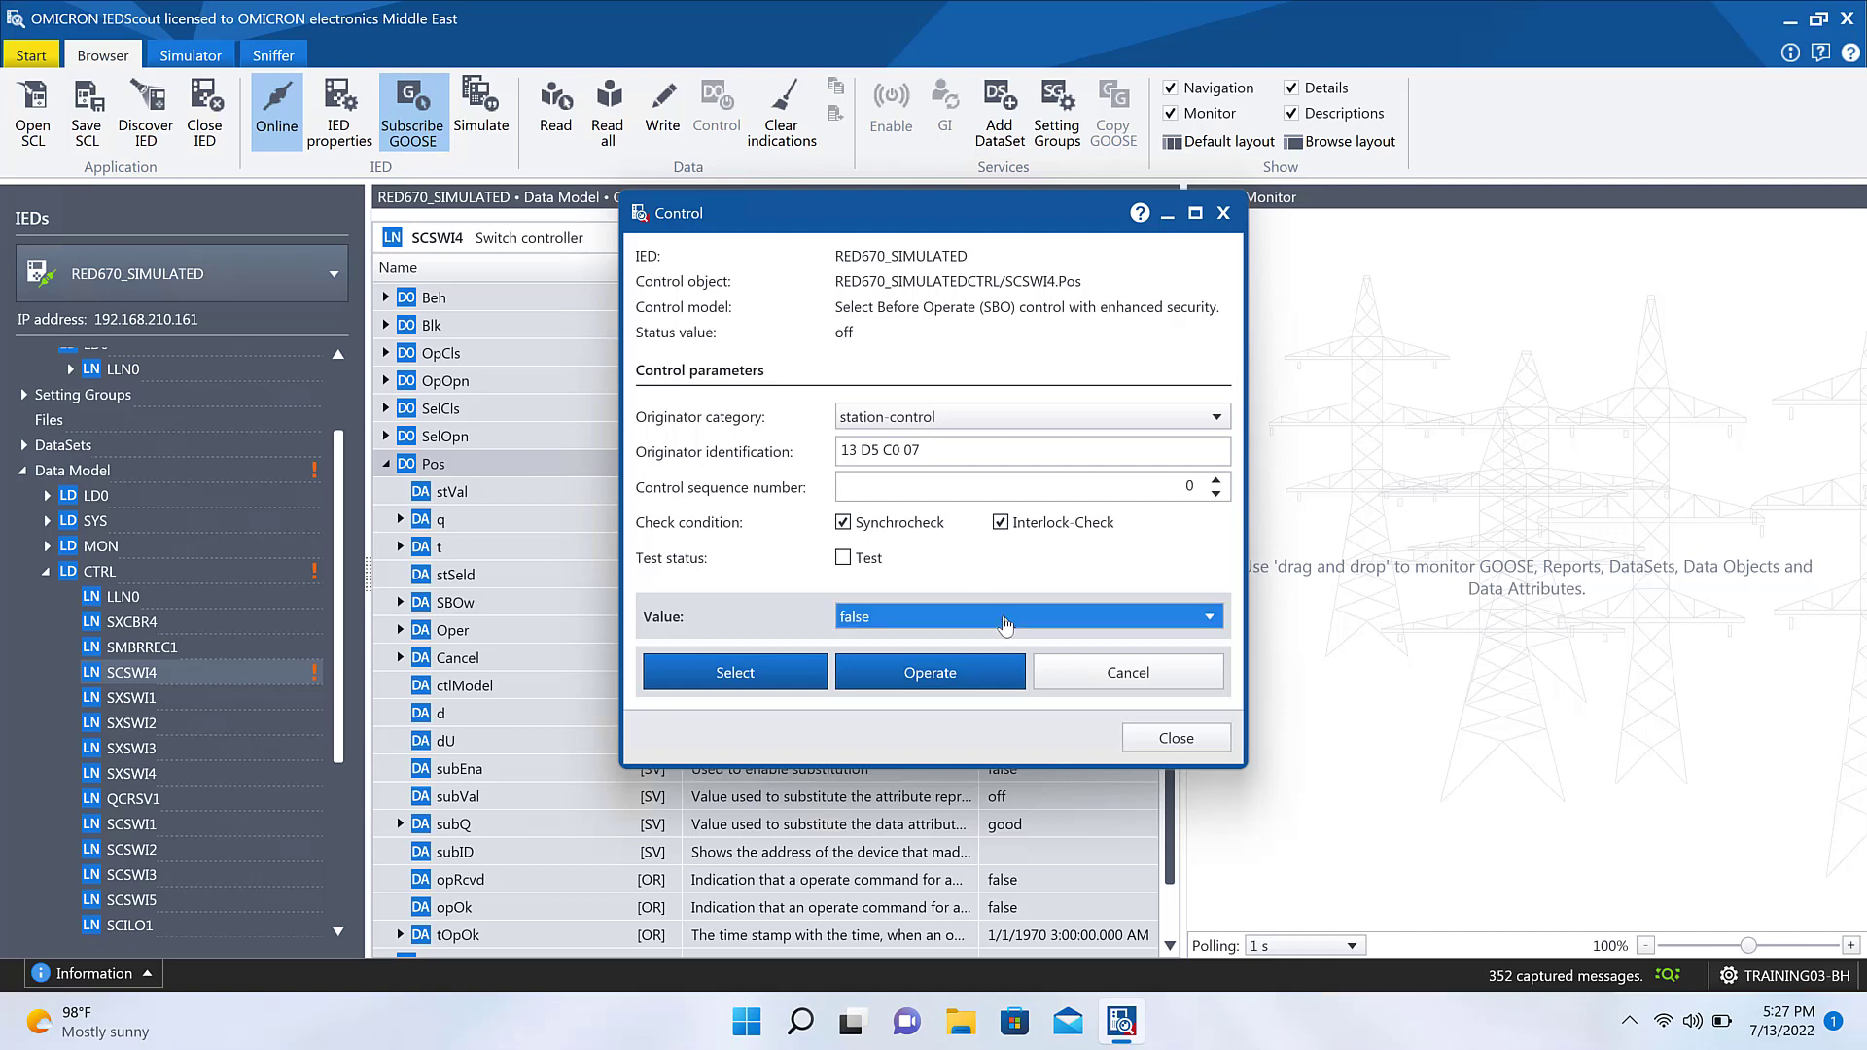
pyautogui.click(918, 642)
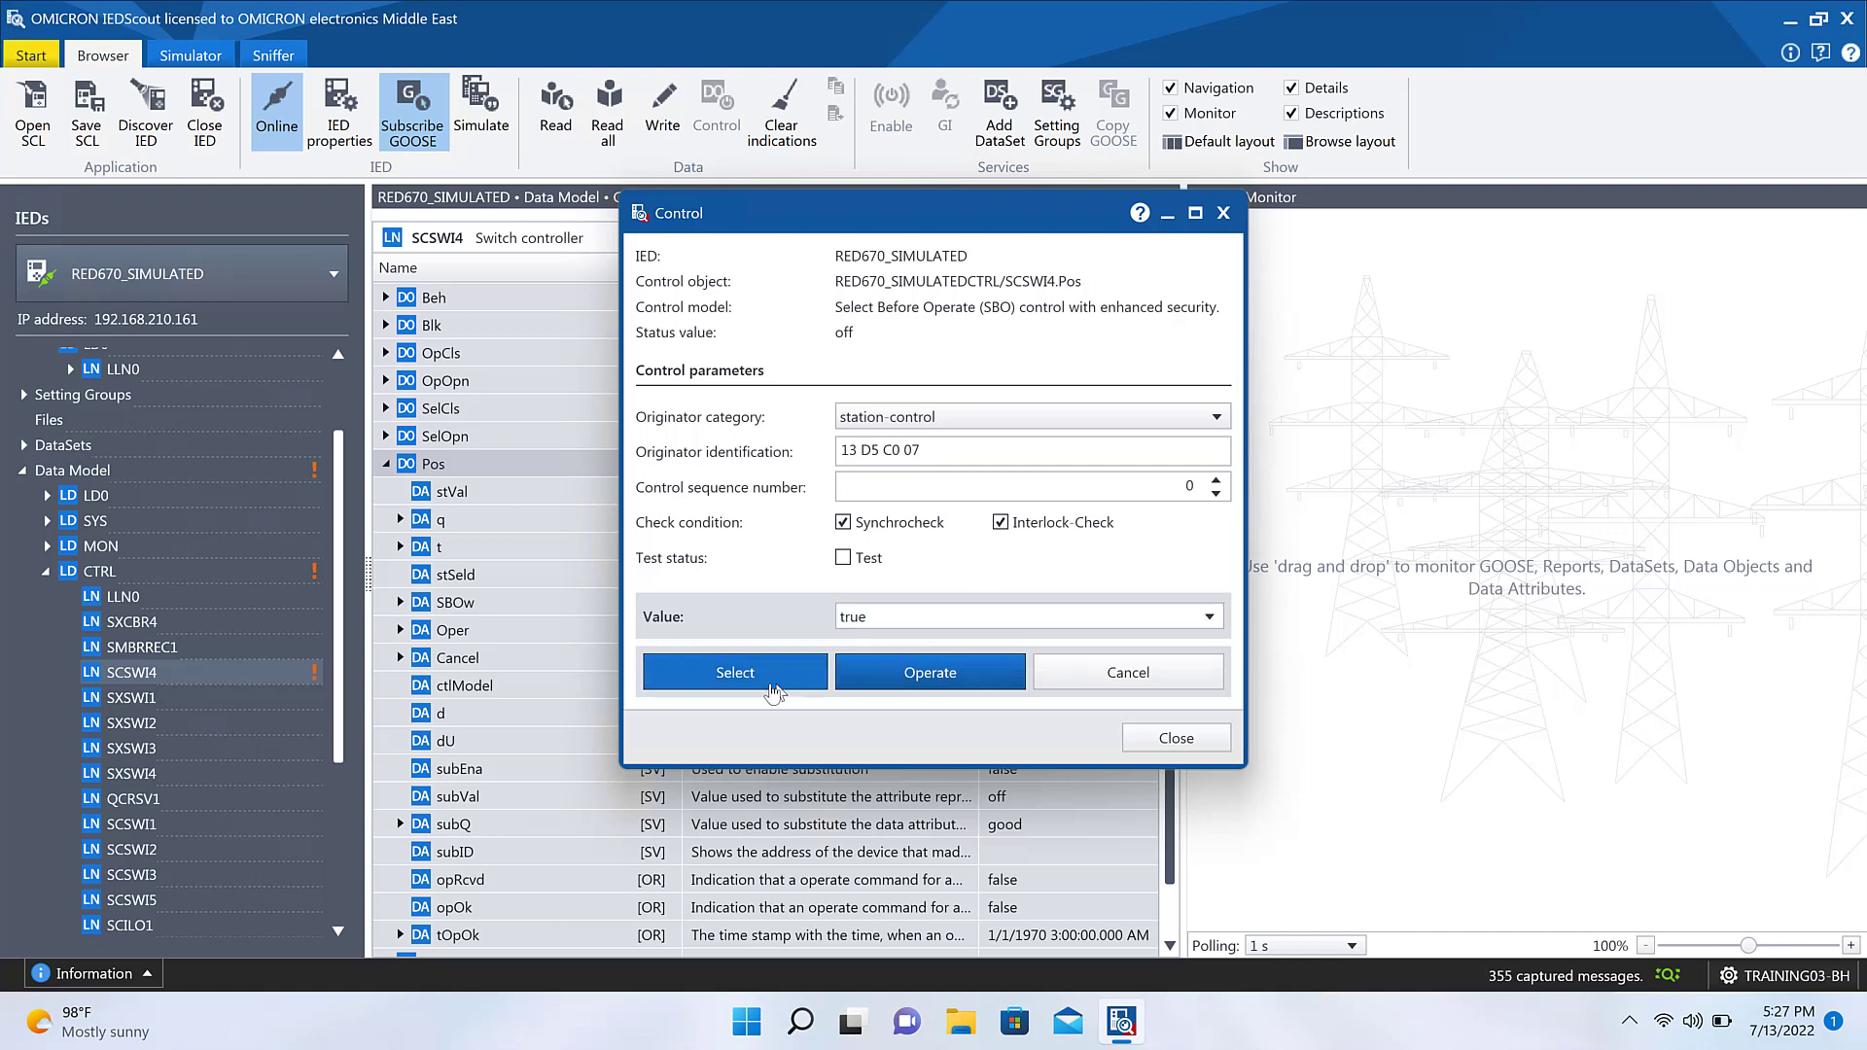
pyautogui.click(749, 676)
pyautogui.click(963, 682)
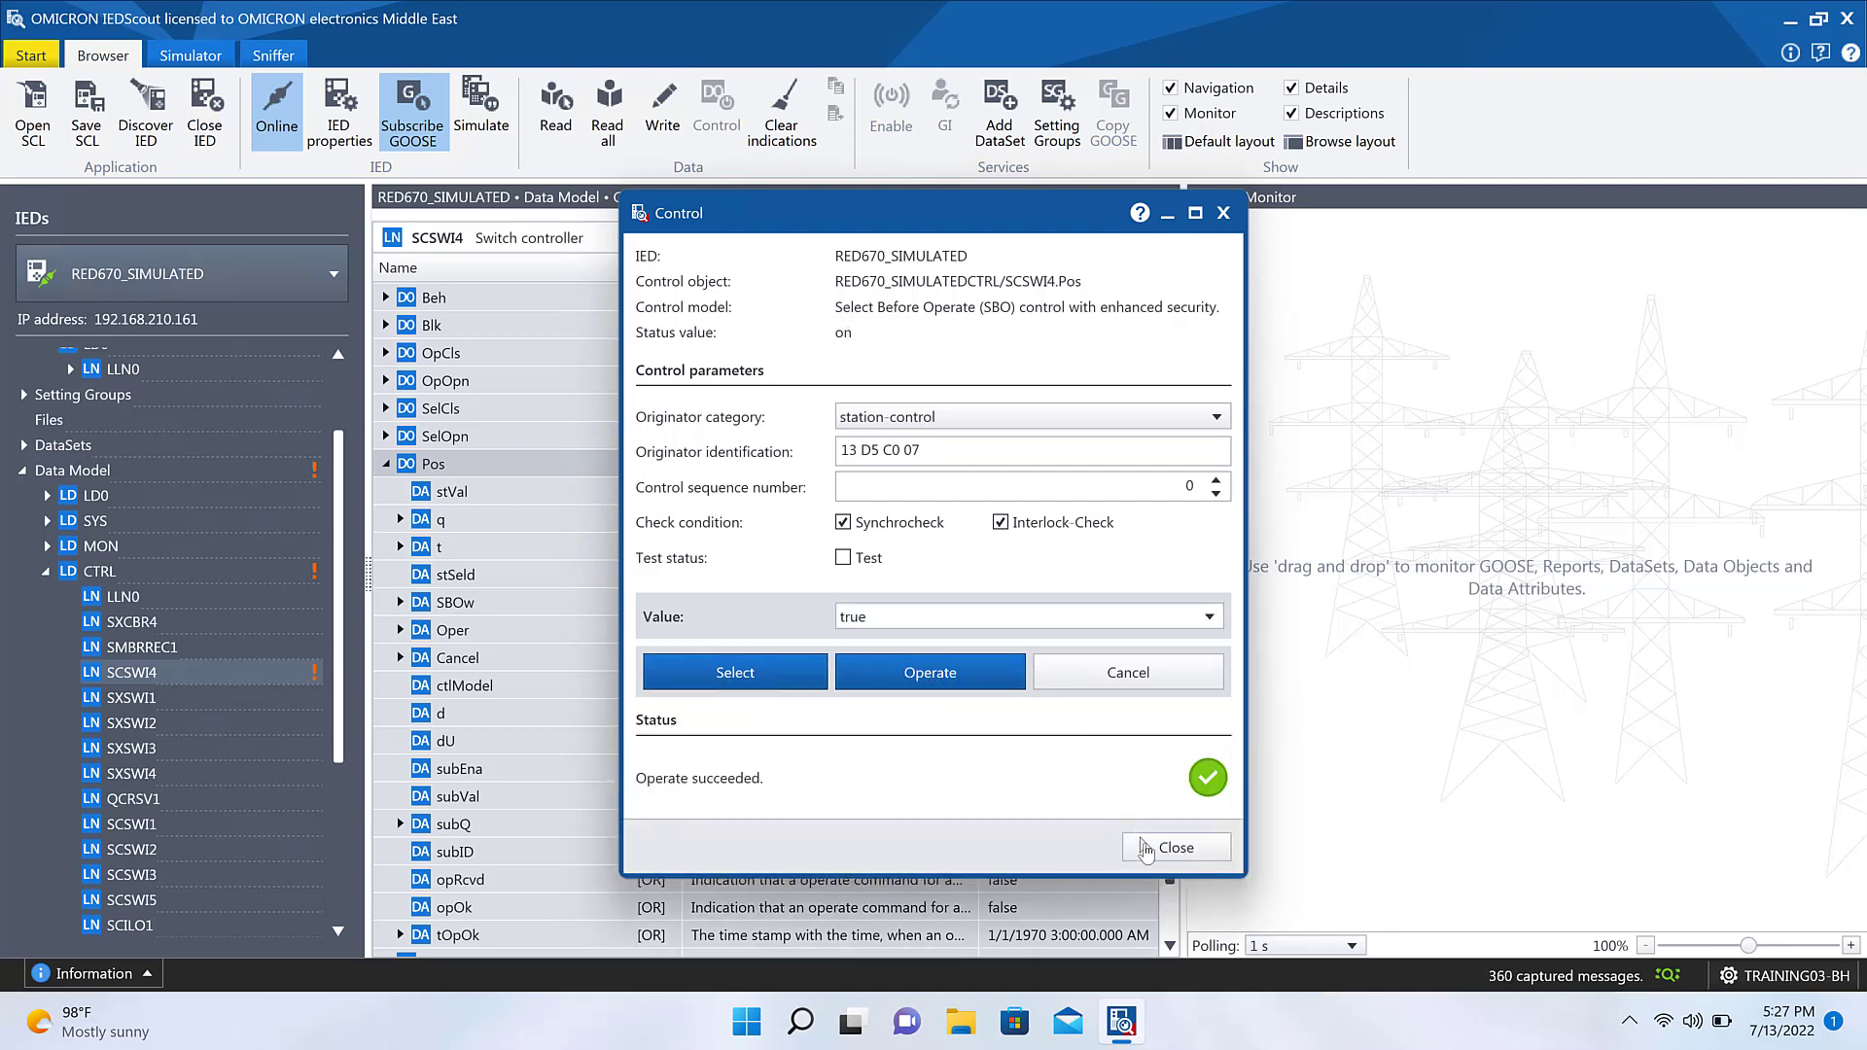
pyautogui.click(1175, 848)
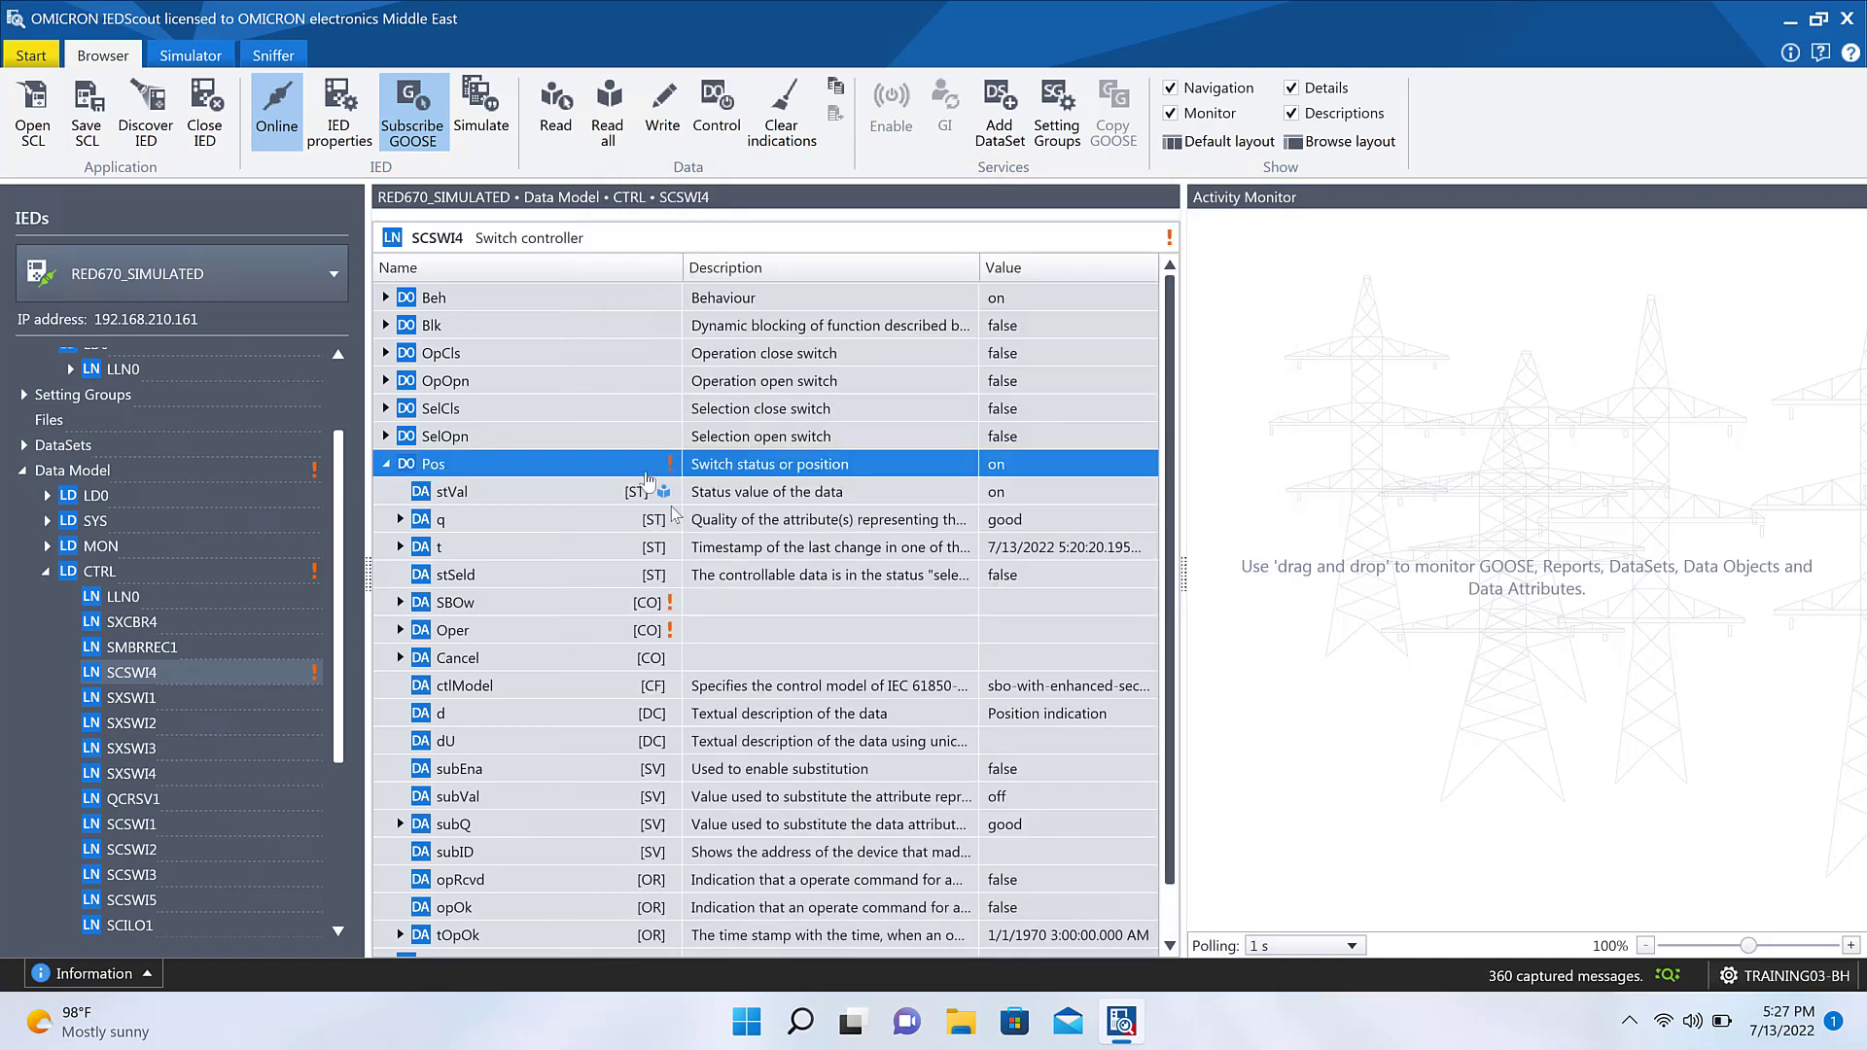
pyautogui.click(276, 56)
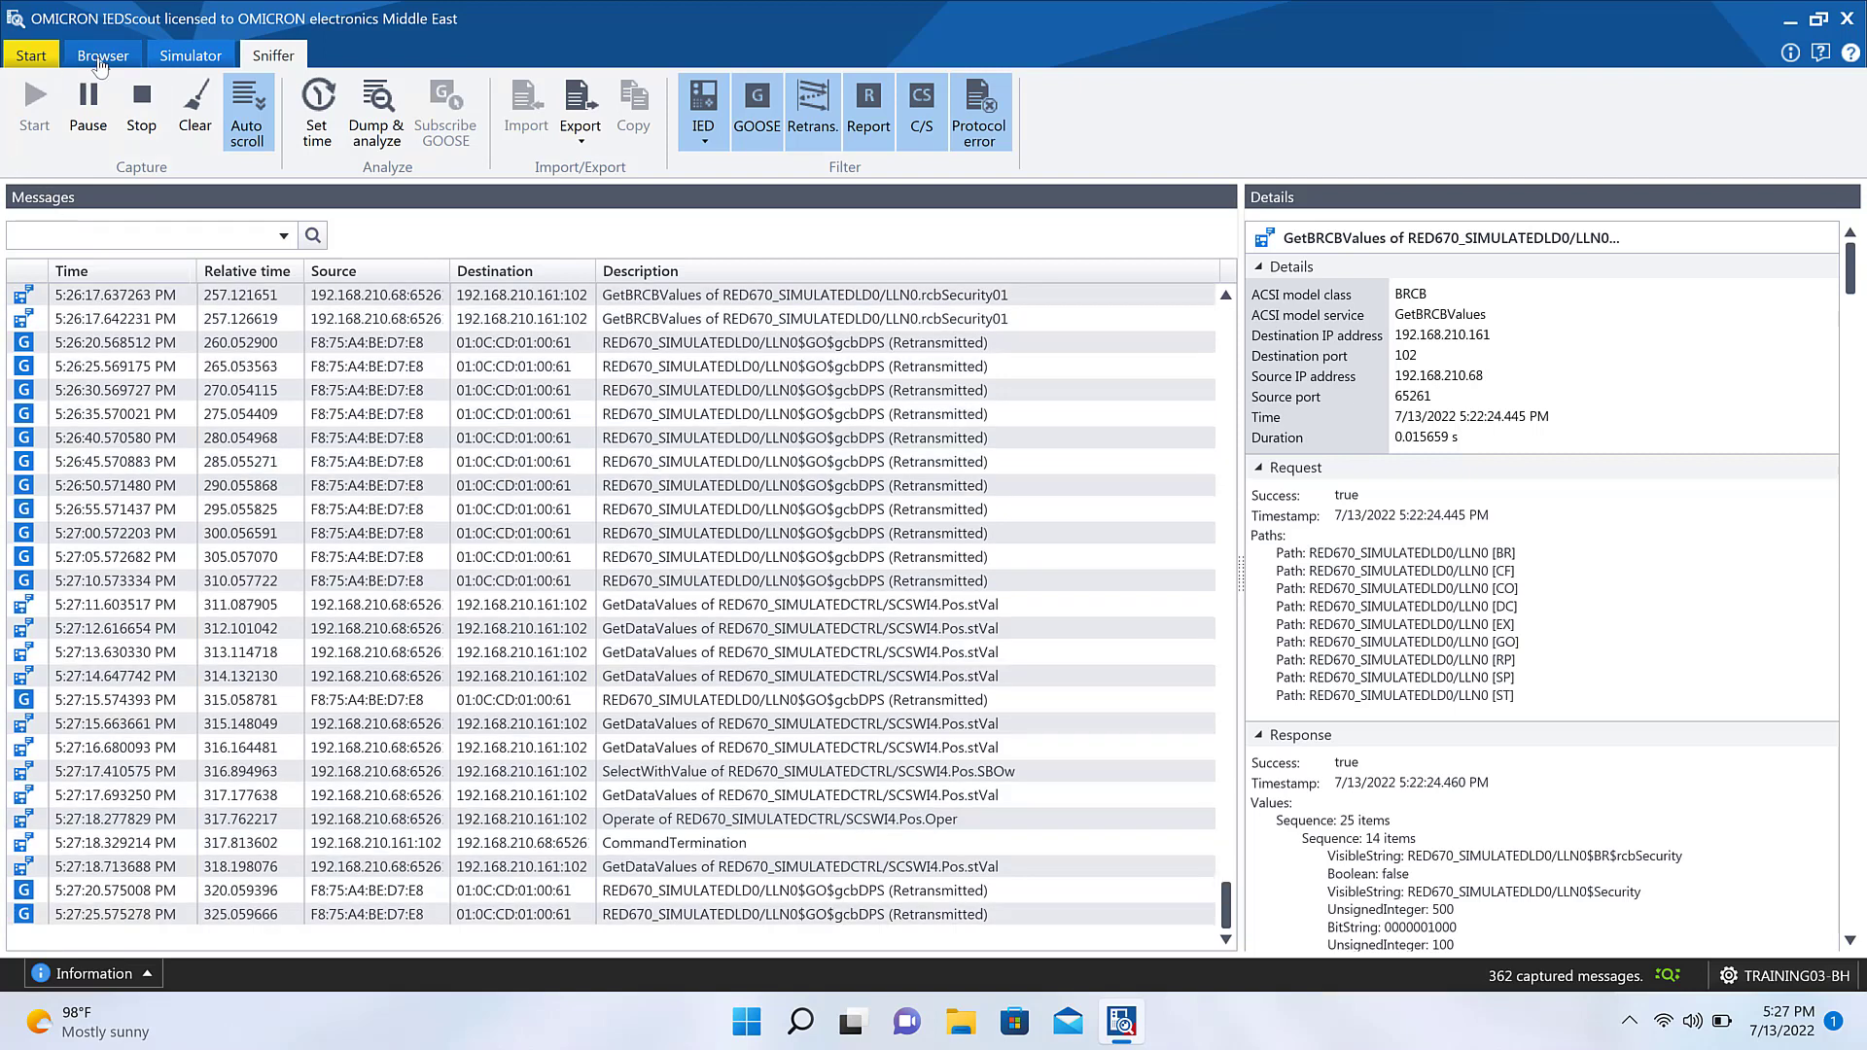
# Step: Enable the buffered report rcbStatUrg01 of LLN0 with reason for inclusion and check its captured messages in the sniffer
pyautogui.click(103, 56)
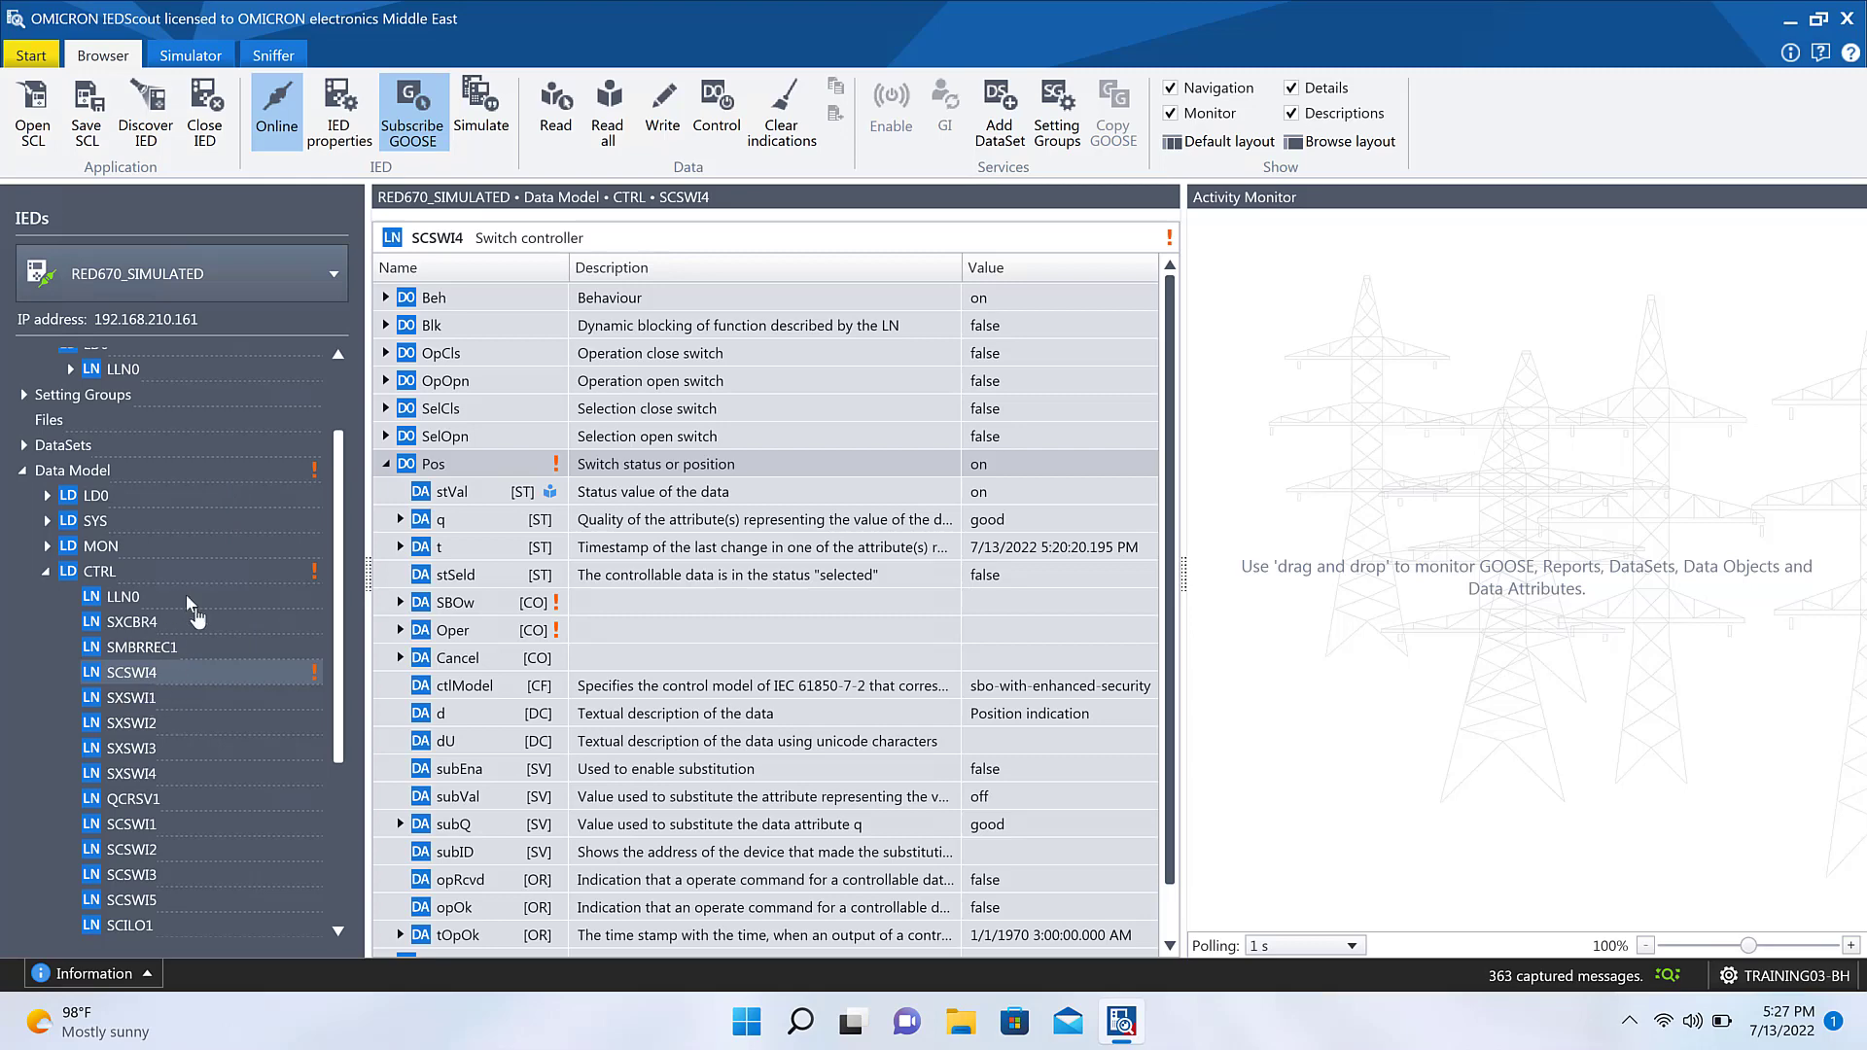
pyautogui.scroll(2, 147, 511)
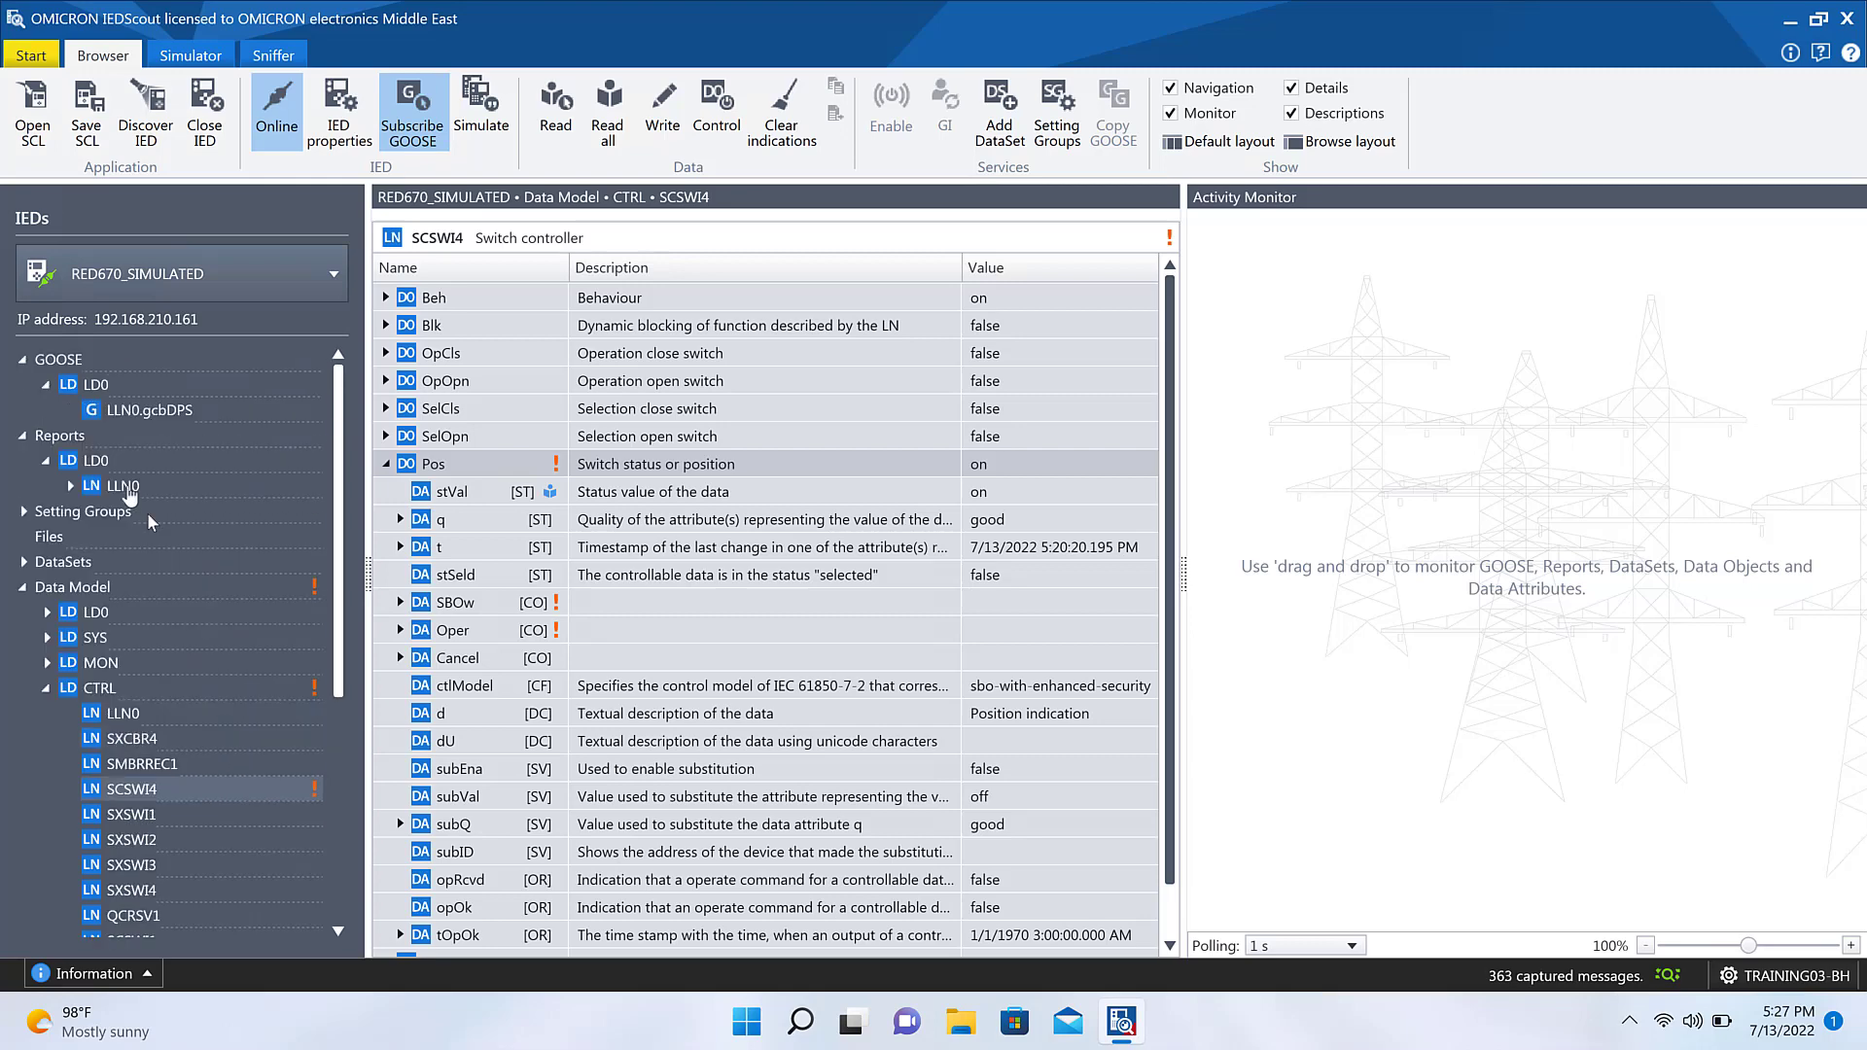
pyautogui.click(68, 486)
pyautogui.scroll(4, 199, 602)
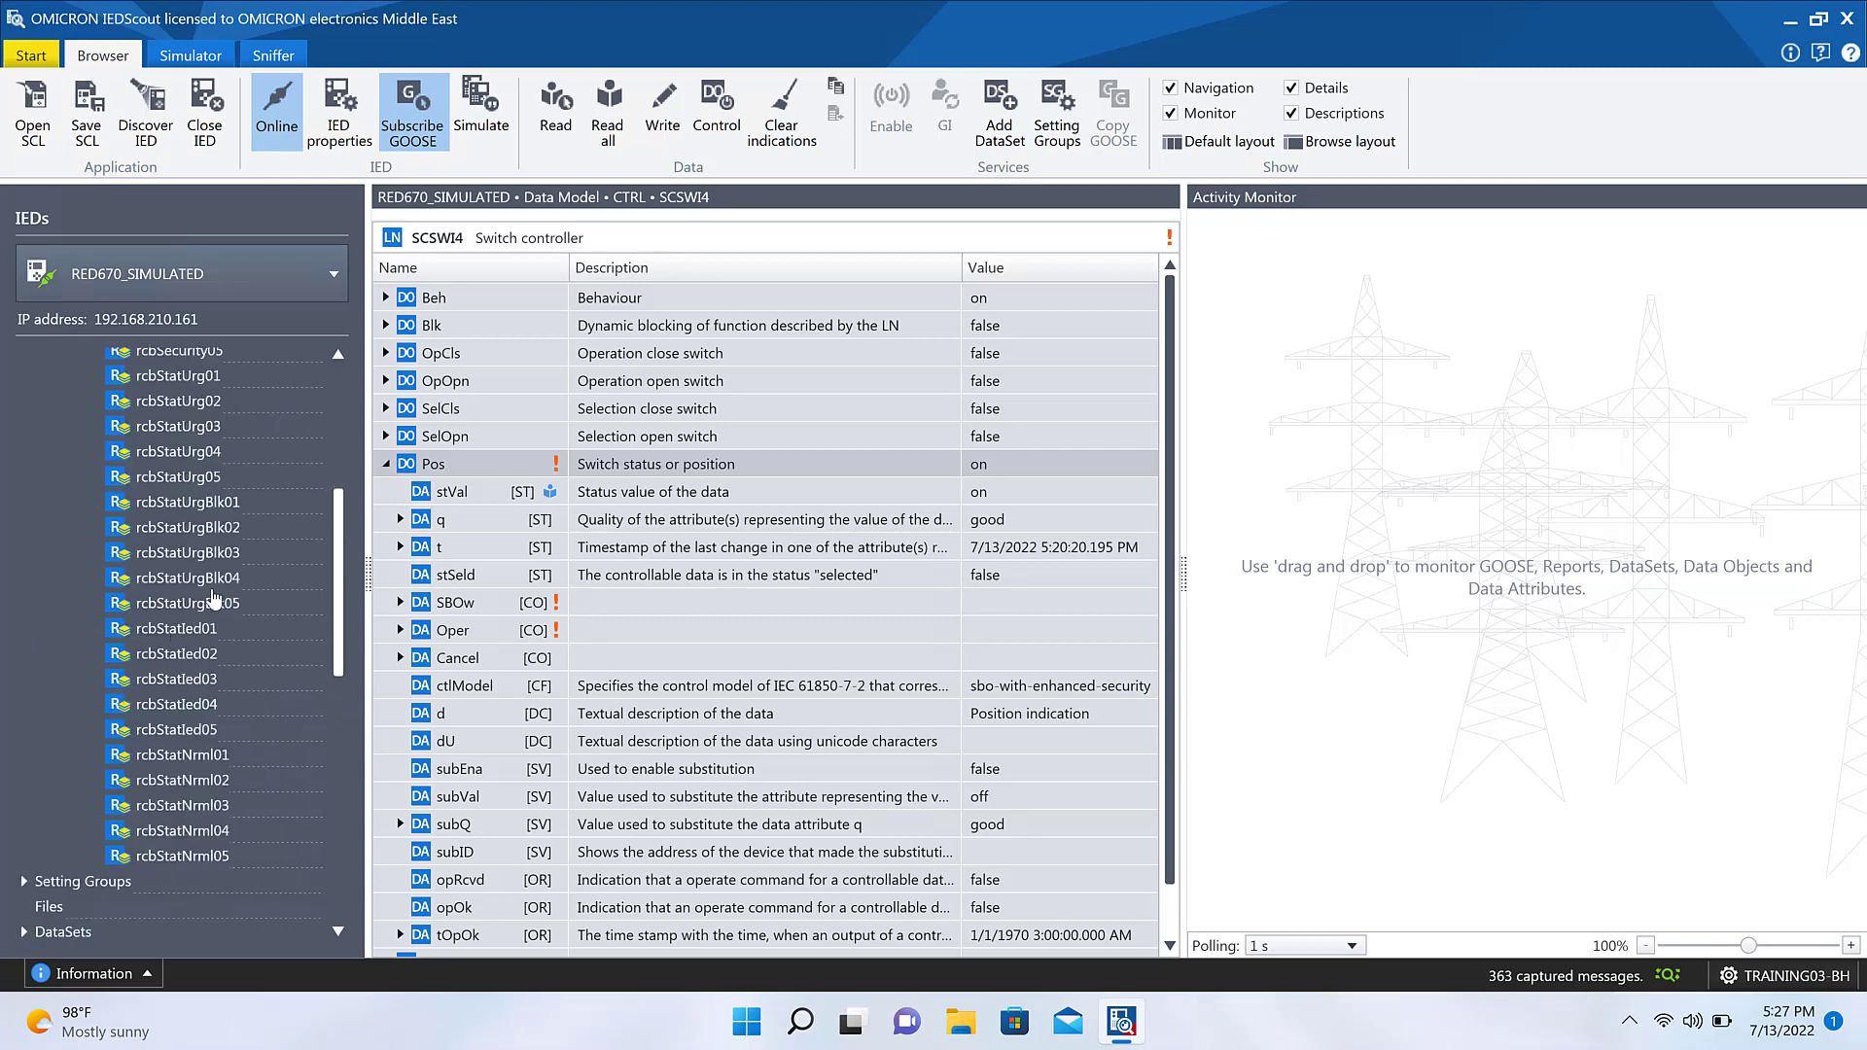
pyautogui.scroll(1, 229, 556)
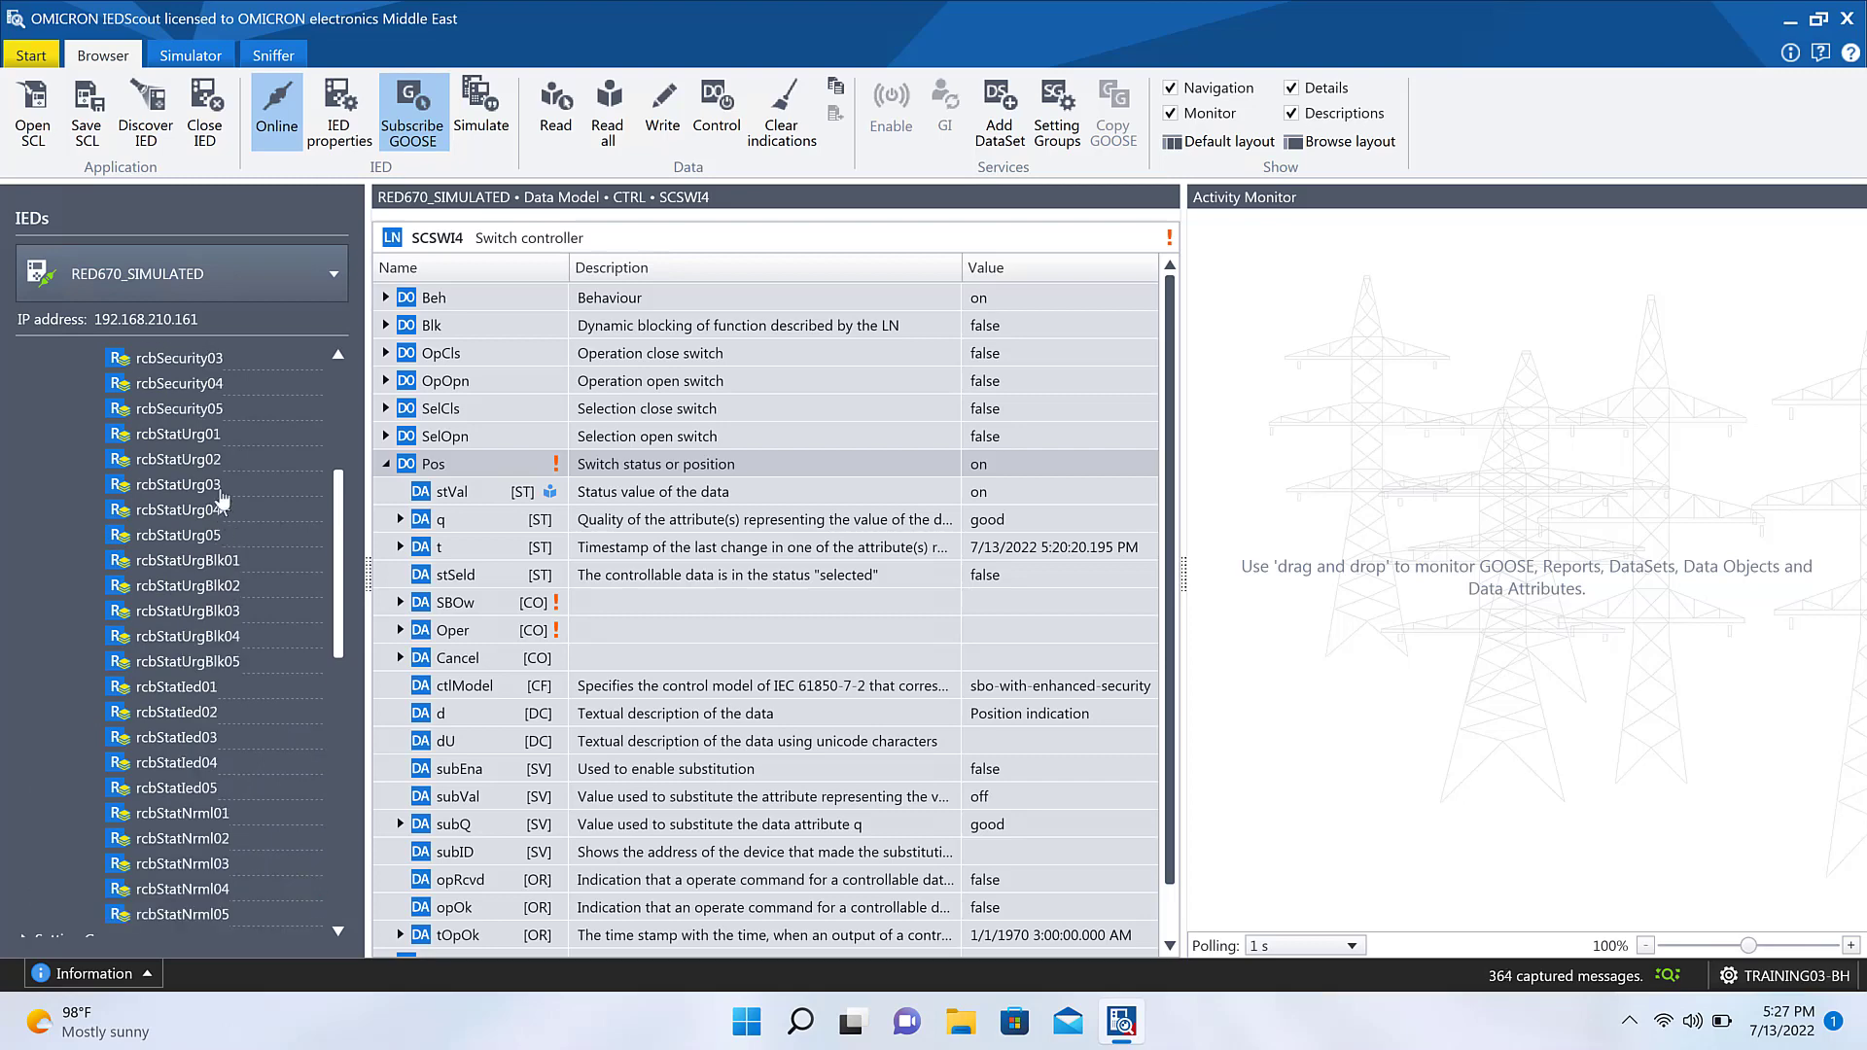
pyautogui.click(207, 442)
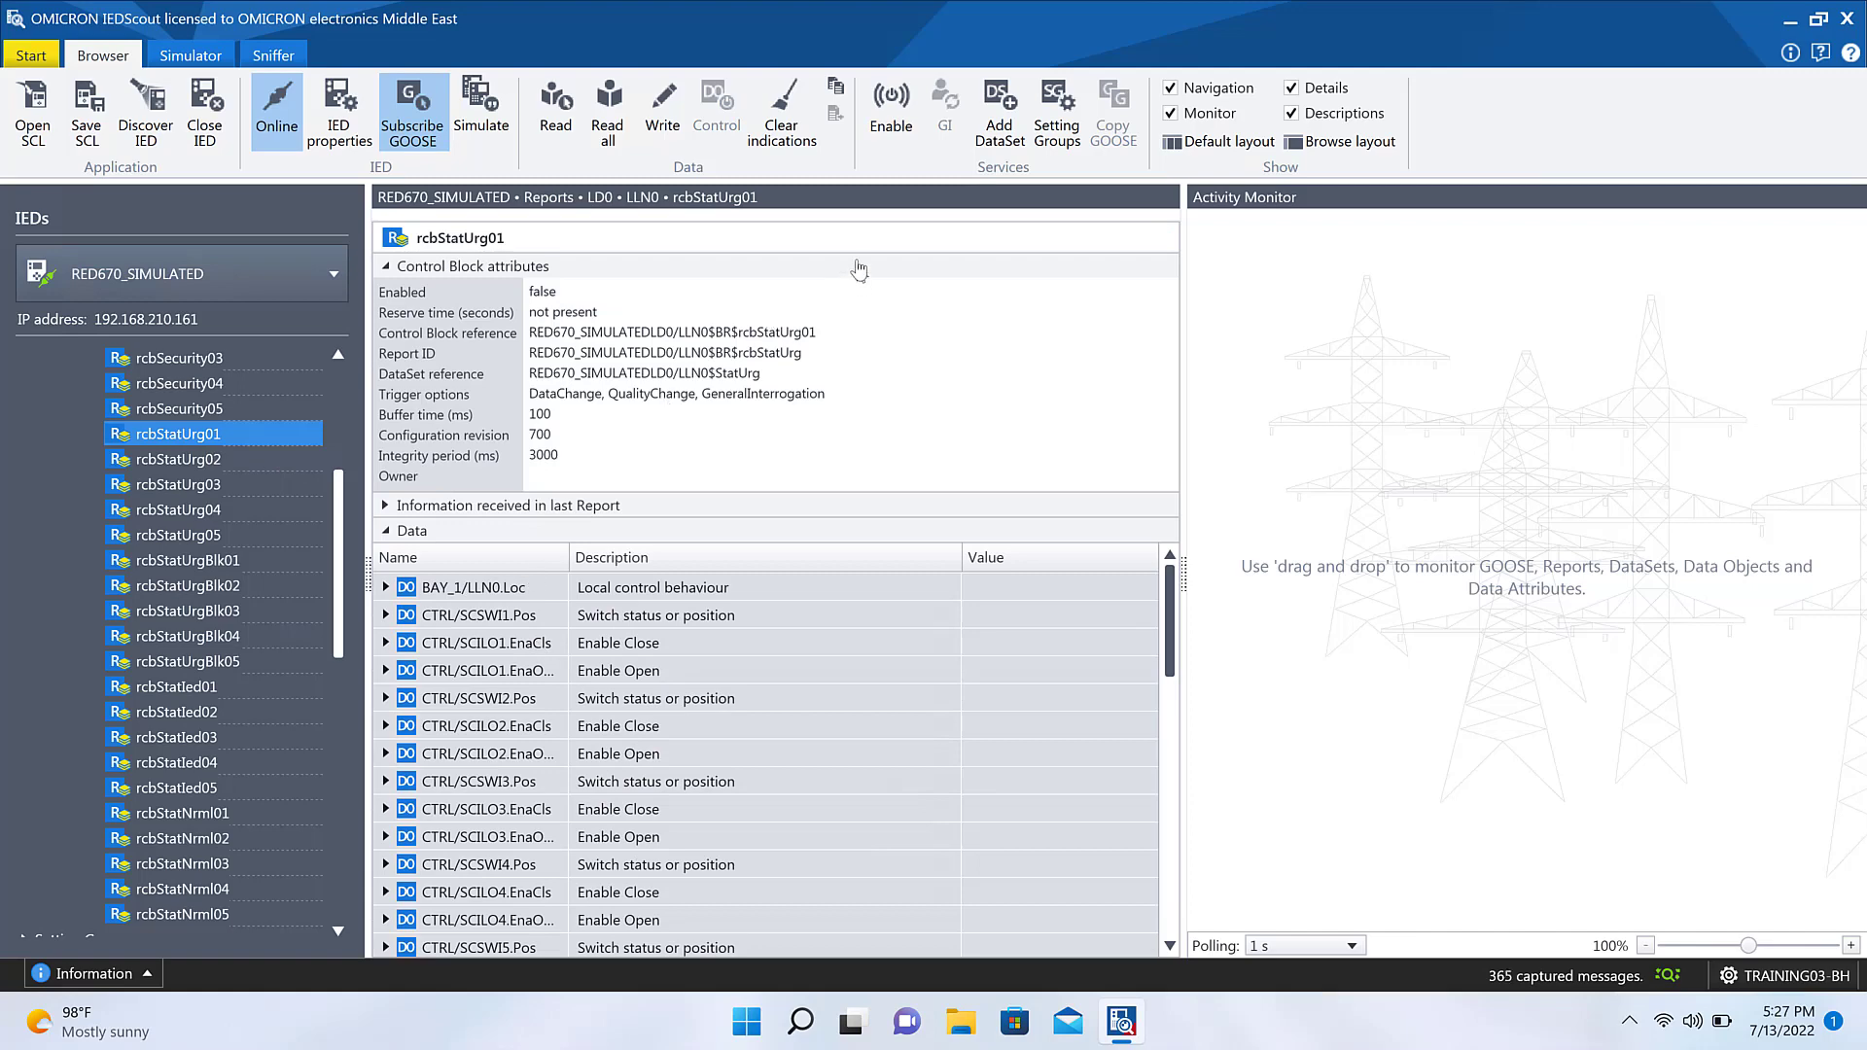
pyautogui.click(886, 138)
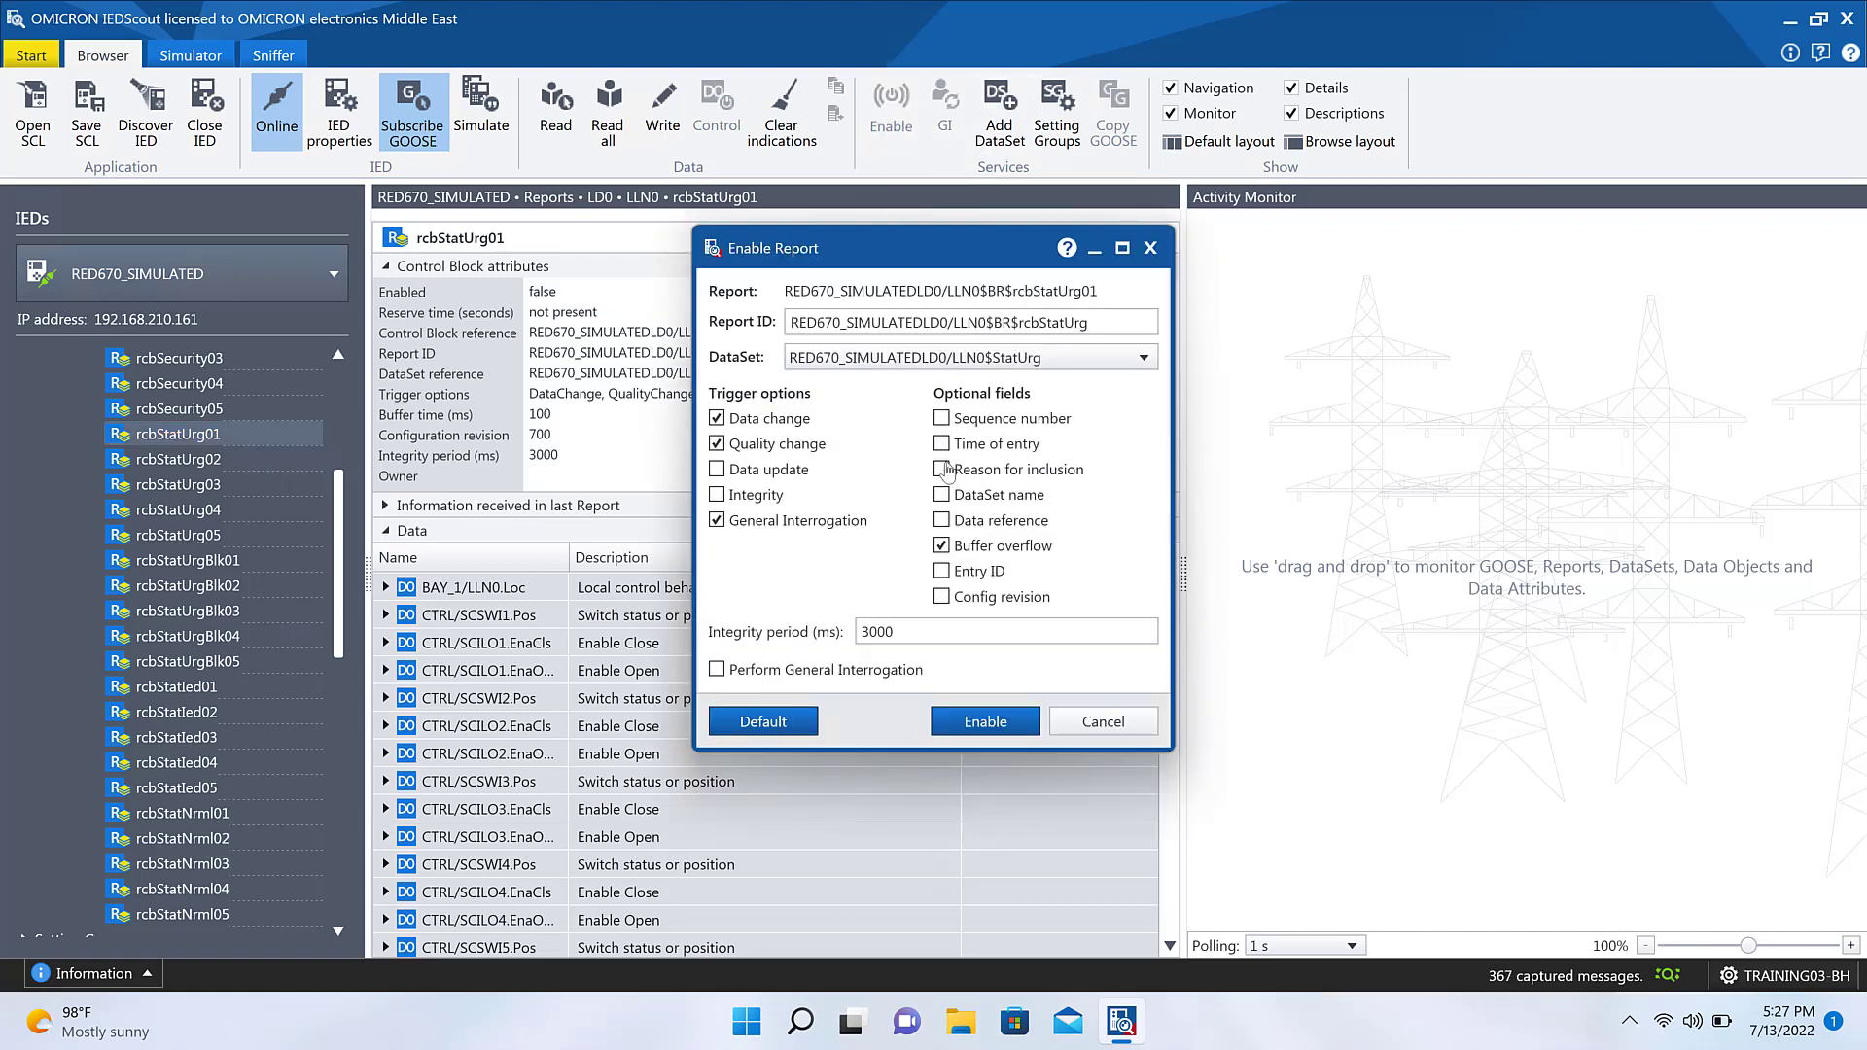
pyautogui.click(983, 720)
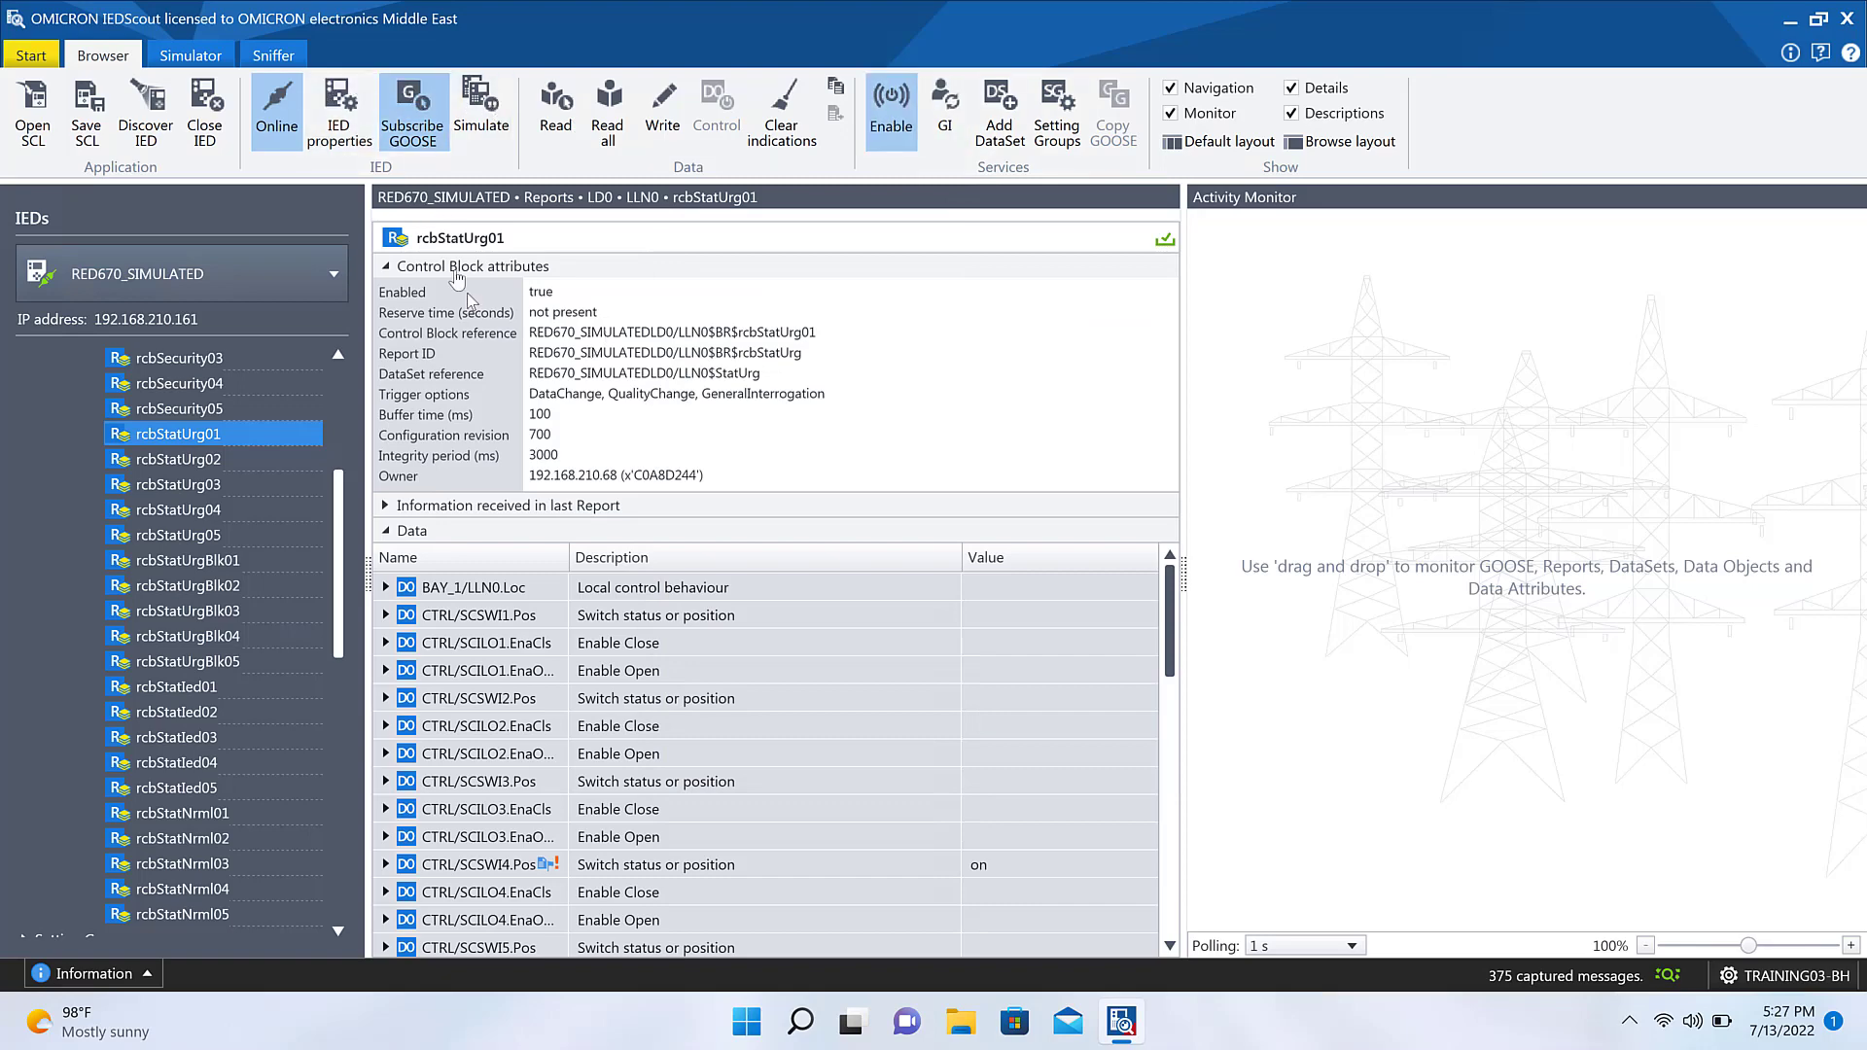
pyautogui.click(273, 55)
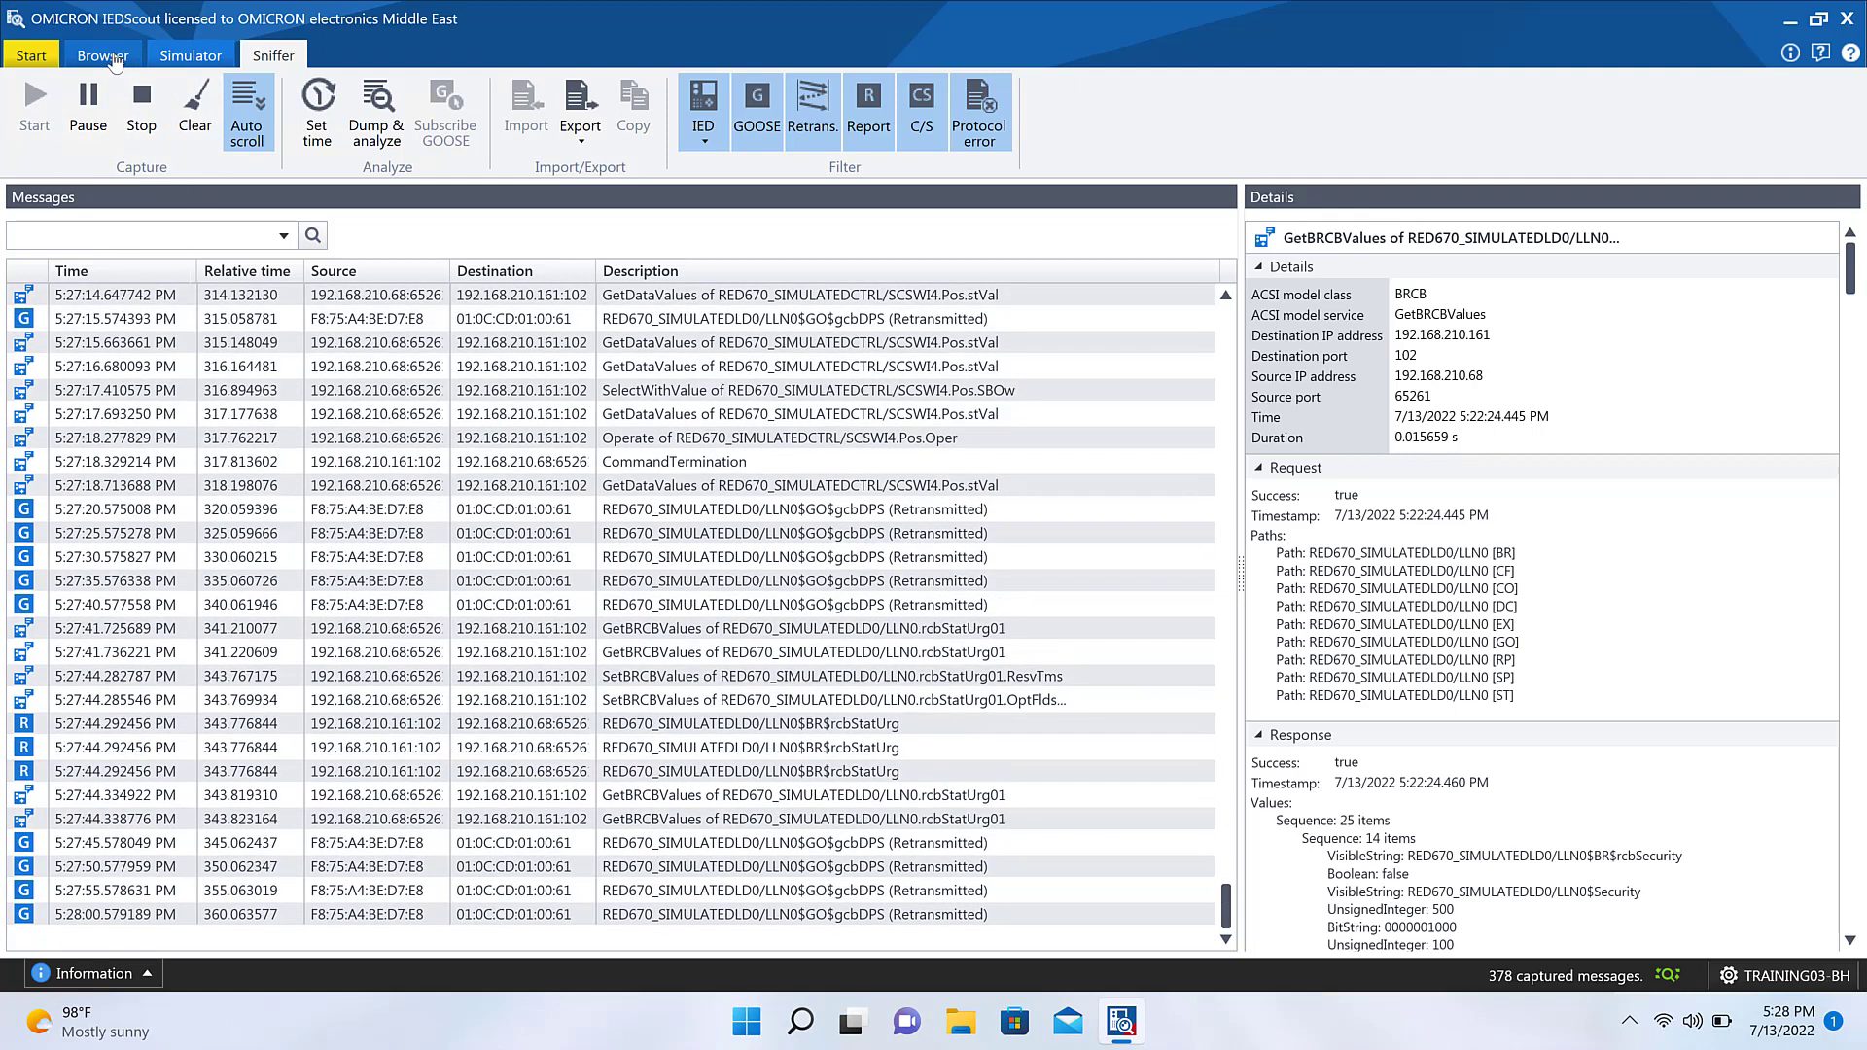
# Step: Go from the CTRL/SCSWI4.Pos entry of rcbStatUrg01 to the data model and add Pos to the Activity Monitor
pyautogui.click(103, 55)
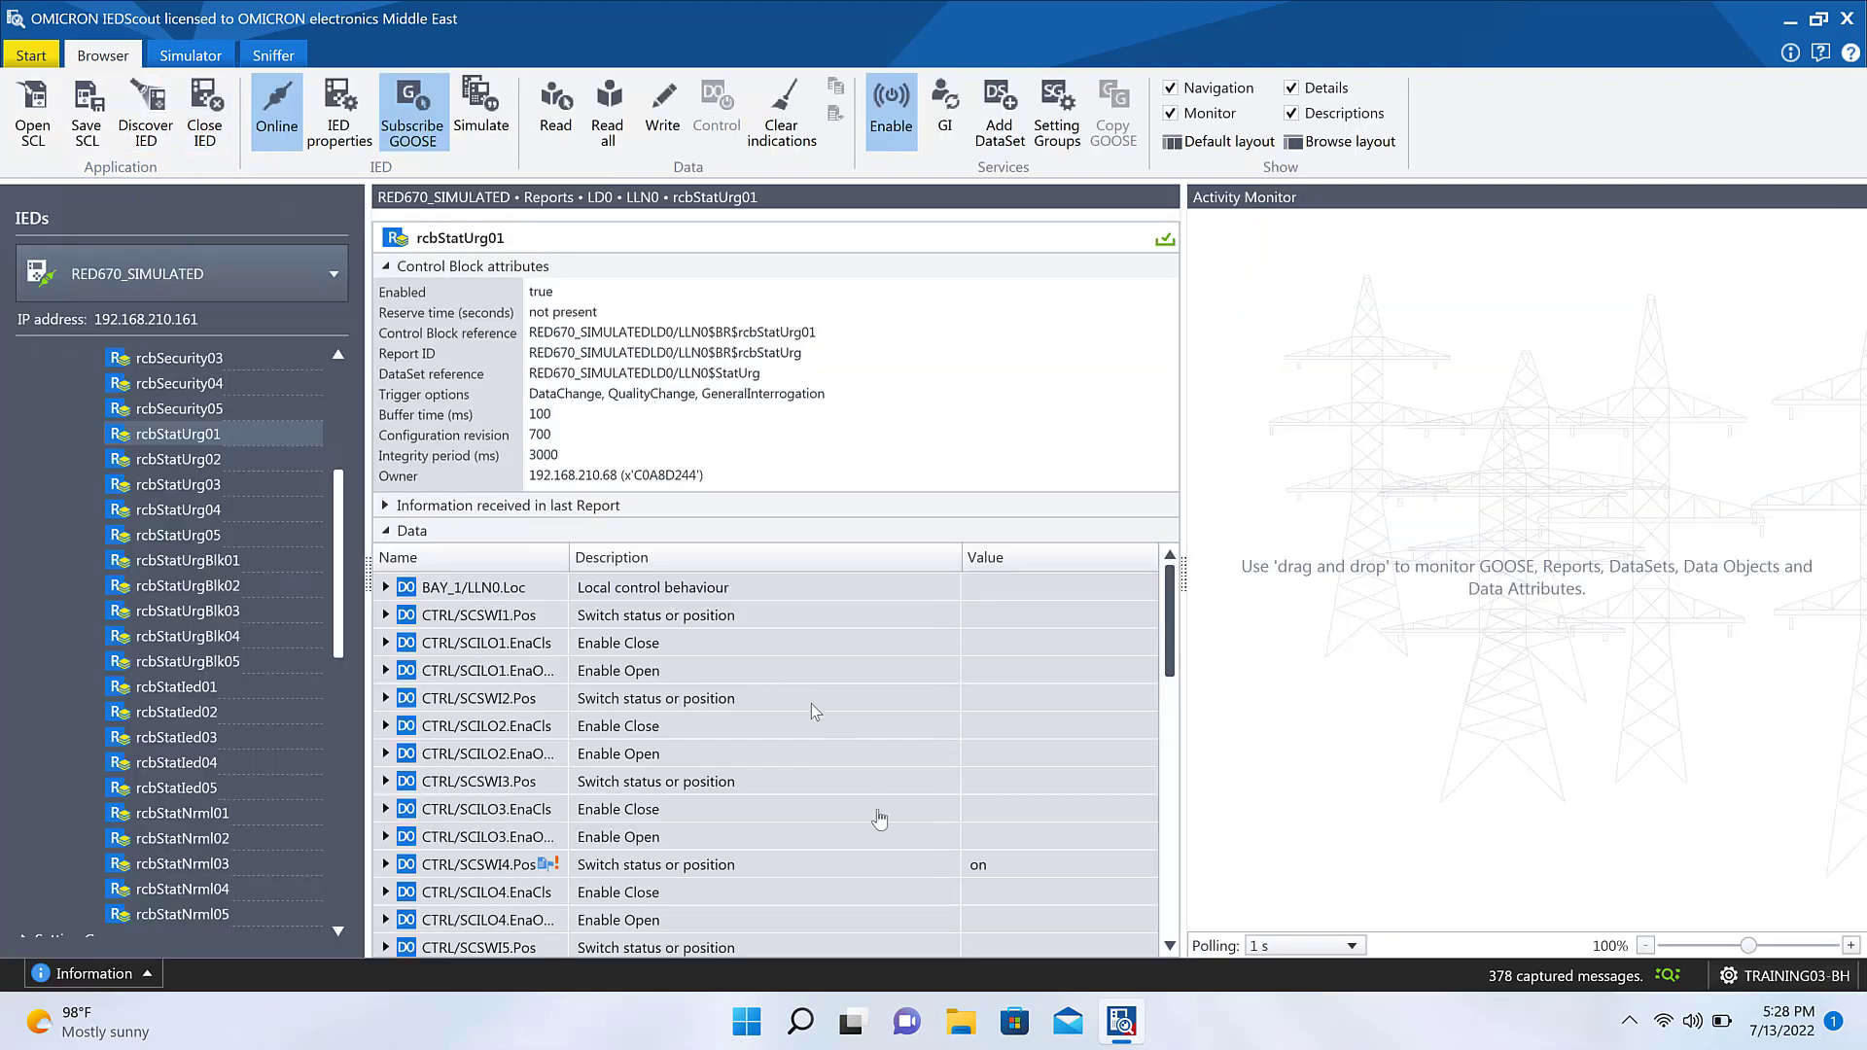
pyautogui.doubleClick(525, 872)
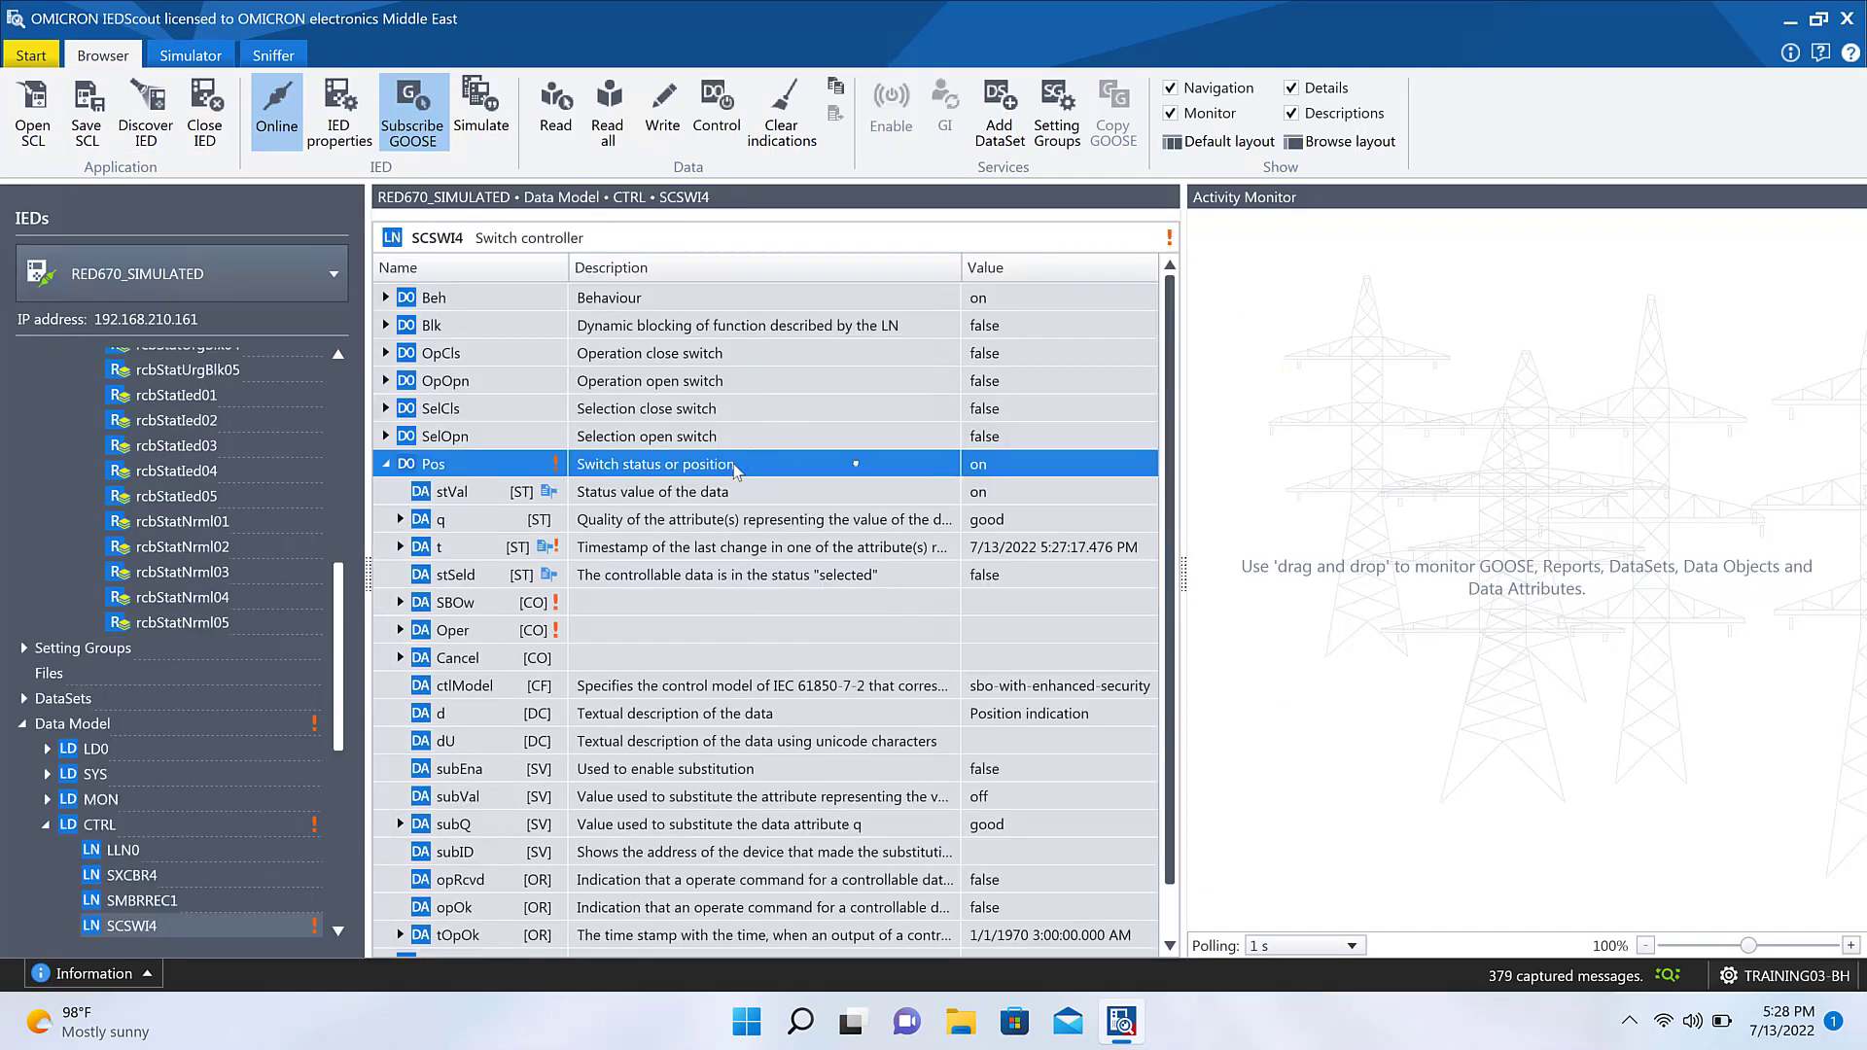
pyautogui.moveTo(734, 467); pyautogui.dragTo(1370, 388)
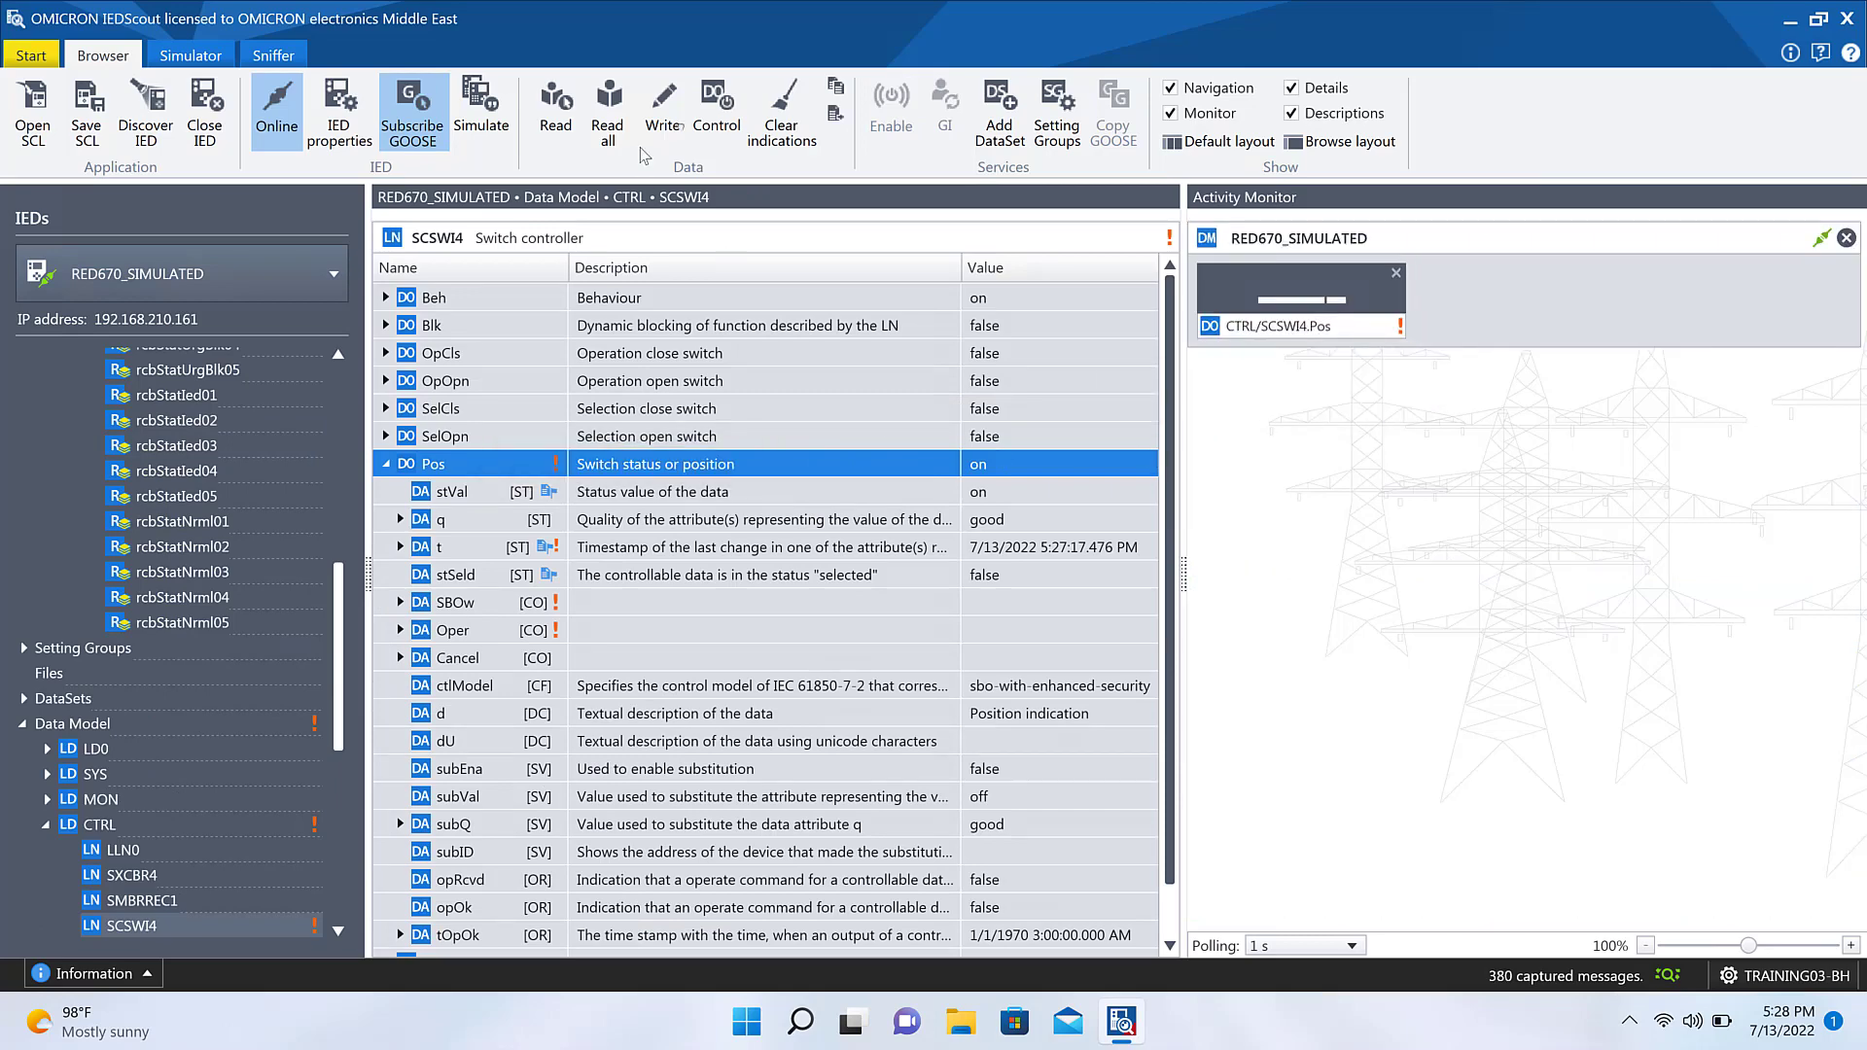
# Step: Select and operate the switch position SCSWI4.Pos with the value false
pyautogui.click(716, 107)
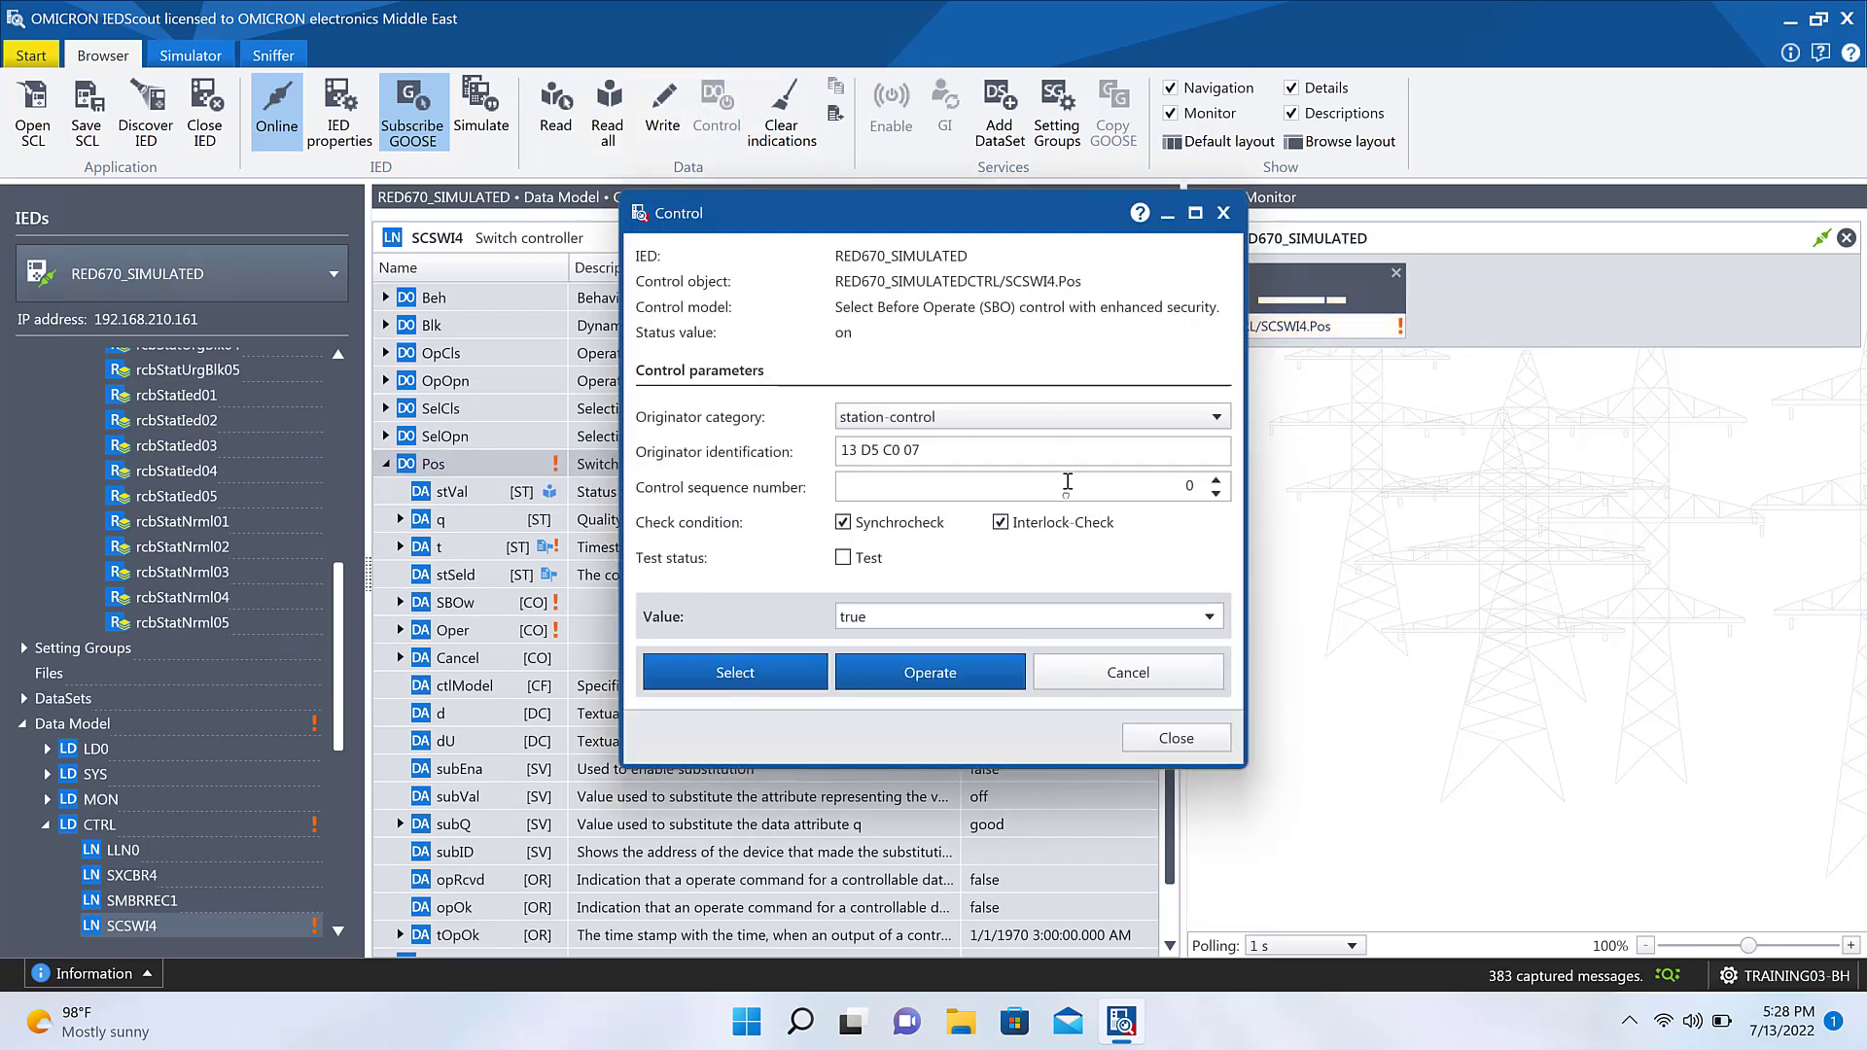
pyautogui.click(1086, 618)
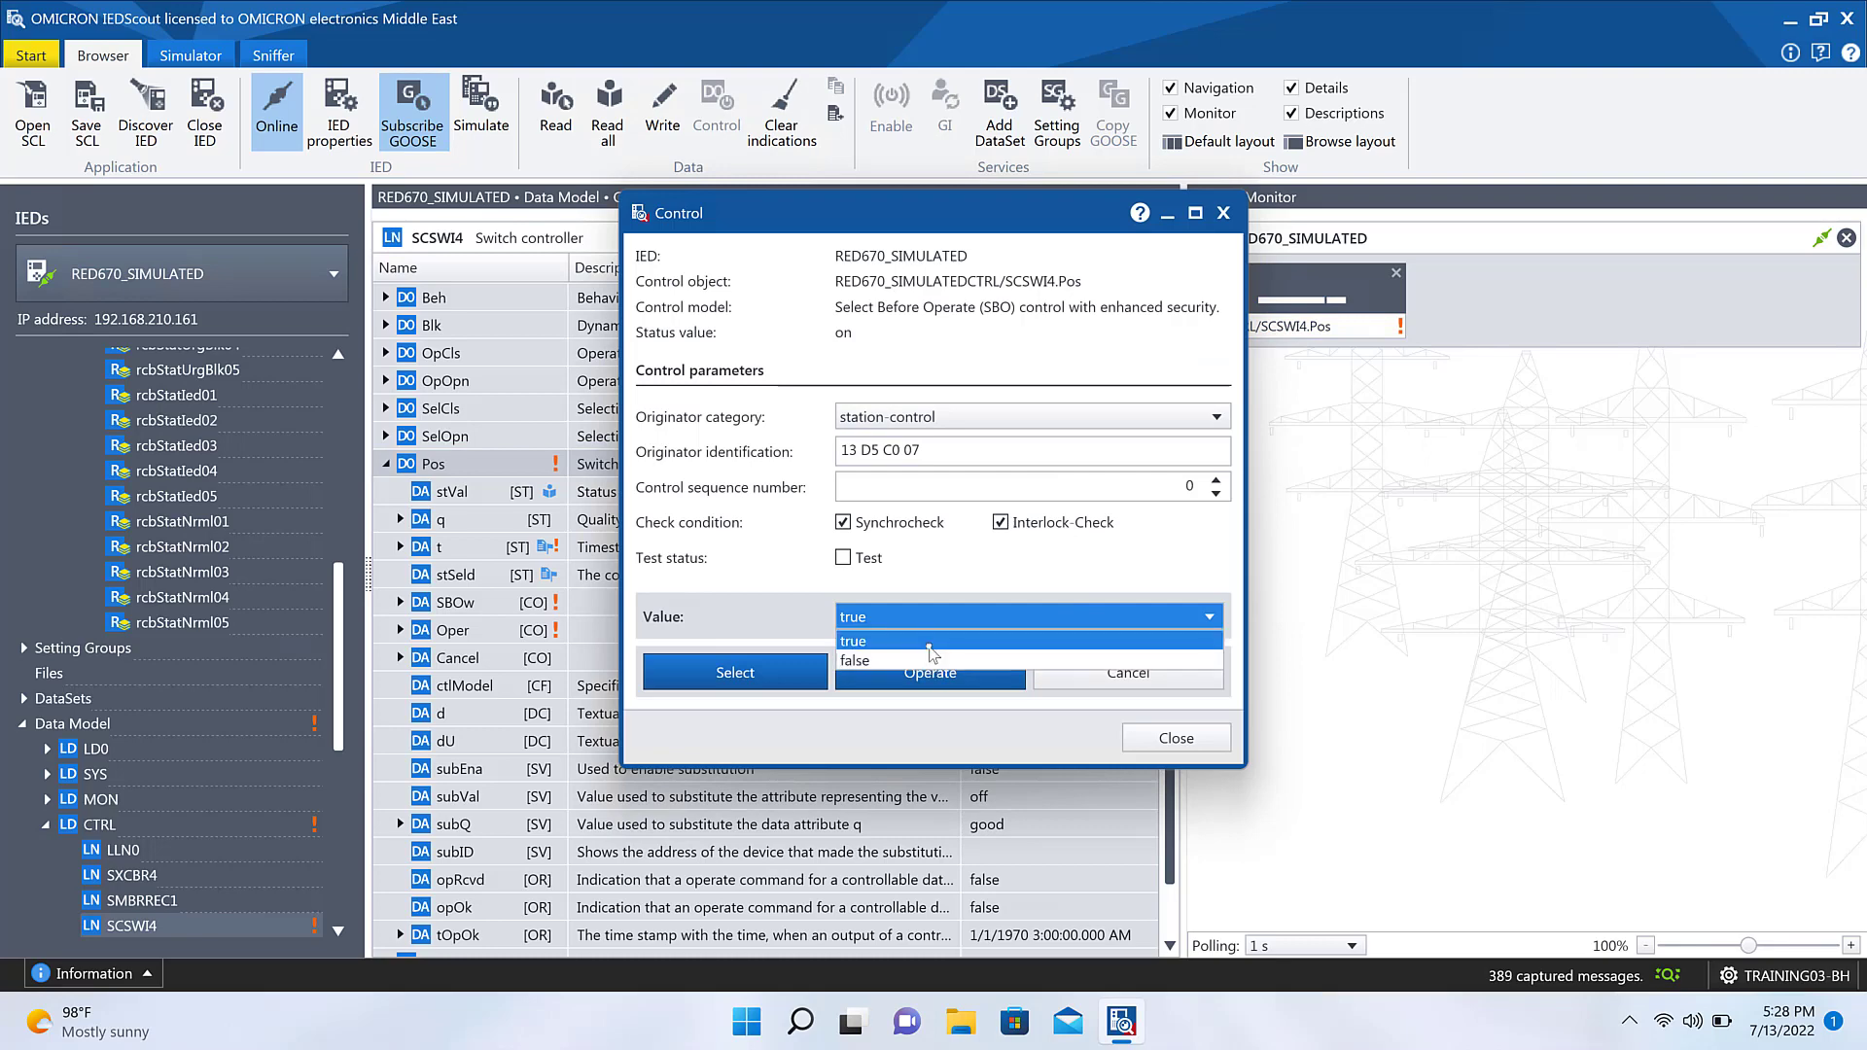
pyautogui.click(973, 636)
pyautogui.click(732, 678)
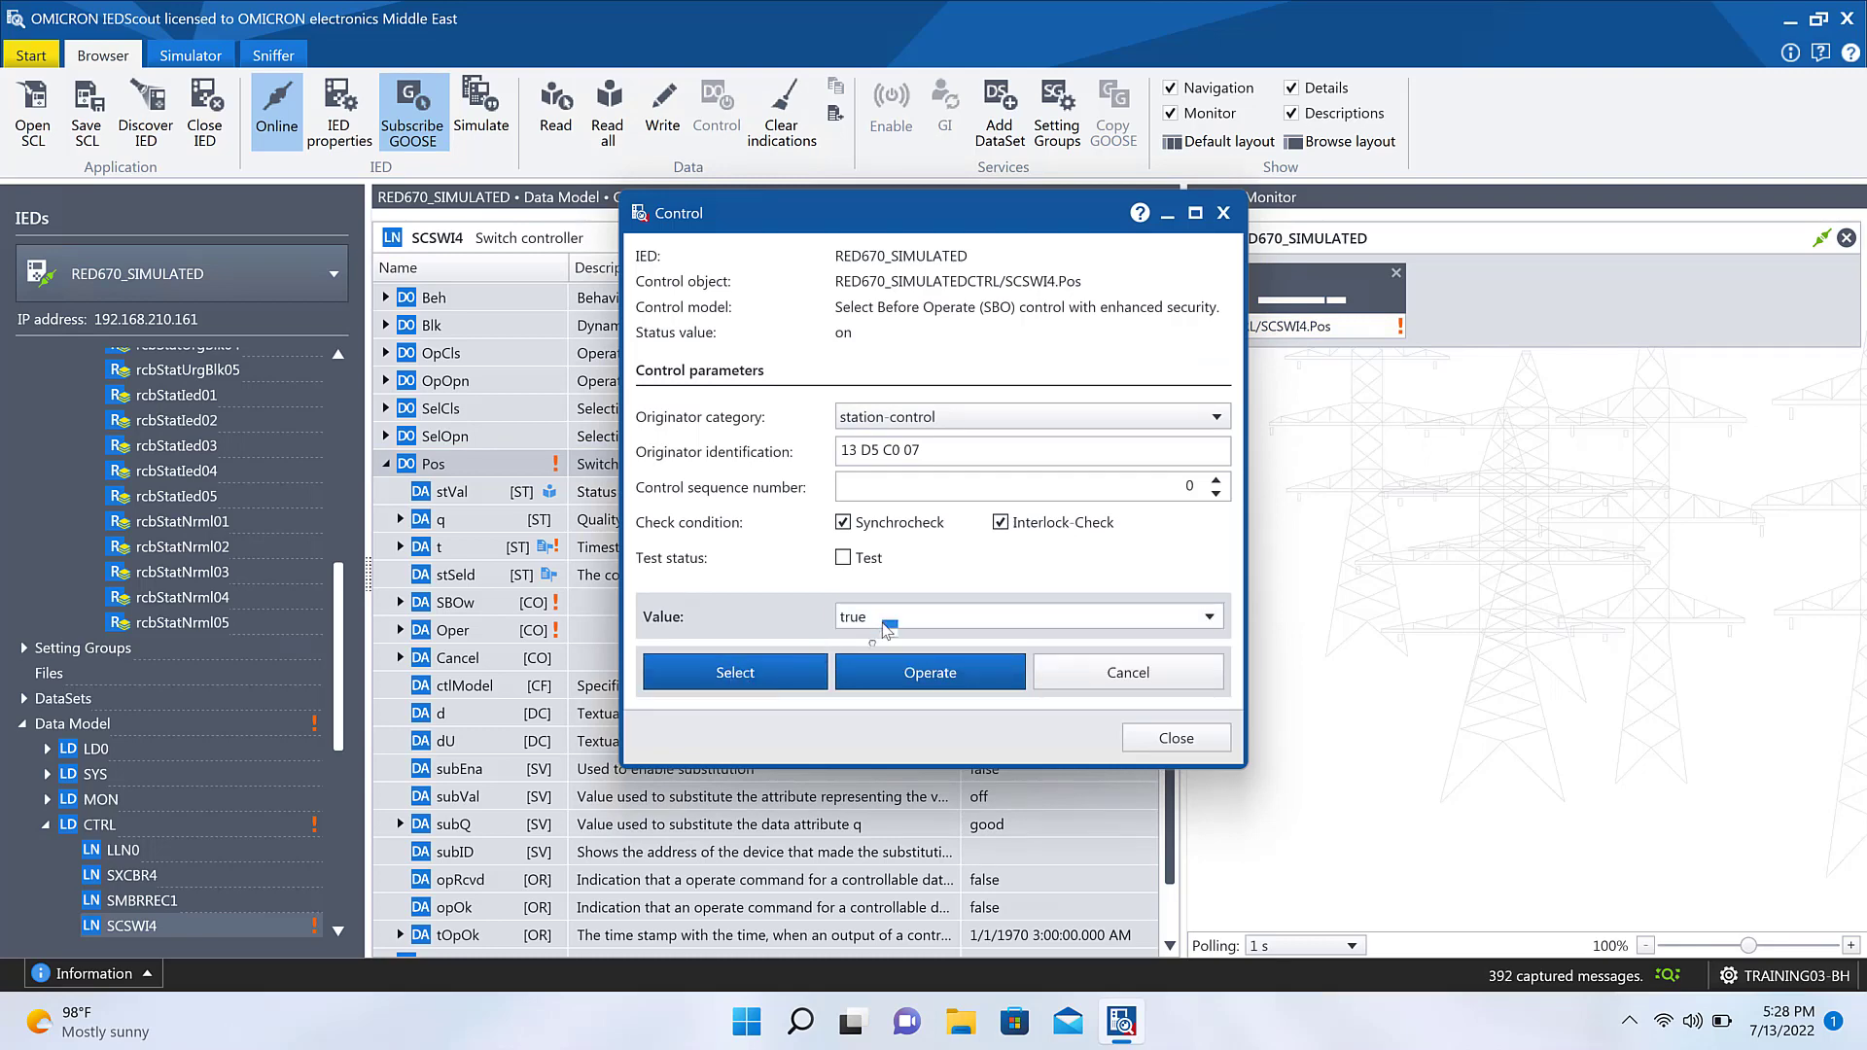
pyautogui.click(887, 622)
pyautogui.click(840, 653)
pyautogui.click(743, 681)
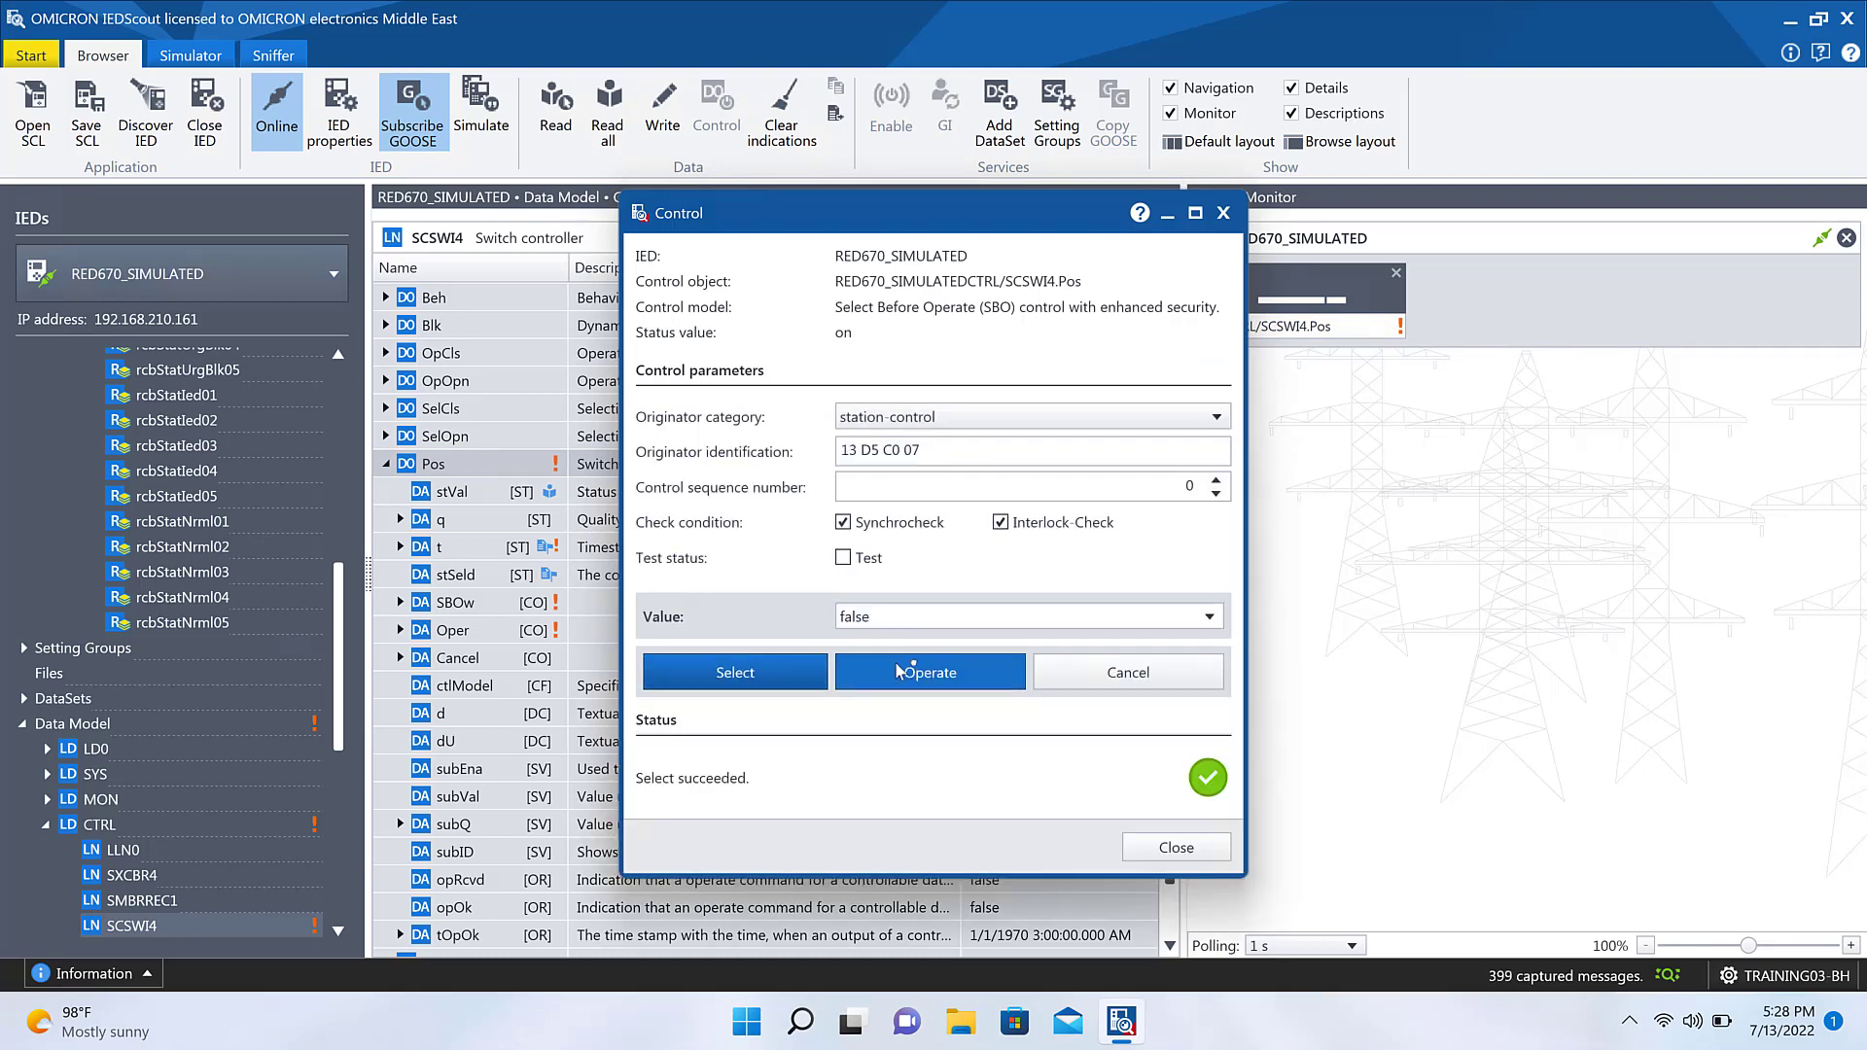
pyautogui.click(899, 671)
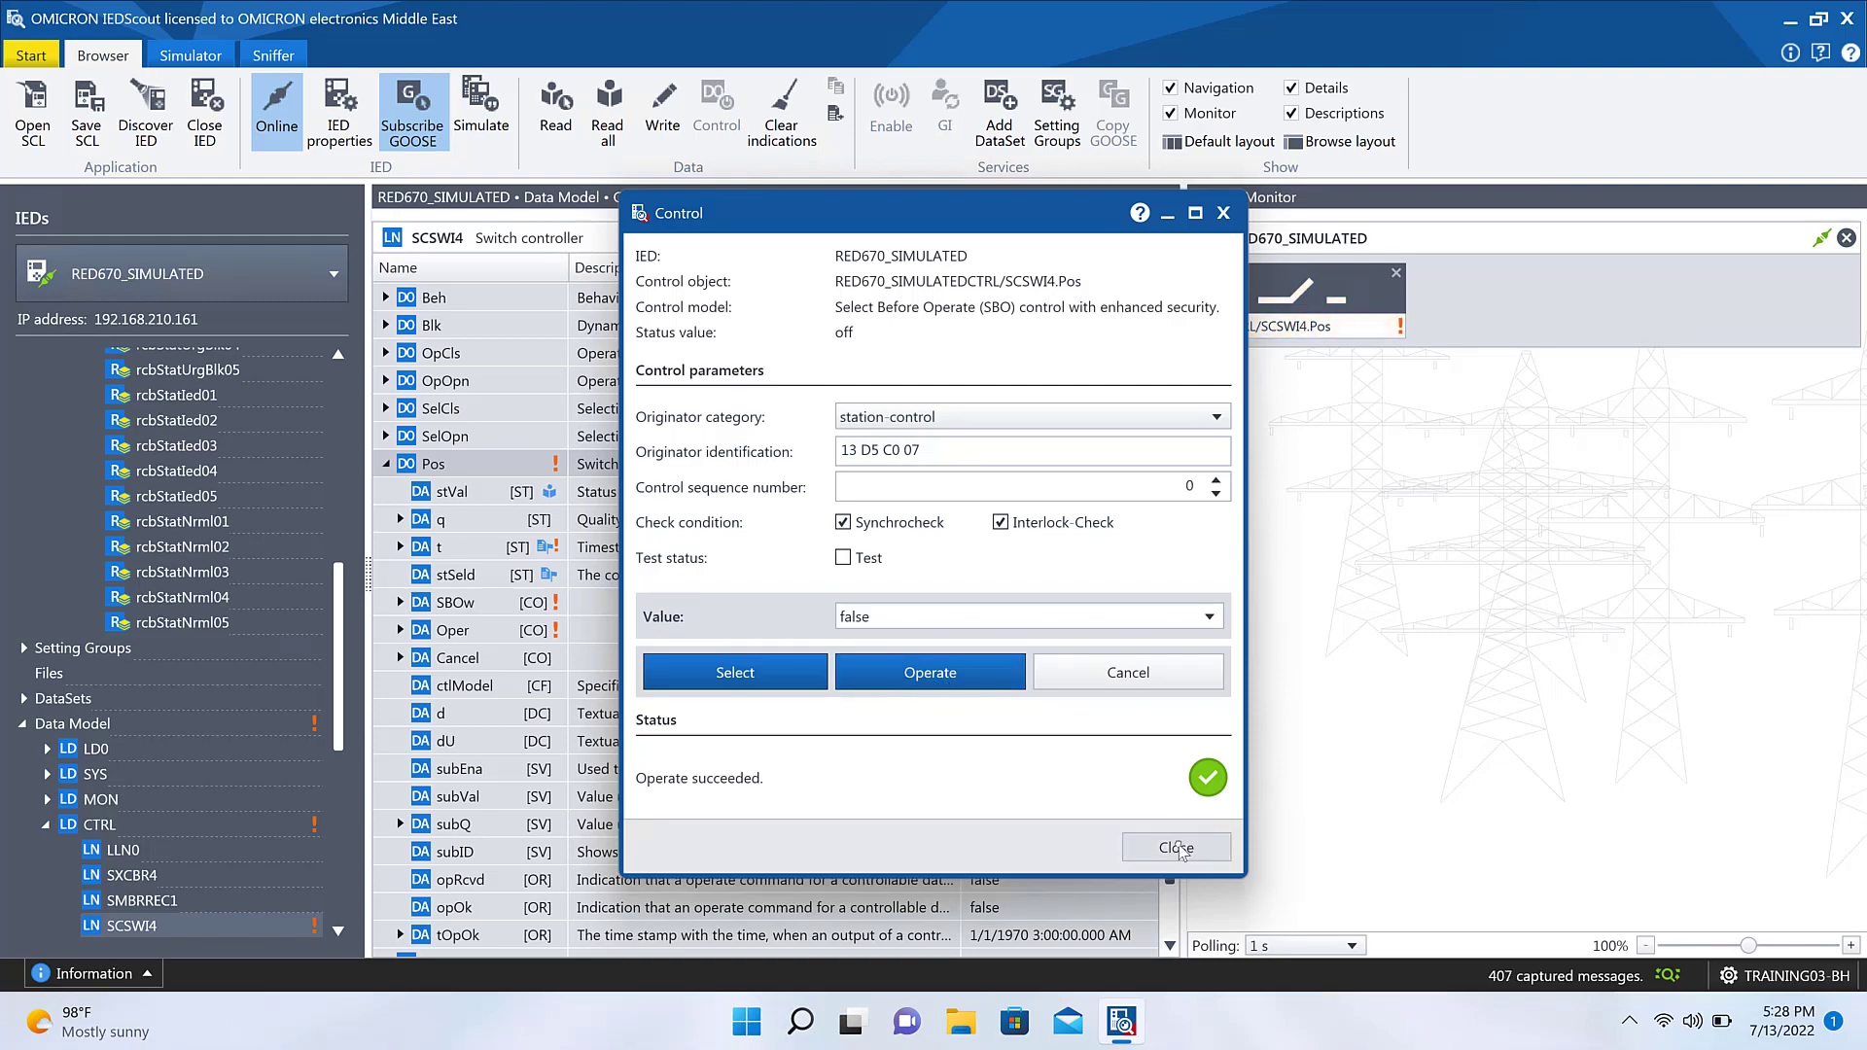
pyautogui.click(1175, 848)
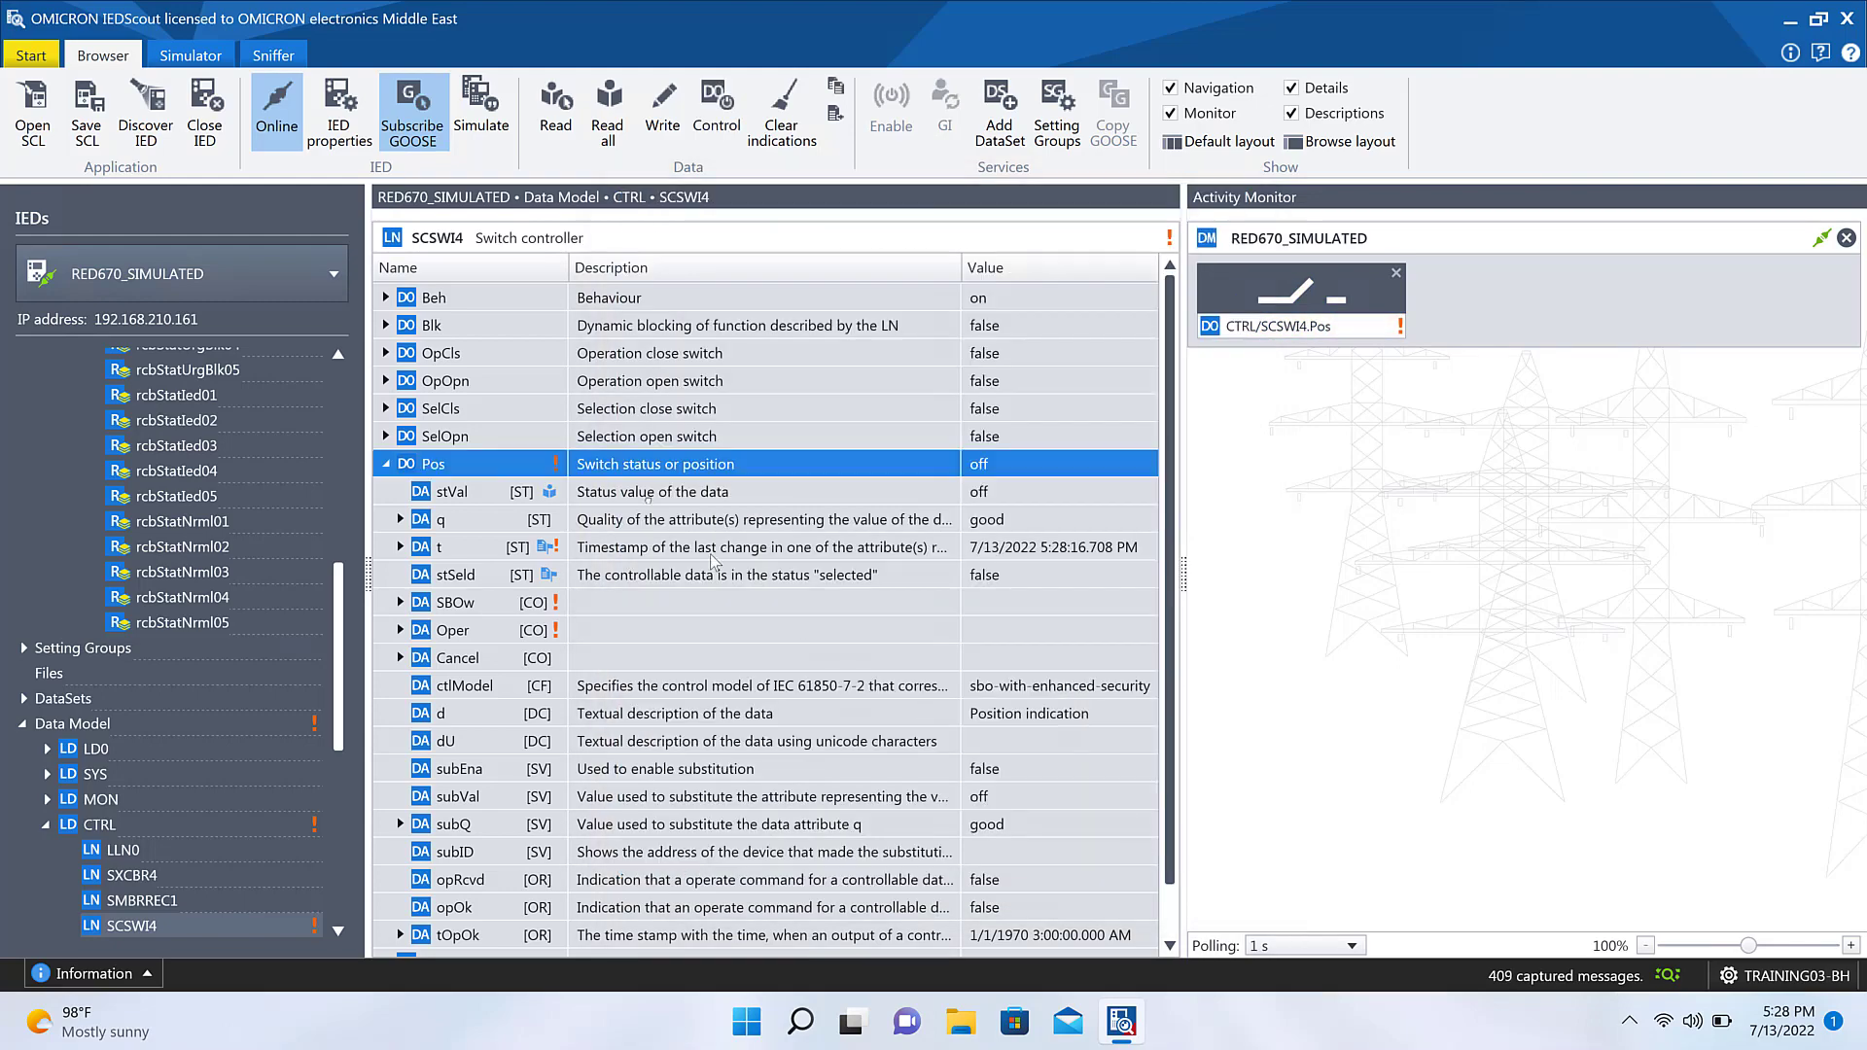
# Step: Examine the captured rcbStatUrg data-change reports triggered by the SCSWI4.Pos control command
pyautogui.click(273, 60)
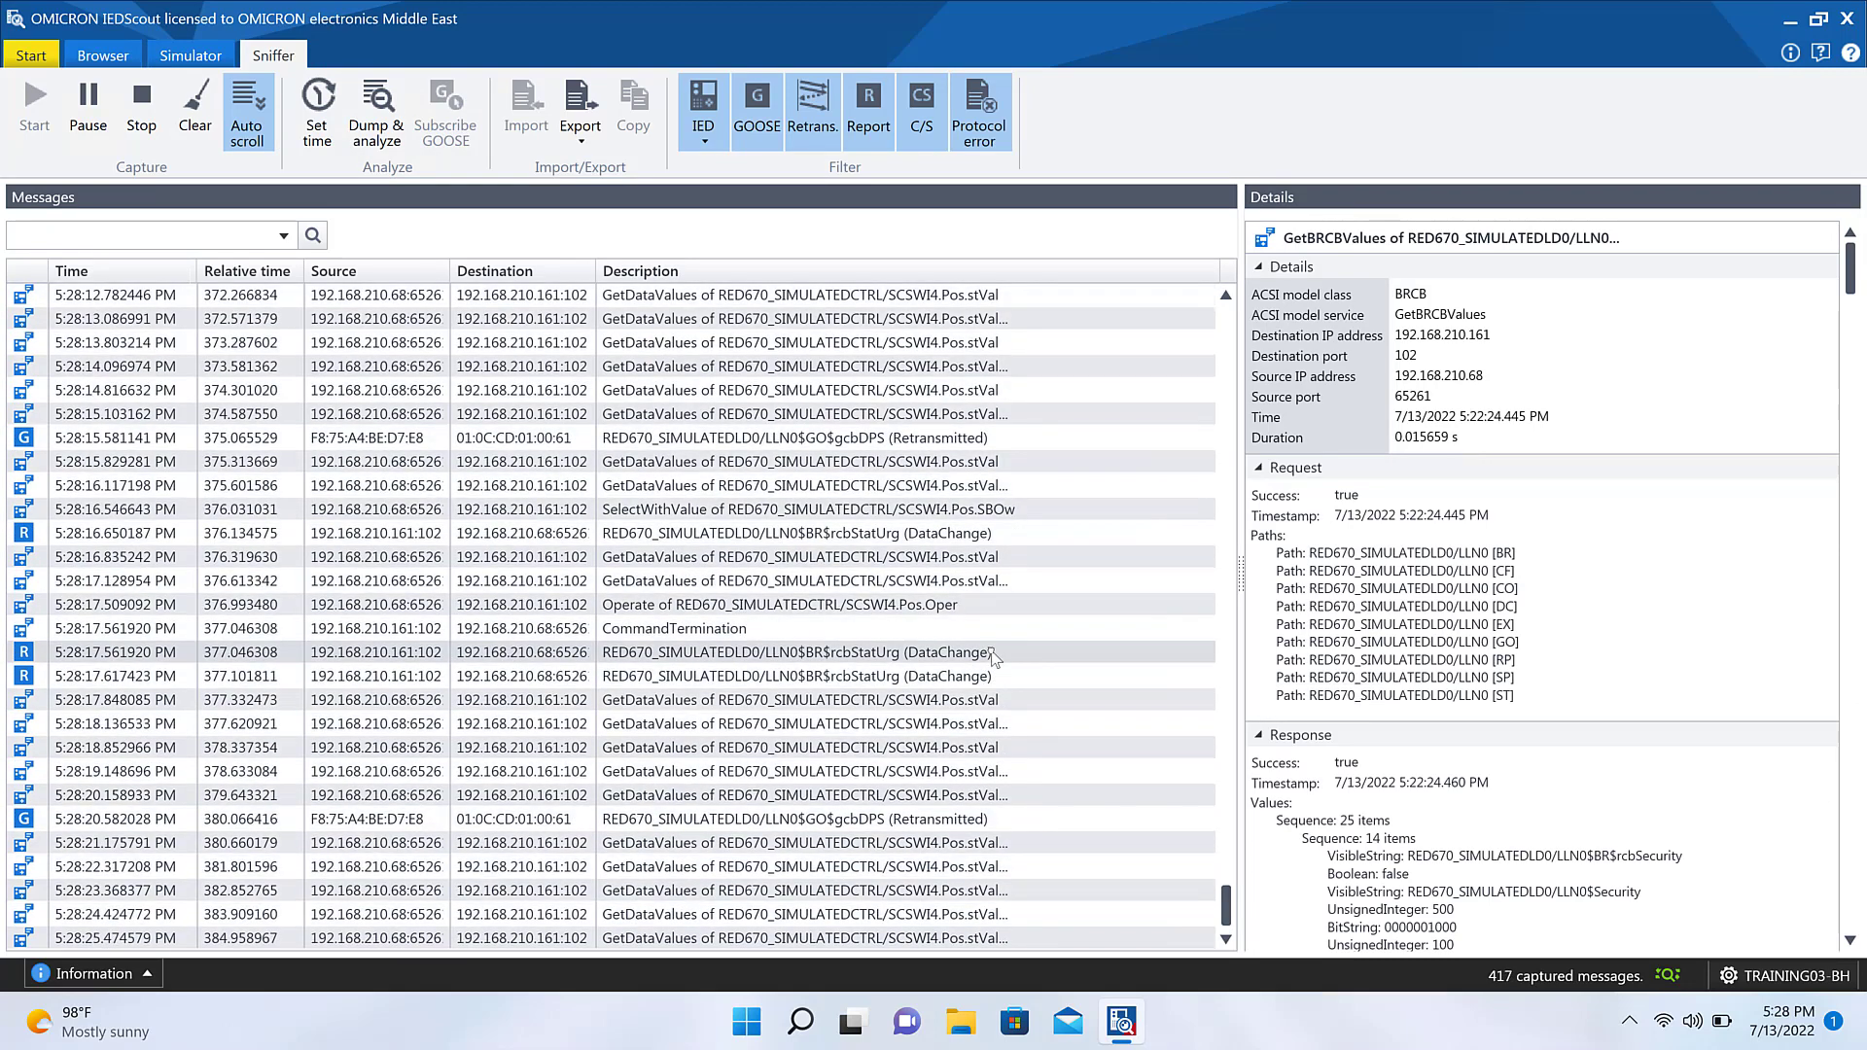
pyautogui.click(1002, 646)
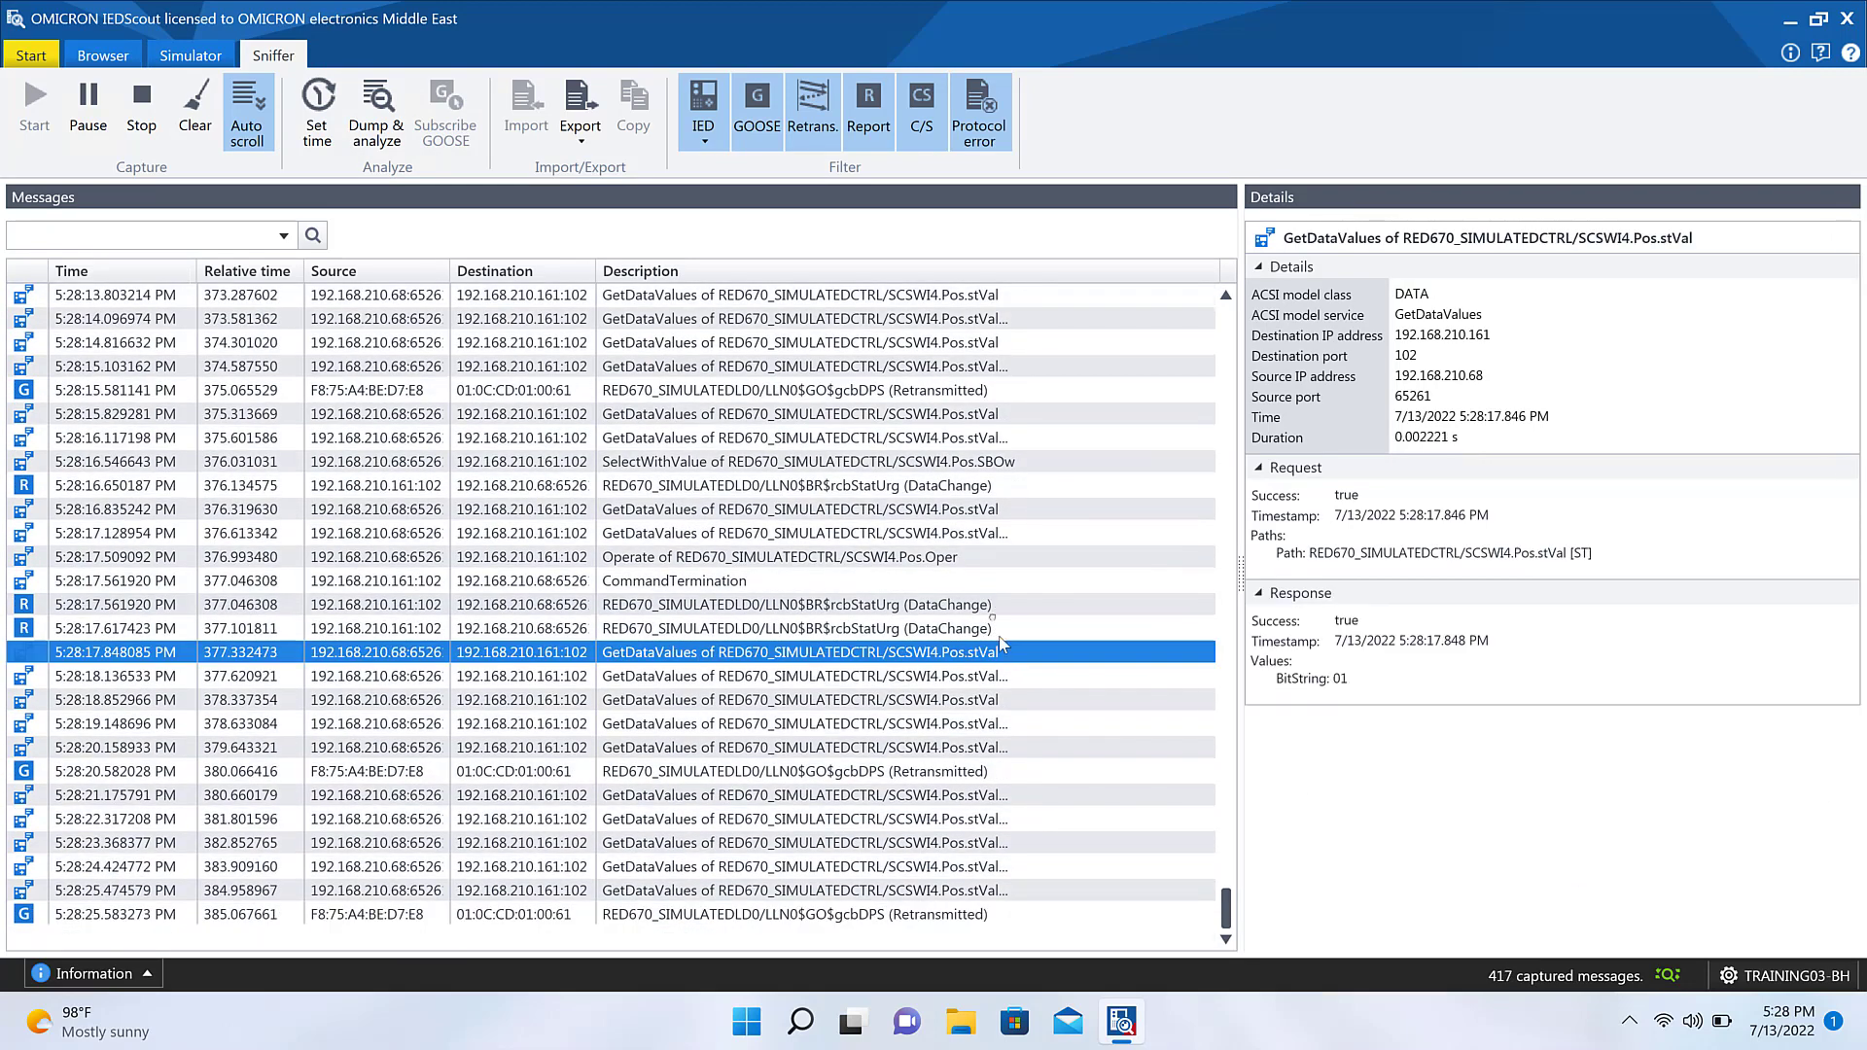
pyautogui.click(1040, 581)
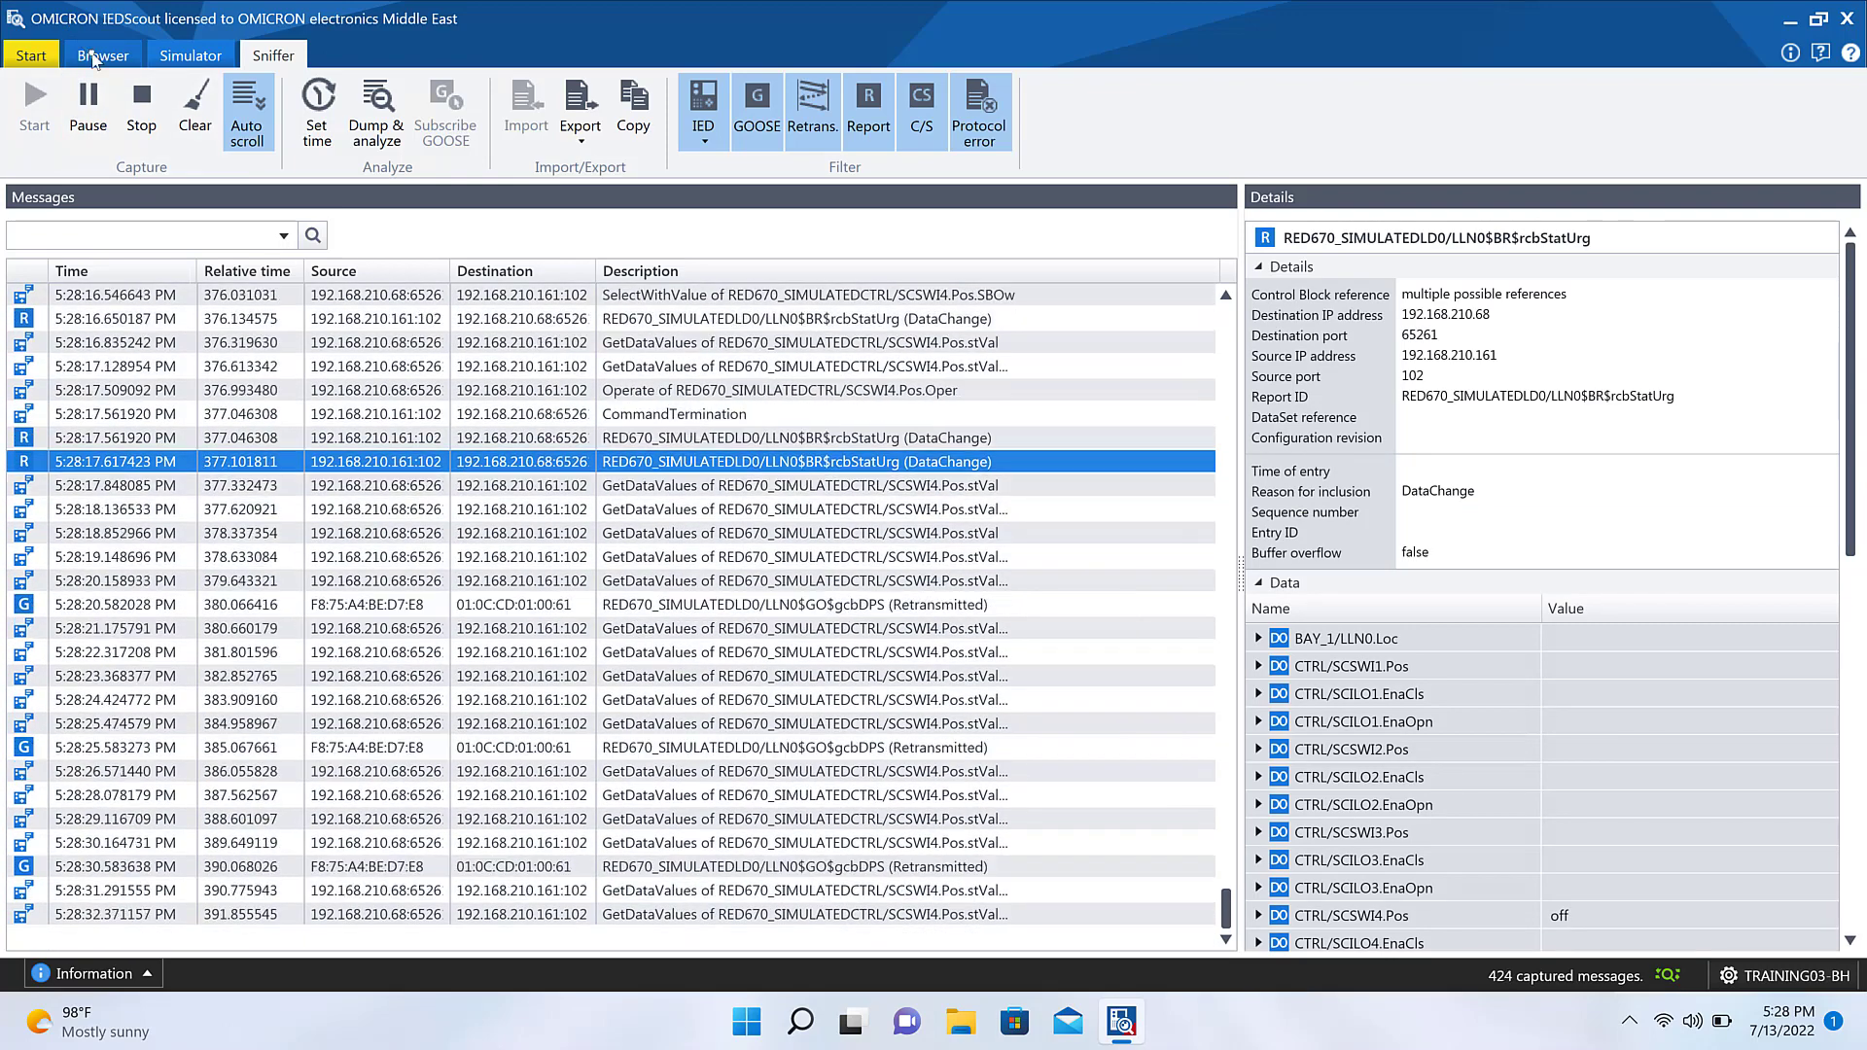
# Step: Collapse the LLN0 reports and the CTRL device, and display logical node LLN0 under LD0 in the data model
pyautogui.click(85, 52)
pyautogui.scroll(8, 192, 545)
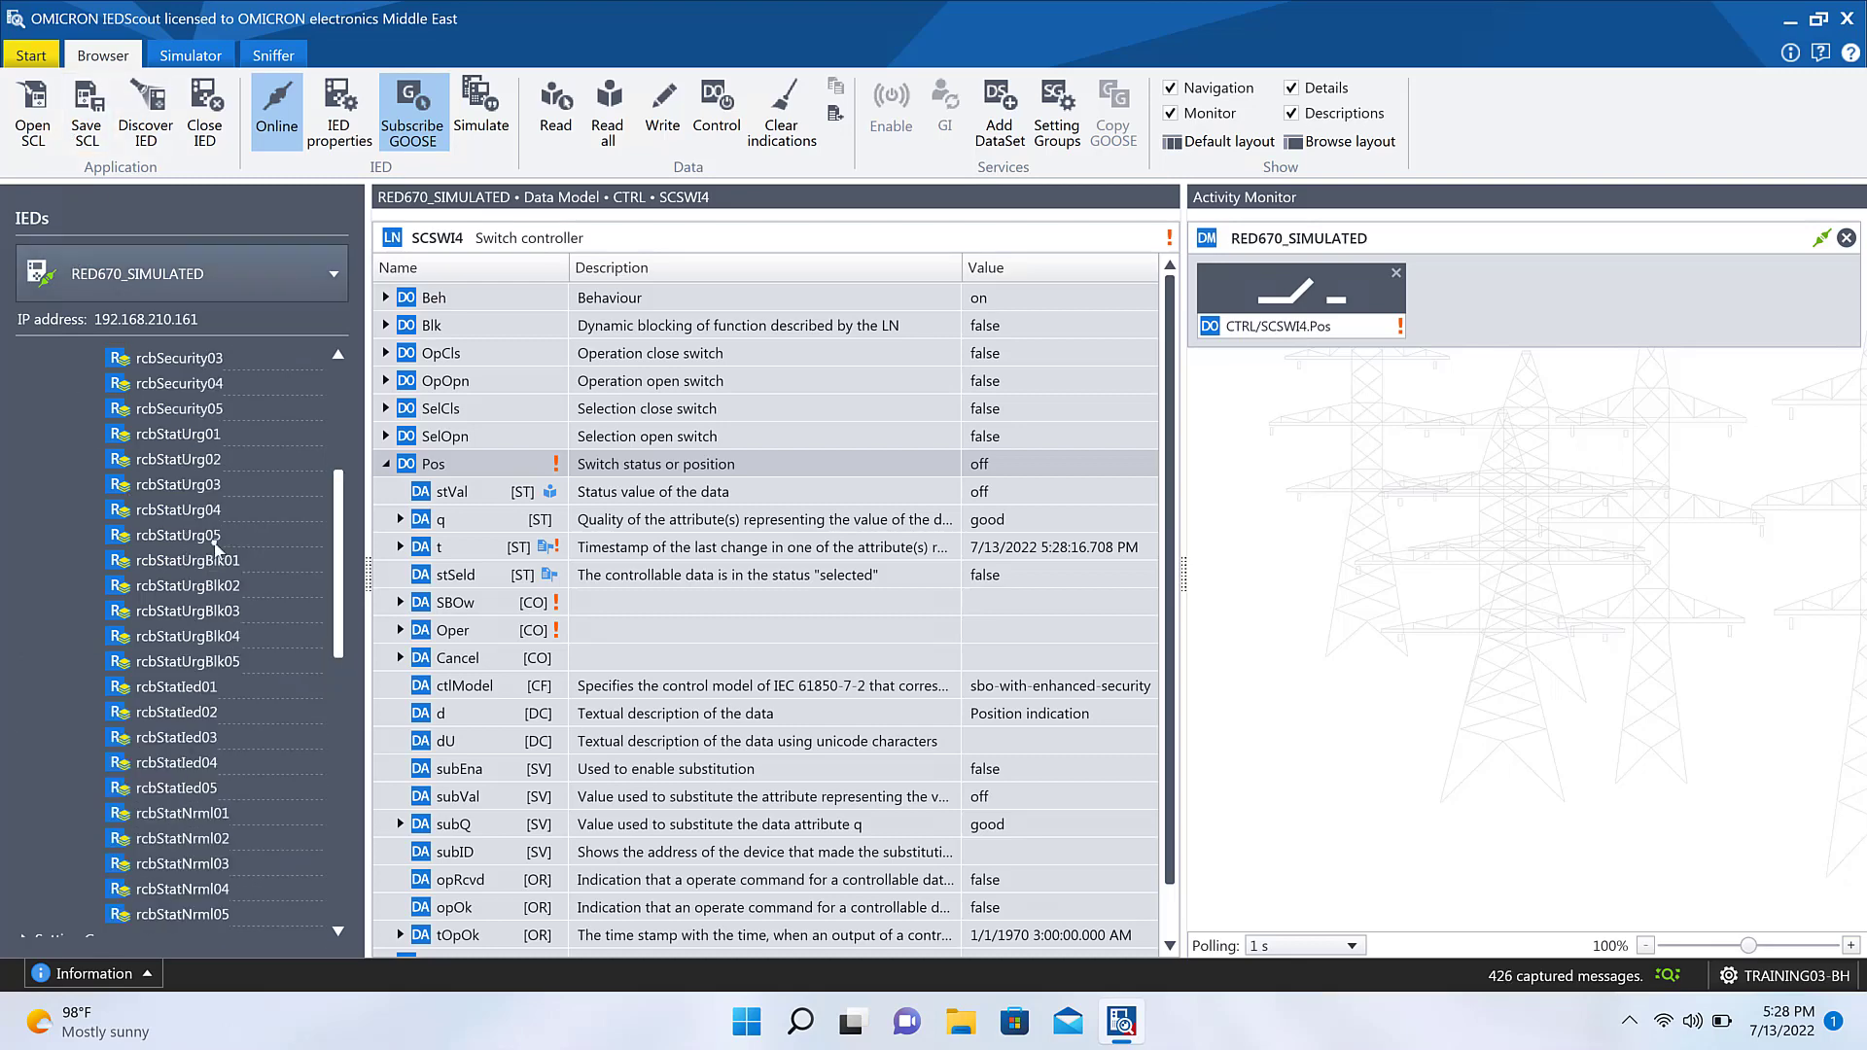
pyautogui.click(66, 486)
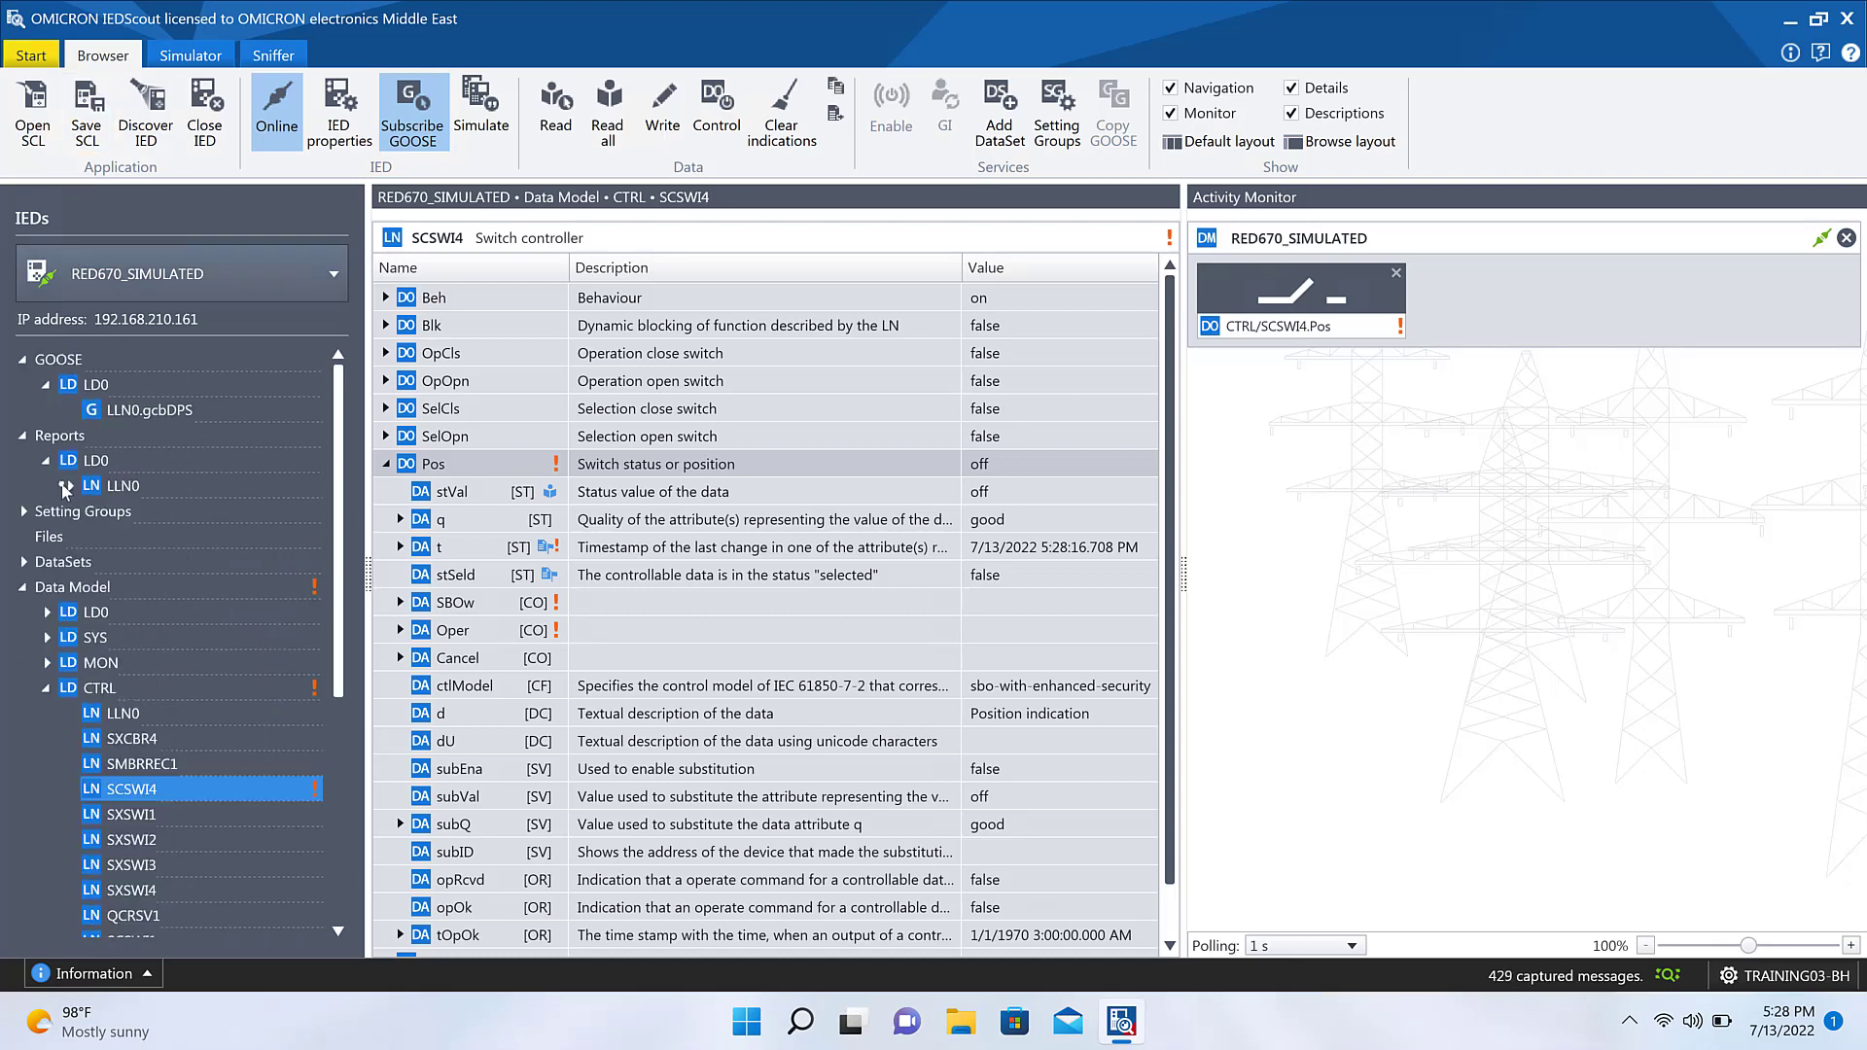
pyautogui.doubleClick(109, 694)
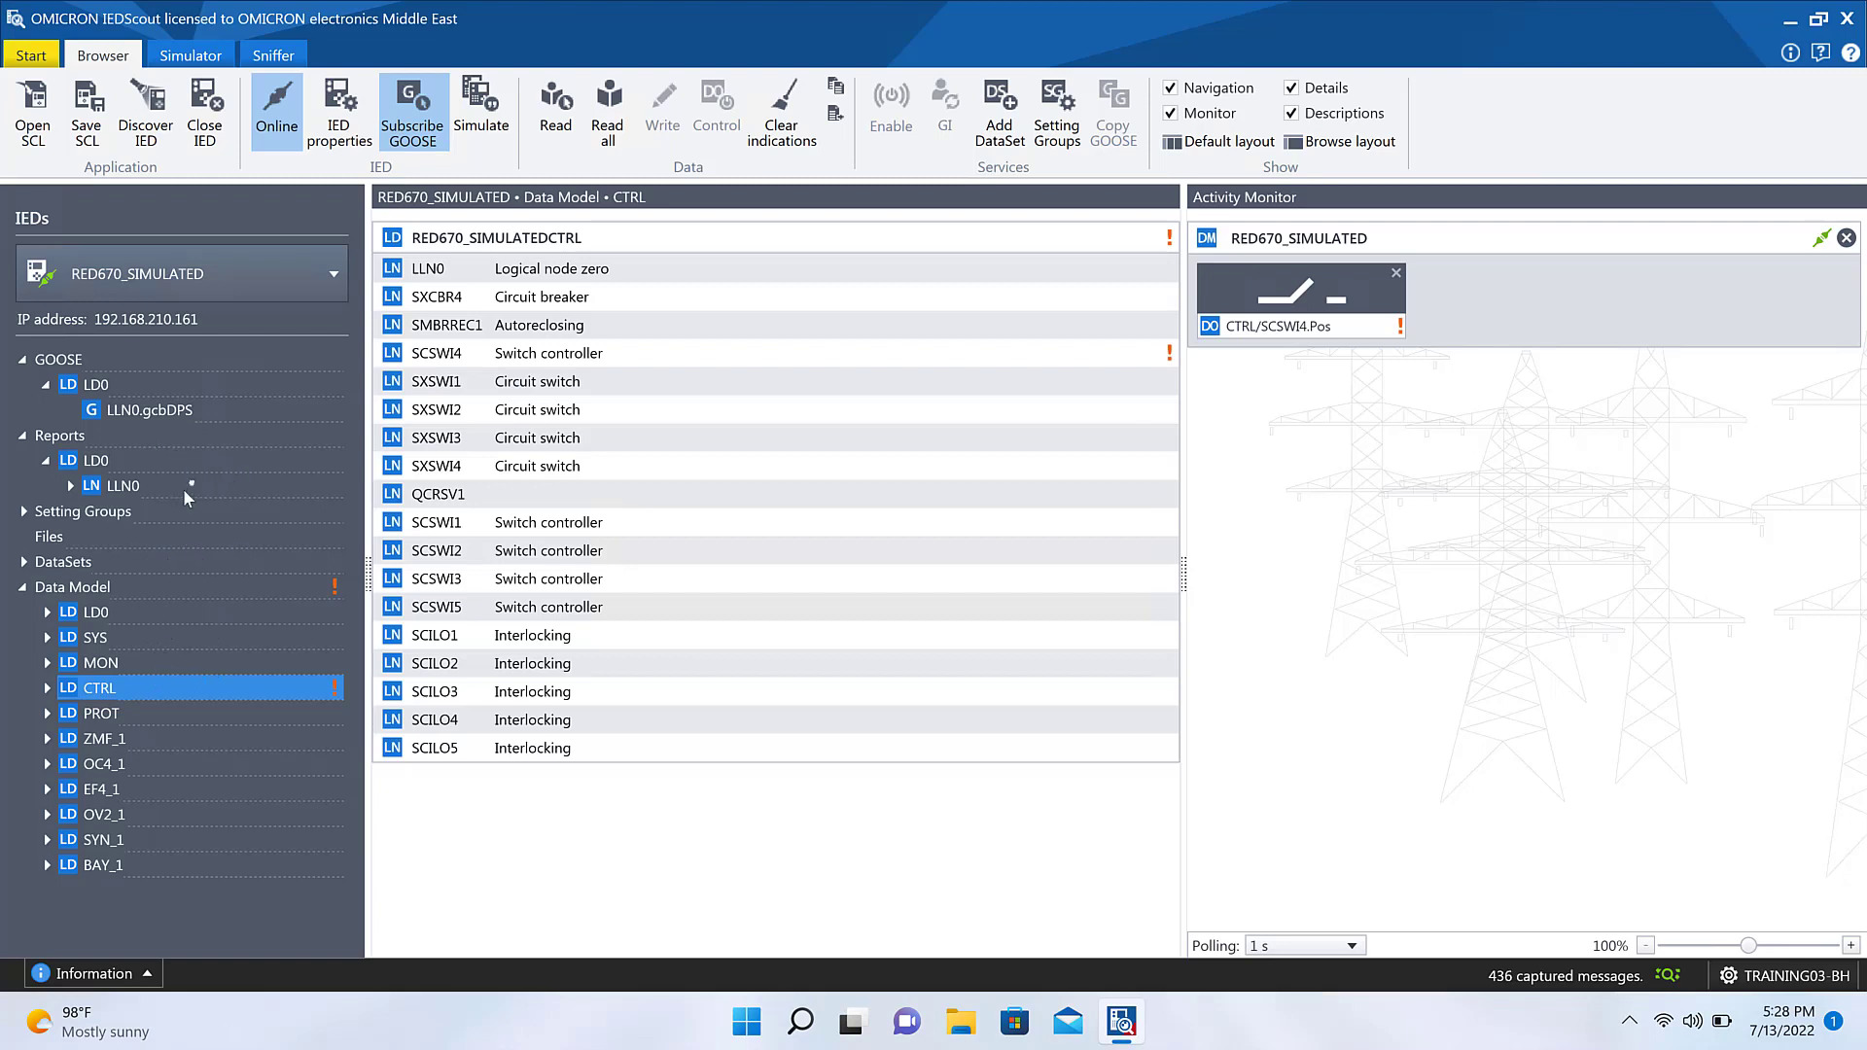
pyautogui.click(47, 612)
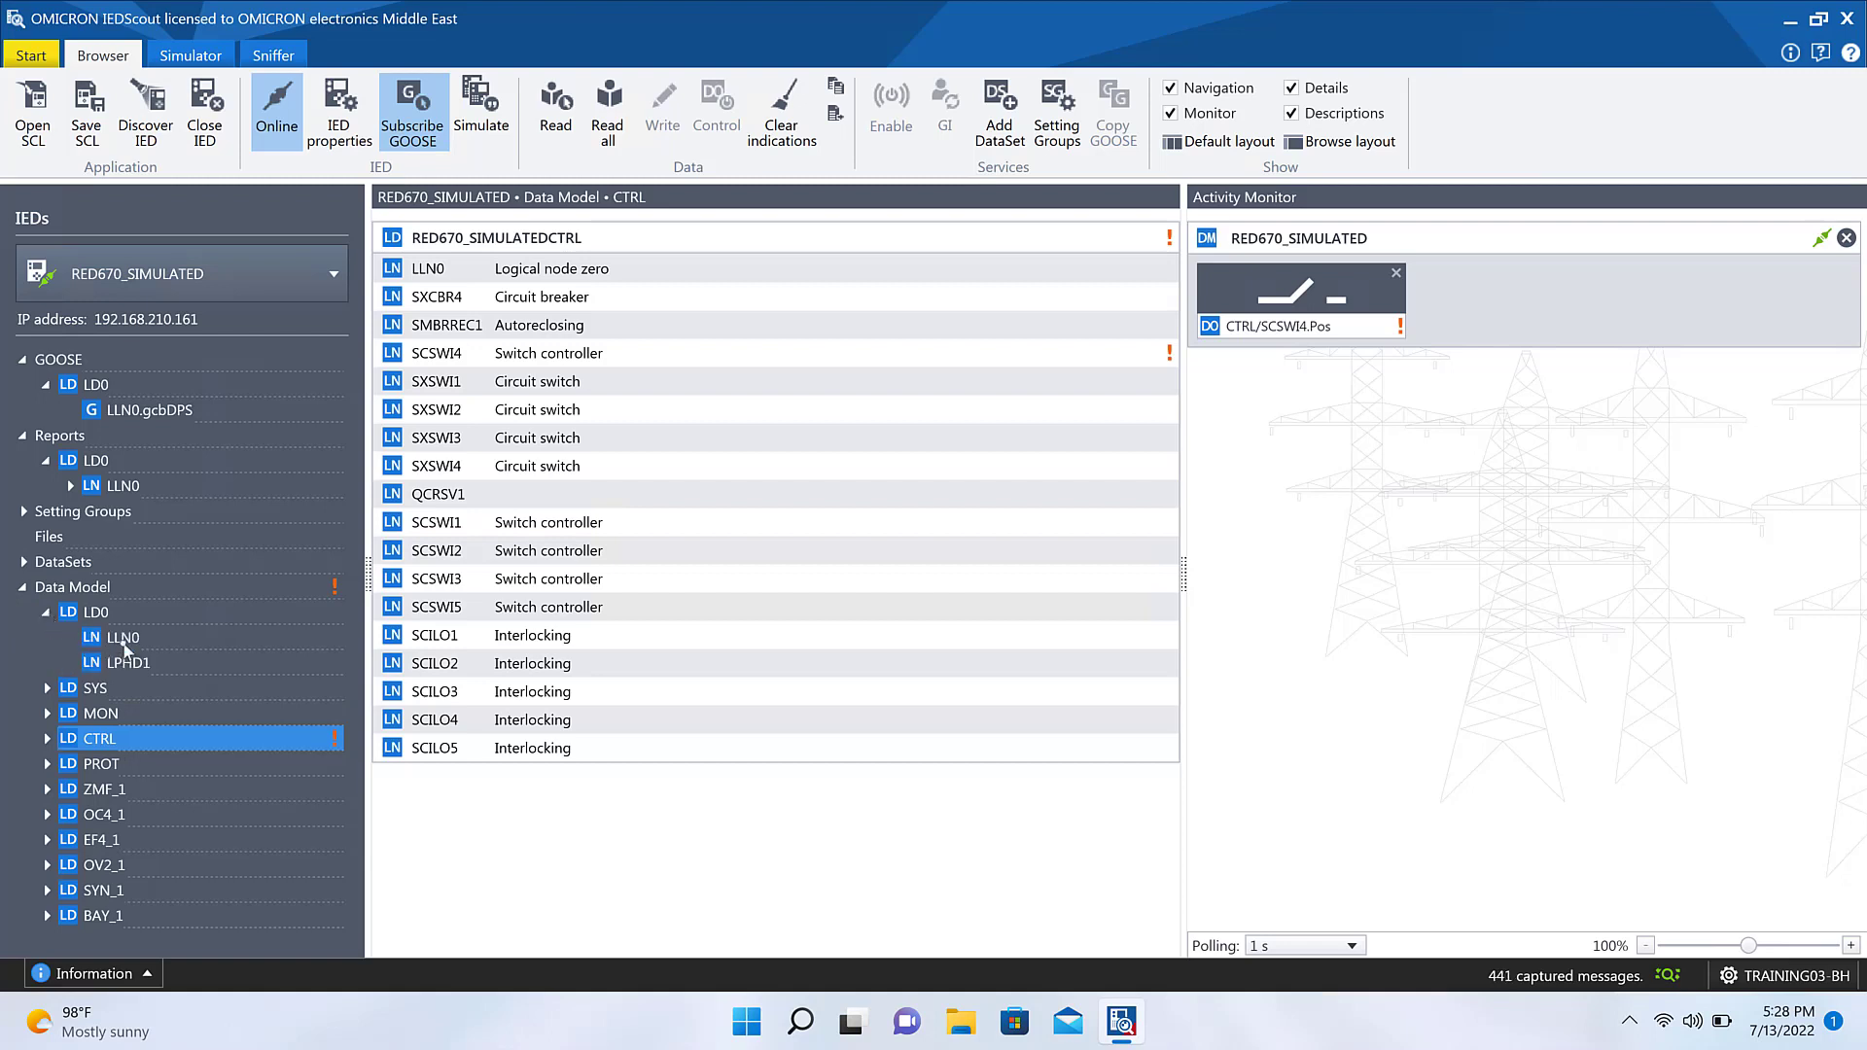
pyautogui.click(123, 642)
# Step: Operate the mode LLN0.Mod of logical device LD0 with the value 3 [test]
pyautogui.click(592, 385)
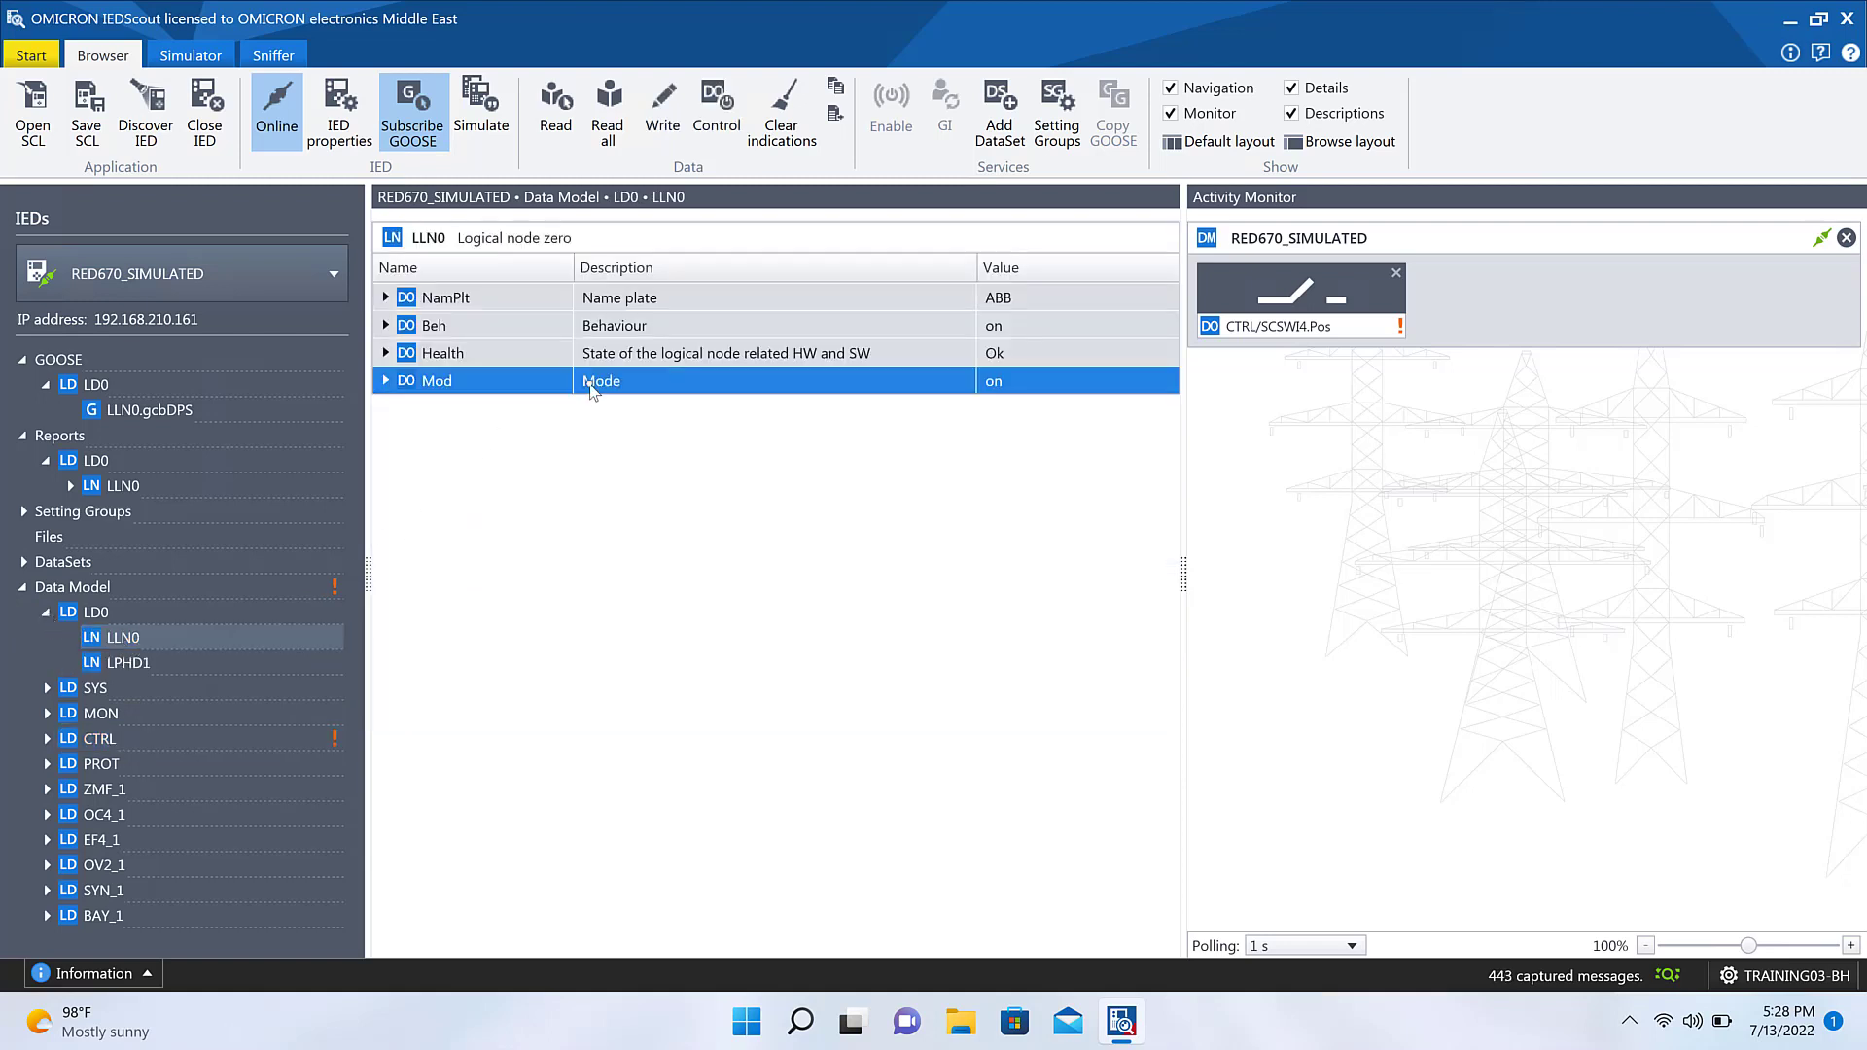
pyautogui.click(717, 121)
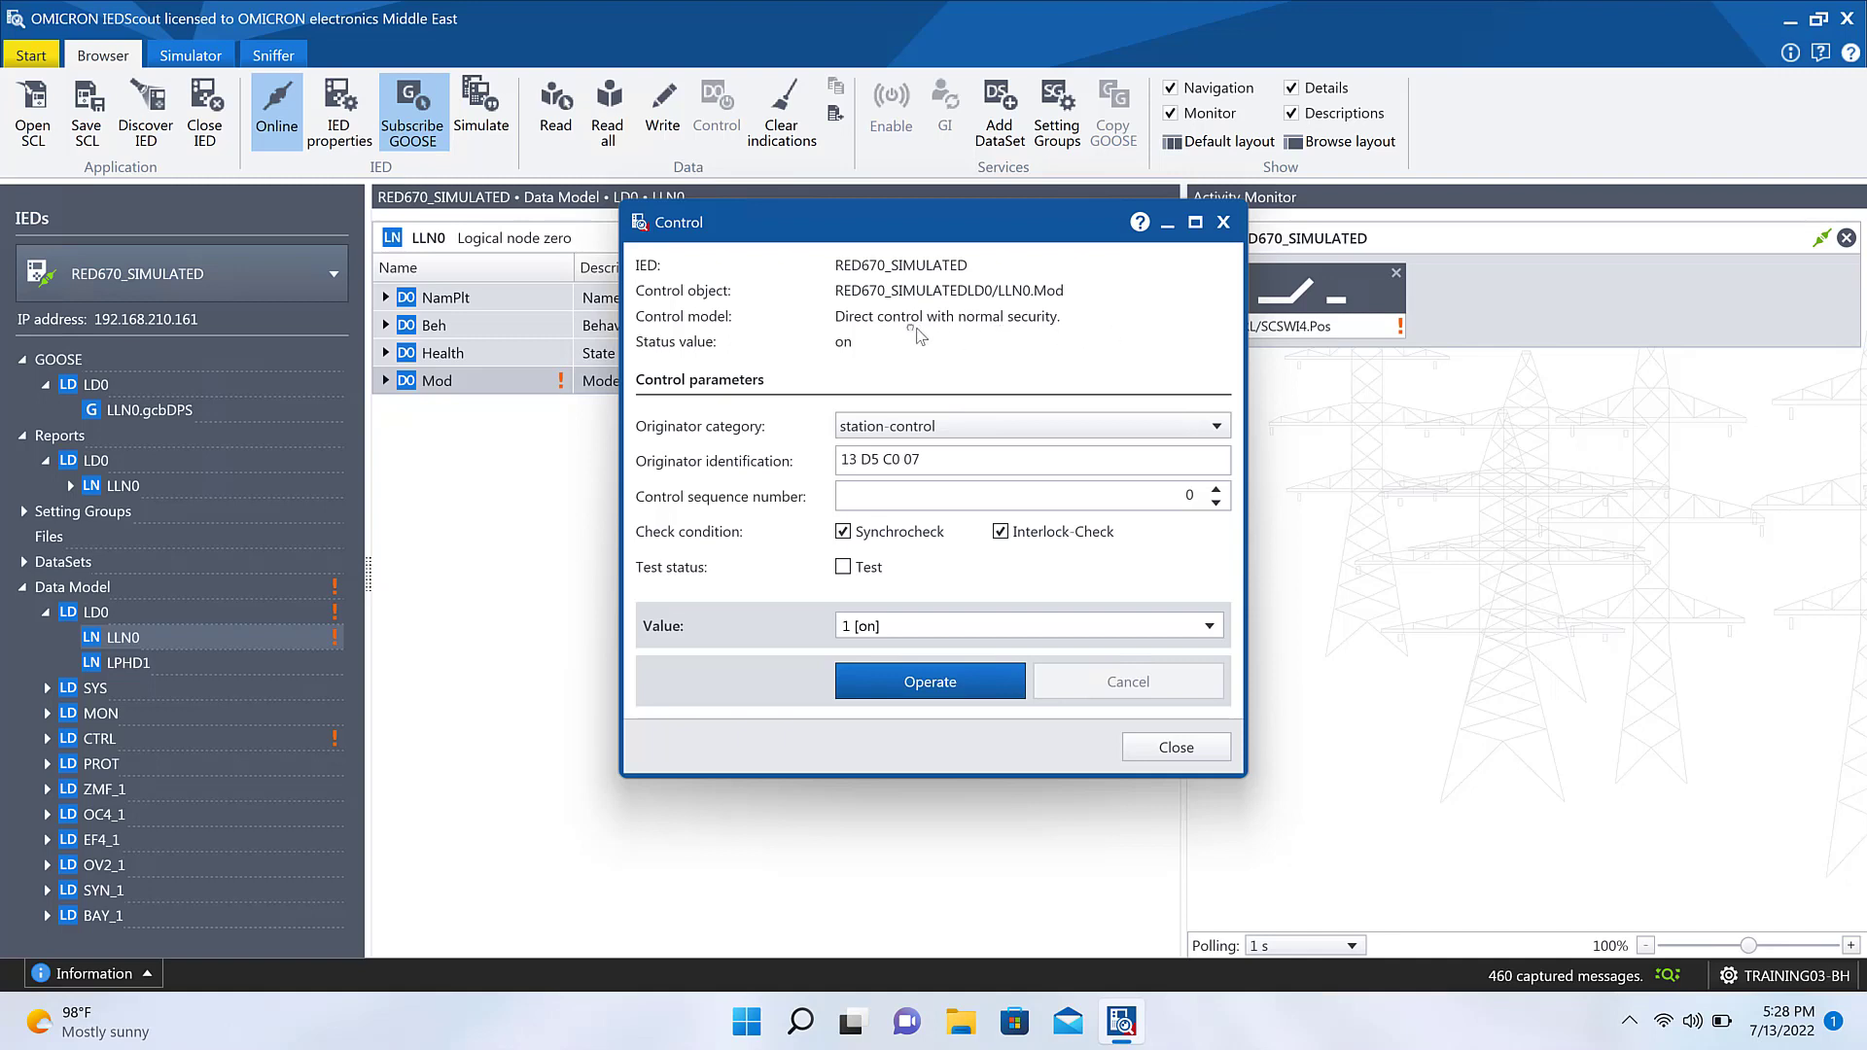
pyautogui.moveTo(925, 234); pyautogui.dragTo(772, 248)
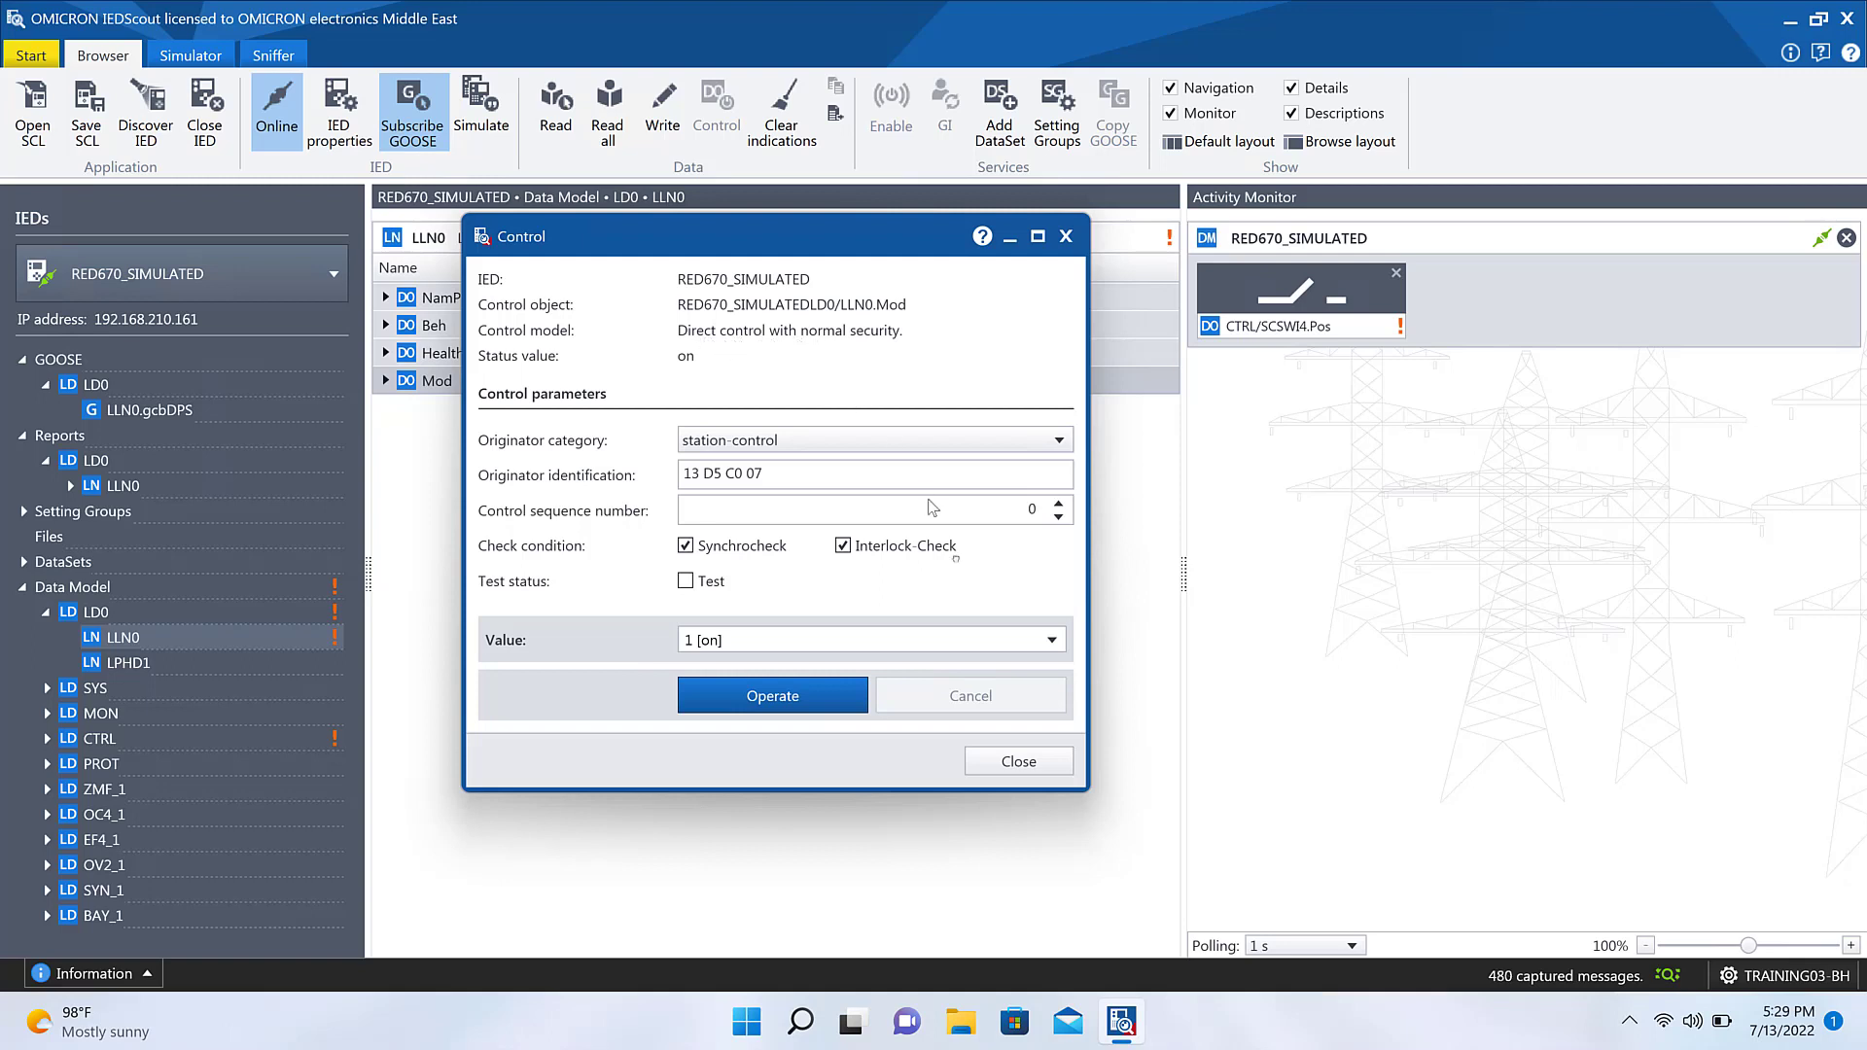
pyautogui.click(968, 635)
pyautogui.click(1049, 640)
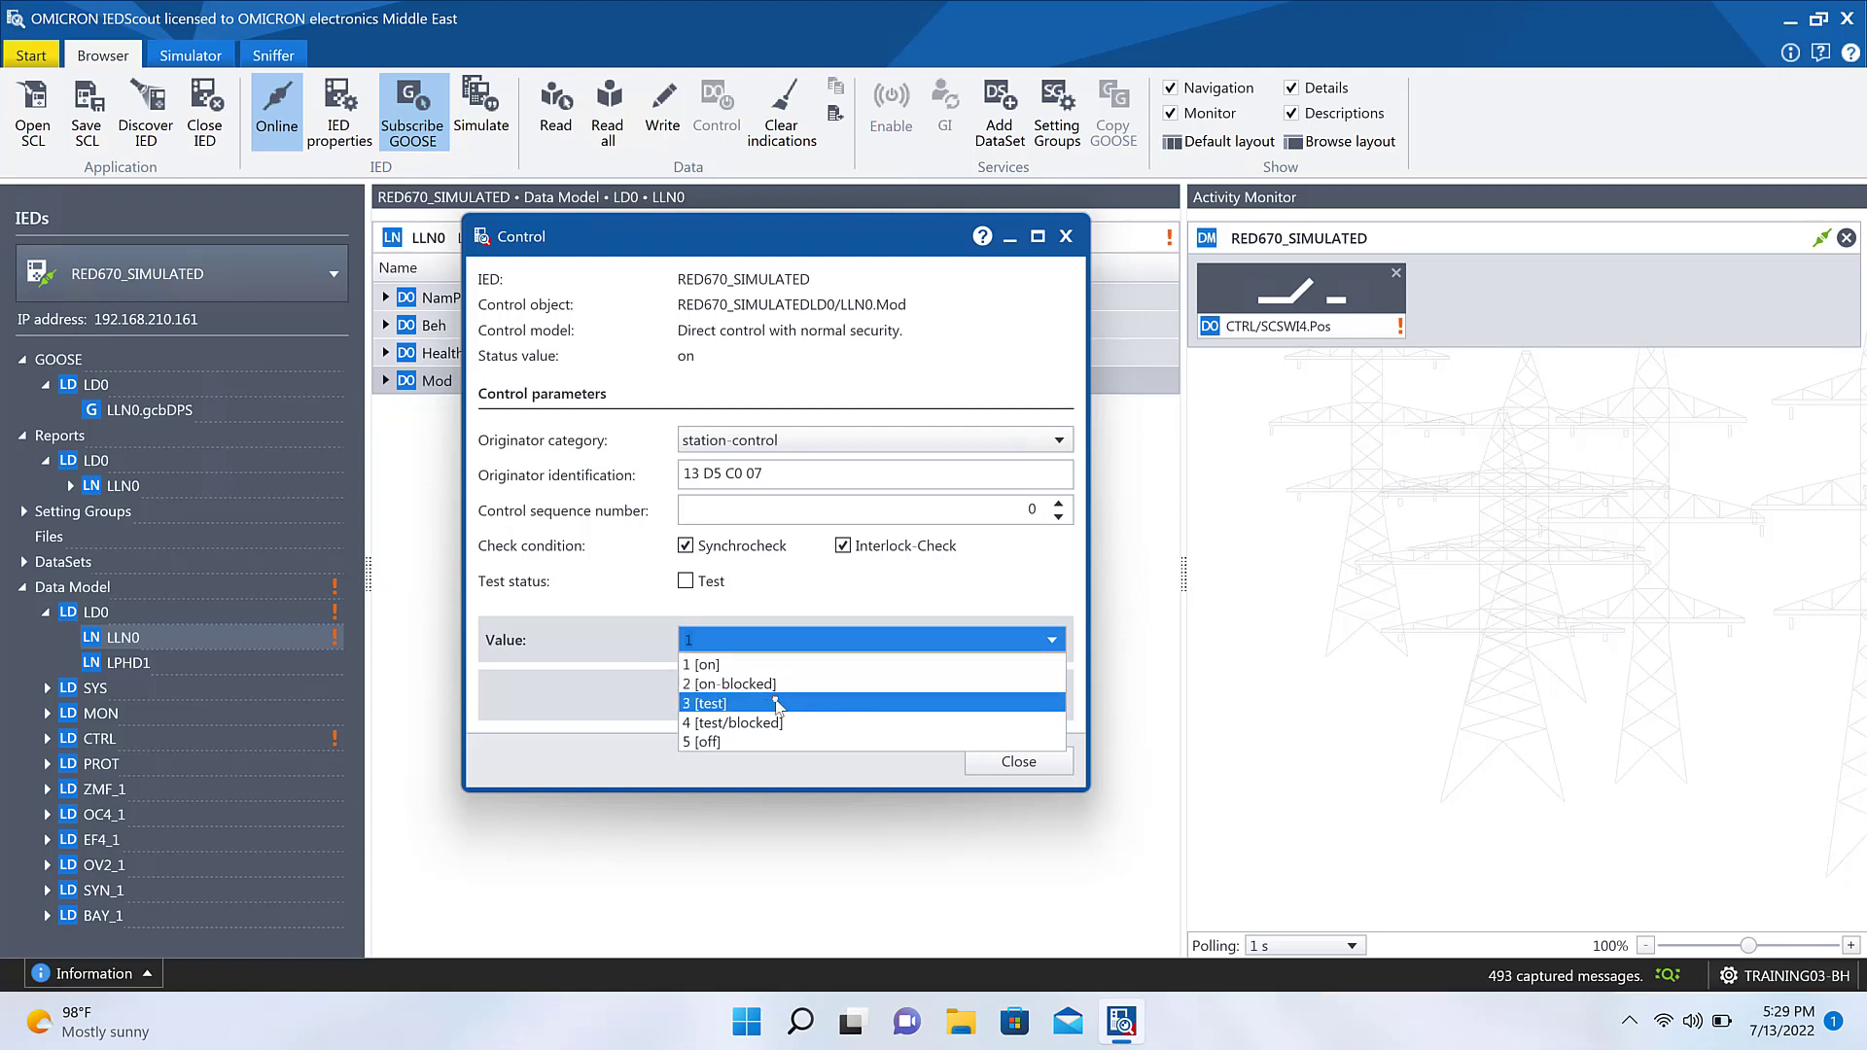
pyautogui.click(777, 703)
pyautogui.click(778, 698)
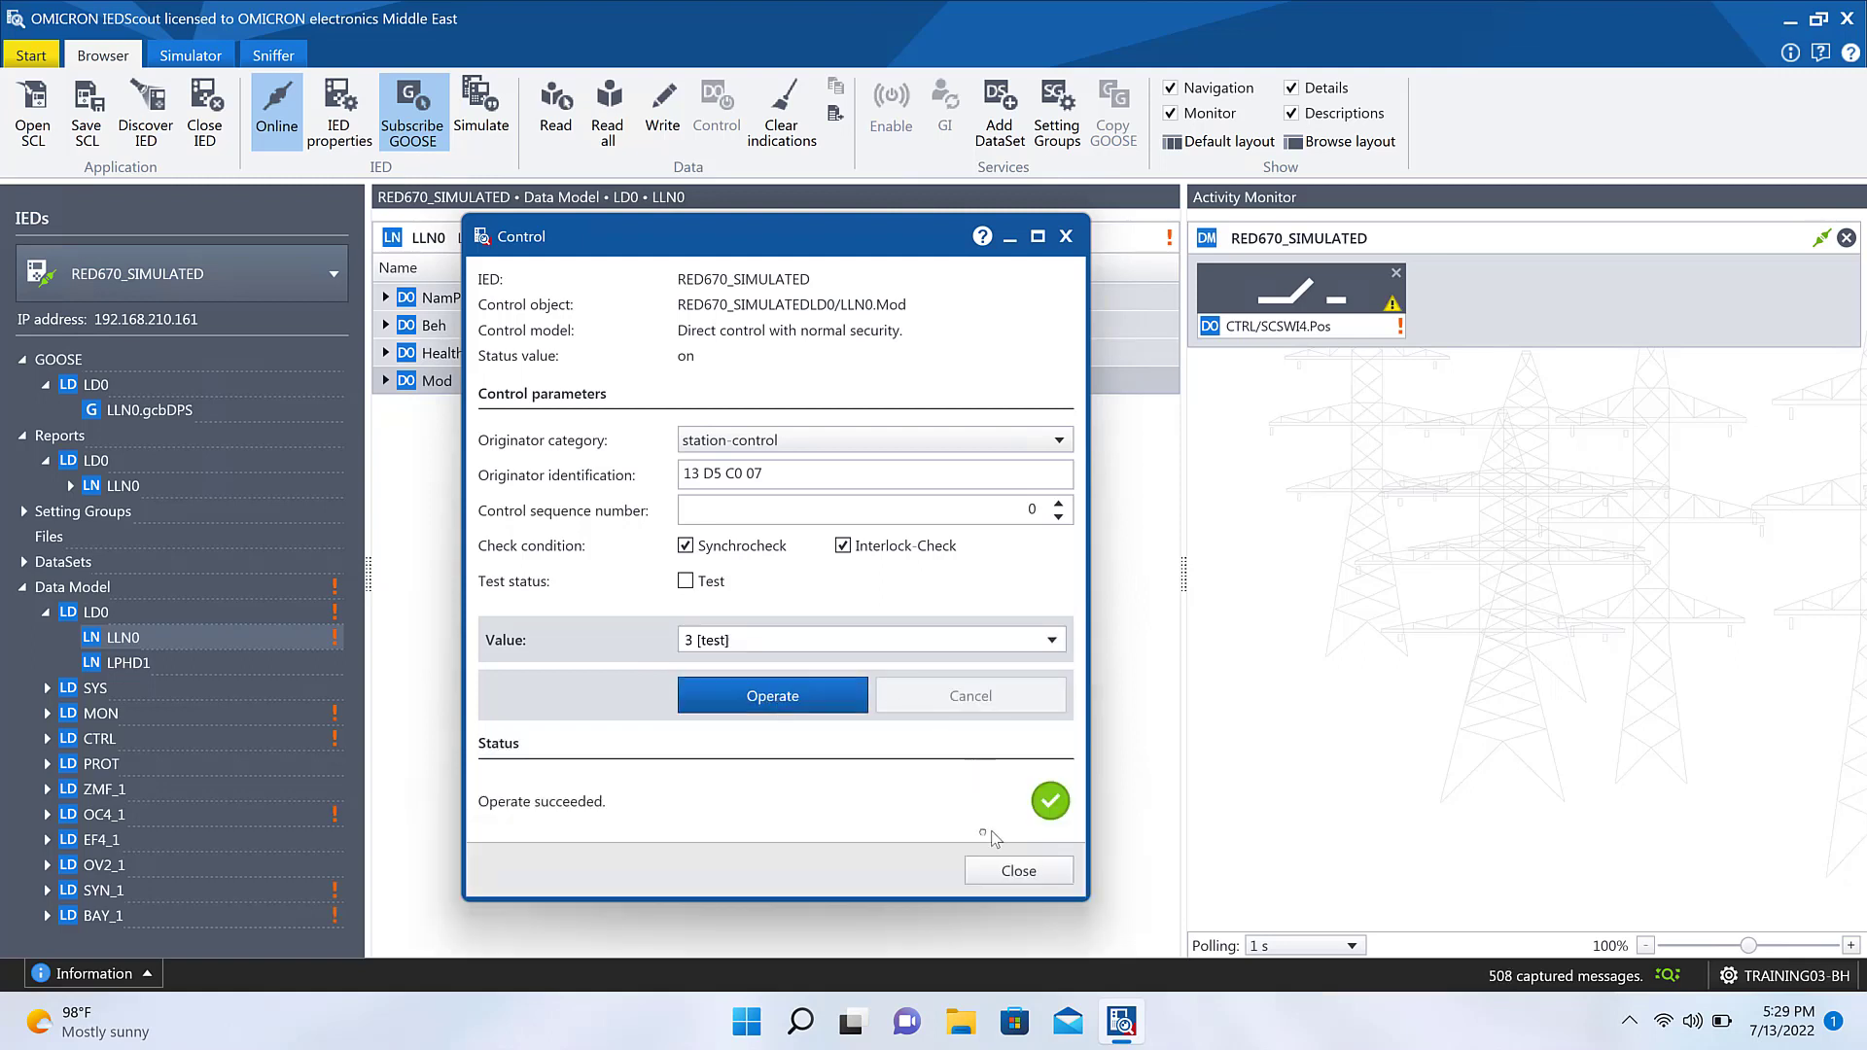
pyautogui.click(1001, 875)
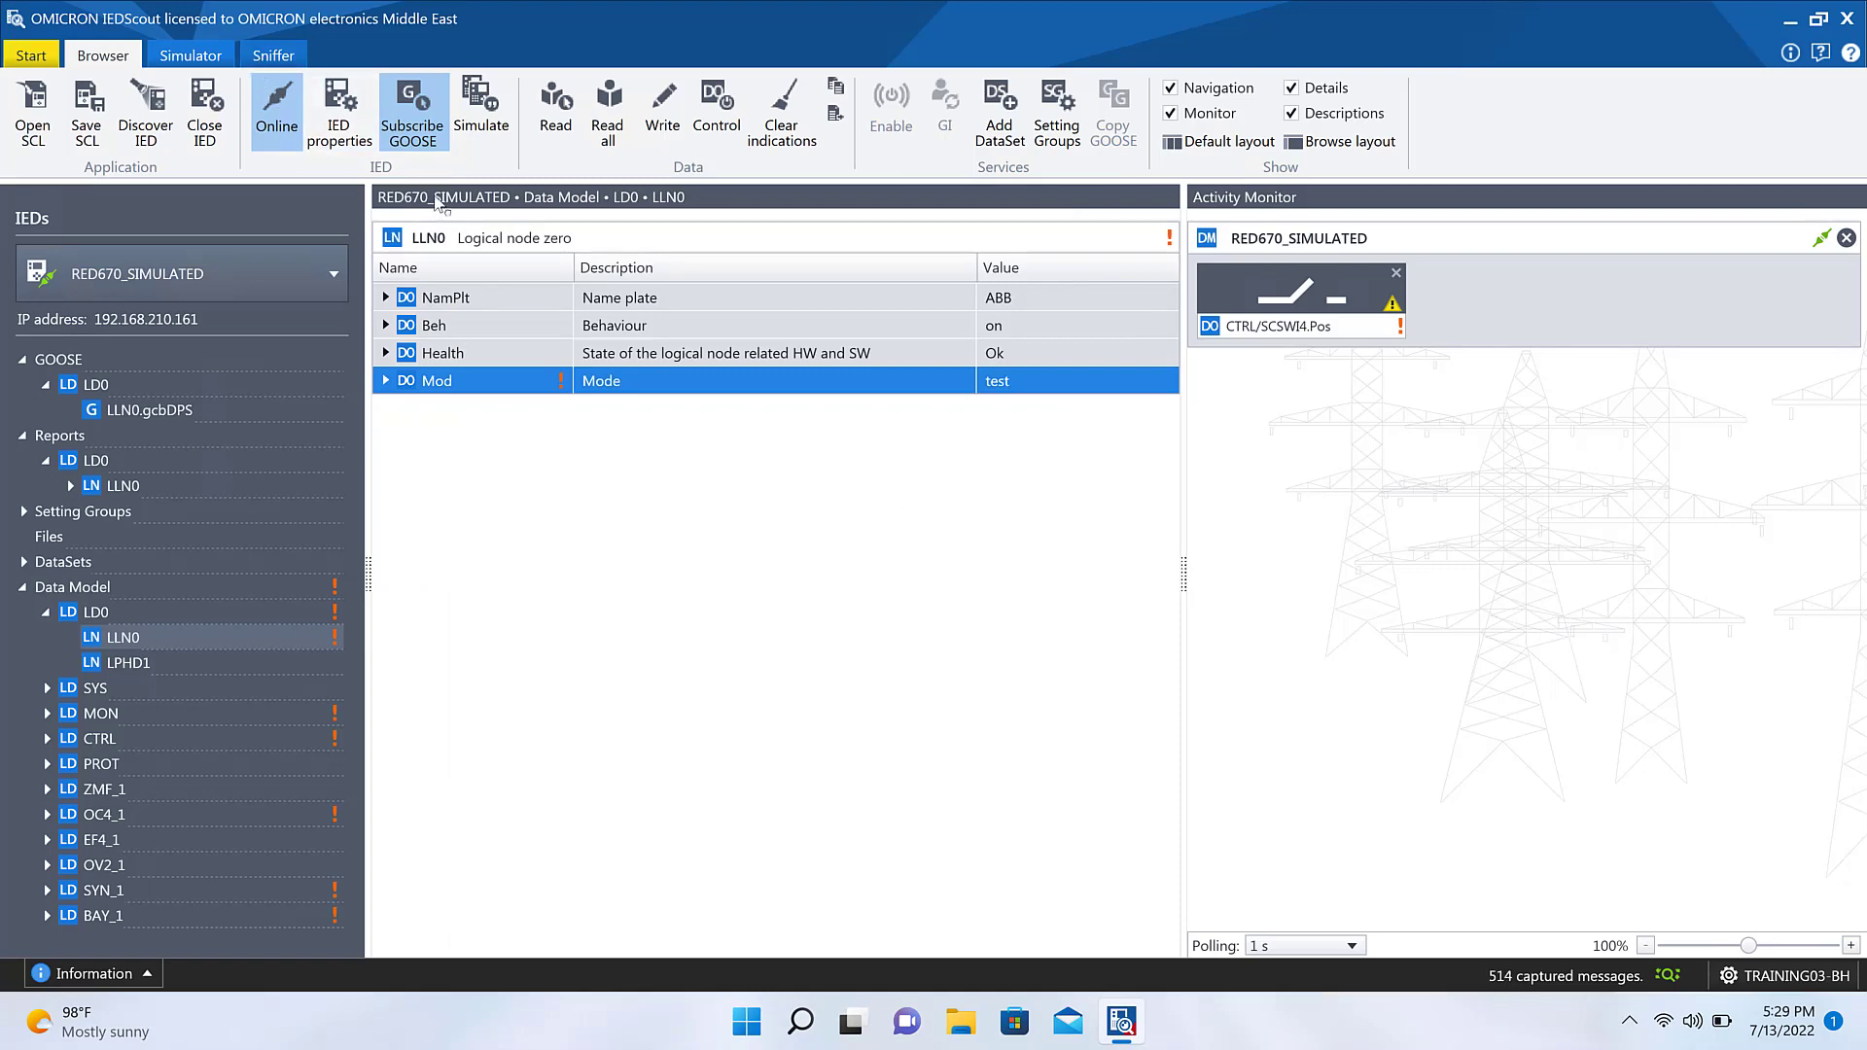
# Step: Examine the quality of MON/CMMXU1.A phsA, including its Test flag, in the captured rcbMeasFlt quality-change report
pyautogui.click(264, 60)
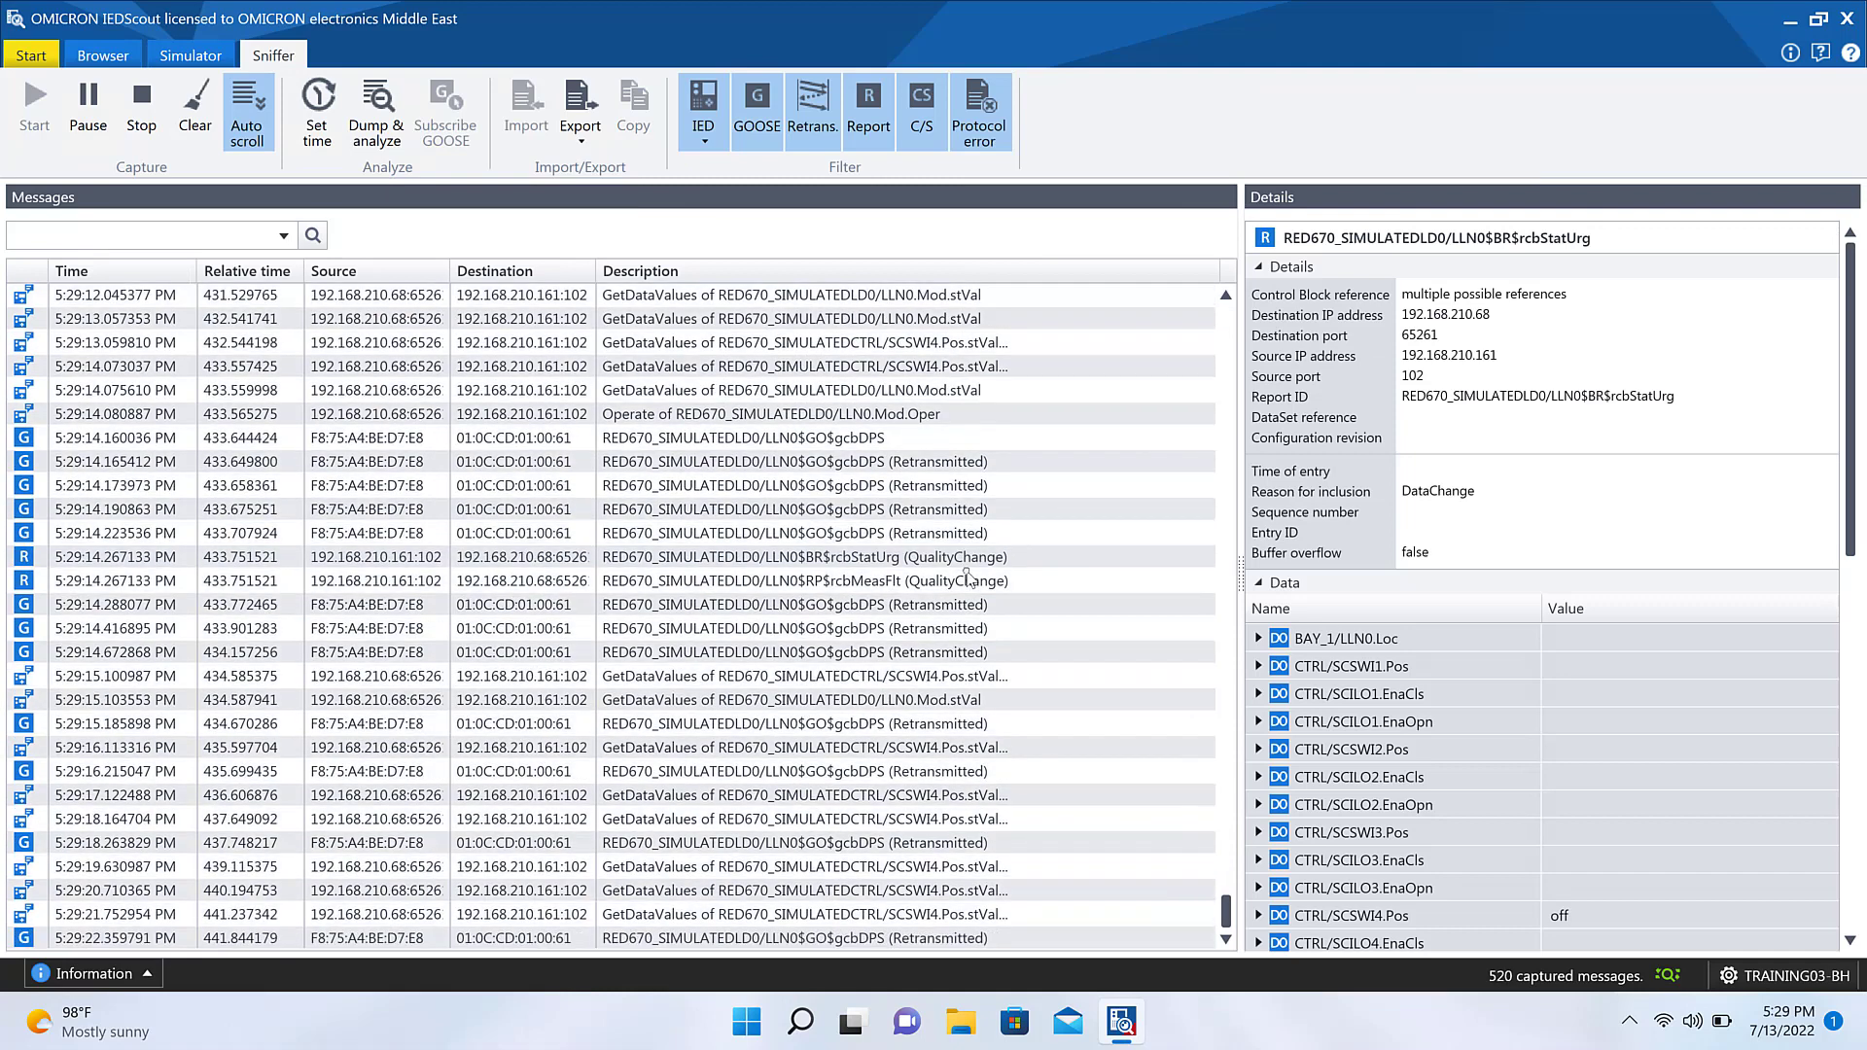
pyautogui.click(967, 569)
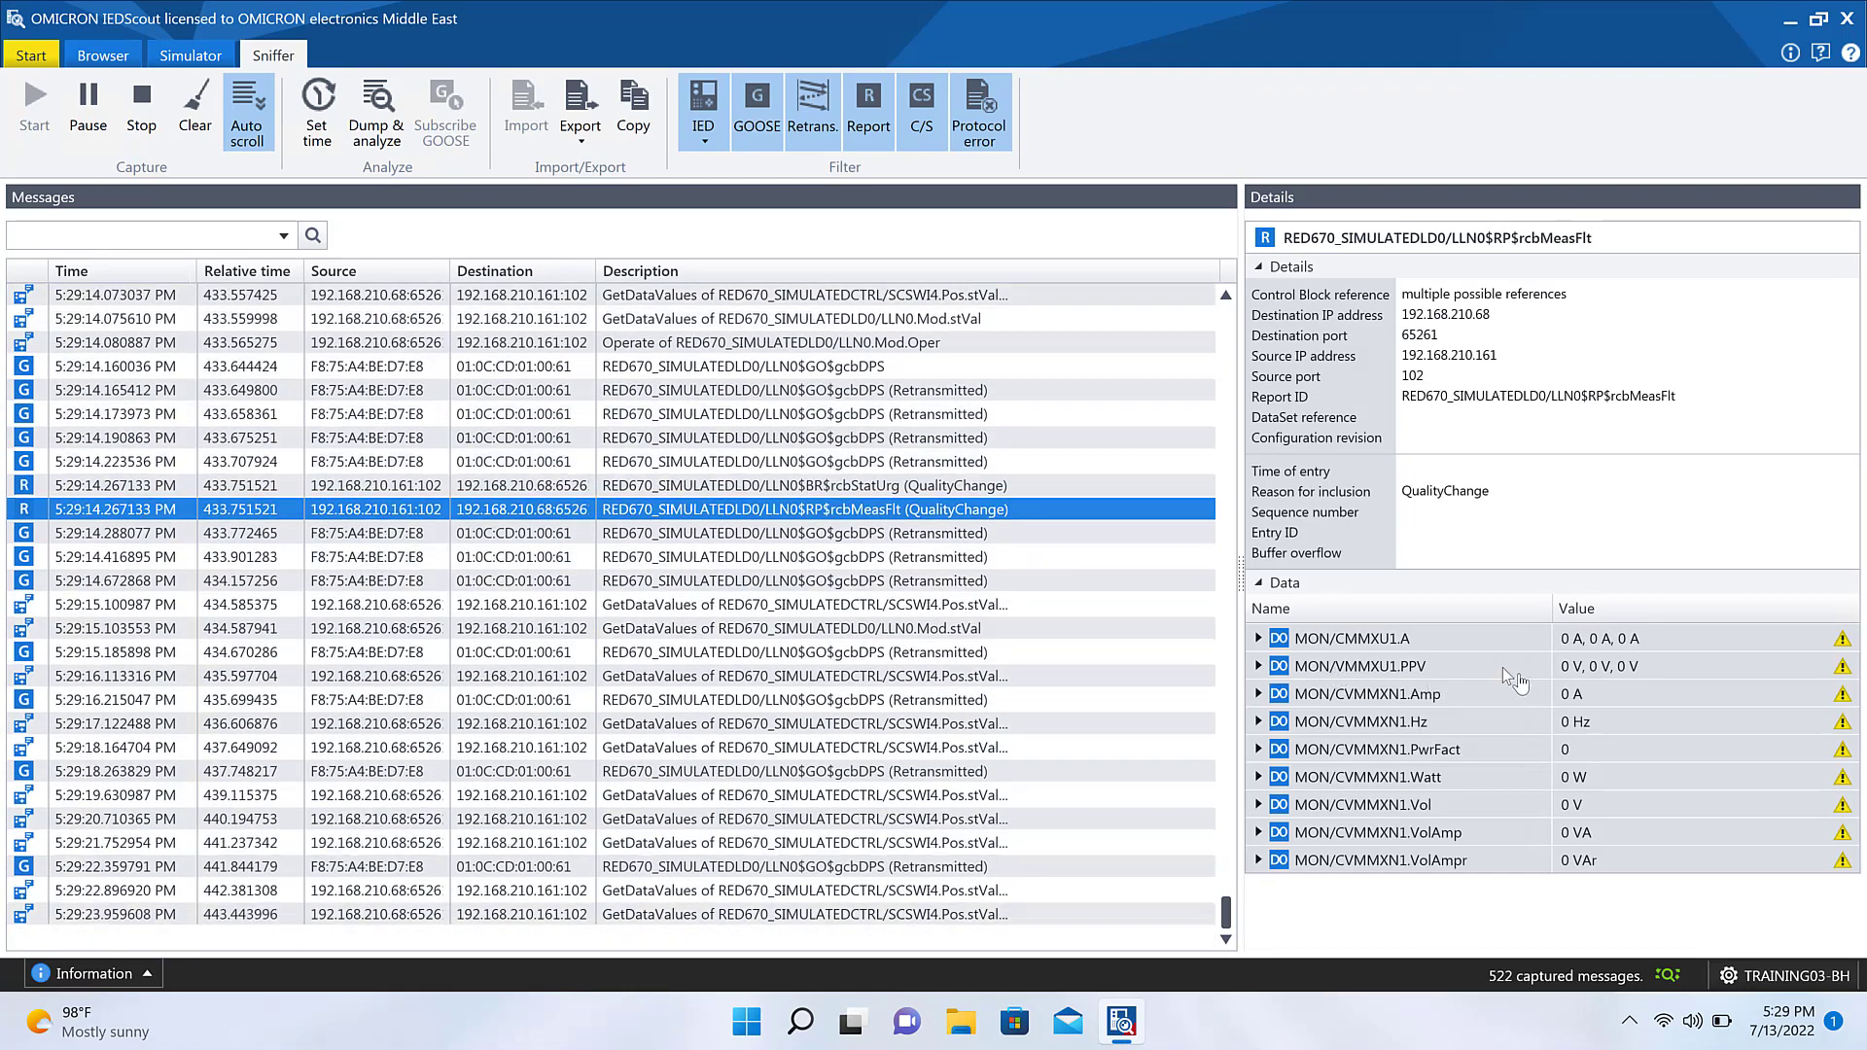
pyautogui.click(1258, 638)
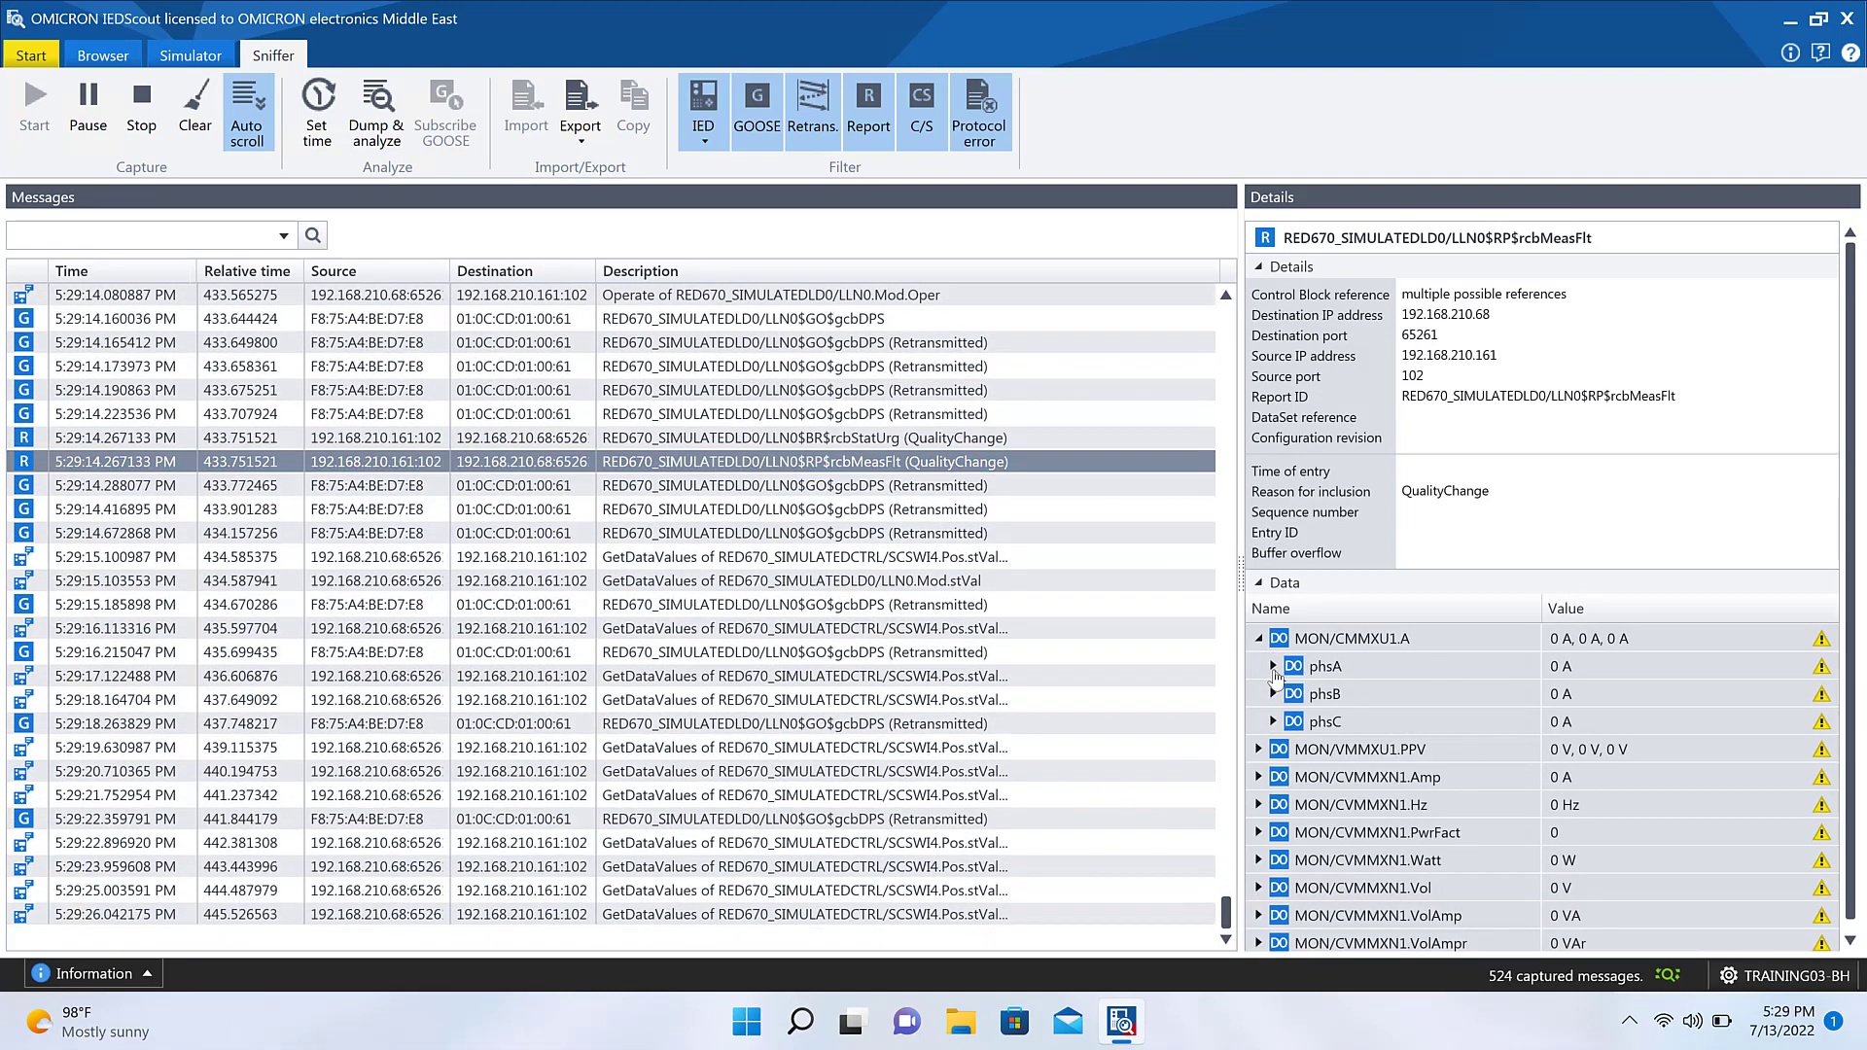
pyautogui.click(1273, 667)
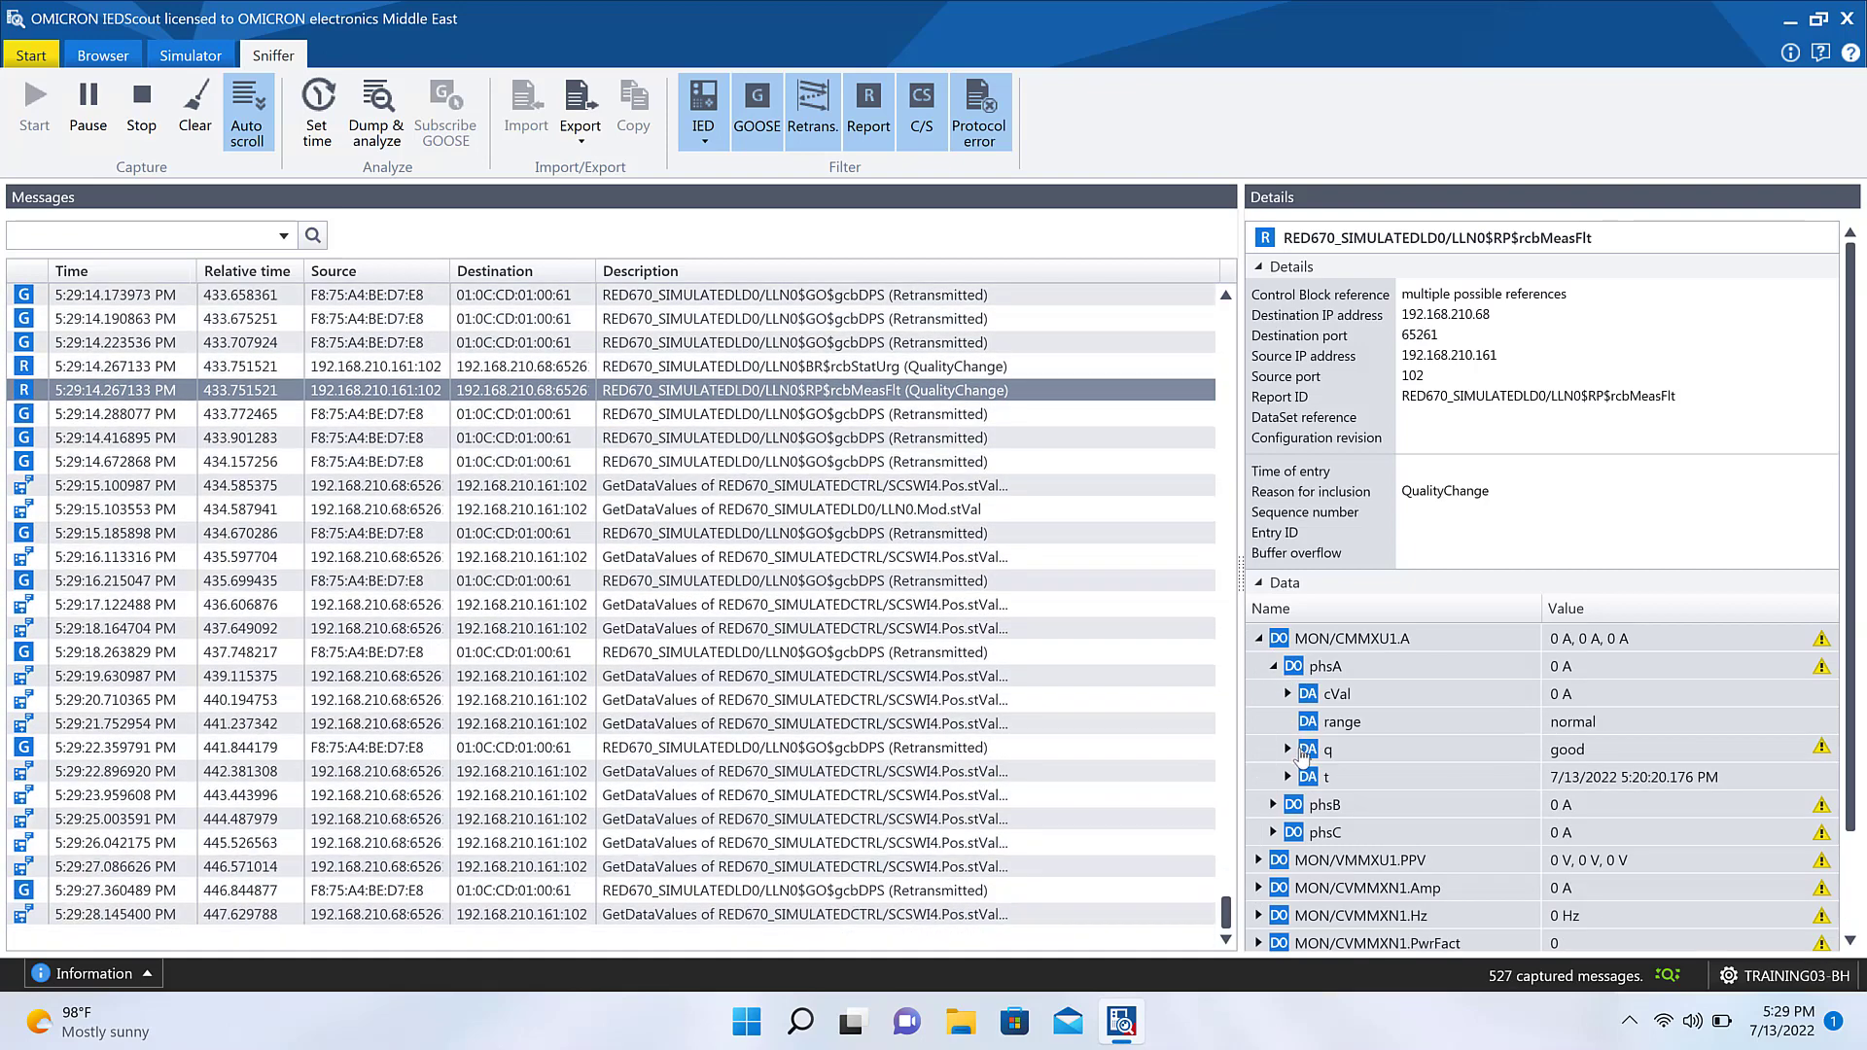
pyautogui.click(1287, 749)
pyautogui.scroll(-2, 1447, 825)
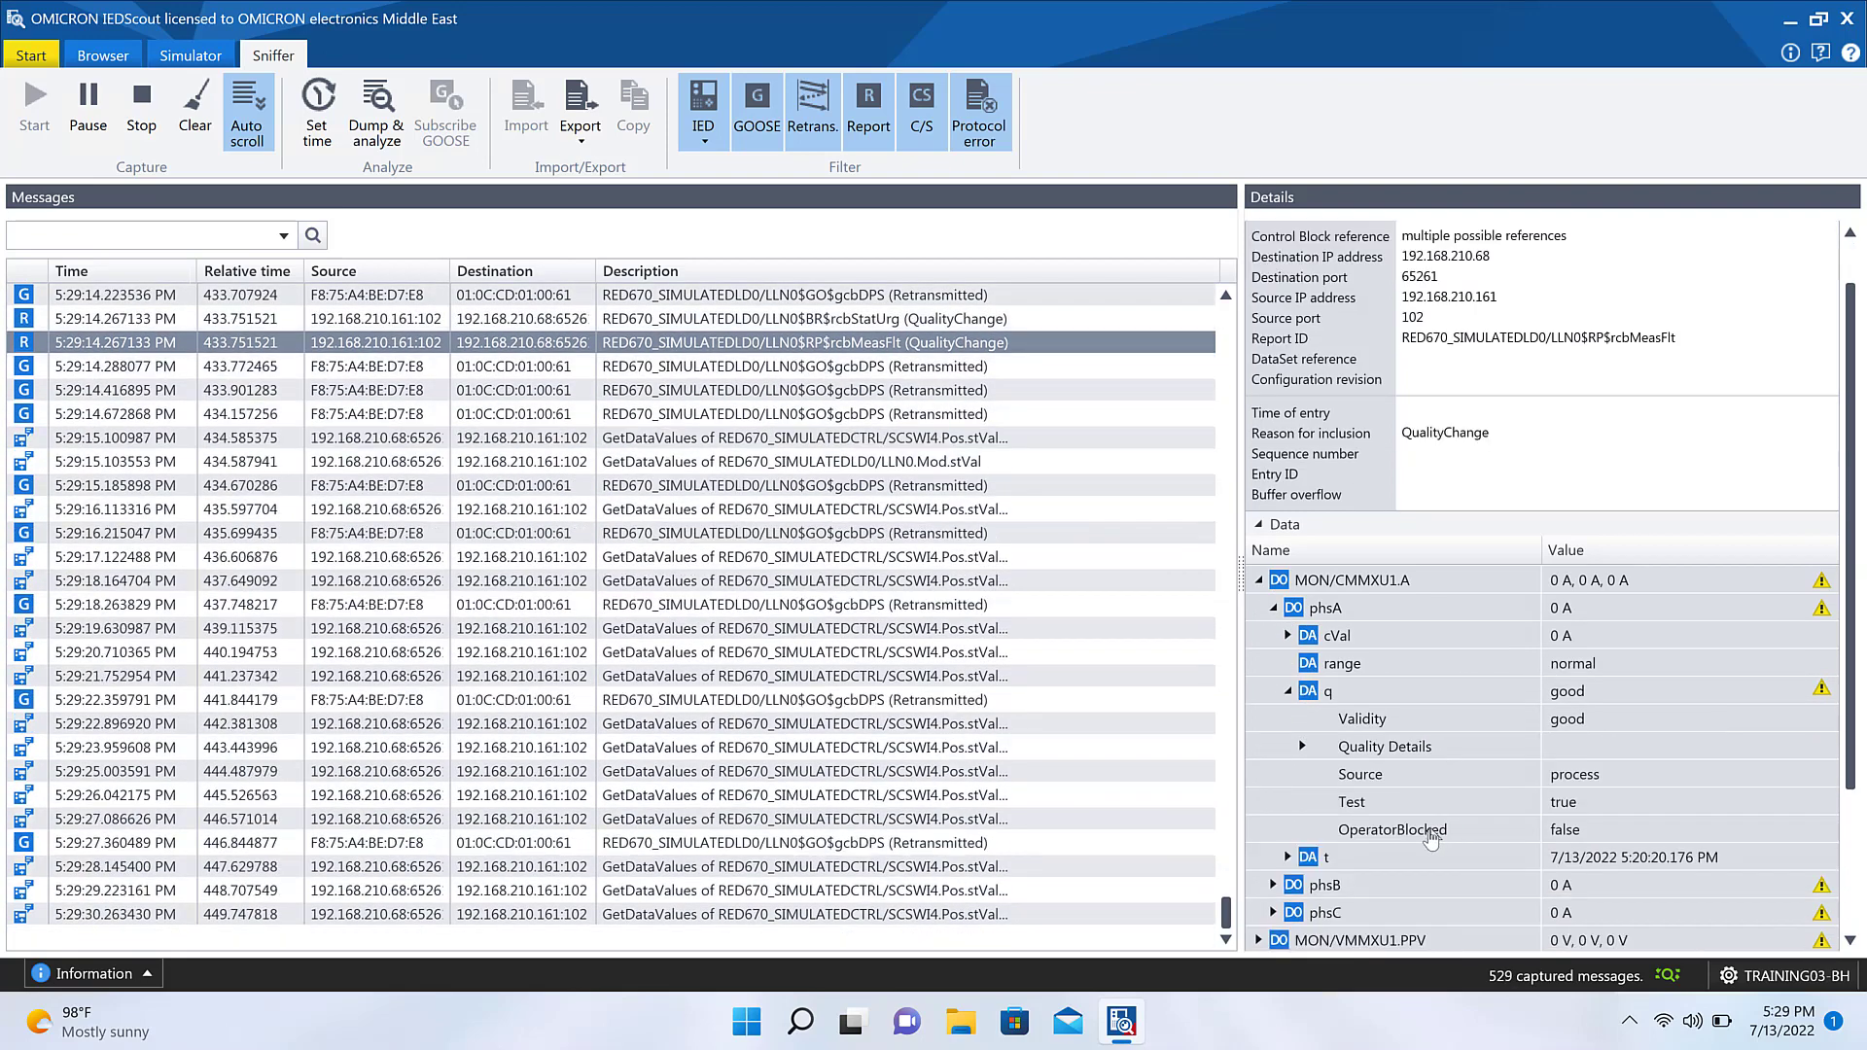
pyautogui.click(1440, 753)
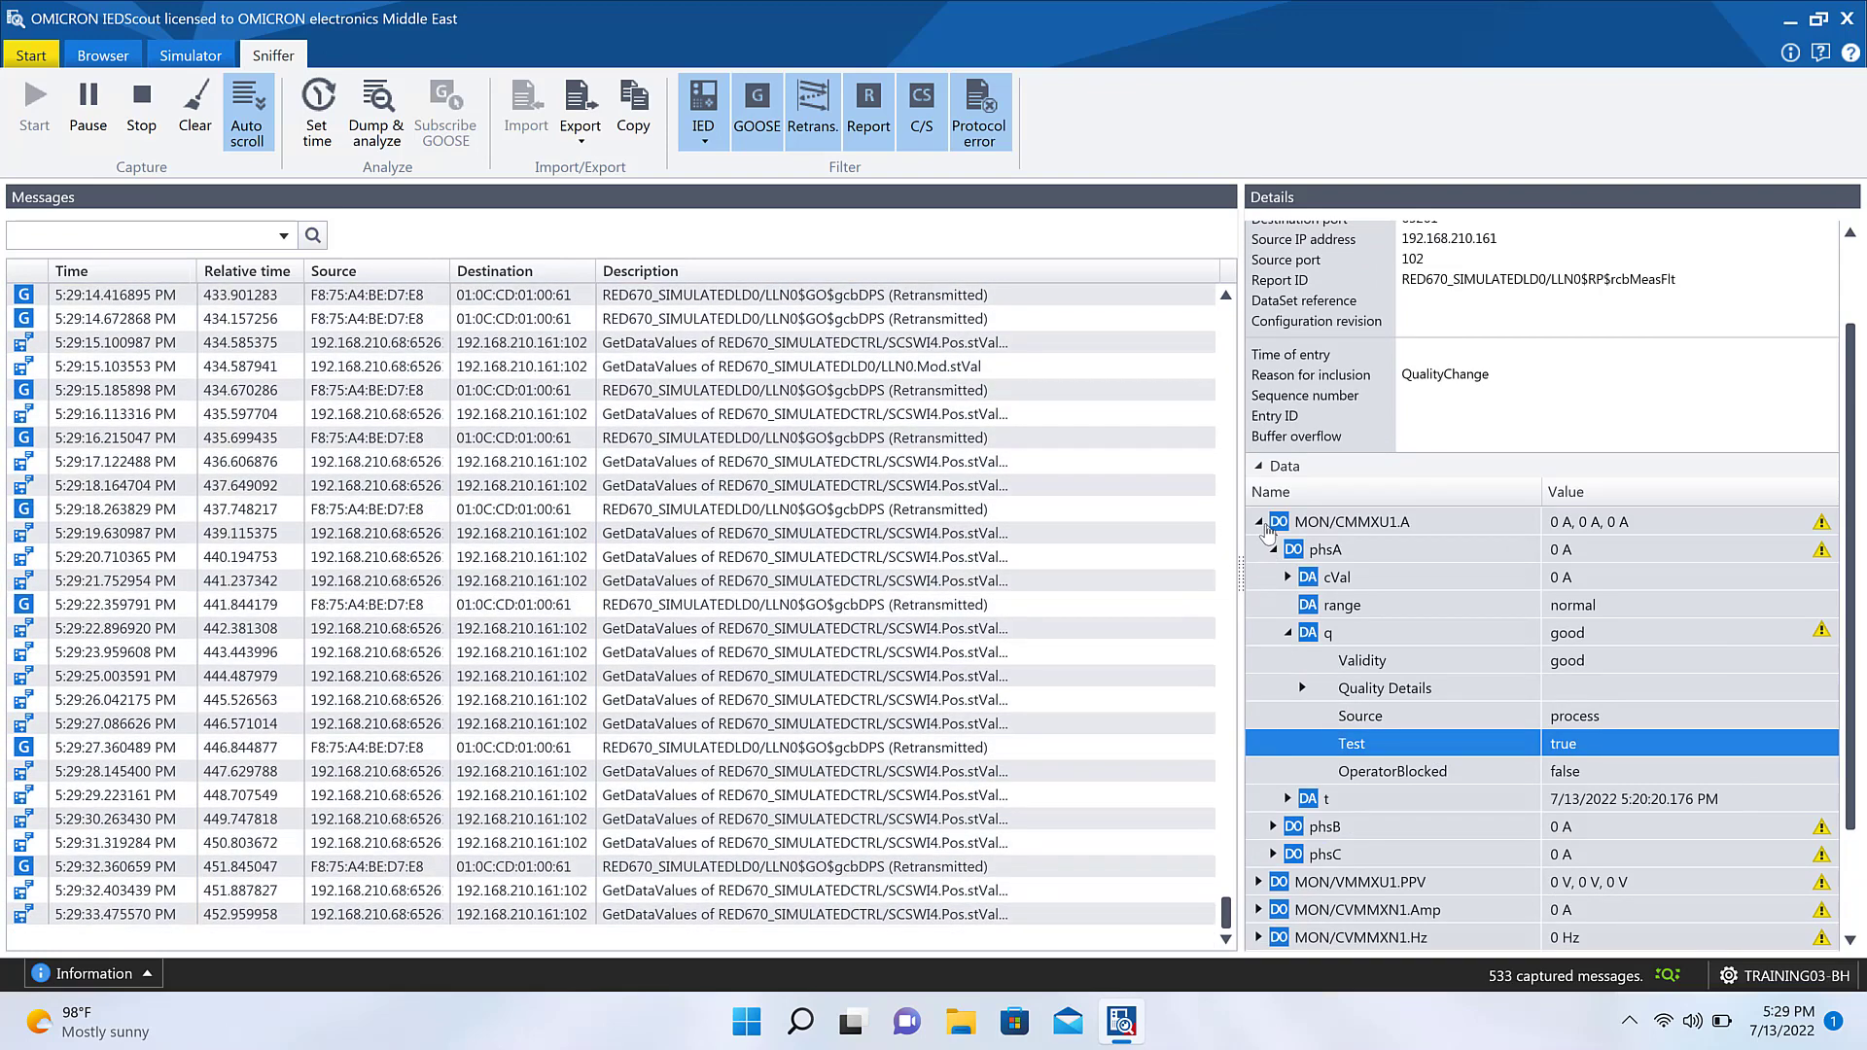
pyautogui.click(1260, 523)
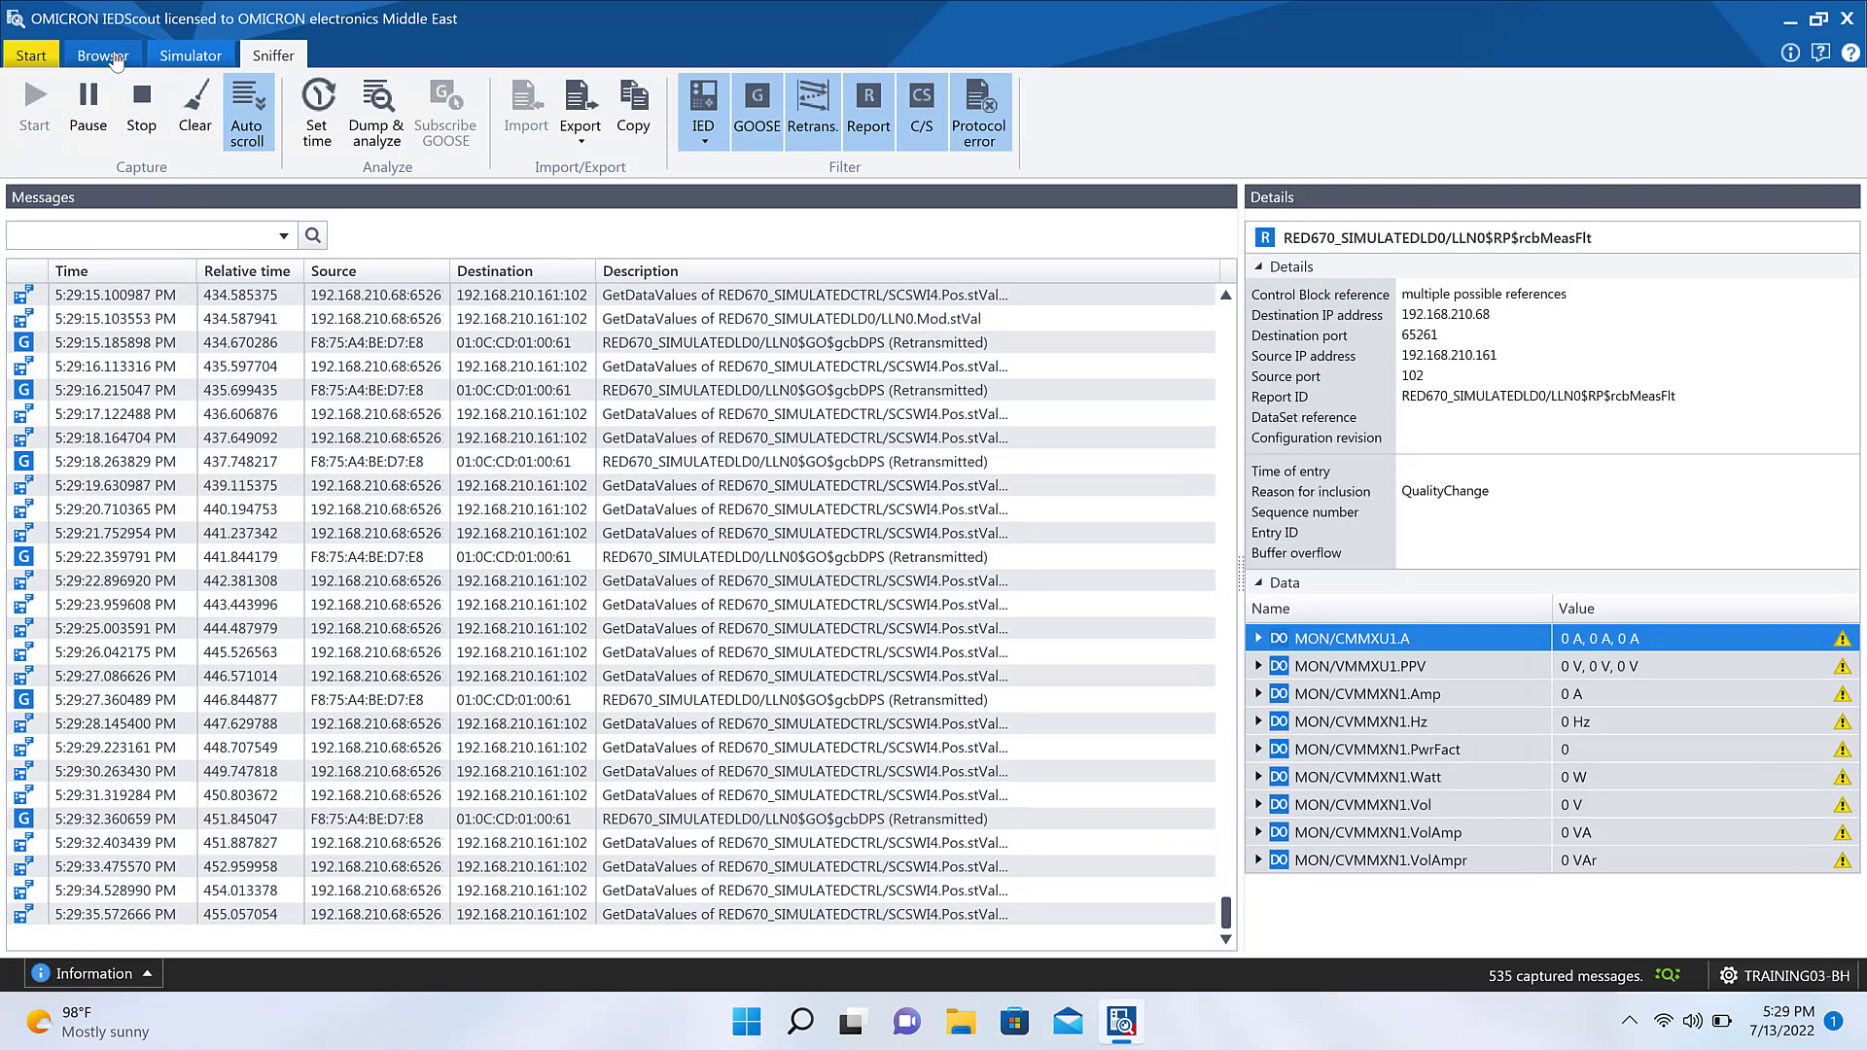
# Step: Stop the running sniffer capture and select all captured messages
pyautogui.click(114, 59)
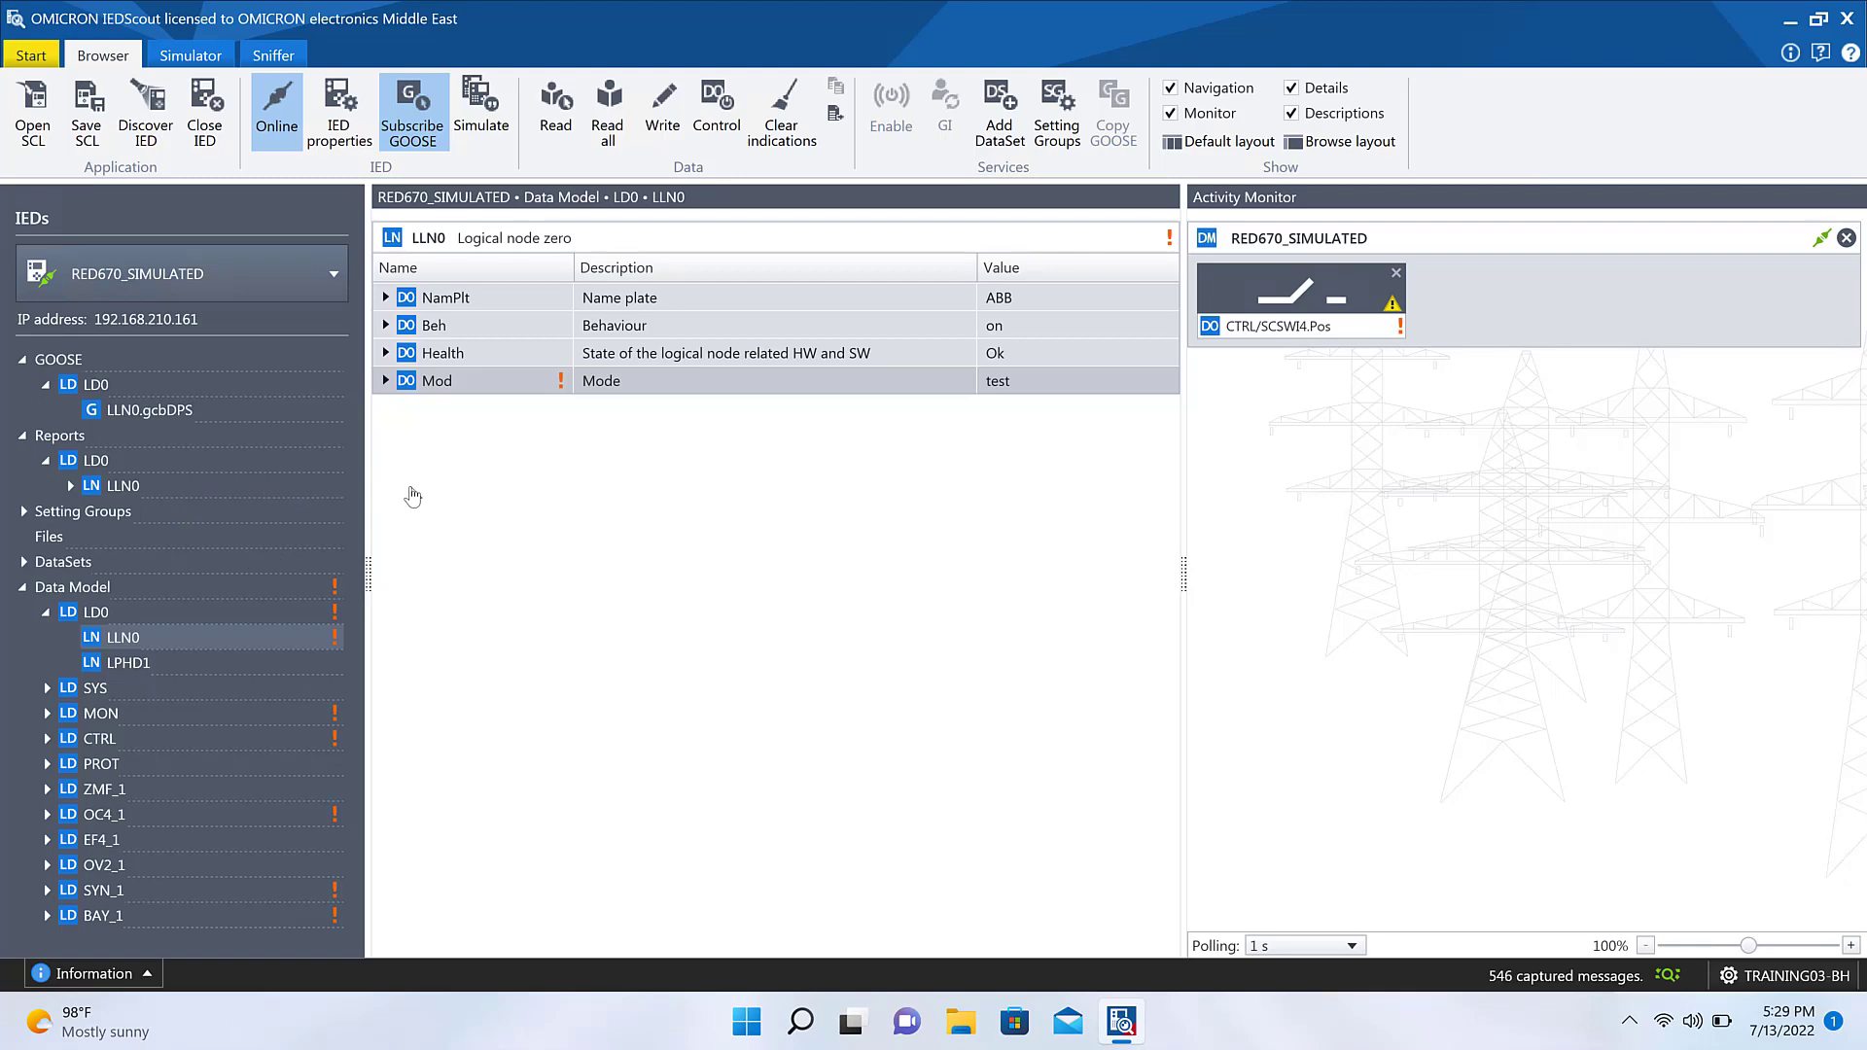
pyautogui.click(268, 56)
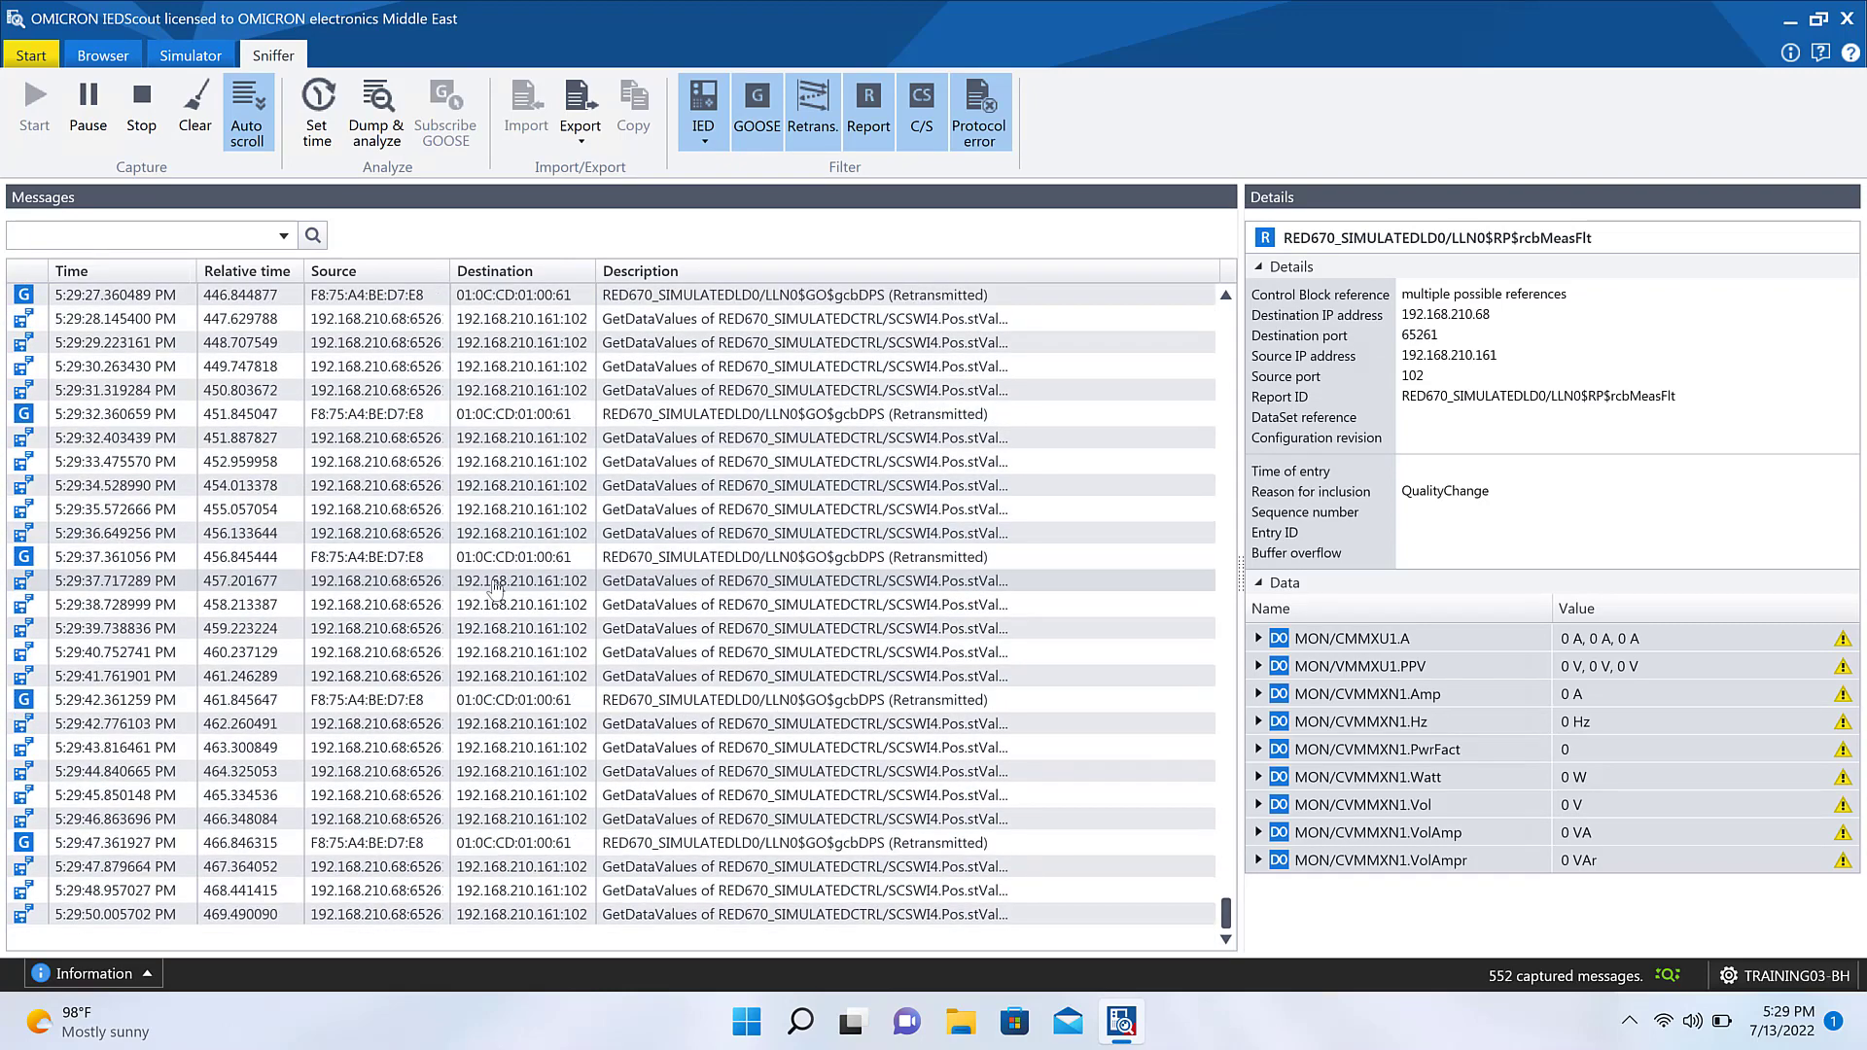
pyautogui.click(496, 583)
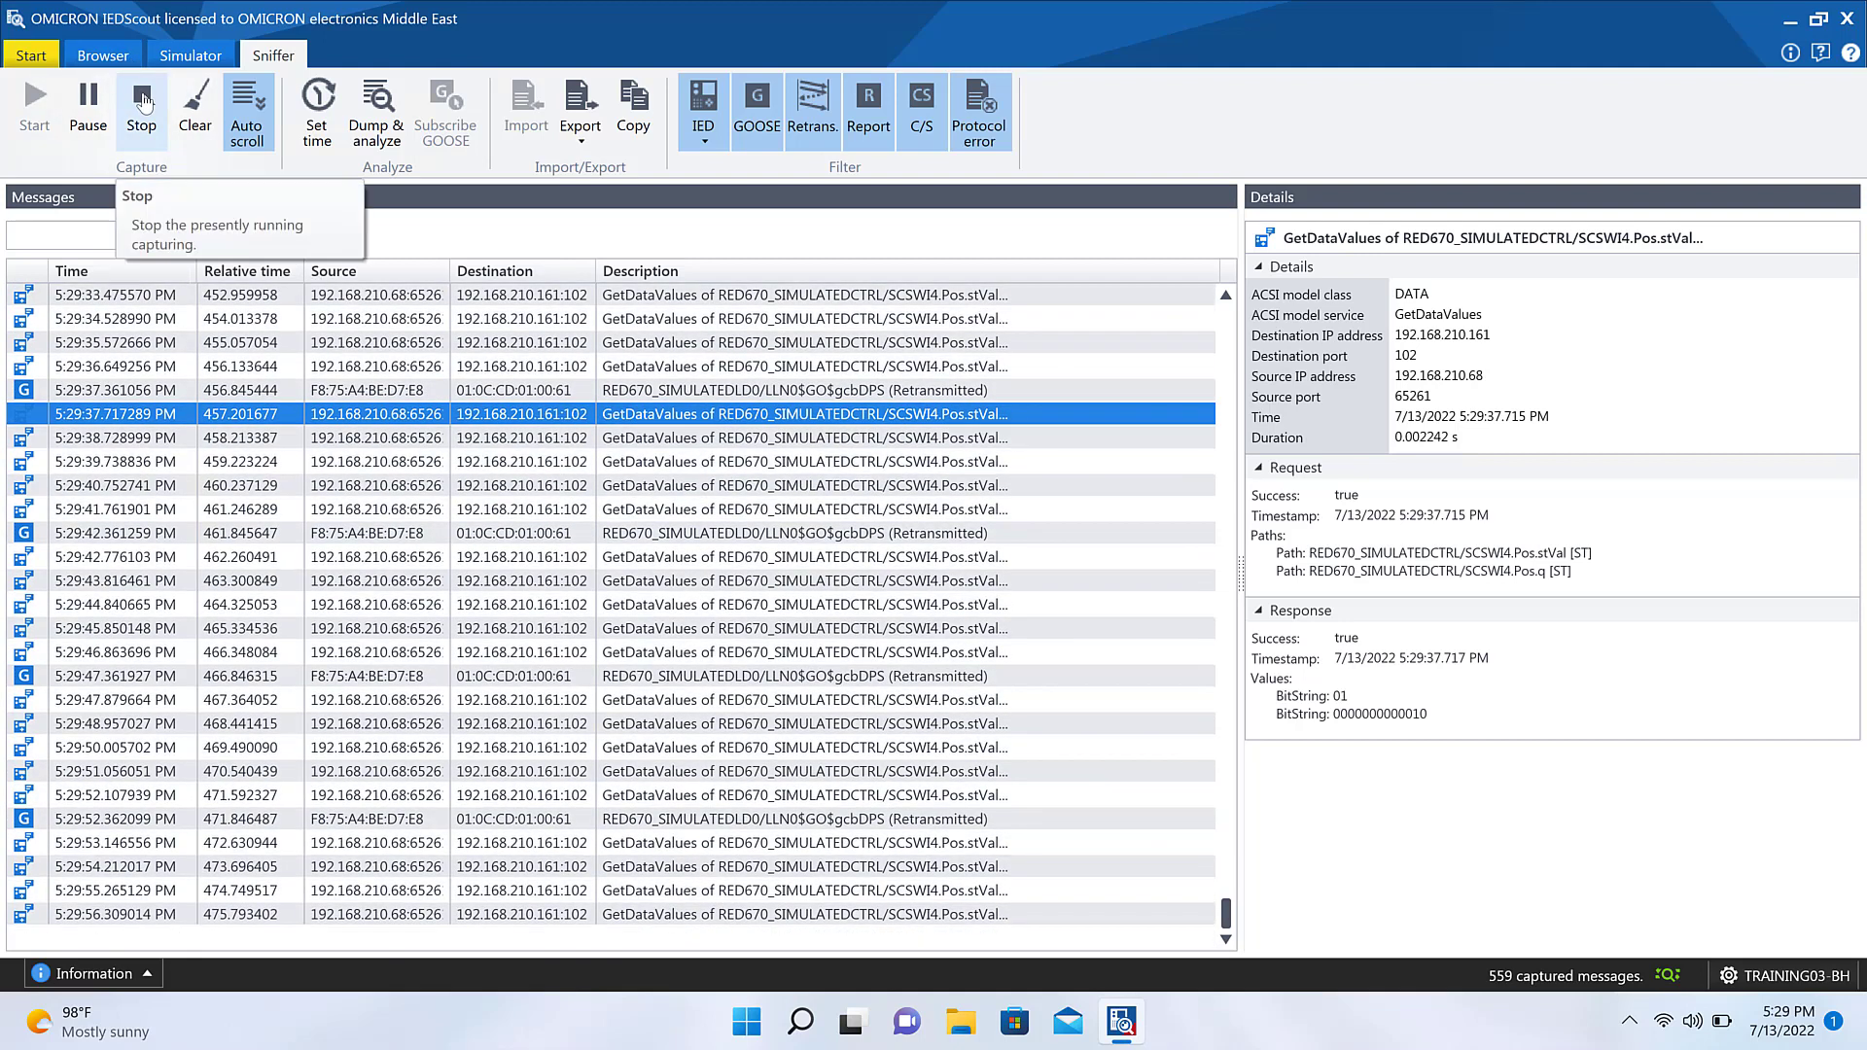
pyautogui.click(142, 101)
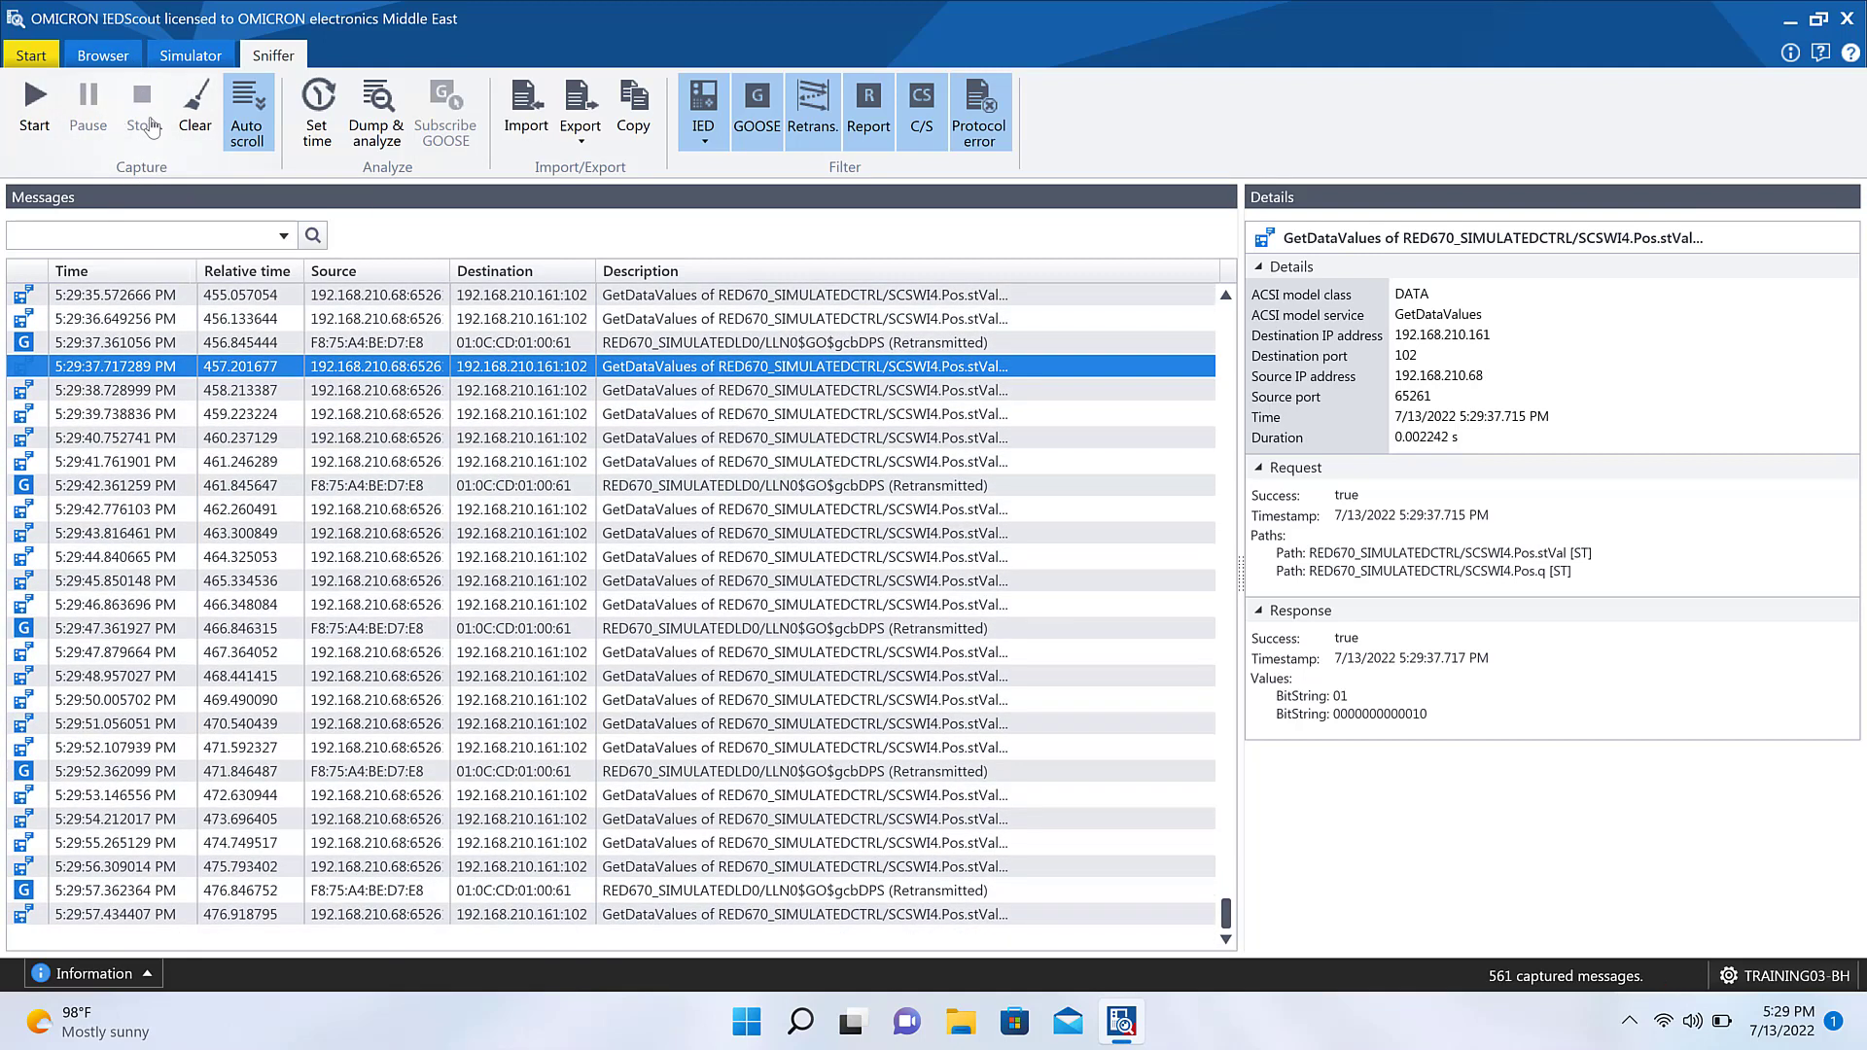
pyautogui.hotkey('ctrl', 'a')
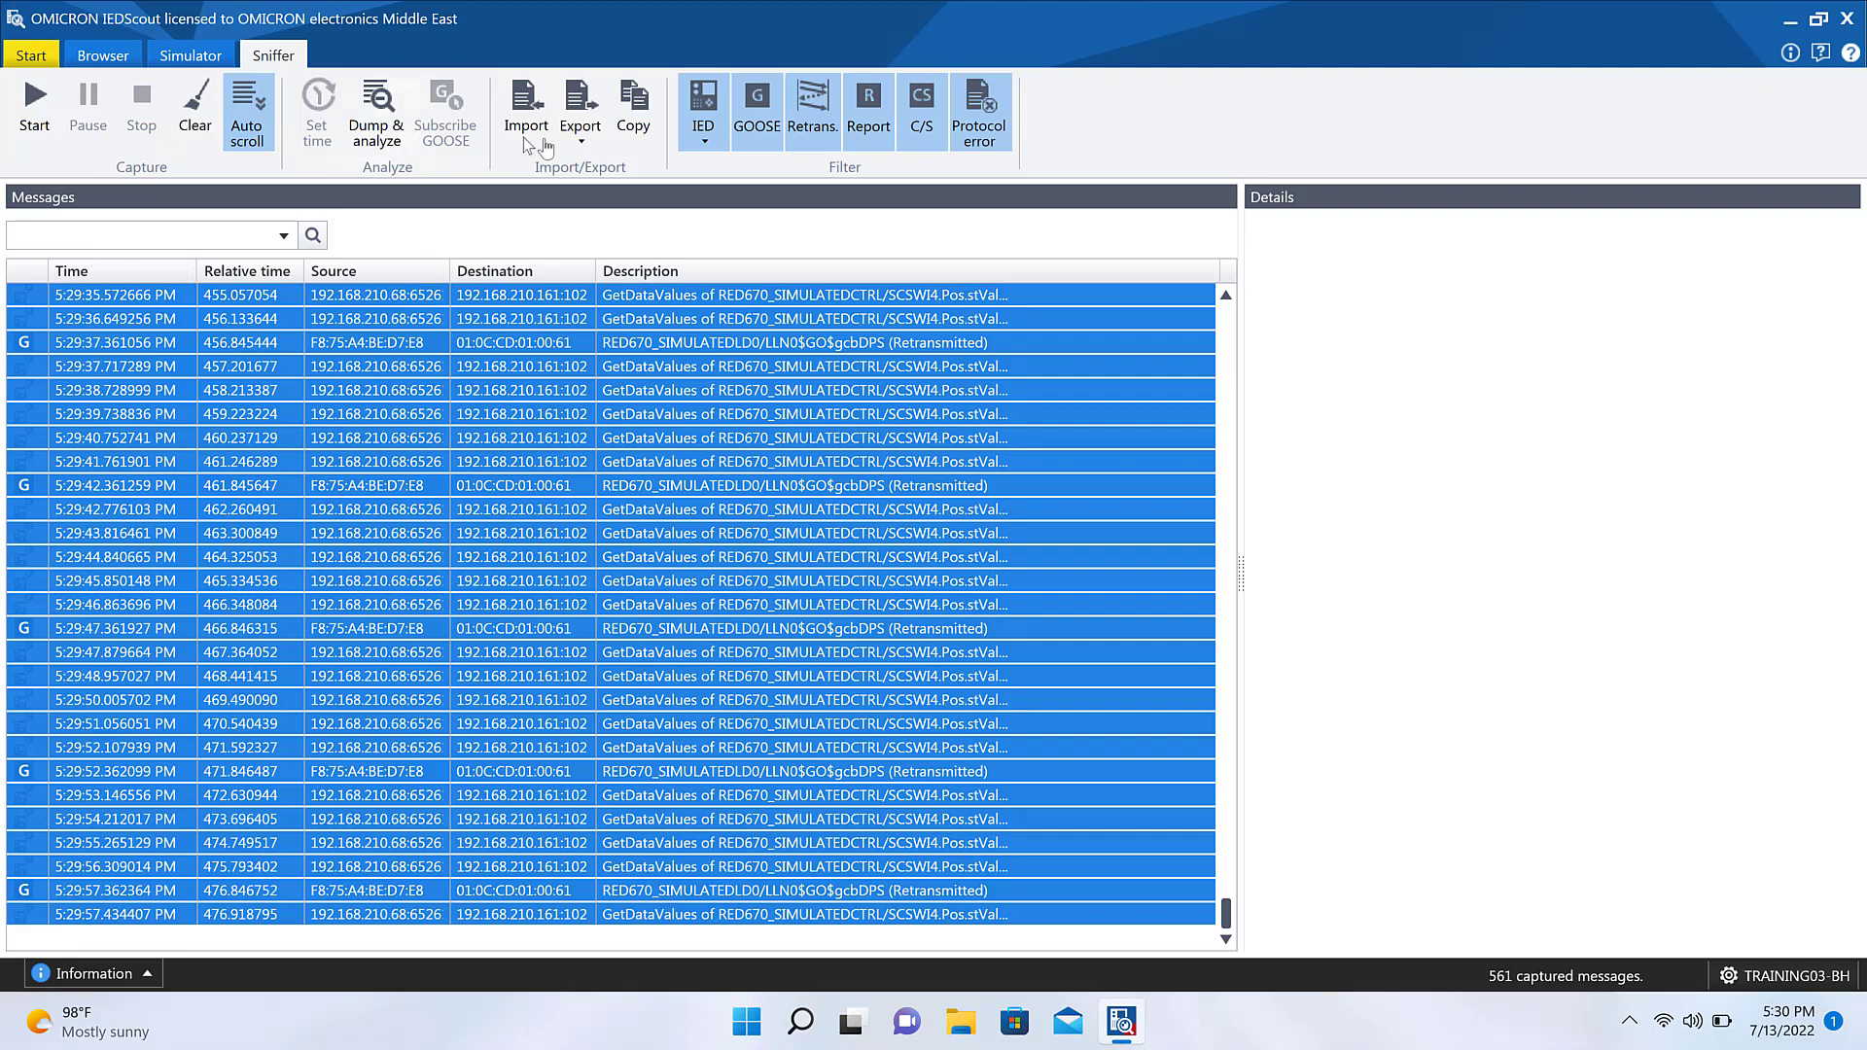
# Step: Export the whole capture to the Desktop as the PCAP file Captured_2022-07-13_17-30-16
pyautogui.click(587, 145)
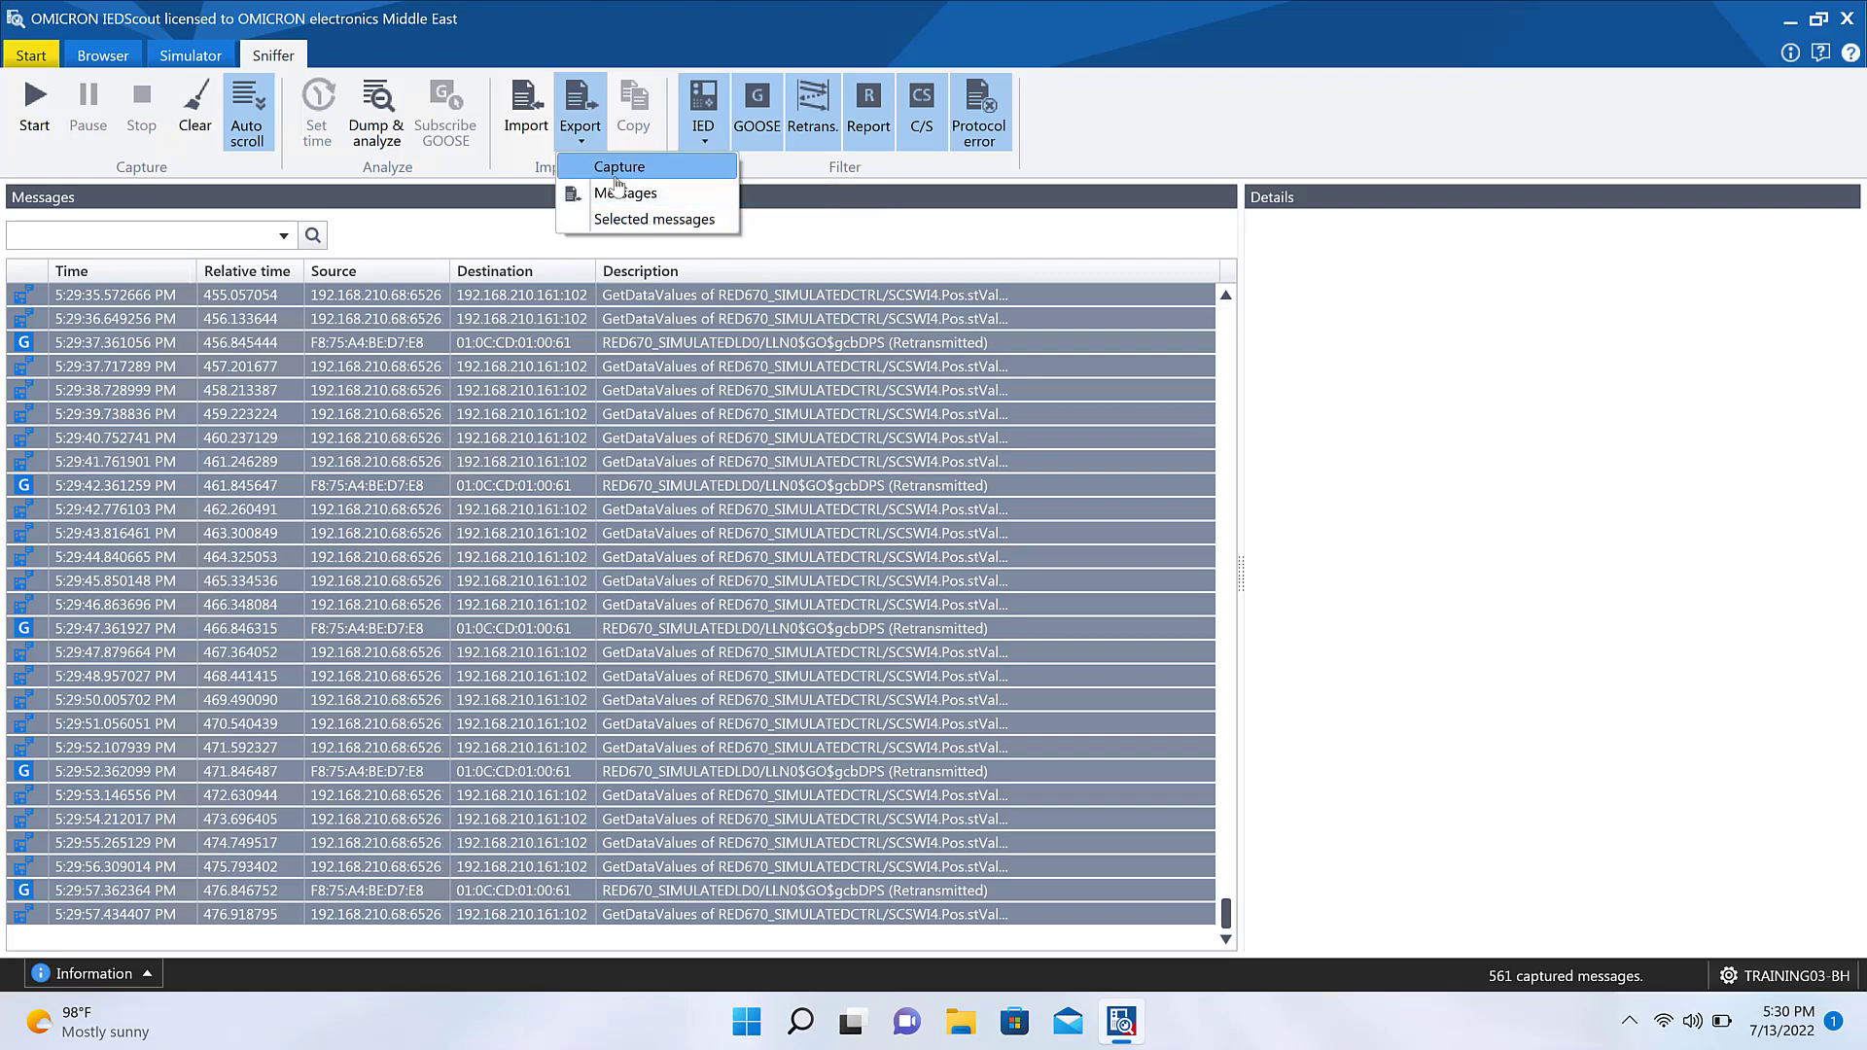
pyautogui.click(616, 175)
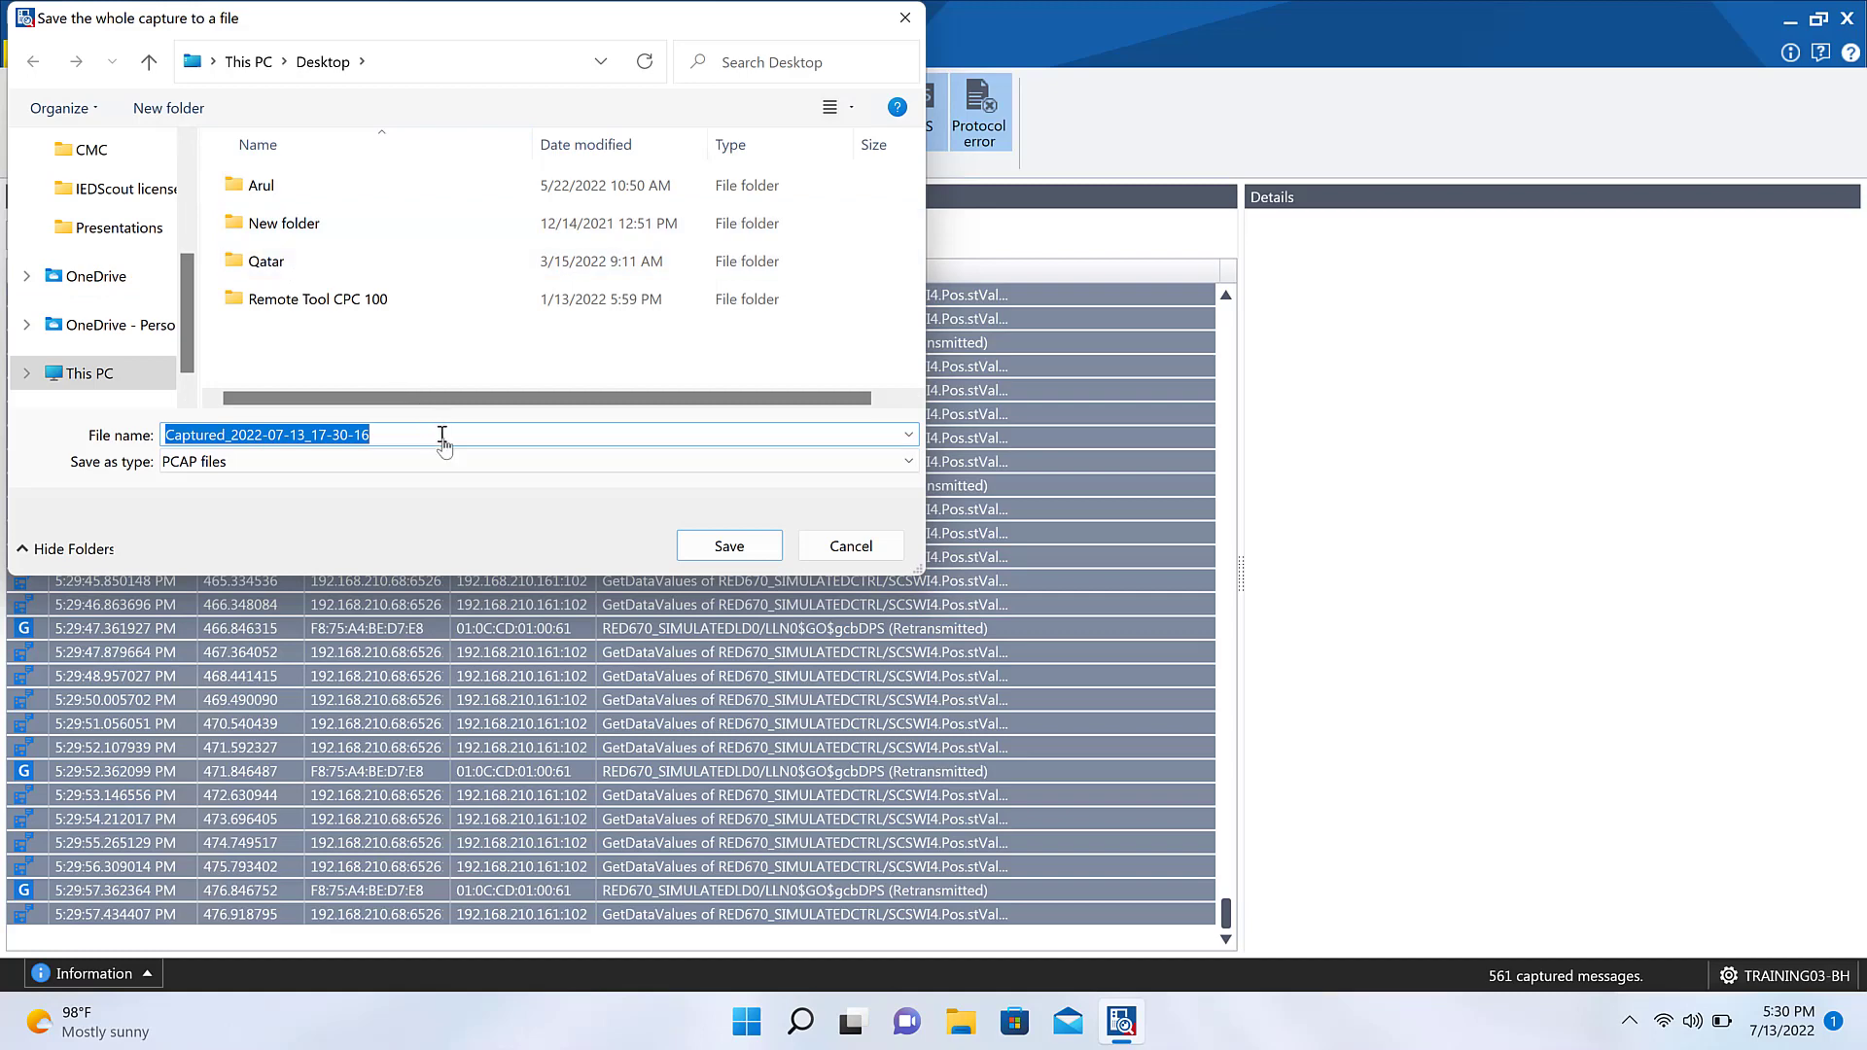
pyautogui.click(731, 546)
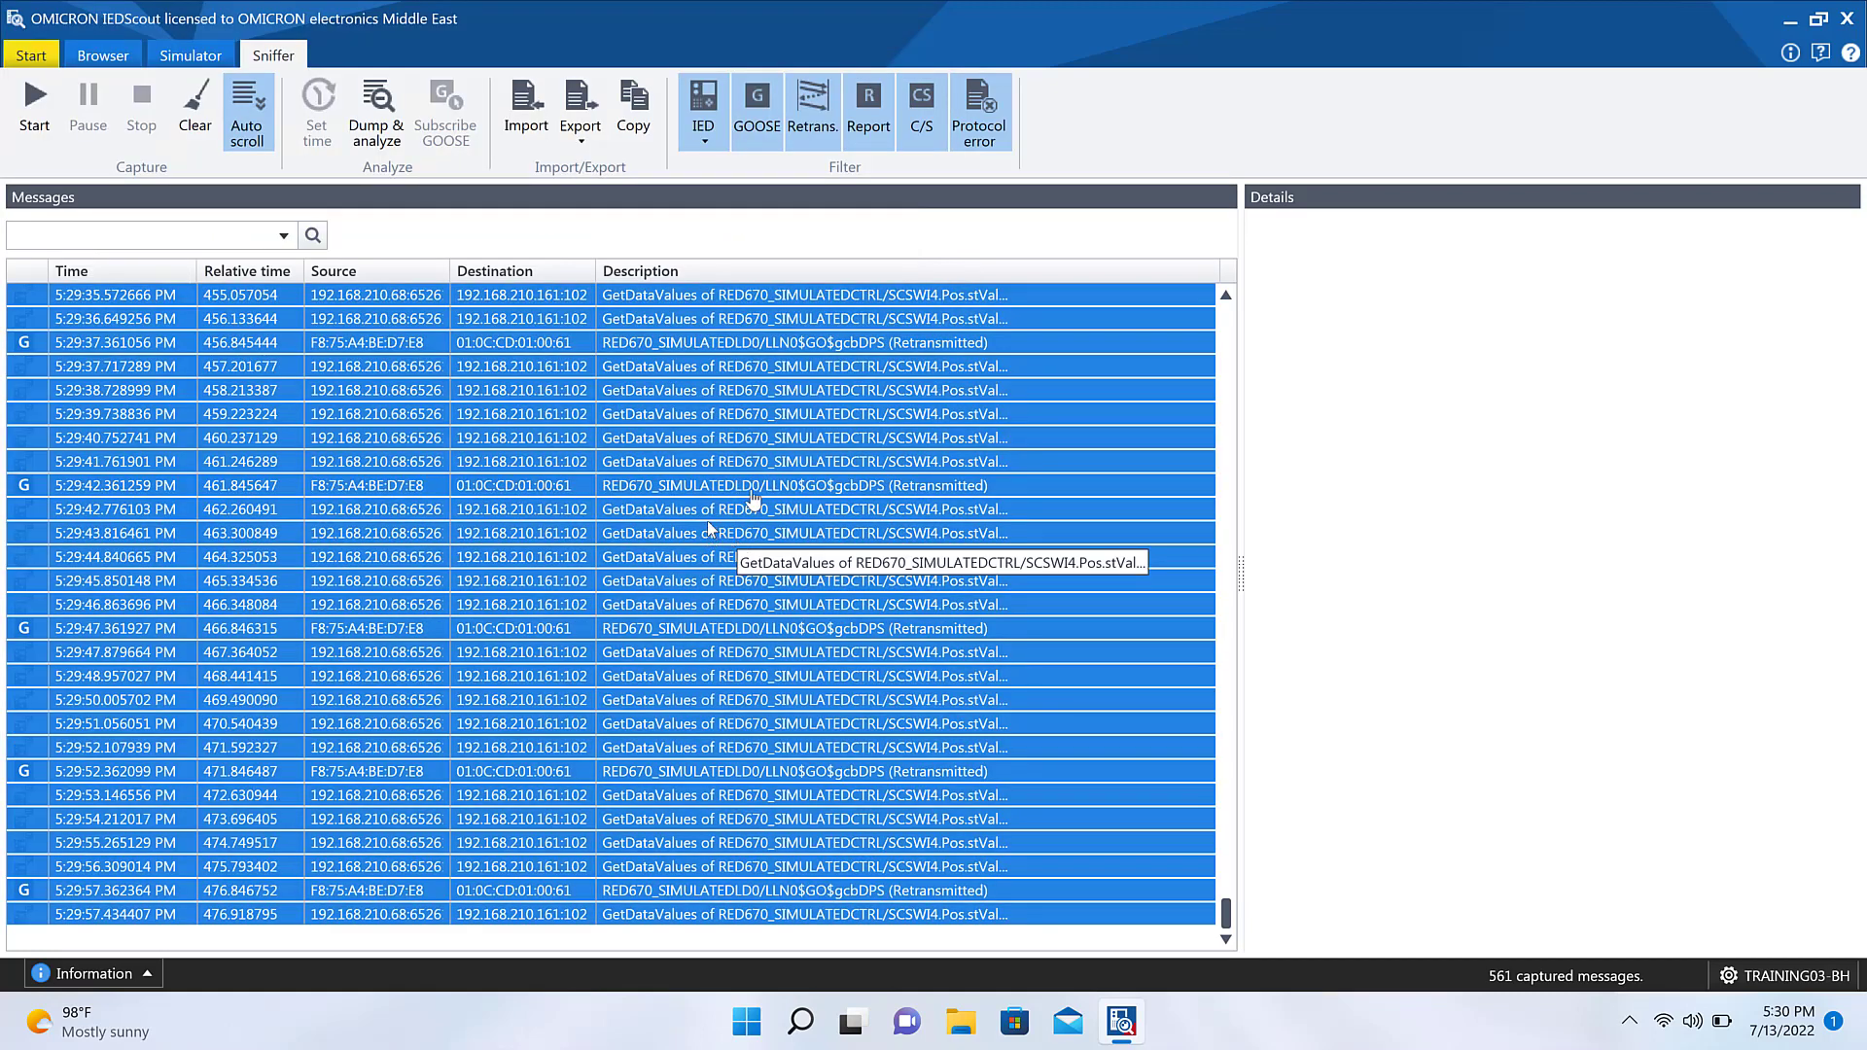
# Step: Minimize IEDScout and copy the file Captured_2022-07-13_17-30-16.pcap from the remote computer's desktop
pyautogui.click(1789, 19)
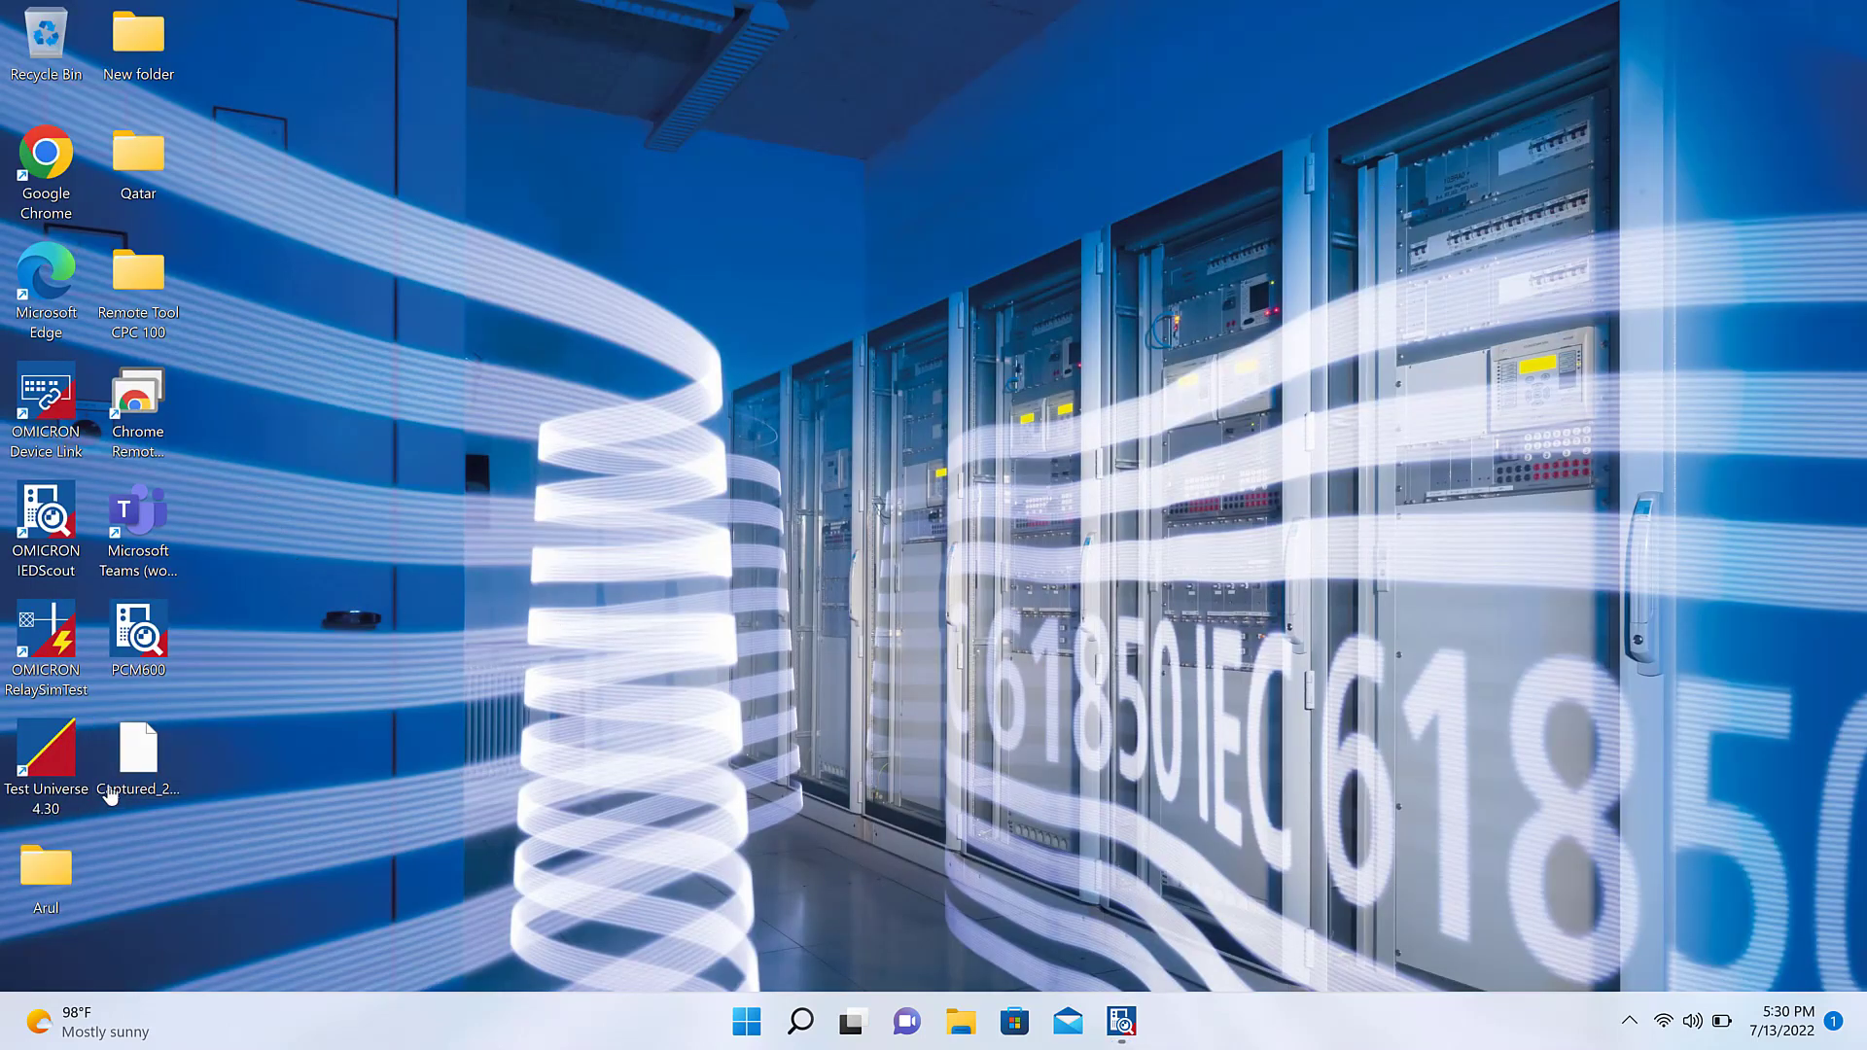
pyautogui.click(159, 768)
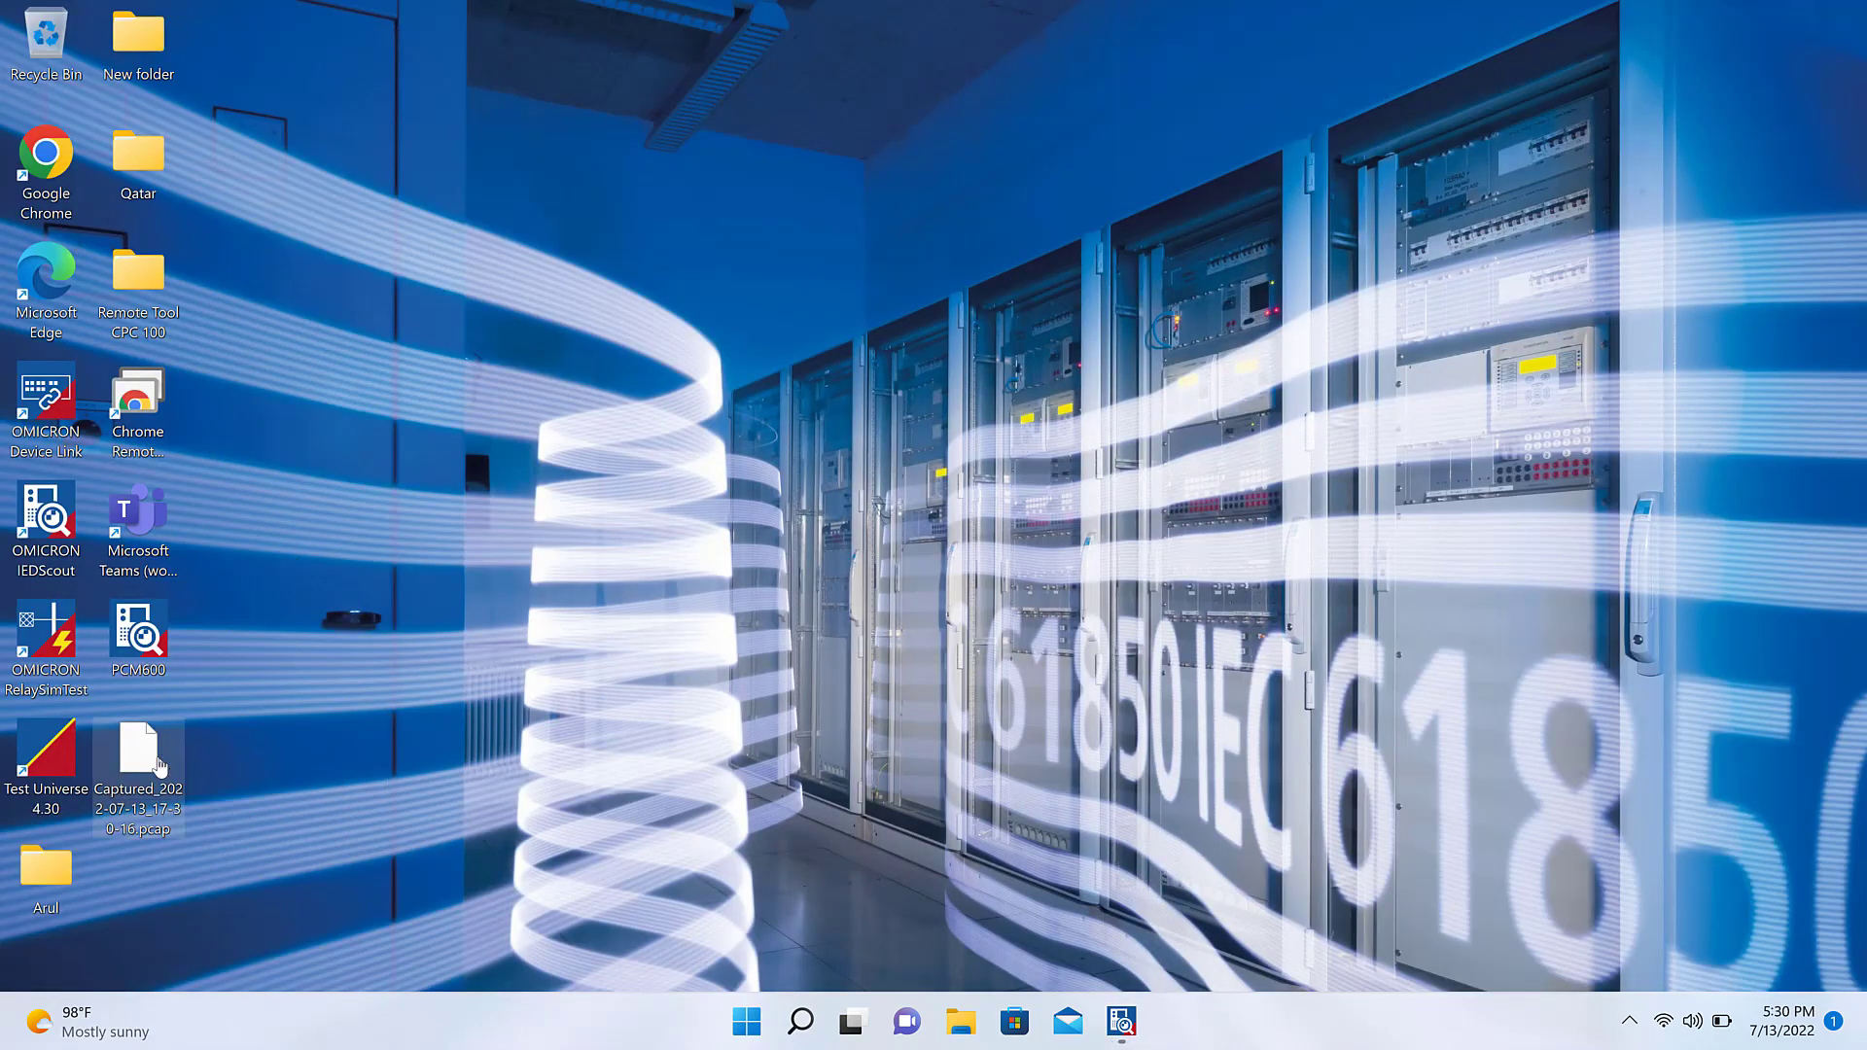
pyautogui.rightClick(158, 768)
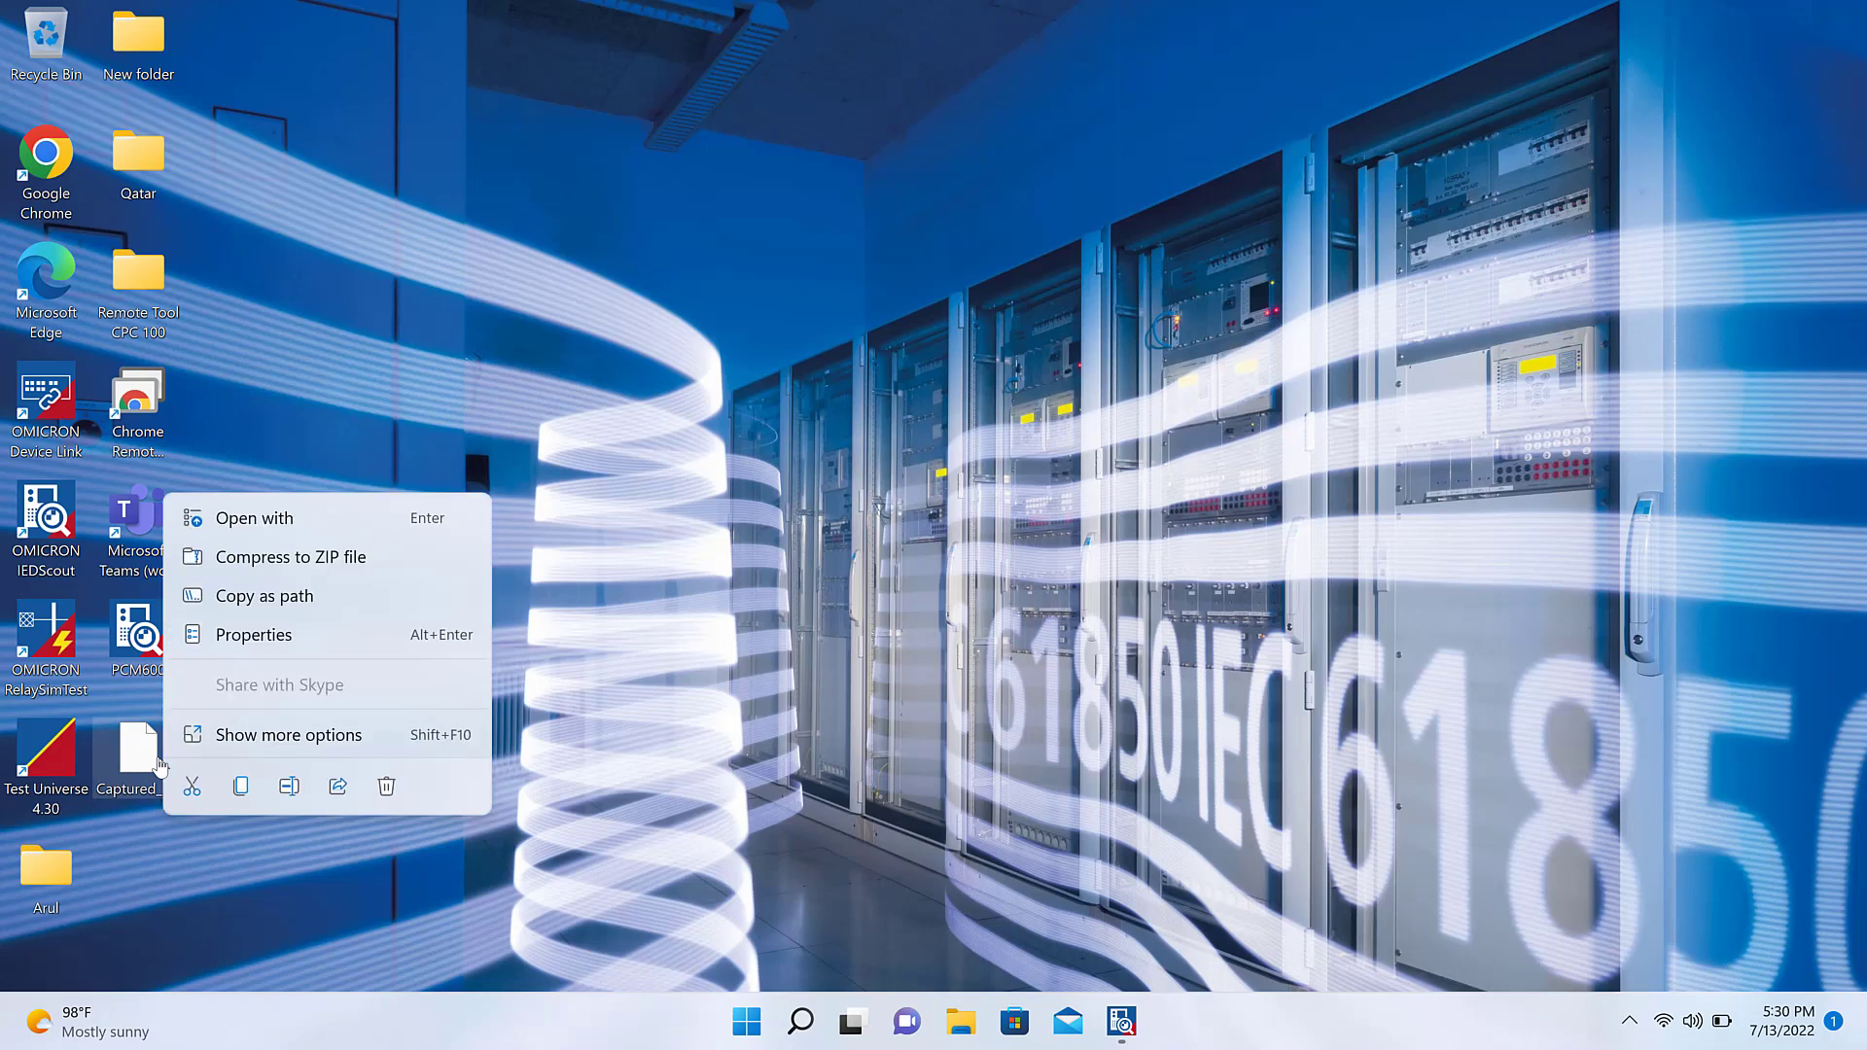
pyautogui.click(246, 778)
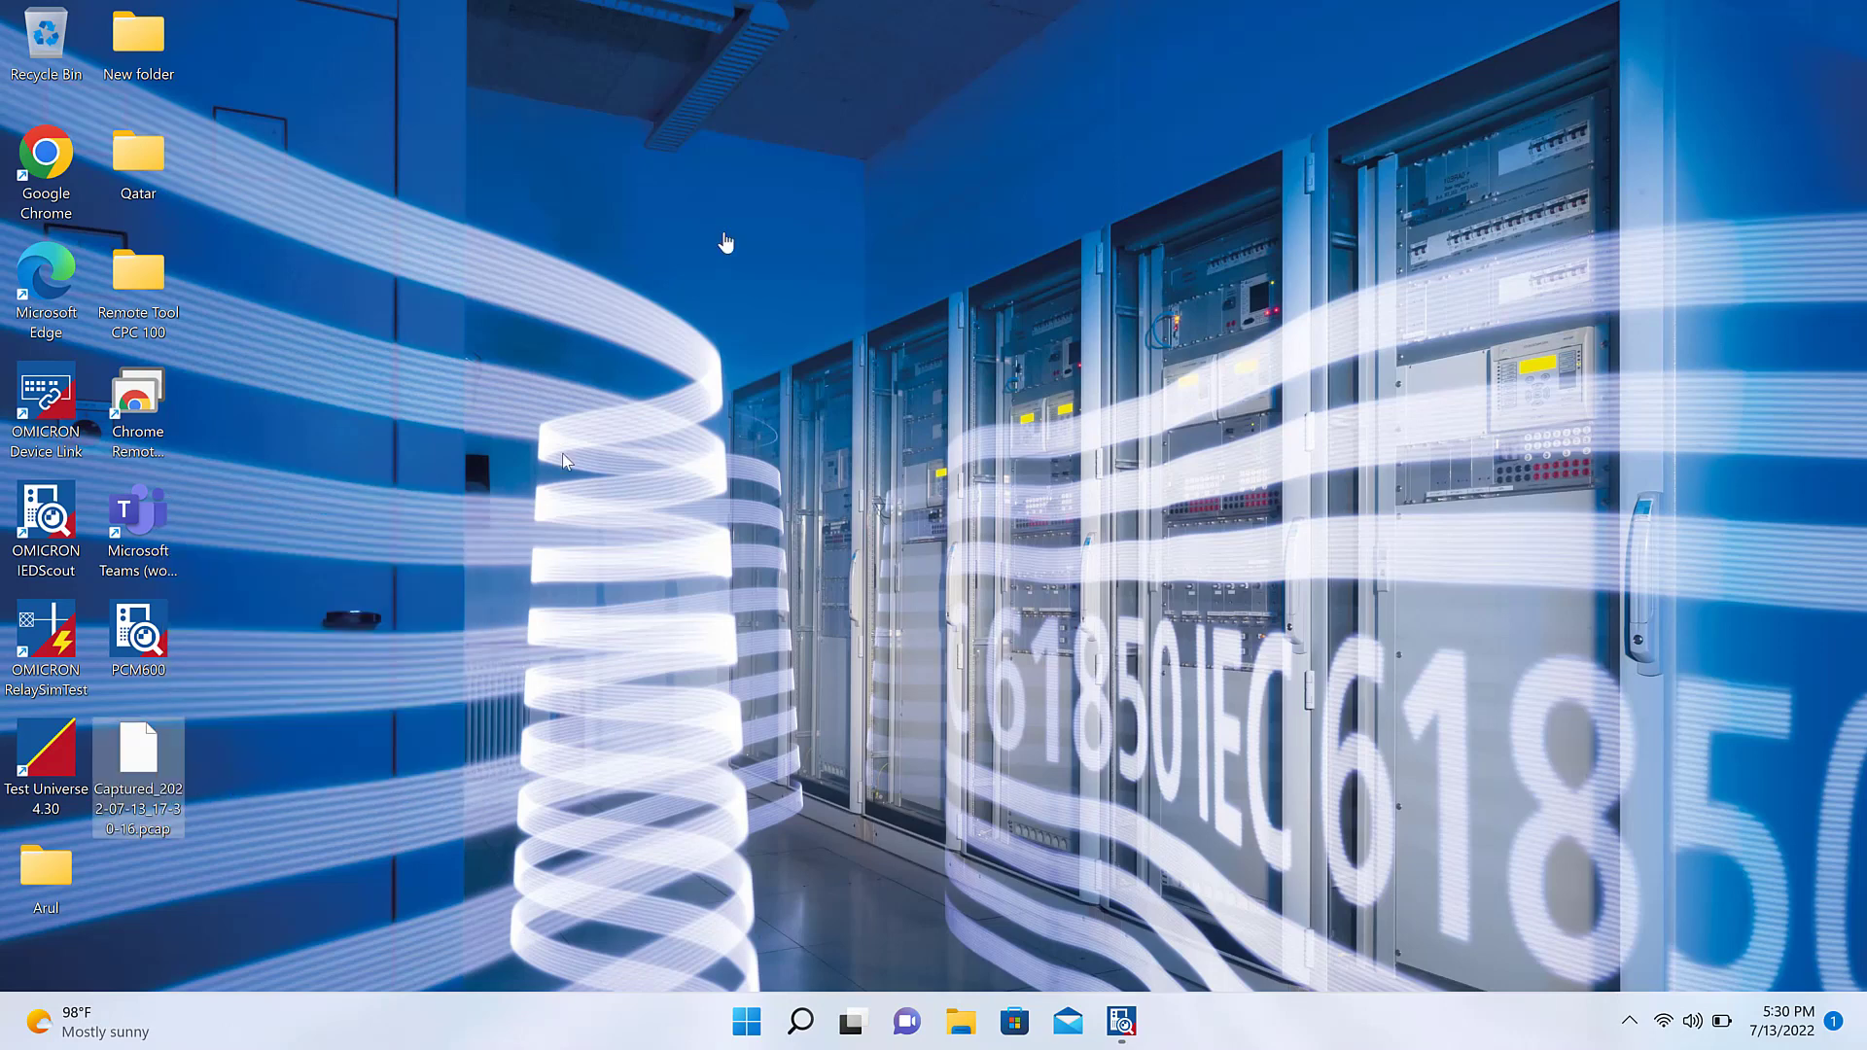
# Step: Switch from the remote session to the local computer's File Explorer and paste the capture file into the IEDScout folder
pyautogui.moveTo(962, 8)
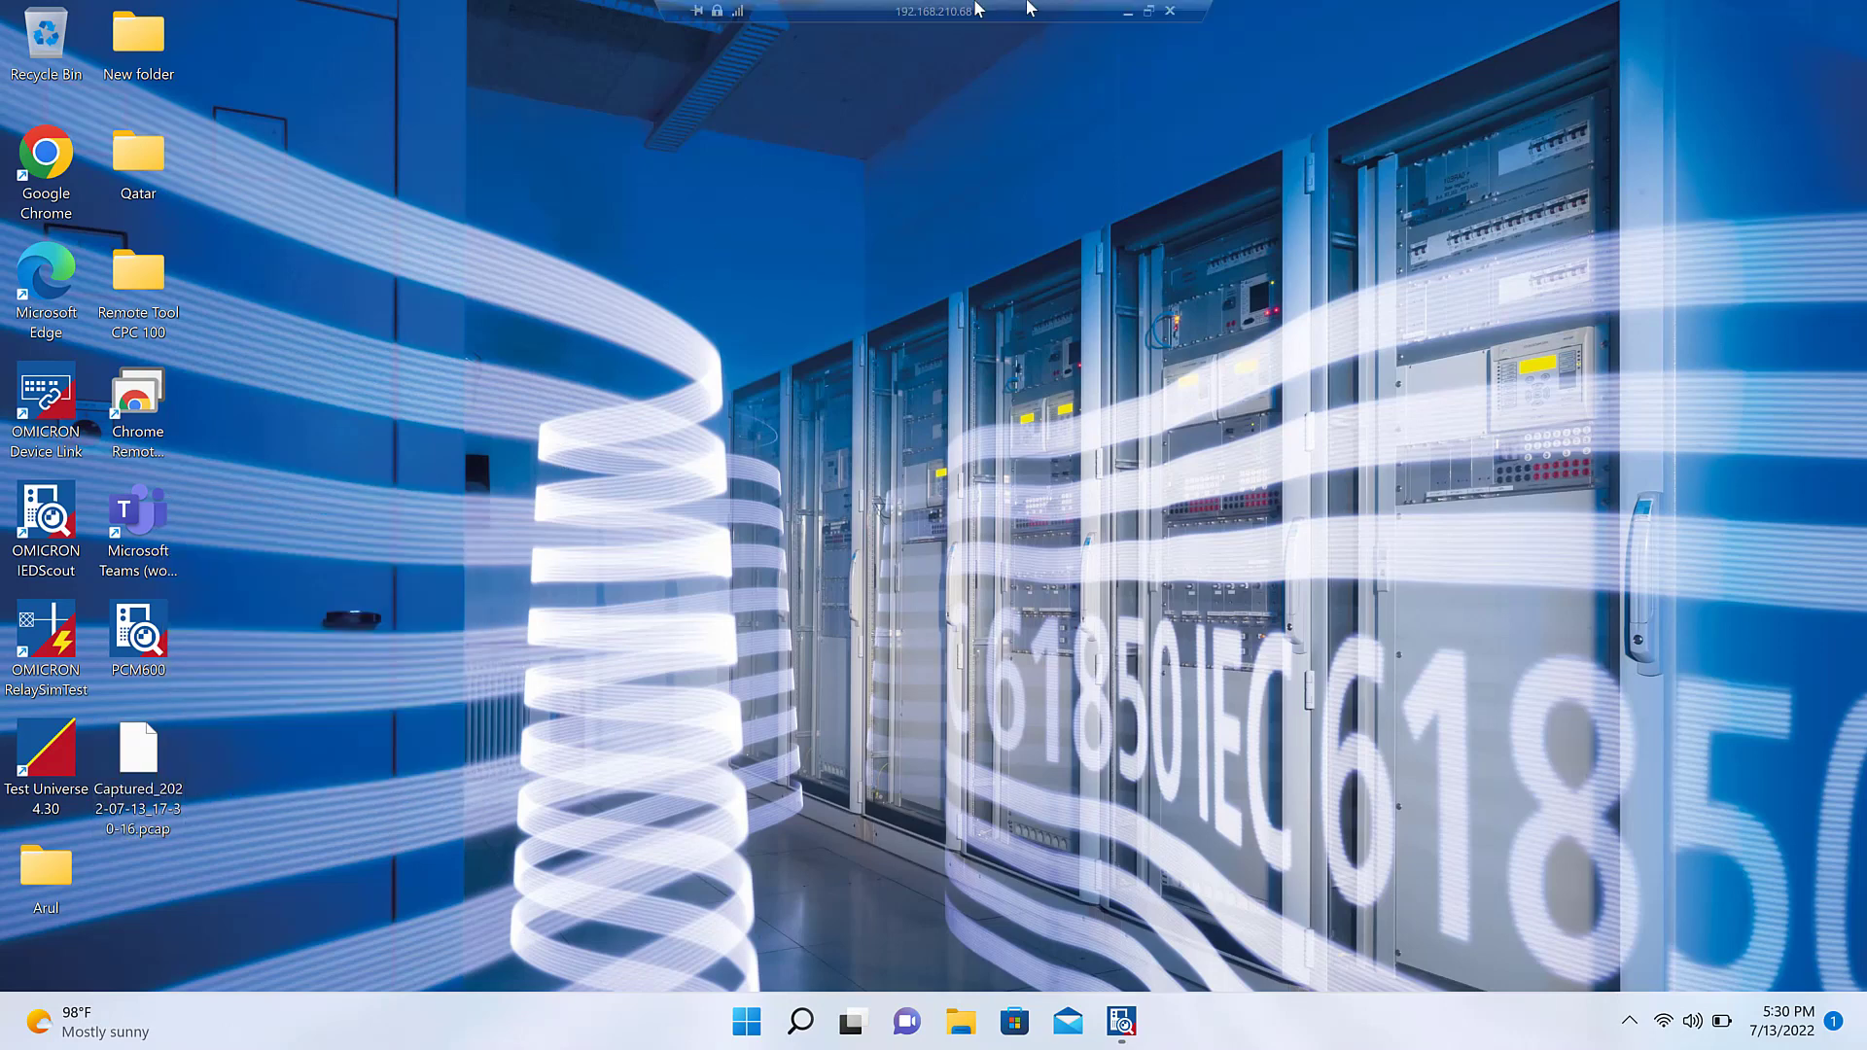
pyautogui.click(1128, 13)
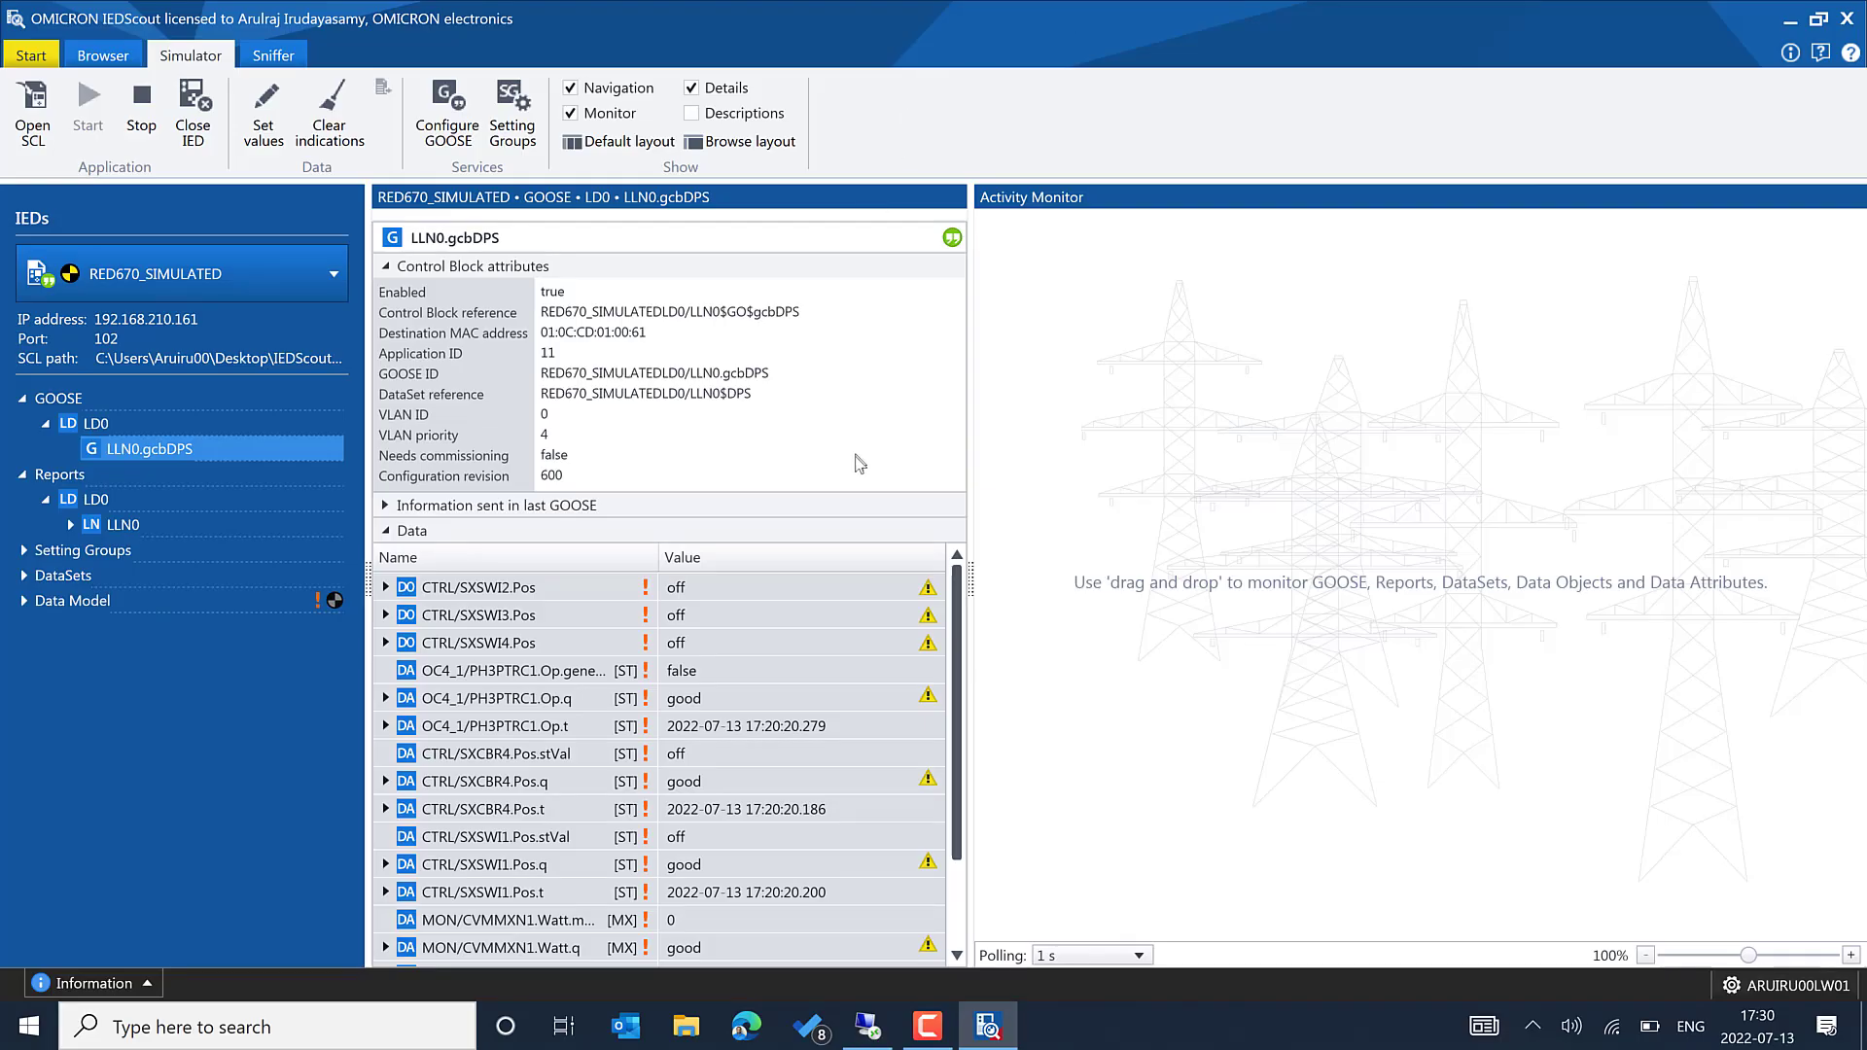
pyautogui.press('super+d')
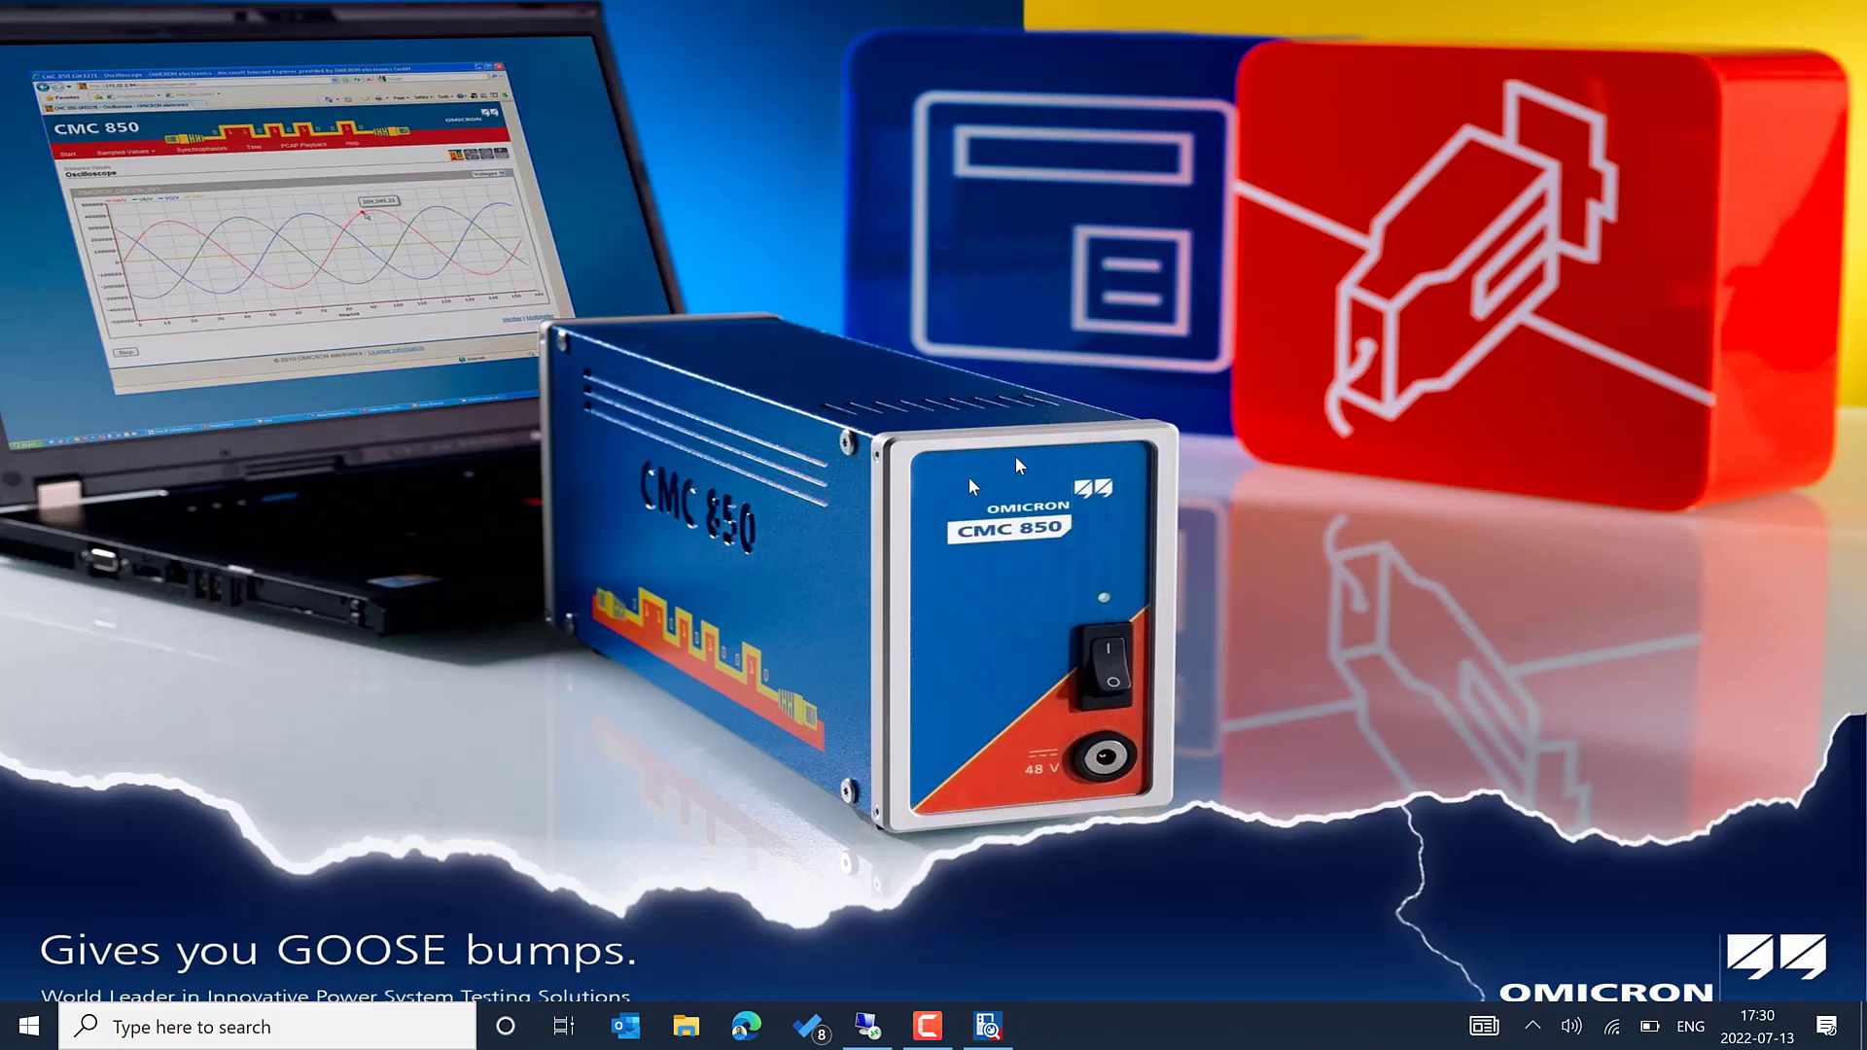
pyautogui.rightClick(770, 477)
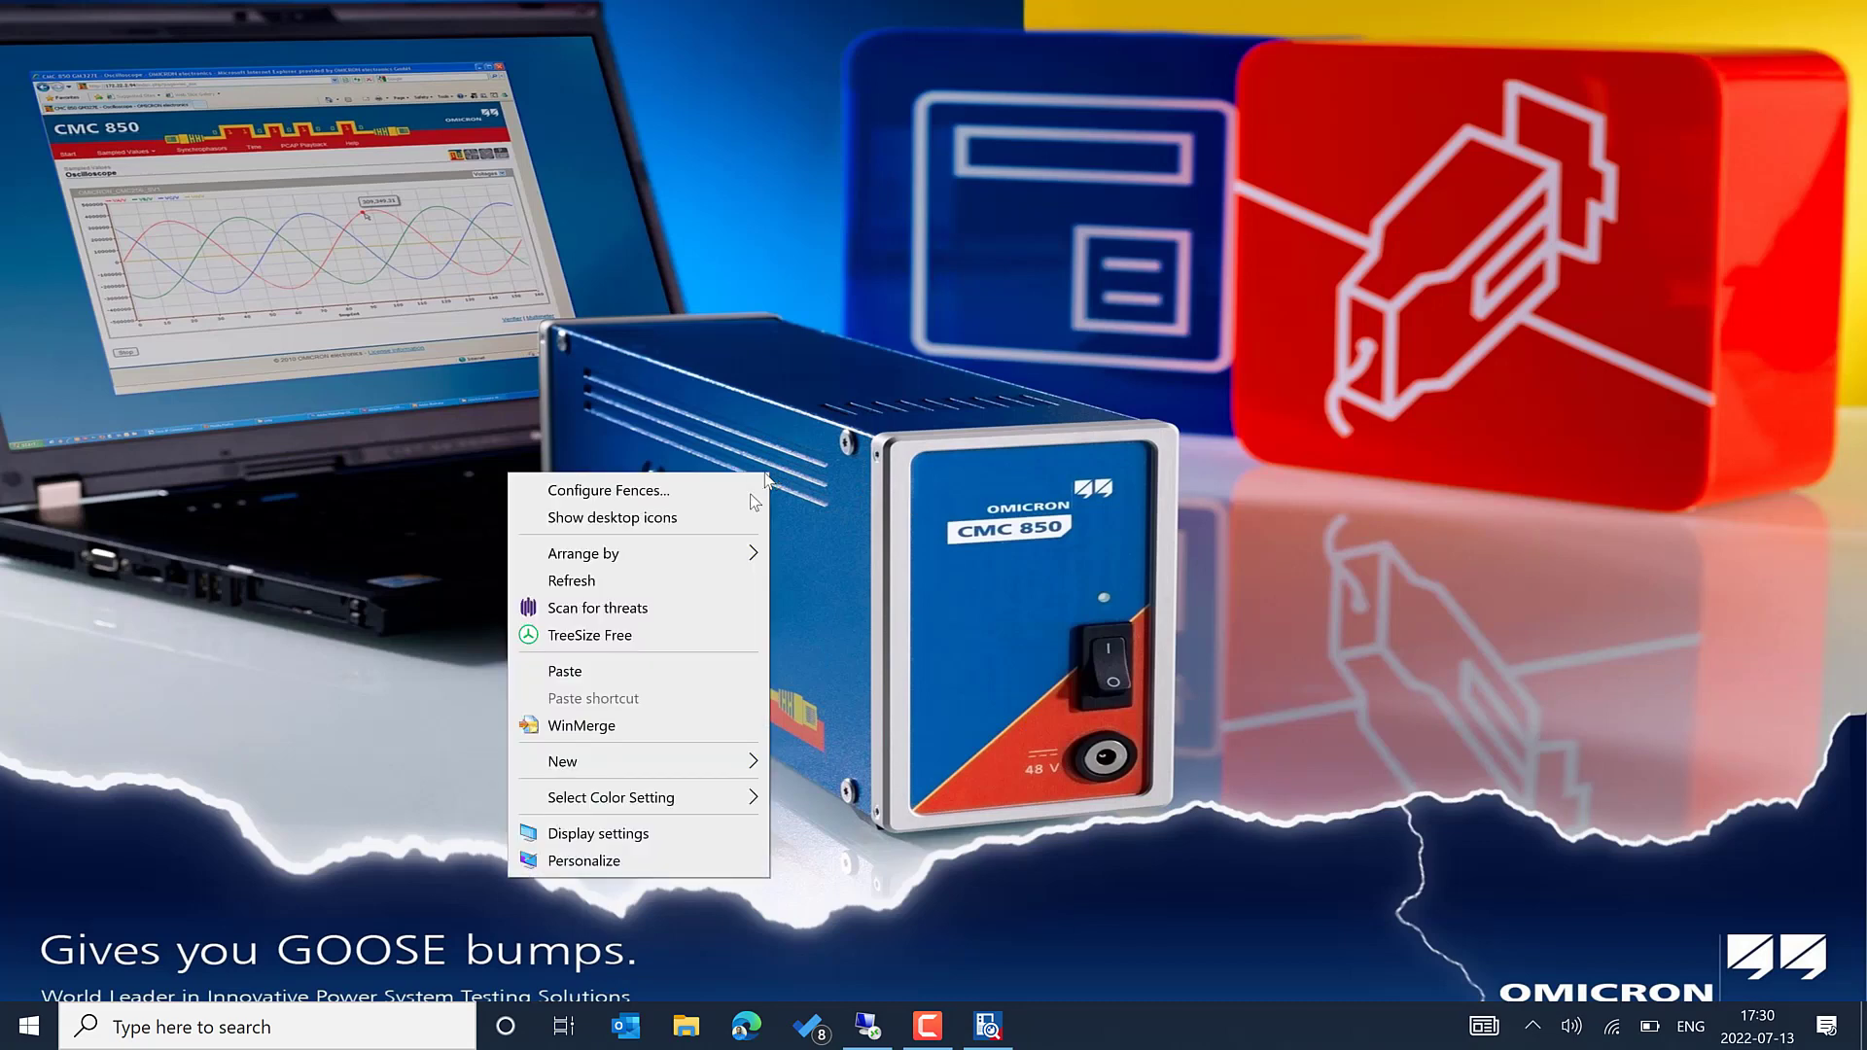
pyautogui.click(693, 1032)
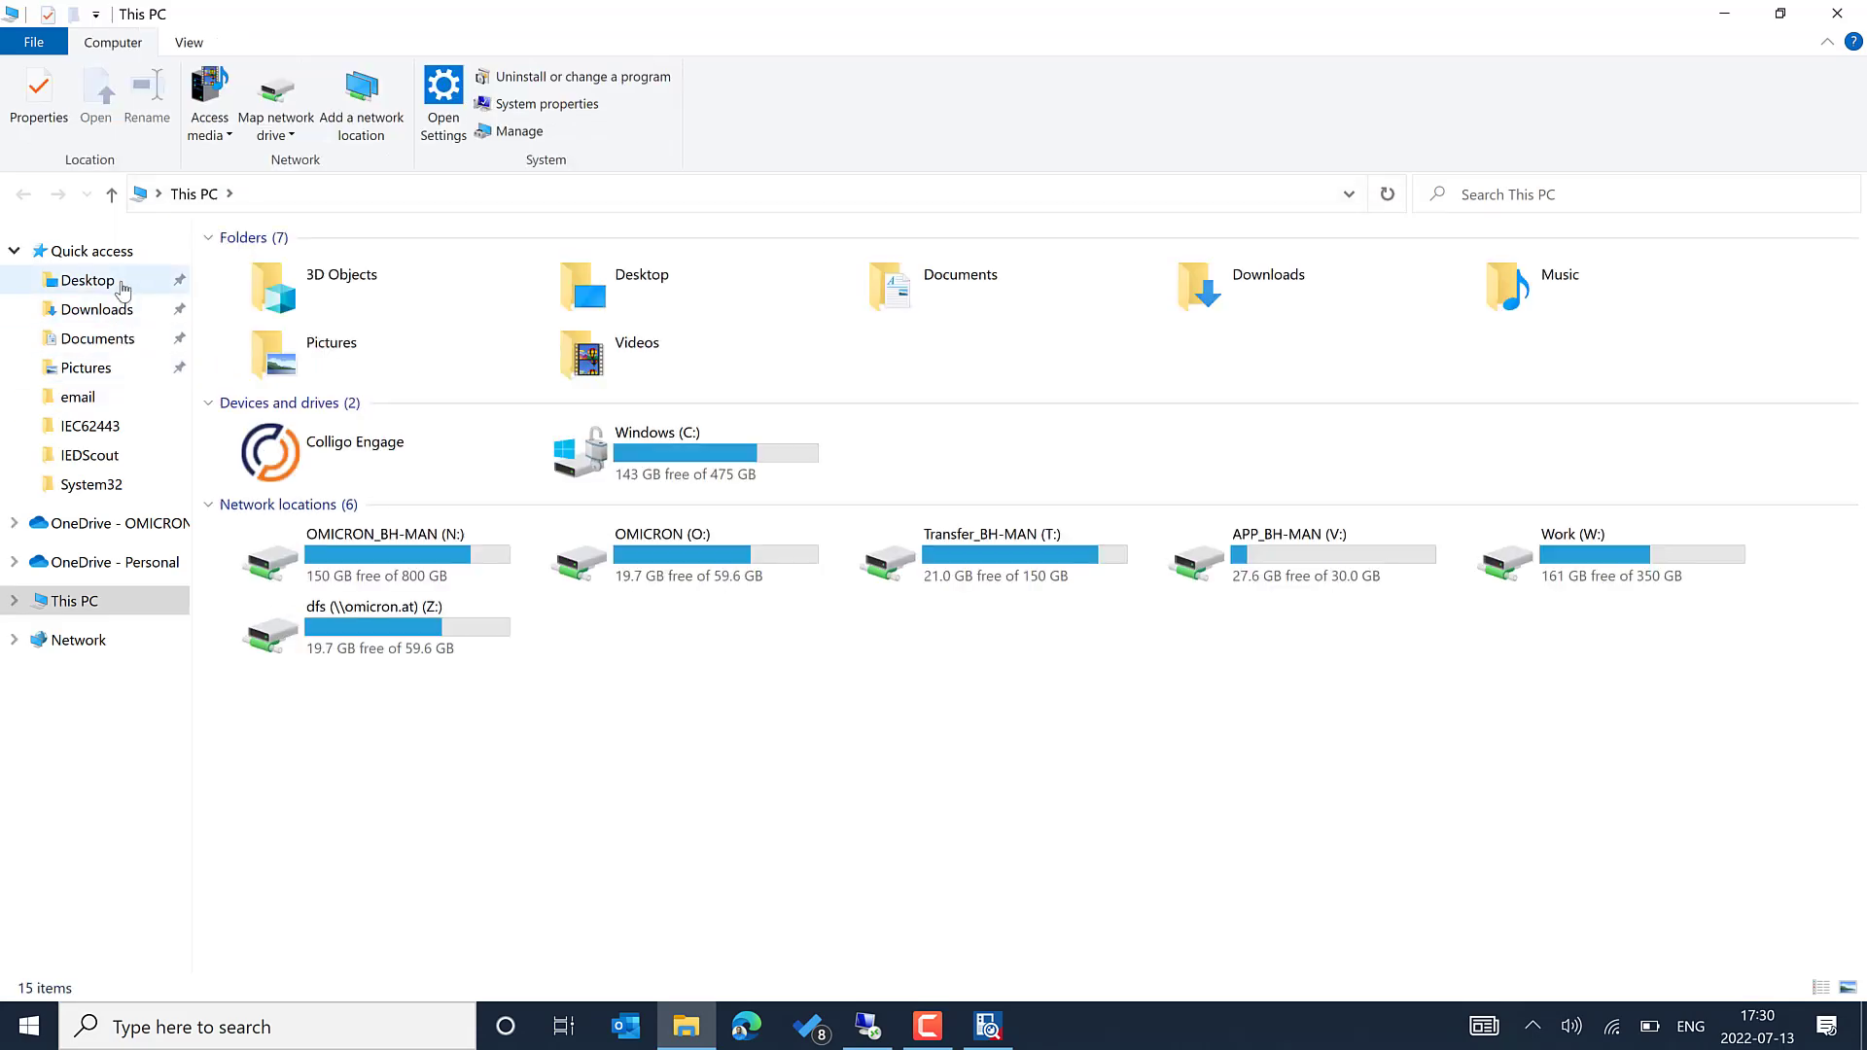
pyautogui.click(114, 456)
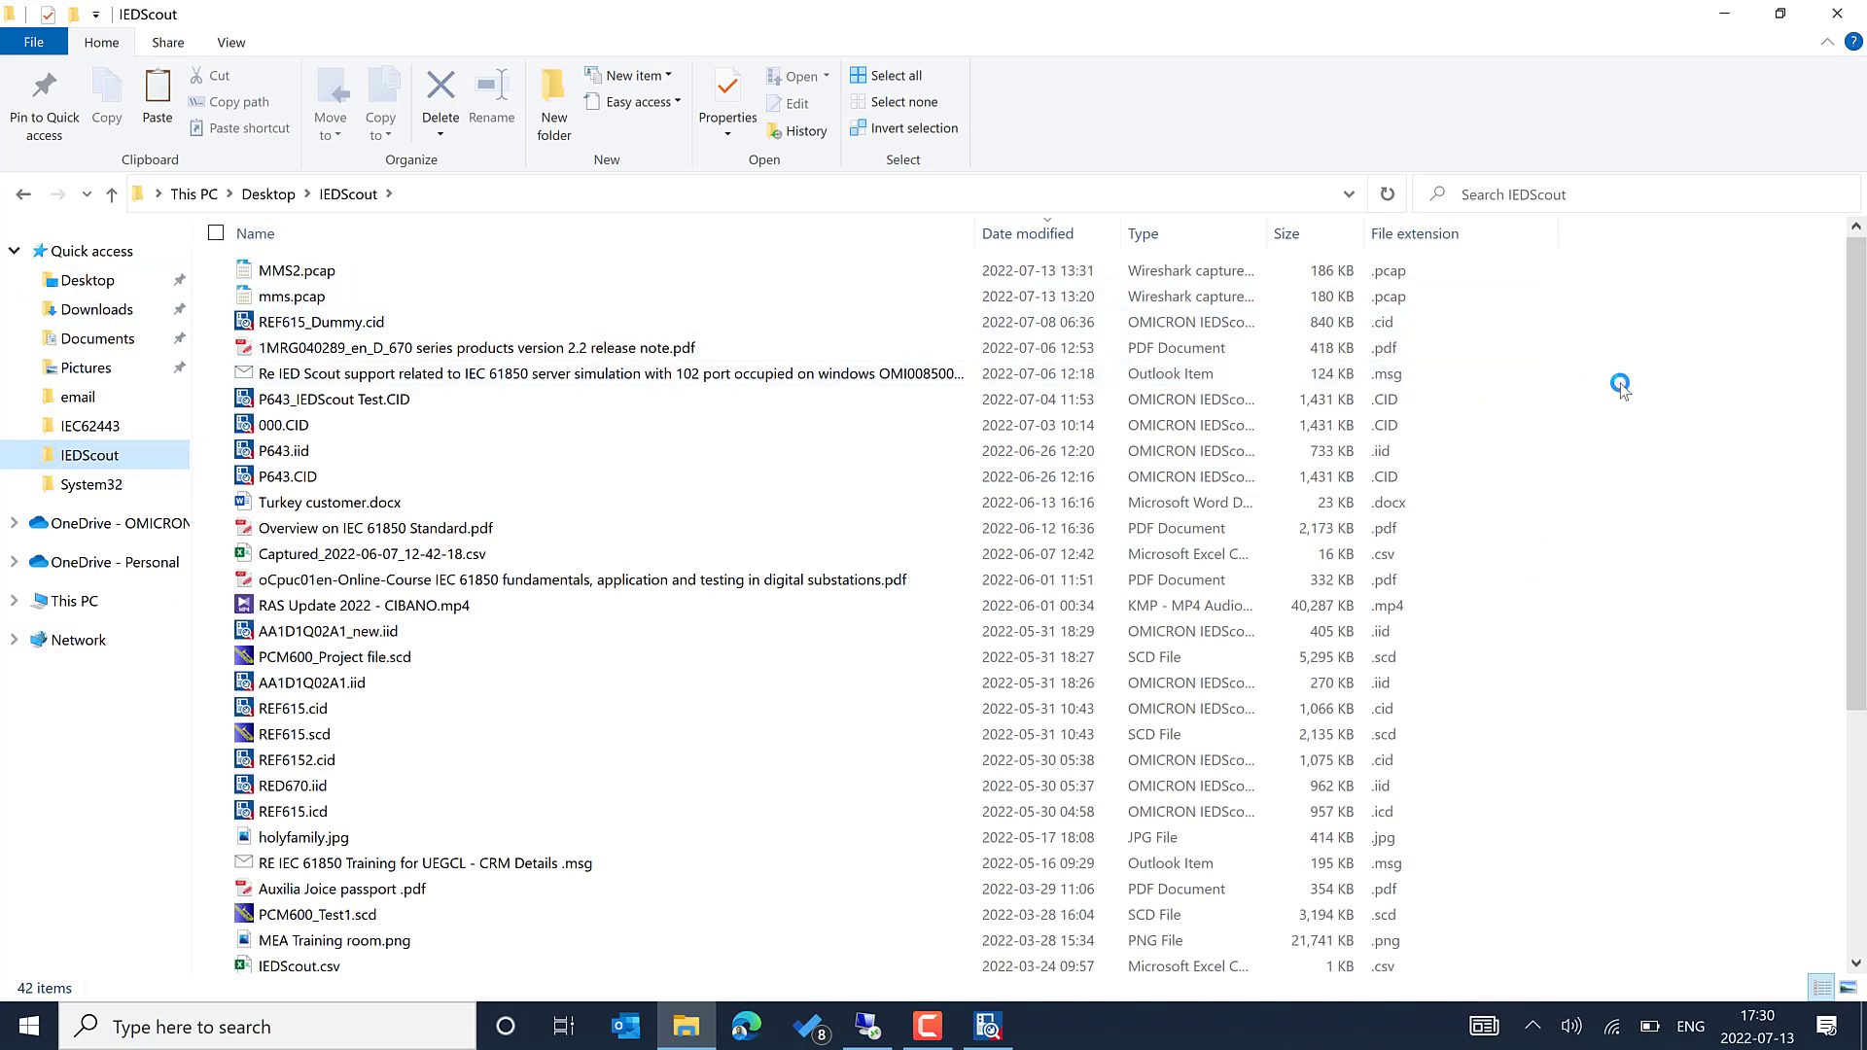
pyautogui.hotkey('ctrl', 'v')
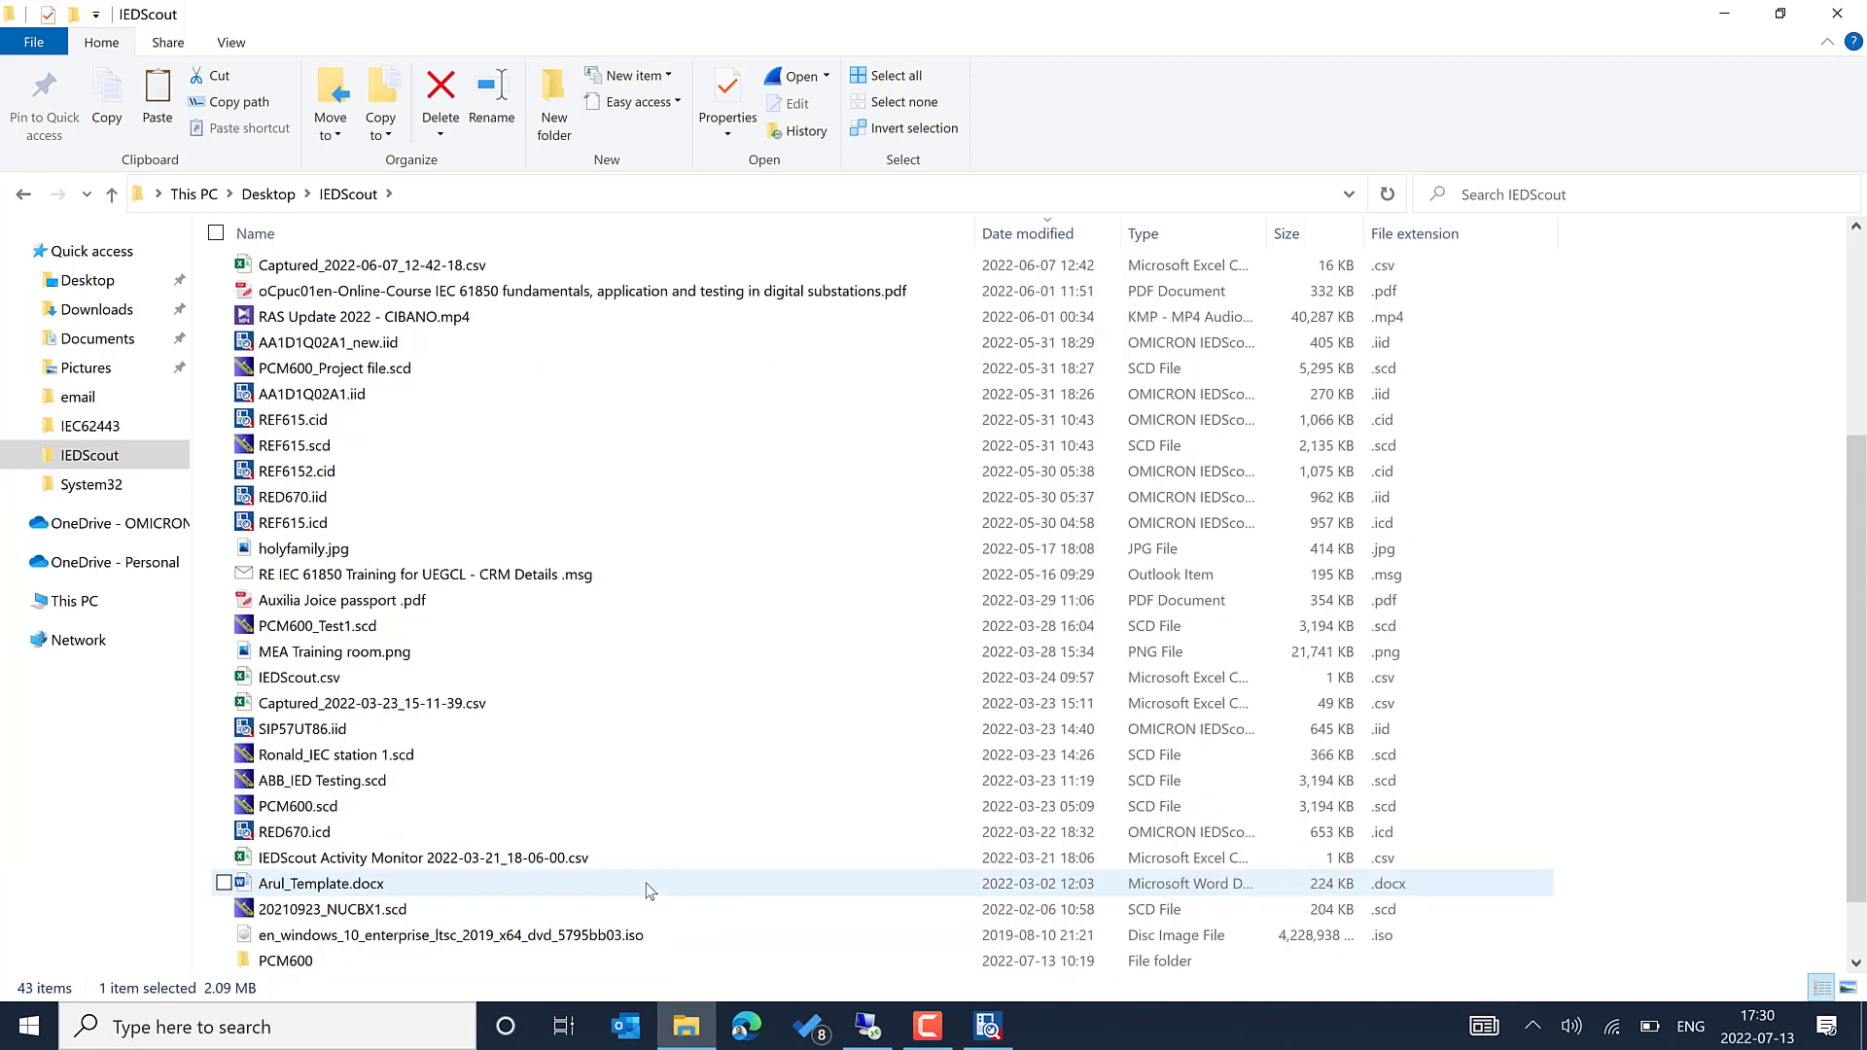
# Step: Open the pasted file Captured_2022-07-13_17-30-16.pcap from the local IEDScout folder in Wireshark
pyautogui.scroll(5, 645, 883)
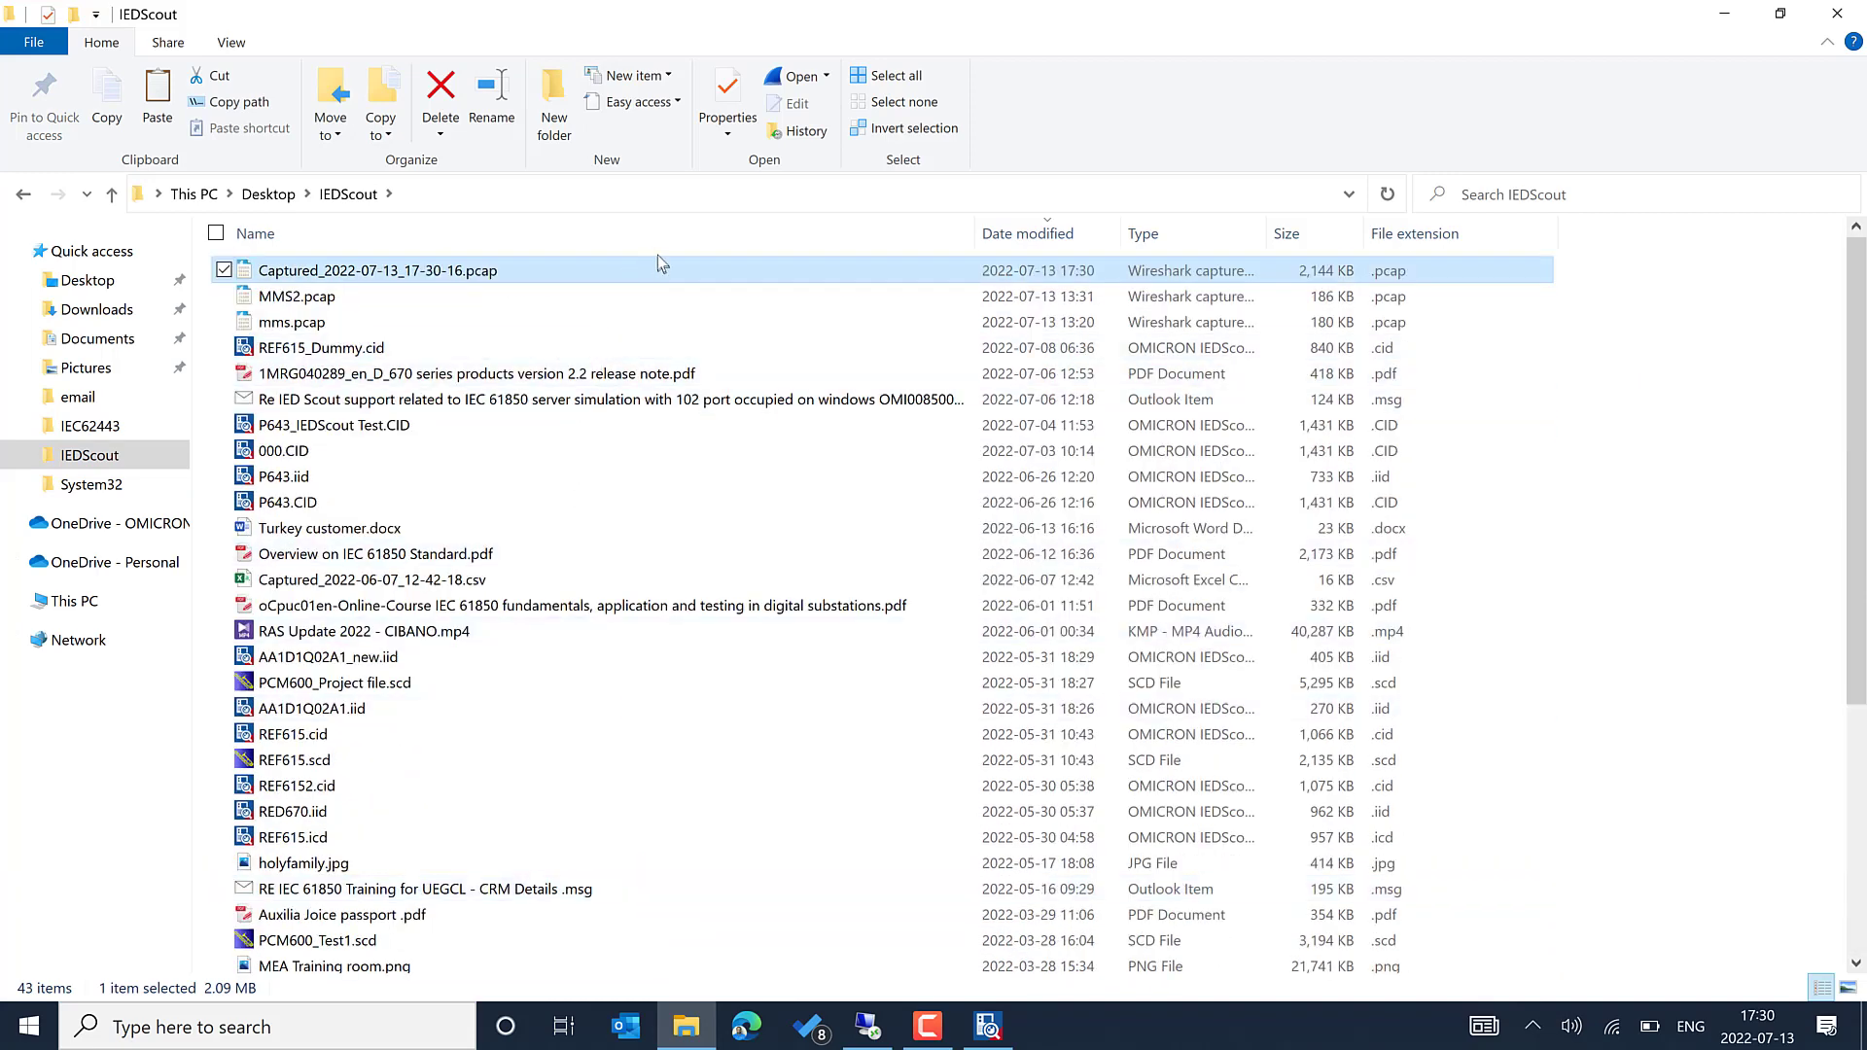
pyautogui.click(634, 267)
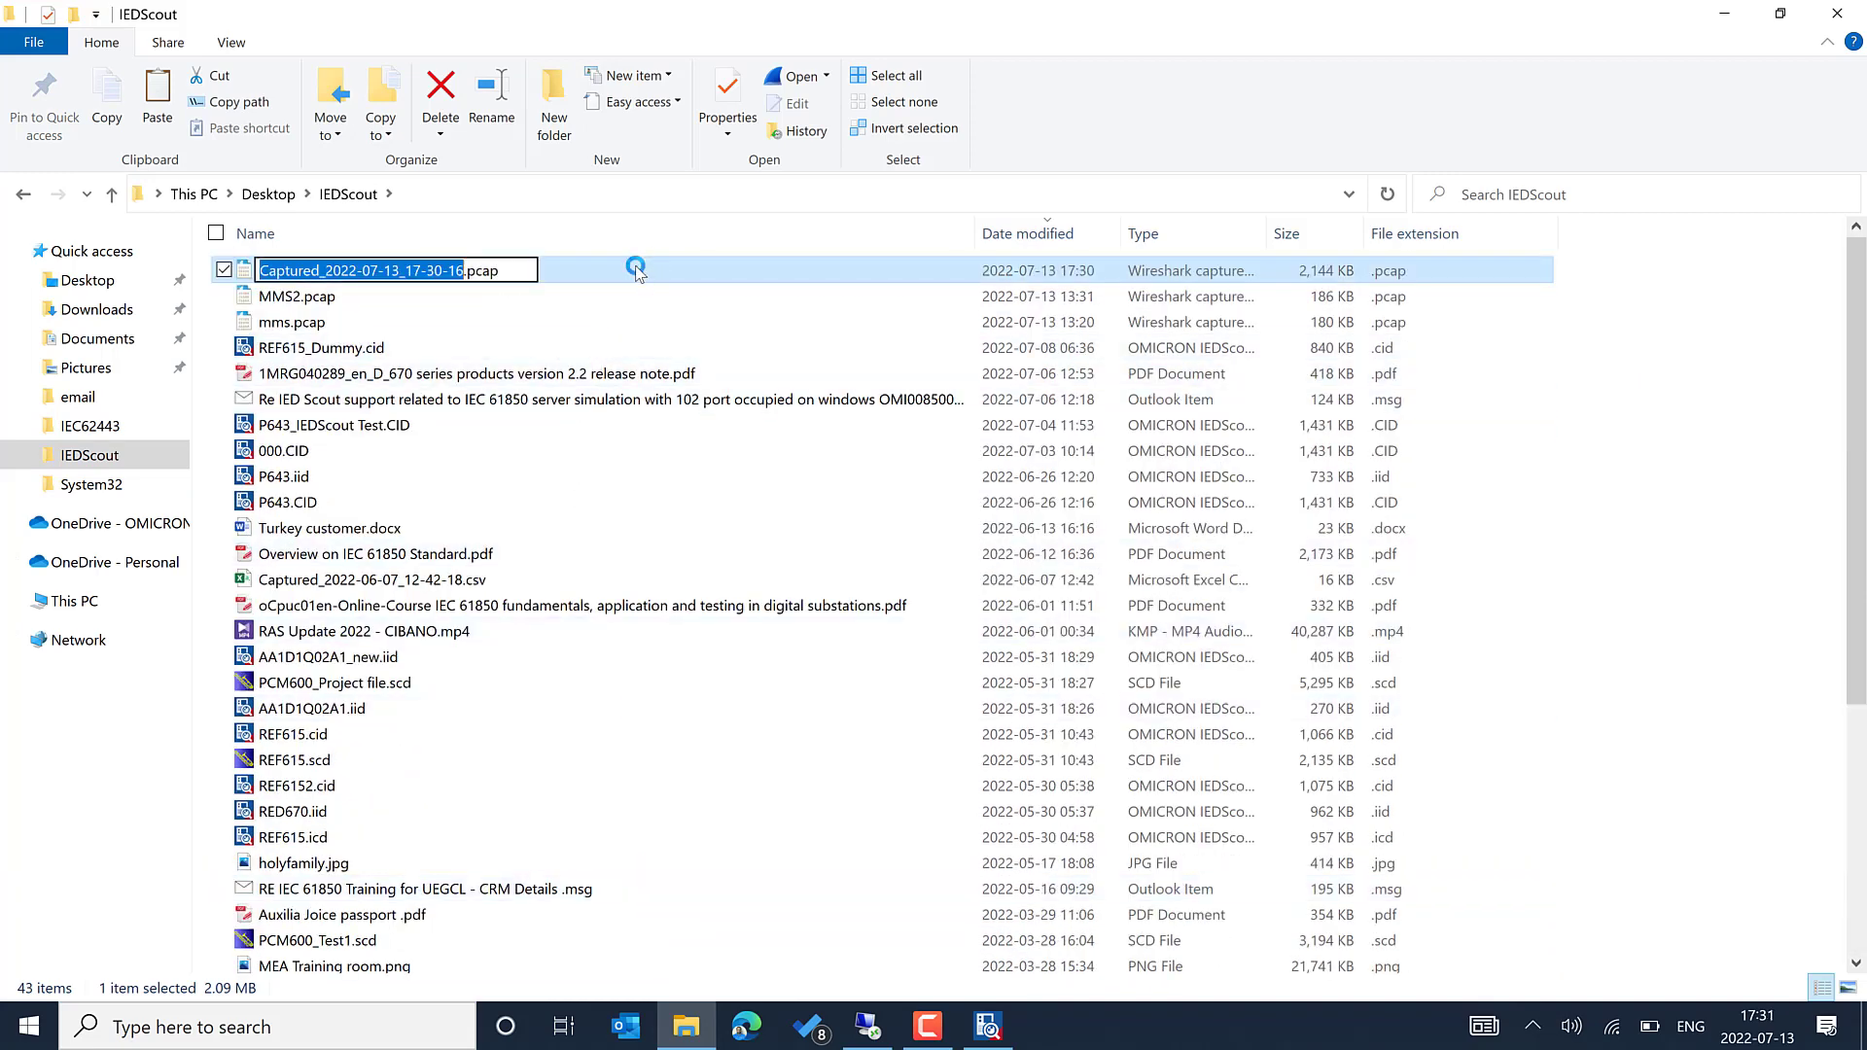
pyautogui.click(634, 267)
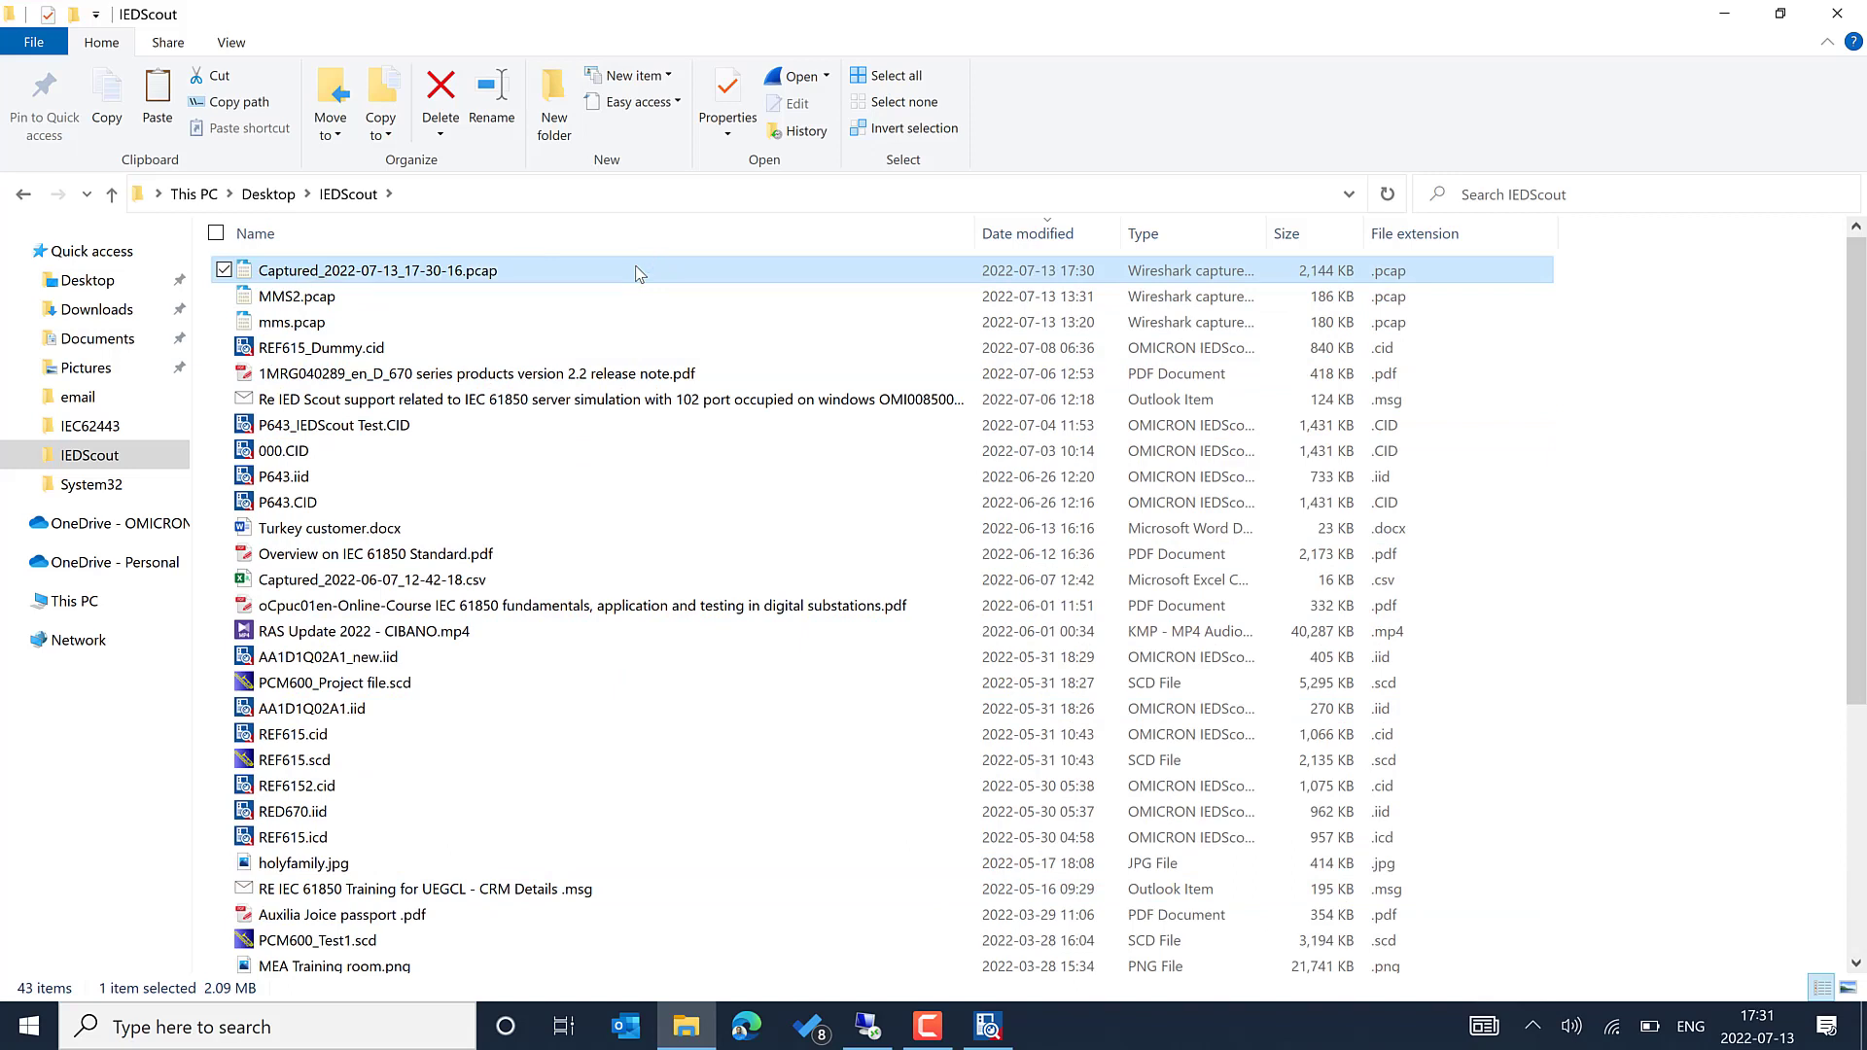
pyautogui.doubleClick(639, 271)
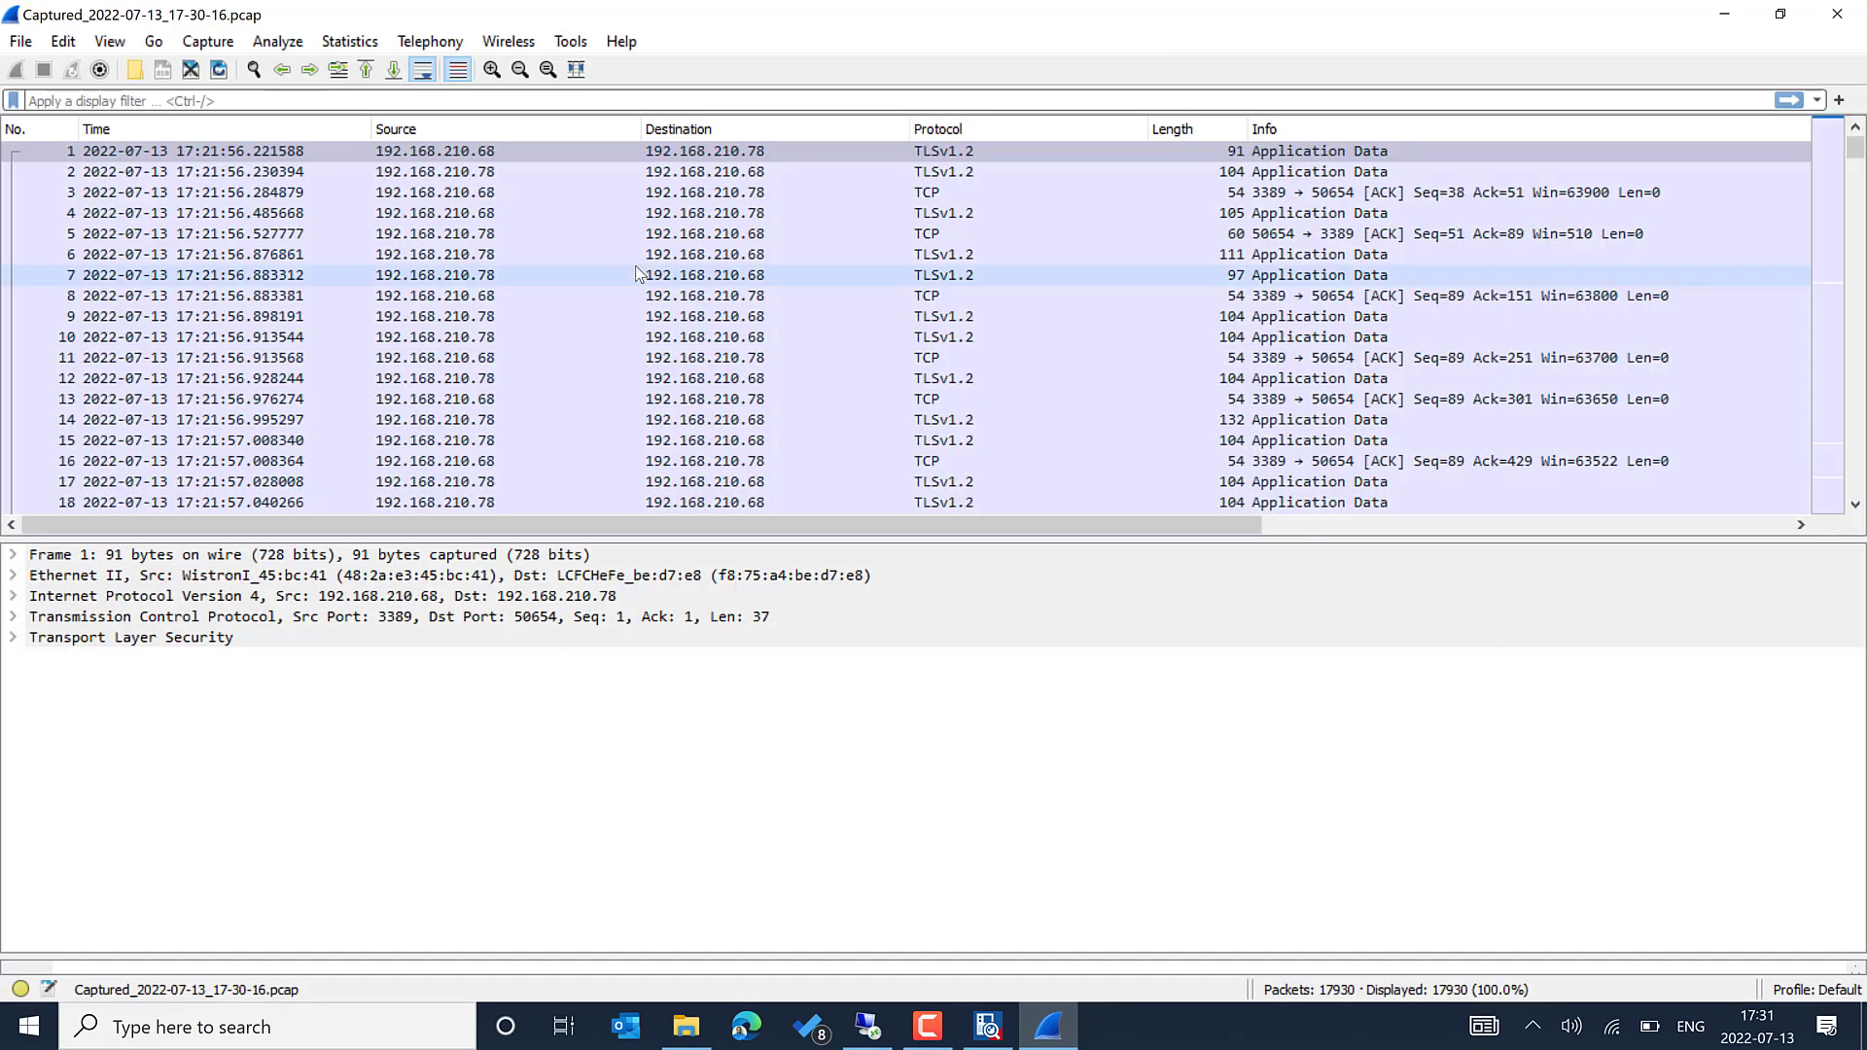
# Step: Look through the captured packets to the end of the list and apply the display filter mms
pyautogui.scroll(-12, 1765, 253)
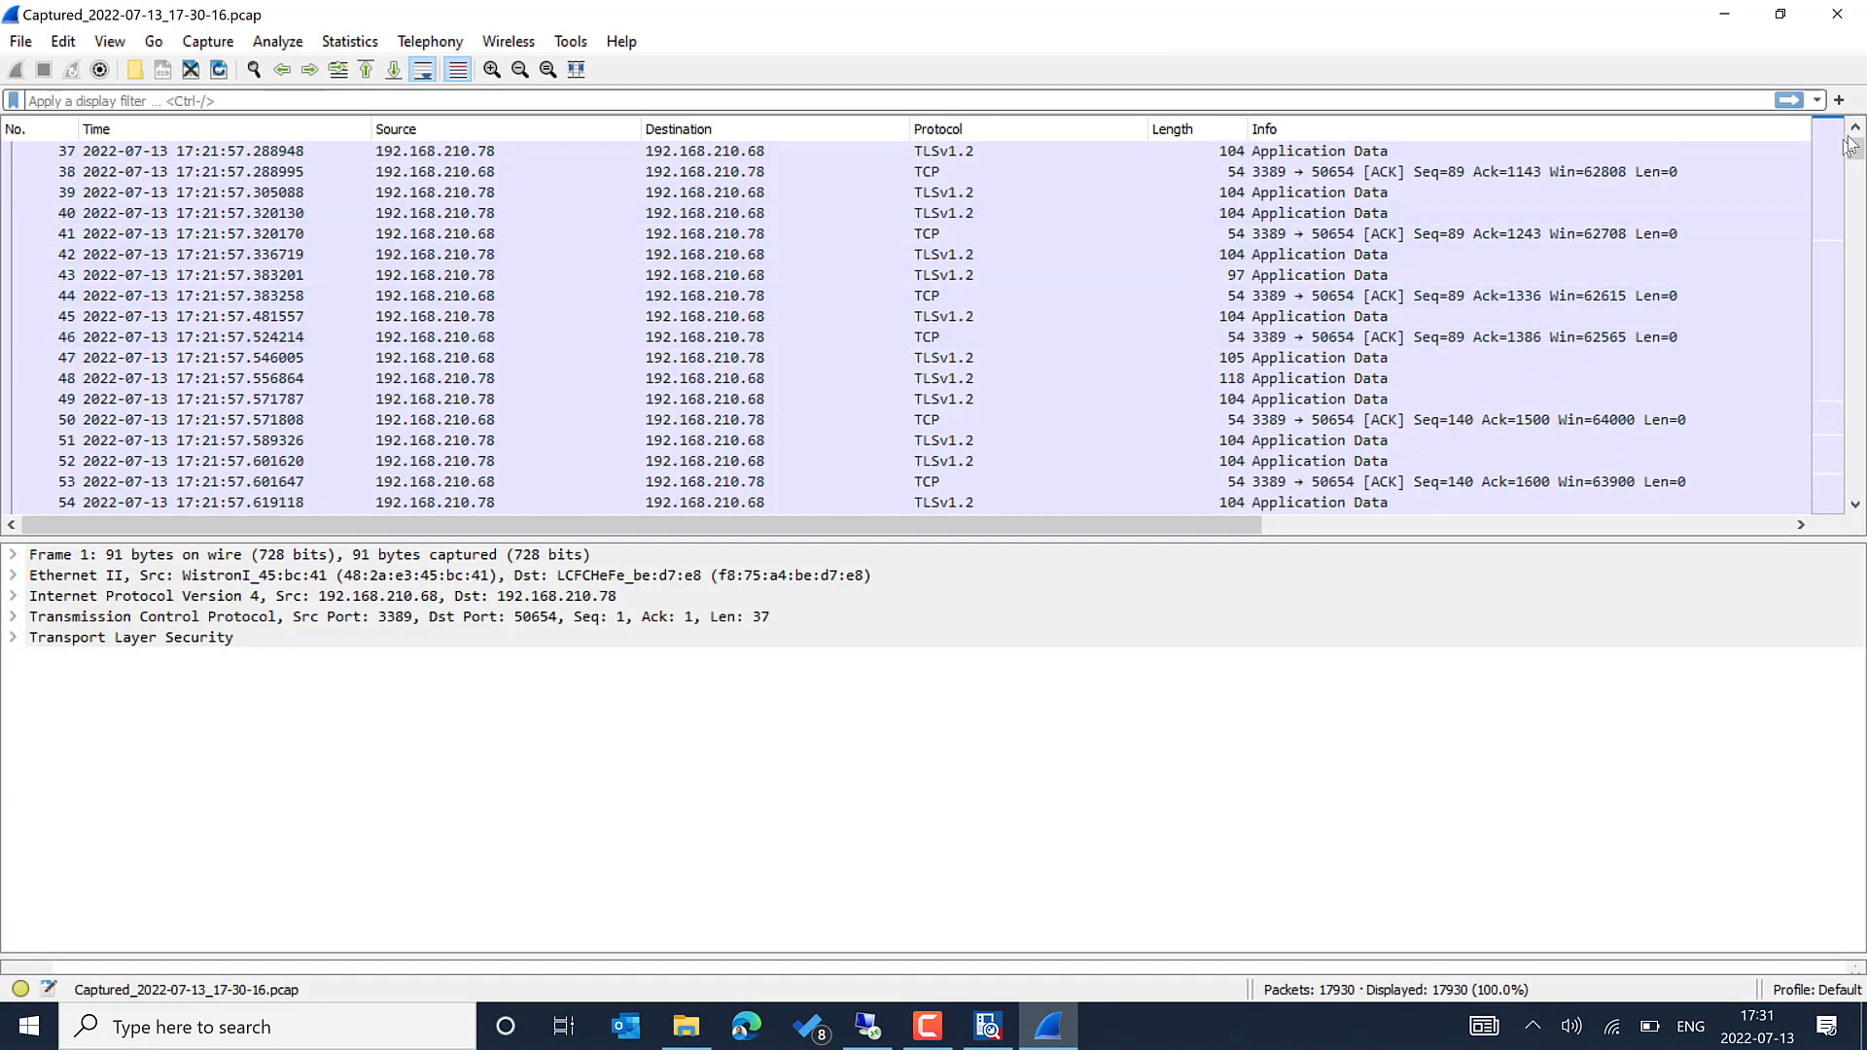
pyautogui.moveTo(1856, 150); pyautogui.dragTo(1808, 506)
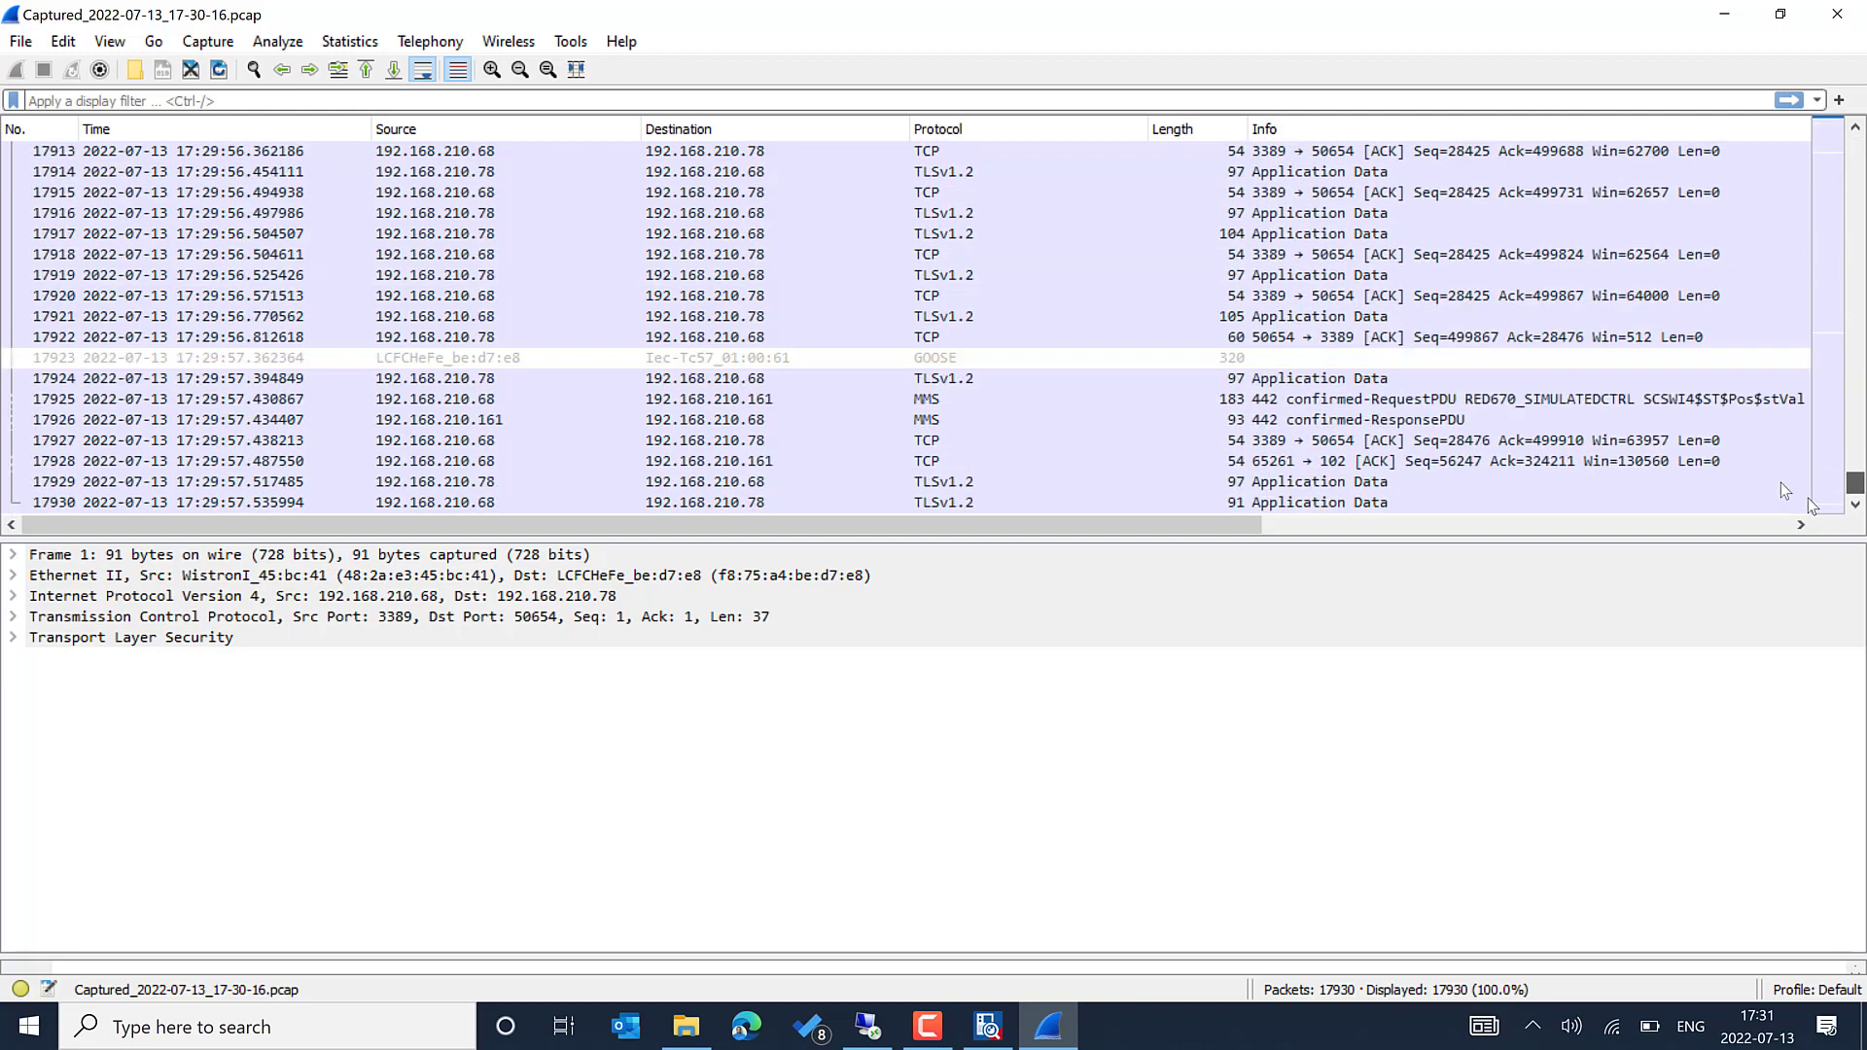
pyautogui.click(845, 104)
pyautogui.write('mms')
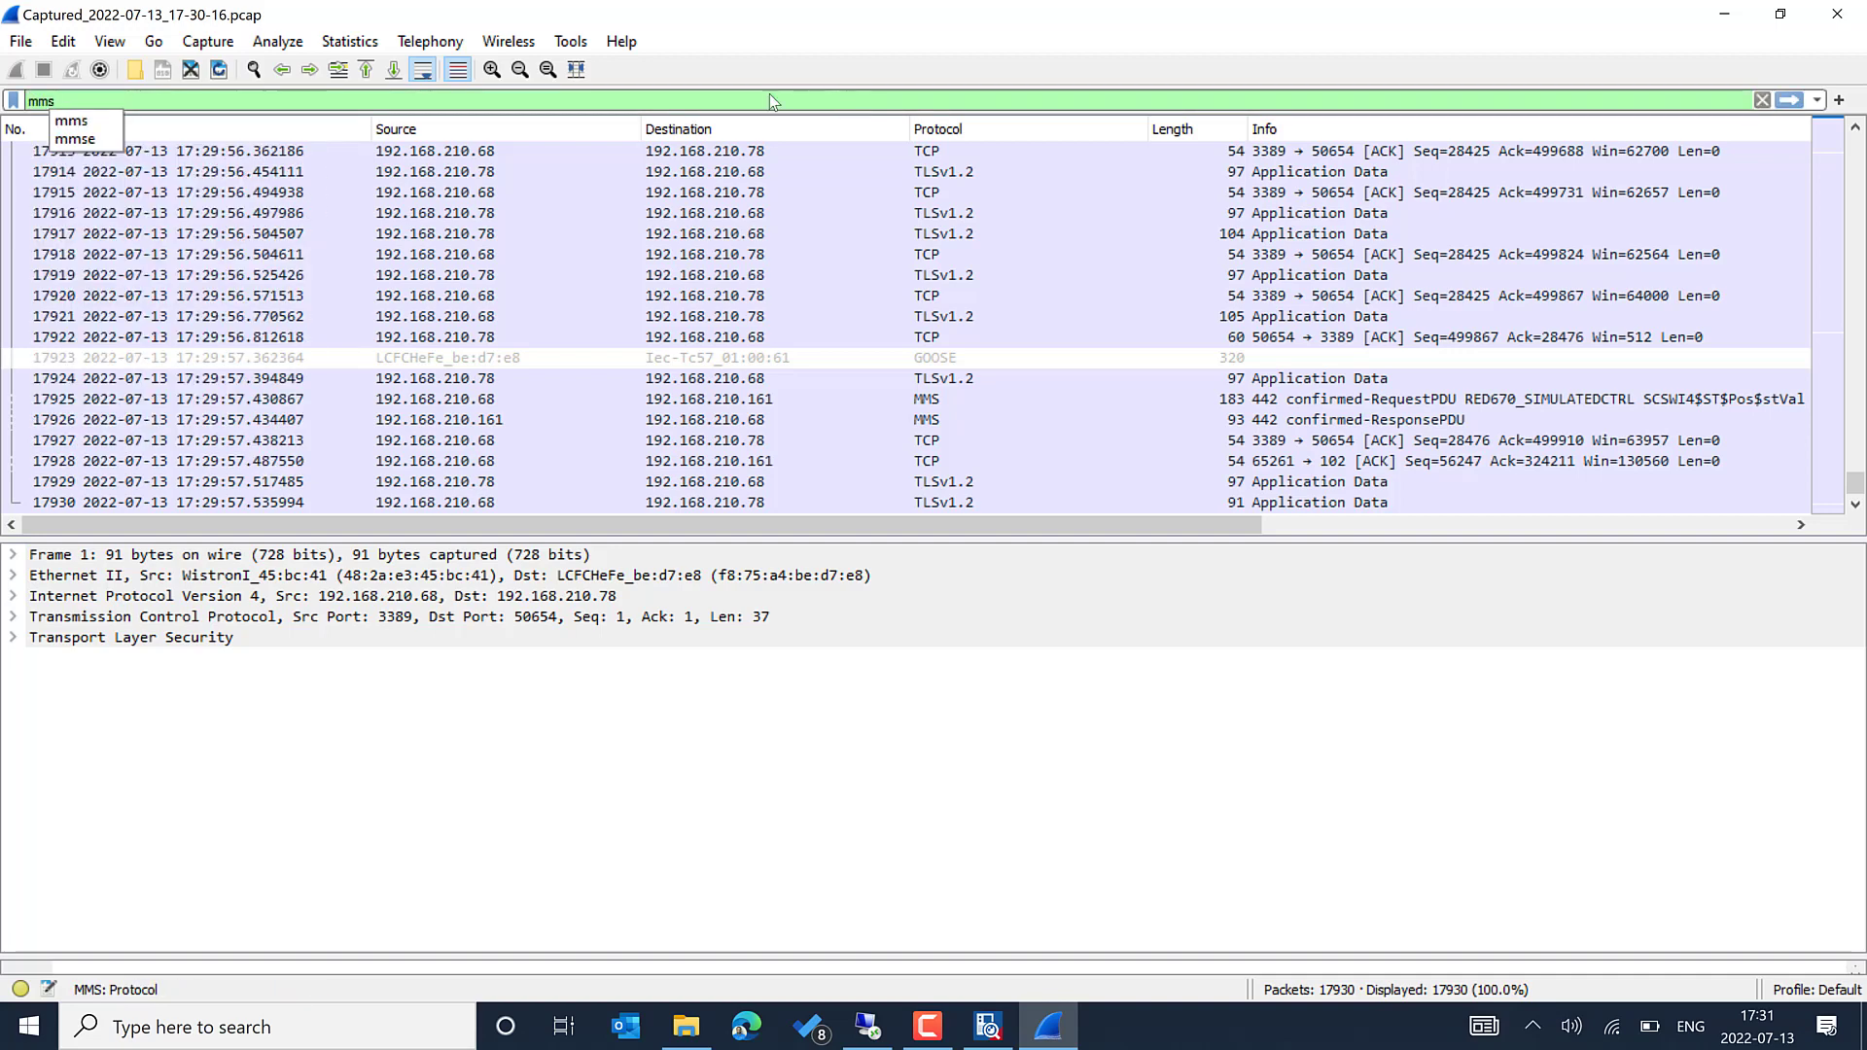
pyautogui.click(78, 126)
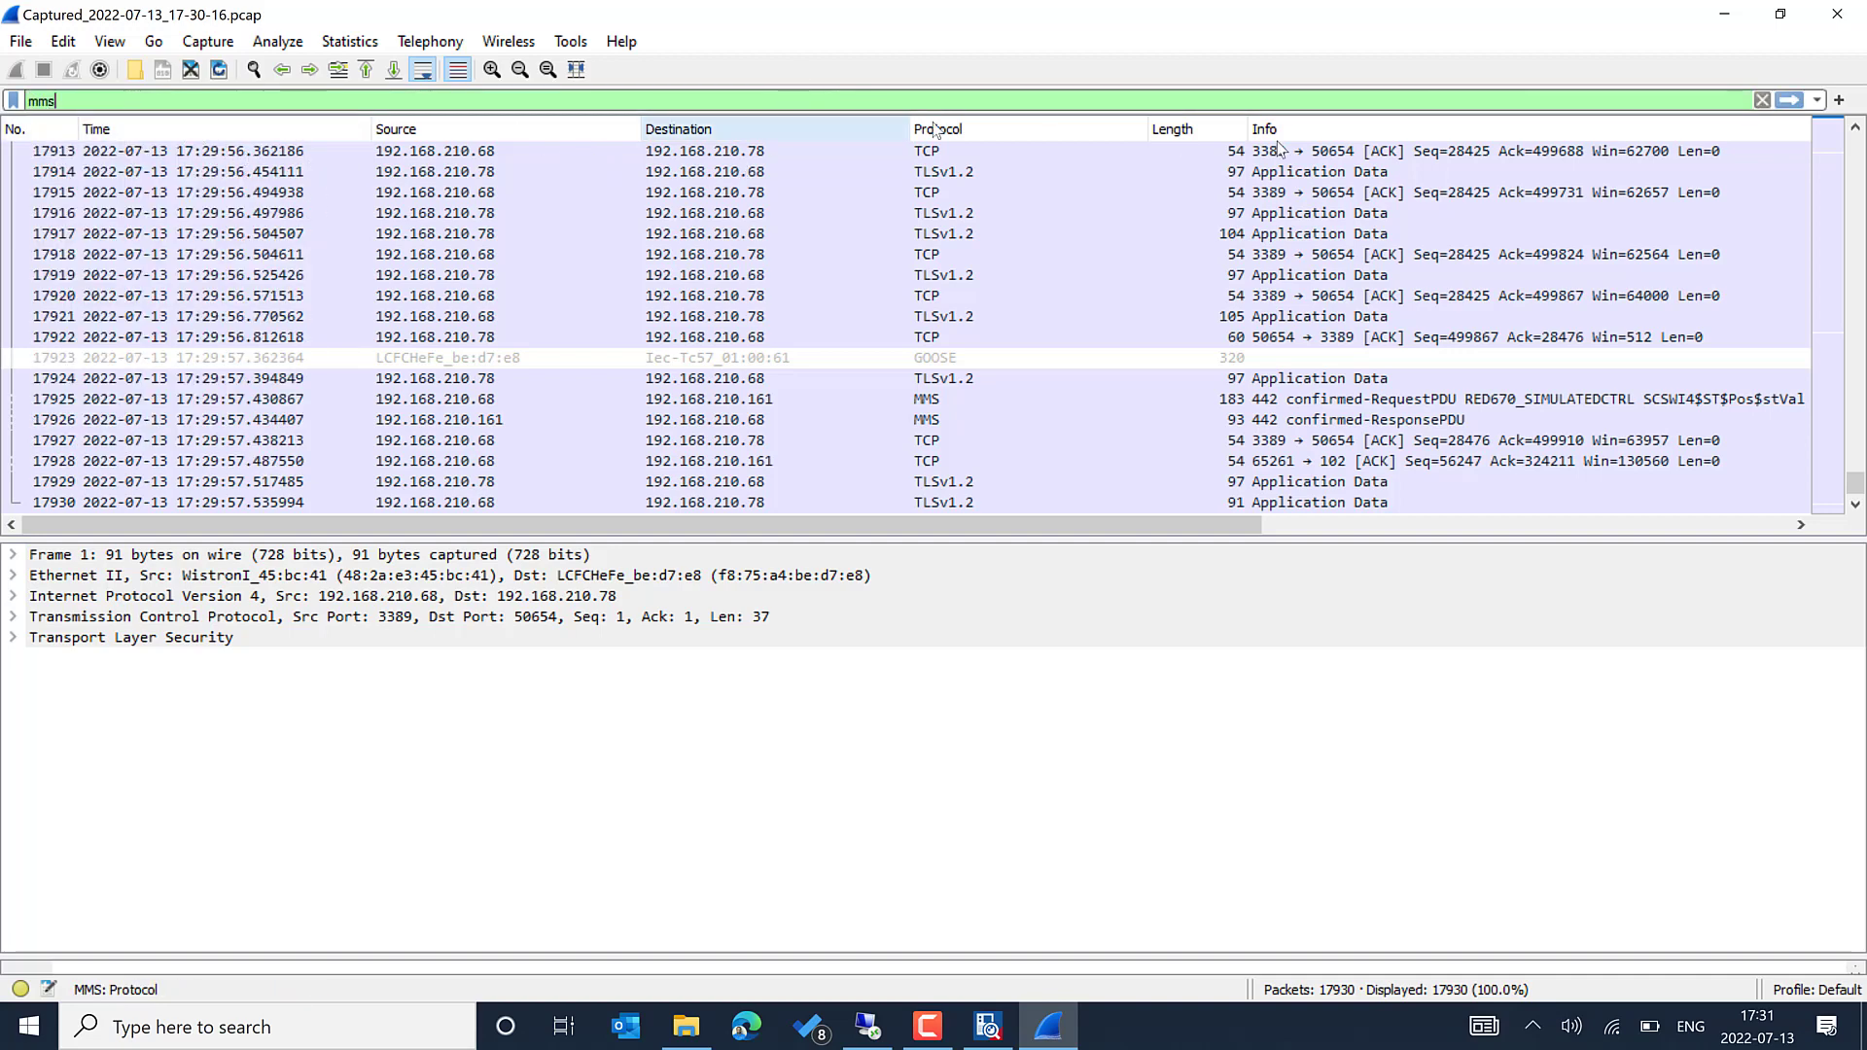
pyautogui.click(1791, 101)
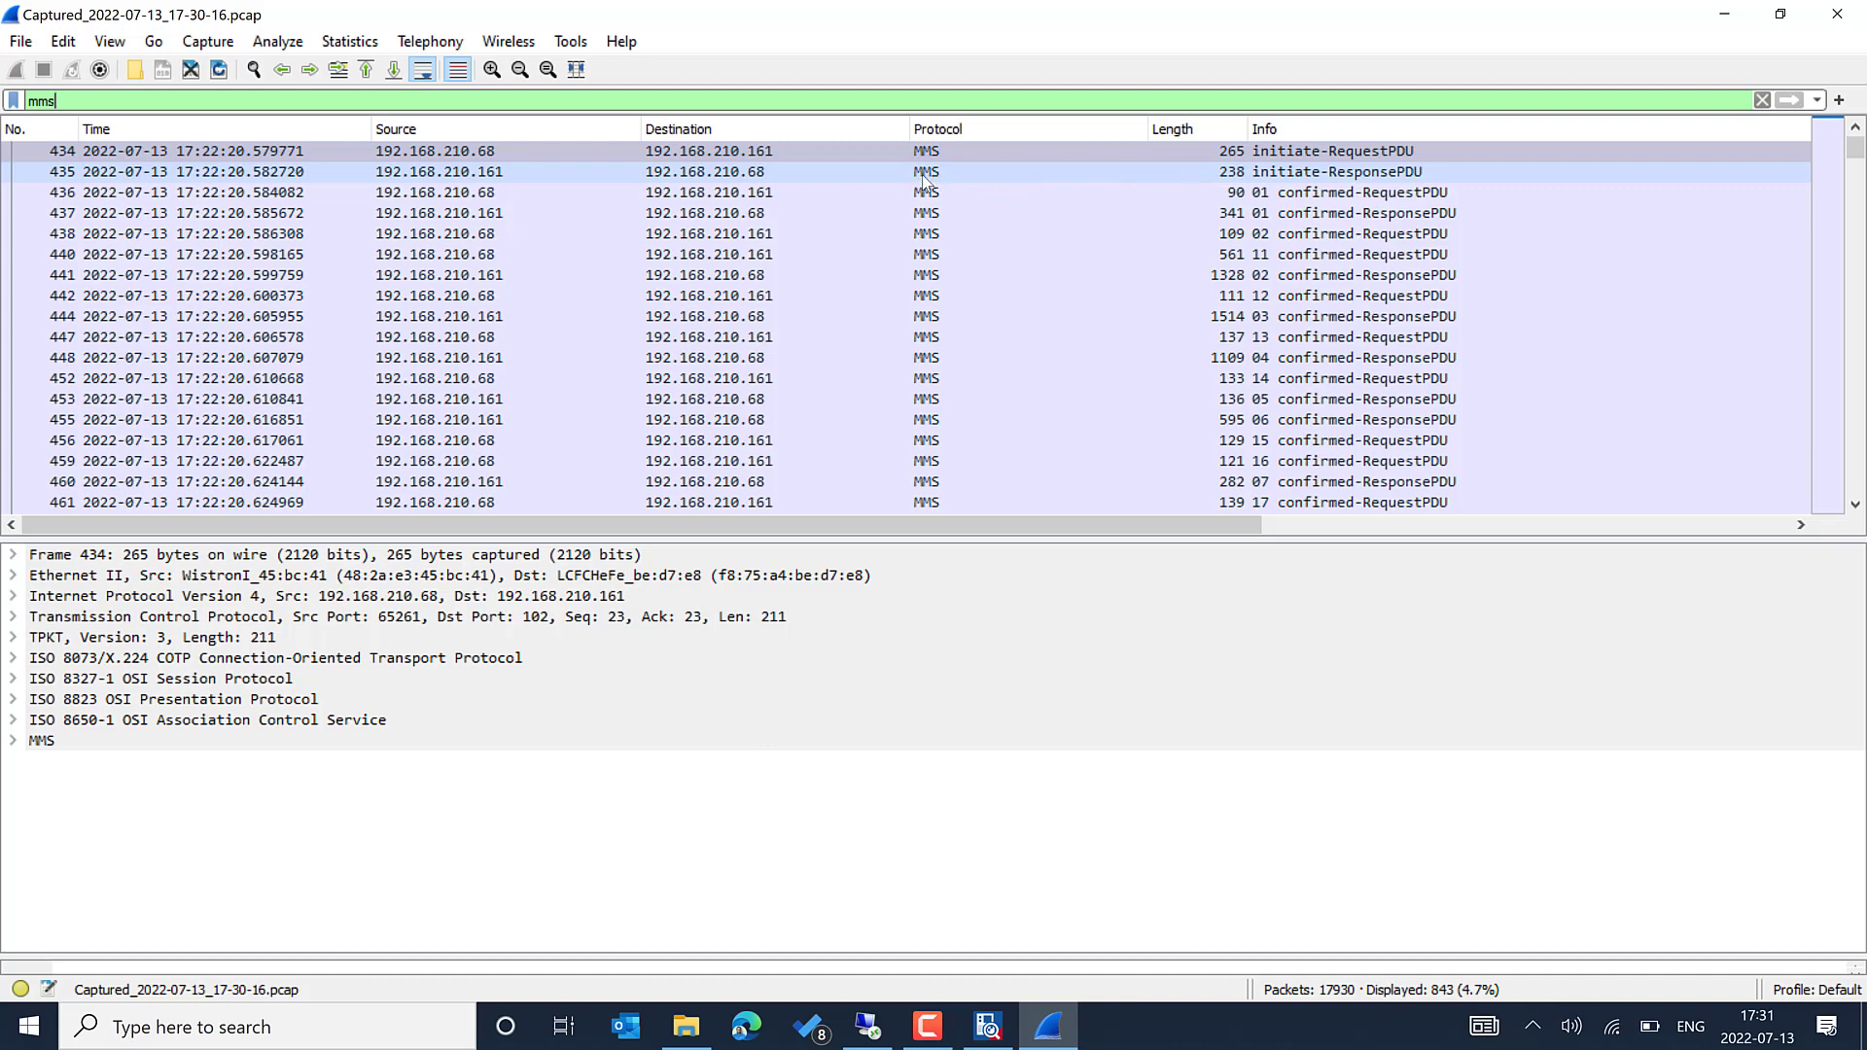
# Step: Examine the initiate response and the following MMS request and response packets of the capture
pyautogui.click(983, 180)
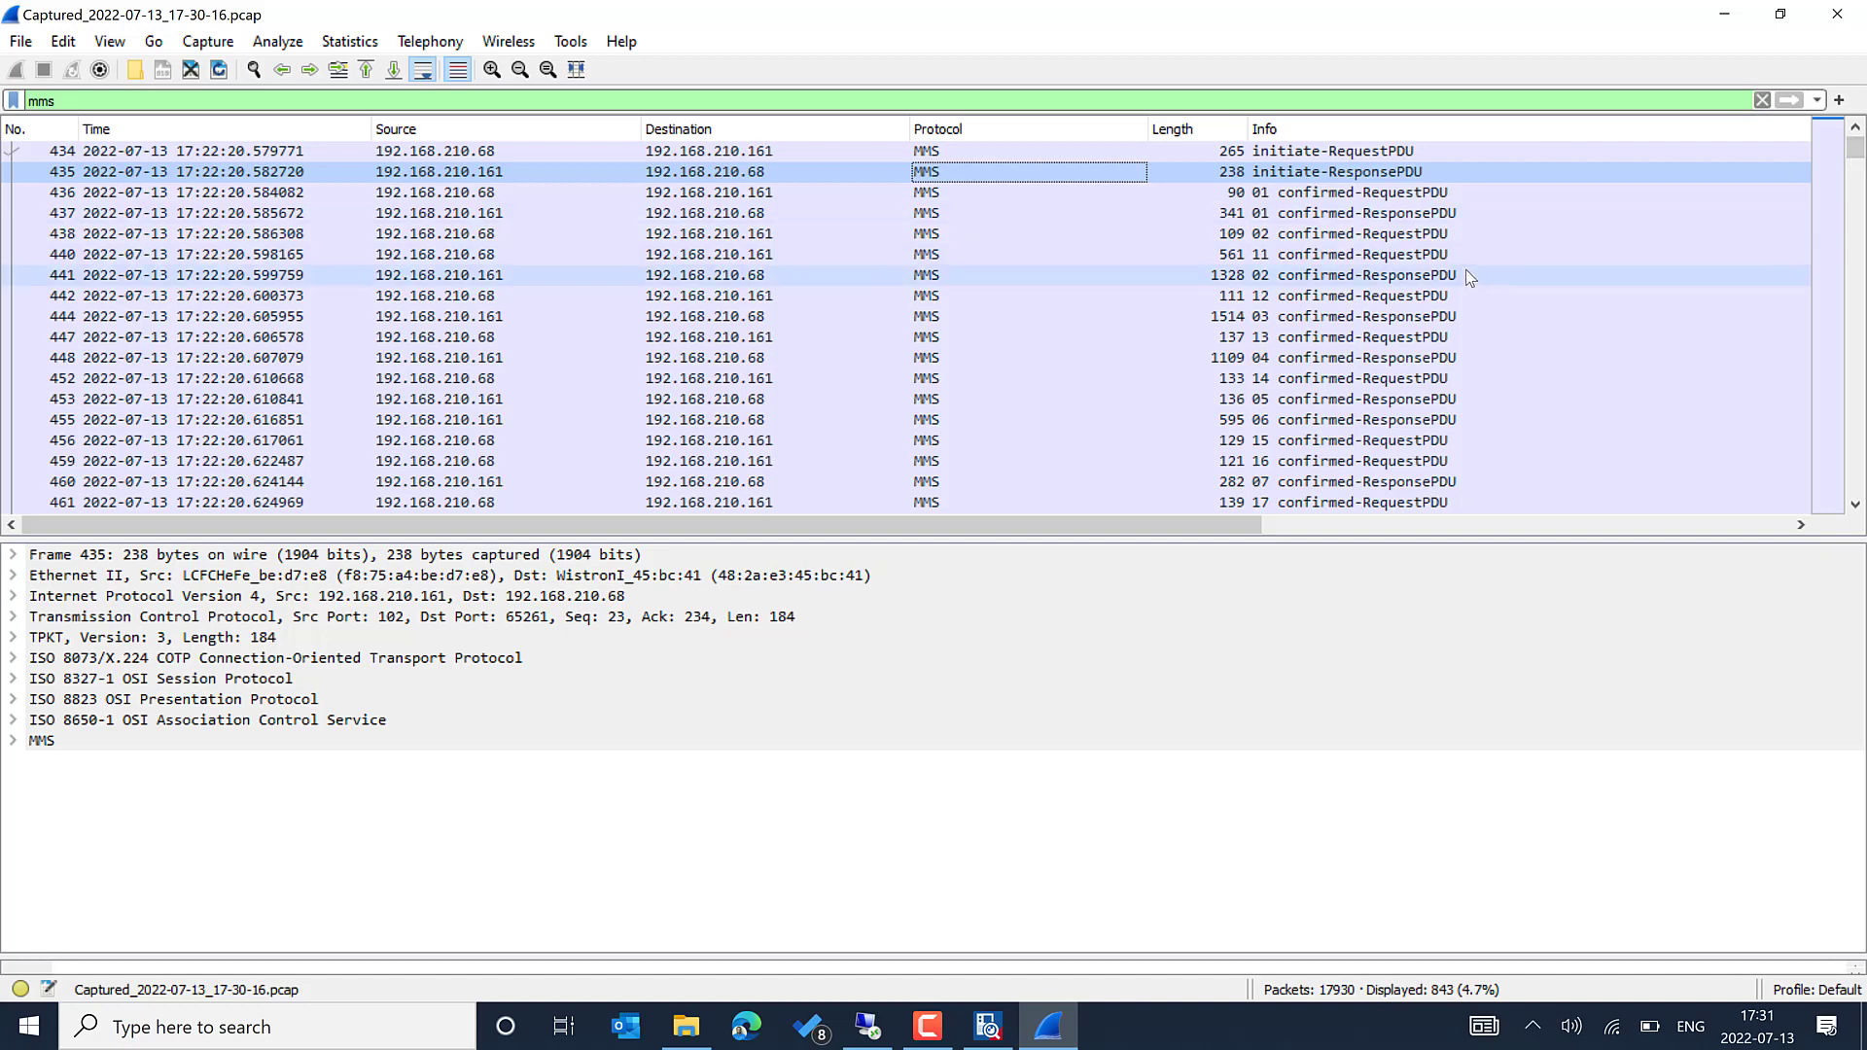
pyautogui.scroll(-2, 1466, 271)
pyautogui.scroll(-1, 1449, 282)
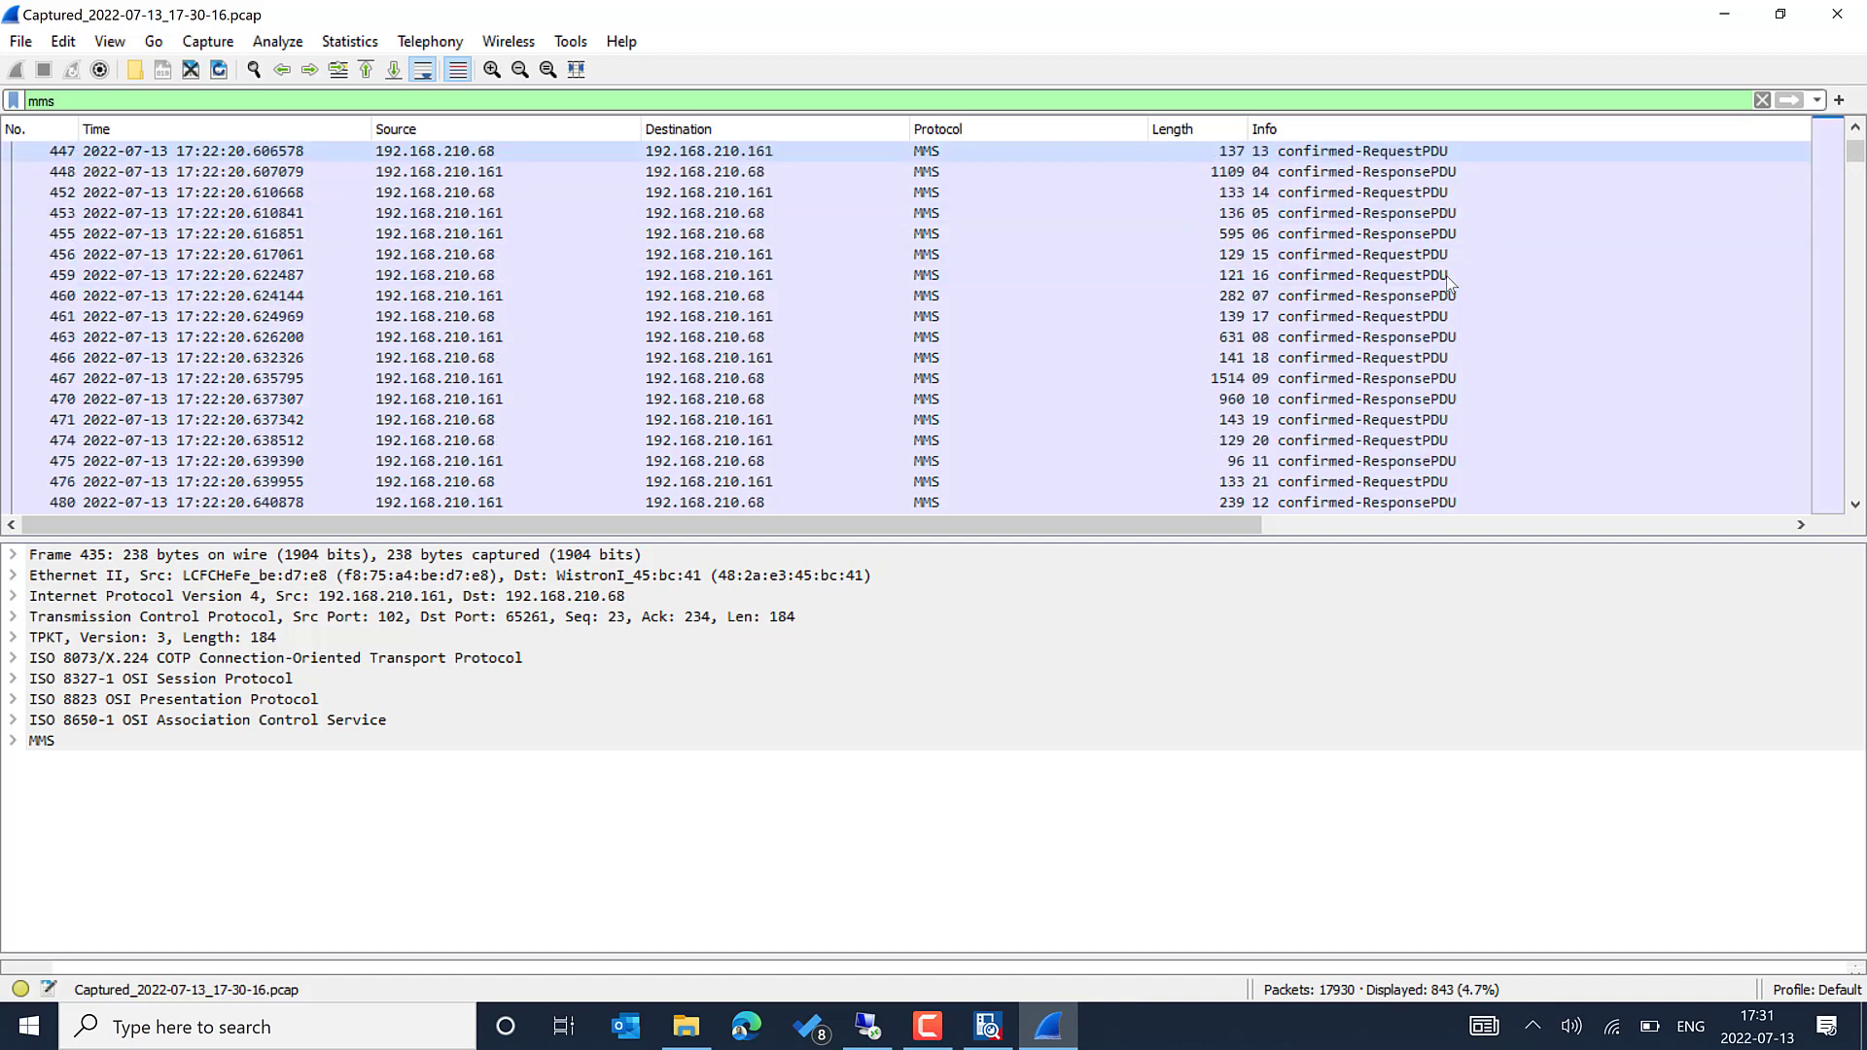
pyautogui.scroll(-10, 1466, 276)
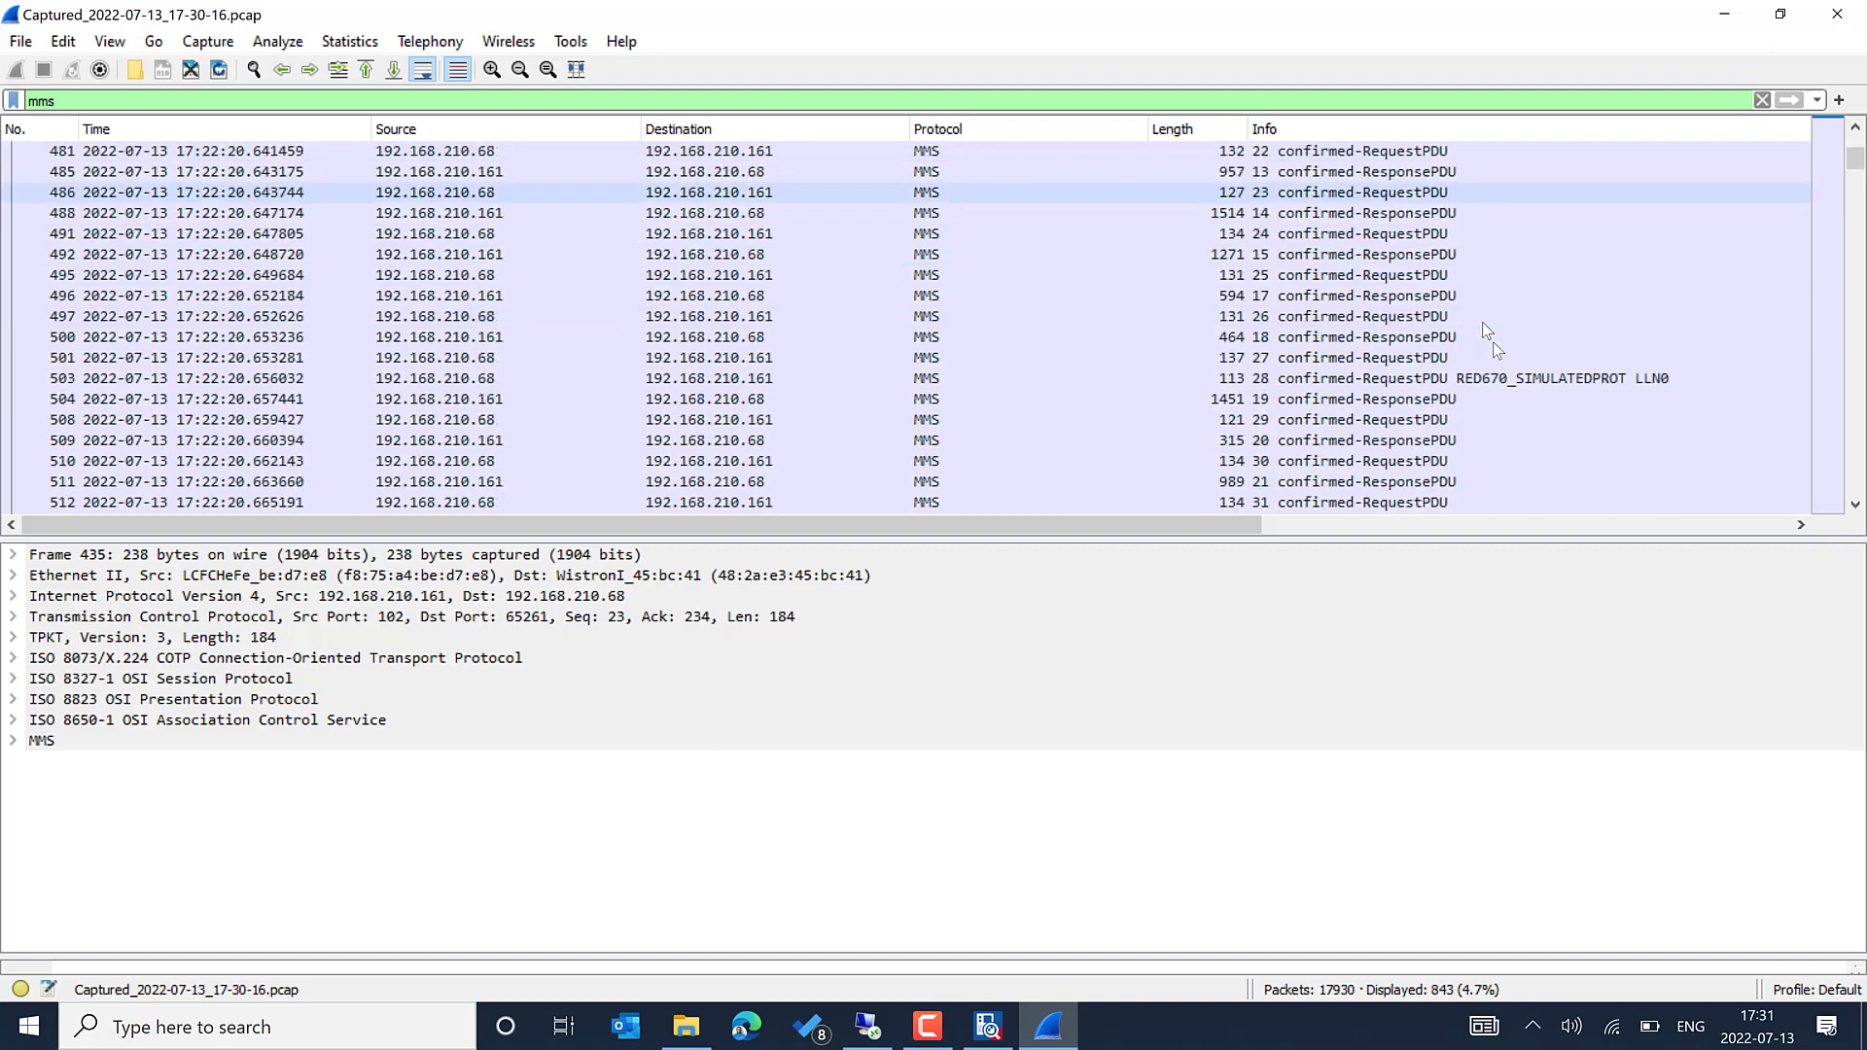
pyautogui.scroll(-15, 1505, 367)
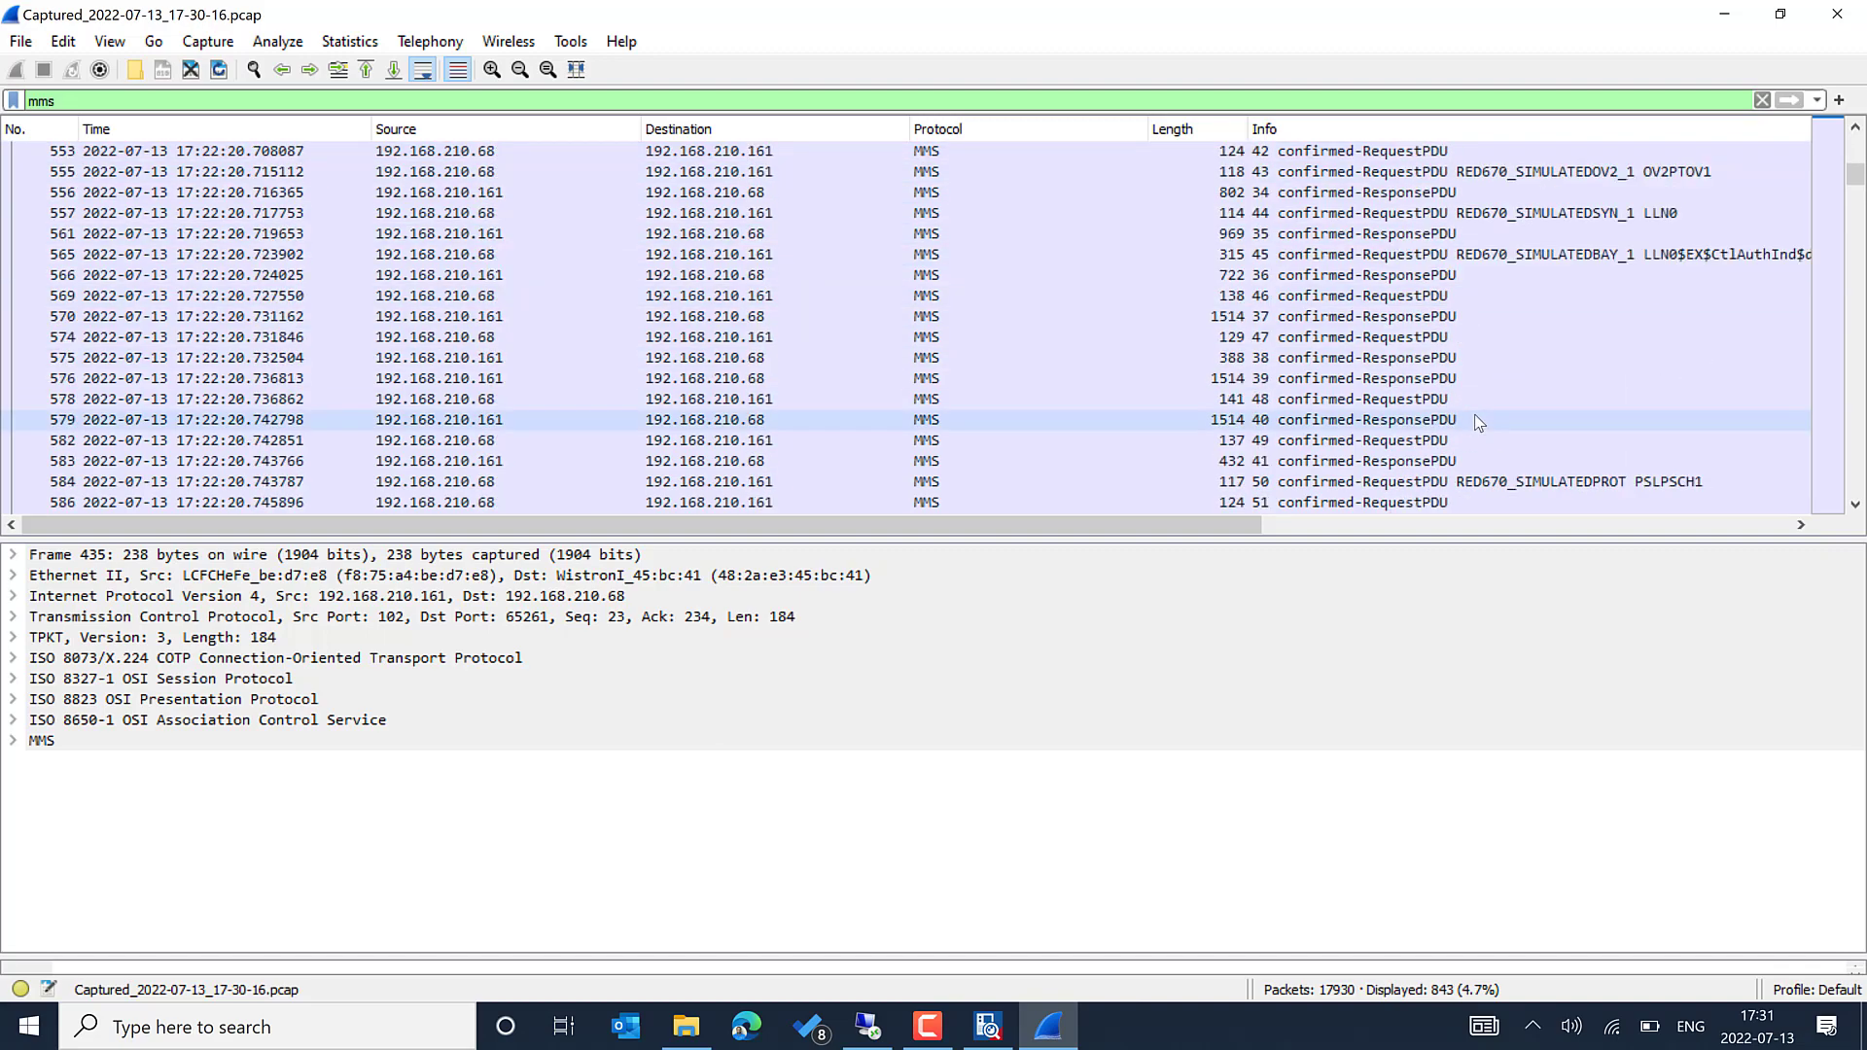
pyautogui.scroll(-20, 1497, 435)
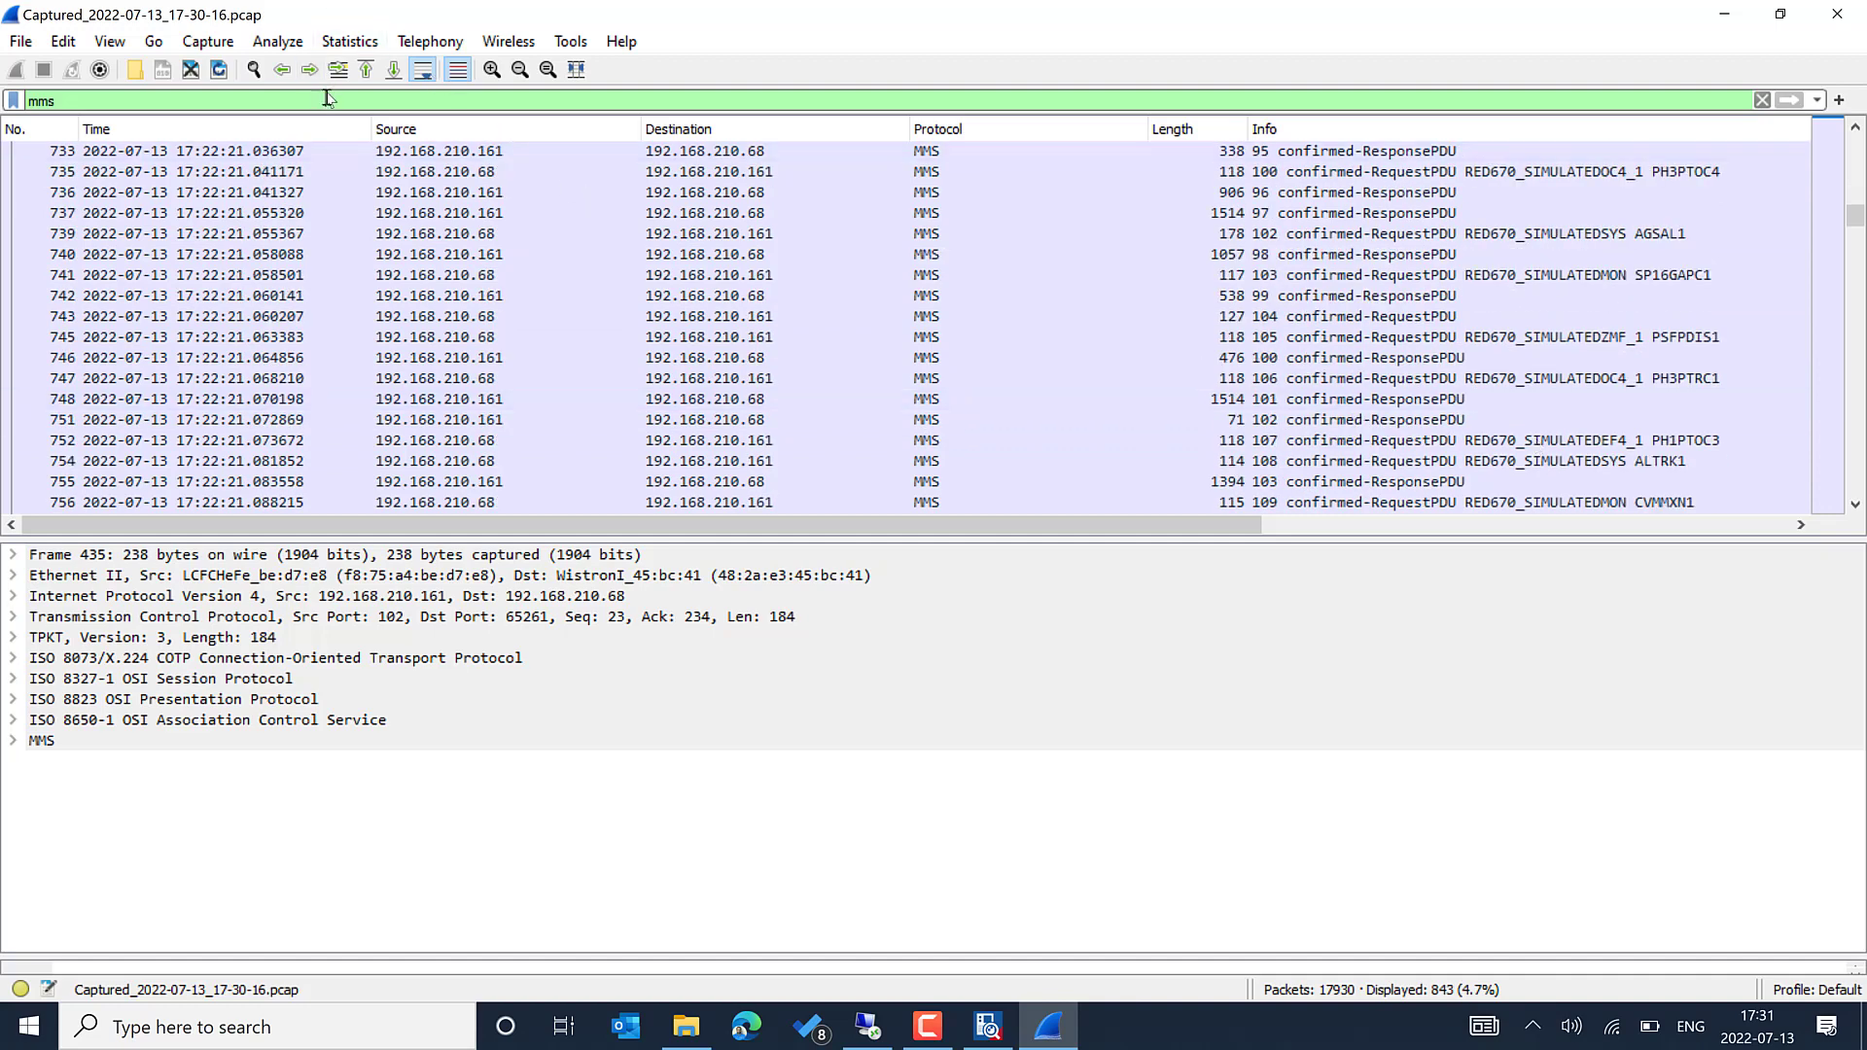
# Step: Replace the display filter with goose and apply it to the capture
pyautogui.moveTo(289, 101); pyautogui.dragTo(41, 87)
pyautogui.write('goose')
pyautogui.press('Return')
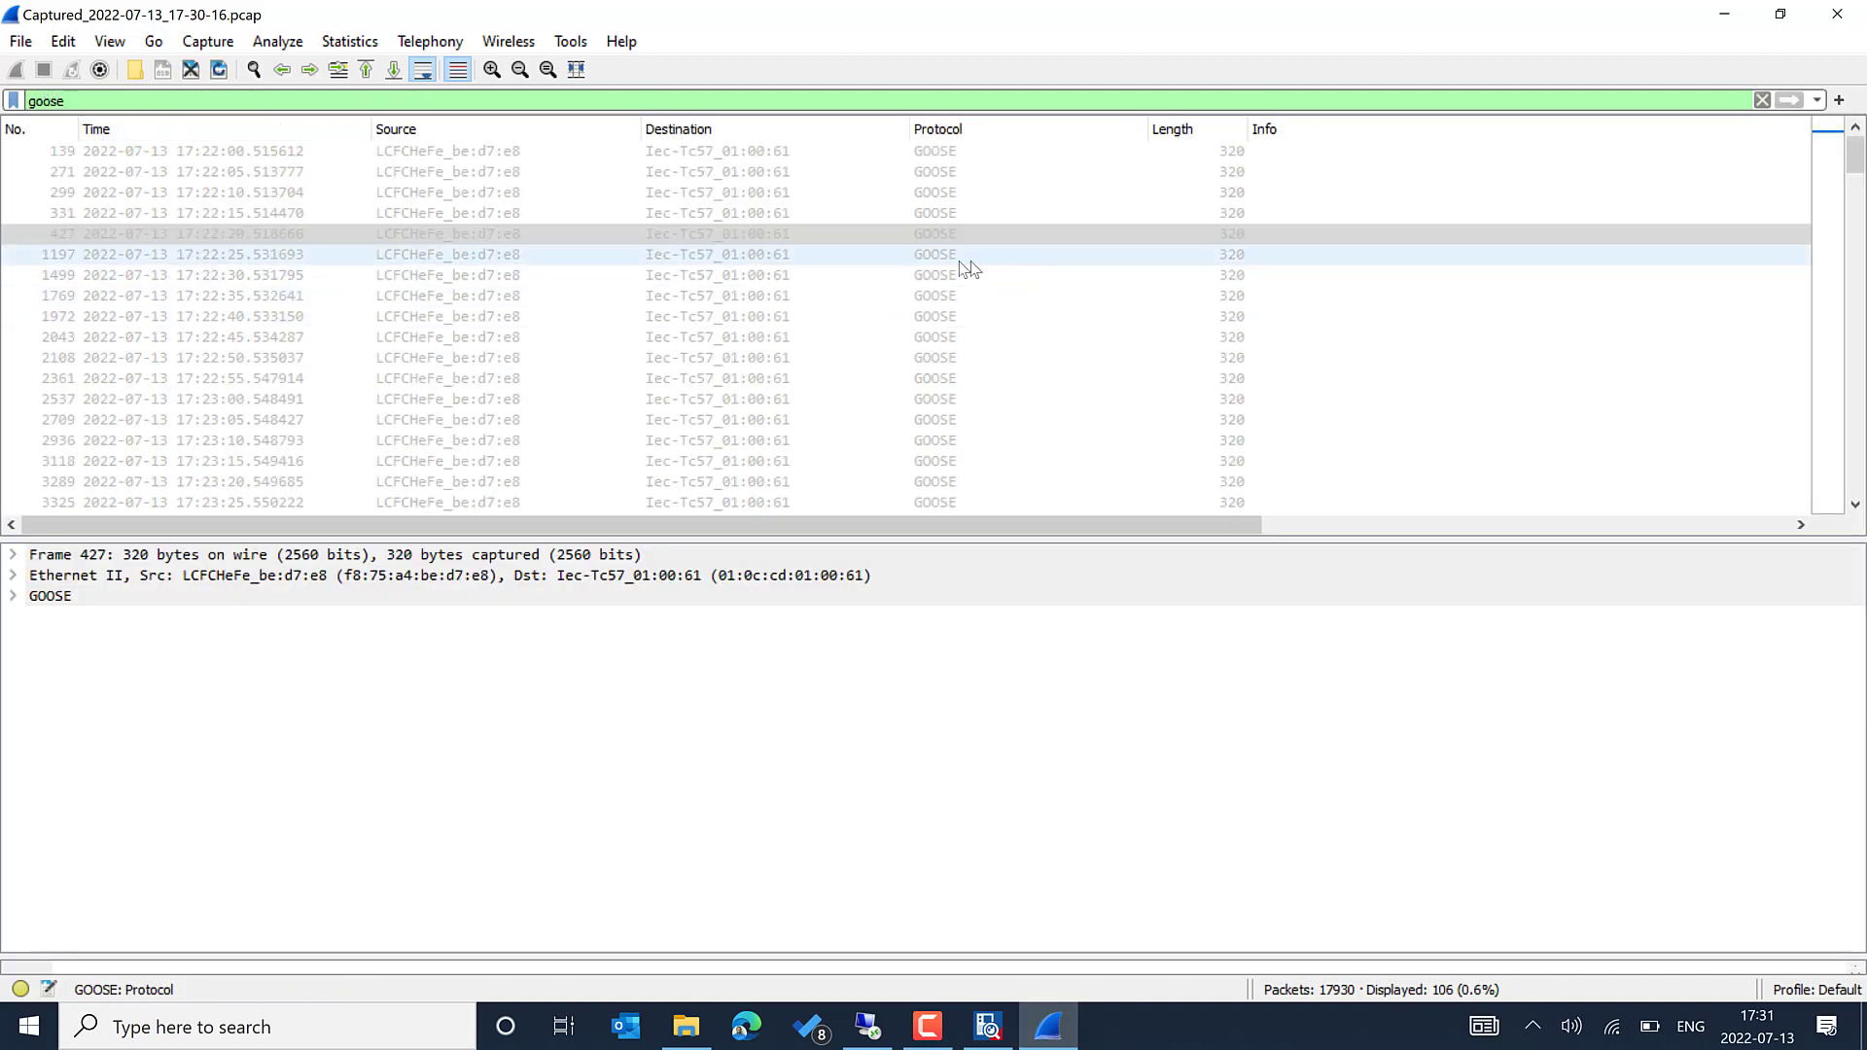
# Step: Inspect GOOSE packet 7948 by expanding its GOOSE layer and goosePdu contents
pyautogui.scroll(-13, 1118, 389)
pyautogui.click(846, 337)
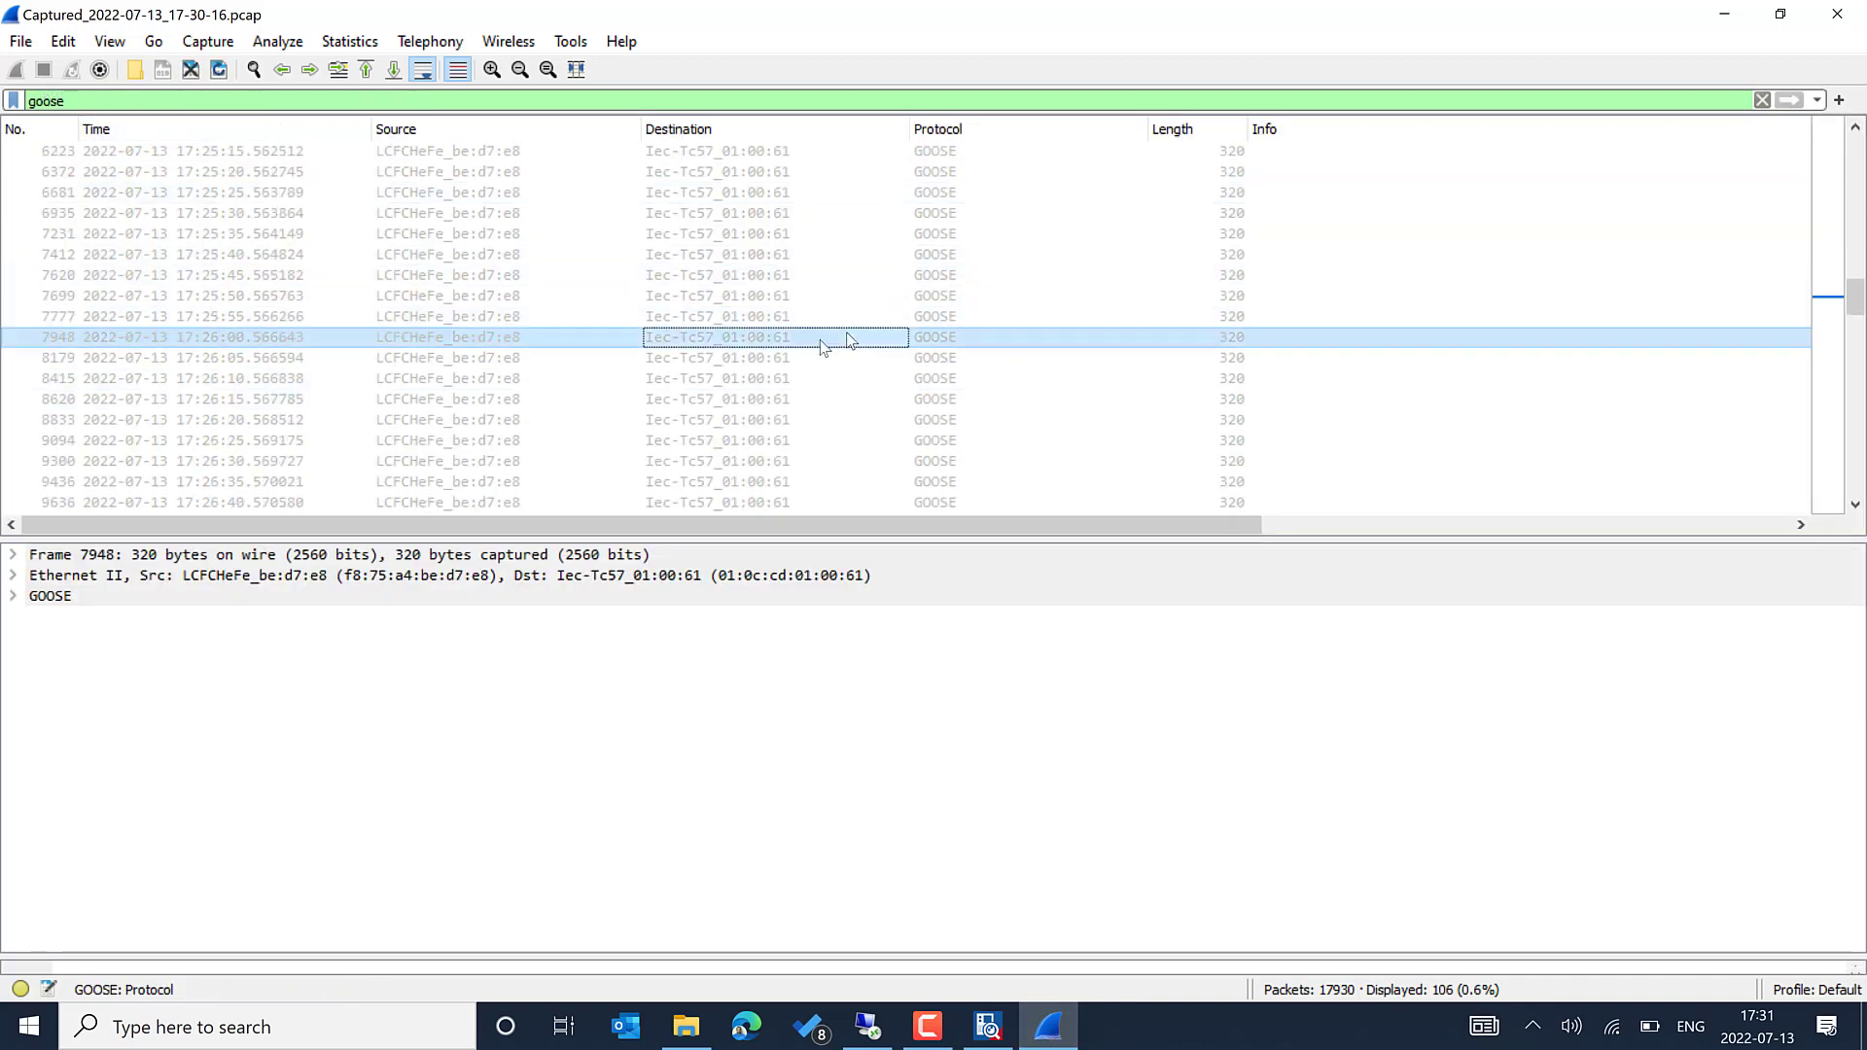
pyautogui.click(13, 596)
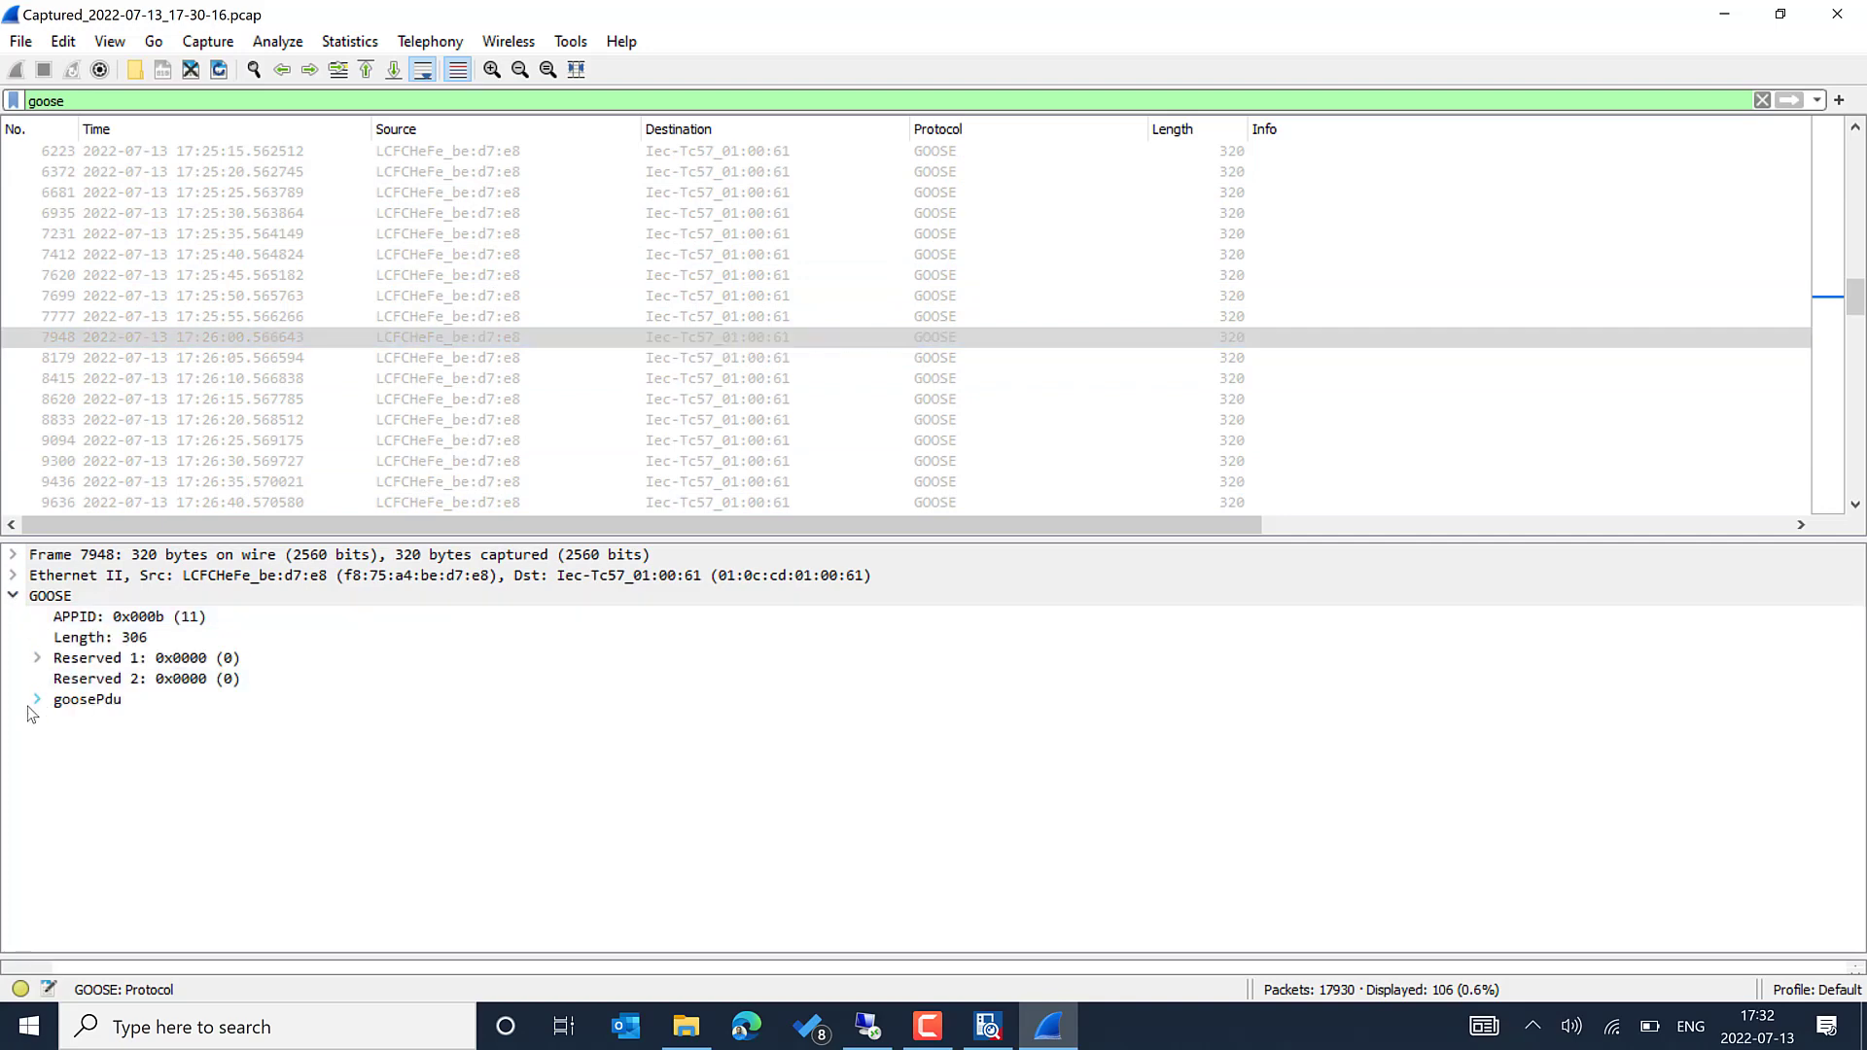
pyautogui.click(37, 699)
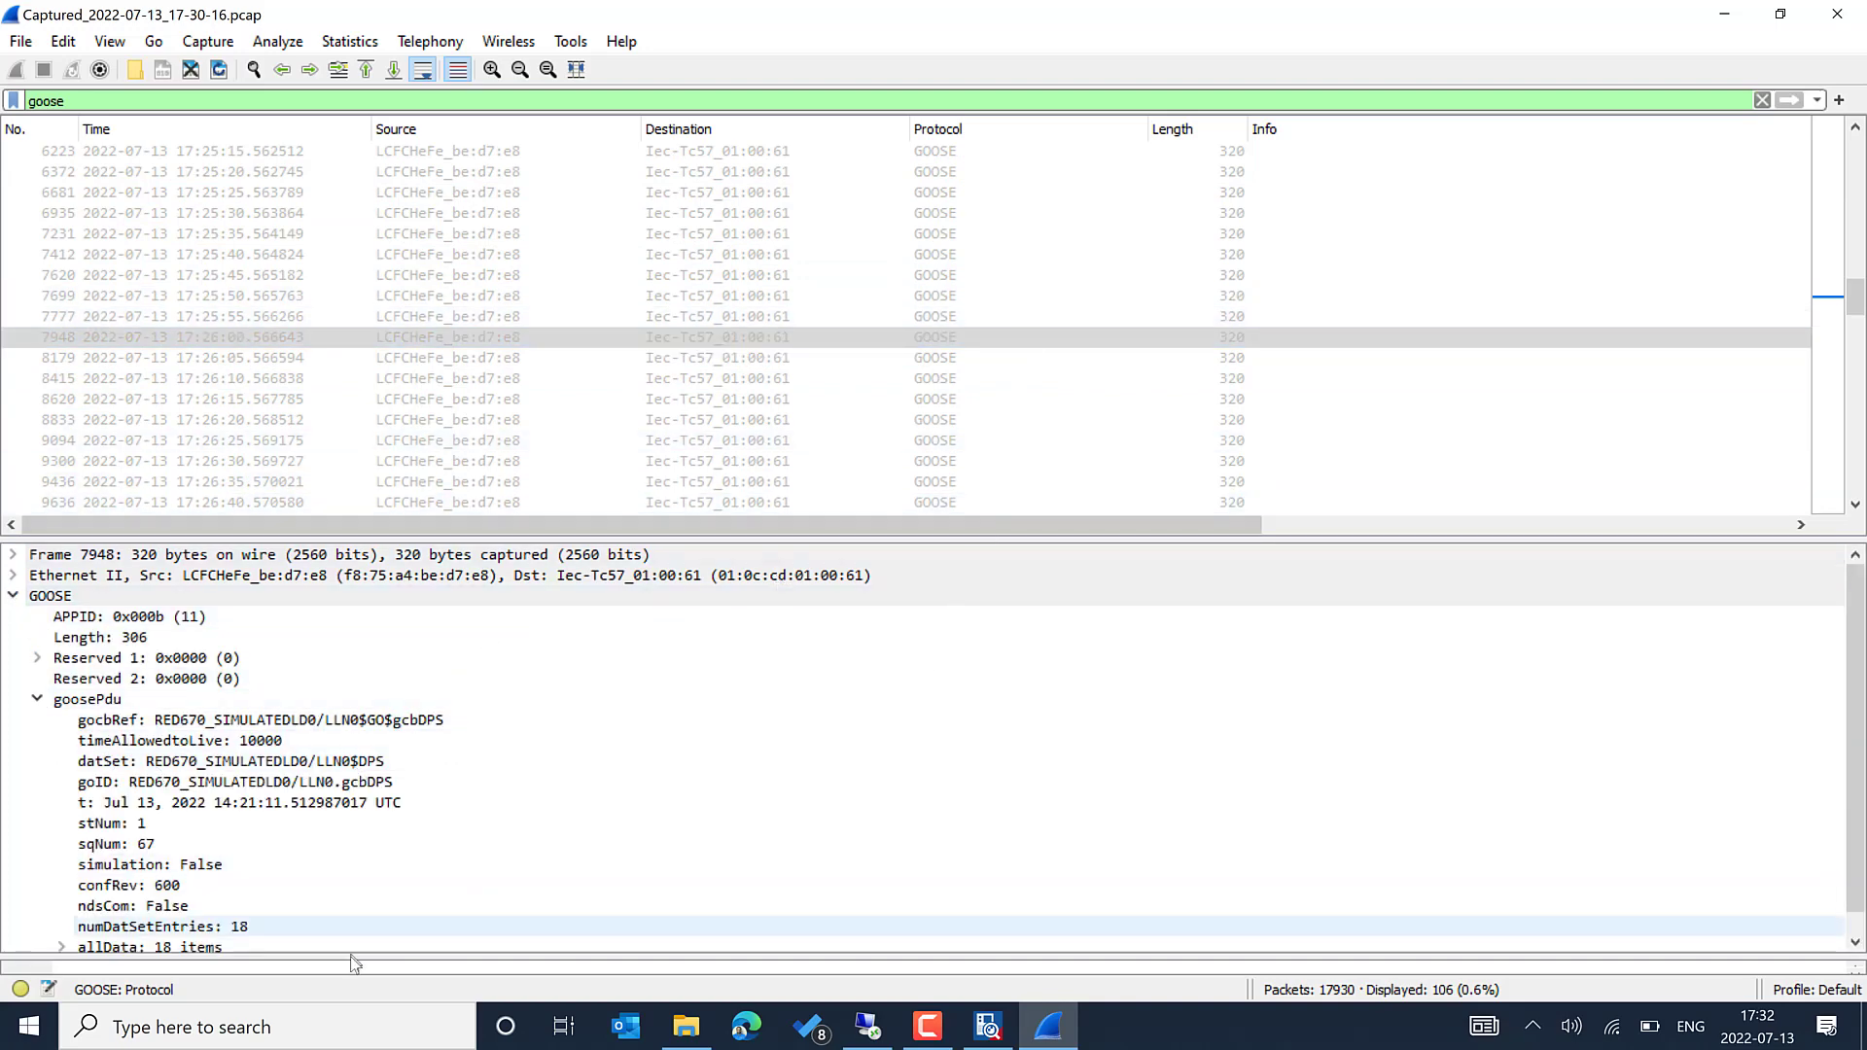
# Step: Search the computer for the Colasoft Packet Player app and return to the filtered GOOSE packets
pyautogui.click(306, 1017)
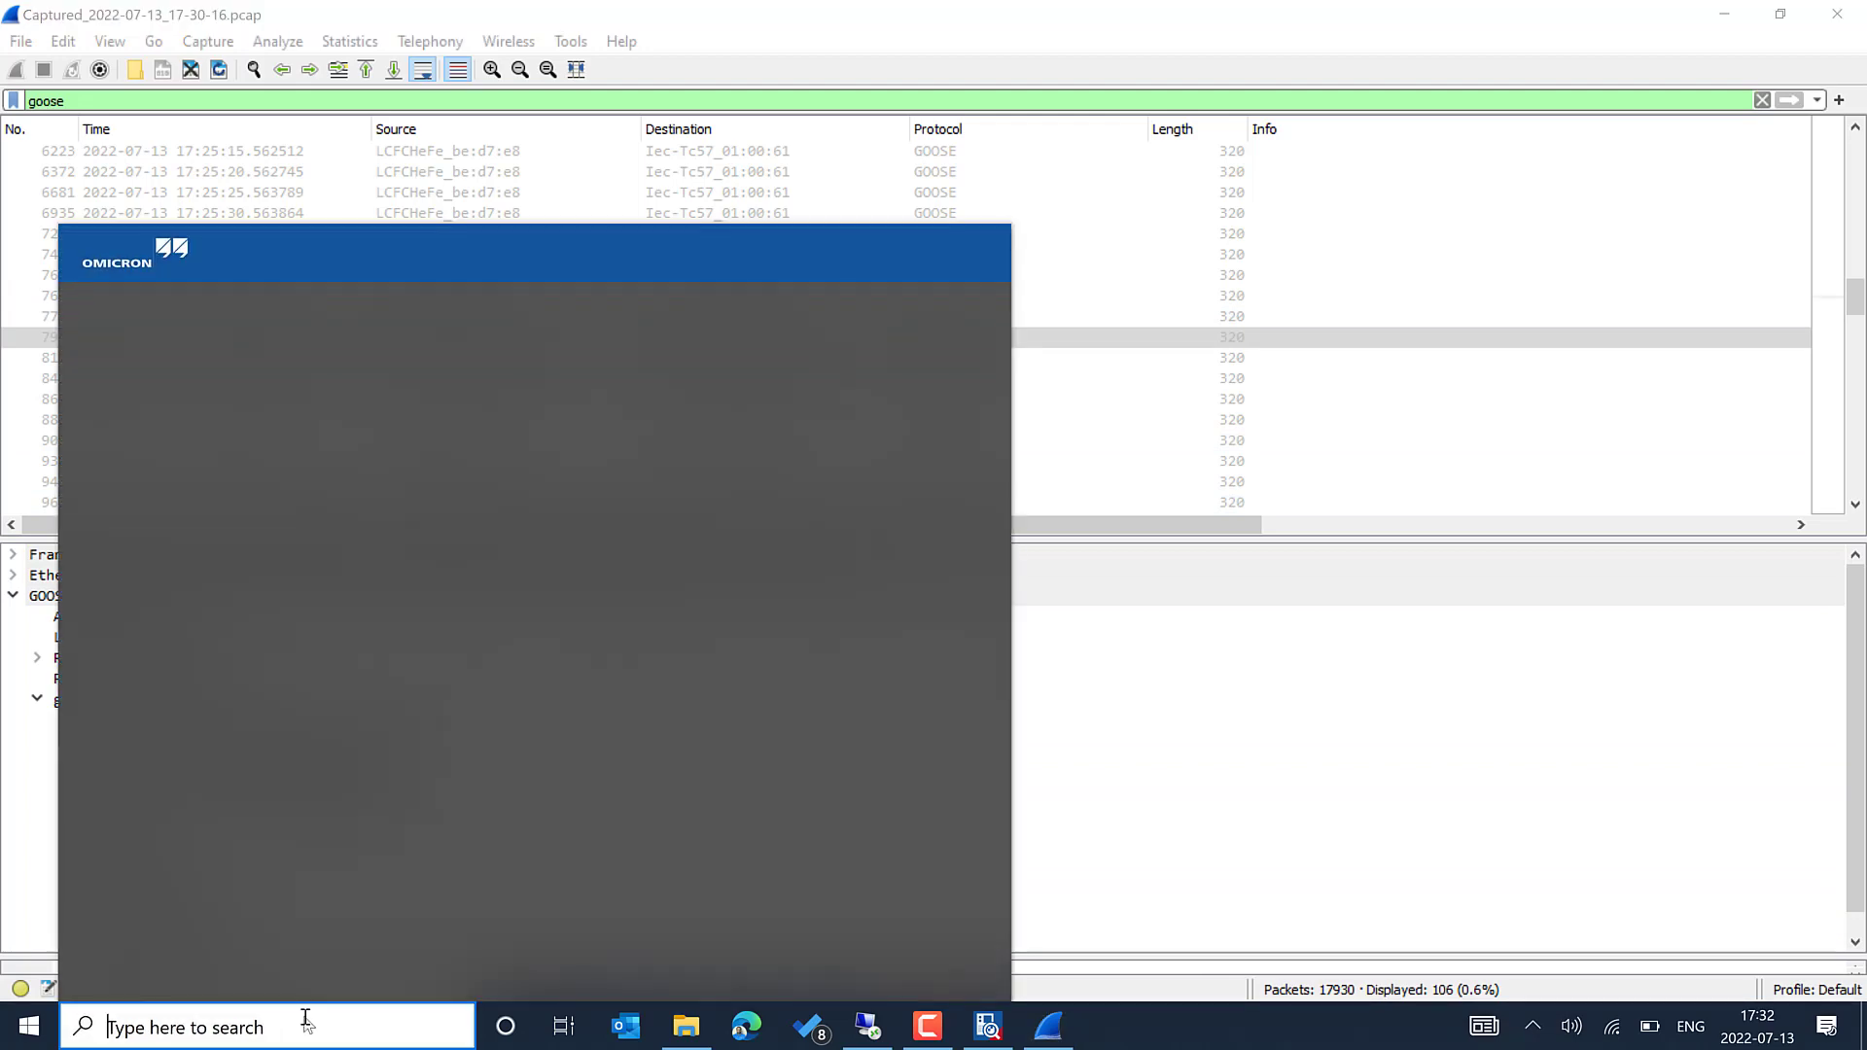
pyautogui.write('co')
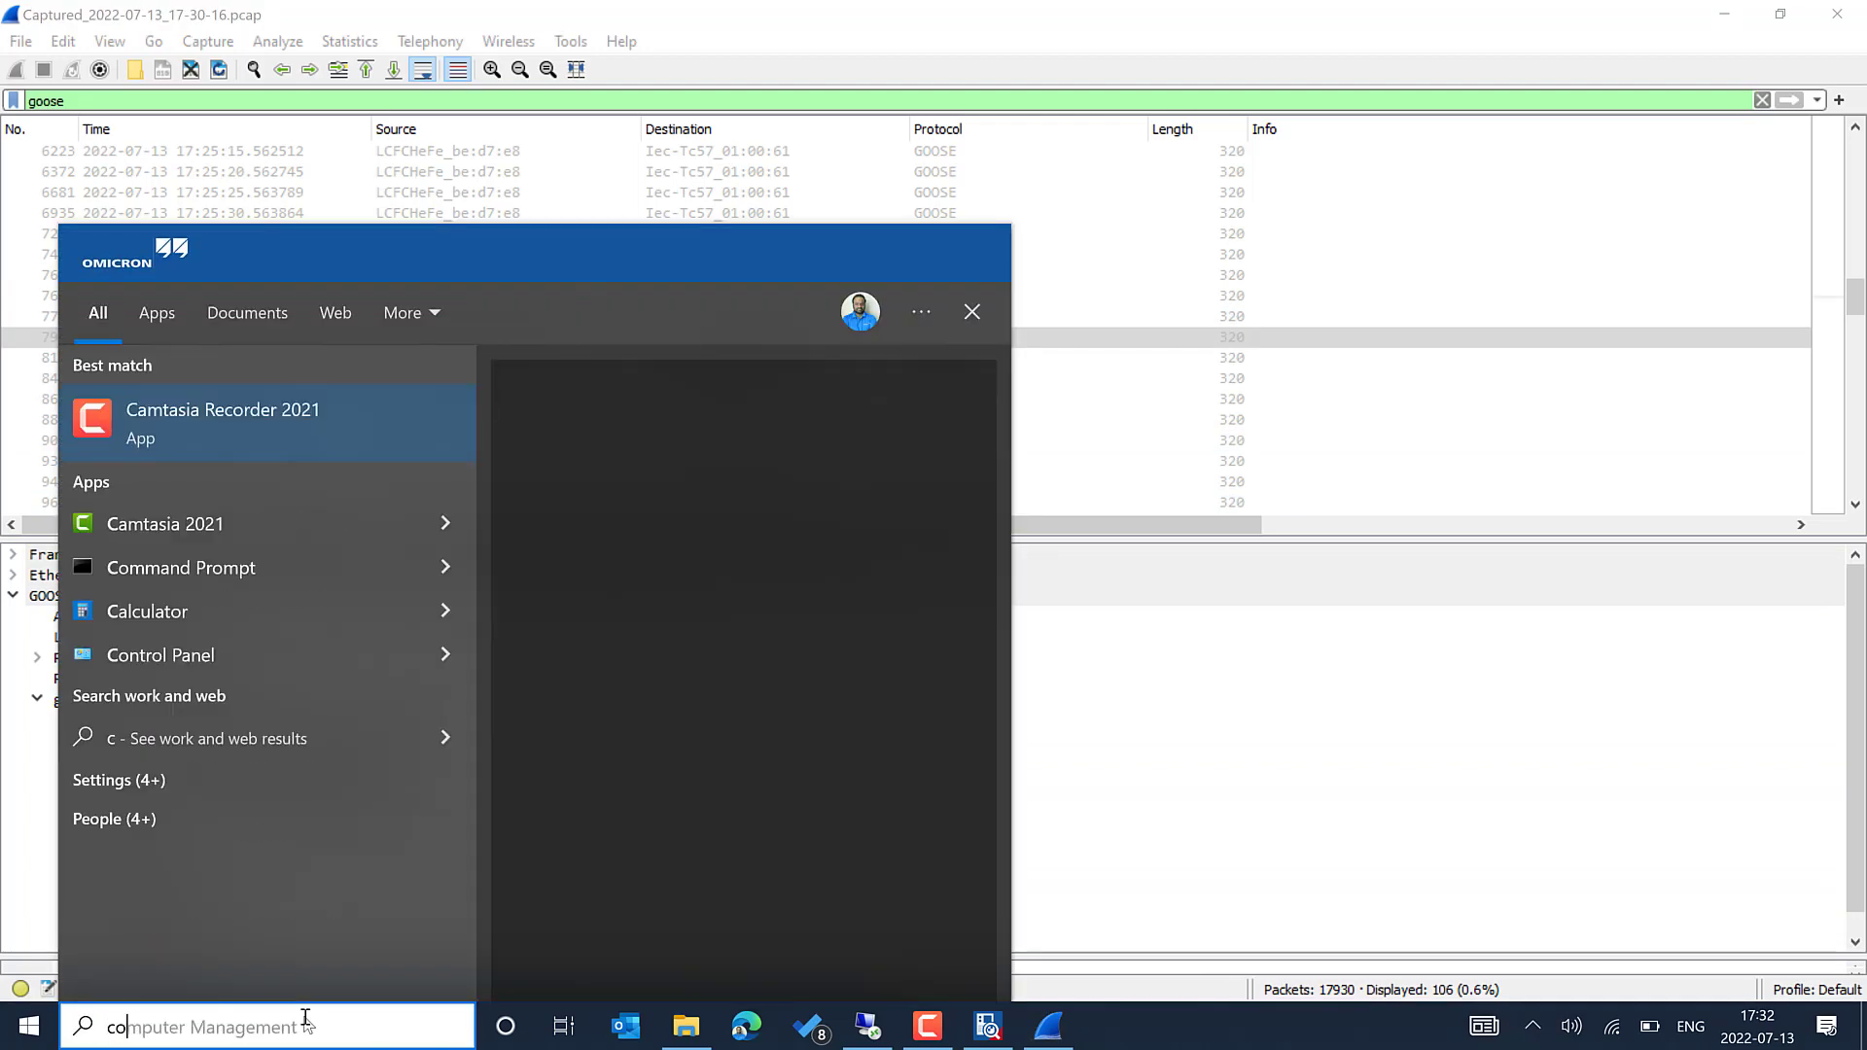
pyautogui.write('l')
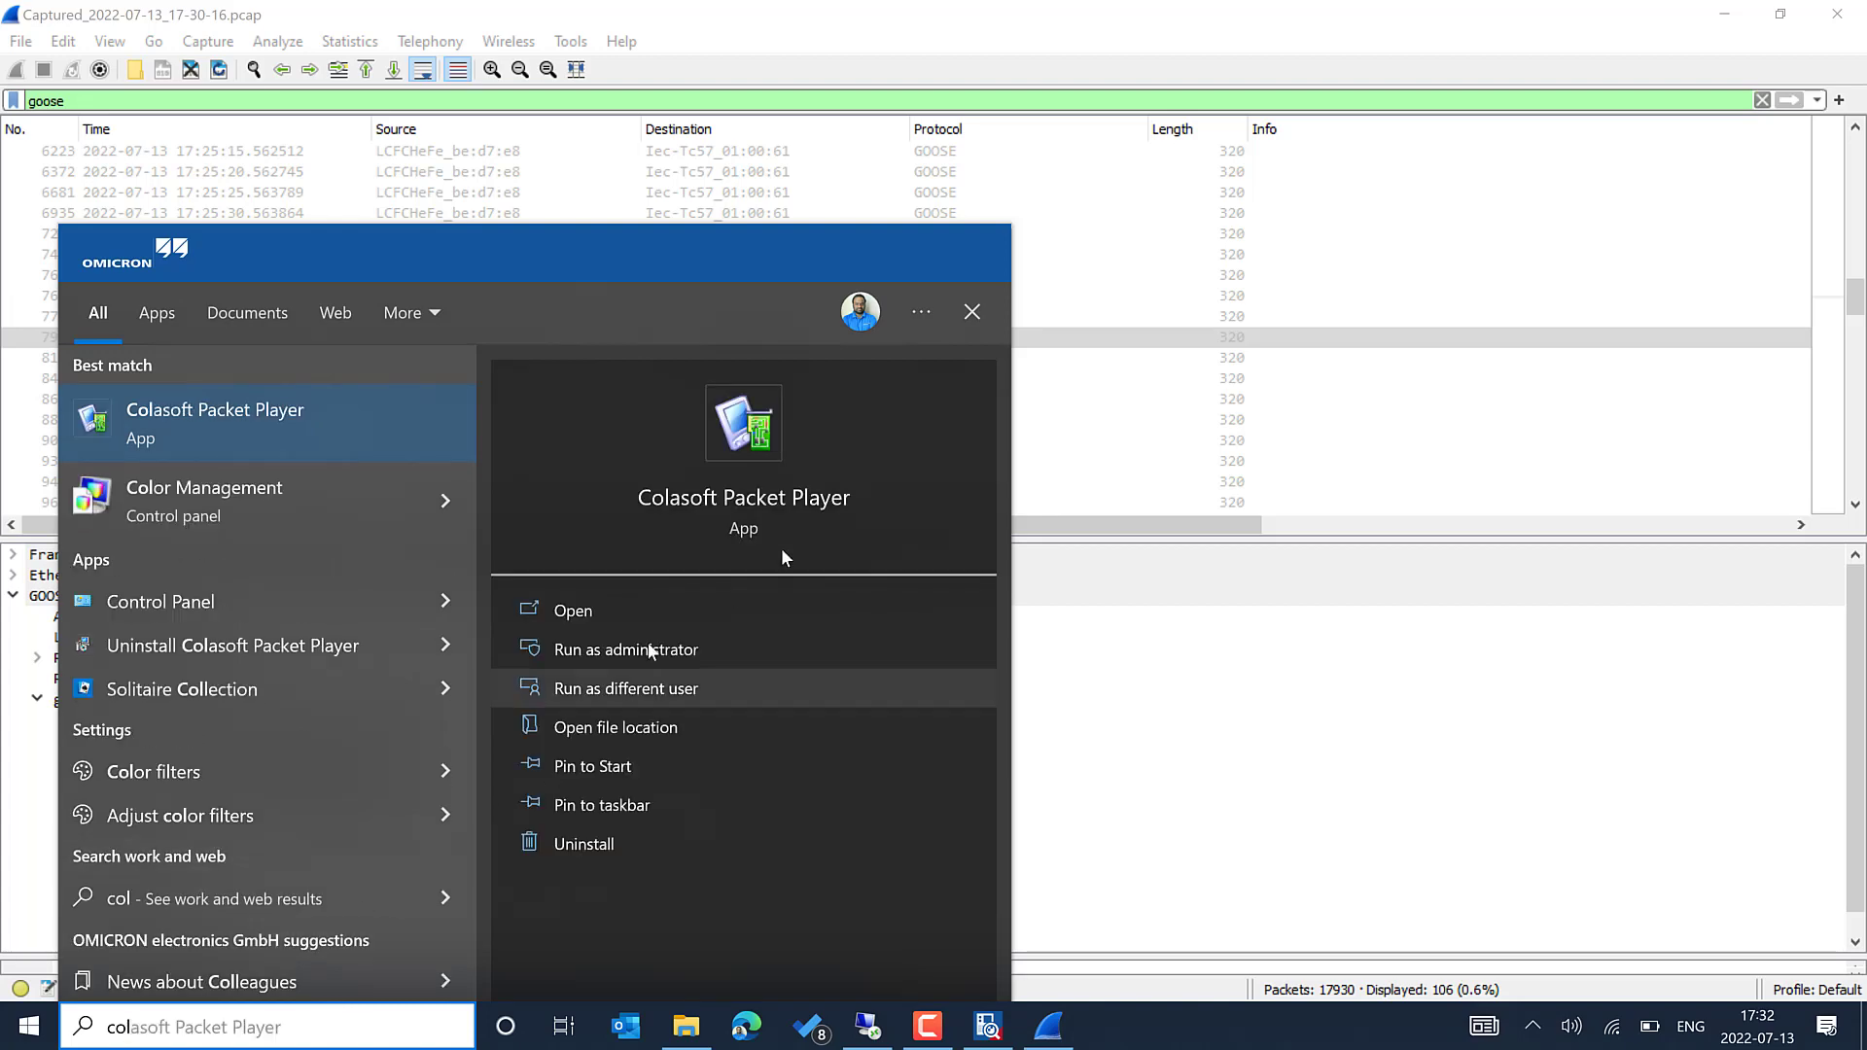
pyautogui.click(1165, 431)
pyautogui.click(1163, 425)
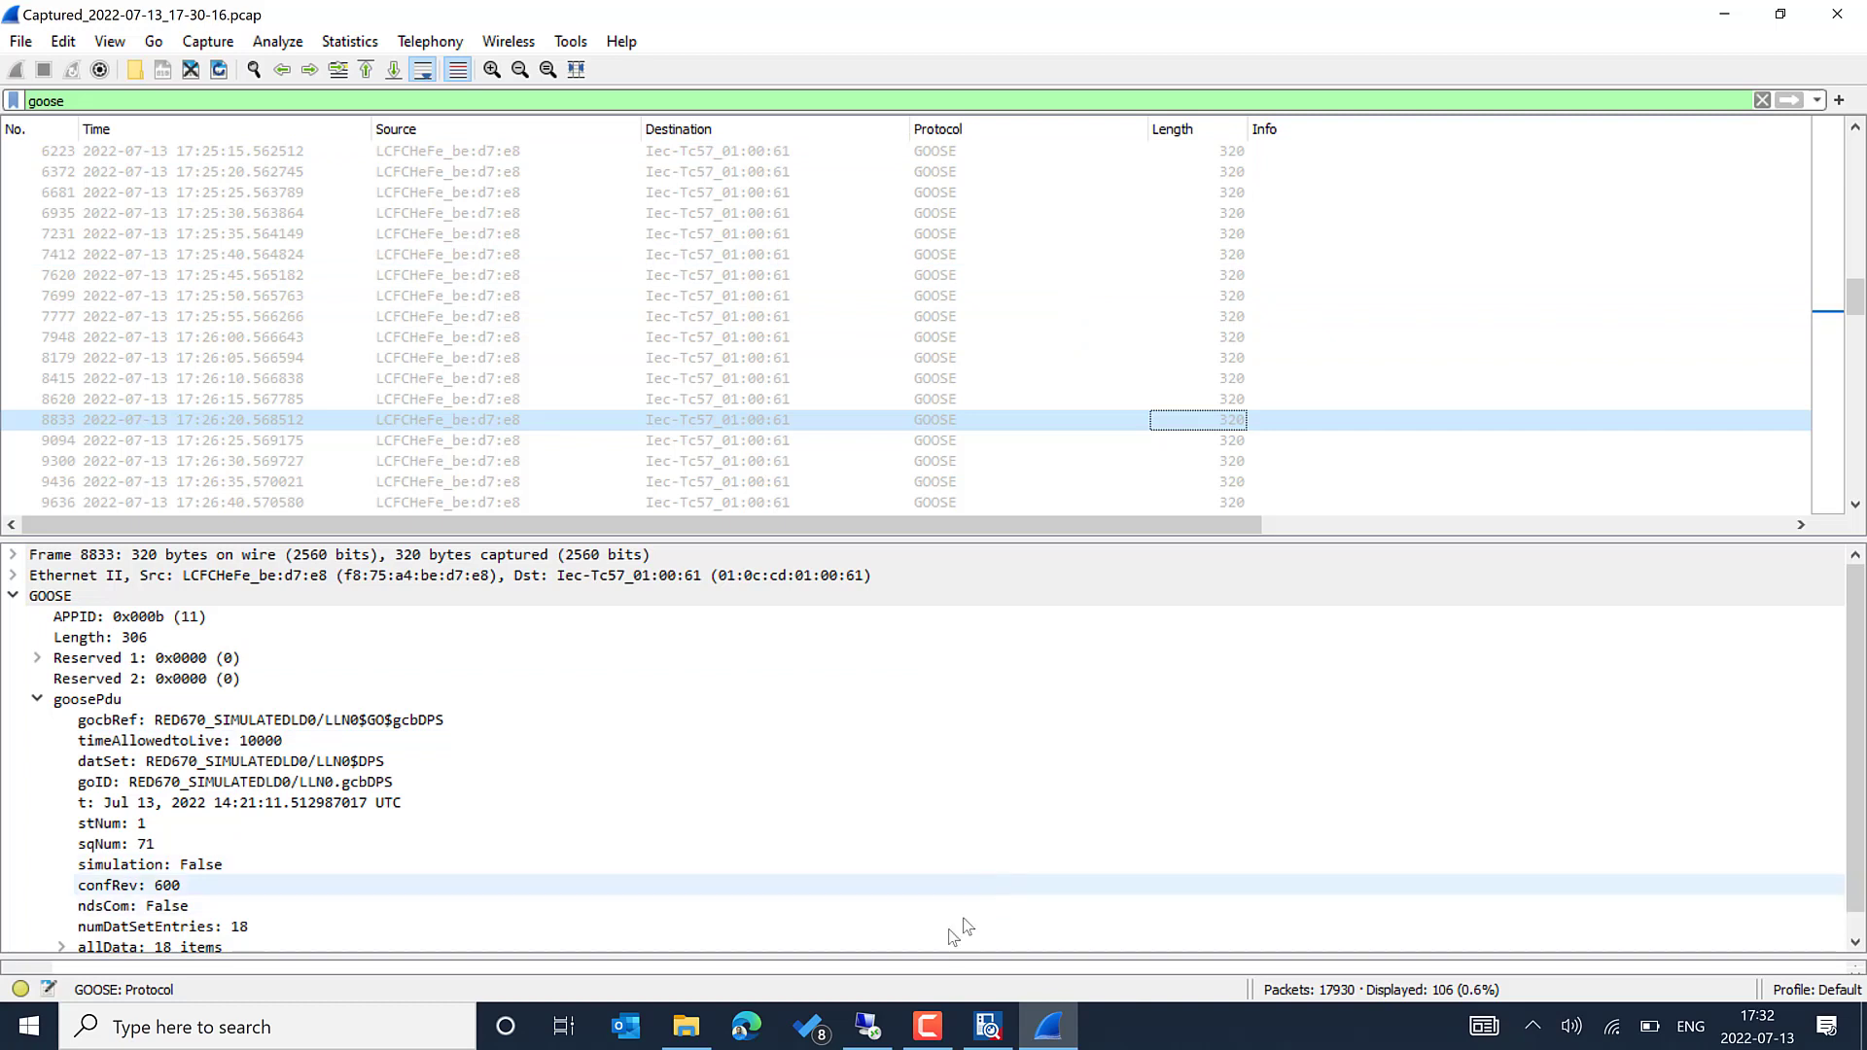
# Step: Switch to IEDScout in the remote session and look over its simulator and browser views before returning to the sniffer
pyautogui.moveTo(859, 1046)
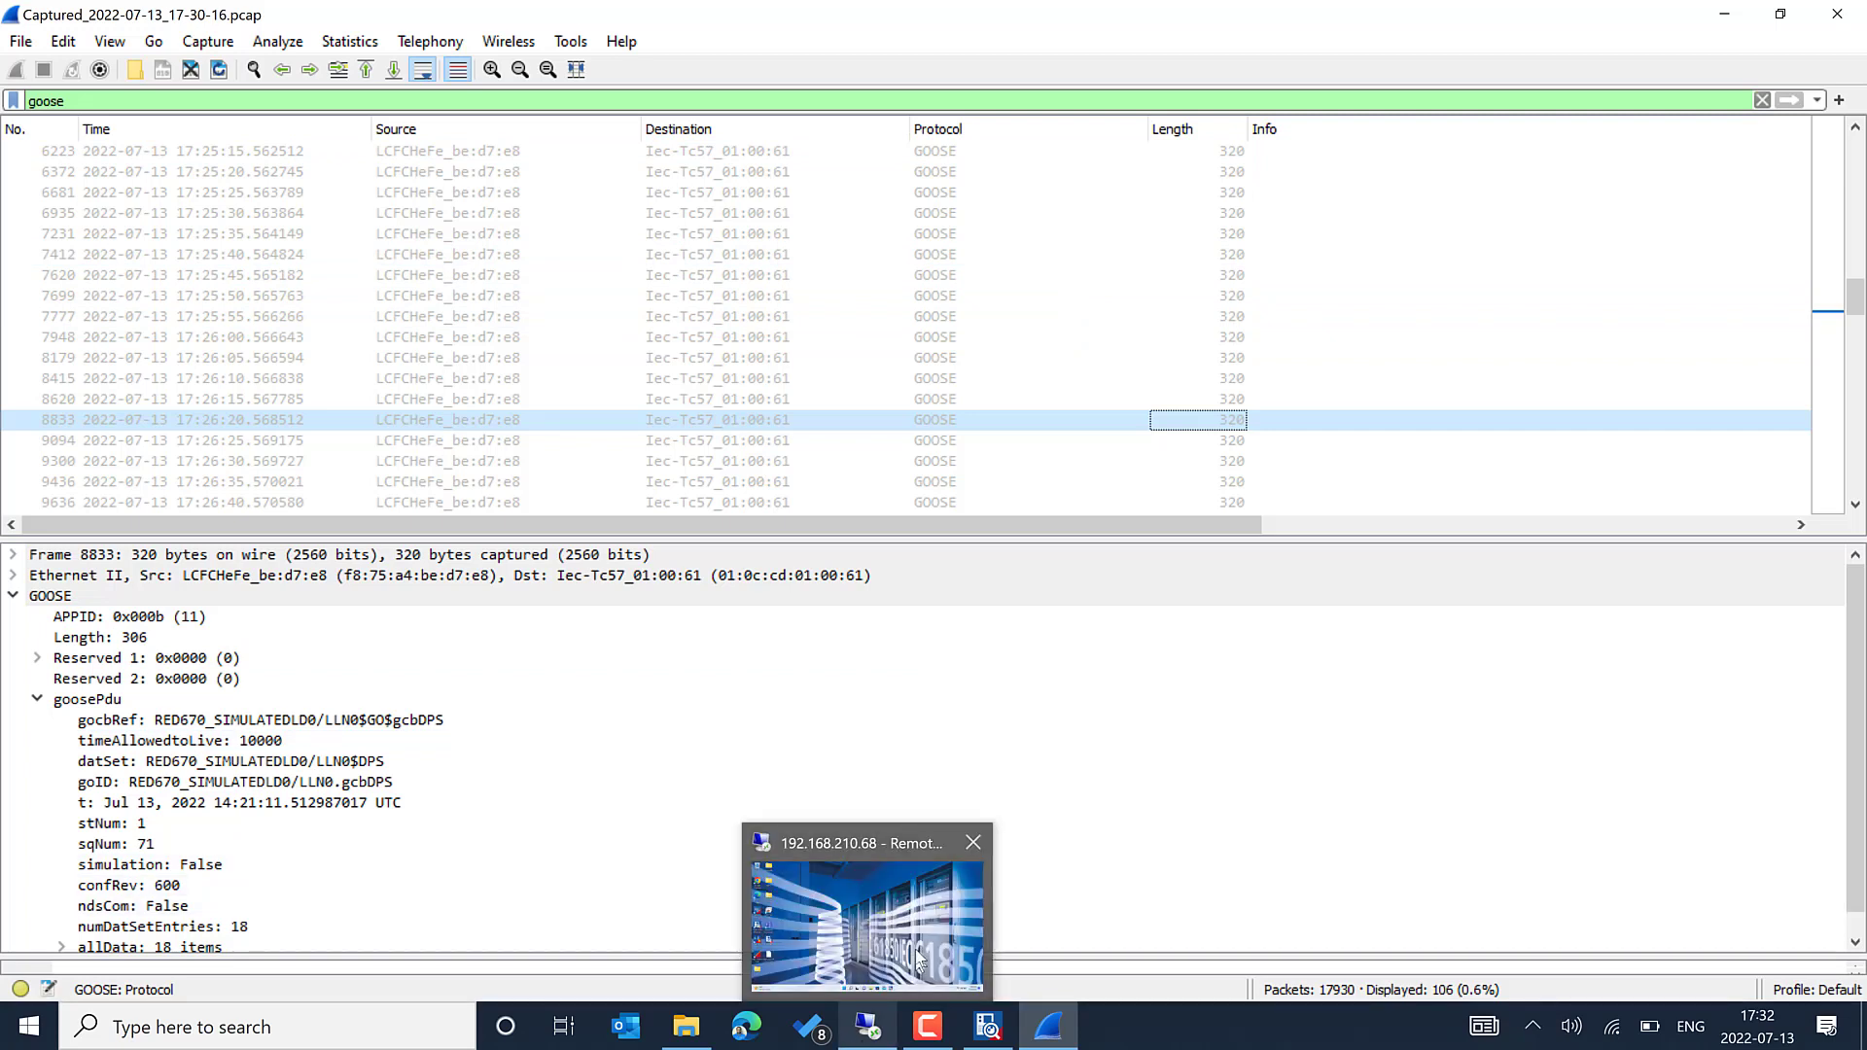
pyautogui.click(913, 937)
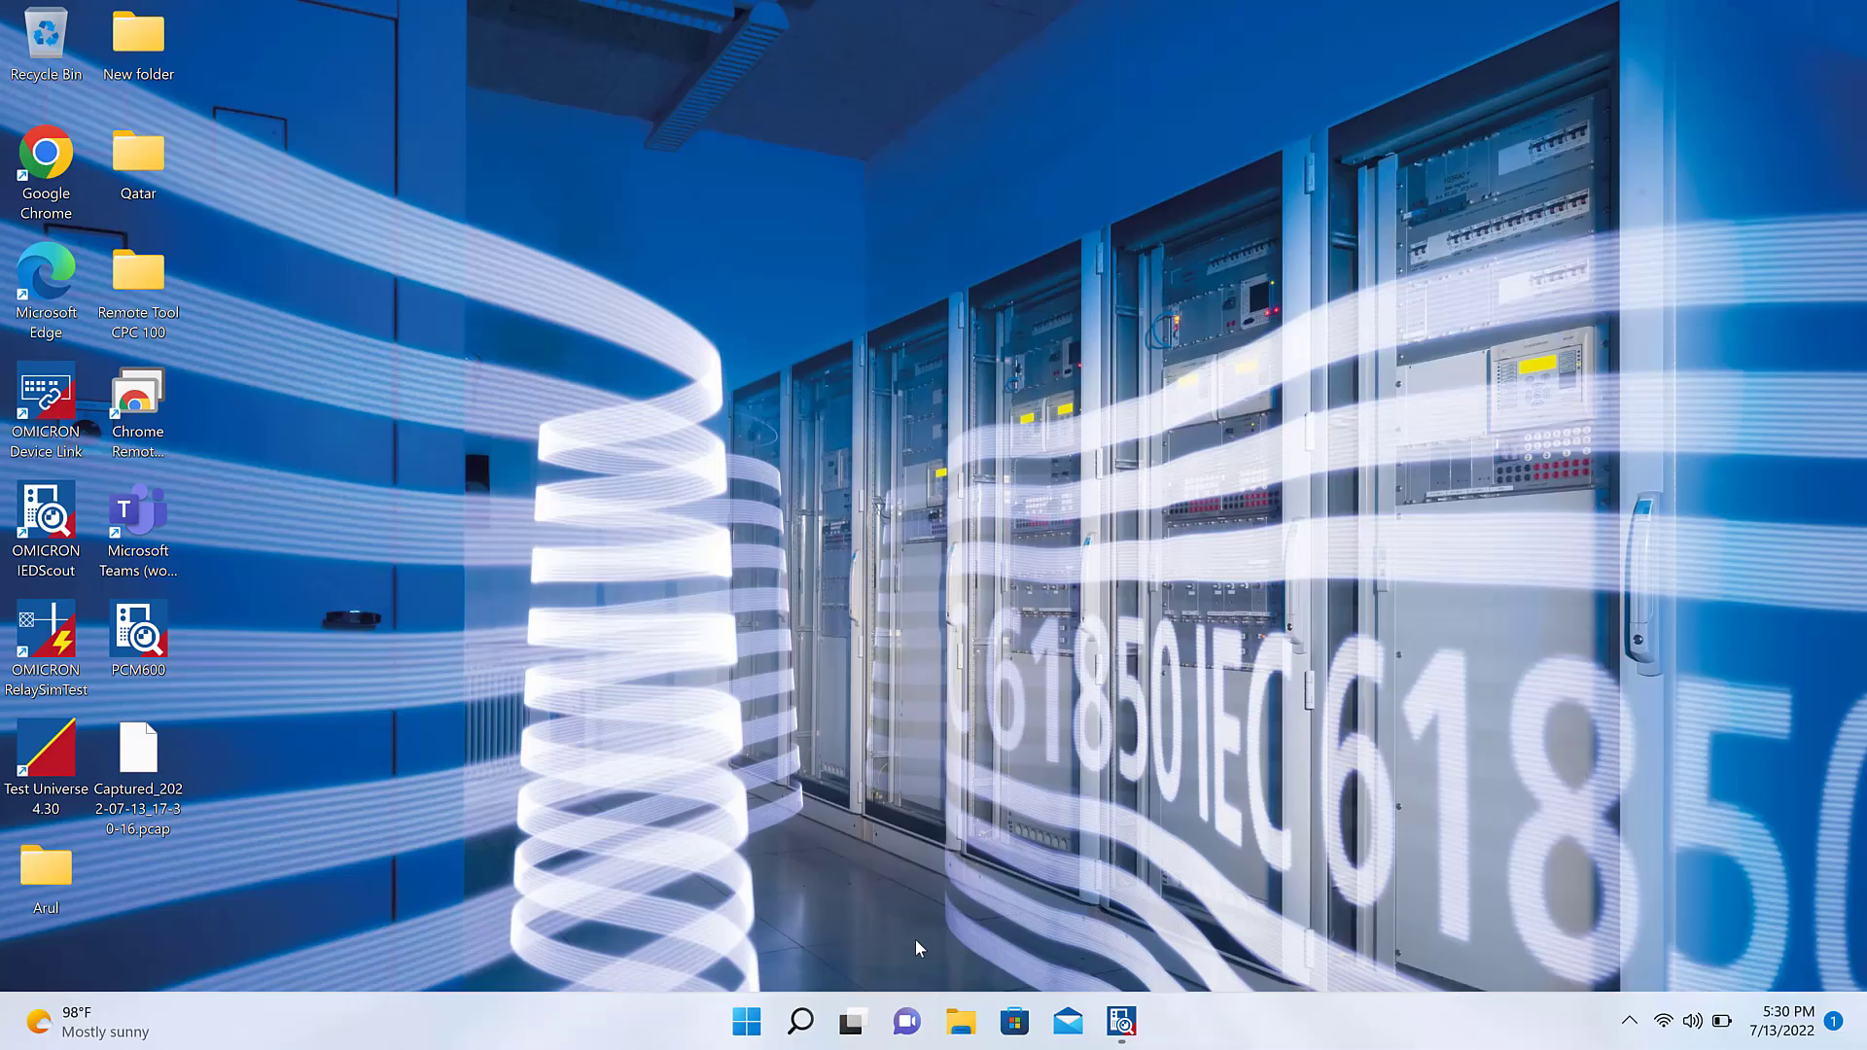
pyautogui.click(1121, 1020)
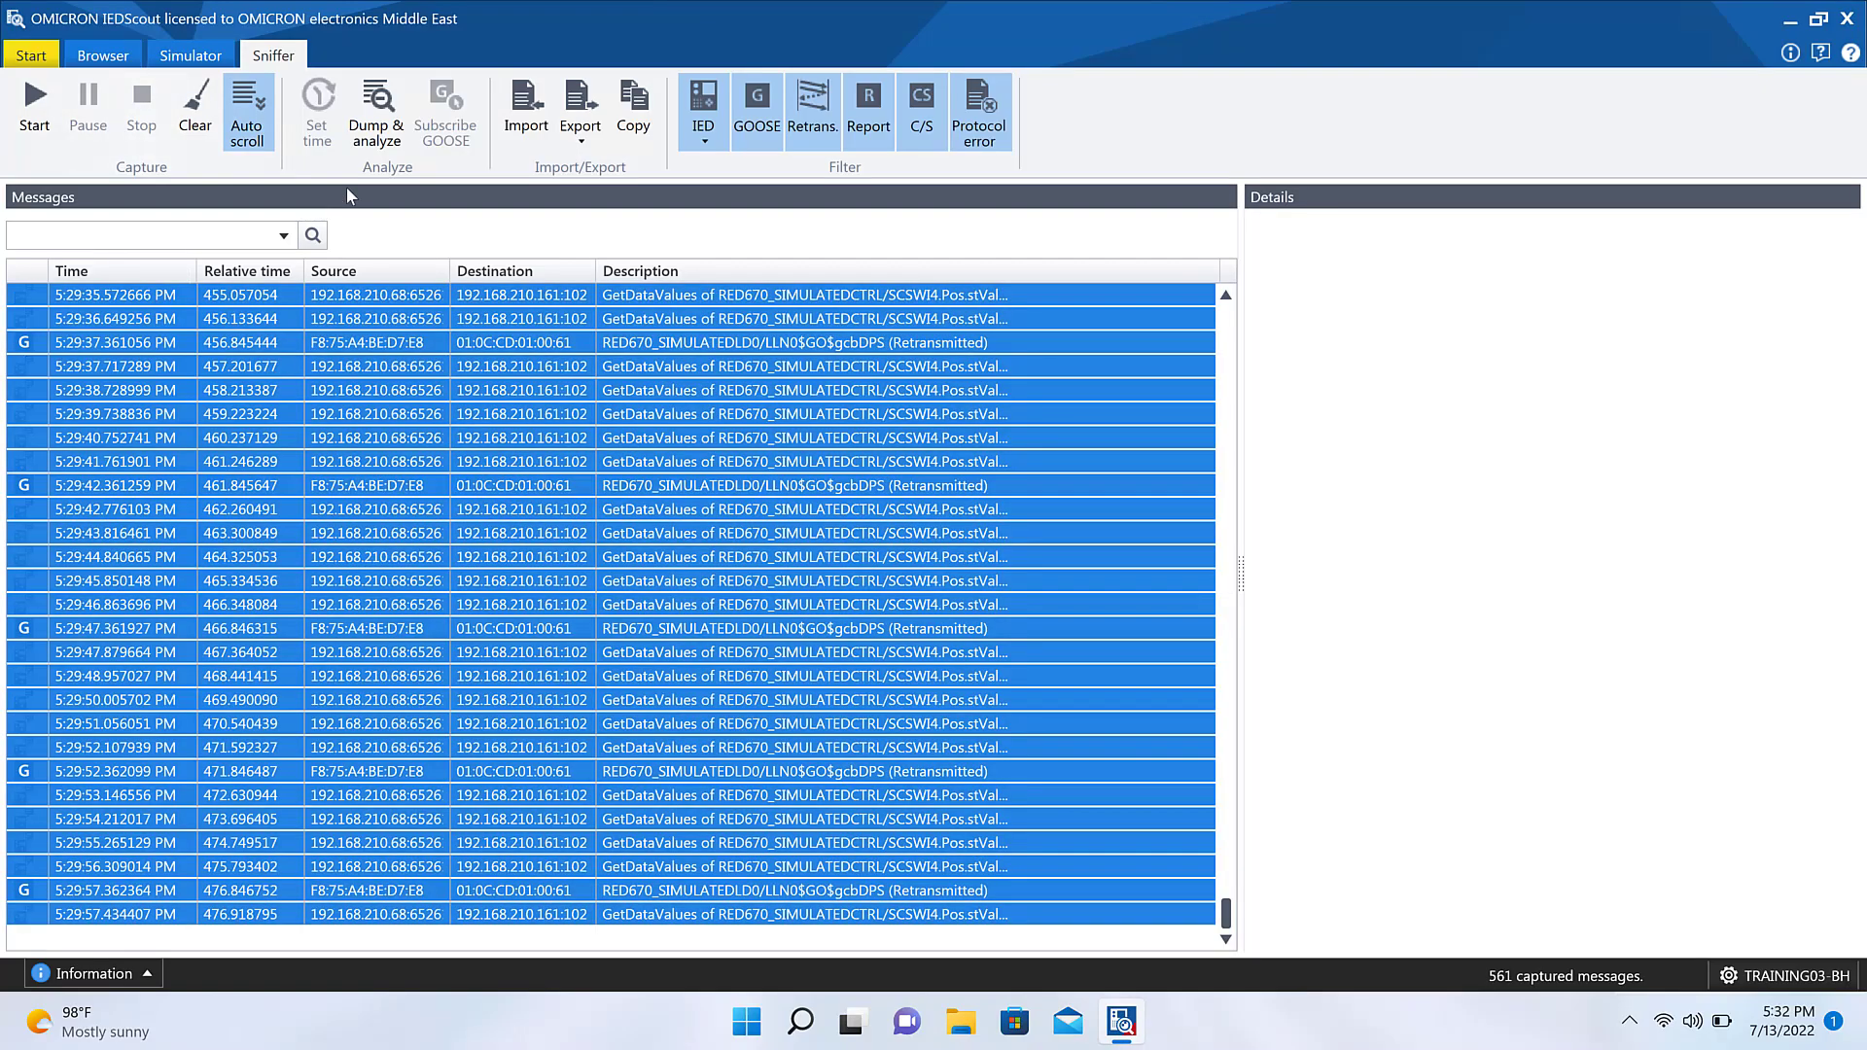
pyautogui.click(209, 58)
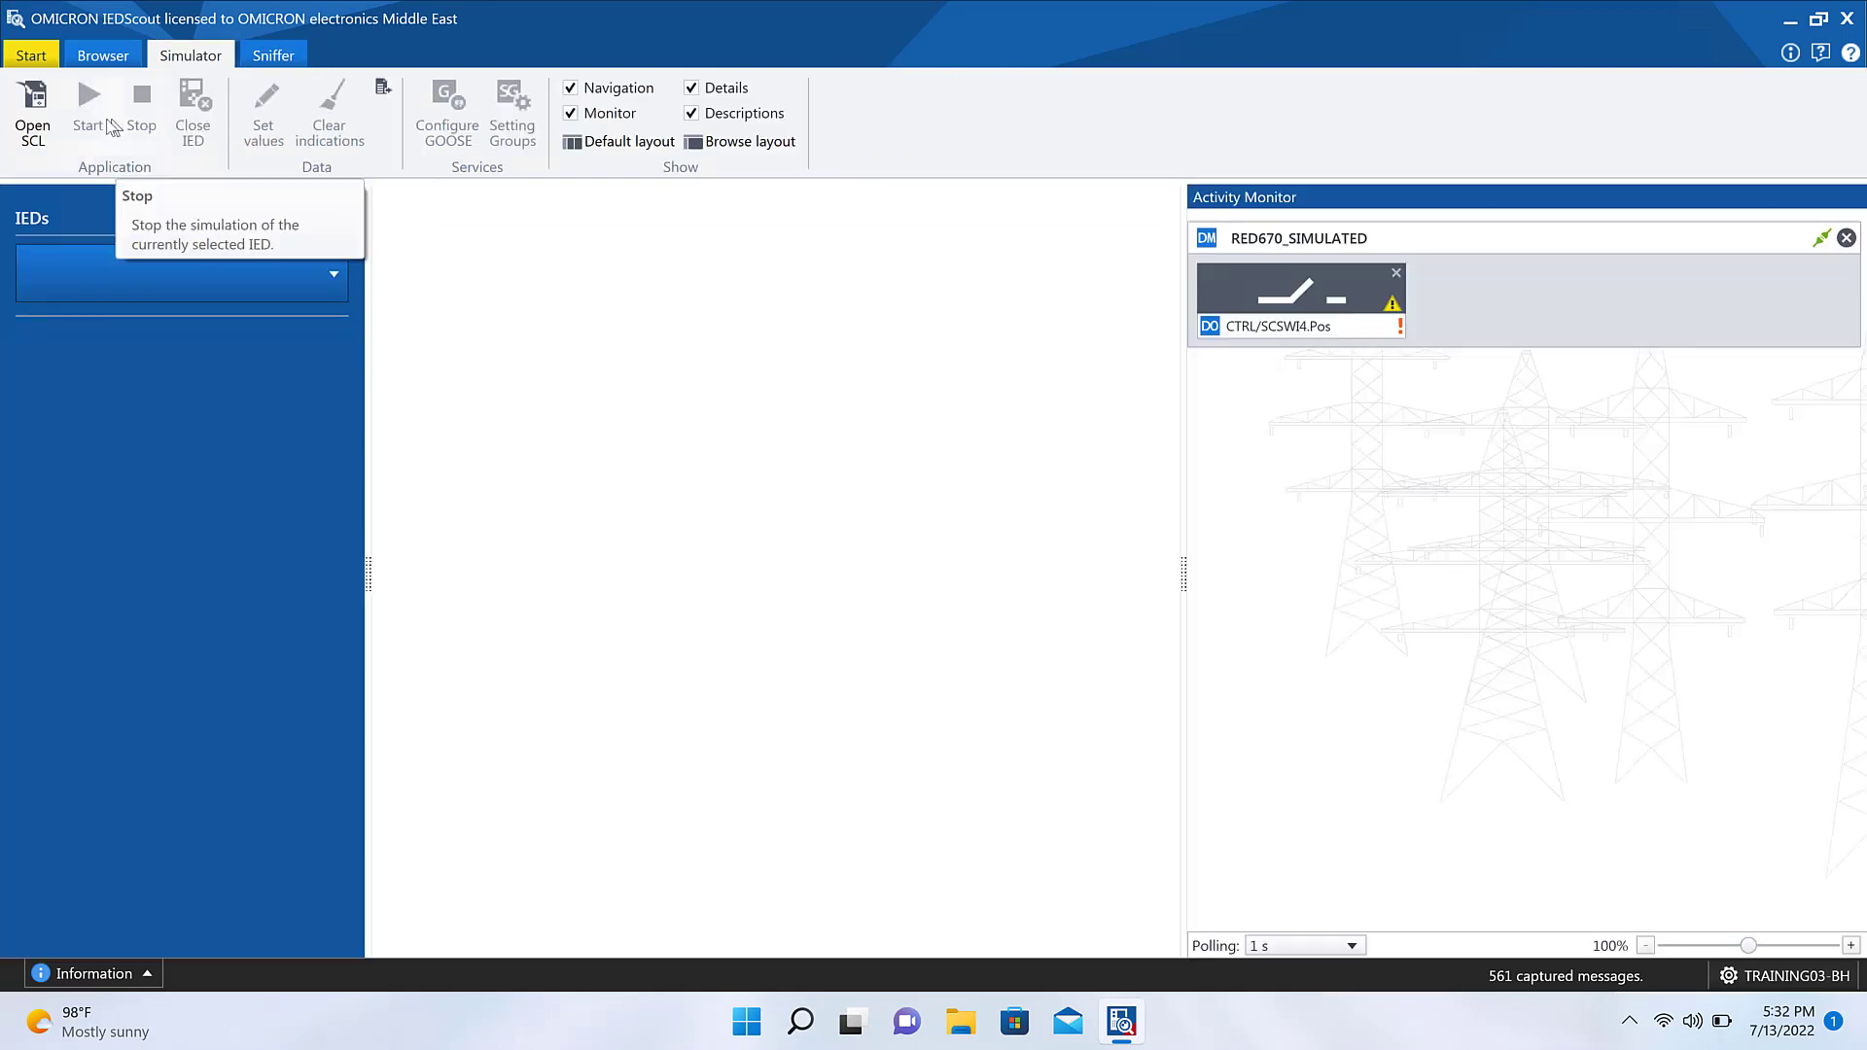
pyautogui.click(130, 58)
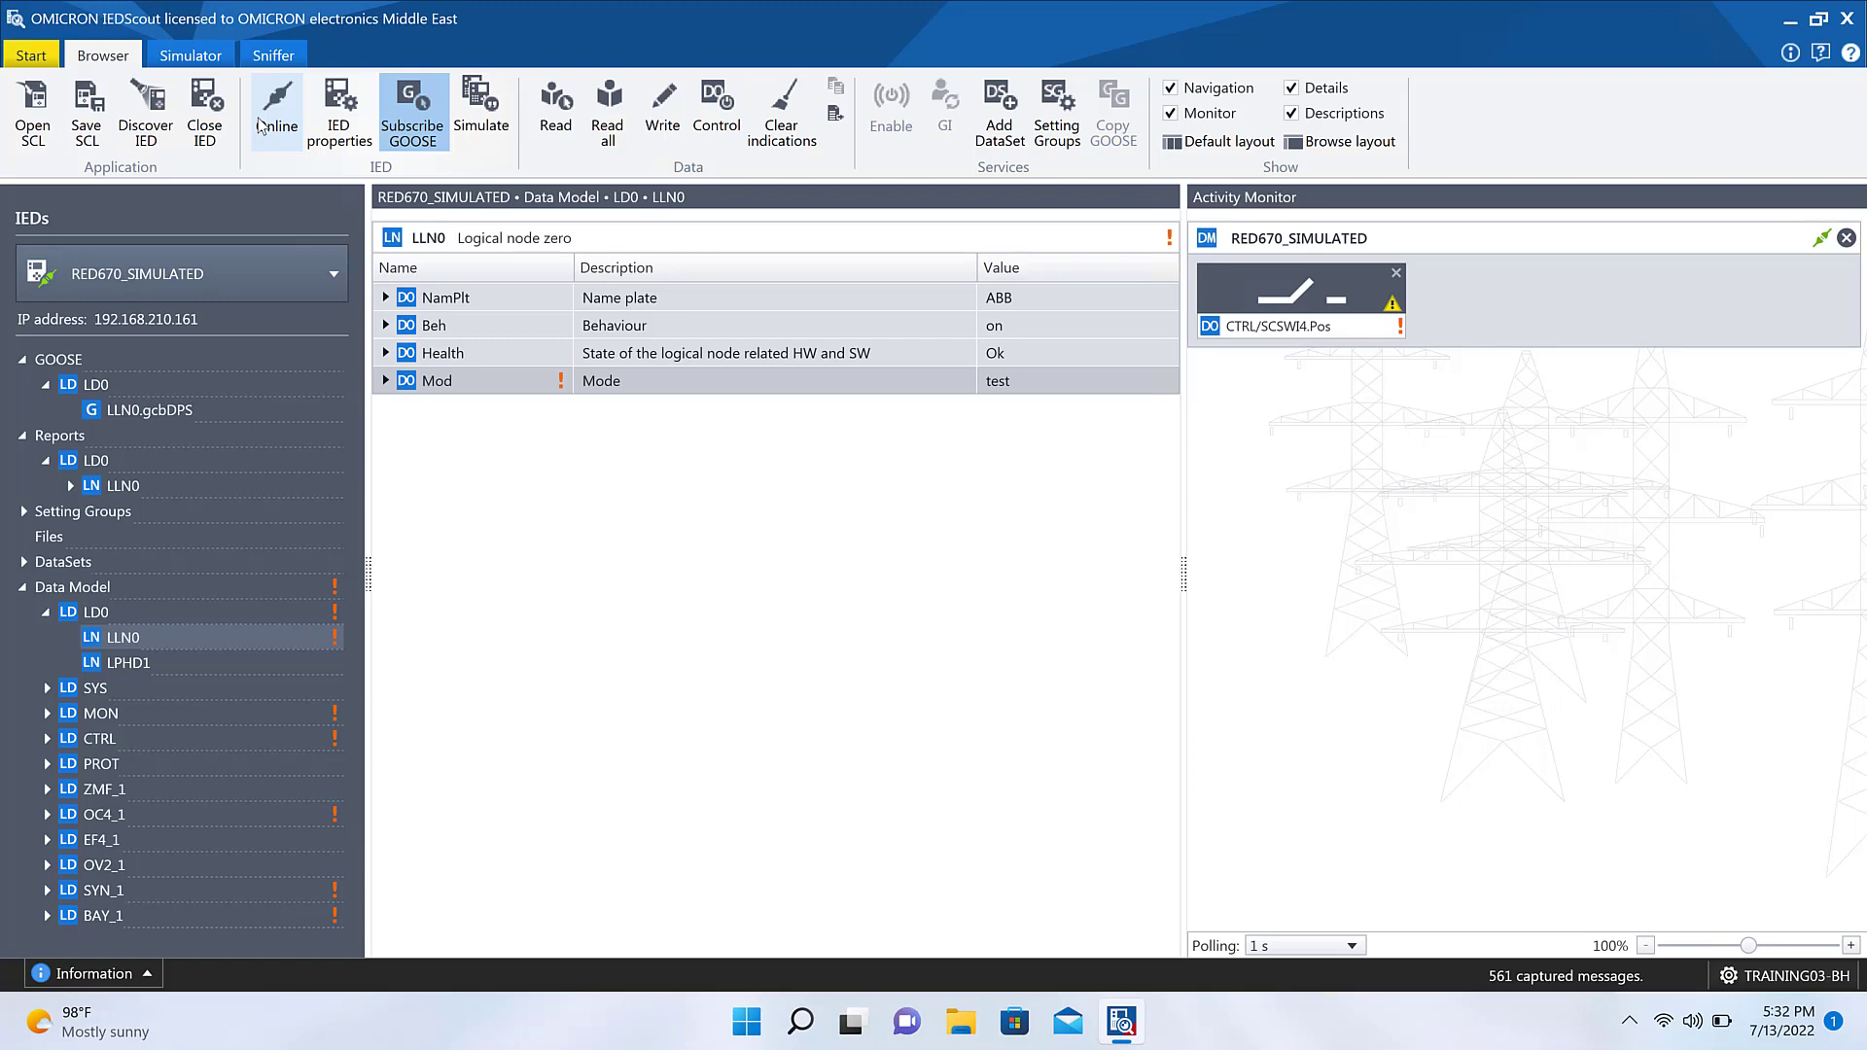
pyautogui.click(274, 55)
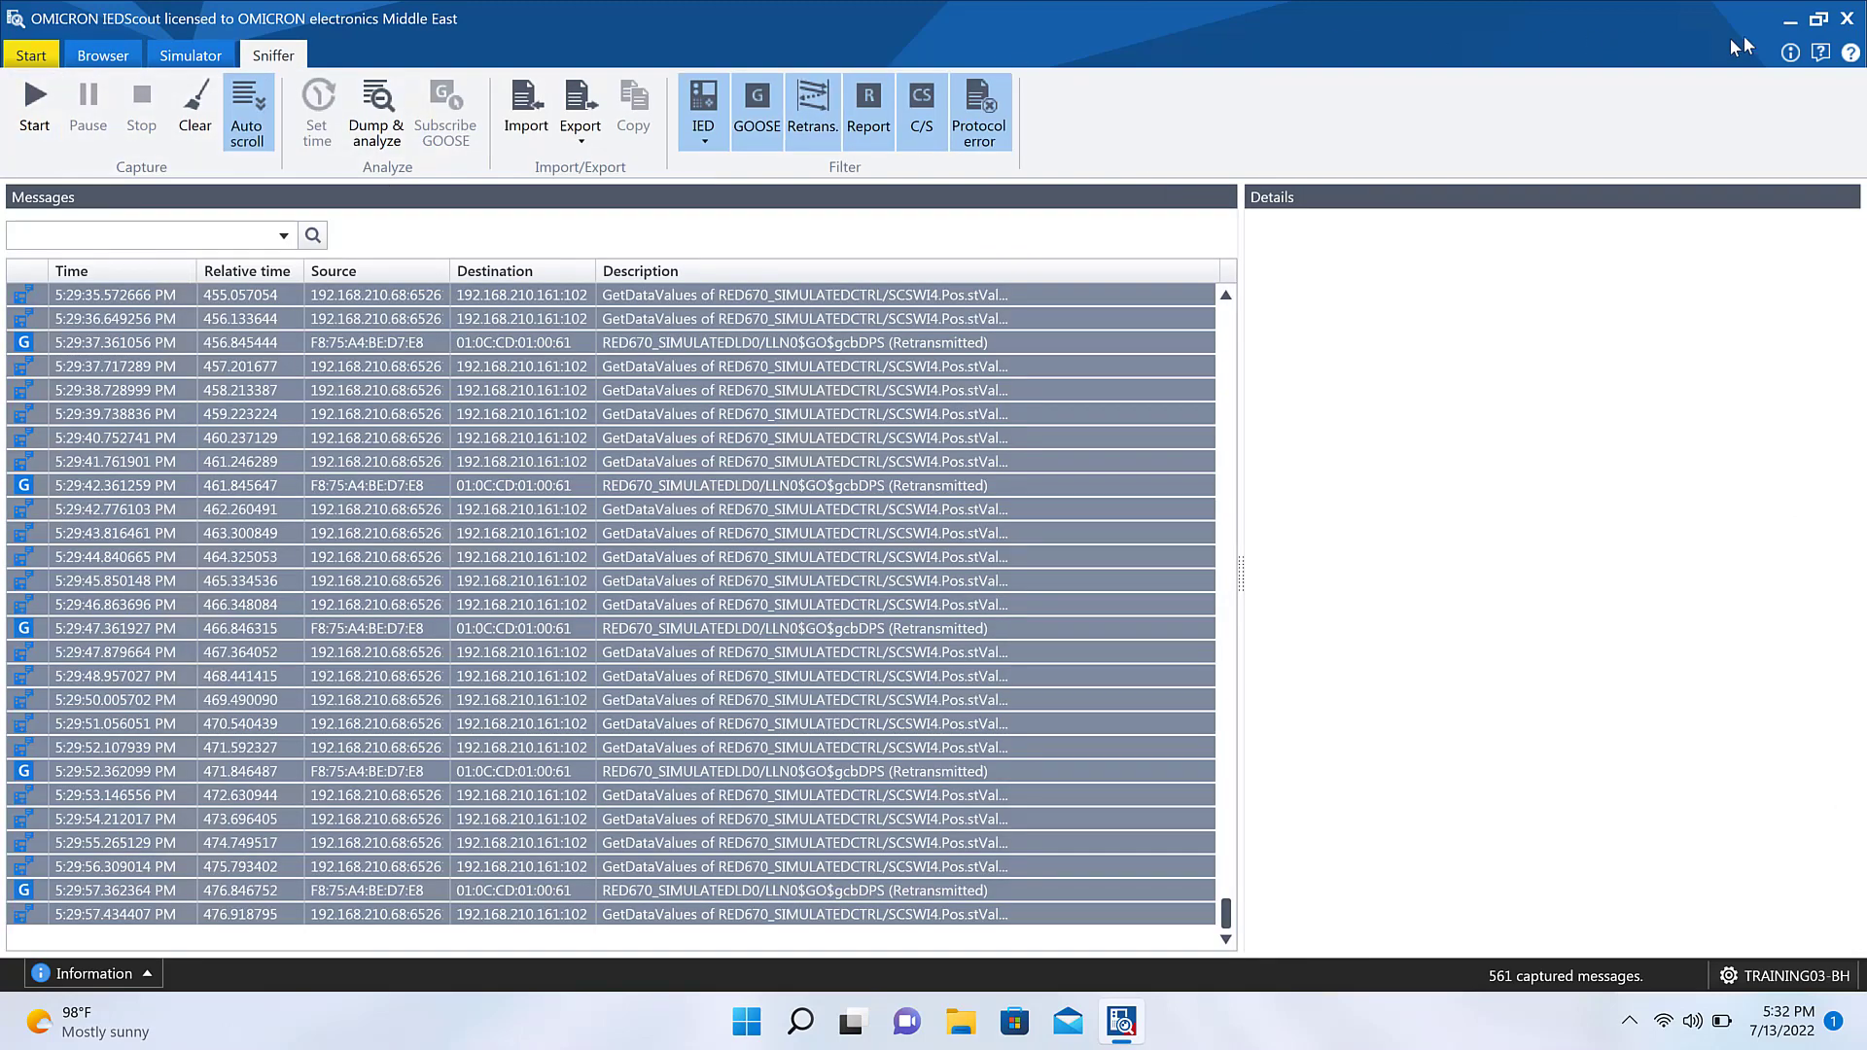
# Step: Inspect the 5:29:39.738836 PM GetDataValues message and filter unknown IEDs and GOOSE messages out of the sniffer list
pyautogui.click(640, 420)
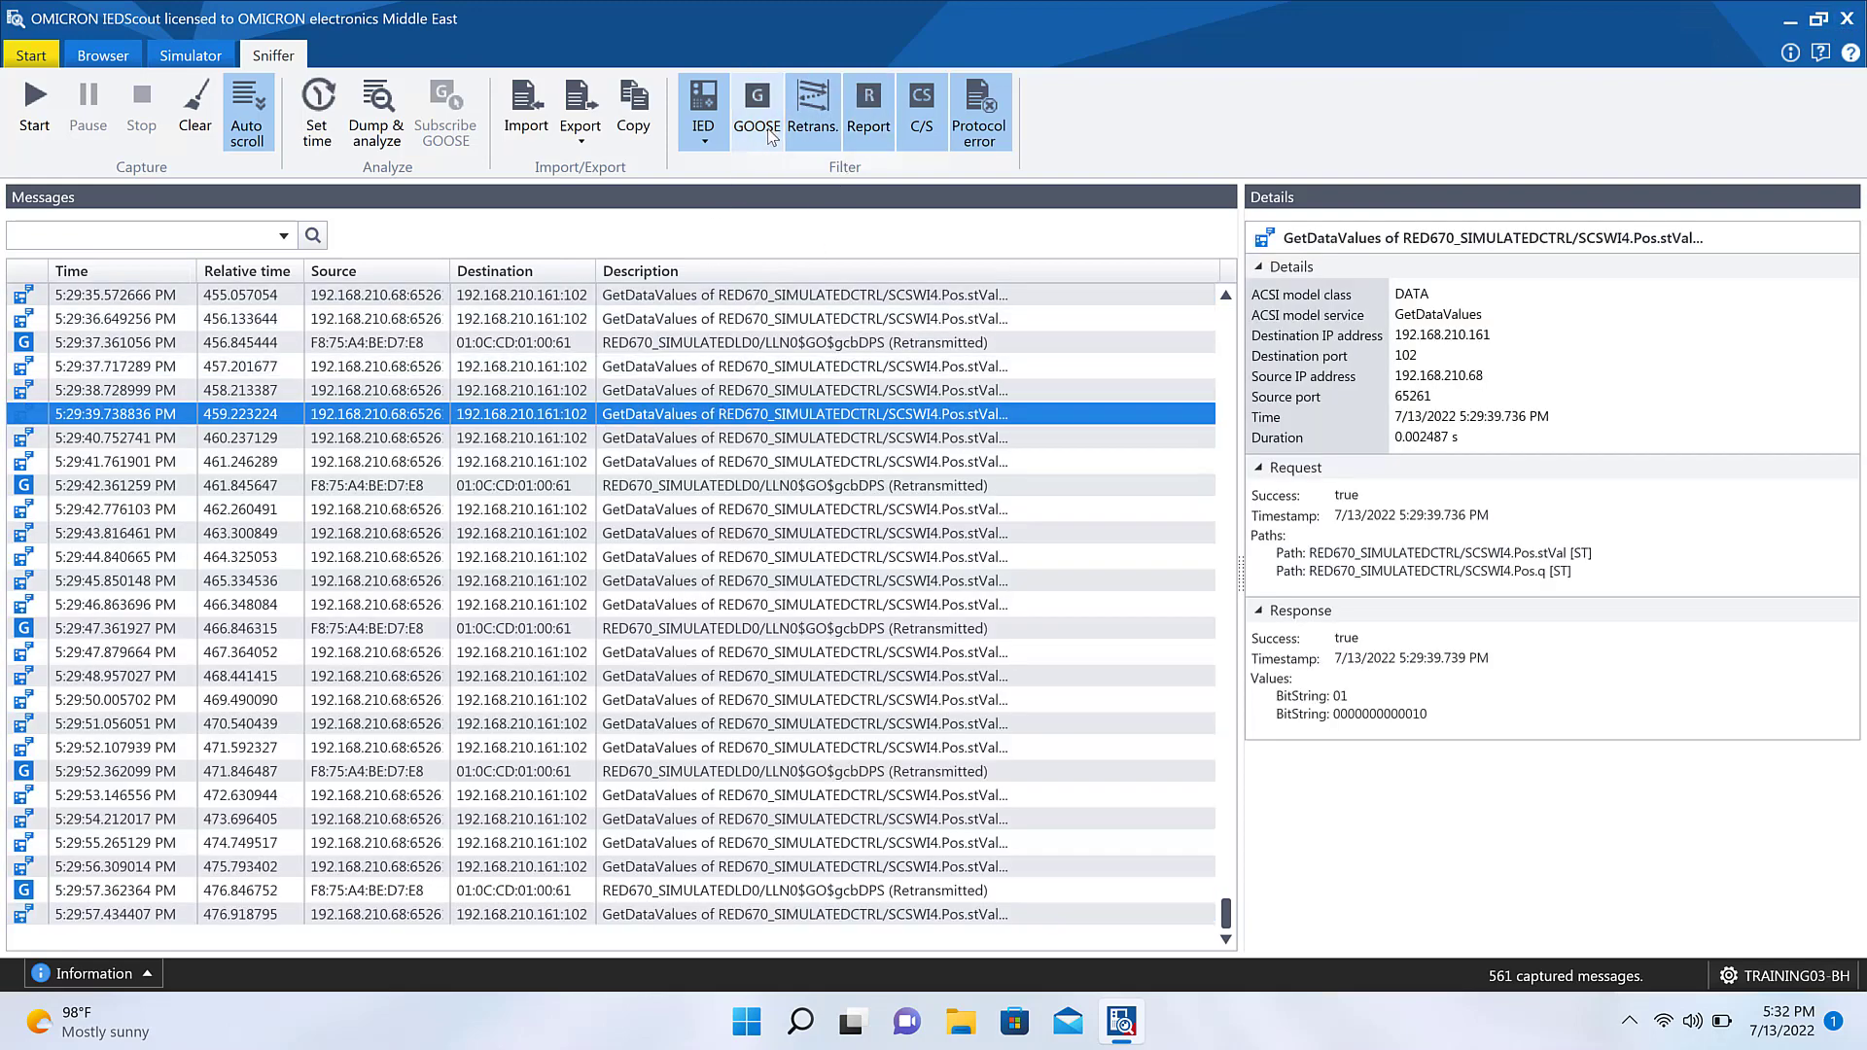
pyautogui.scroll(10, 686, 355)
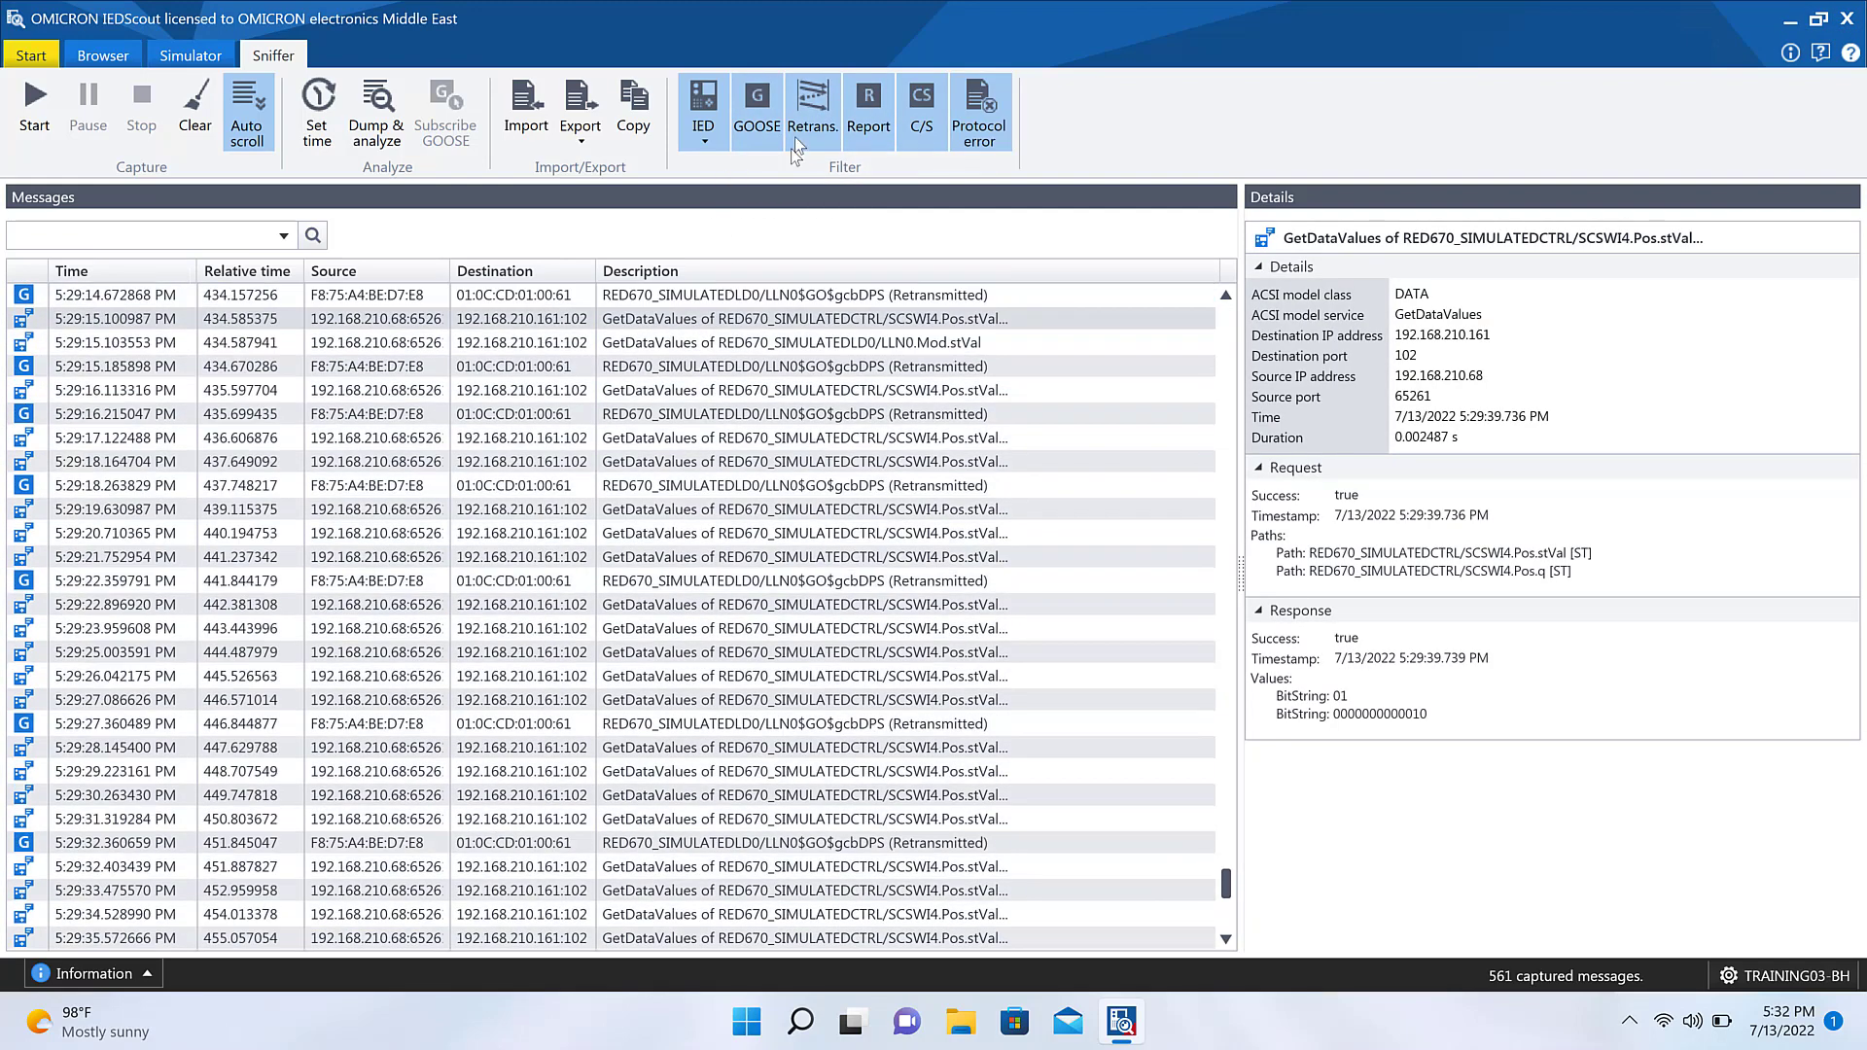
pyautogui.click(714, 144)
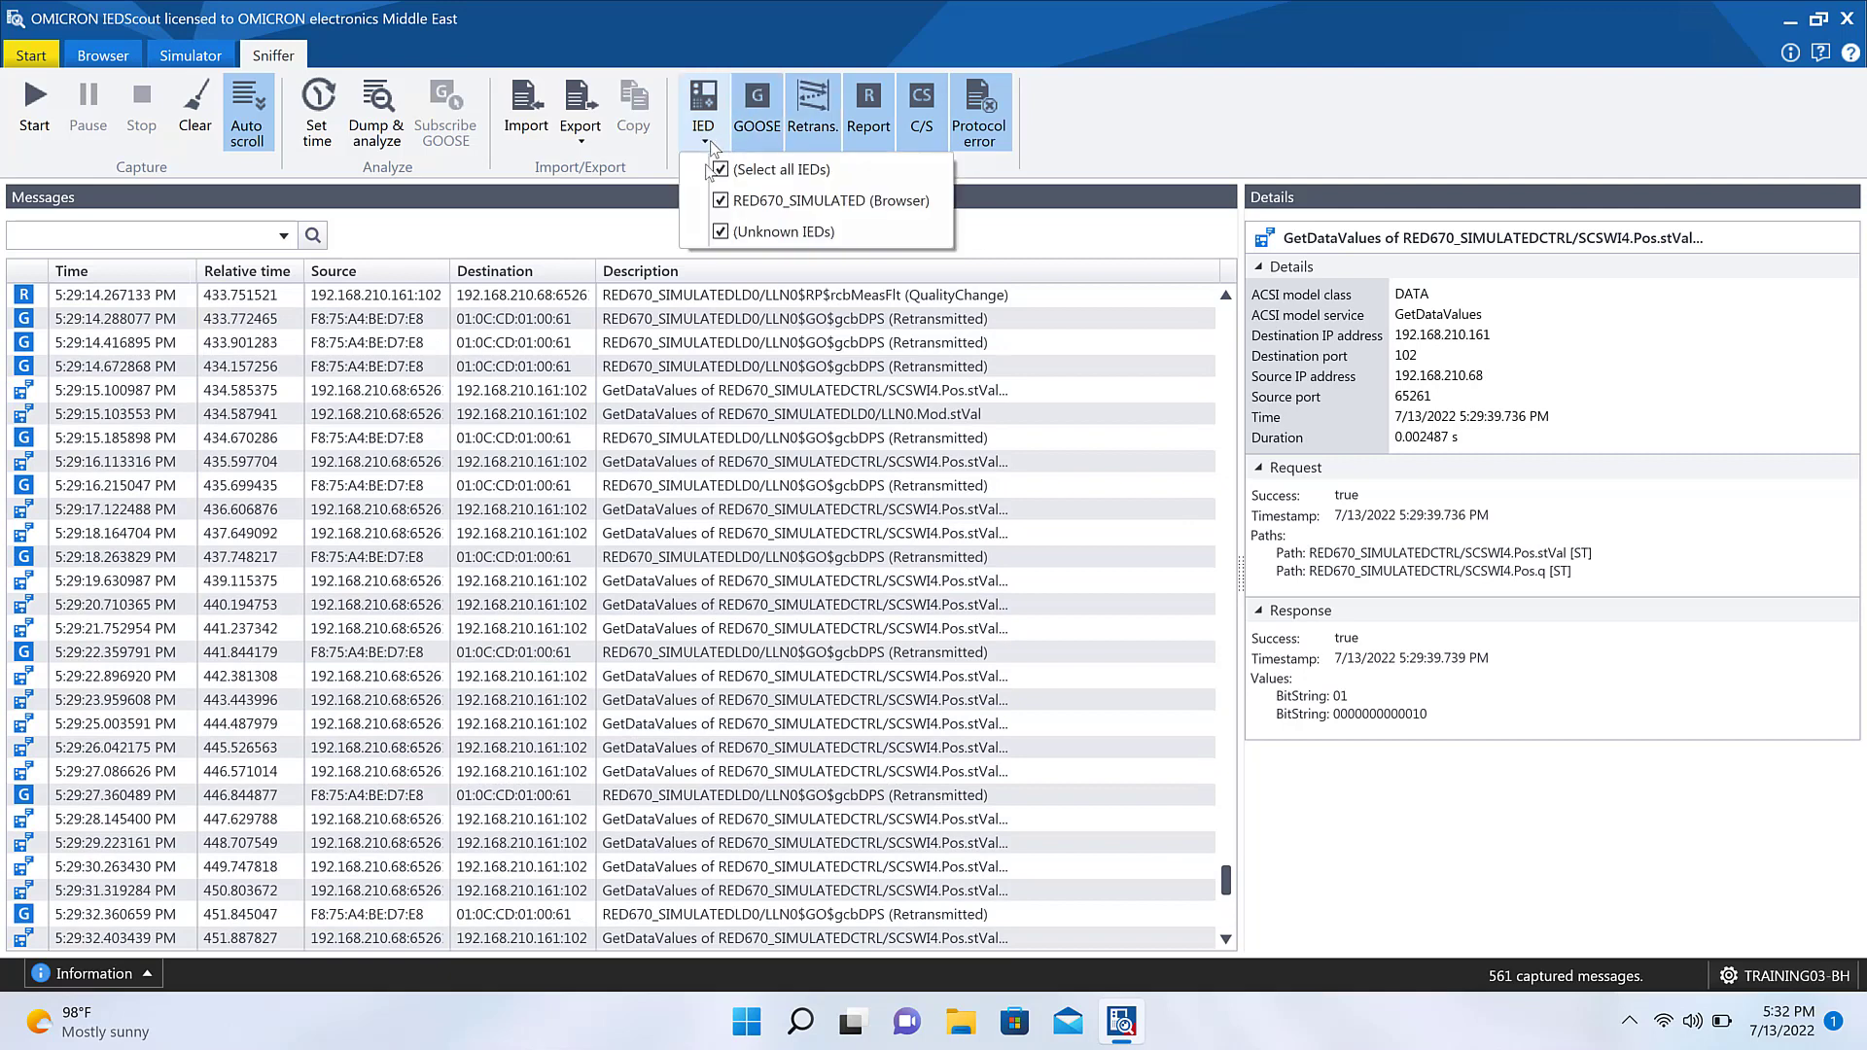
pyautogui.click(723, 235)
pyautogui.click(771, 130)
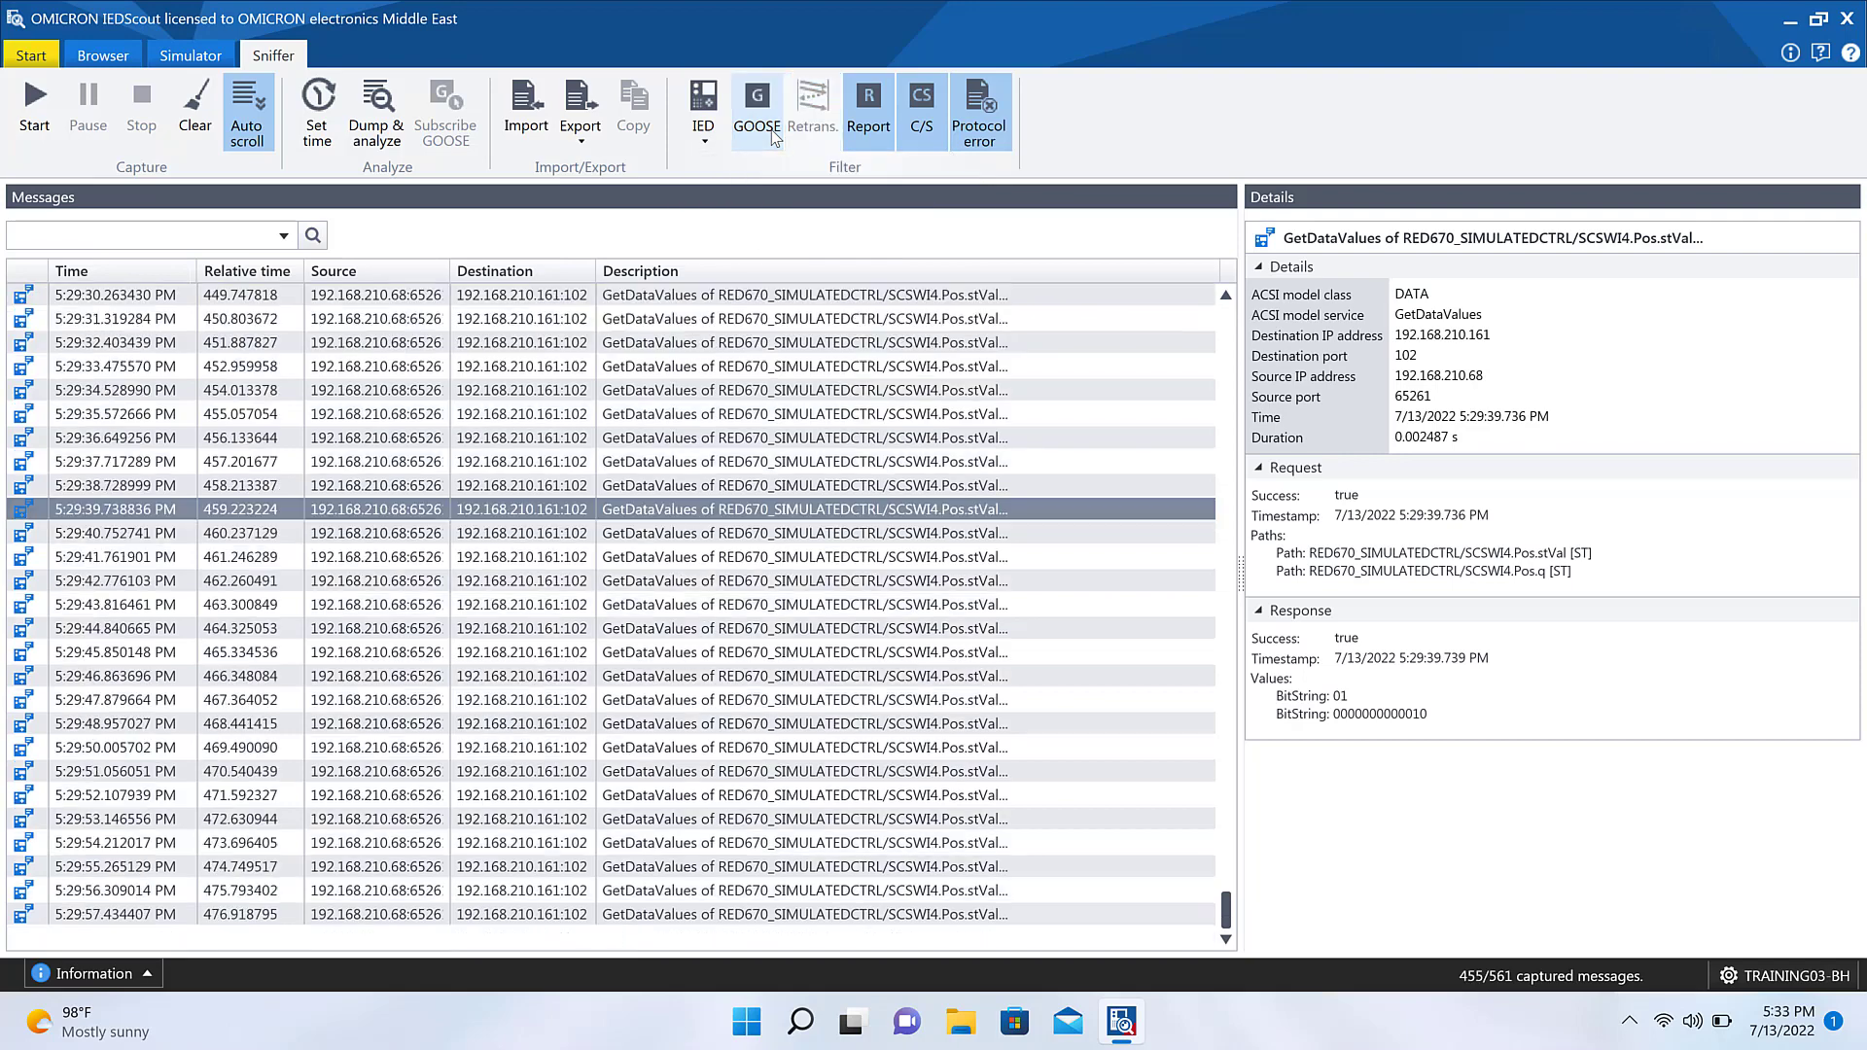
# Step: Look through the remaining sniffer messages and filter out the report messages as well
pyautogui.scroll(6, 661, 518)
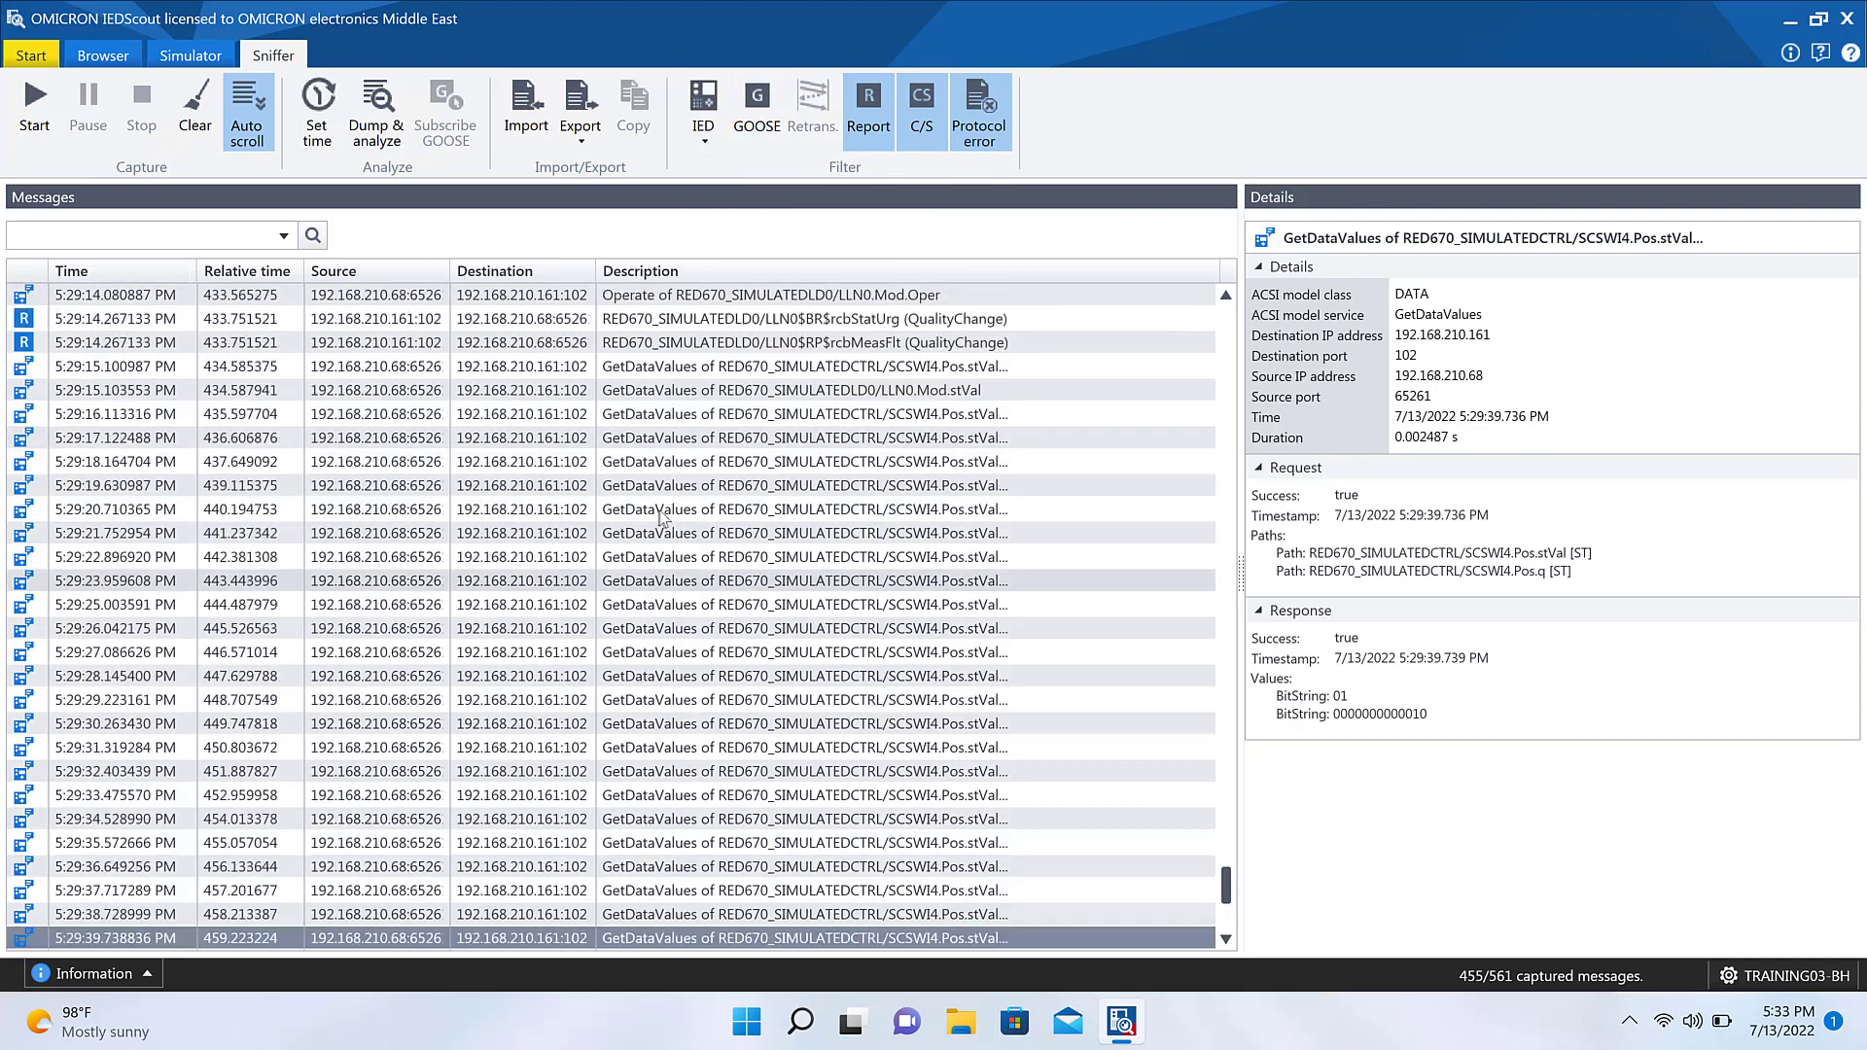
pyautogui.scroll(6, 661, 518)
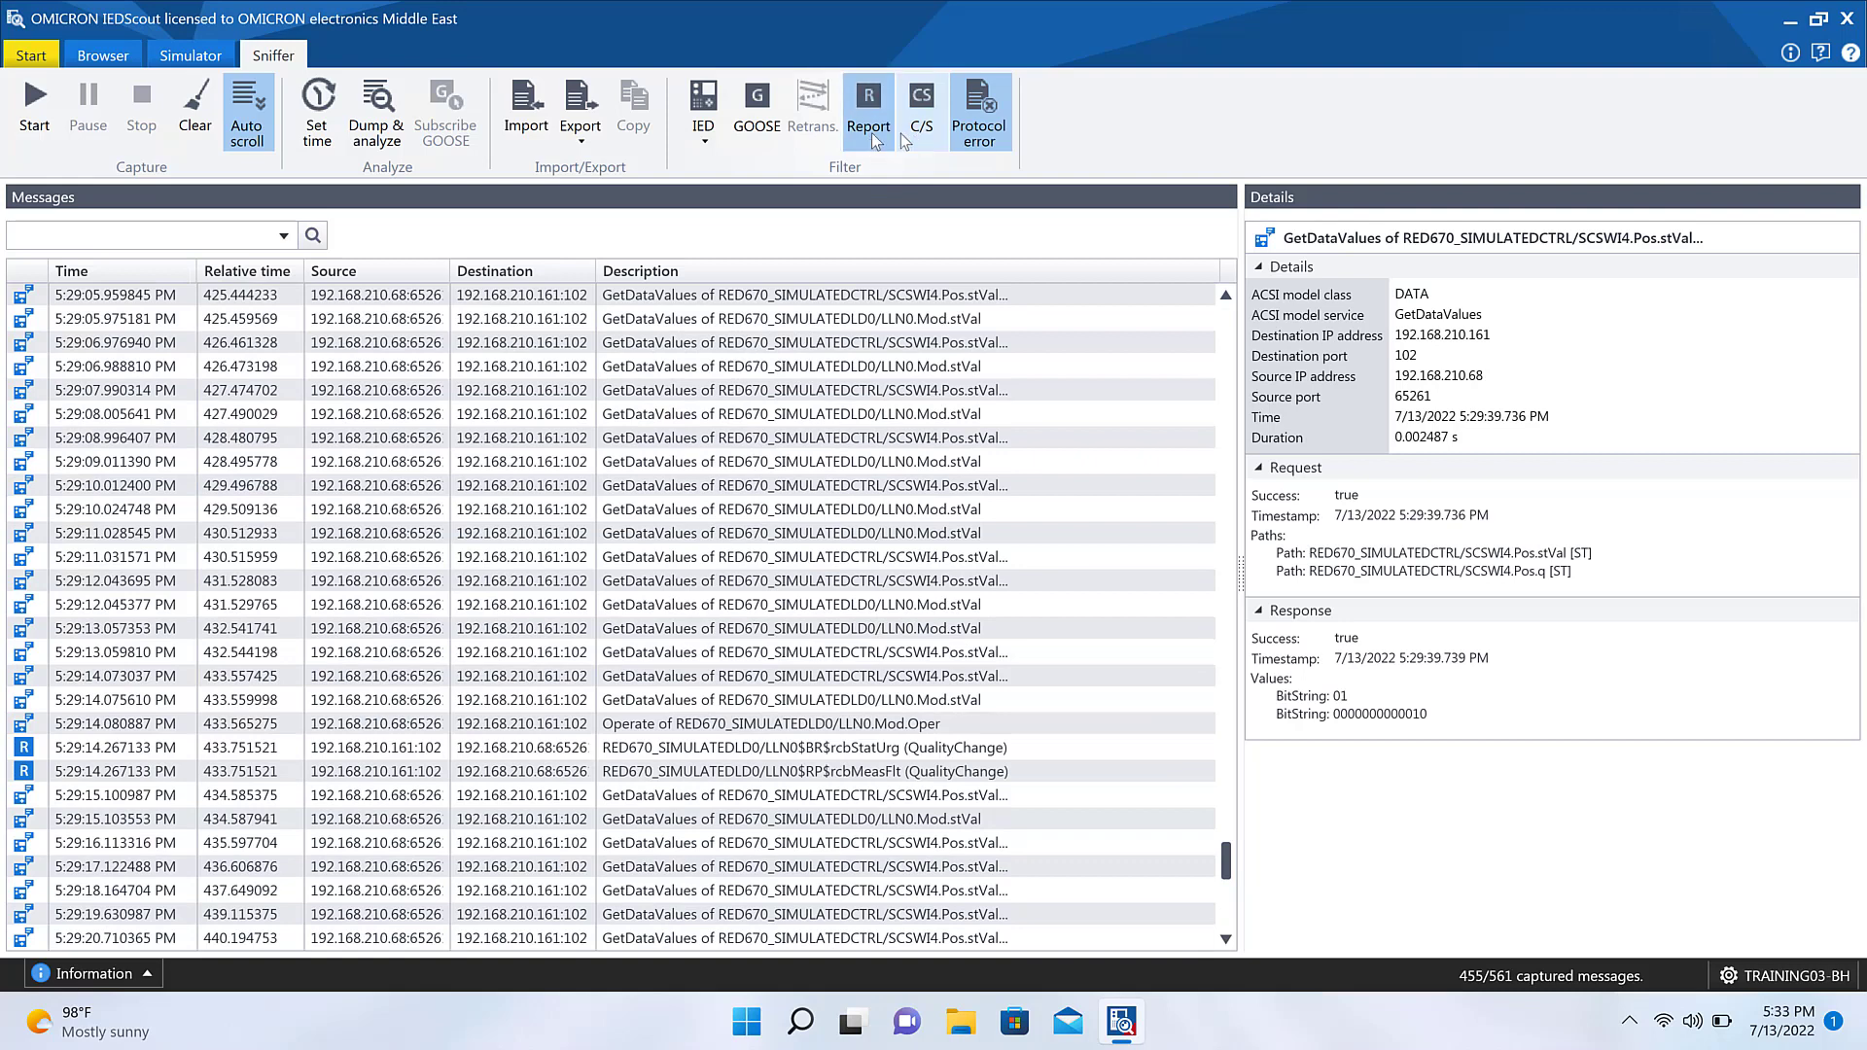
pyautogui.click(875, 135)
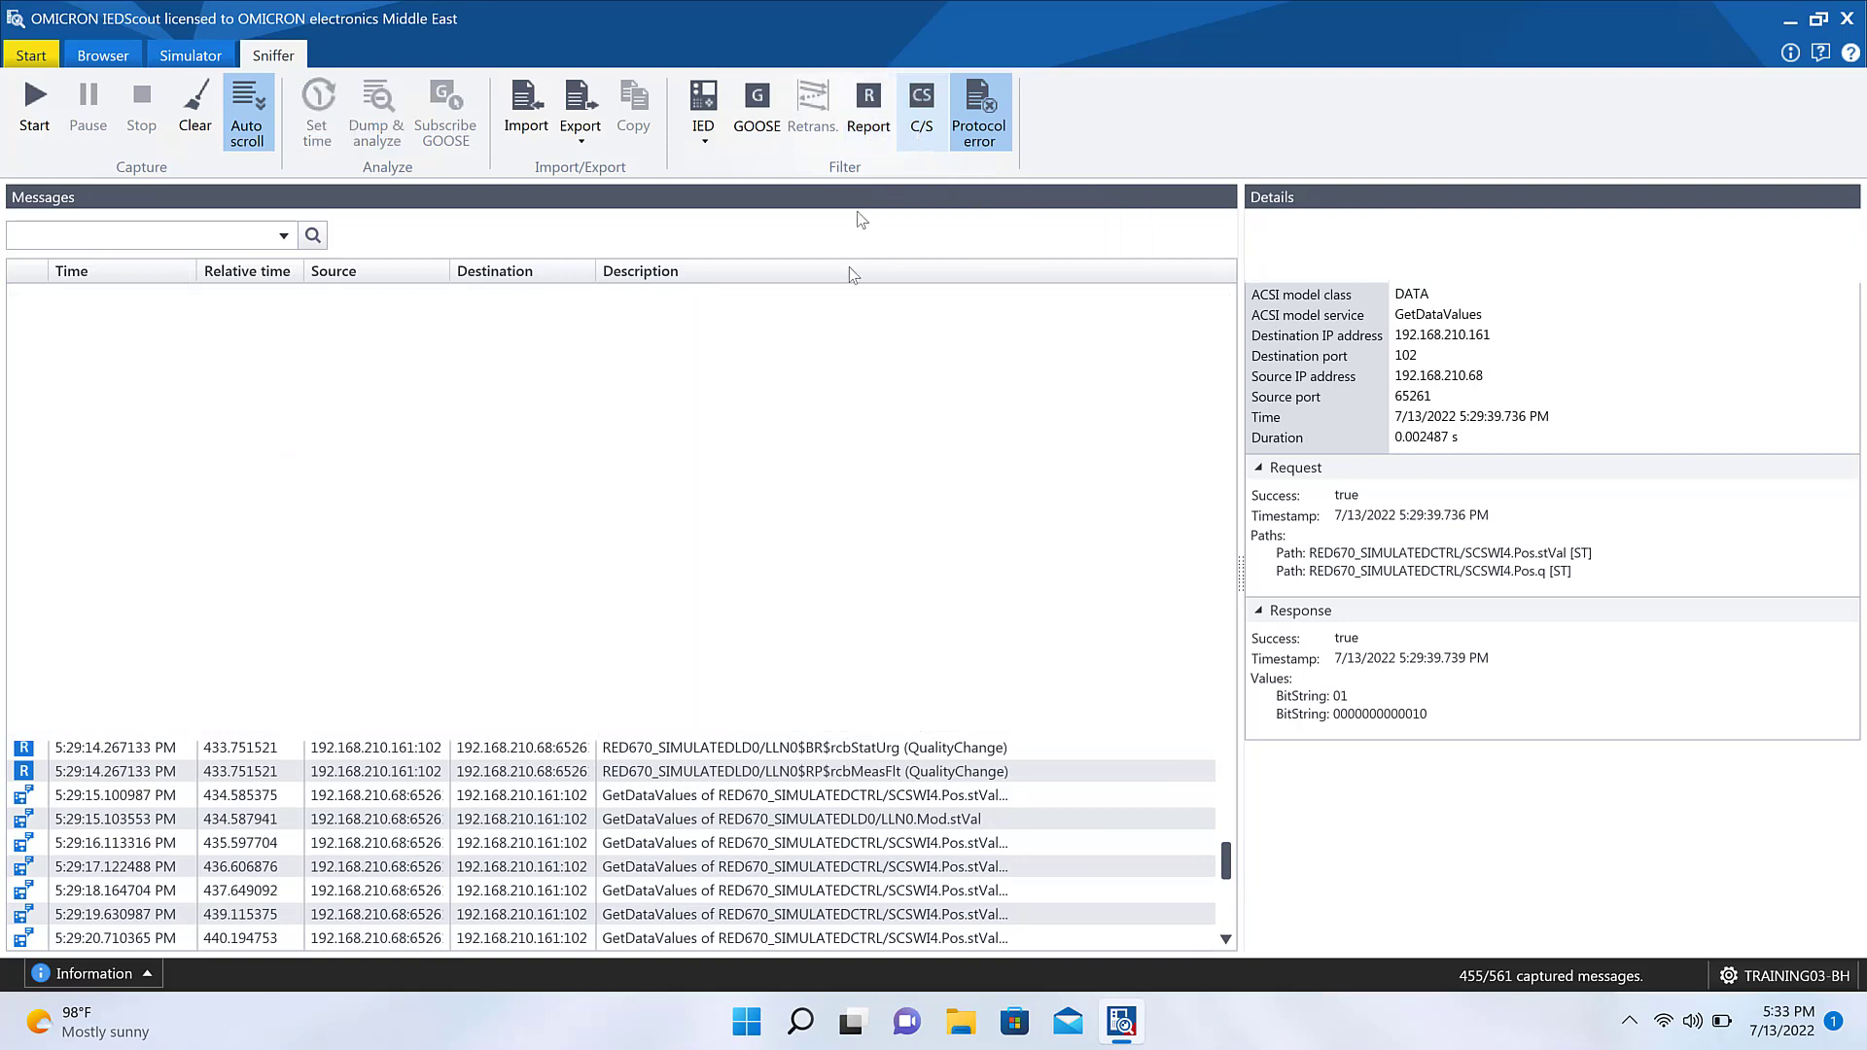
# Step: Show only report messages in the sniffer list and inspect their details from the rcbMeasFlt general interrogation to the first QualityChange report
pyautogui.click(860, 124)
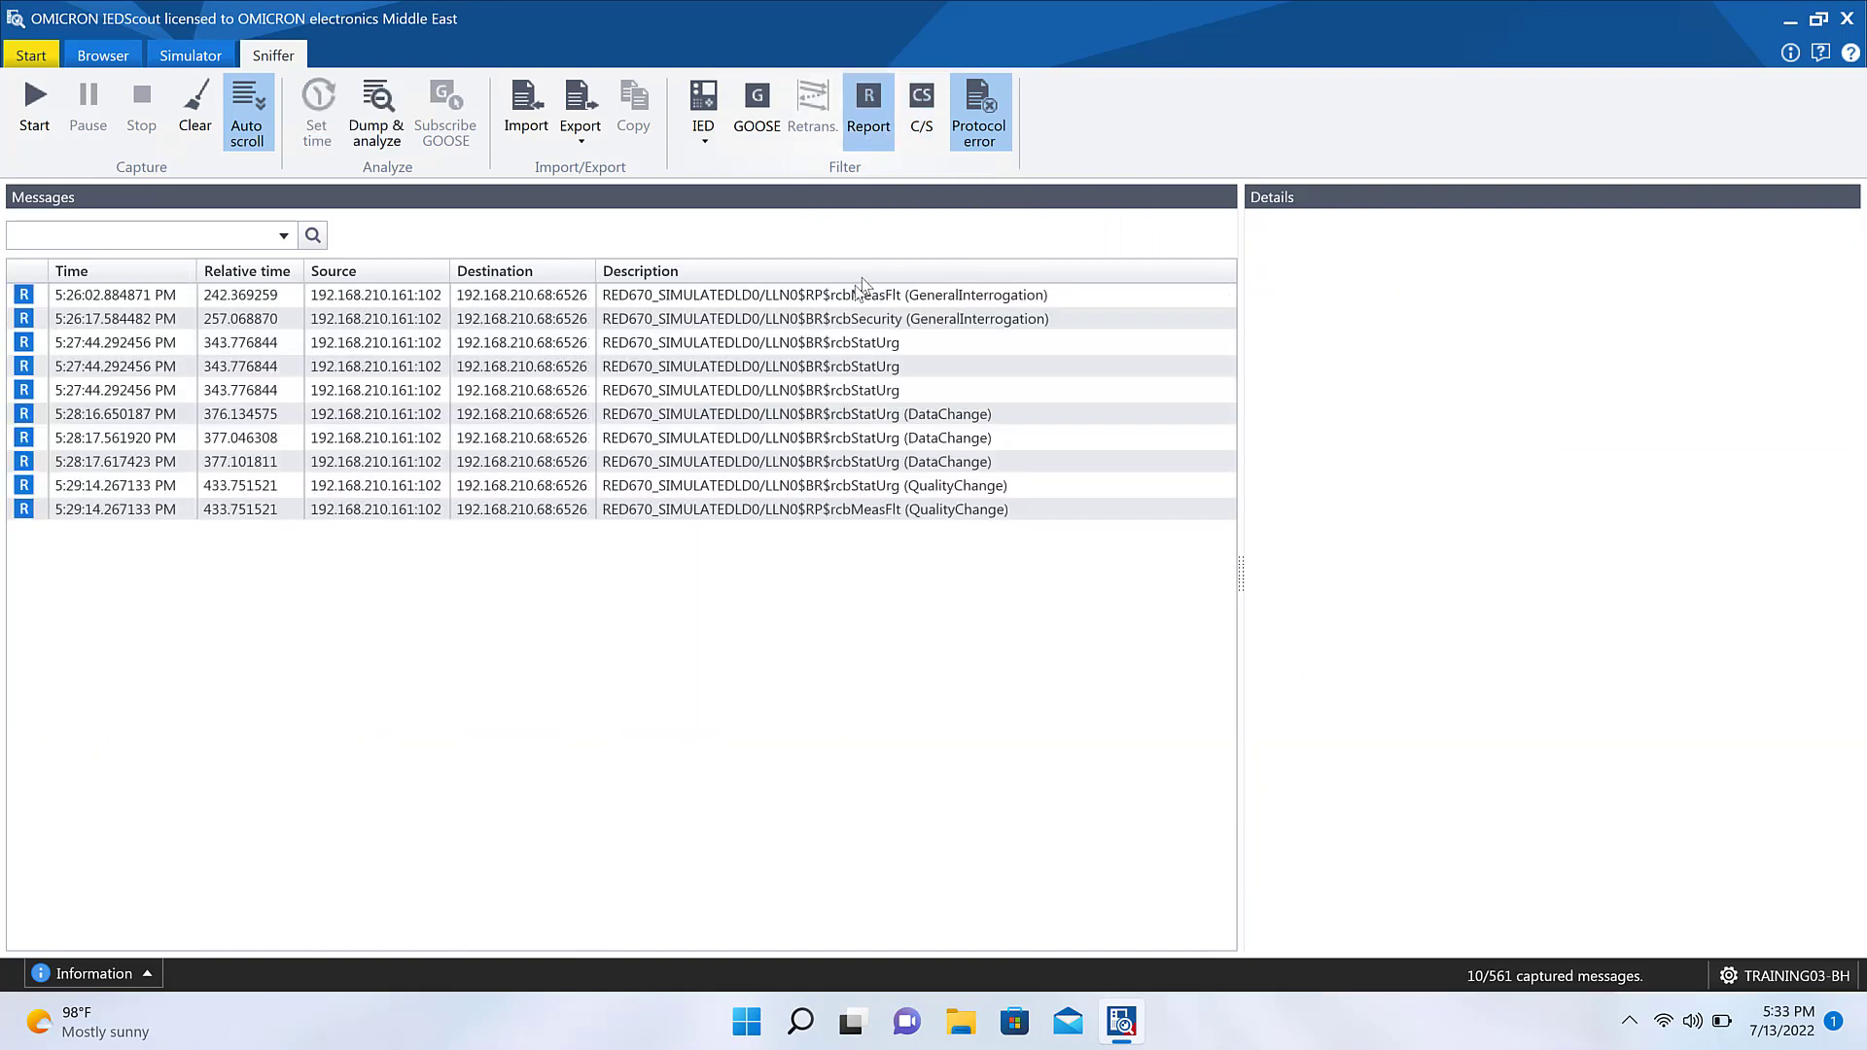
pyautogui.click(906, 296)
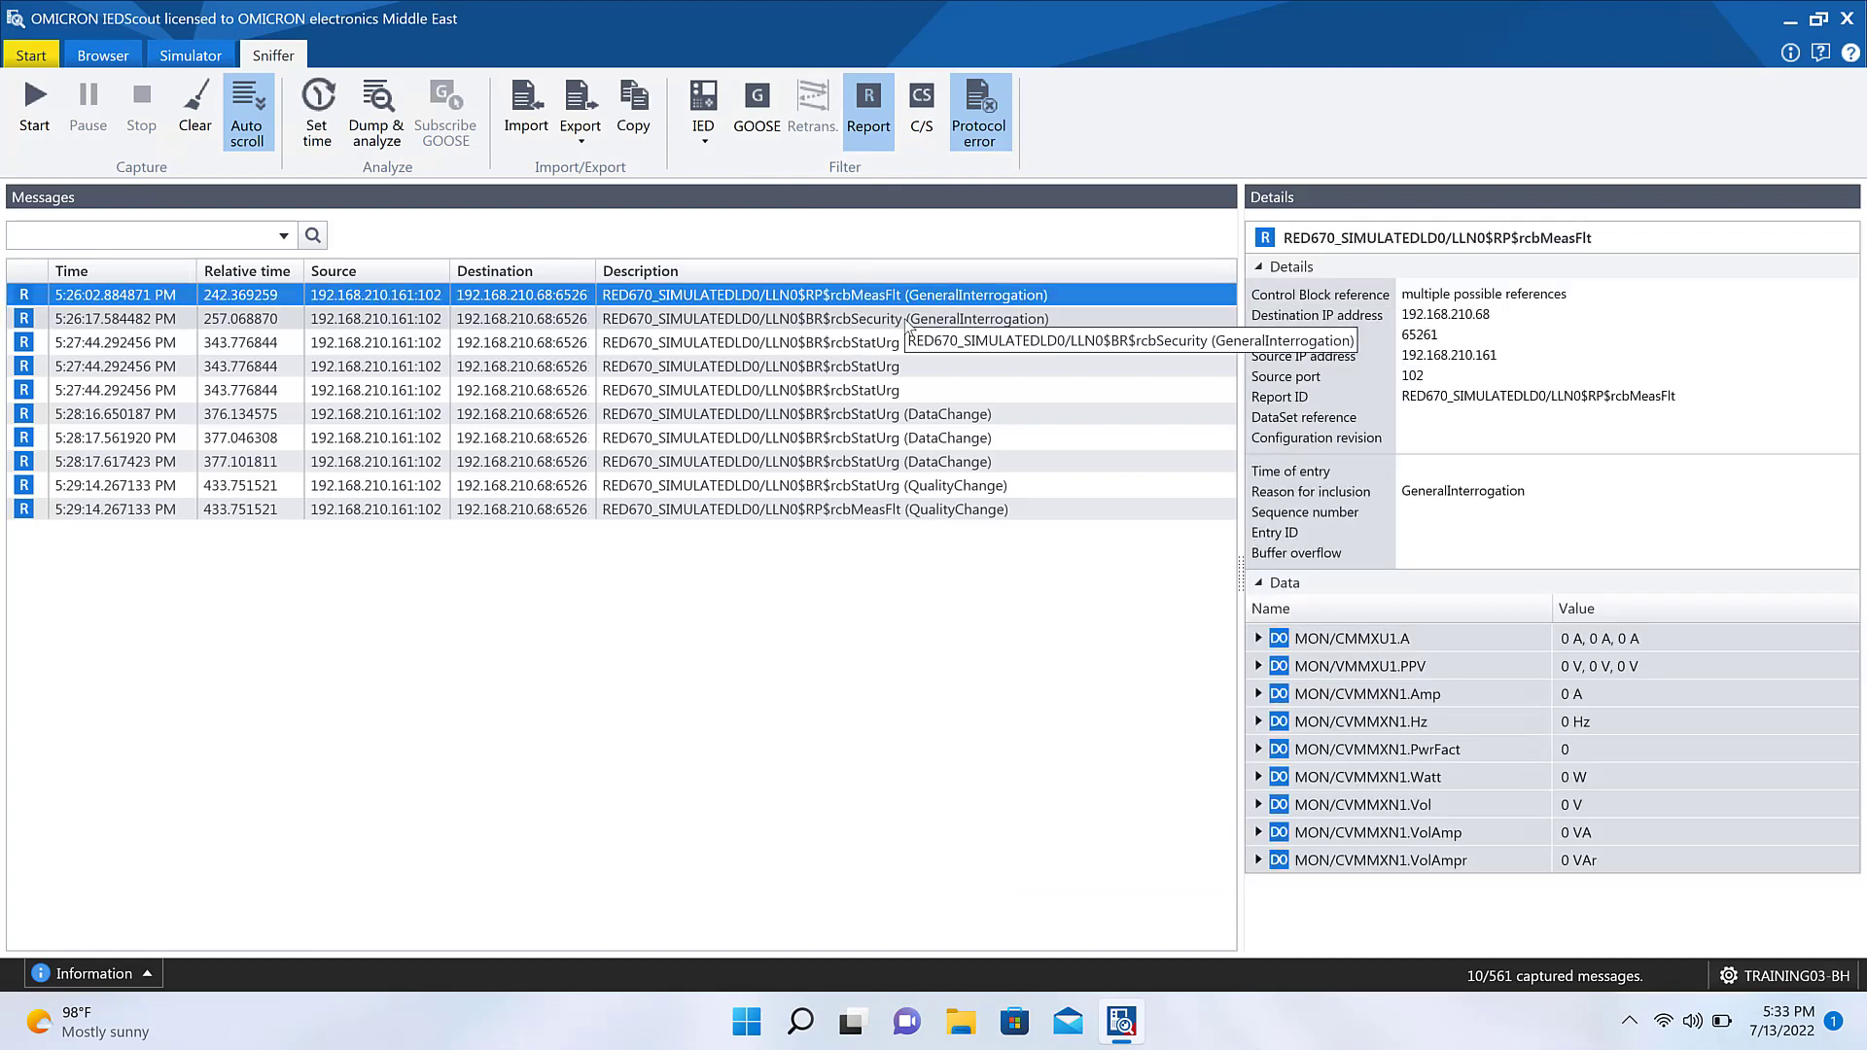
pyautogui.click(919, 319)
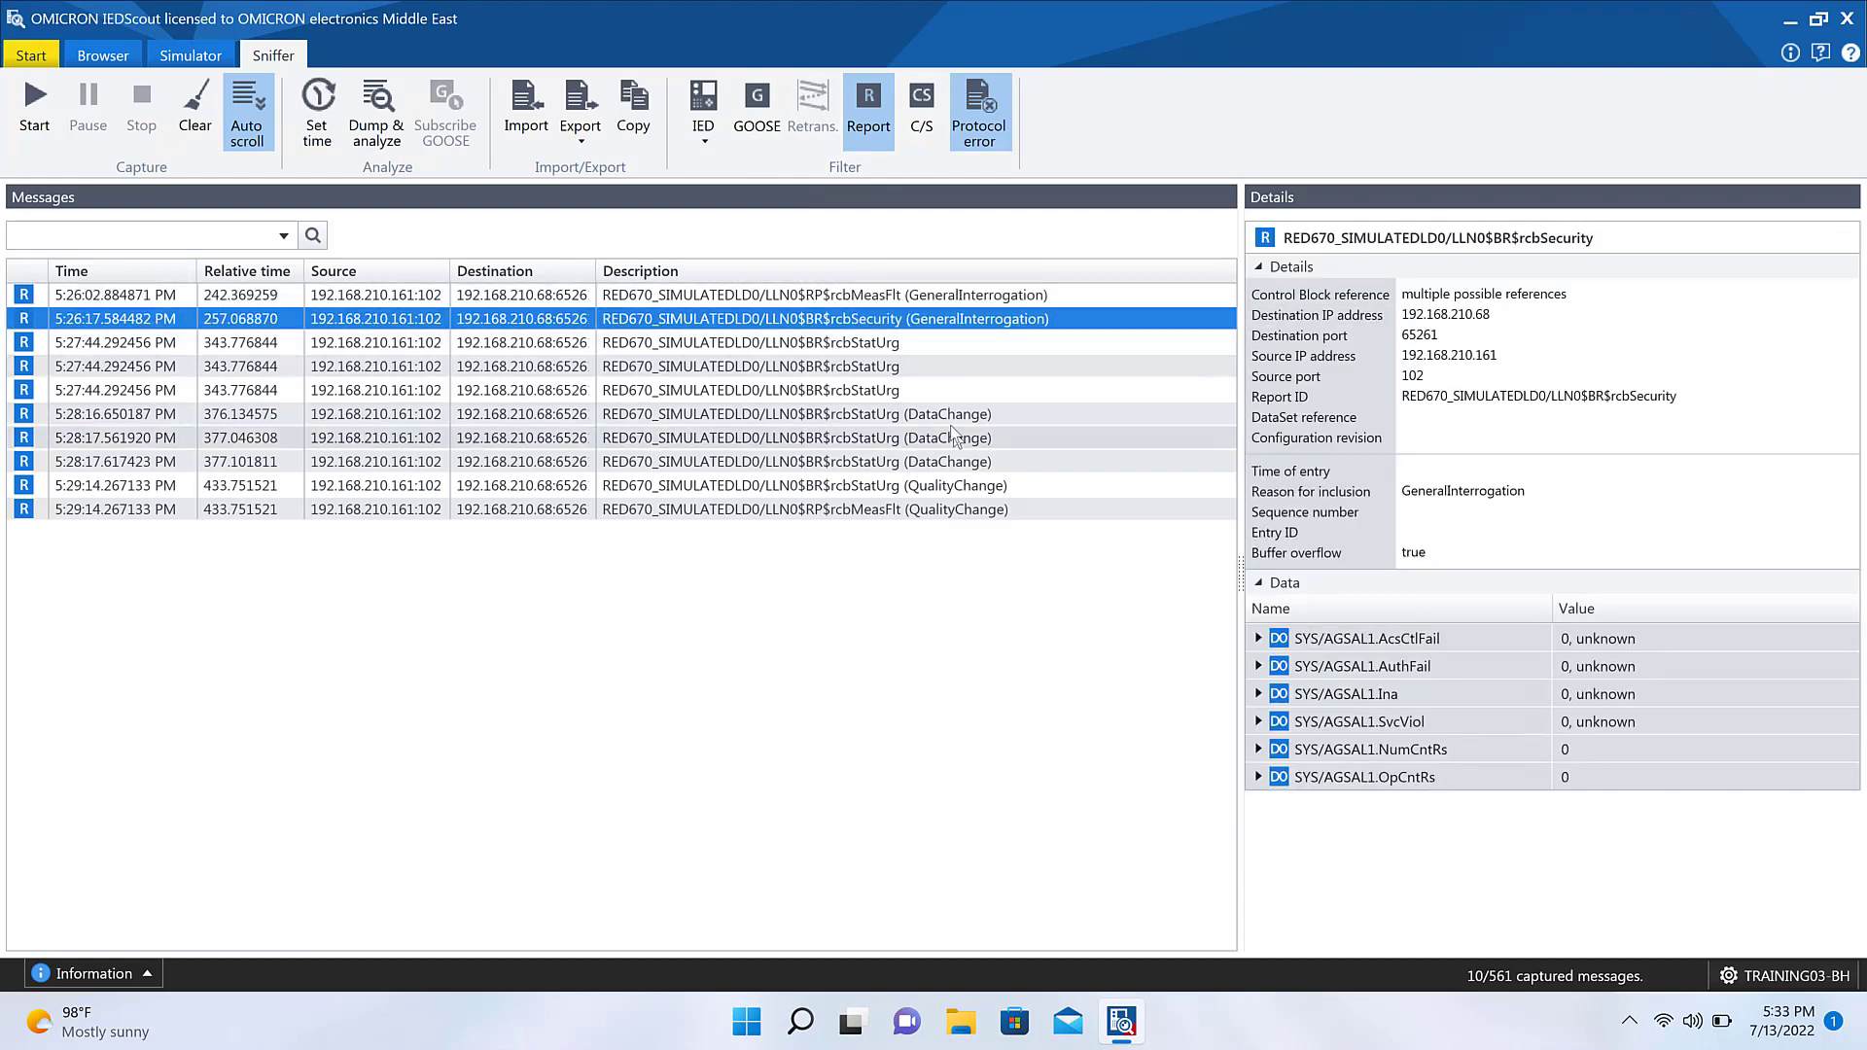
pyautogui.press('Down')
pyautogui.press('Down')
pyautogui.press('Down')
pyautogui.press('Down')
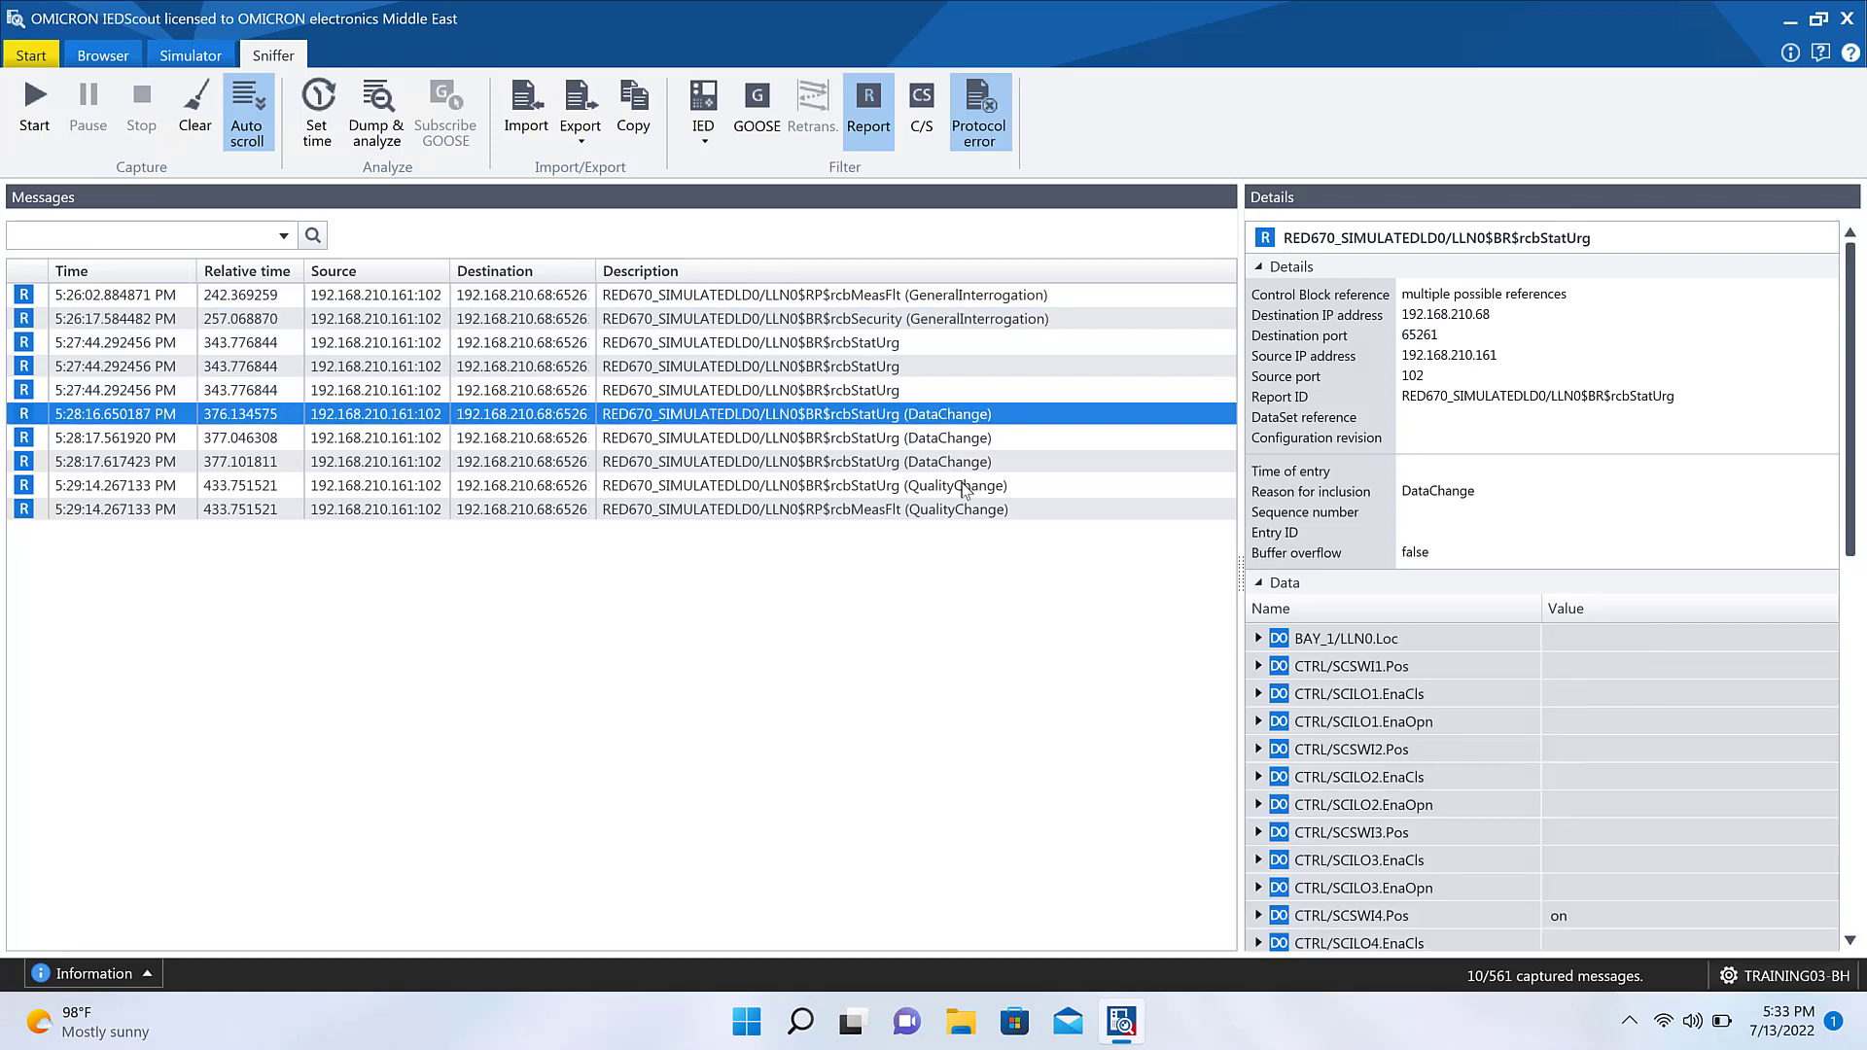
pyautogui.press('Down')
pyautogui.press('Down')
pyautogui.press('Down')
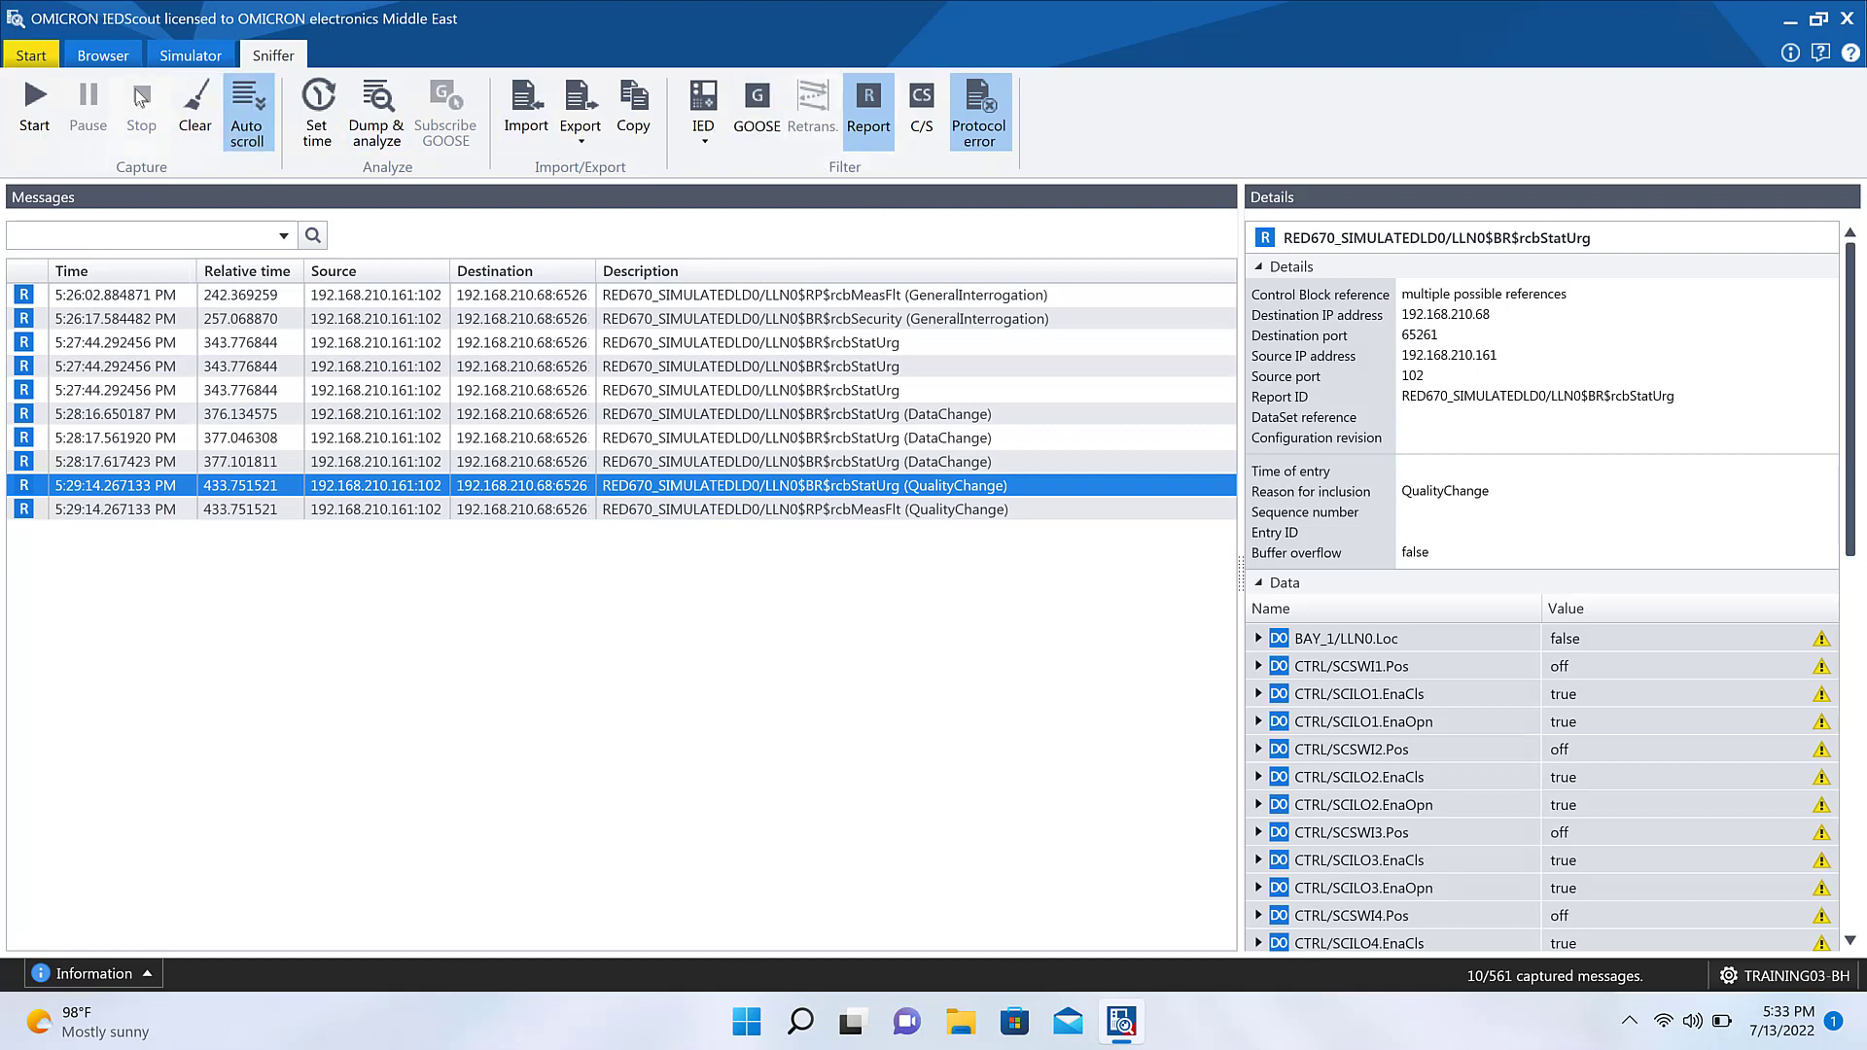
# Step: Close IEDScout on the remote computer and disconnect the remote desktop session
pyautogui.click(238, 109)
pyautogui.click(1850, 21)
pyautogui.moveTo(1106, 11)
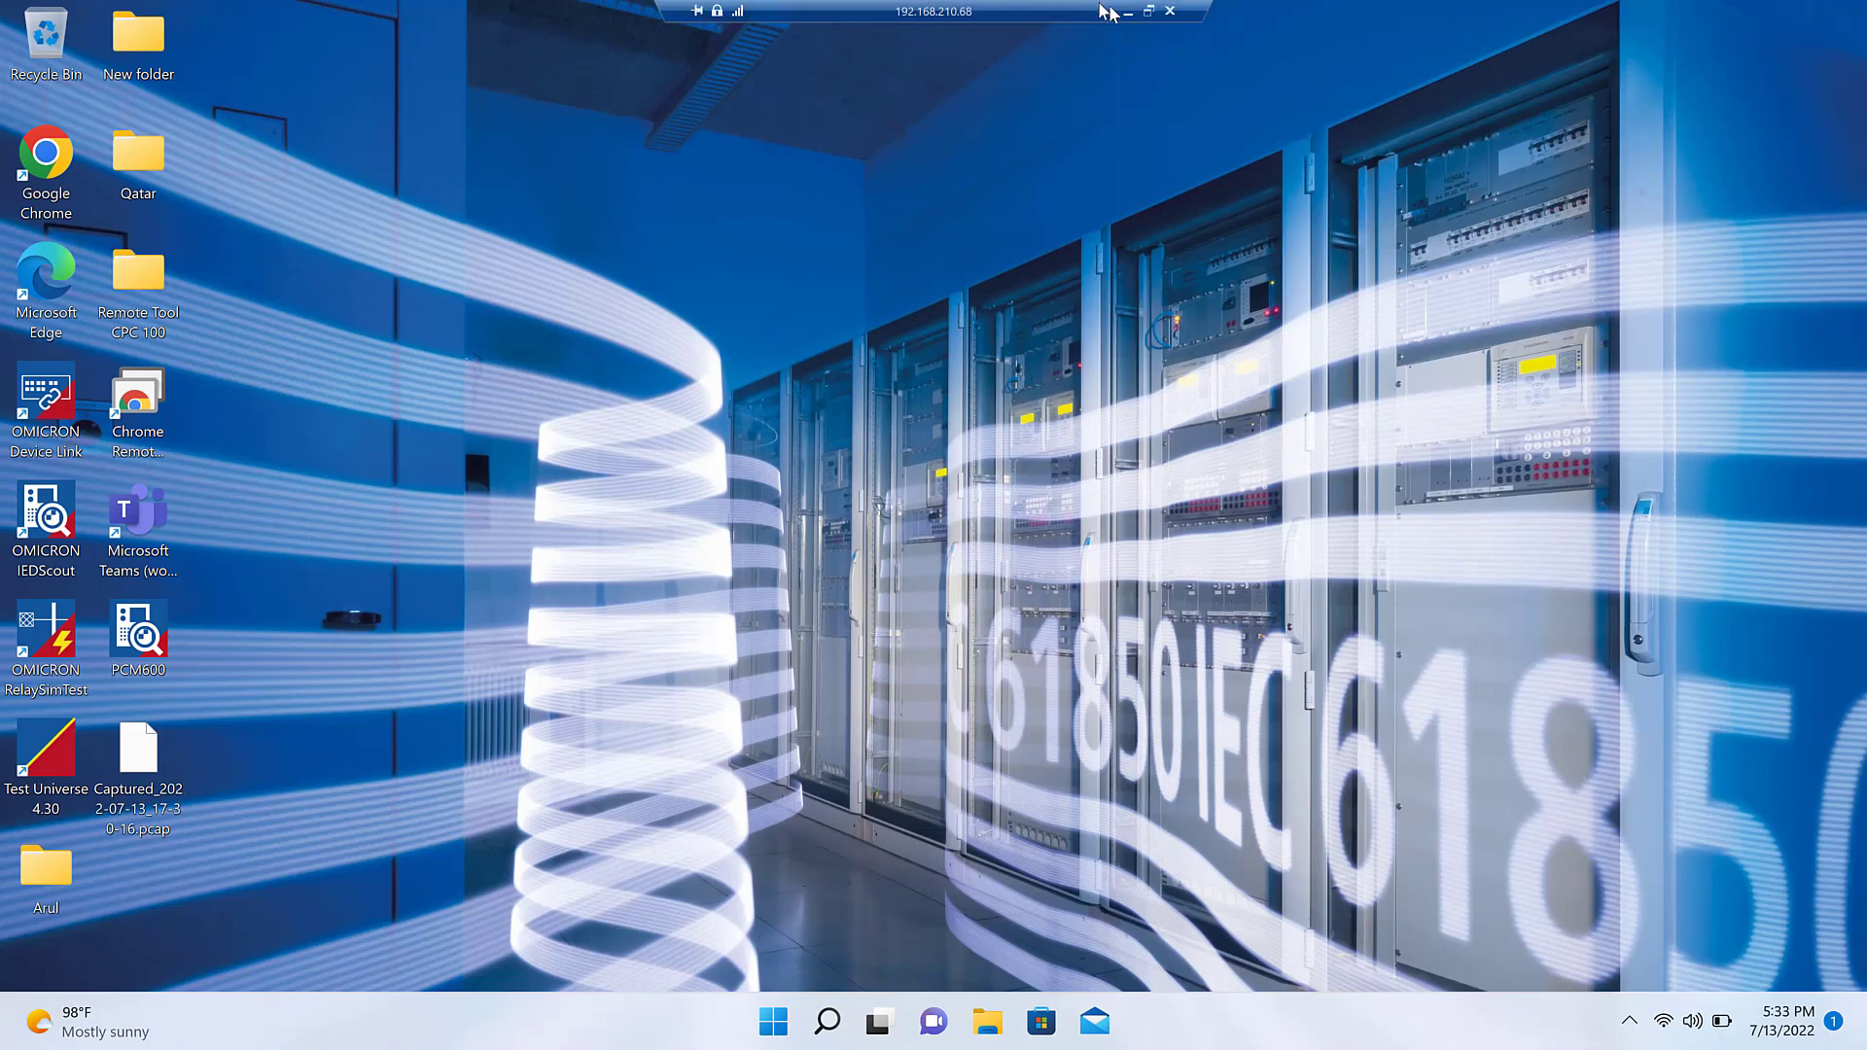
pyautogui.click(1169, 12)
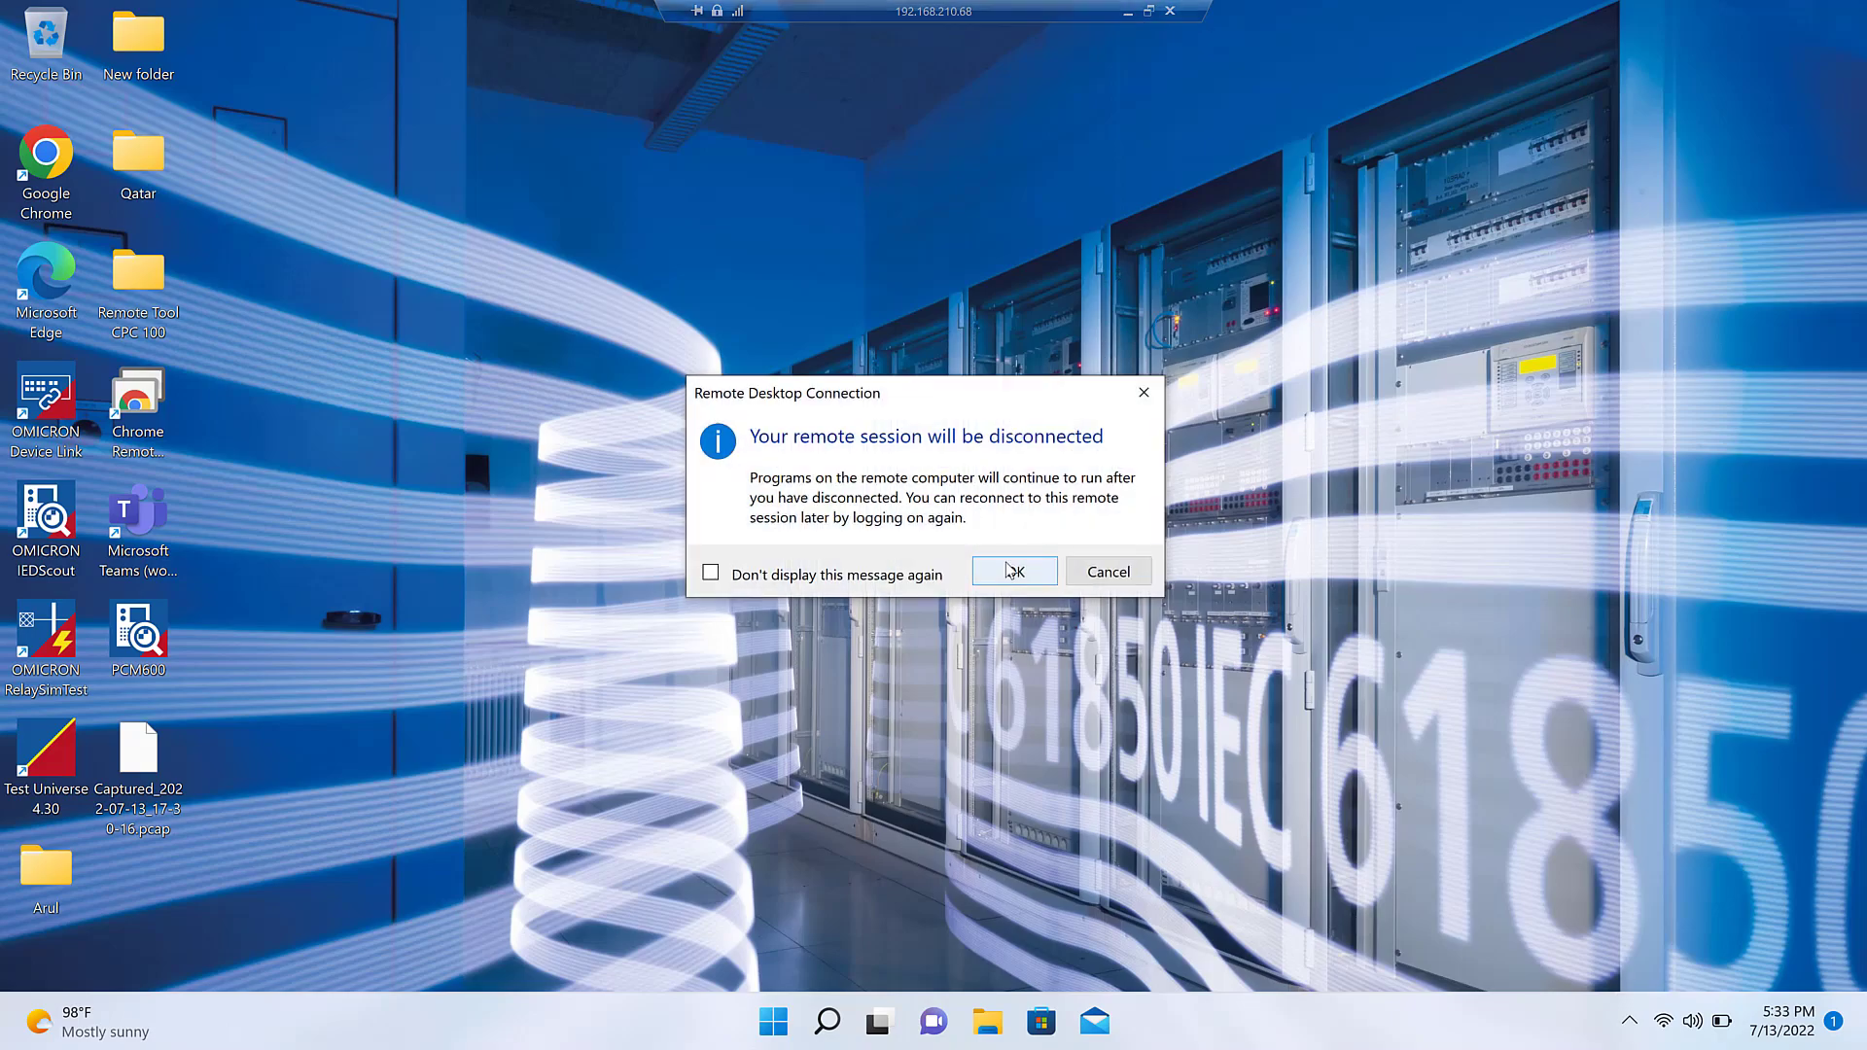
pyautogui.click(1007, 570)
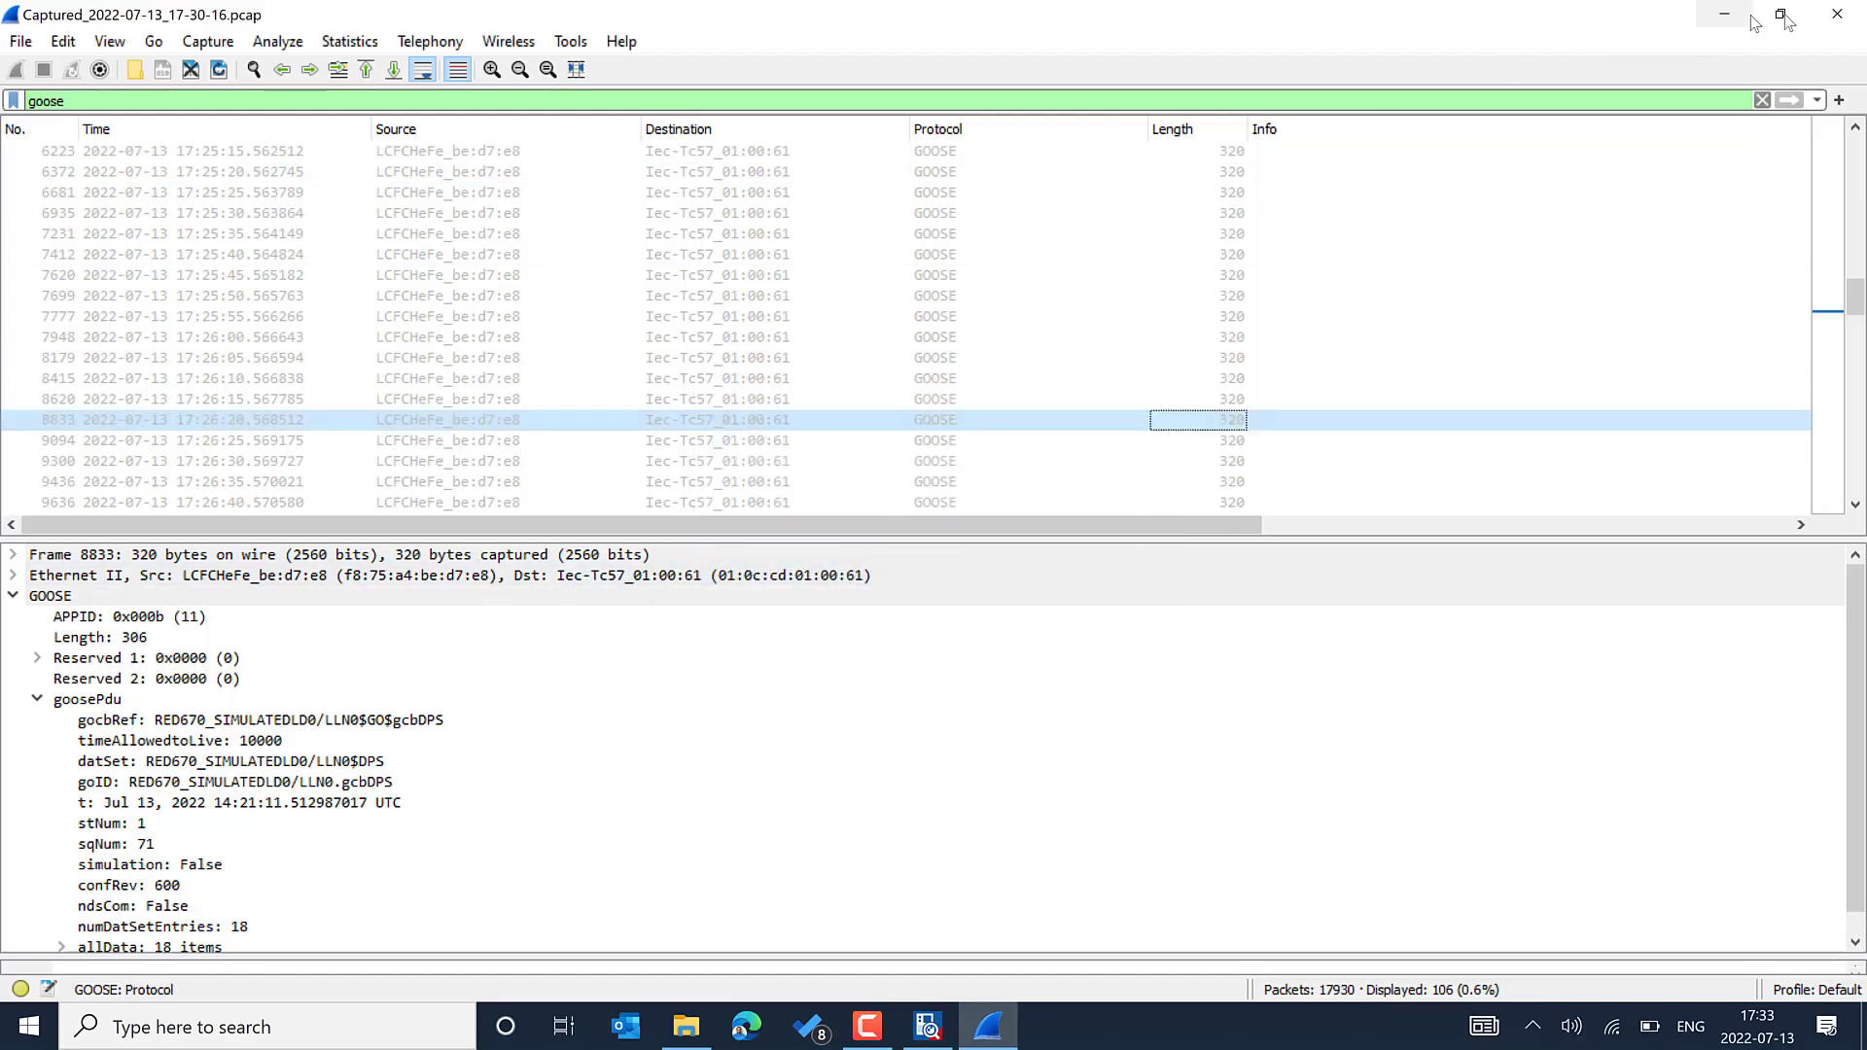
# Step: Close the Wireshark capture and minimise the IEDScout folder window
pyautogui.click(1824, 22)
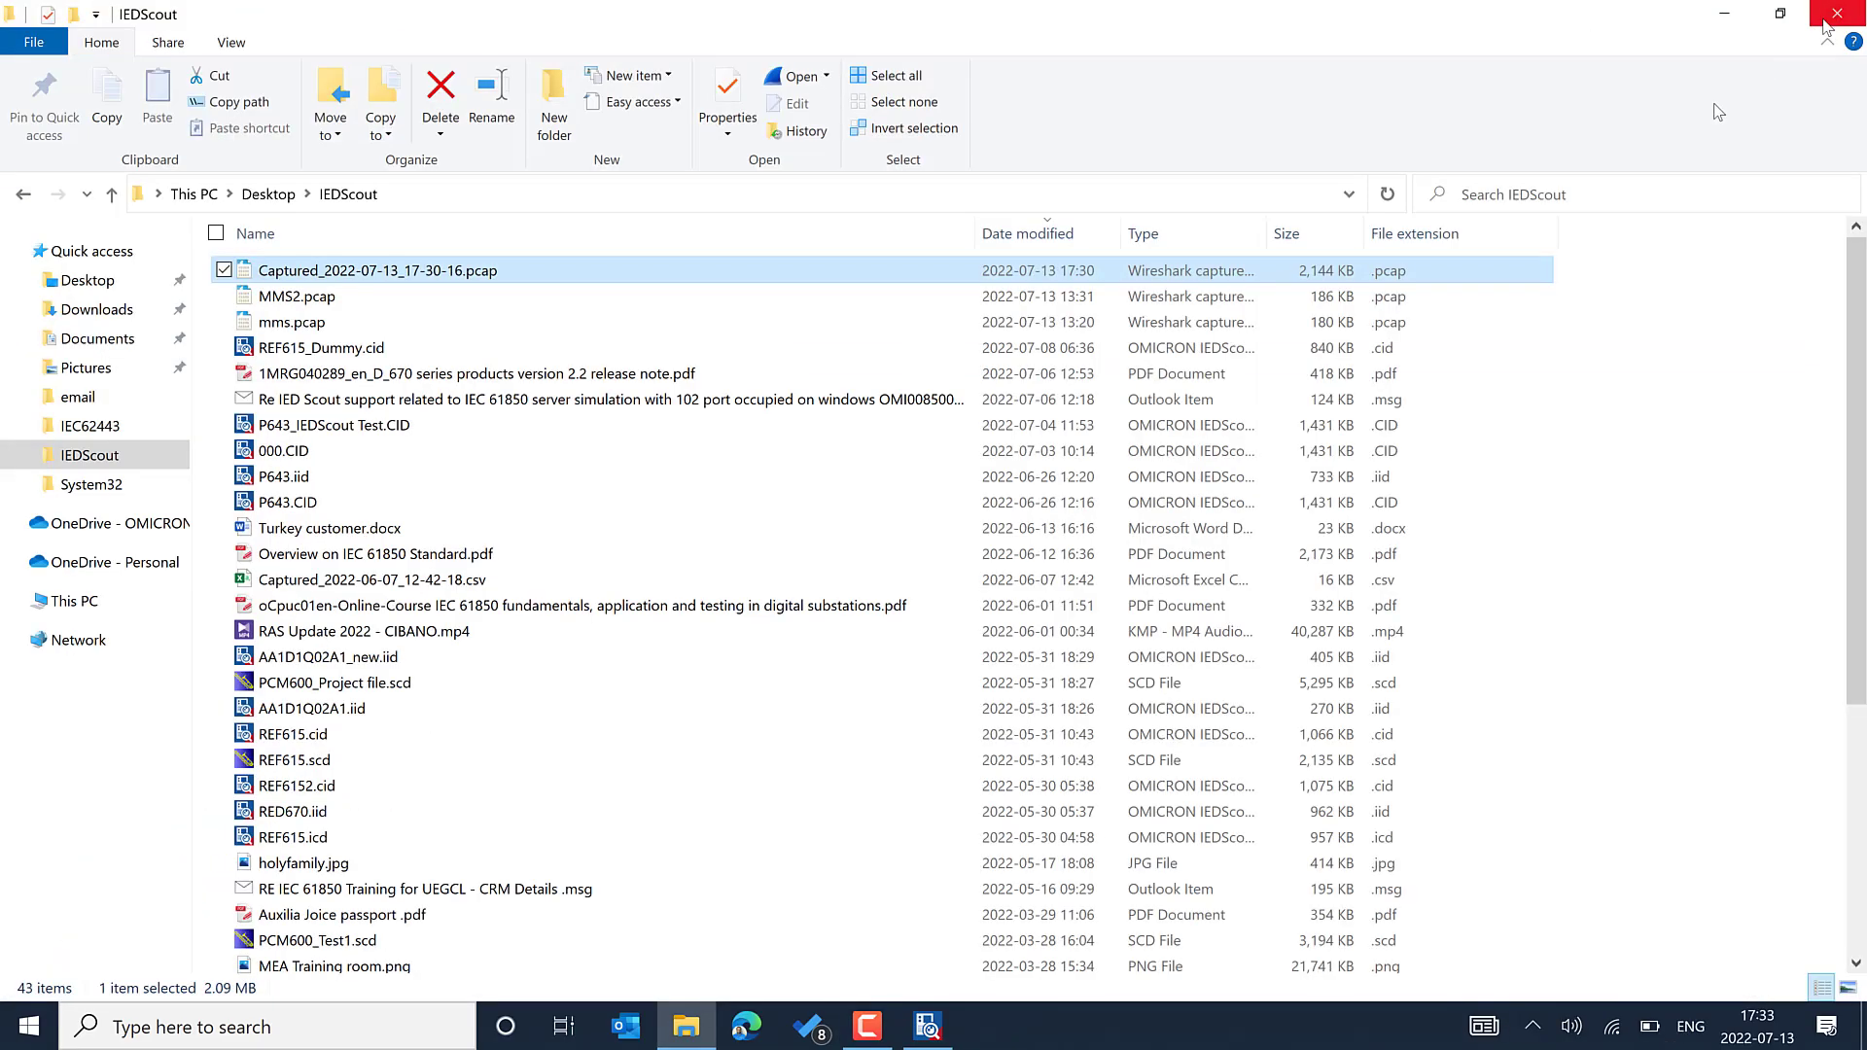
pyautogui.click(1723, 14)
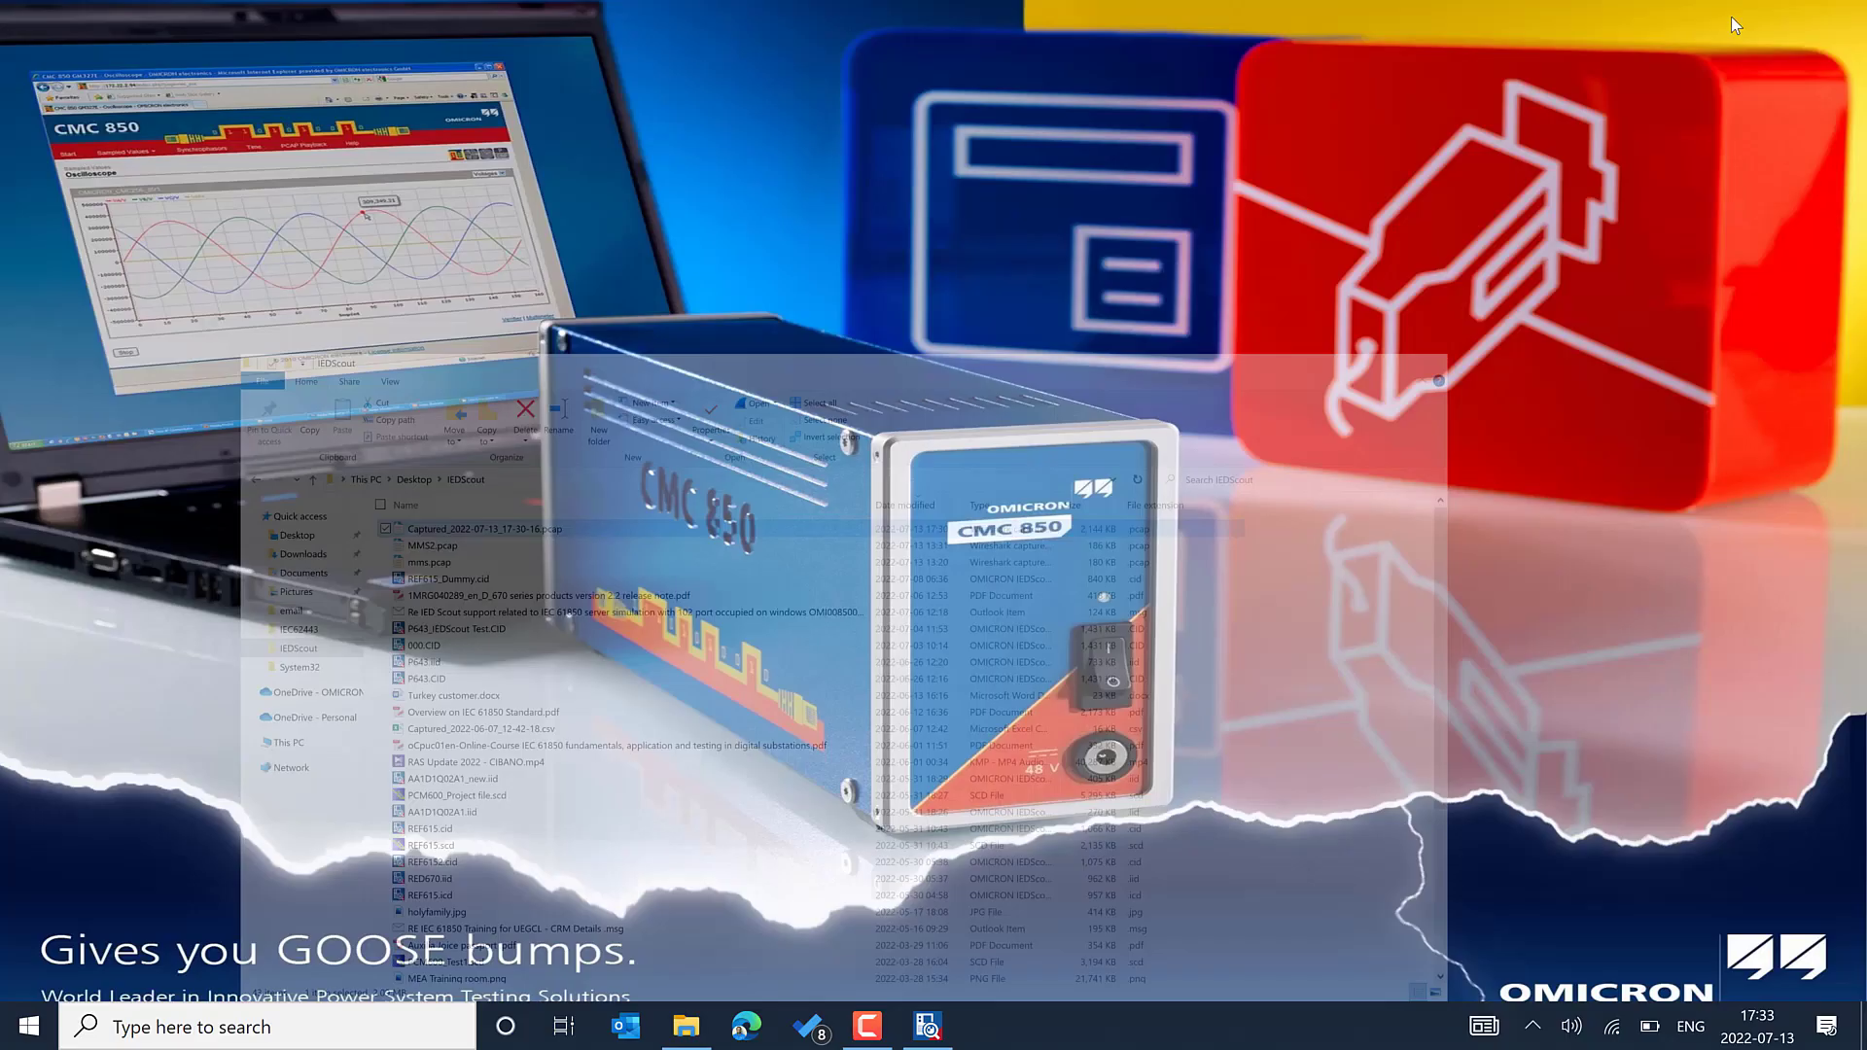
# Step: Switch to the local IEDScout, stop and close the simulated RED670_SIMULATED IED, and exit the program
pyautogui.click(927, 1016)
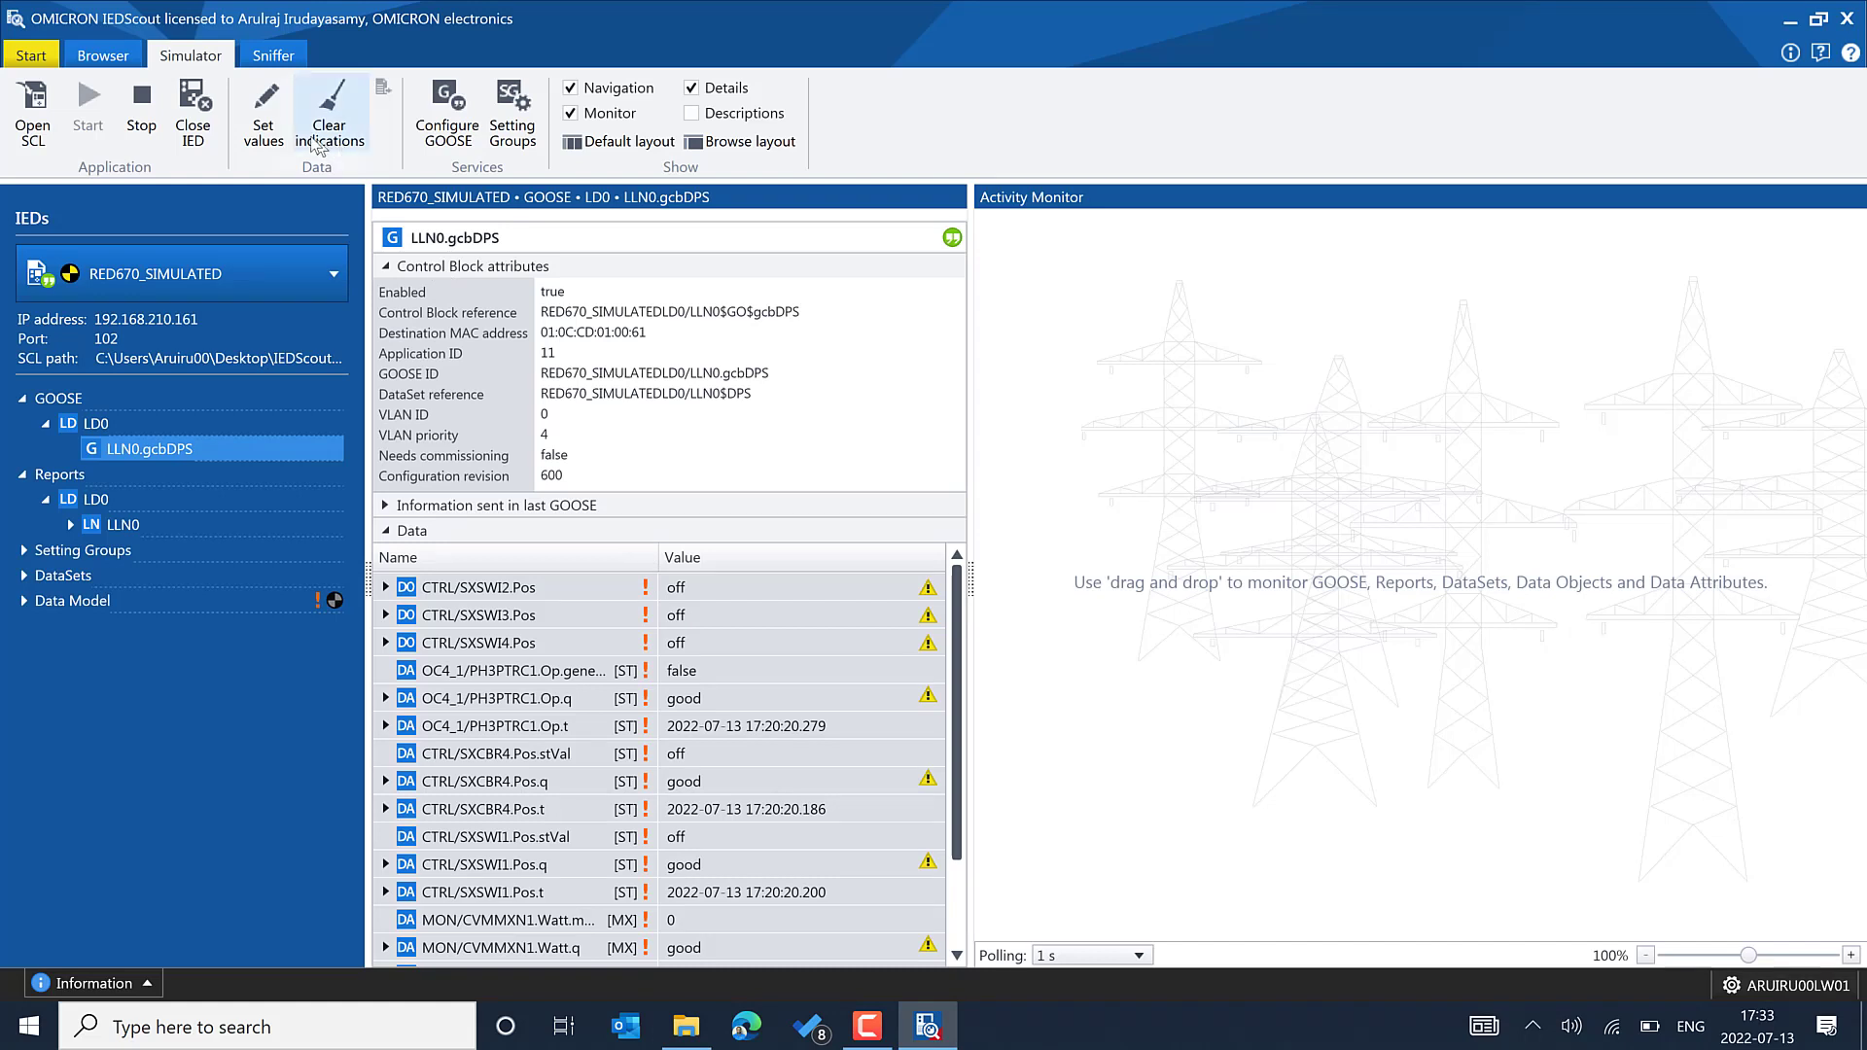
pyautogui.click(149, 122)
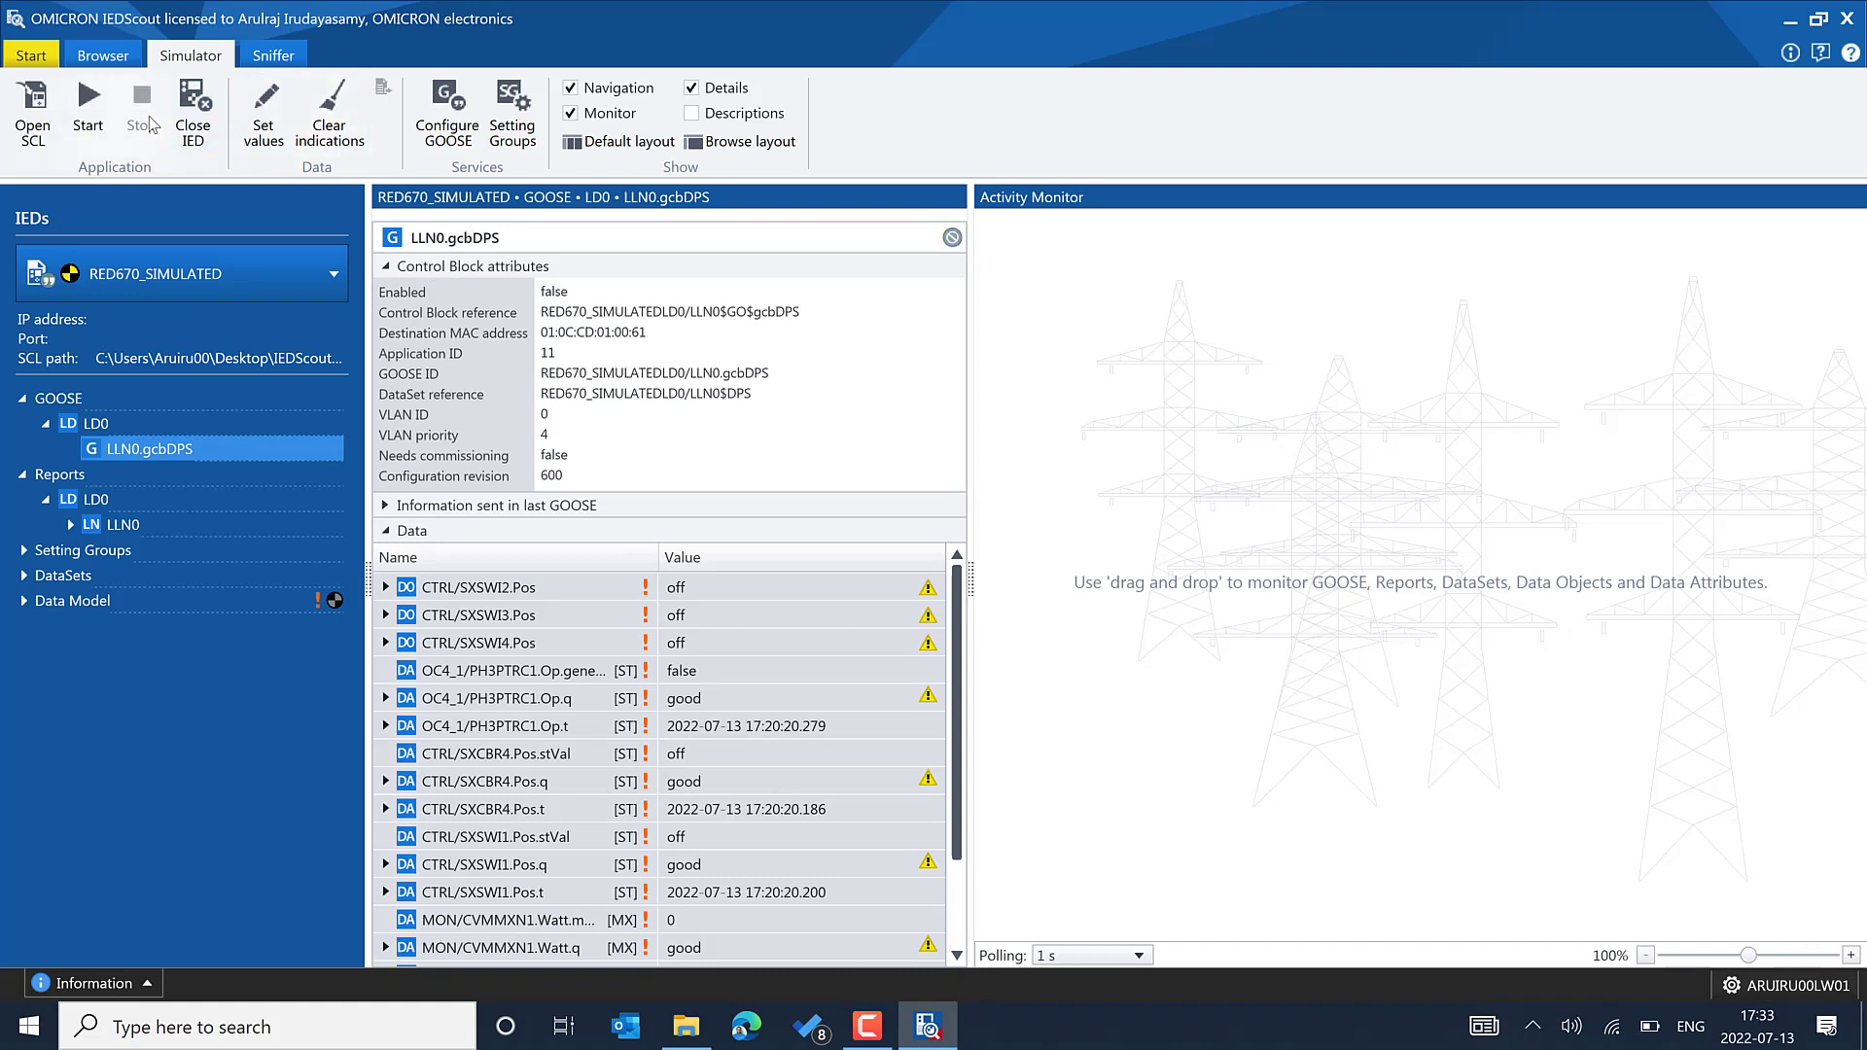
pyautogui.click(200, 127)
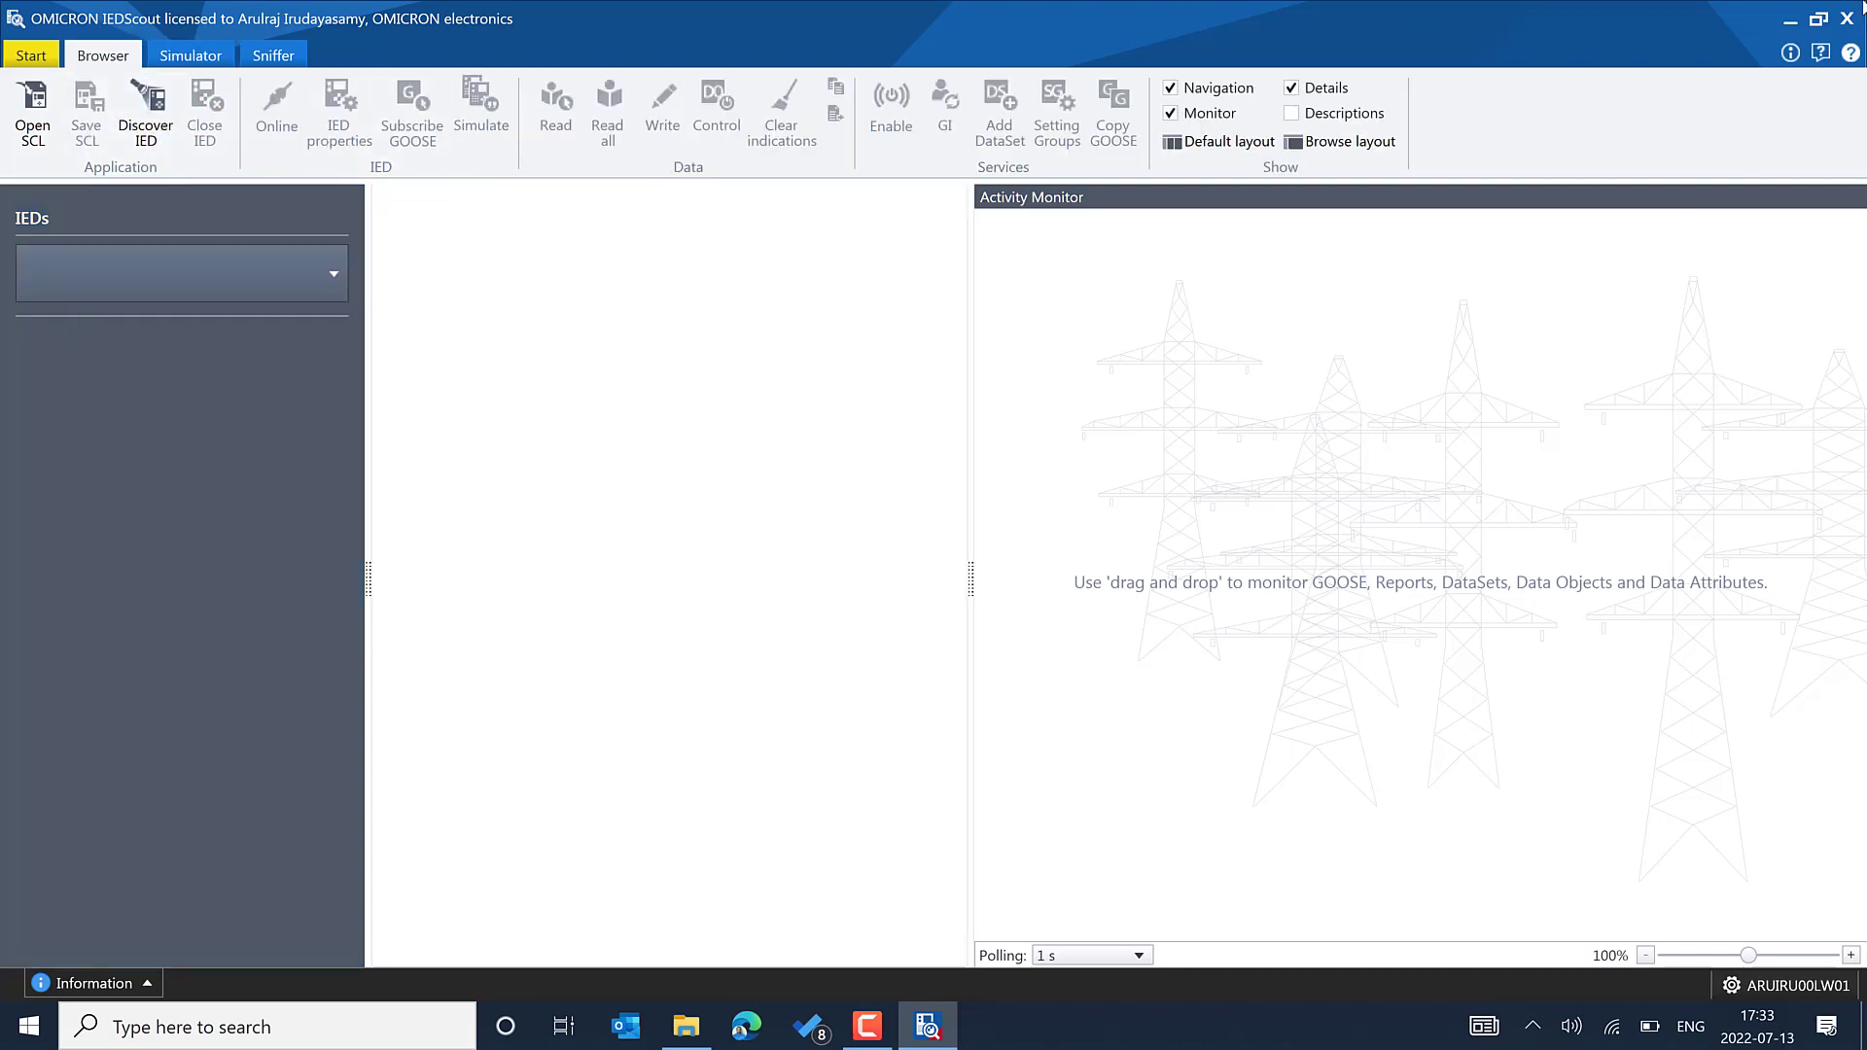
pyautogui.click(1846, 18)
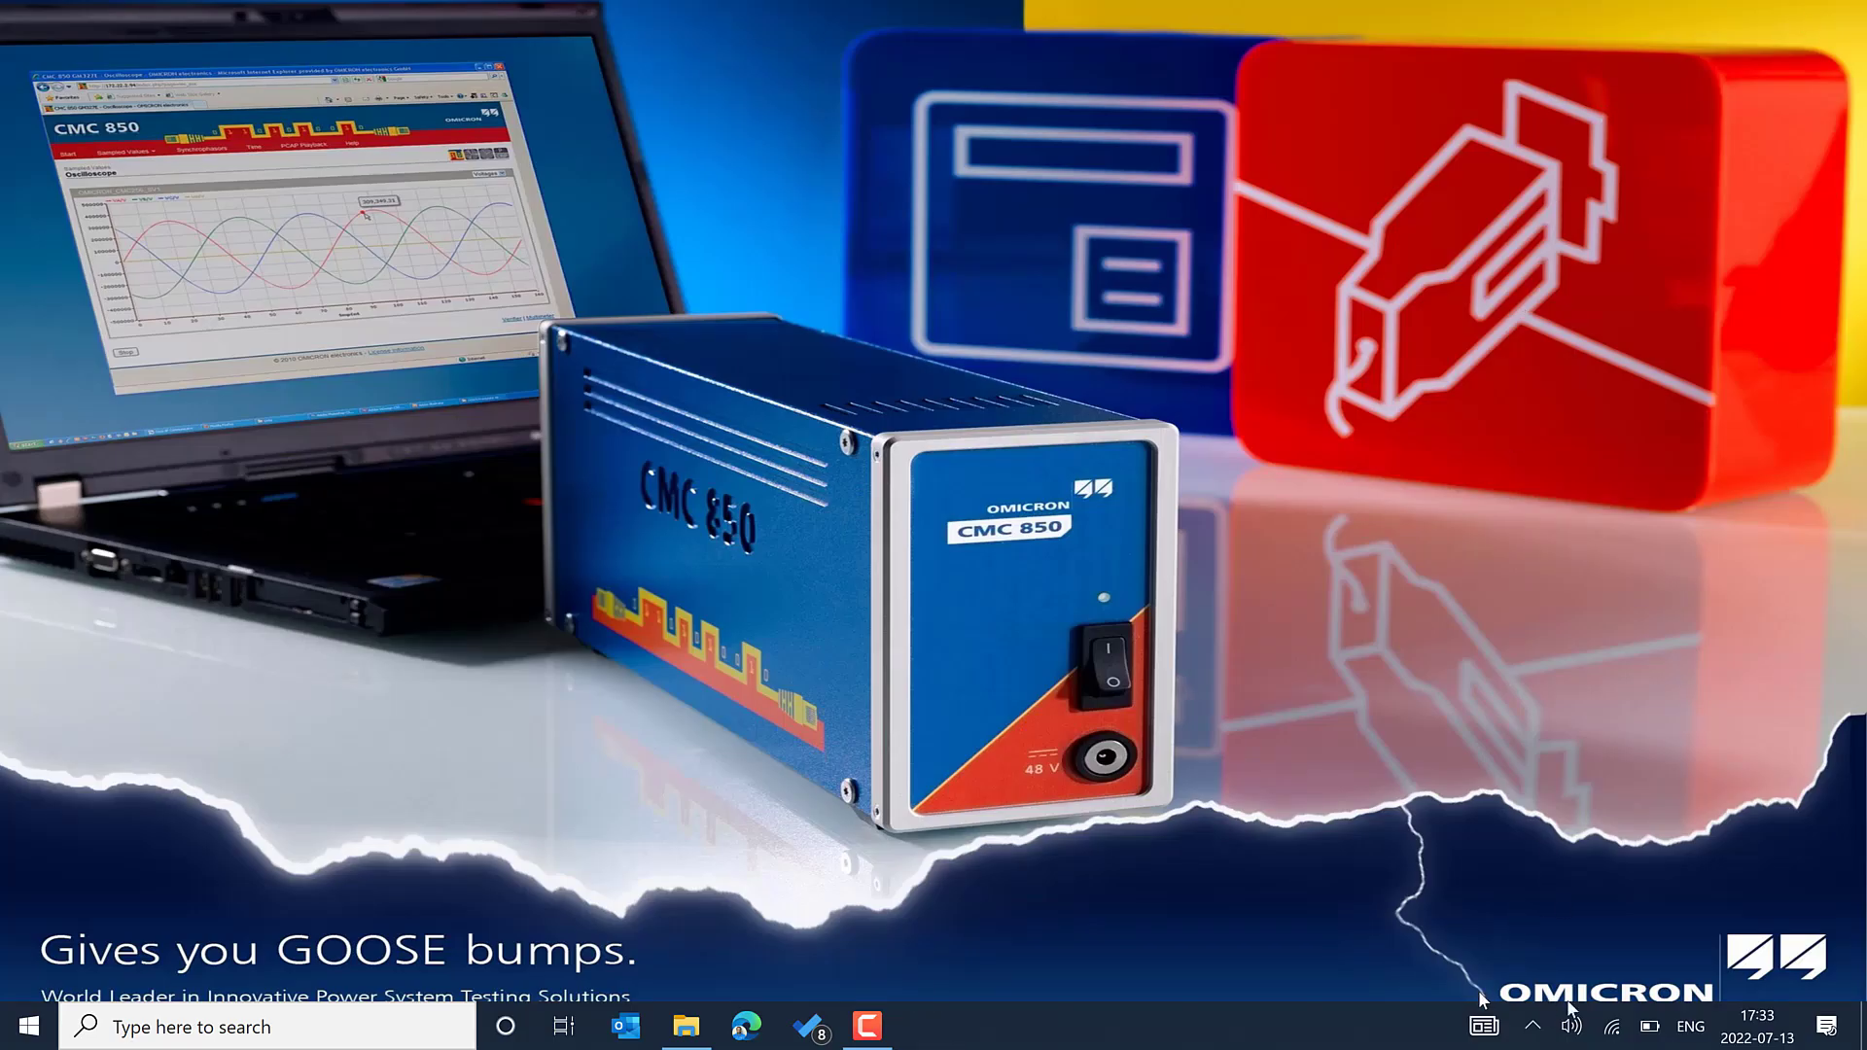
# Step: Open the Windows network settings and bring up the list of network adapters
pyautogui.rightClick(1614, 1023)
pyautogui.click(1626, 1006)
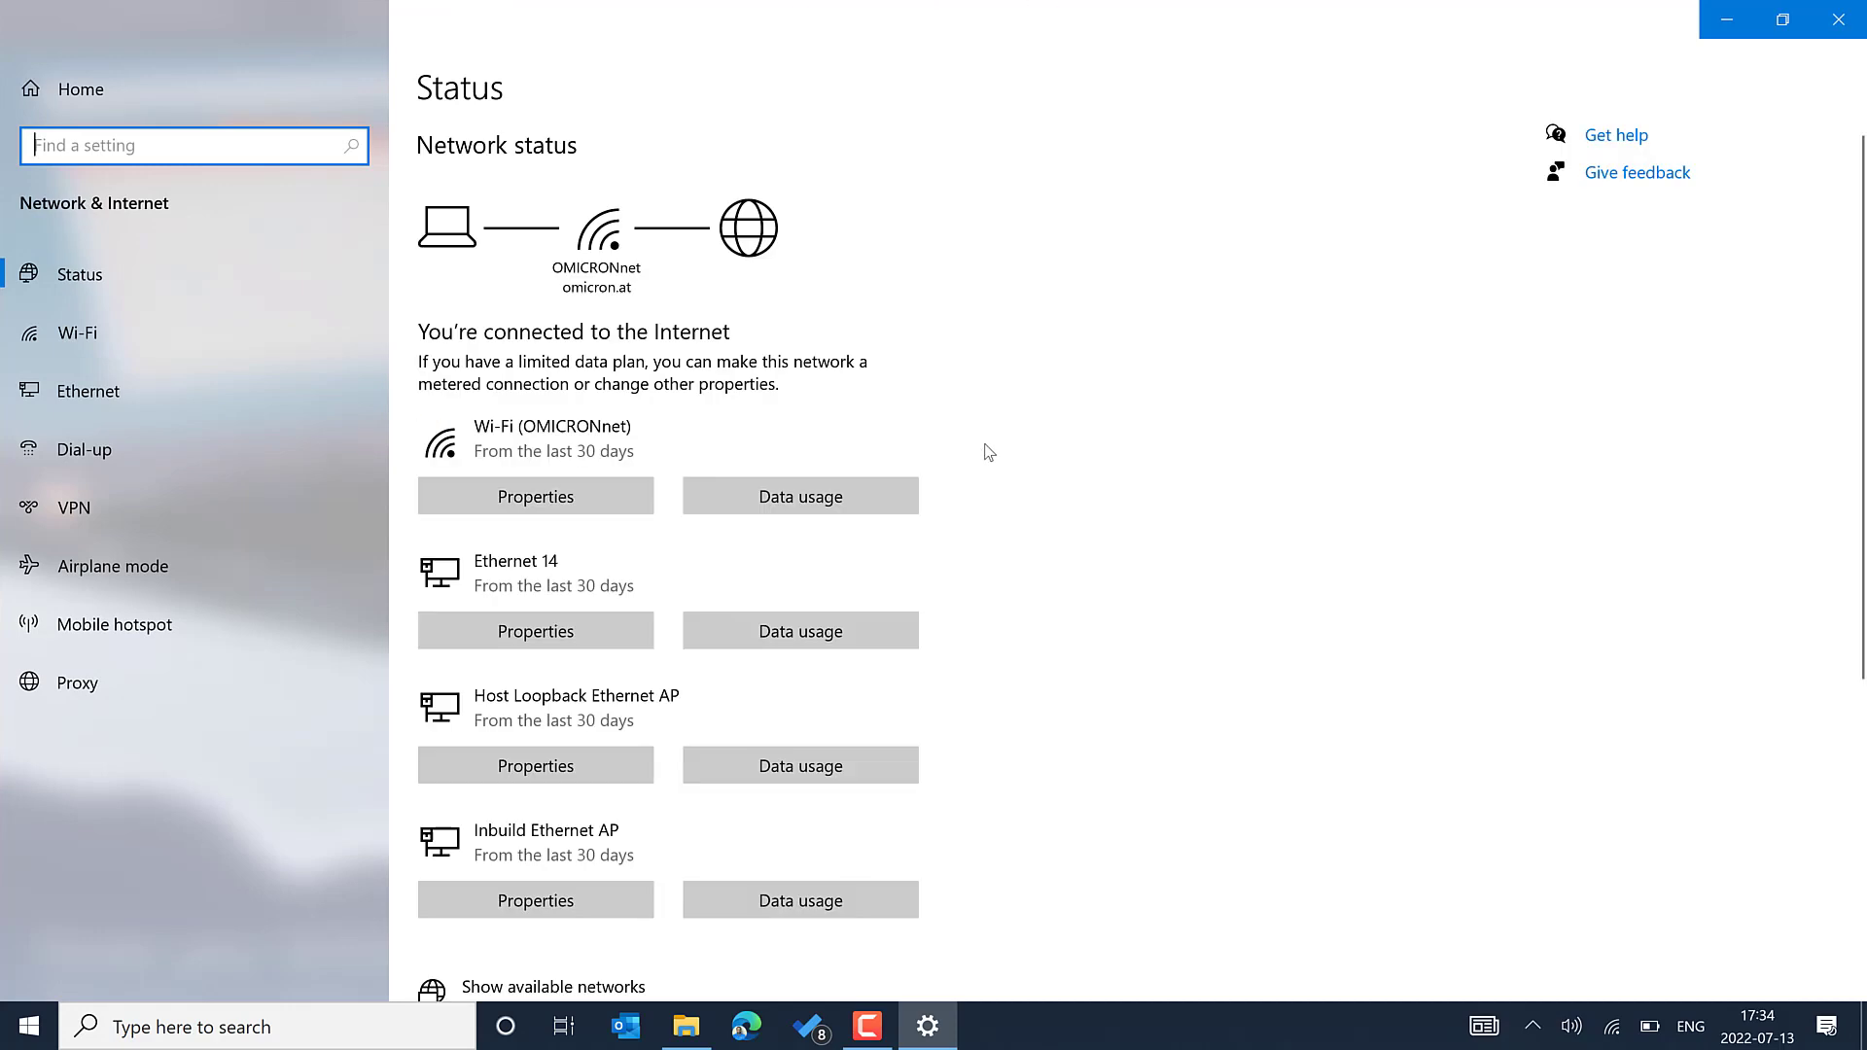
pyautogui.scroll(-5, 936, 710)
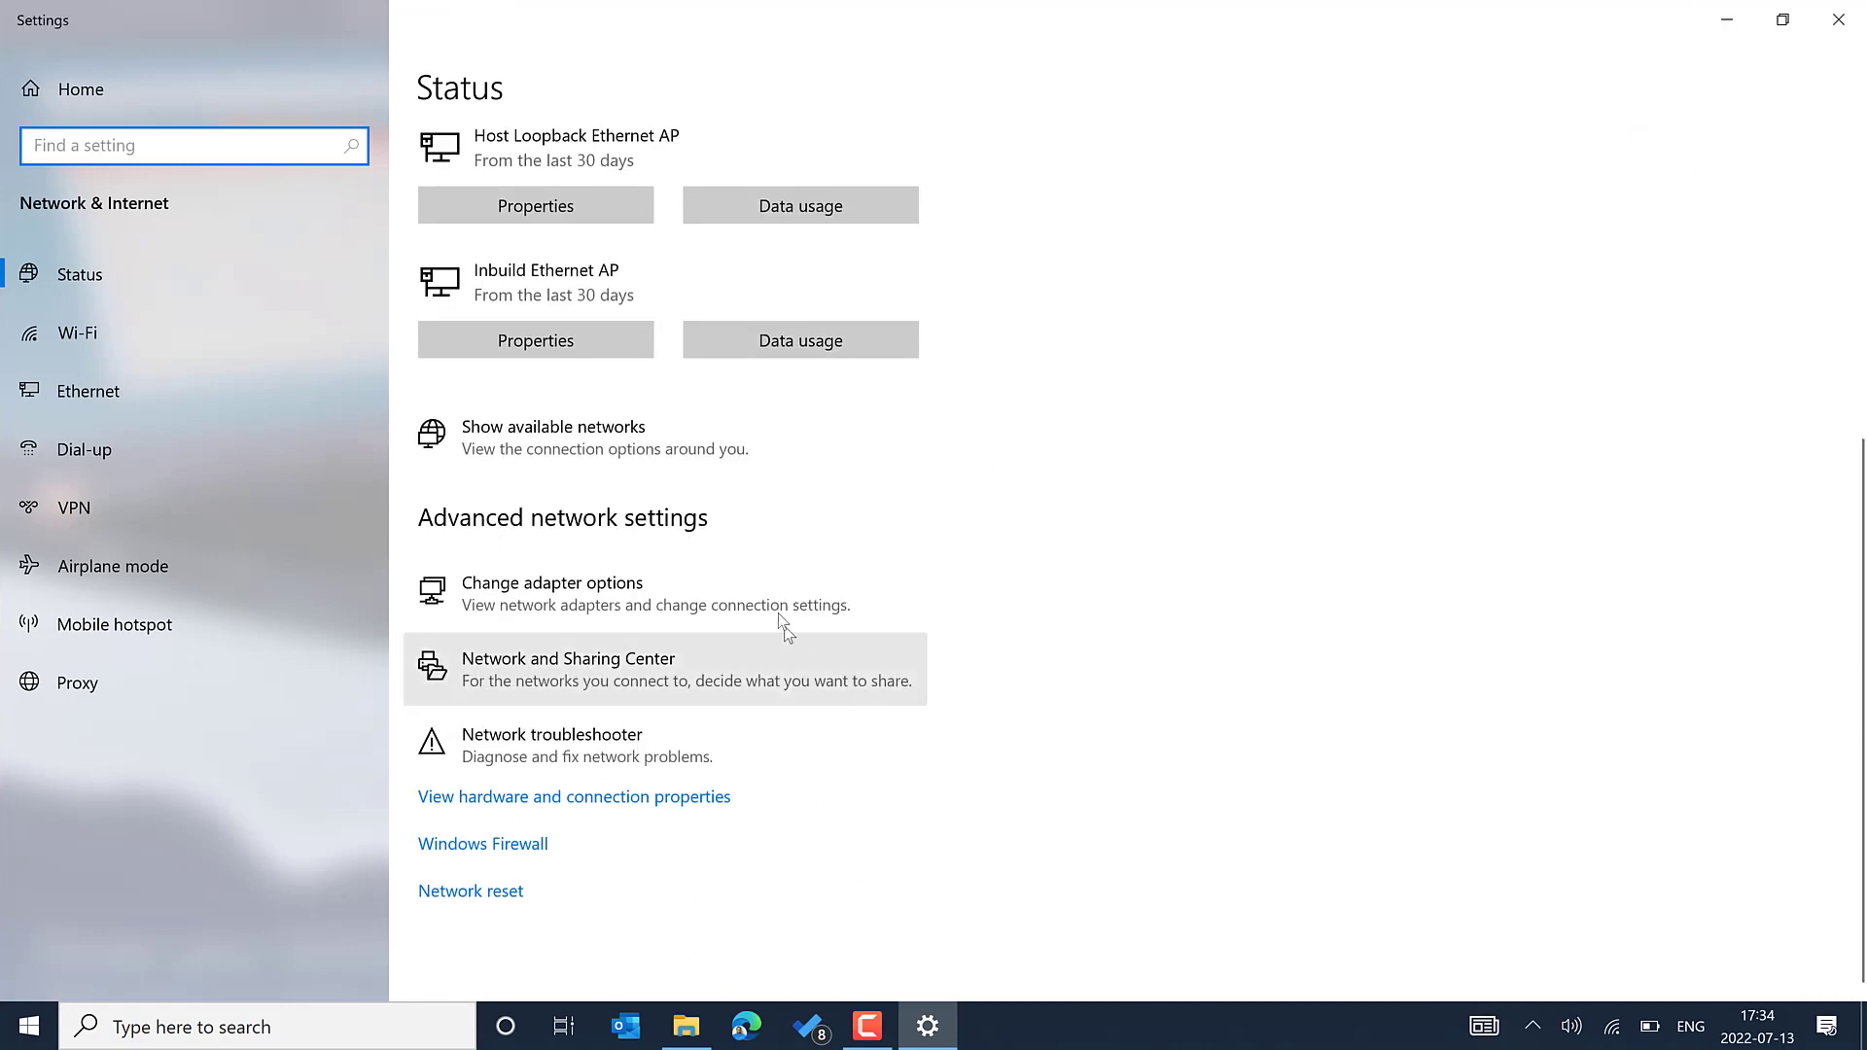
pyautogui.click(721, 593)
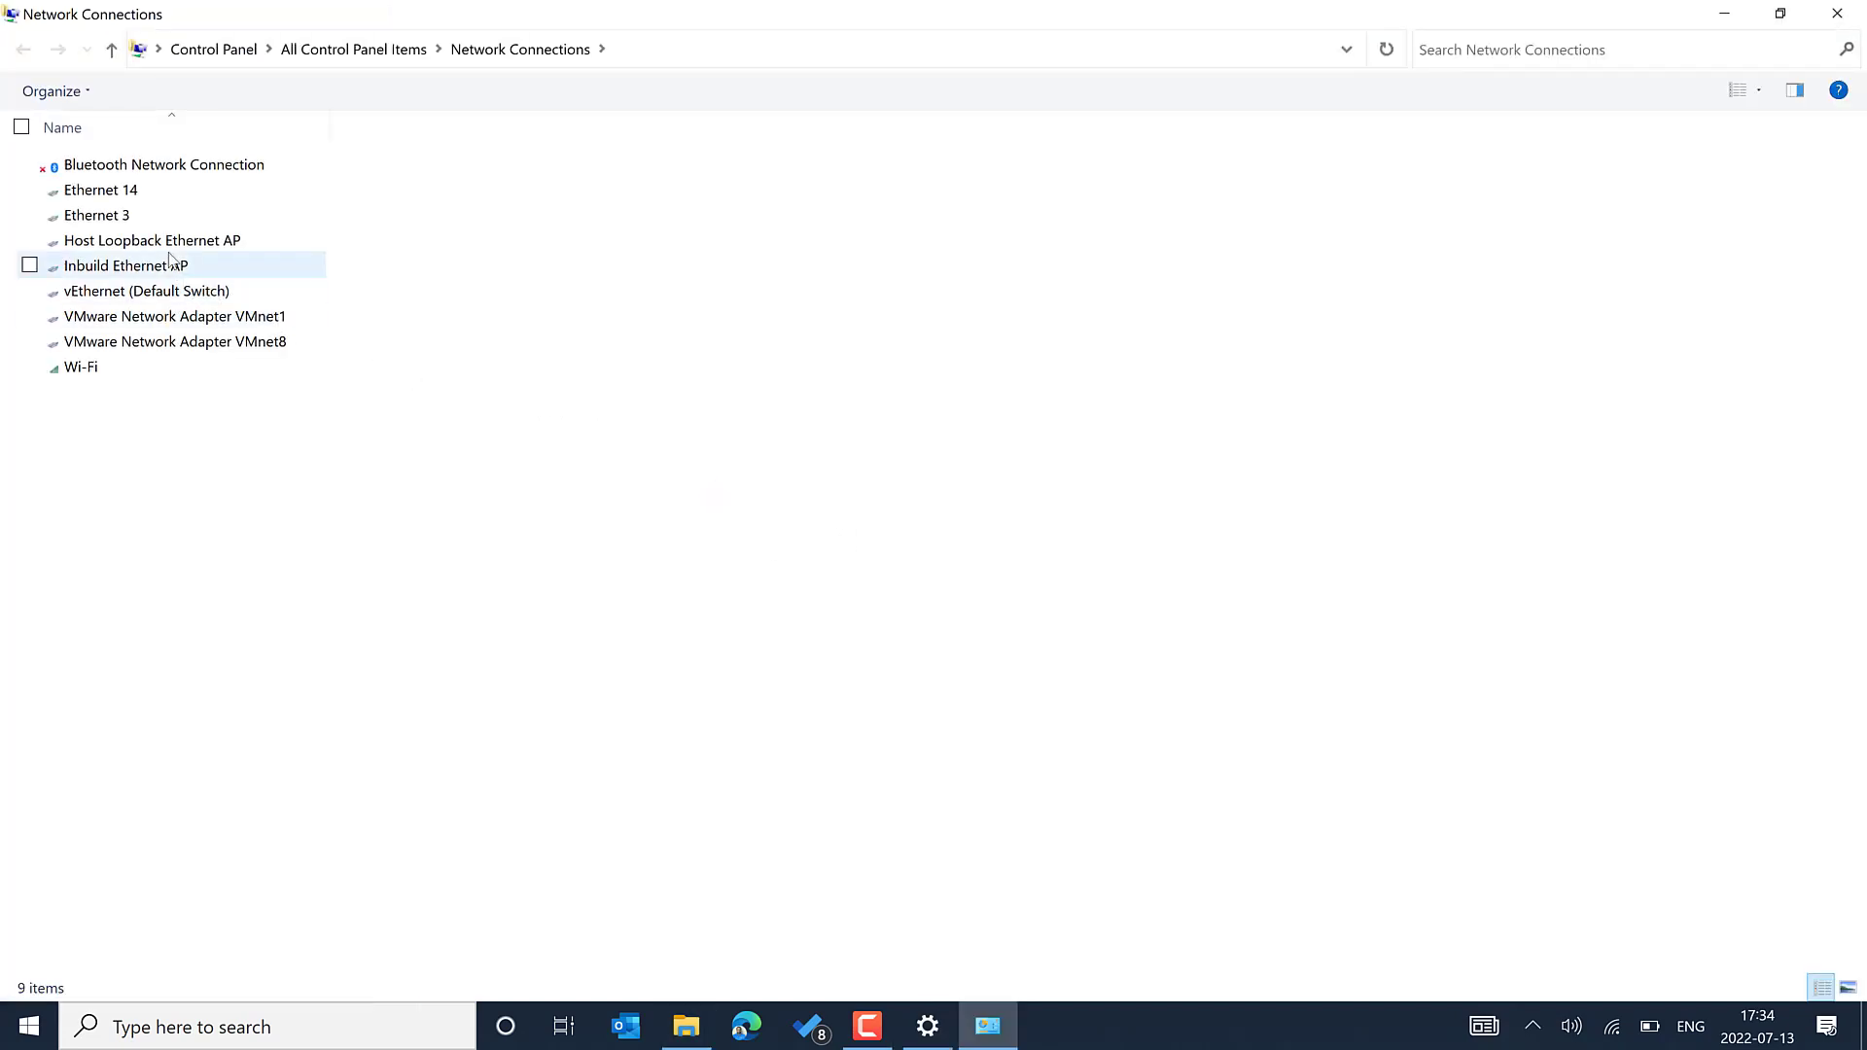
# Step: Remove the additional IP address 192.168.210.161 from the Inbuild Ethernet AP adapter's IPv4 settings and apply the change
pyautogui.click(172, 264)
pyautogui.rightClick(172, 264)
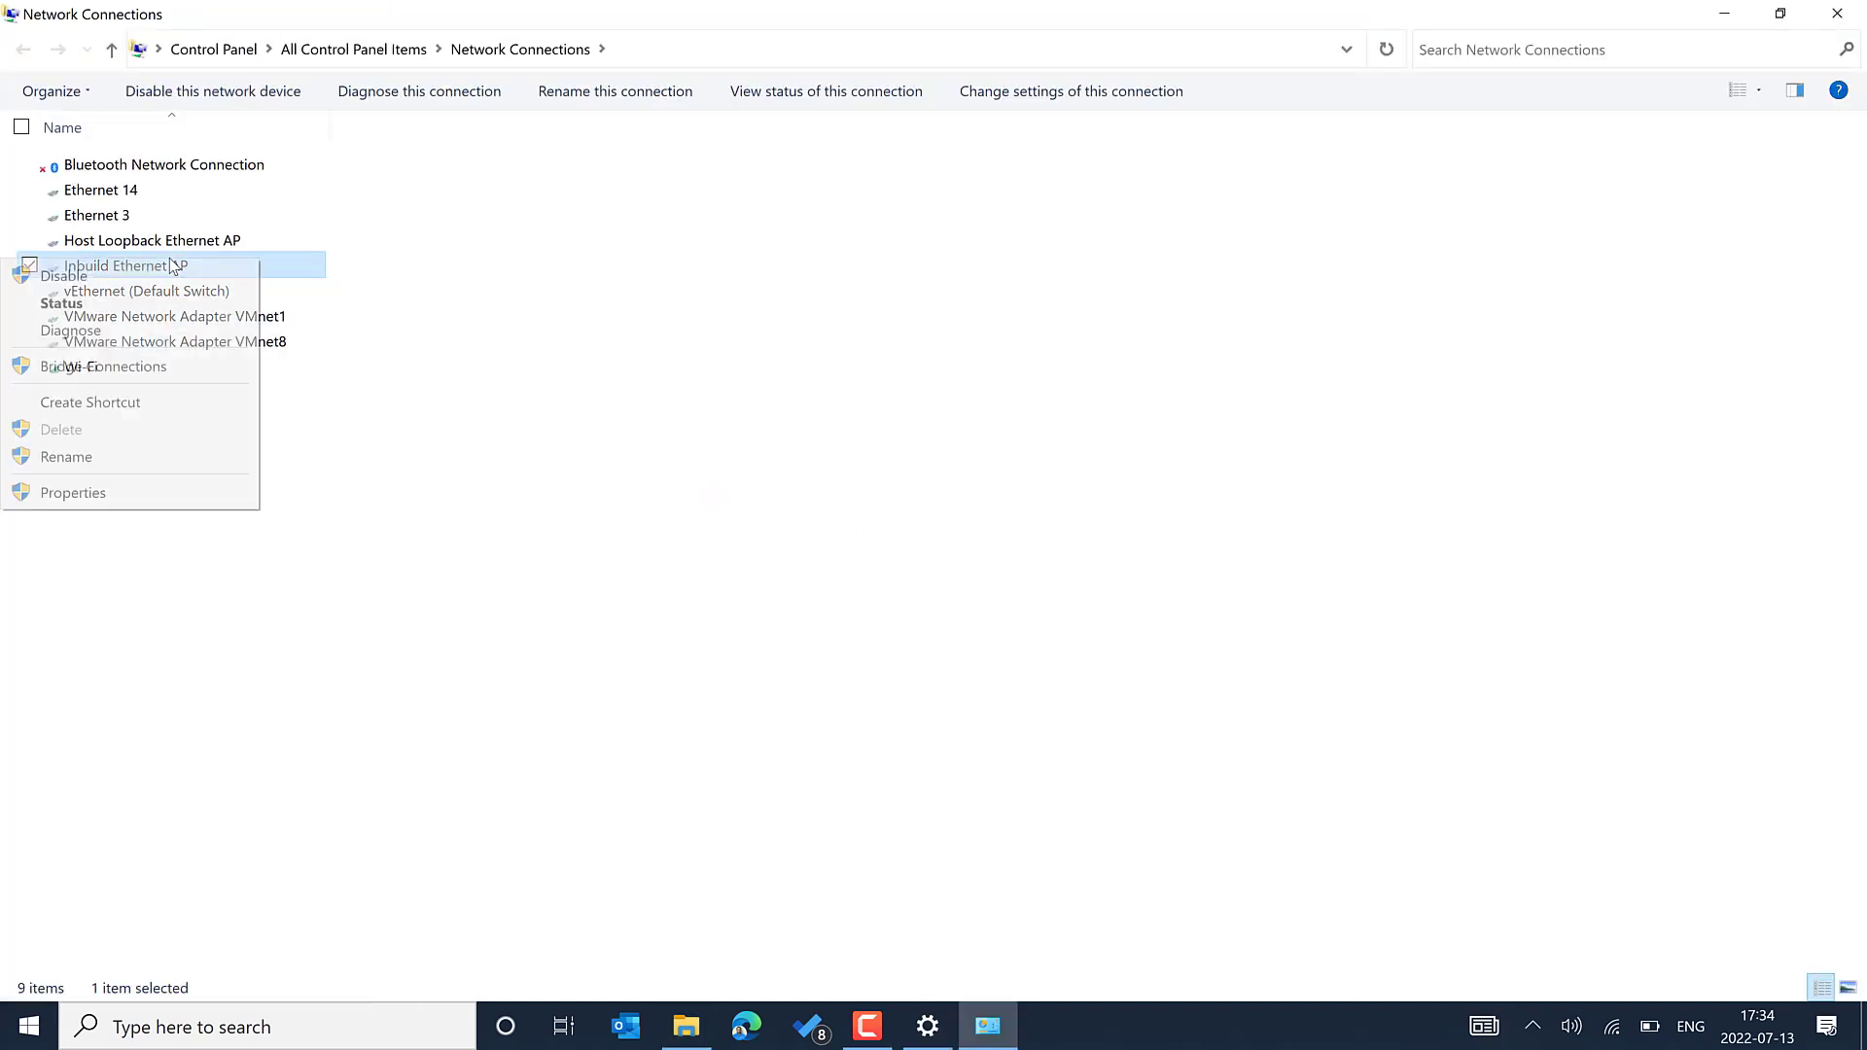
pyautogui.click(192, 496)
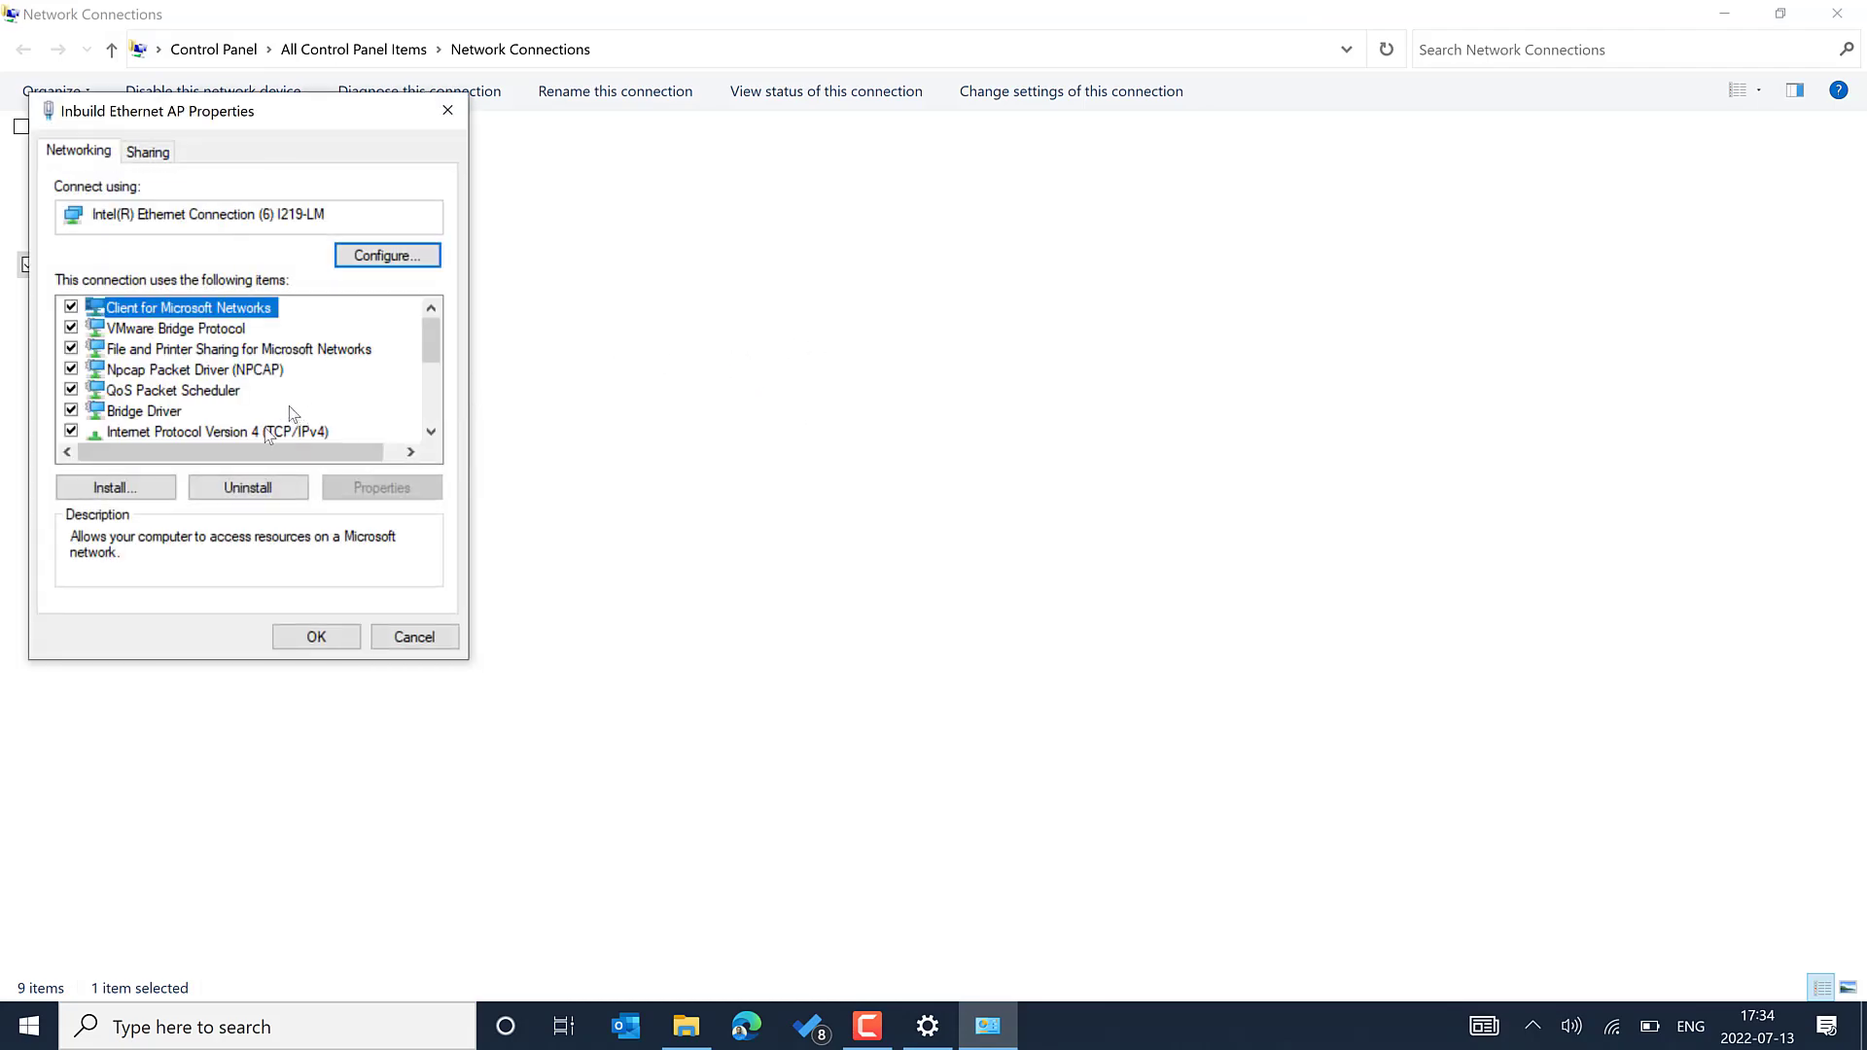
pyautogui.click(270, 433)
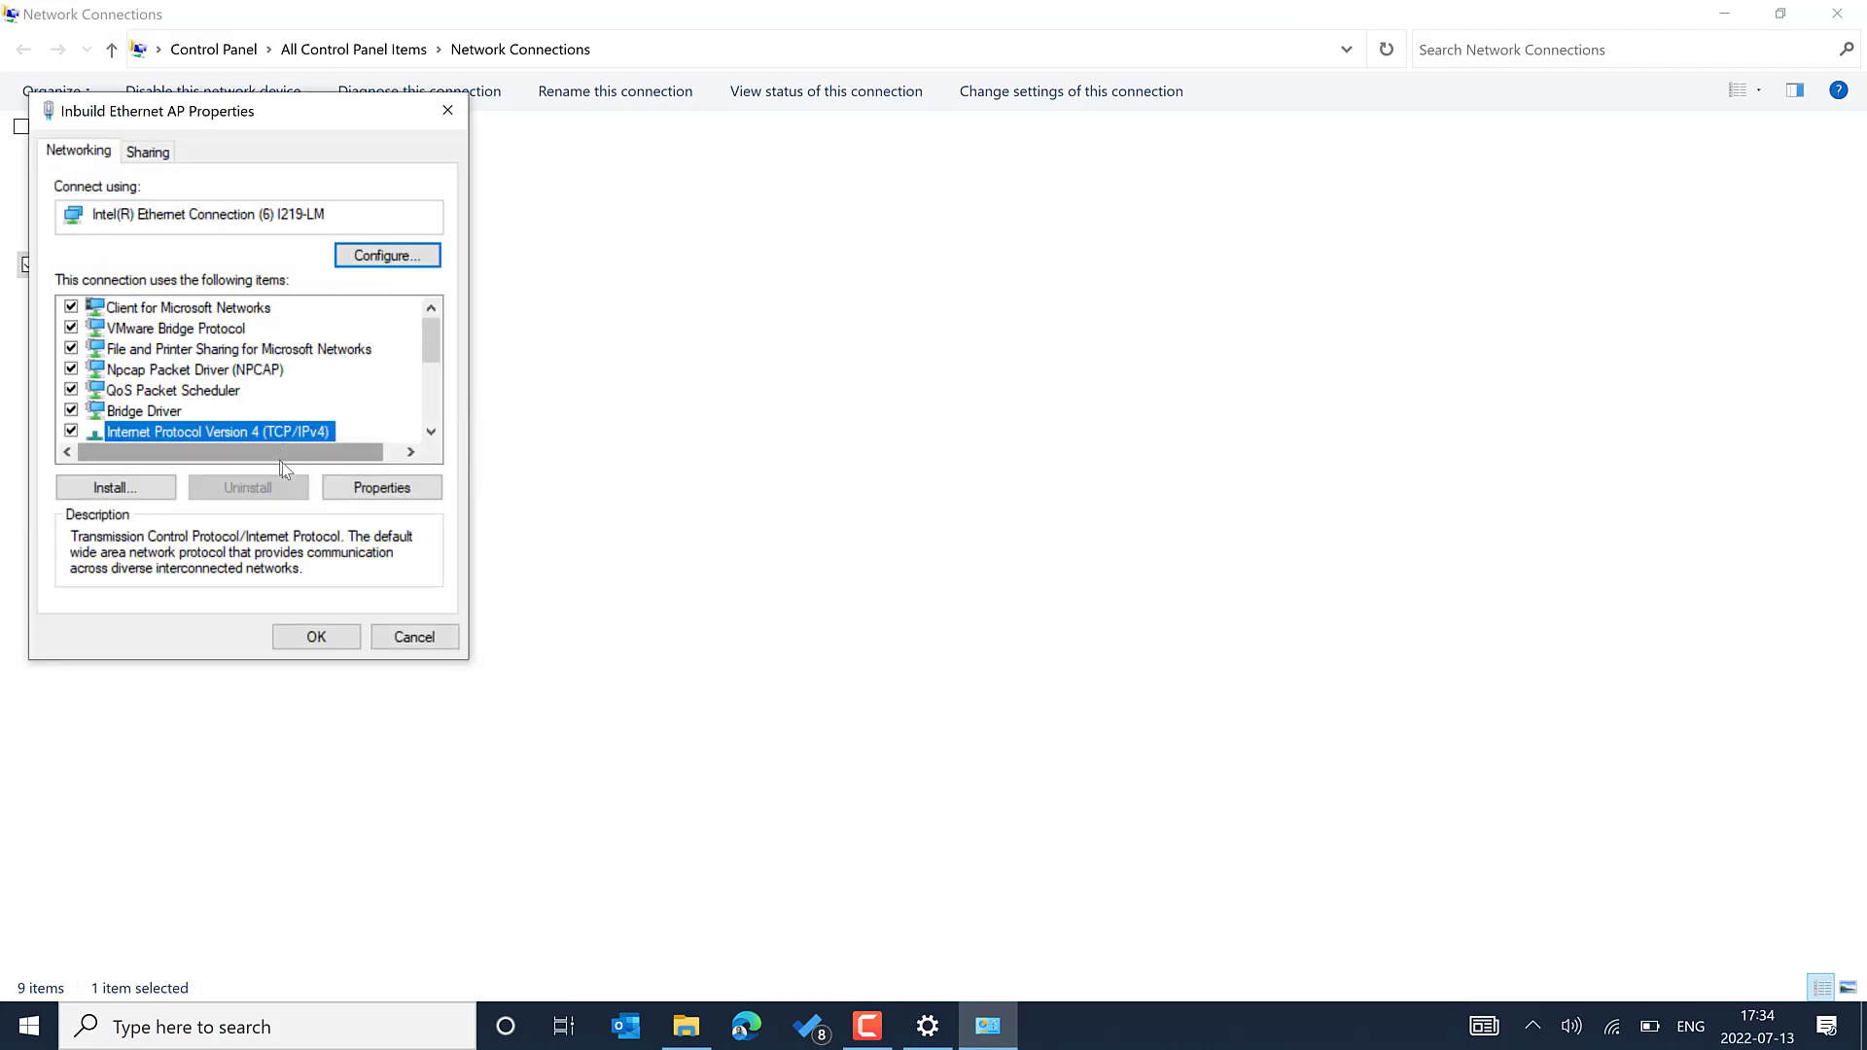
pyautogui.click(379, 488)
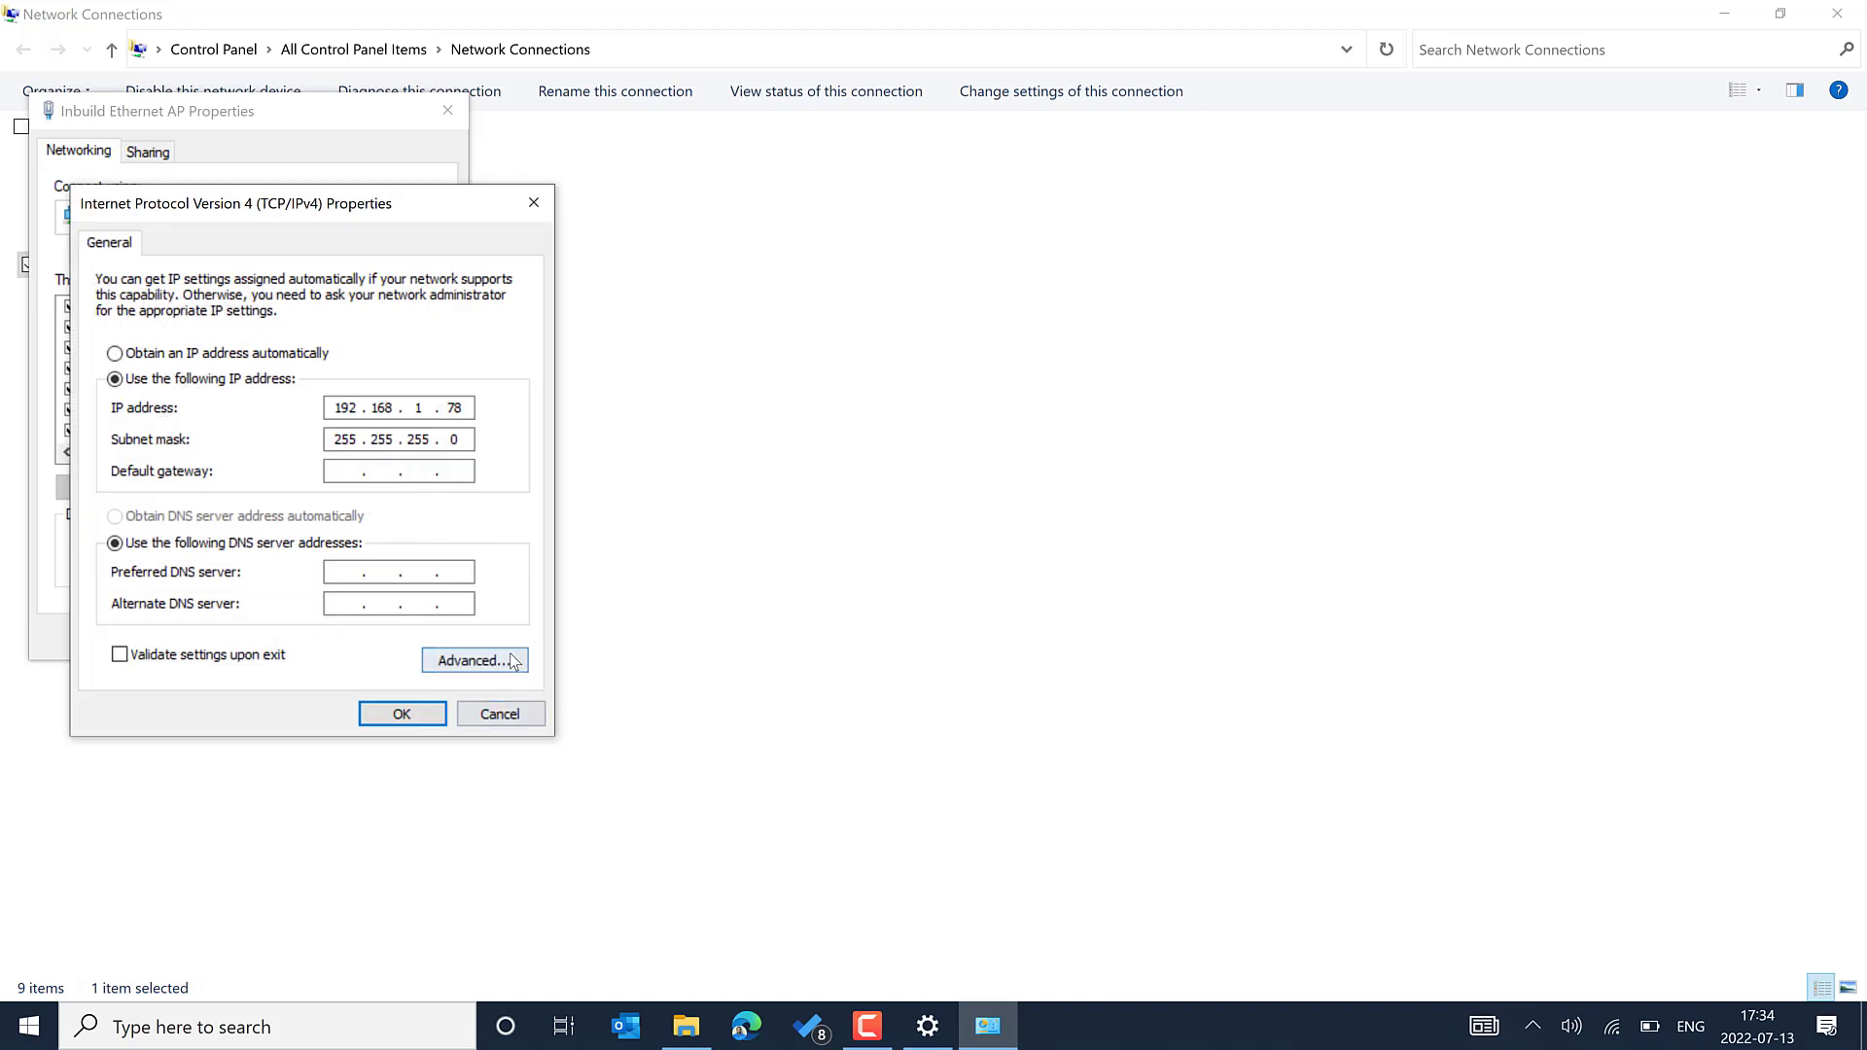
pyautogui.click(513, 661)
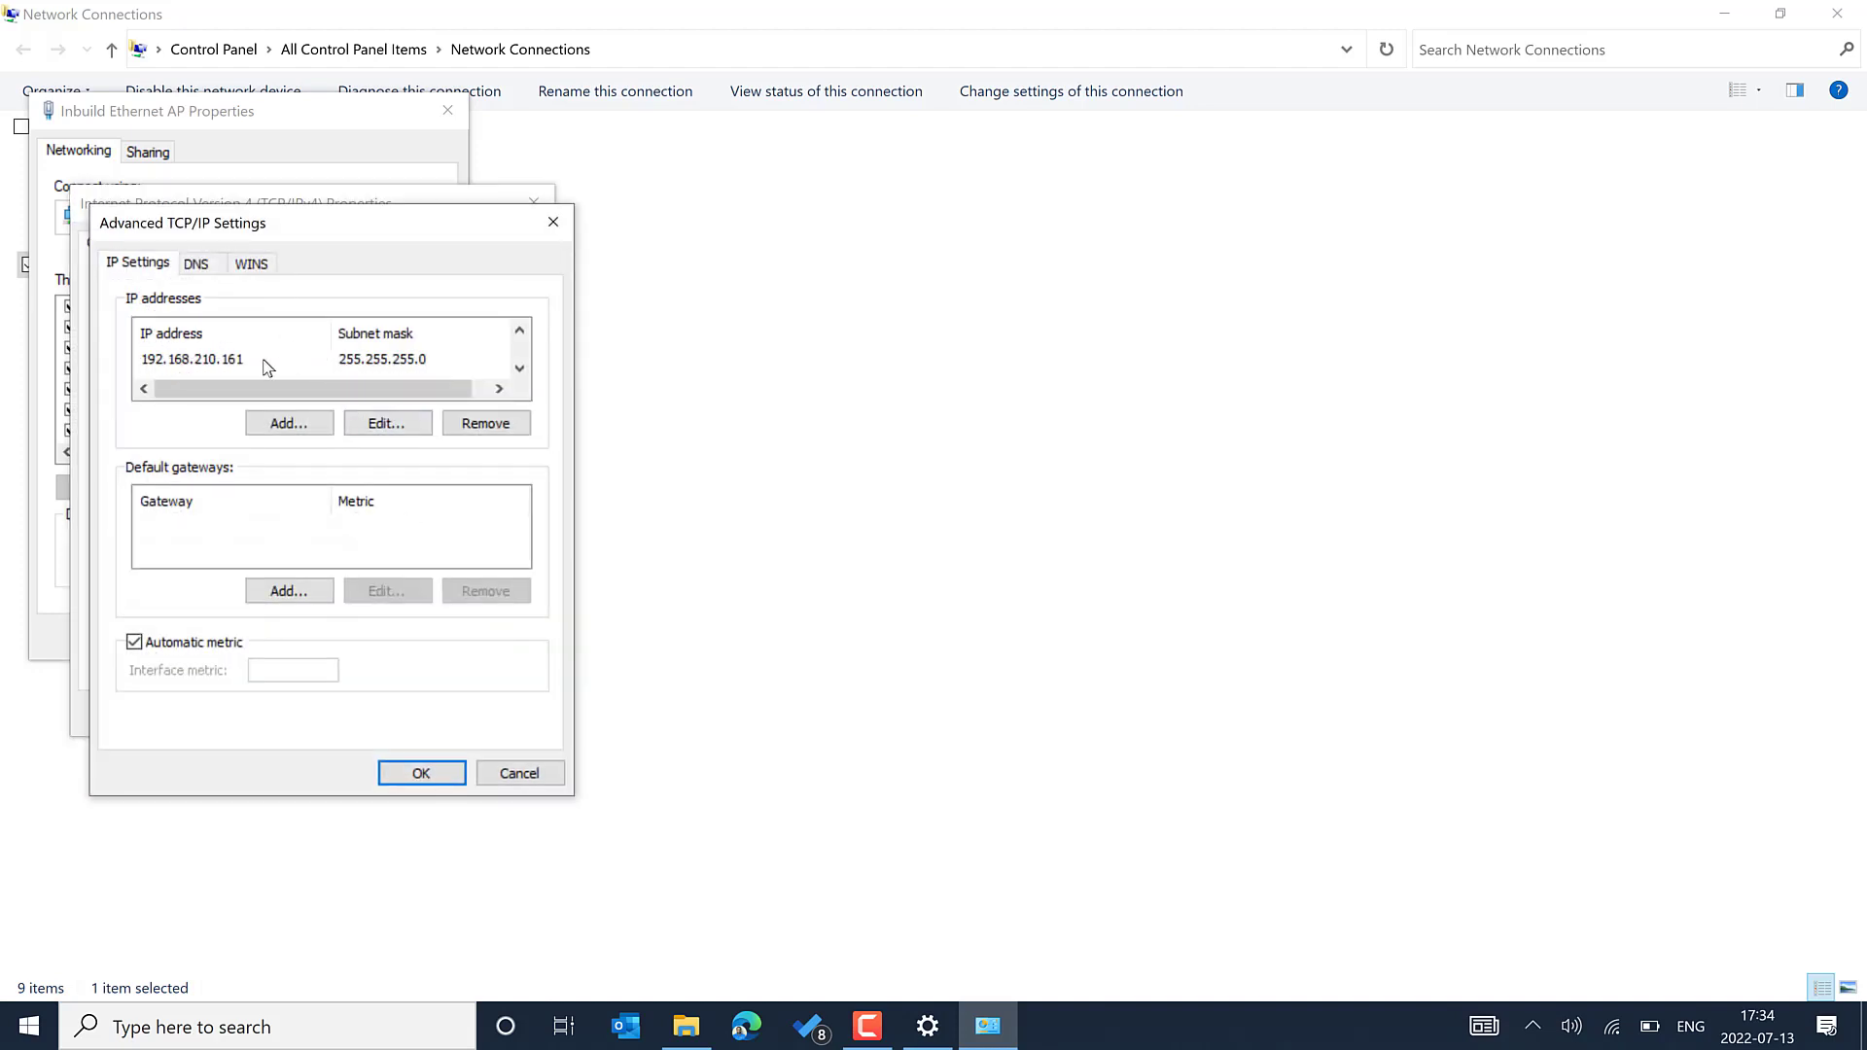
pyautogui.click(254, 361)
pyautogui.click(485, 422)
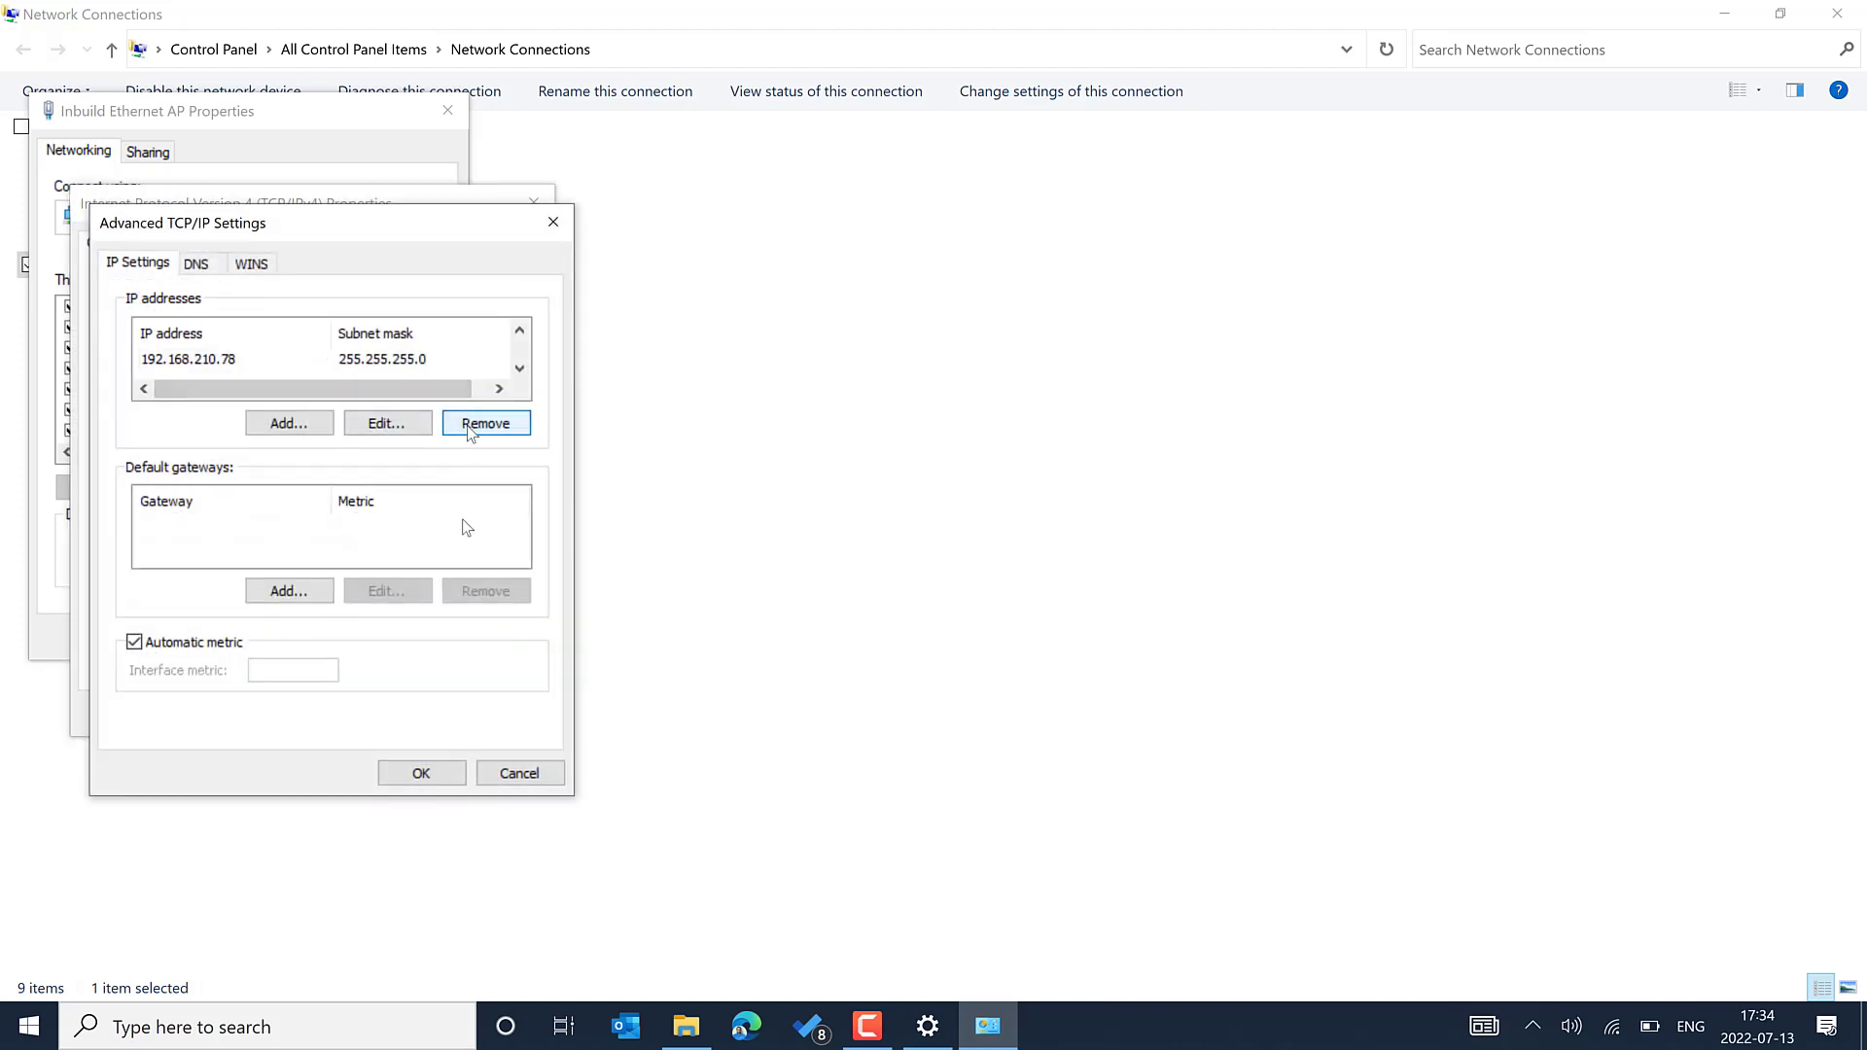
pyautogui.click(446, 774)
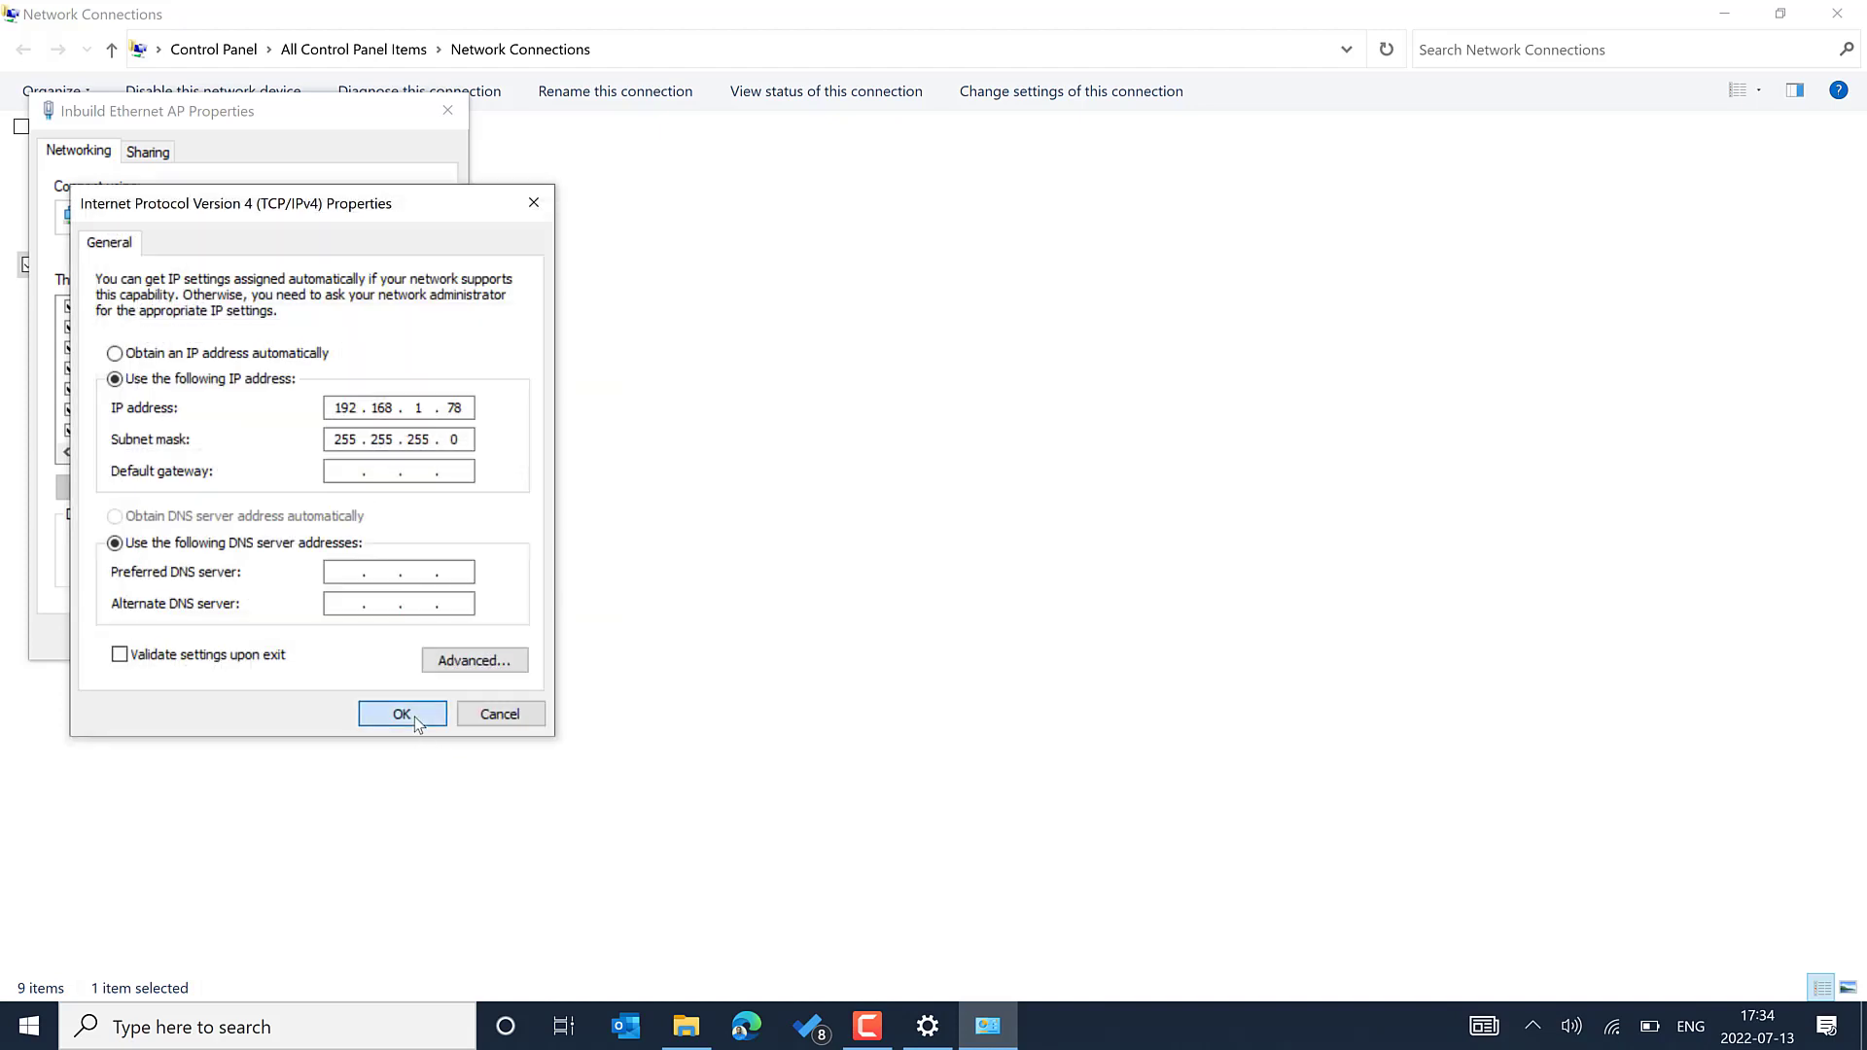
pyautogui.click(401, 714)
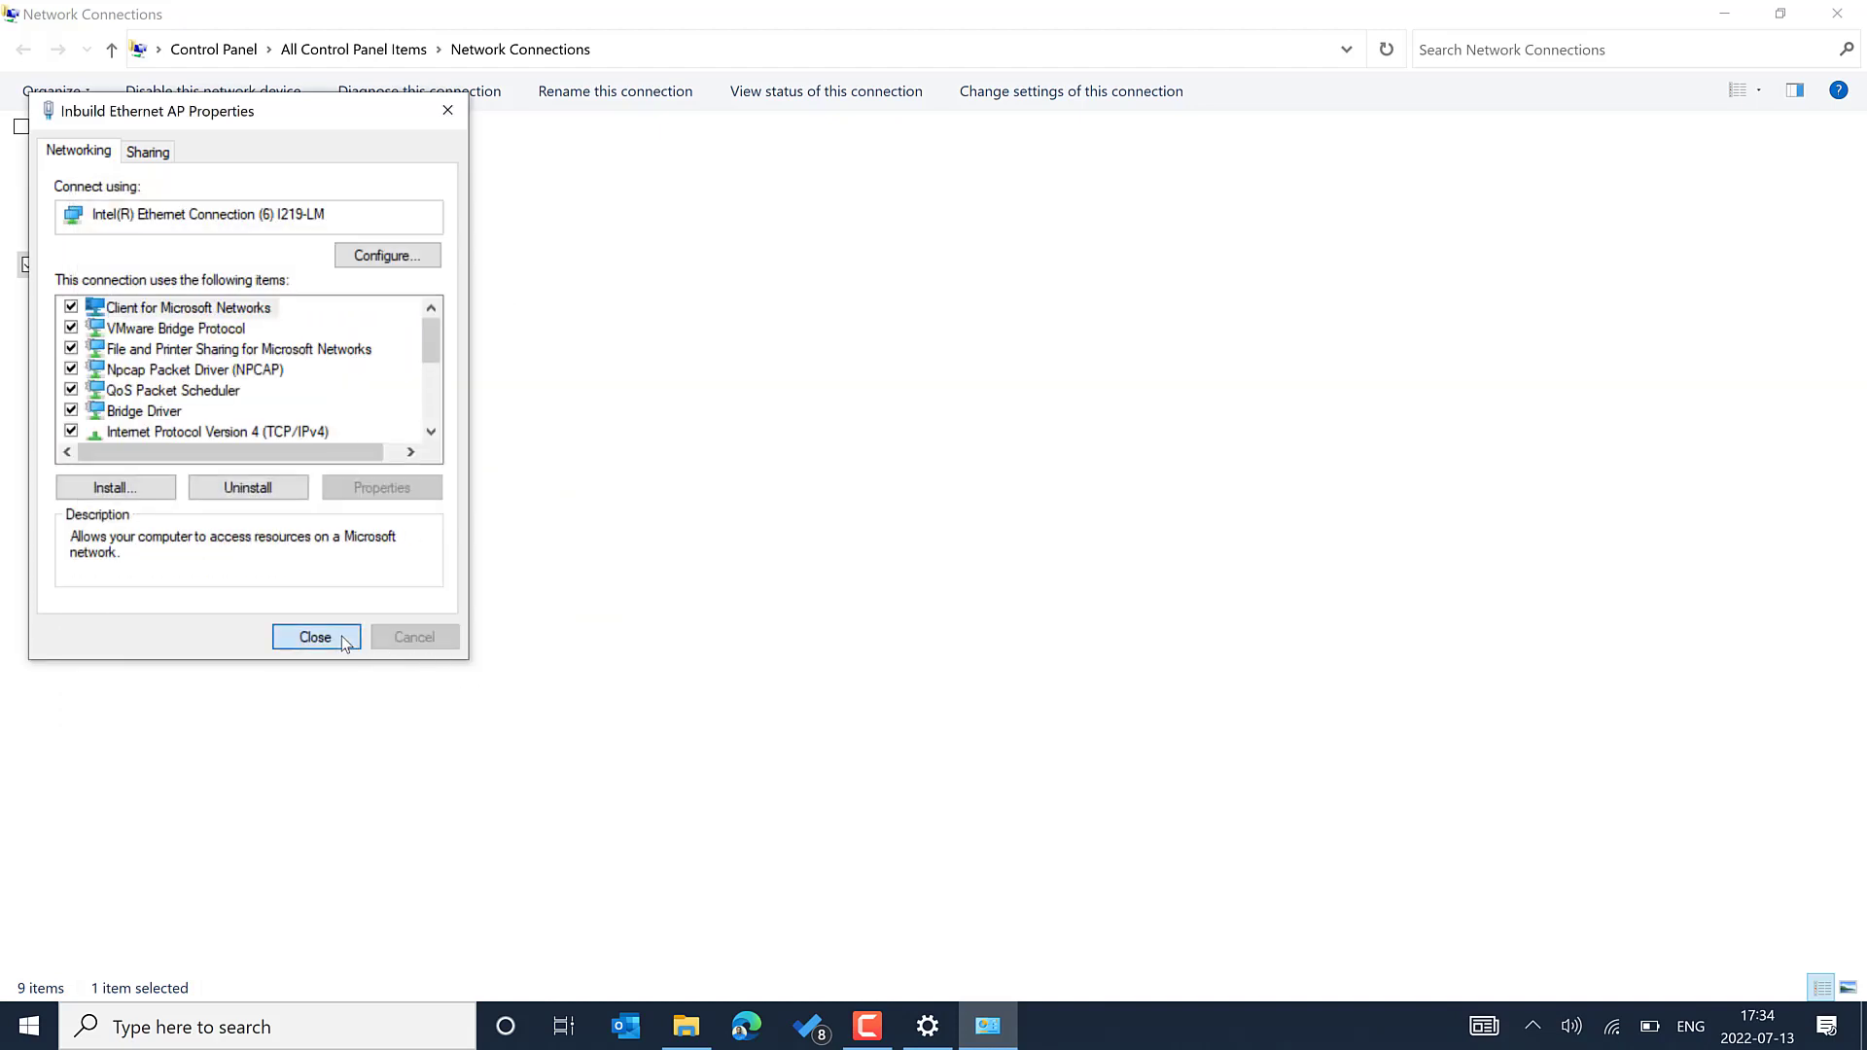
pyautogui.click(342, 640)
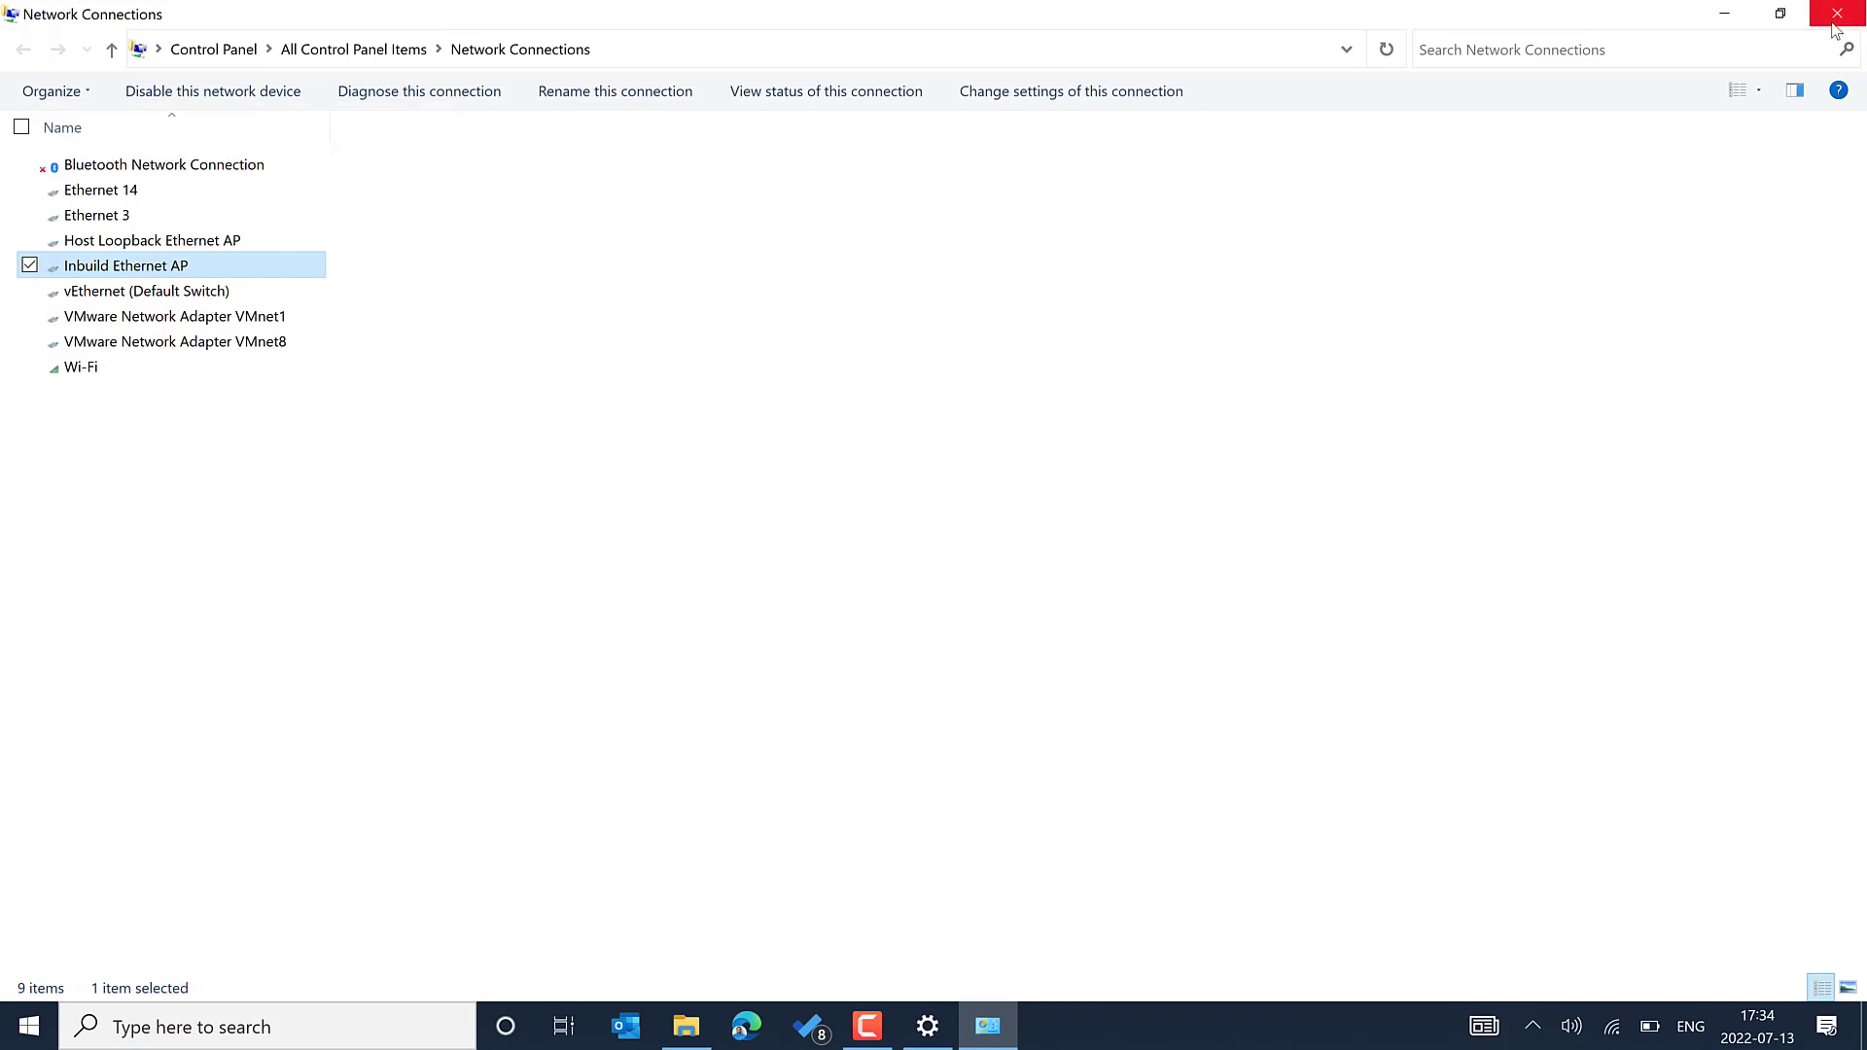
# Step: Assign the static IPv4 address 192.168.210.161 with the default subnet mask to Host Loopback Ethernet AP and close the network windows
pyautogui.rightClick(134, 240)
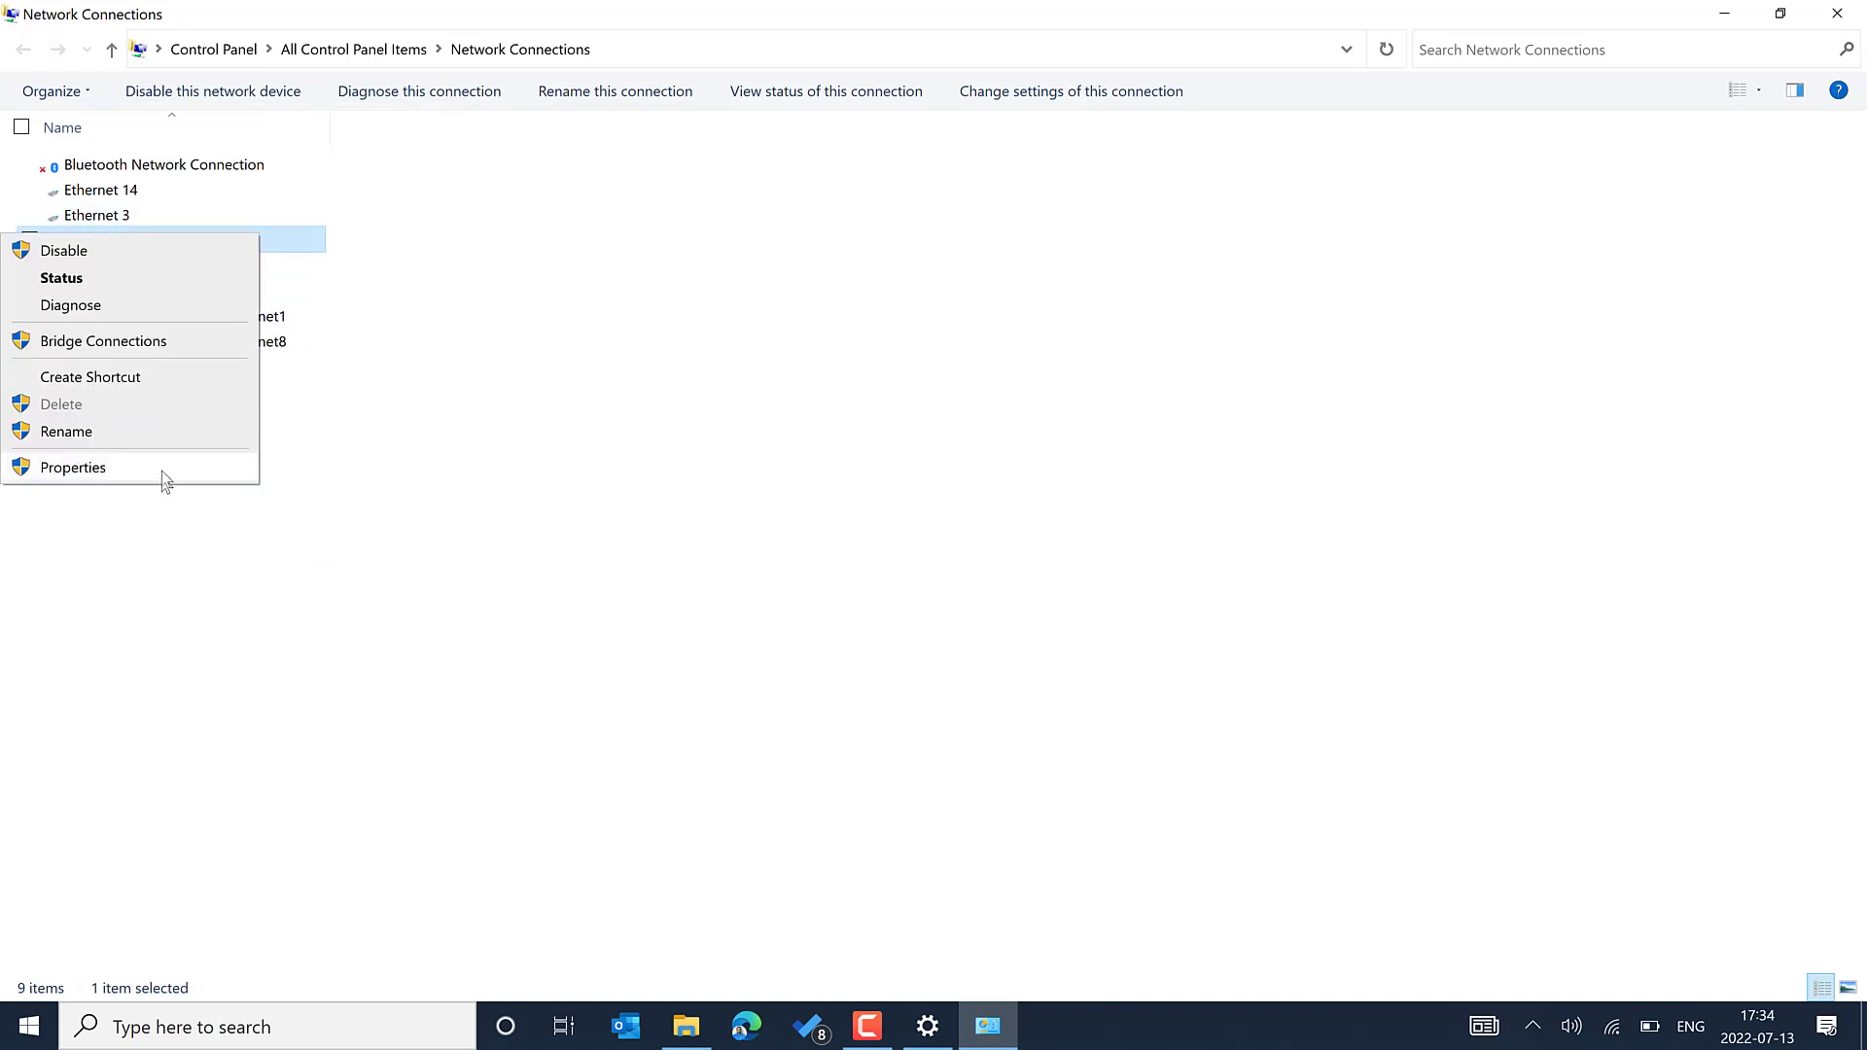
pyautogui.click(161, 471)
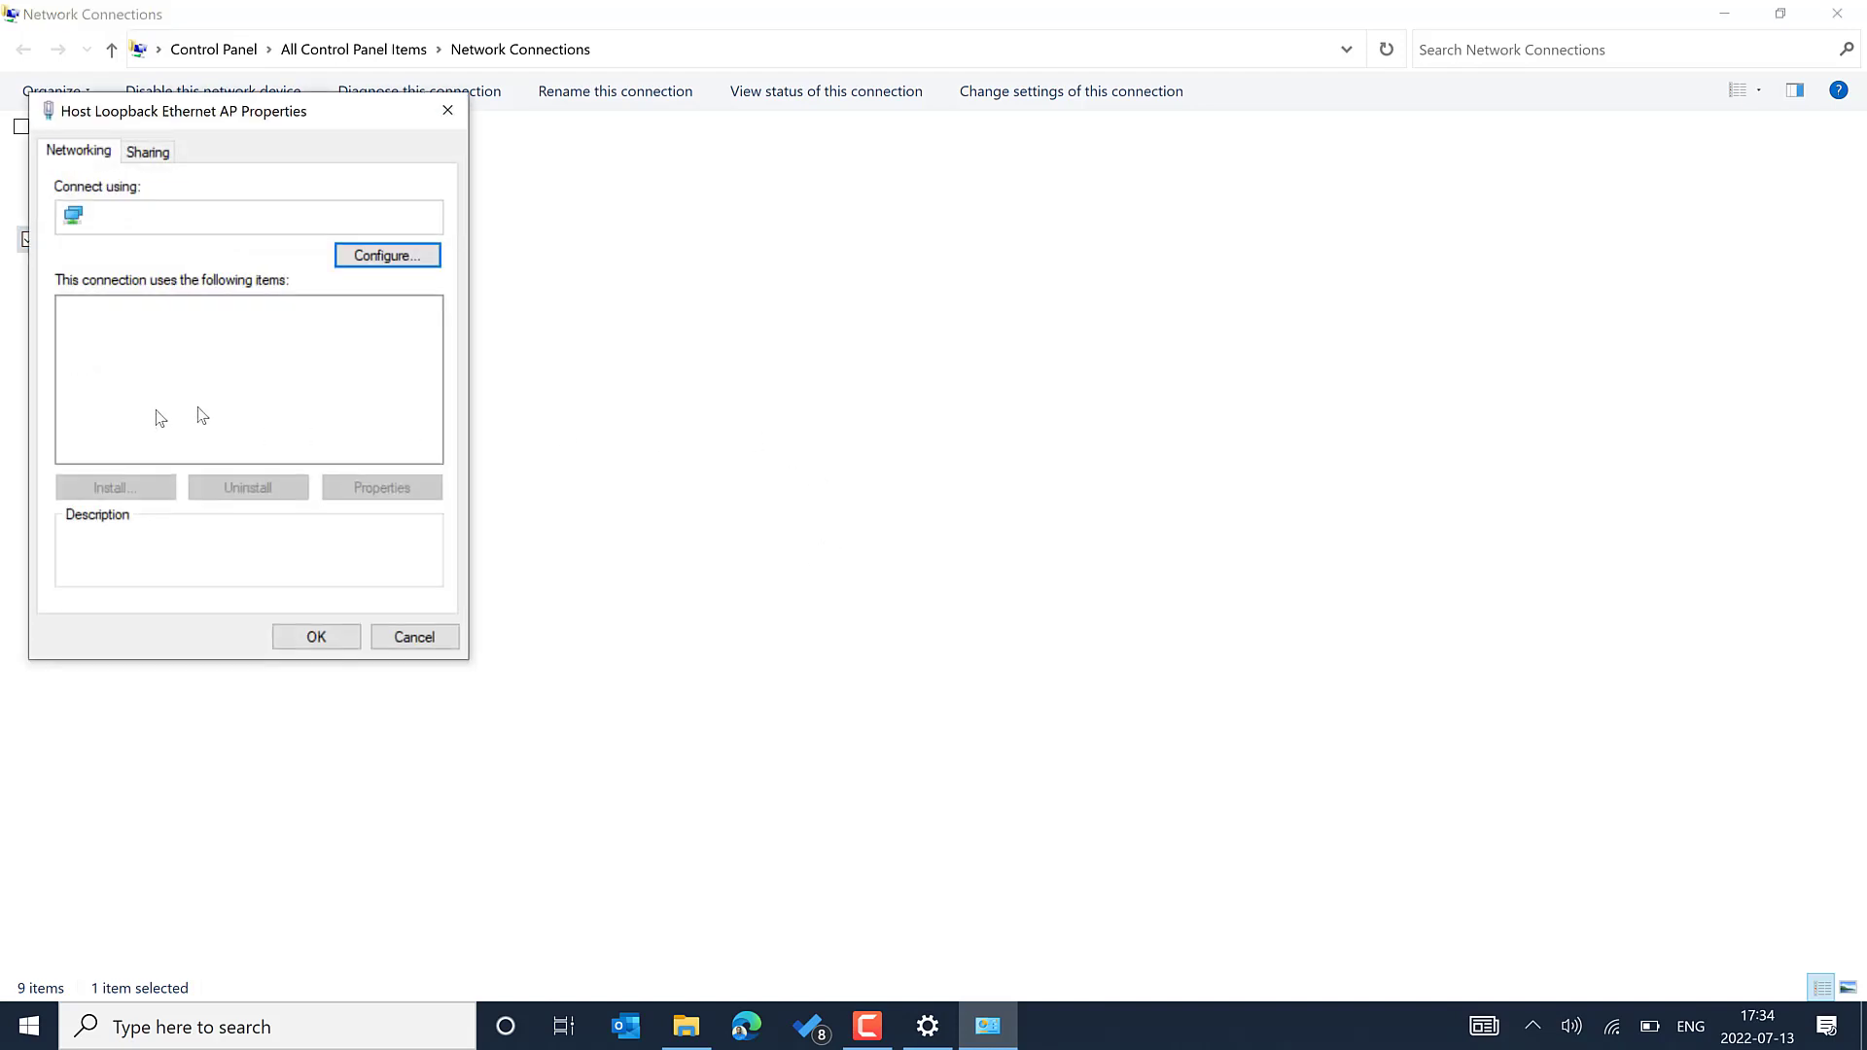
pyautogui.click(294, 432)
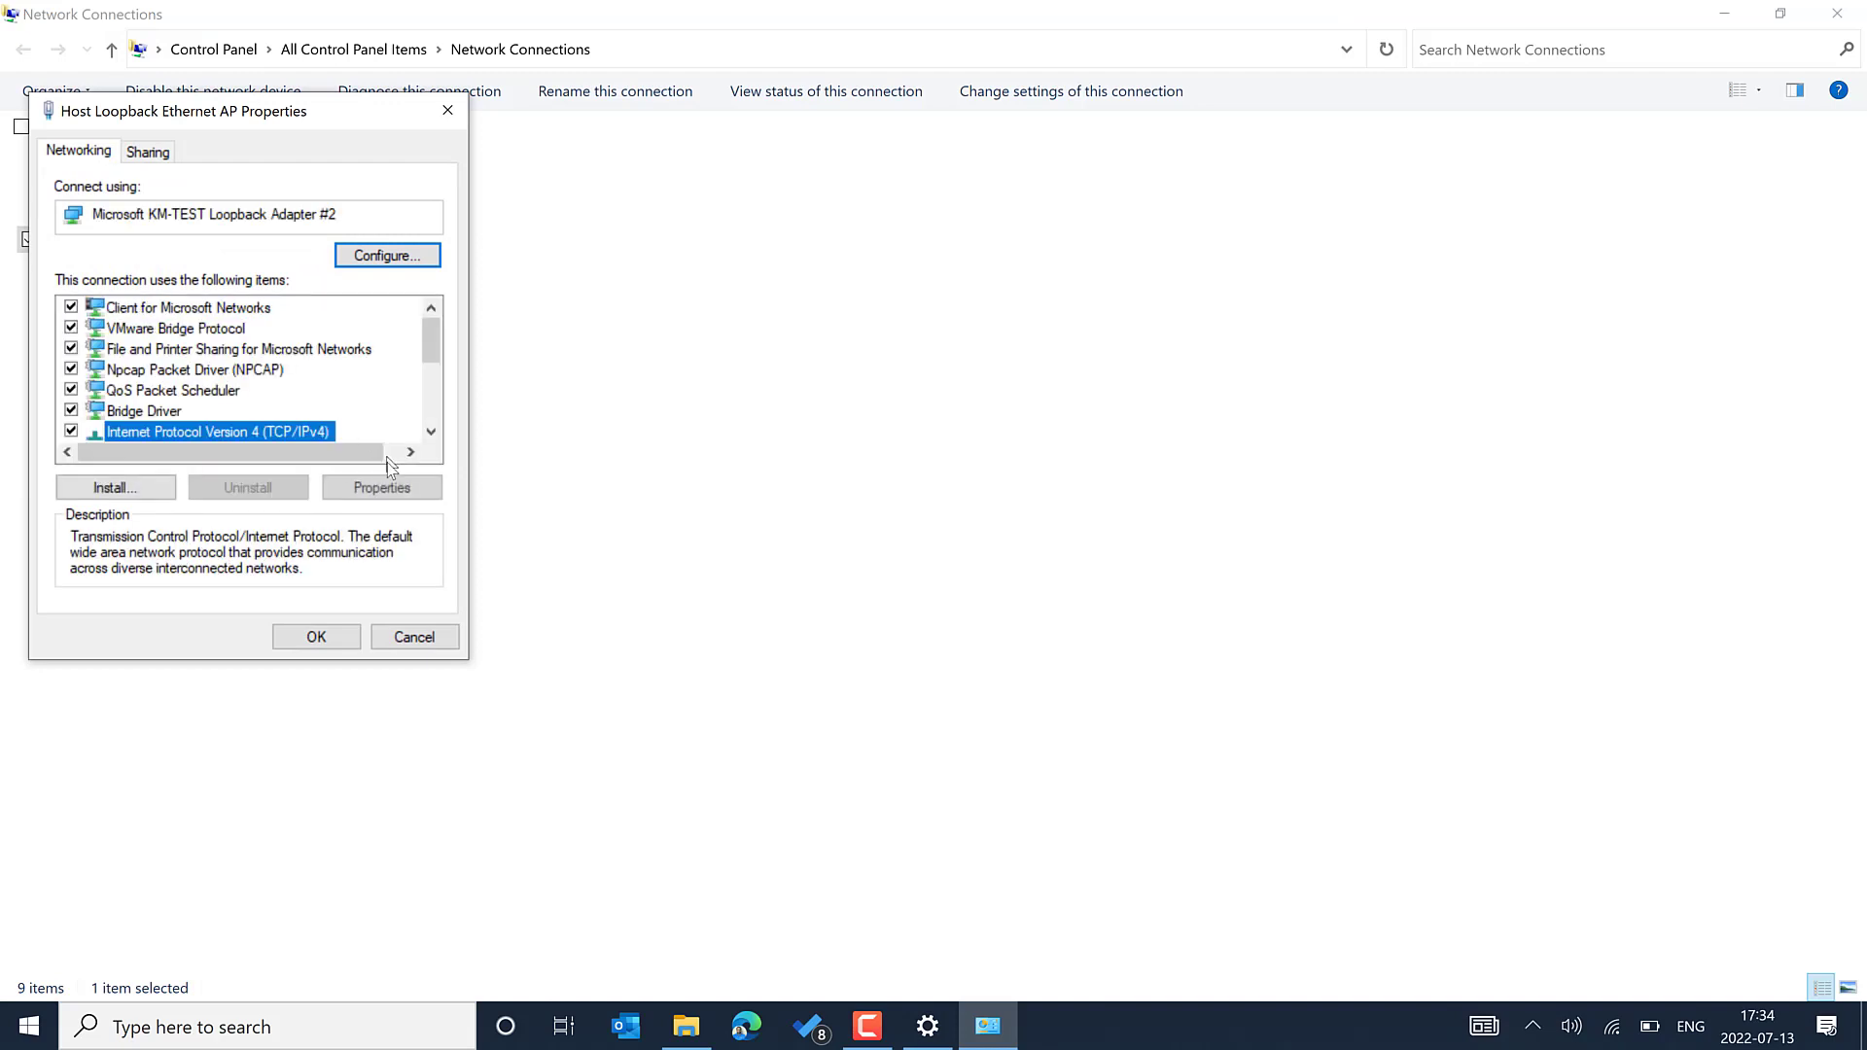
pyautogui.click(394, 490)
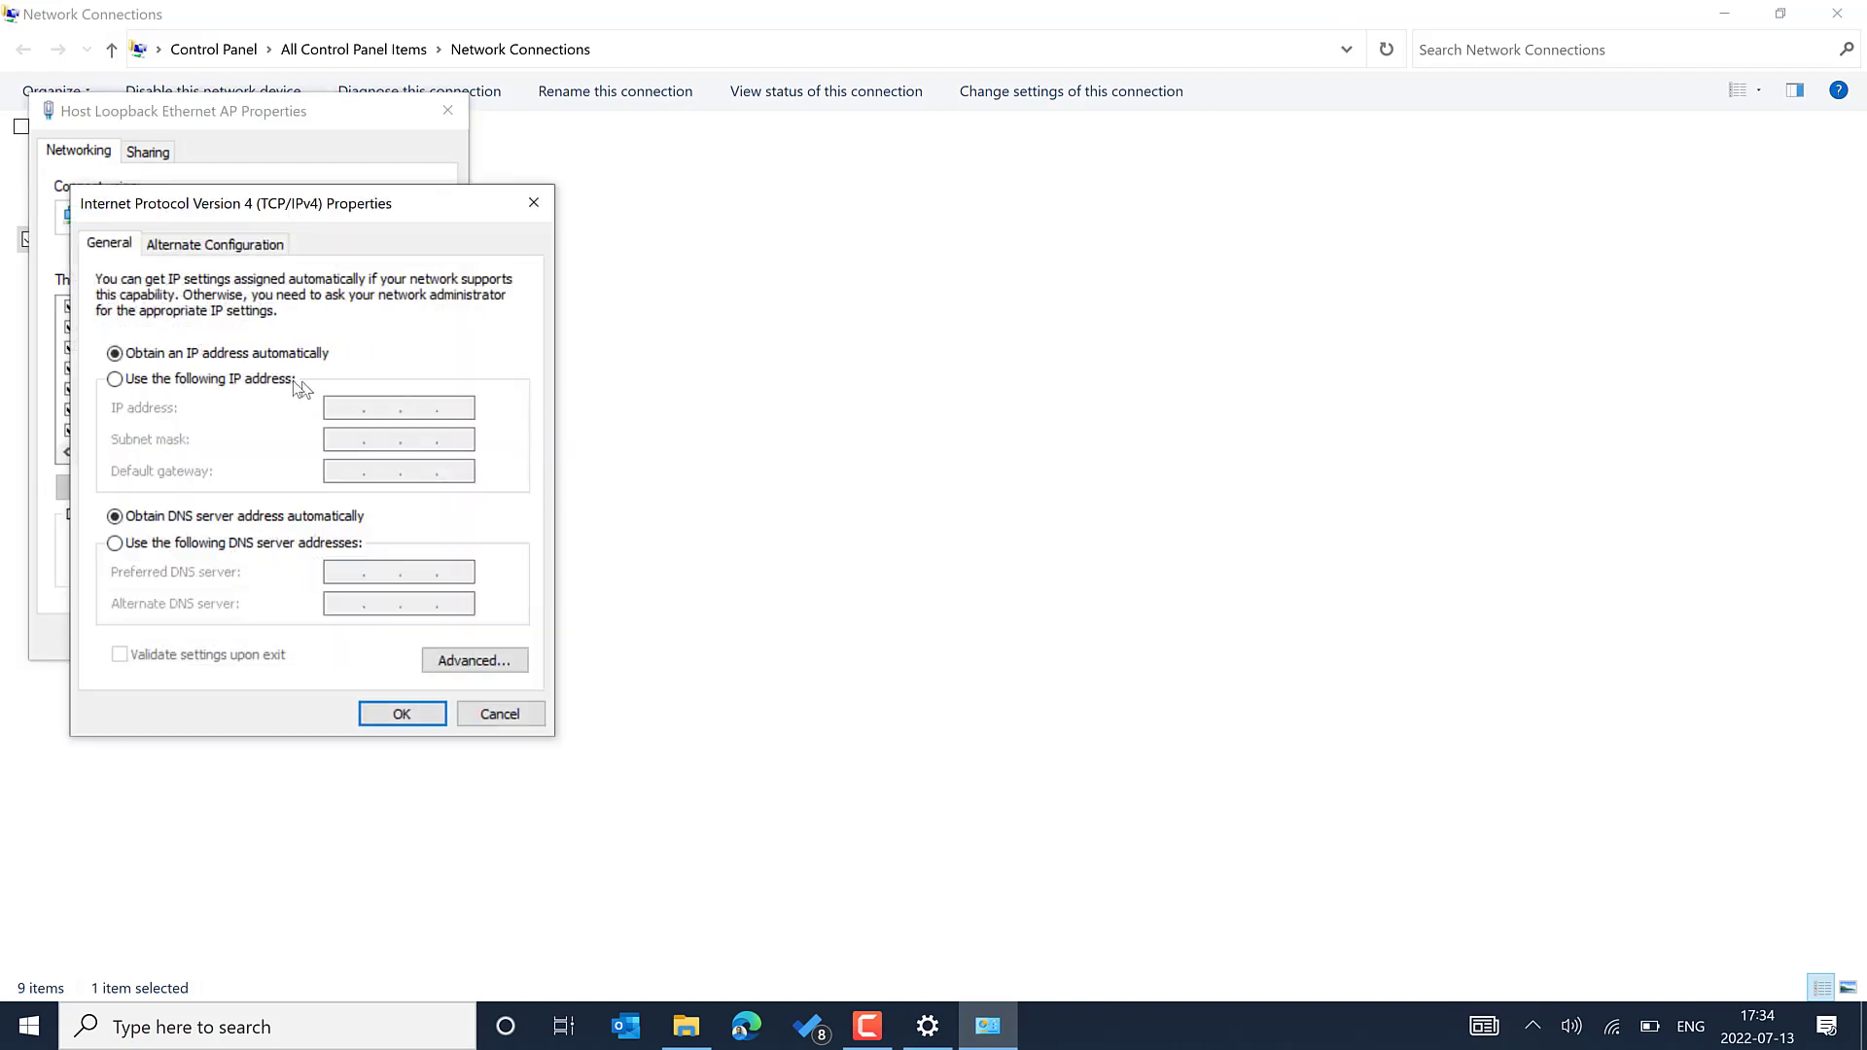
pyautogui.click(295, 384)
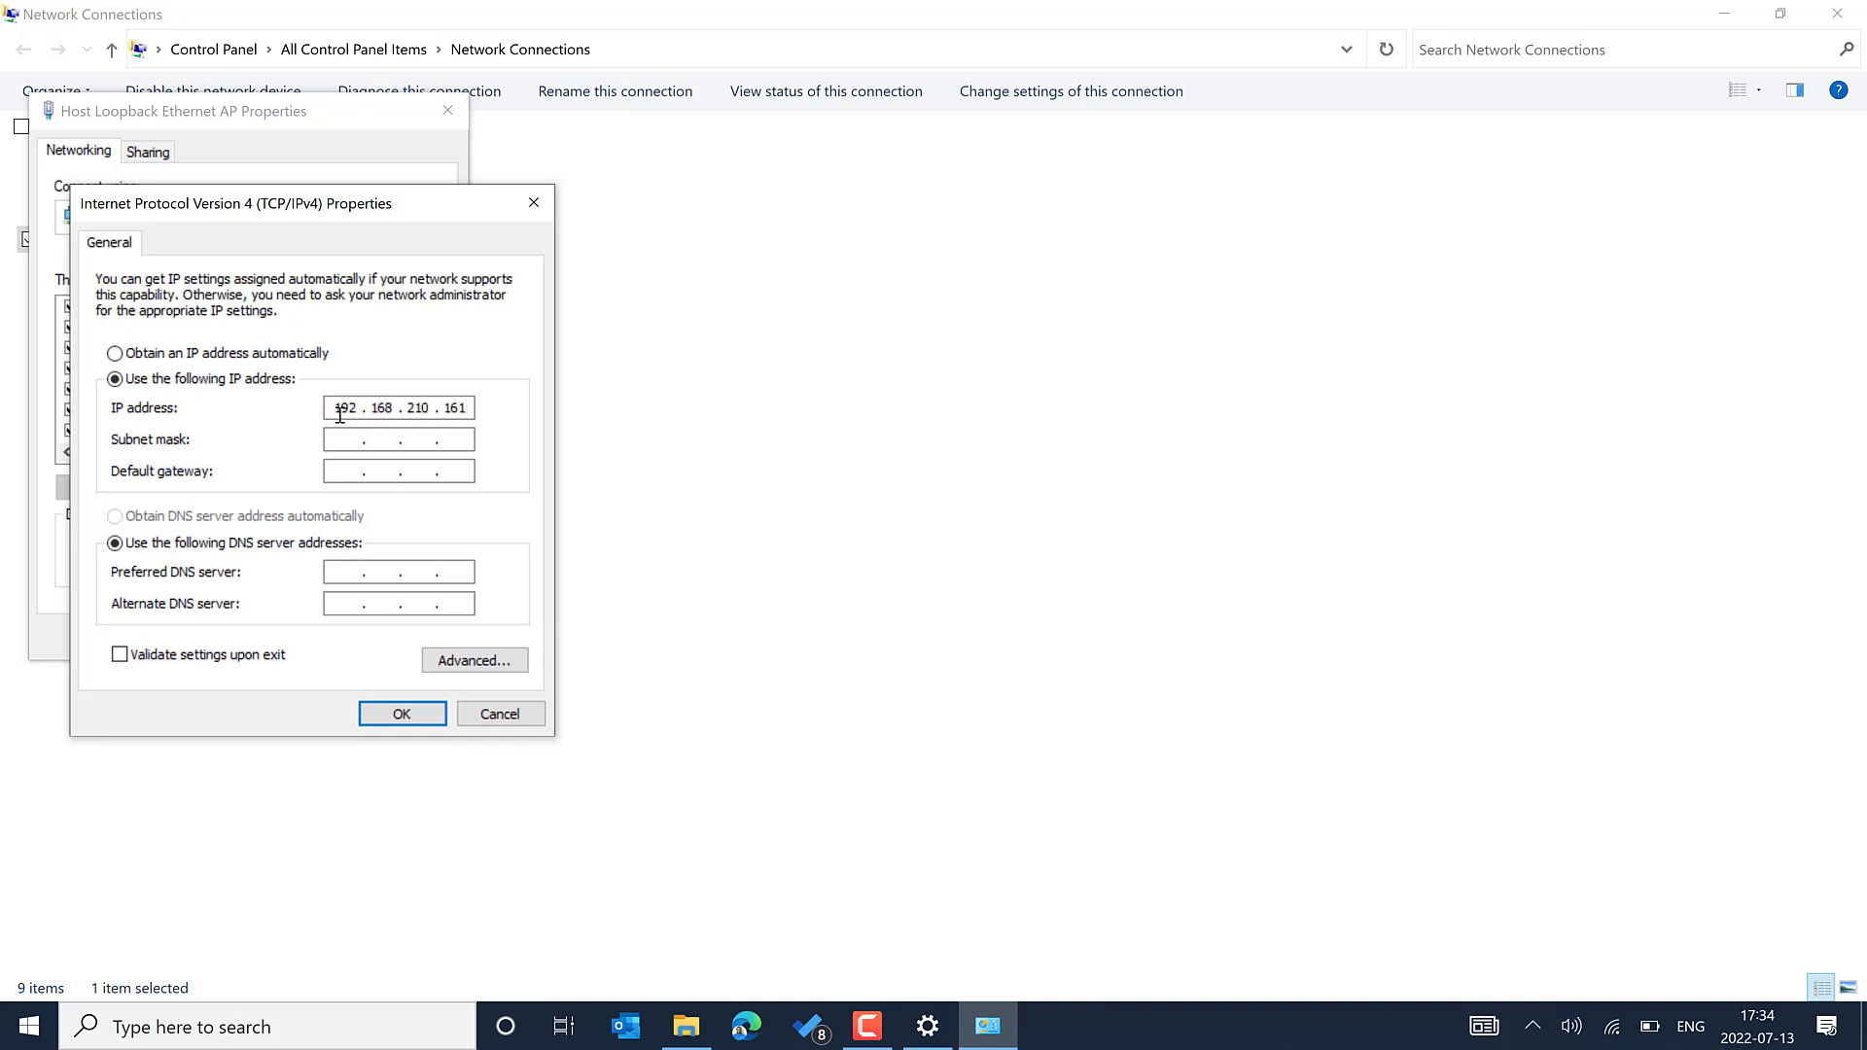
pyautogui.press('Tab')
pyautogui.click(401, 713)
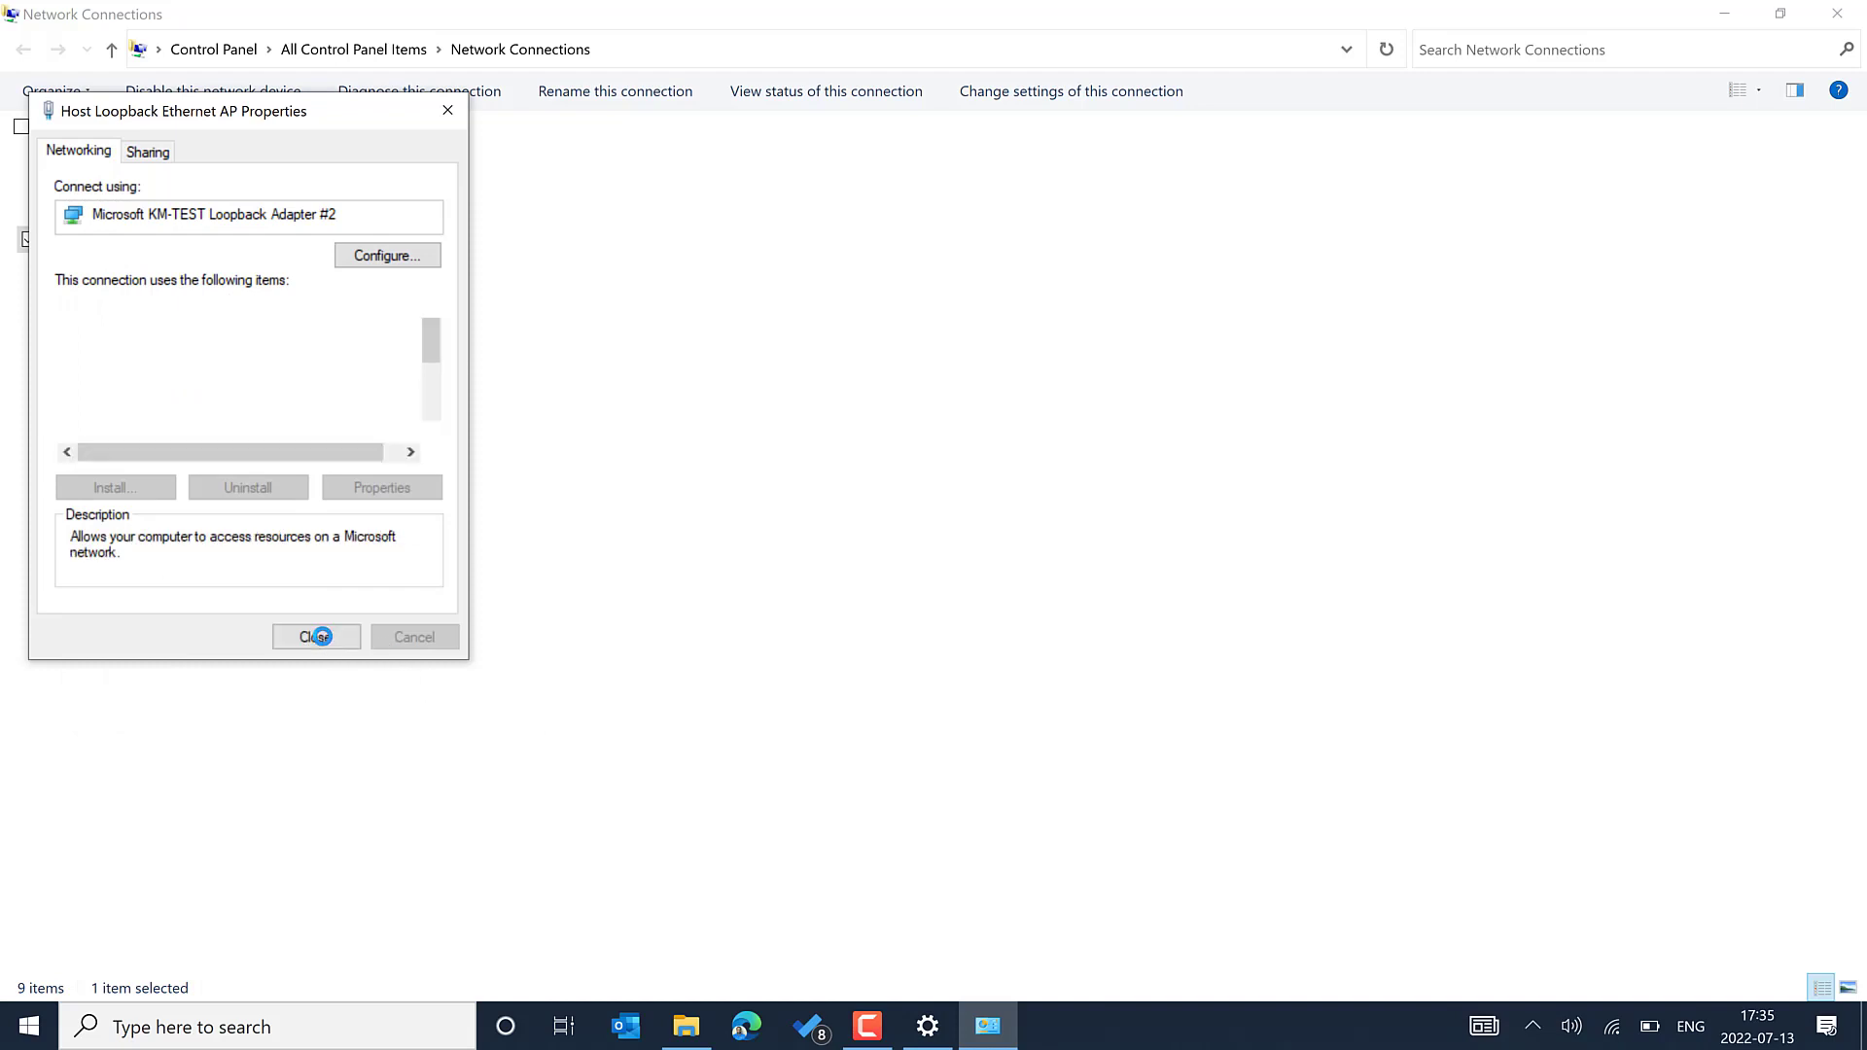
pyautogui.click(322, 637)
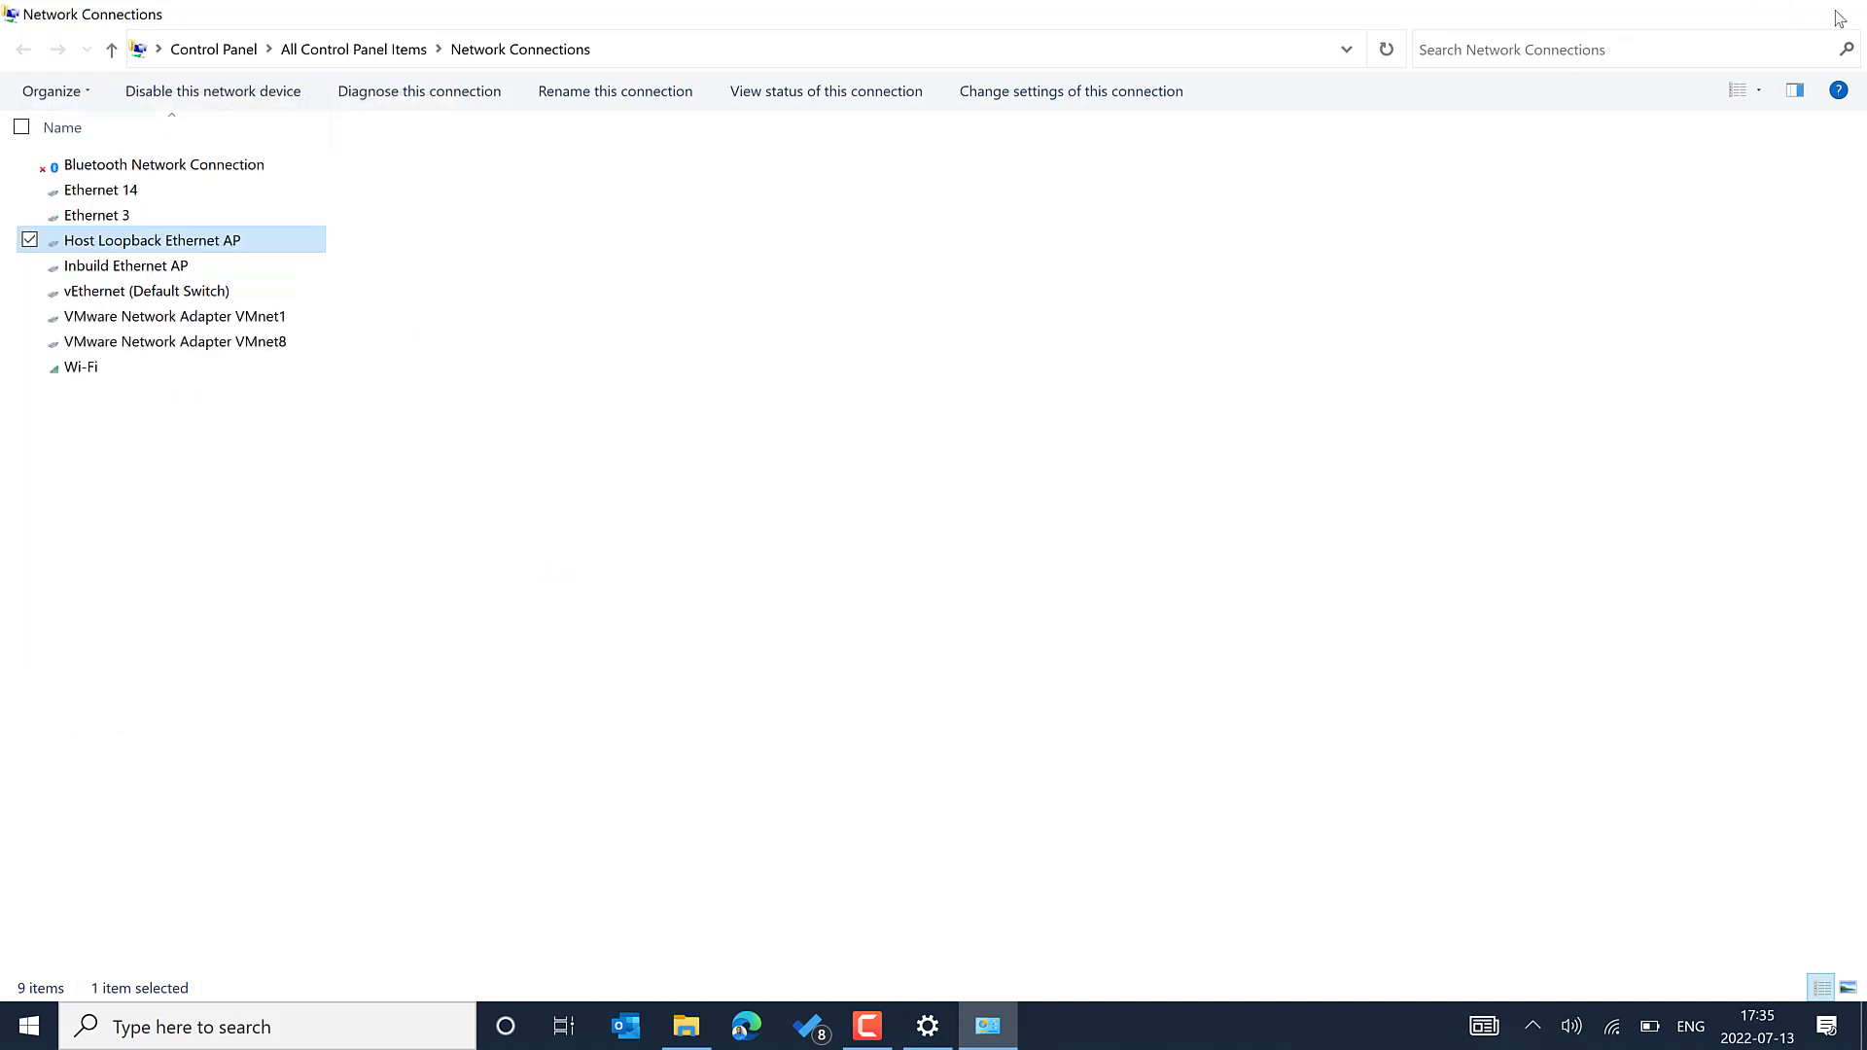
pyautogui.click(1834, 15)
pyautogui.click(1827, 32)
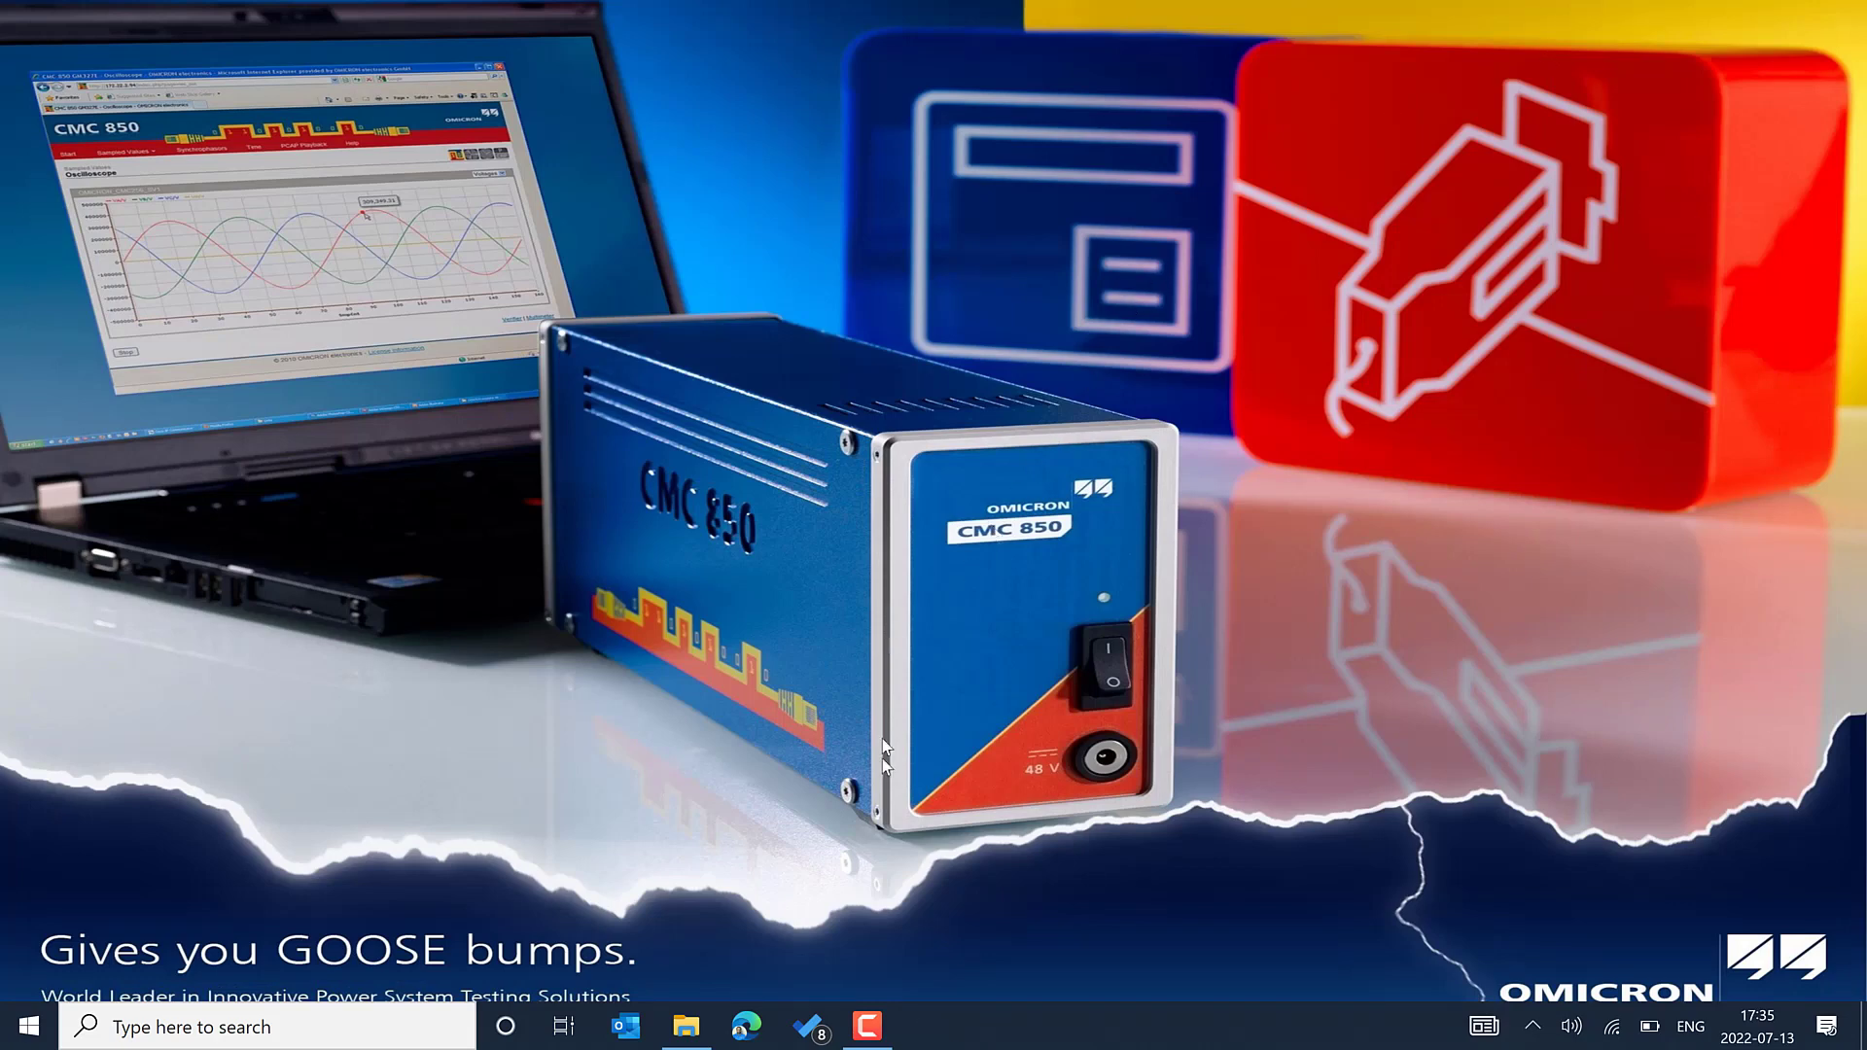
# Step: Launch IEDScout and Wireshark on the local computer
pyautogui.click(130, 1017)
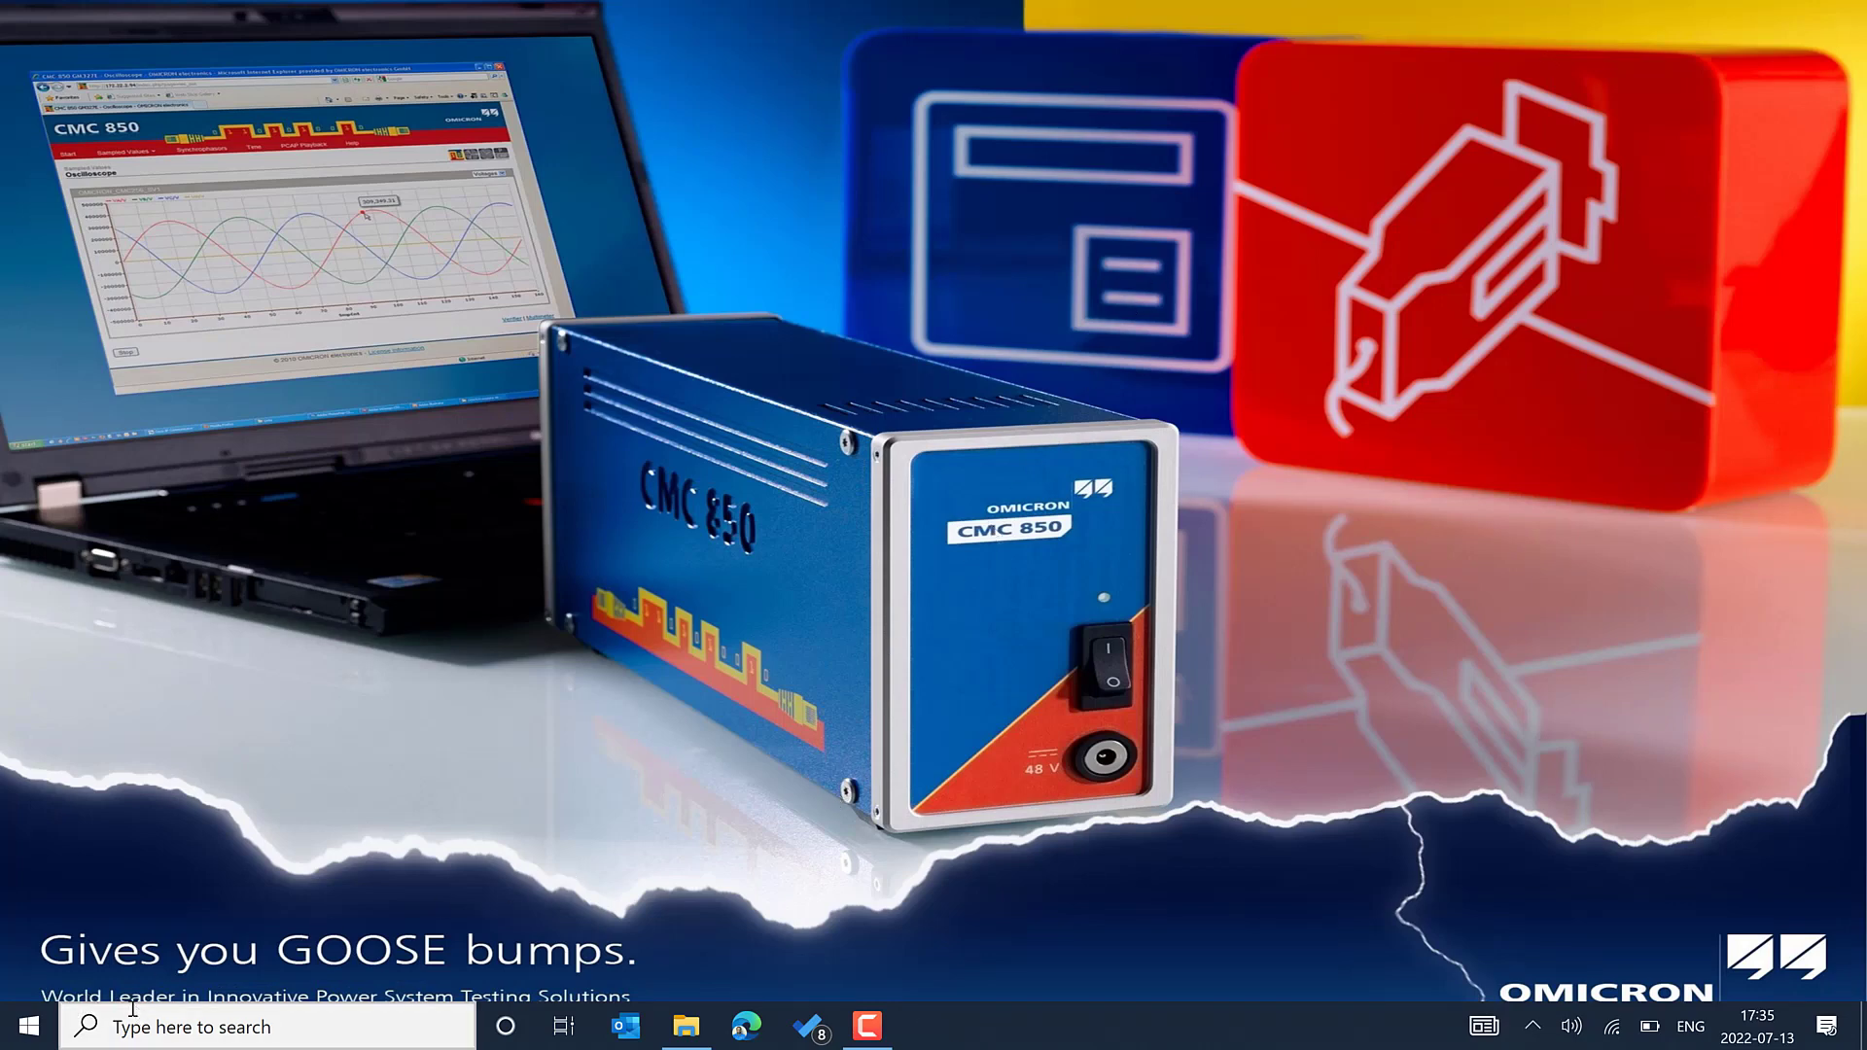
pyautogui.write('ied')
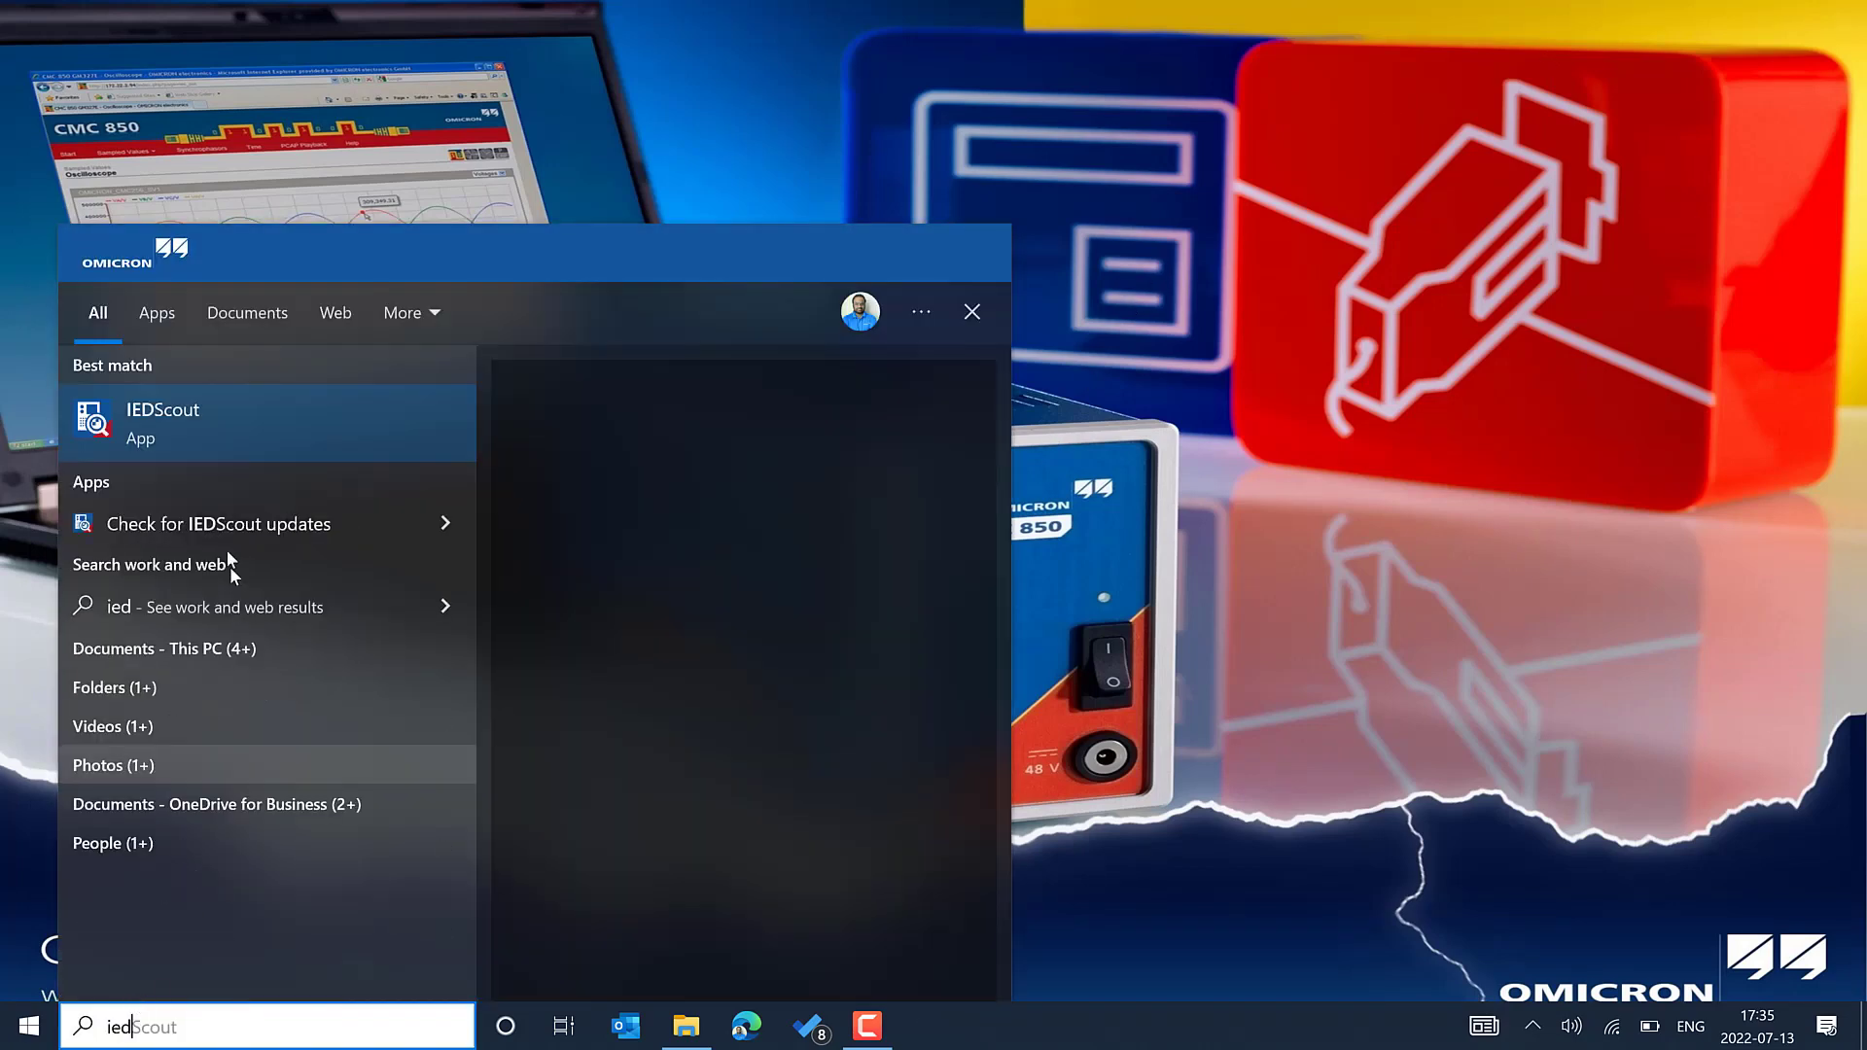
pyautogui.click(252, 428)
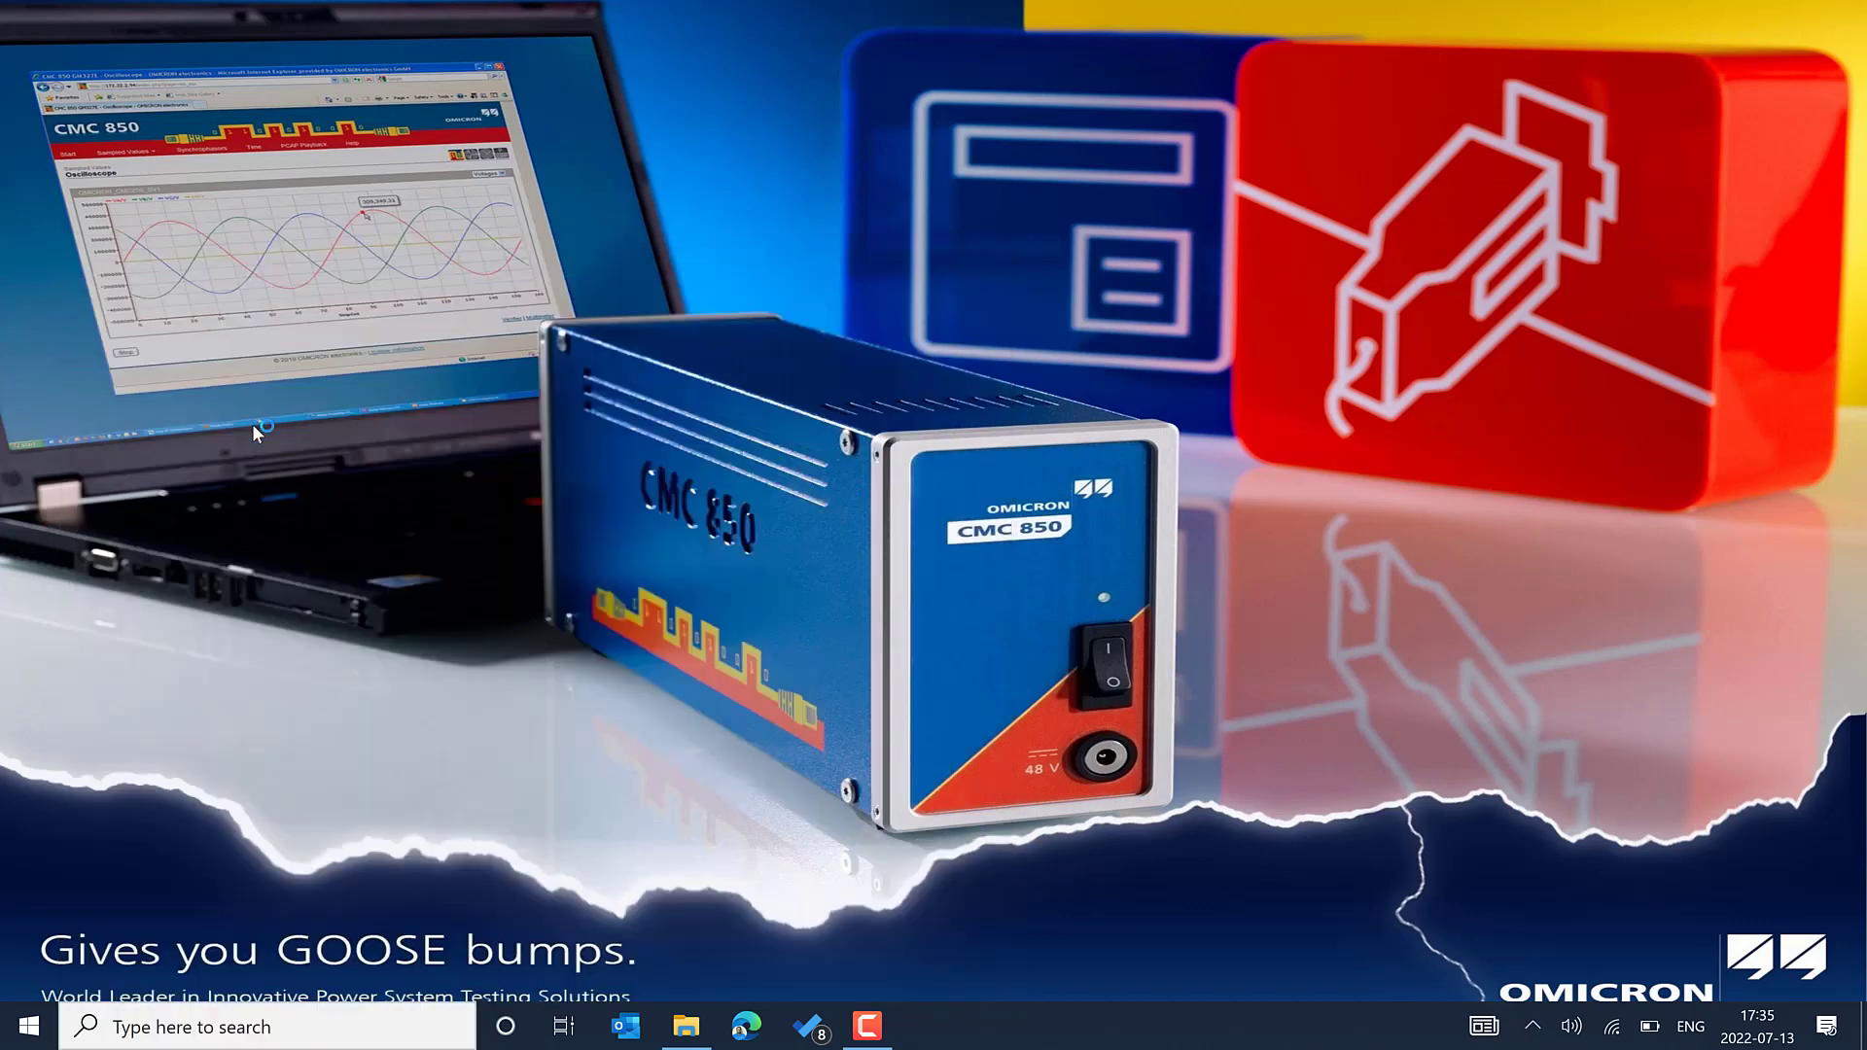
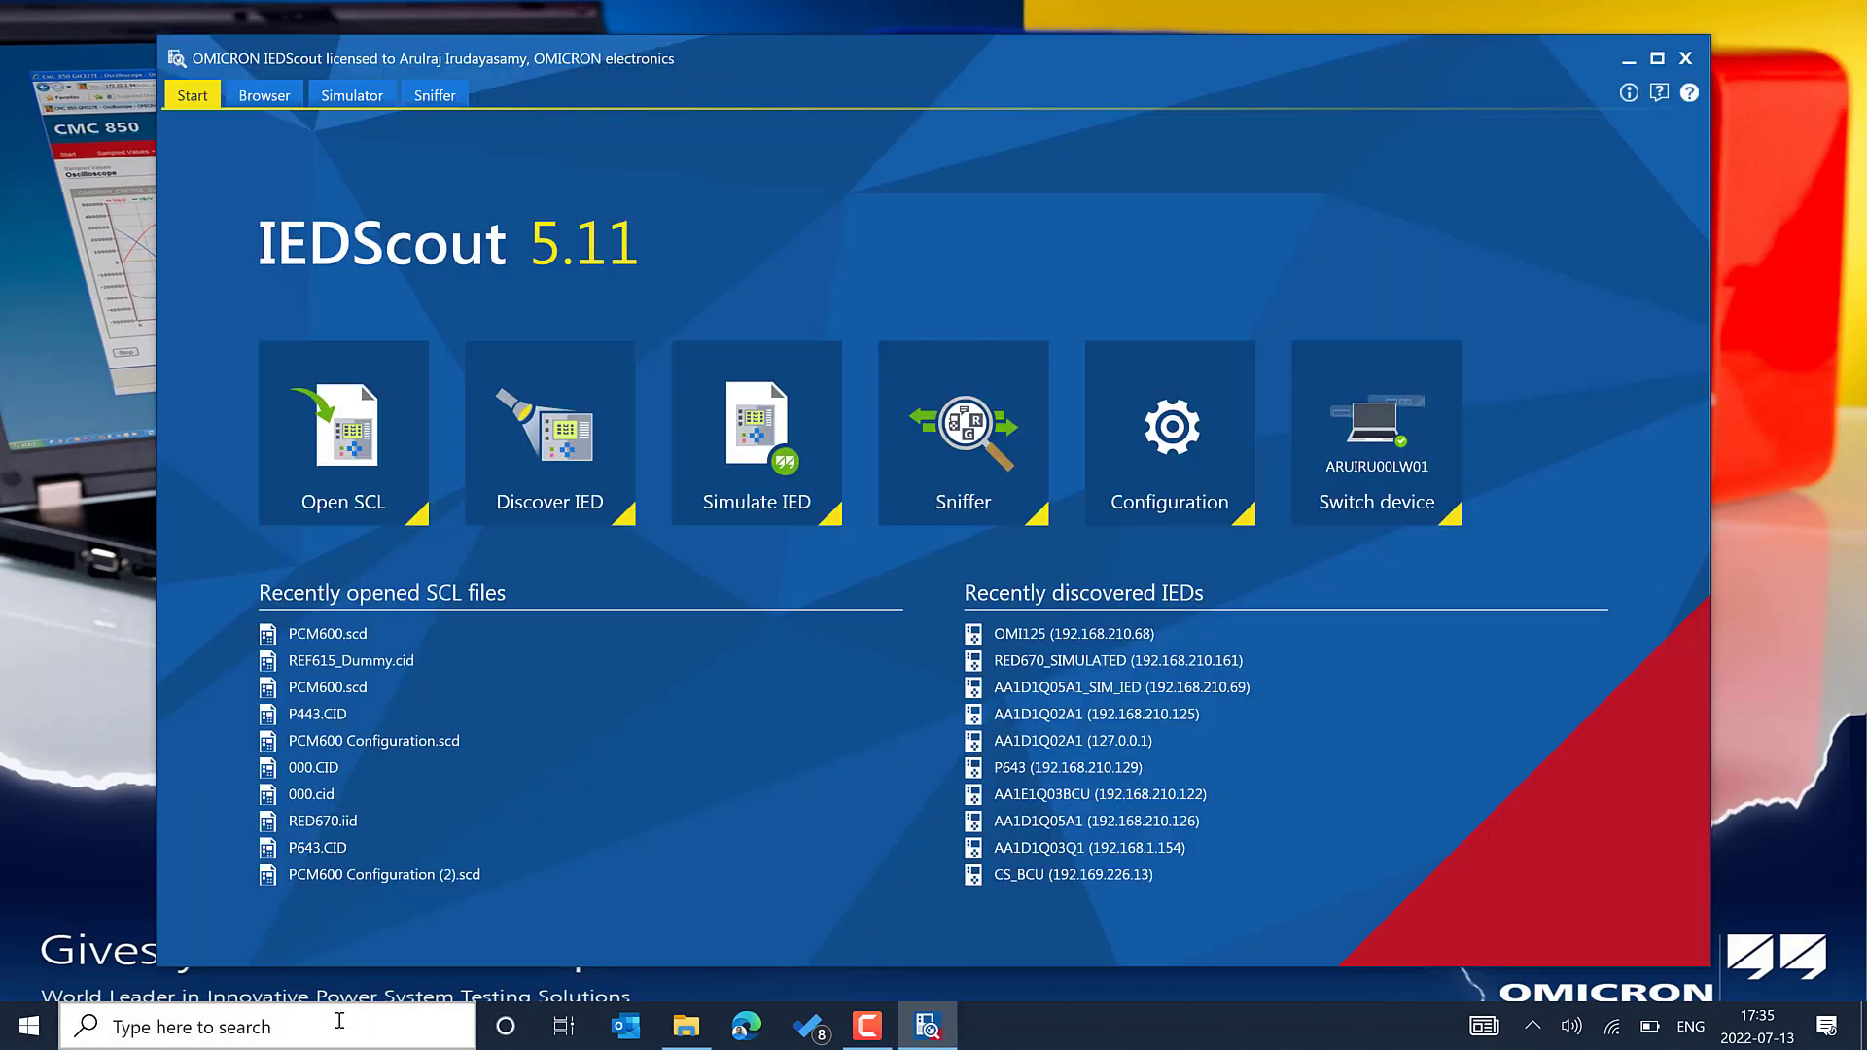
pyautogui.click(339, 1021)
pyautogui.write('wi')
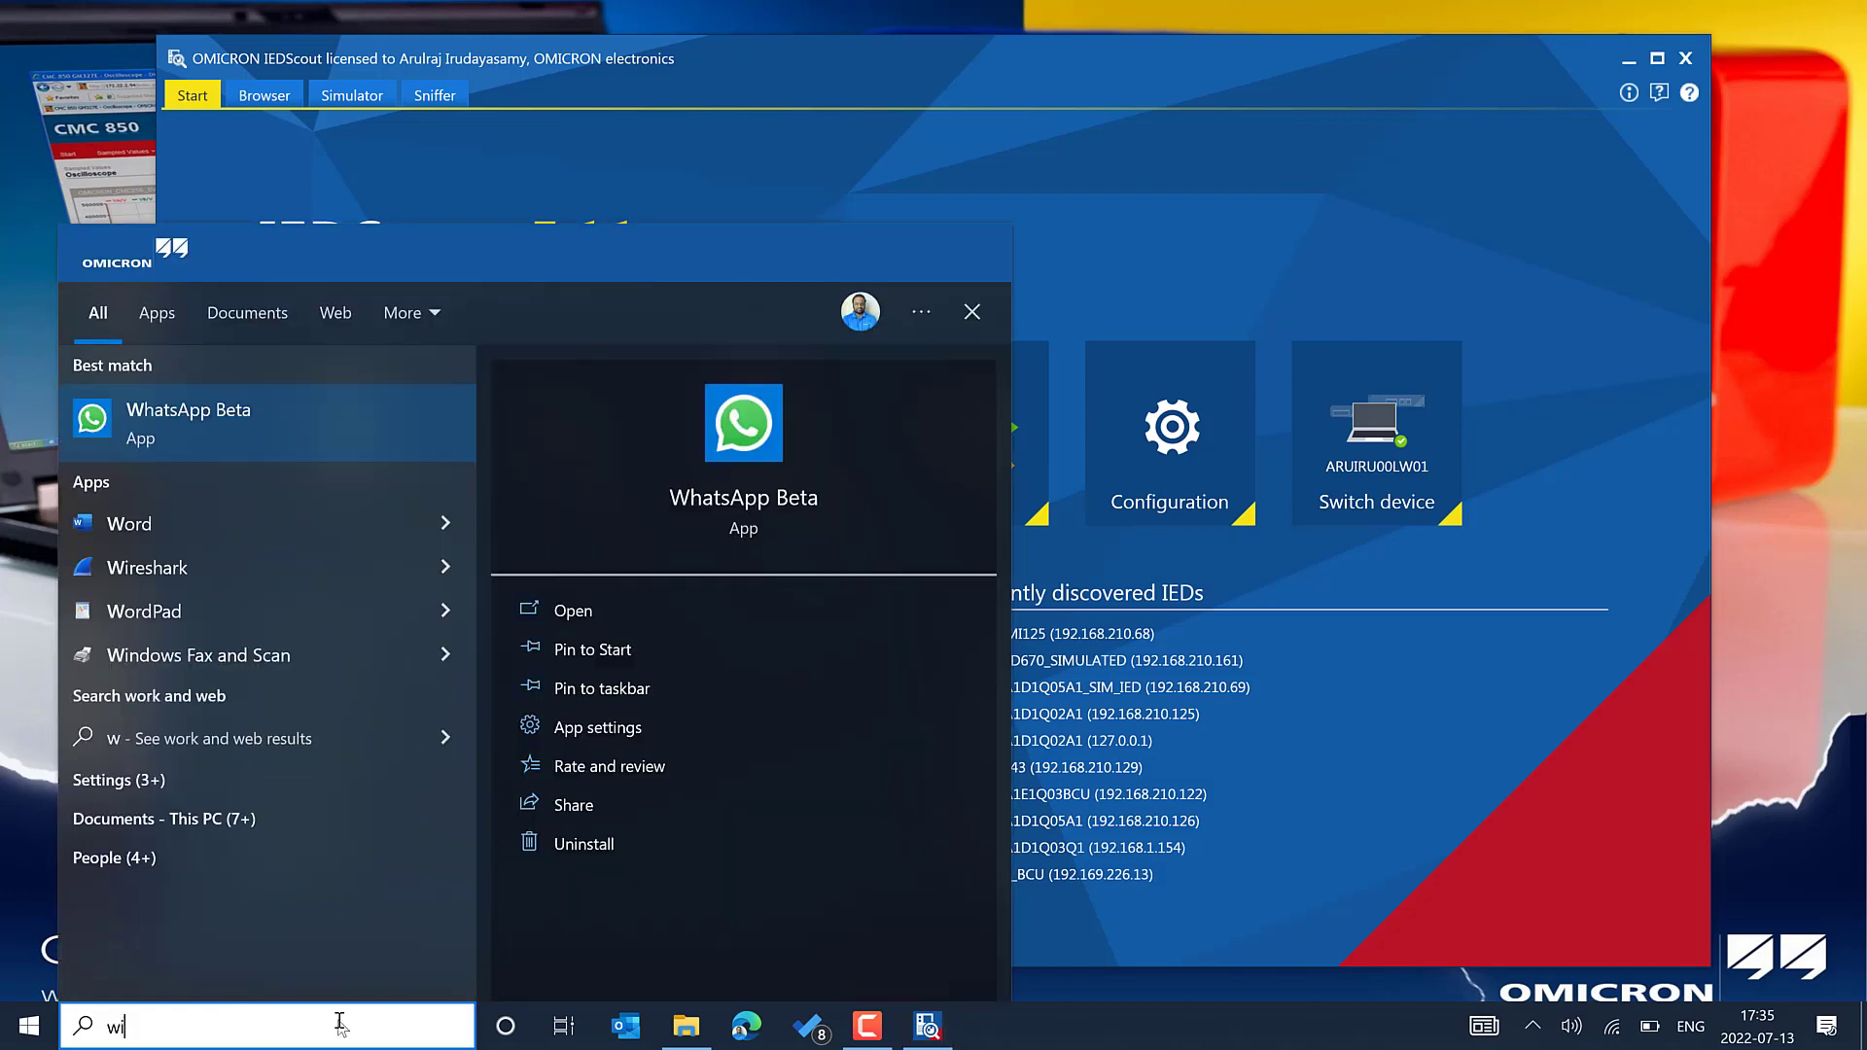
pyautogui.write('re')
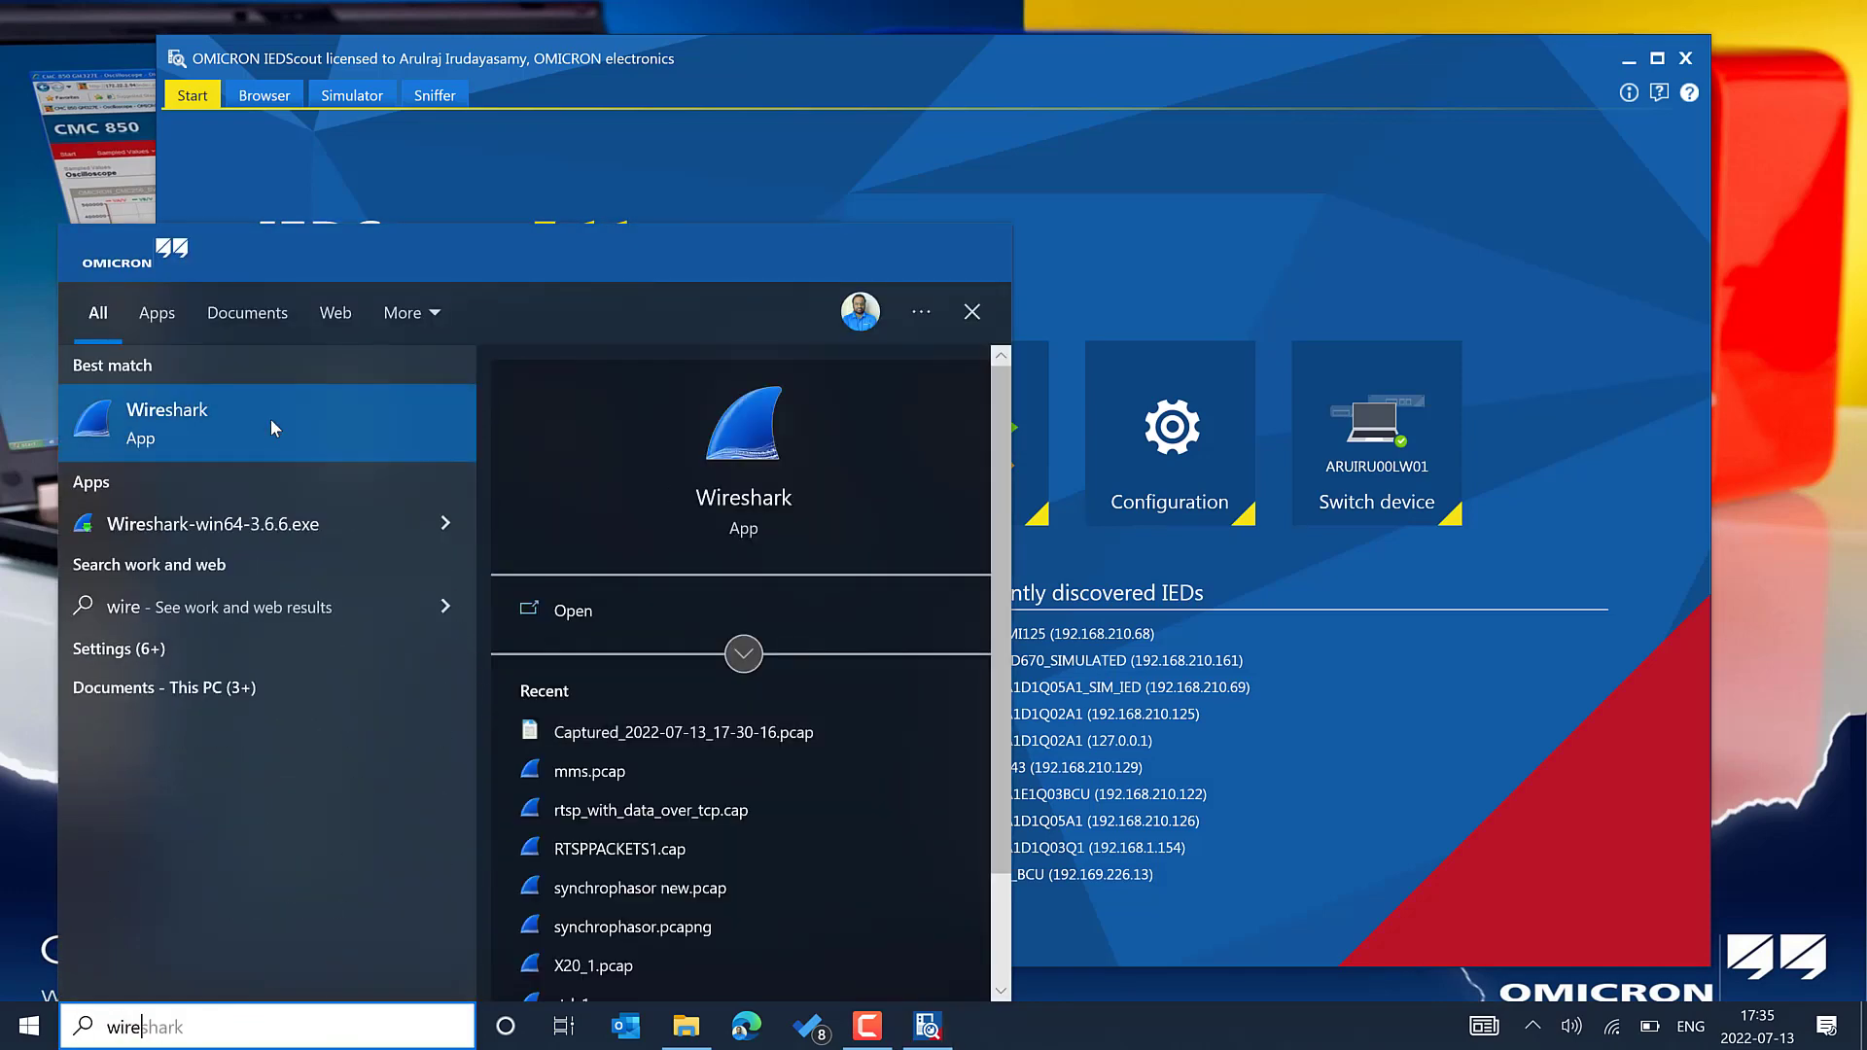
pyautogui.click(273, 427)
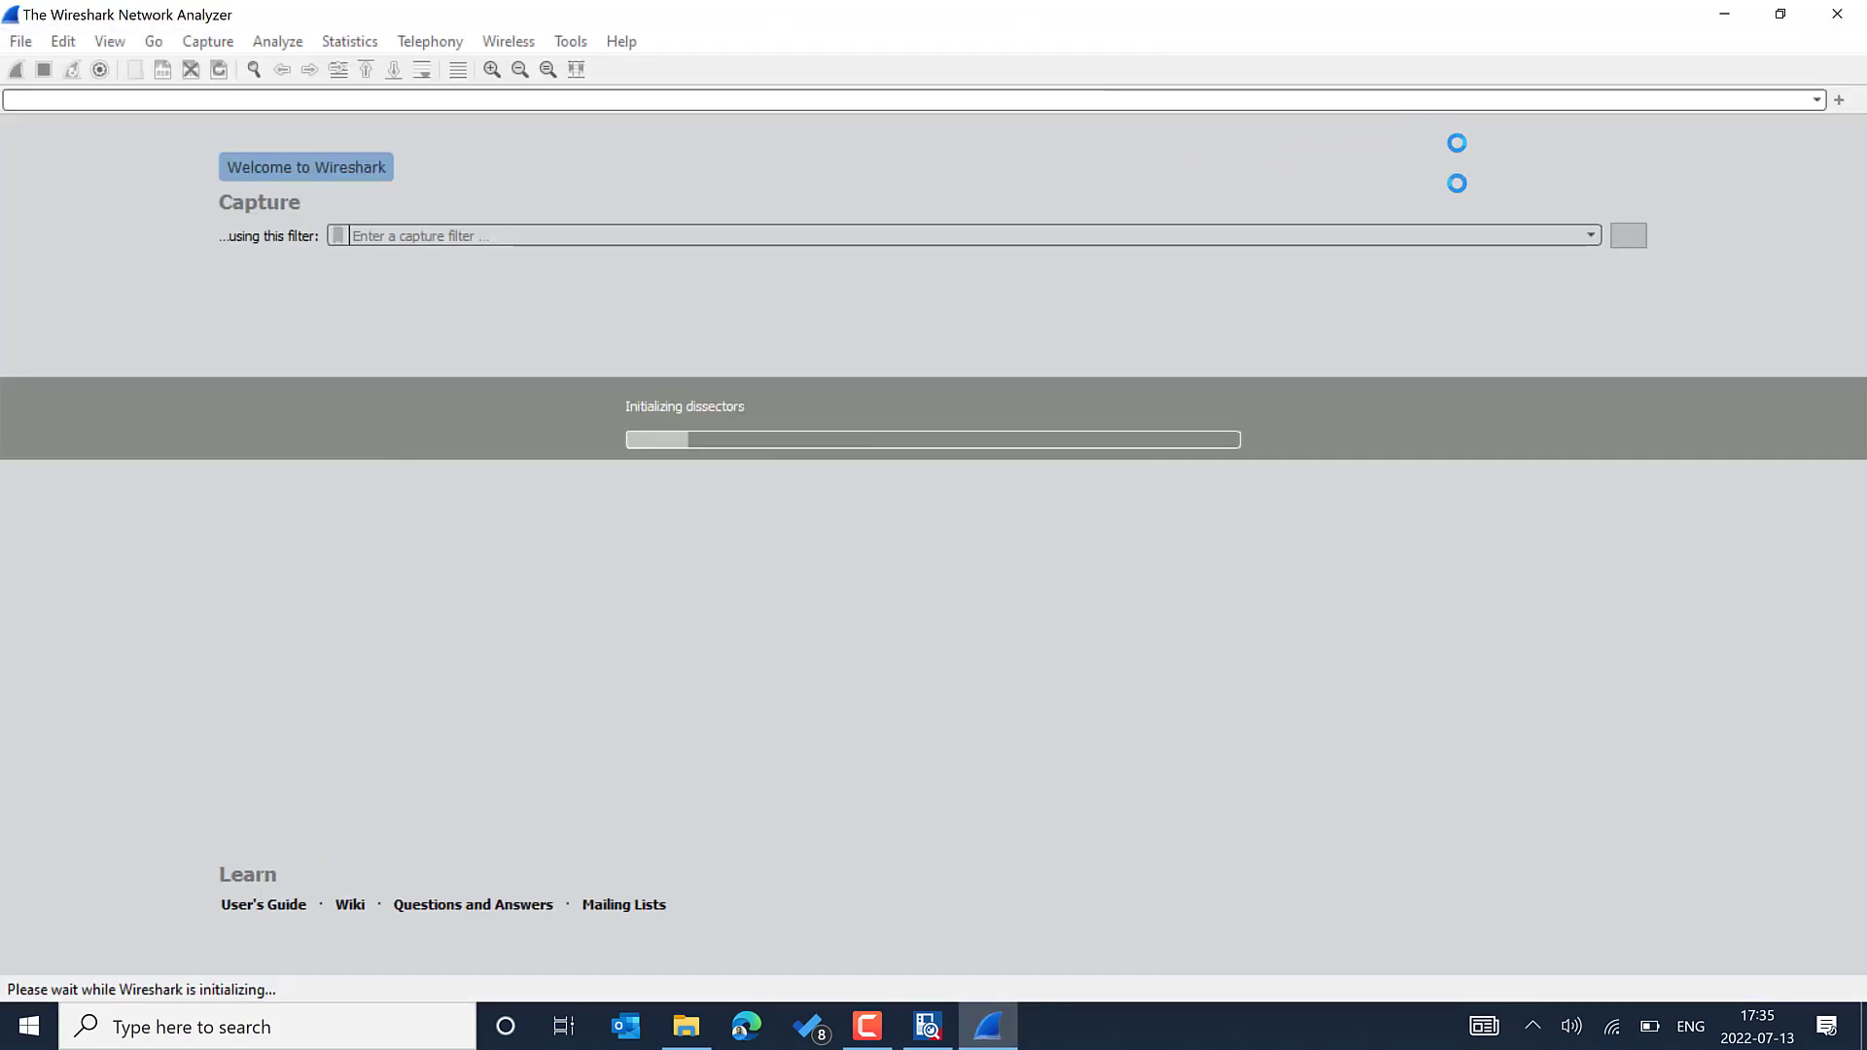
# Step: Switch to IEDScout, maximize it, and set Host Loopback Ethernet AP as the network adapter for Client/Server and GOOSE
pyautogui.click(927, 1025)
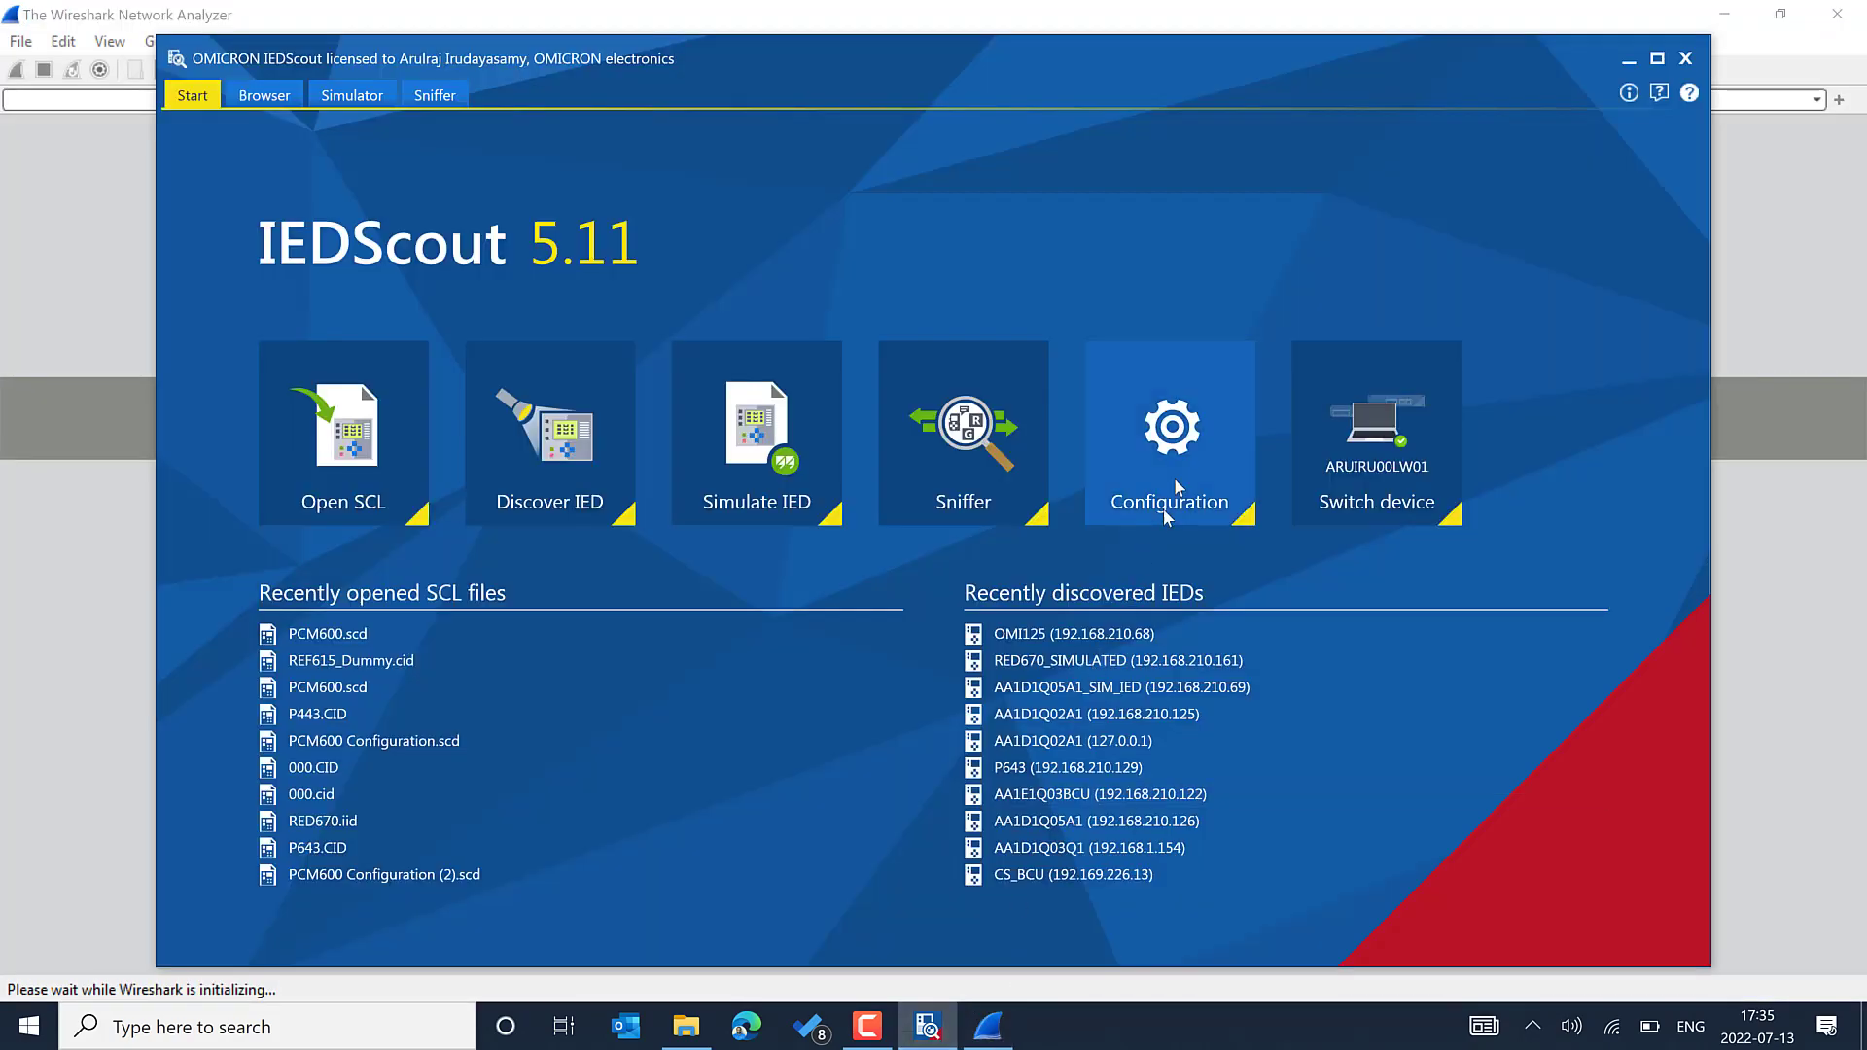
pyautogui.click(1656, 60)
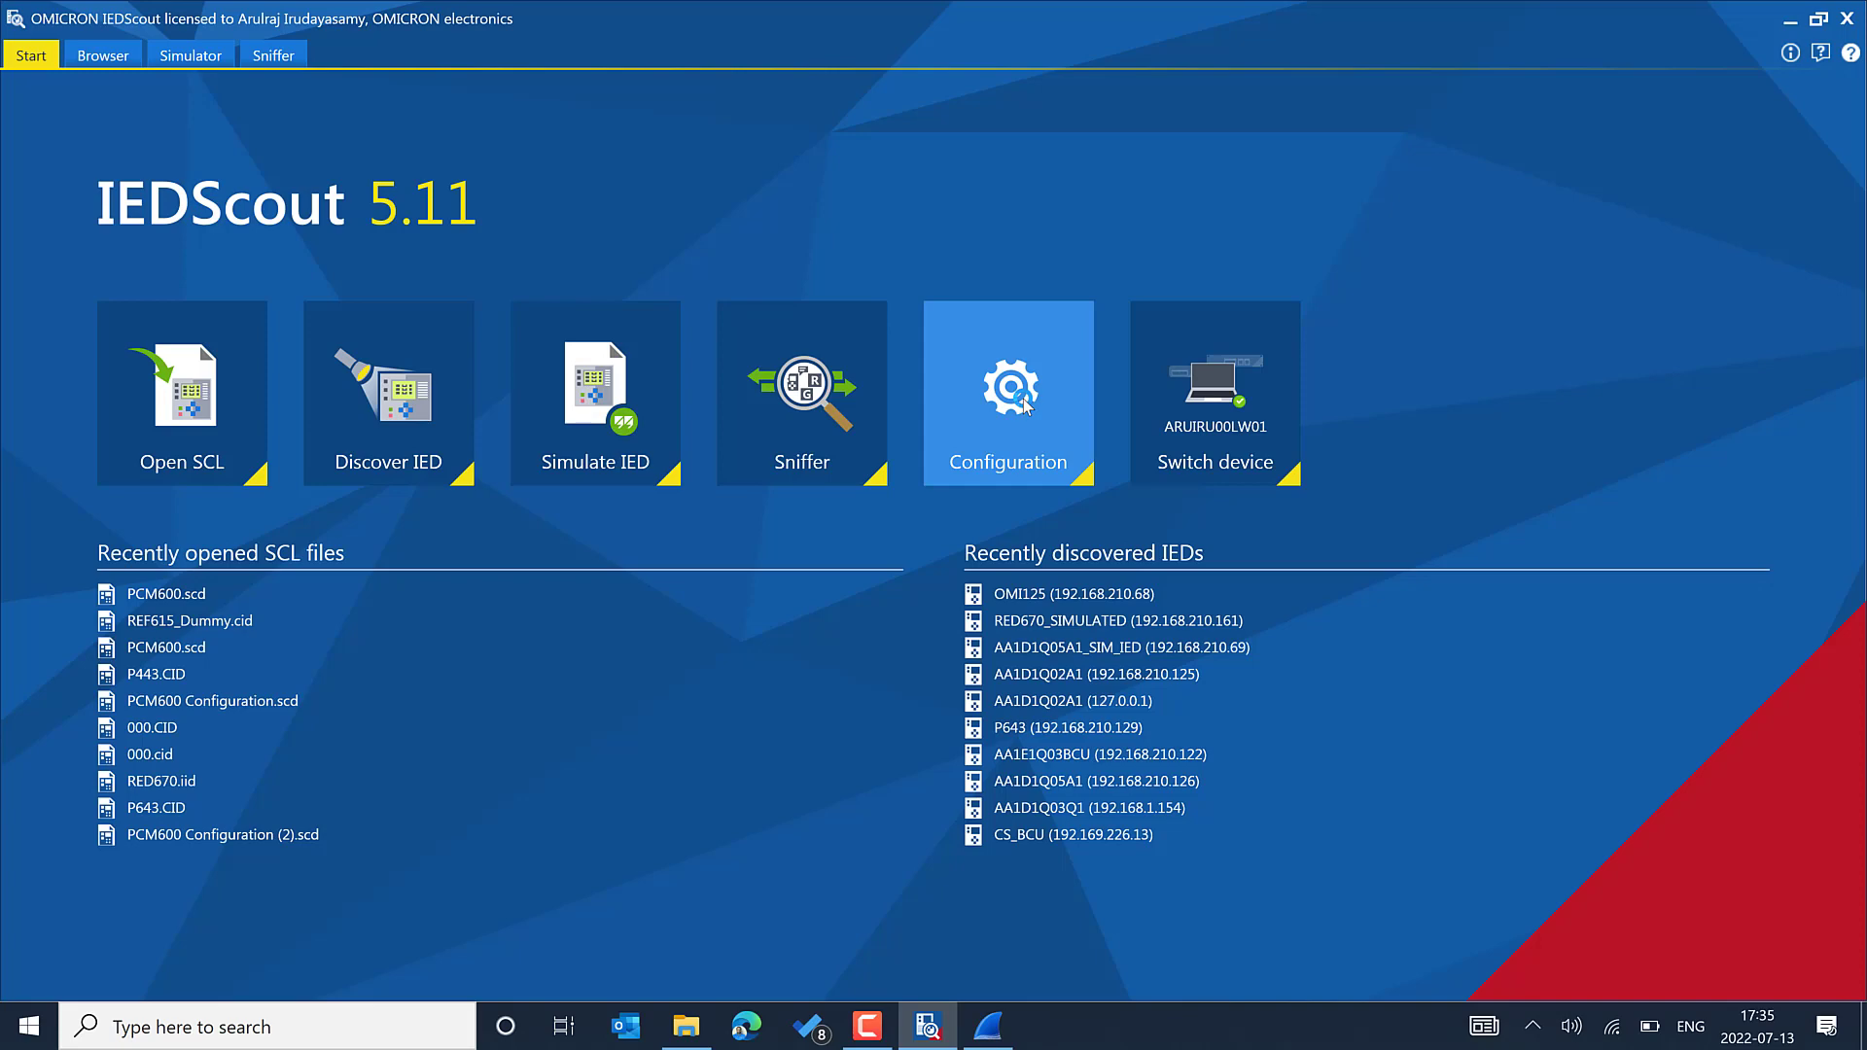
pyautogui.click(1031, 477)
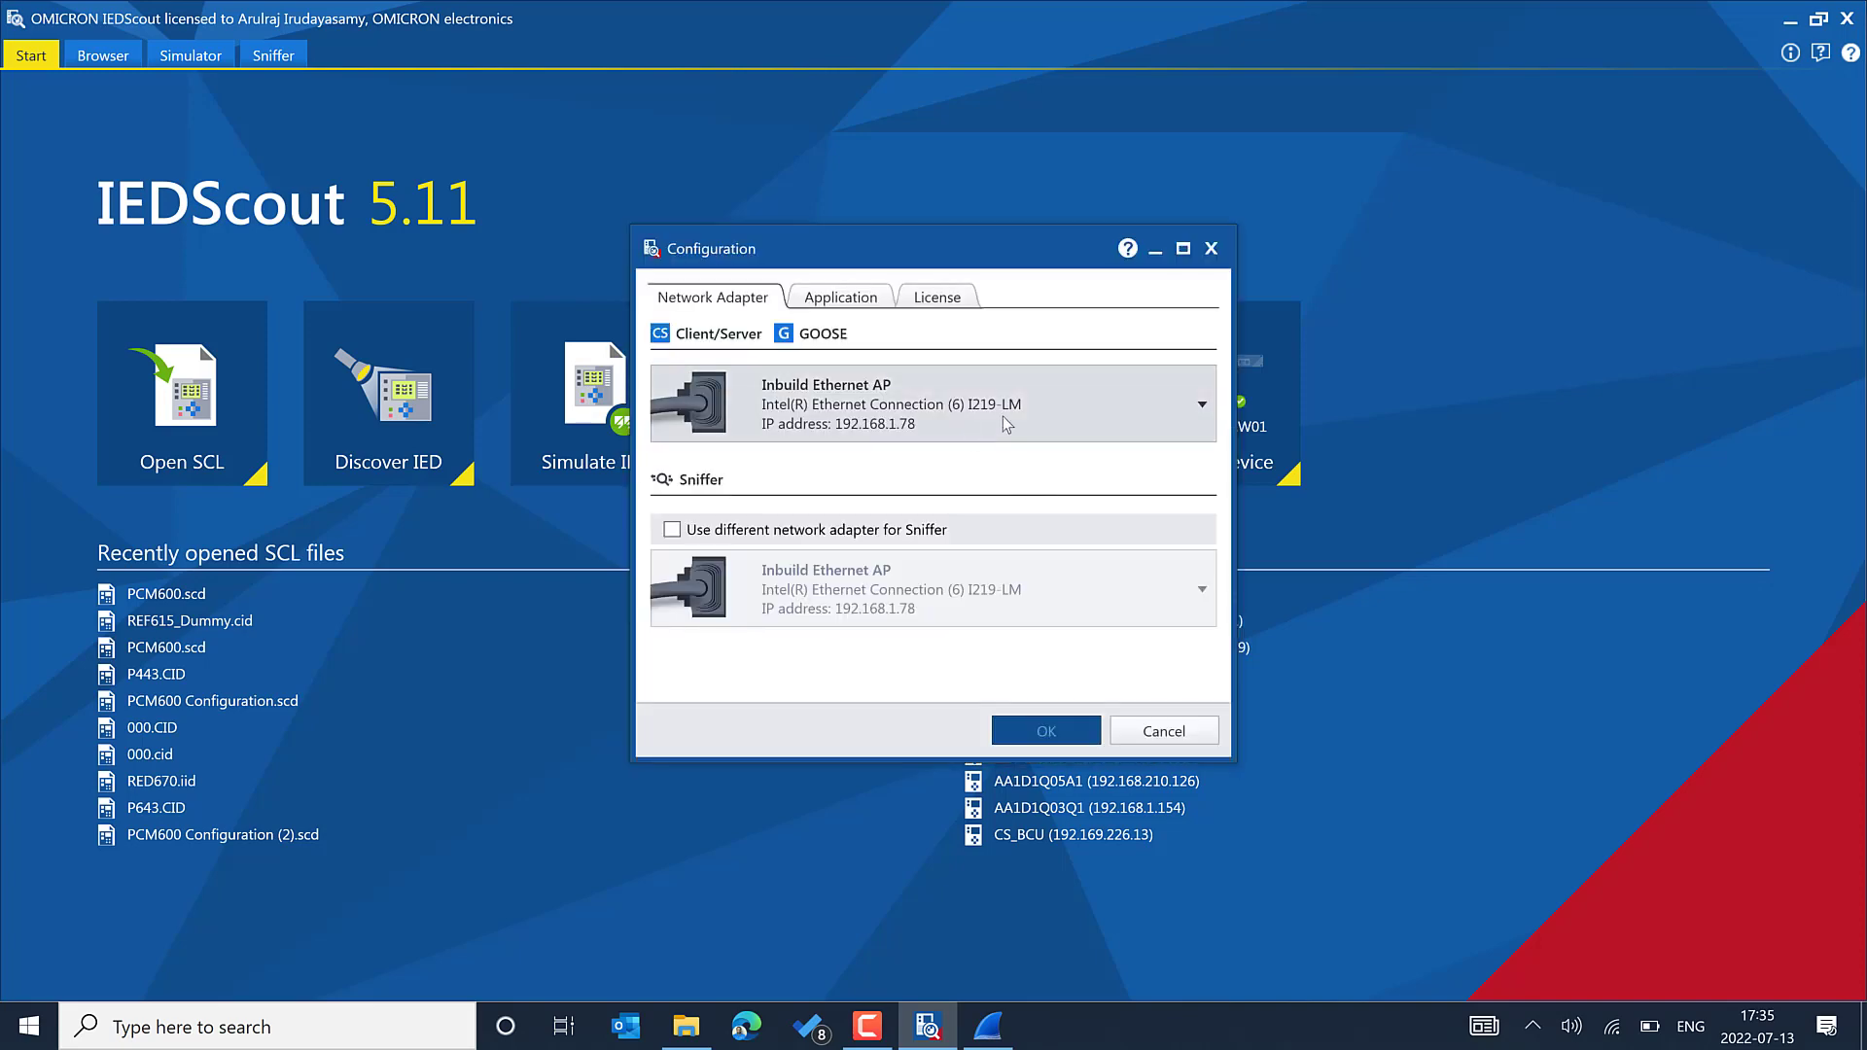
pyautogui.click(1001, 416)
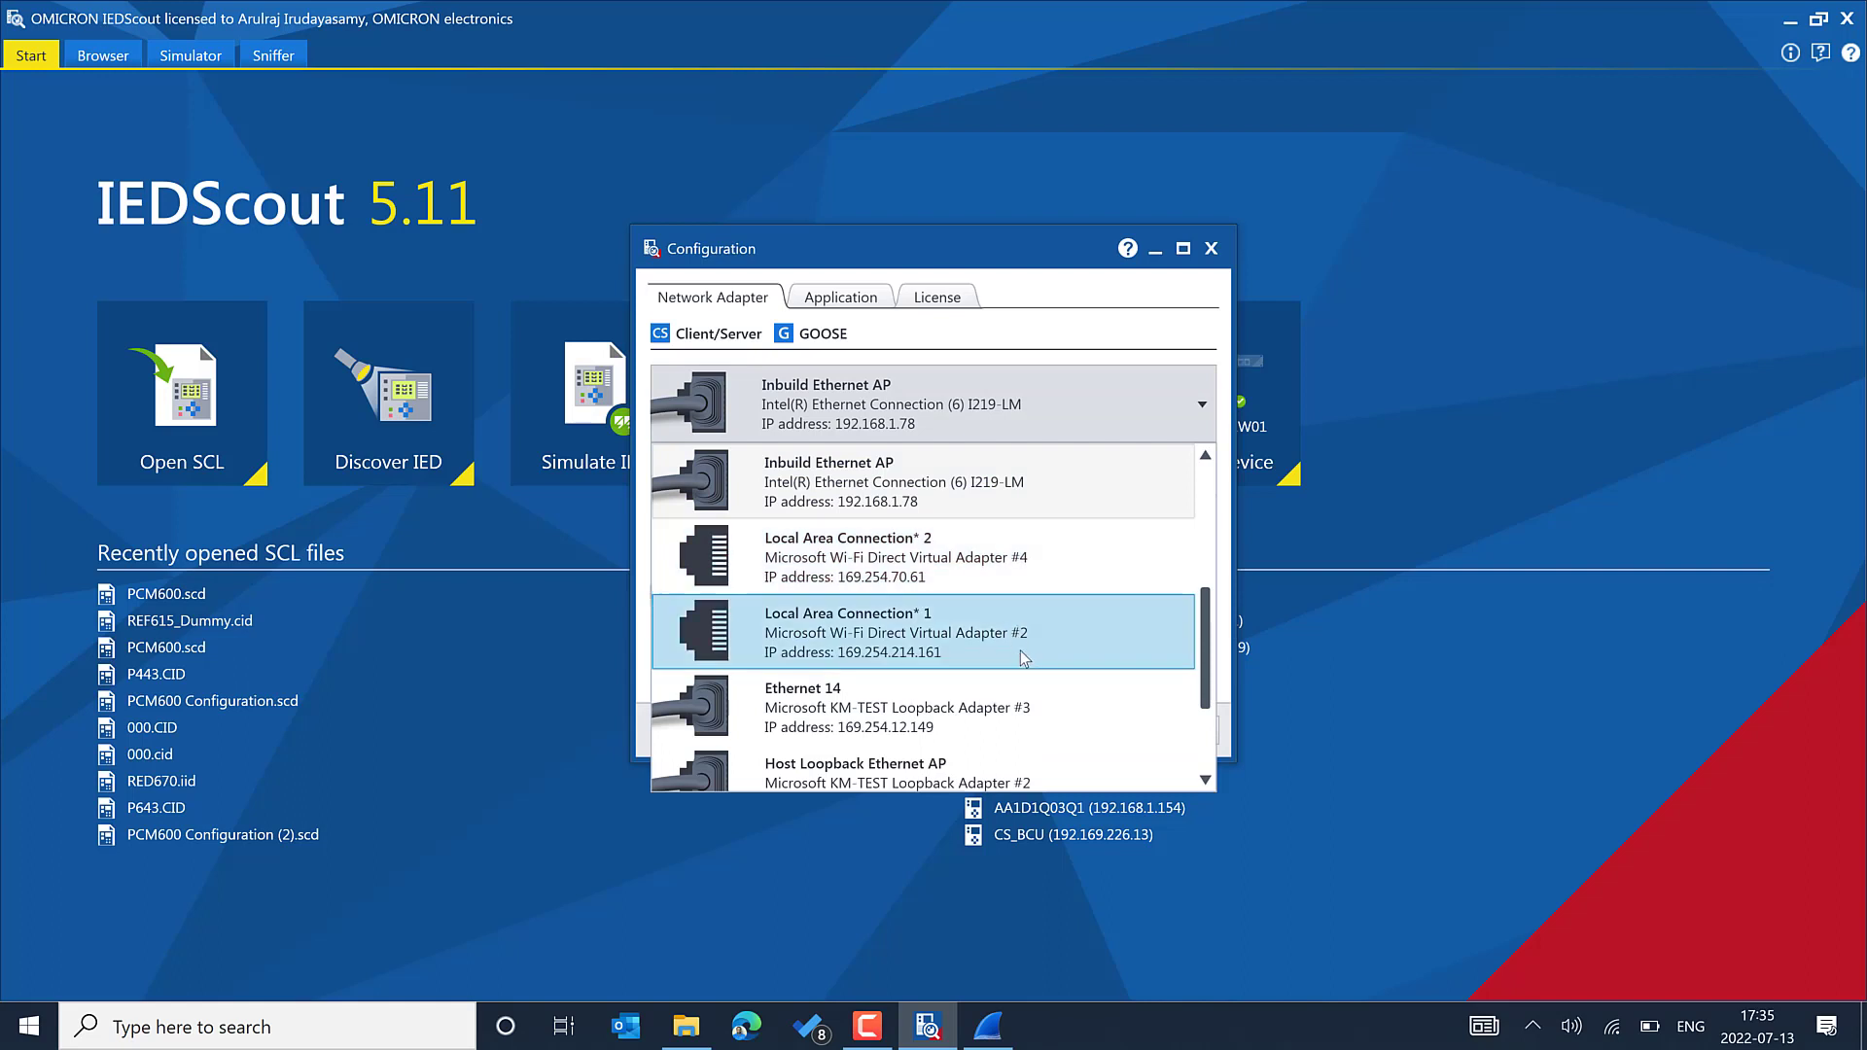
pyautogui.scroll(-3, 1019, 652)
pyautogui.scroll(-3, 1035, 712)
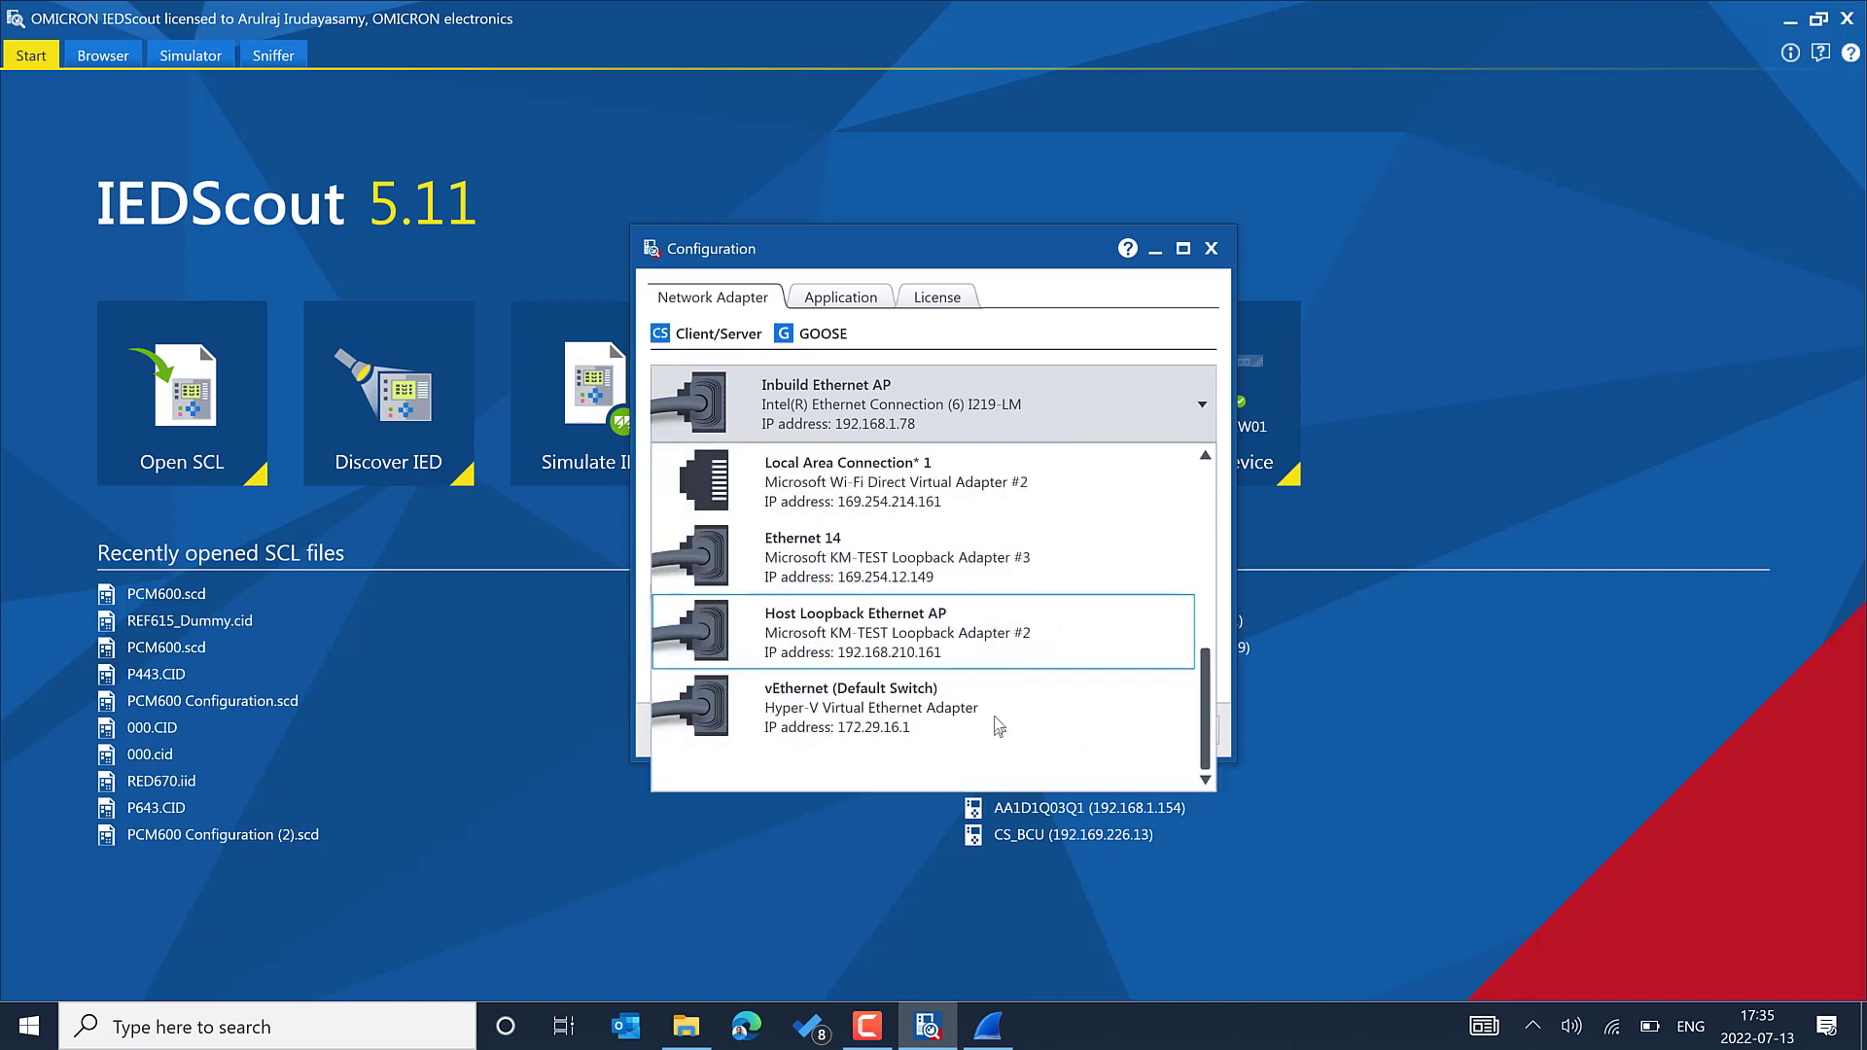
pyautogui.click(1052, 637)
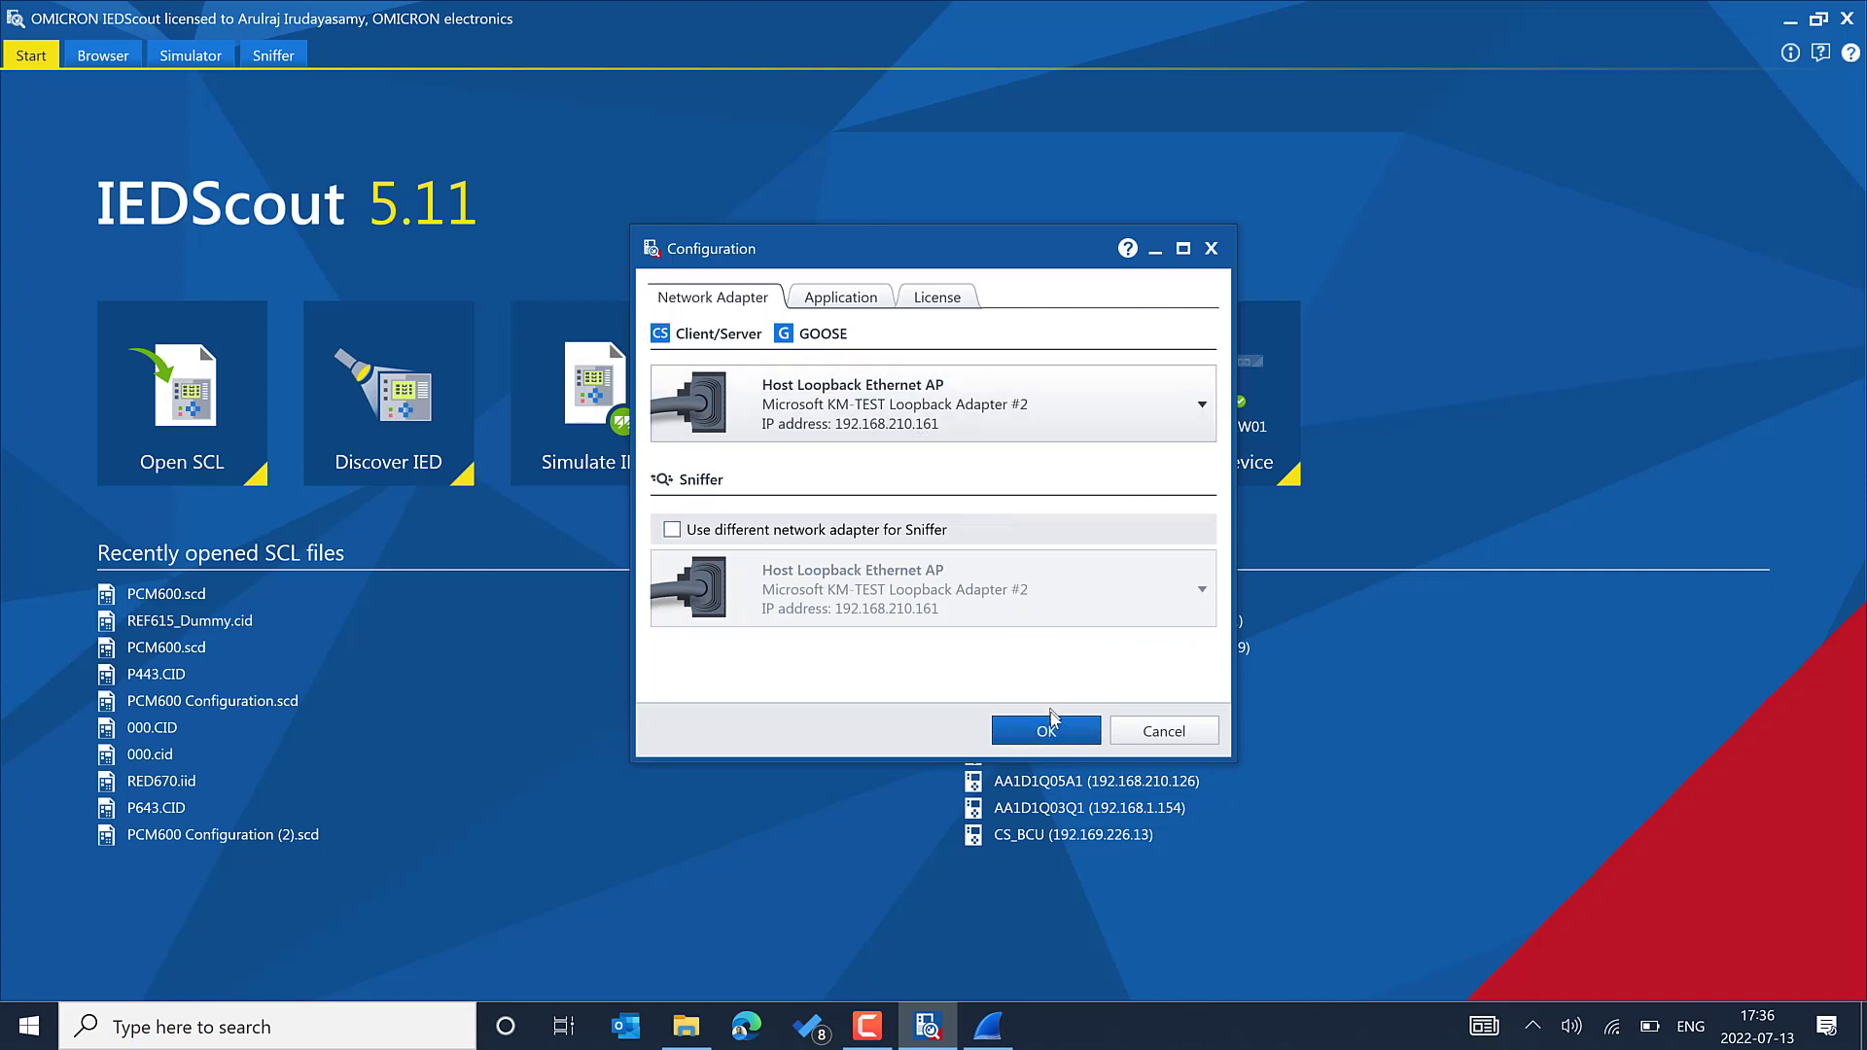
pyautogui.click(1055, 733)
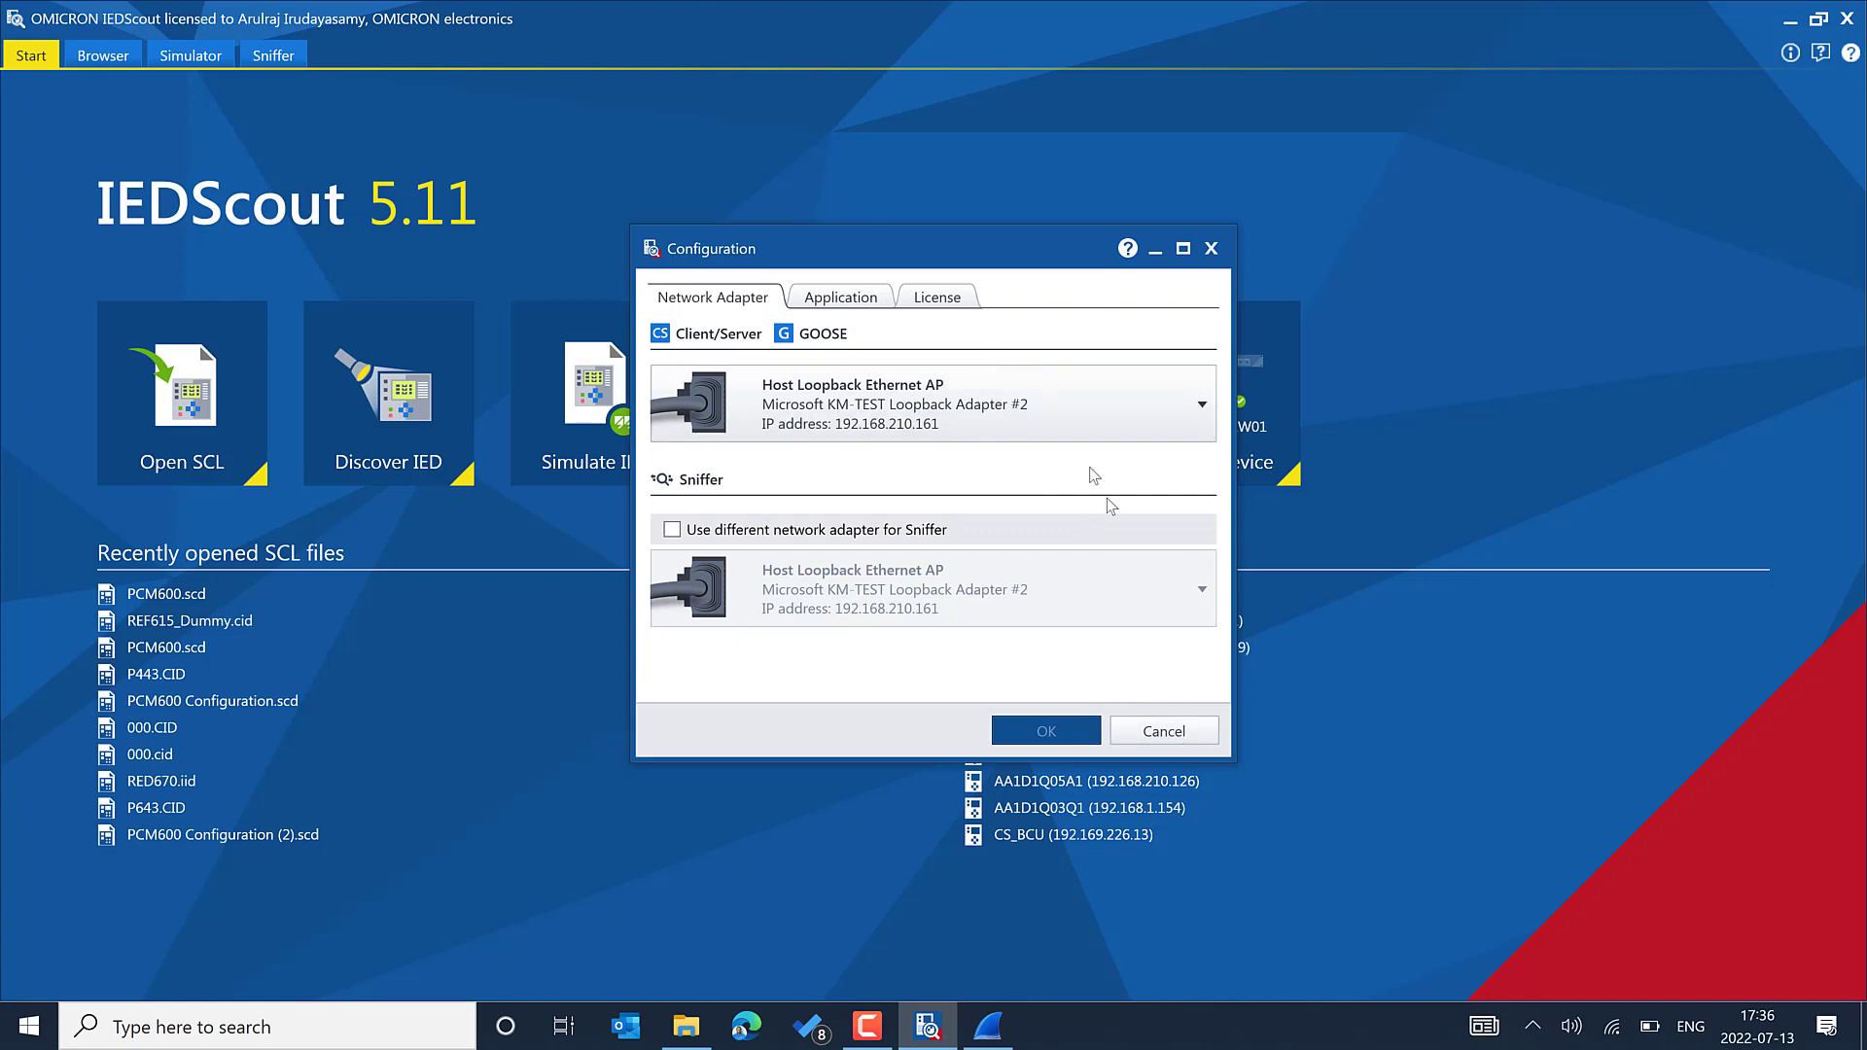
pyautogui.click(1150, 728)
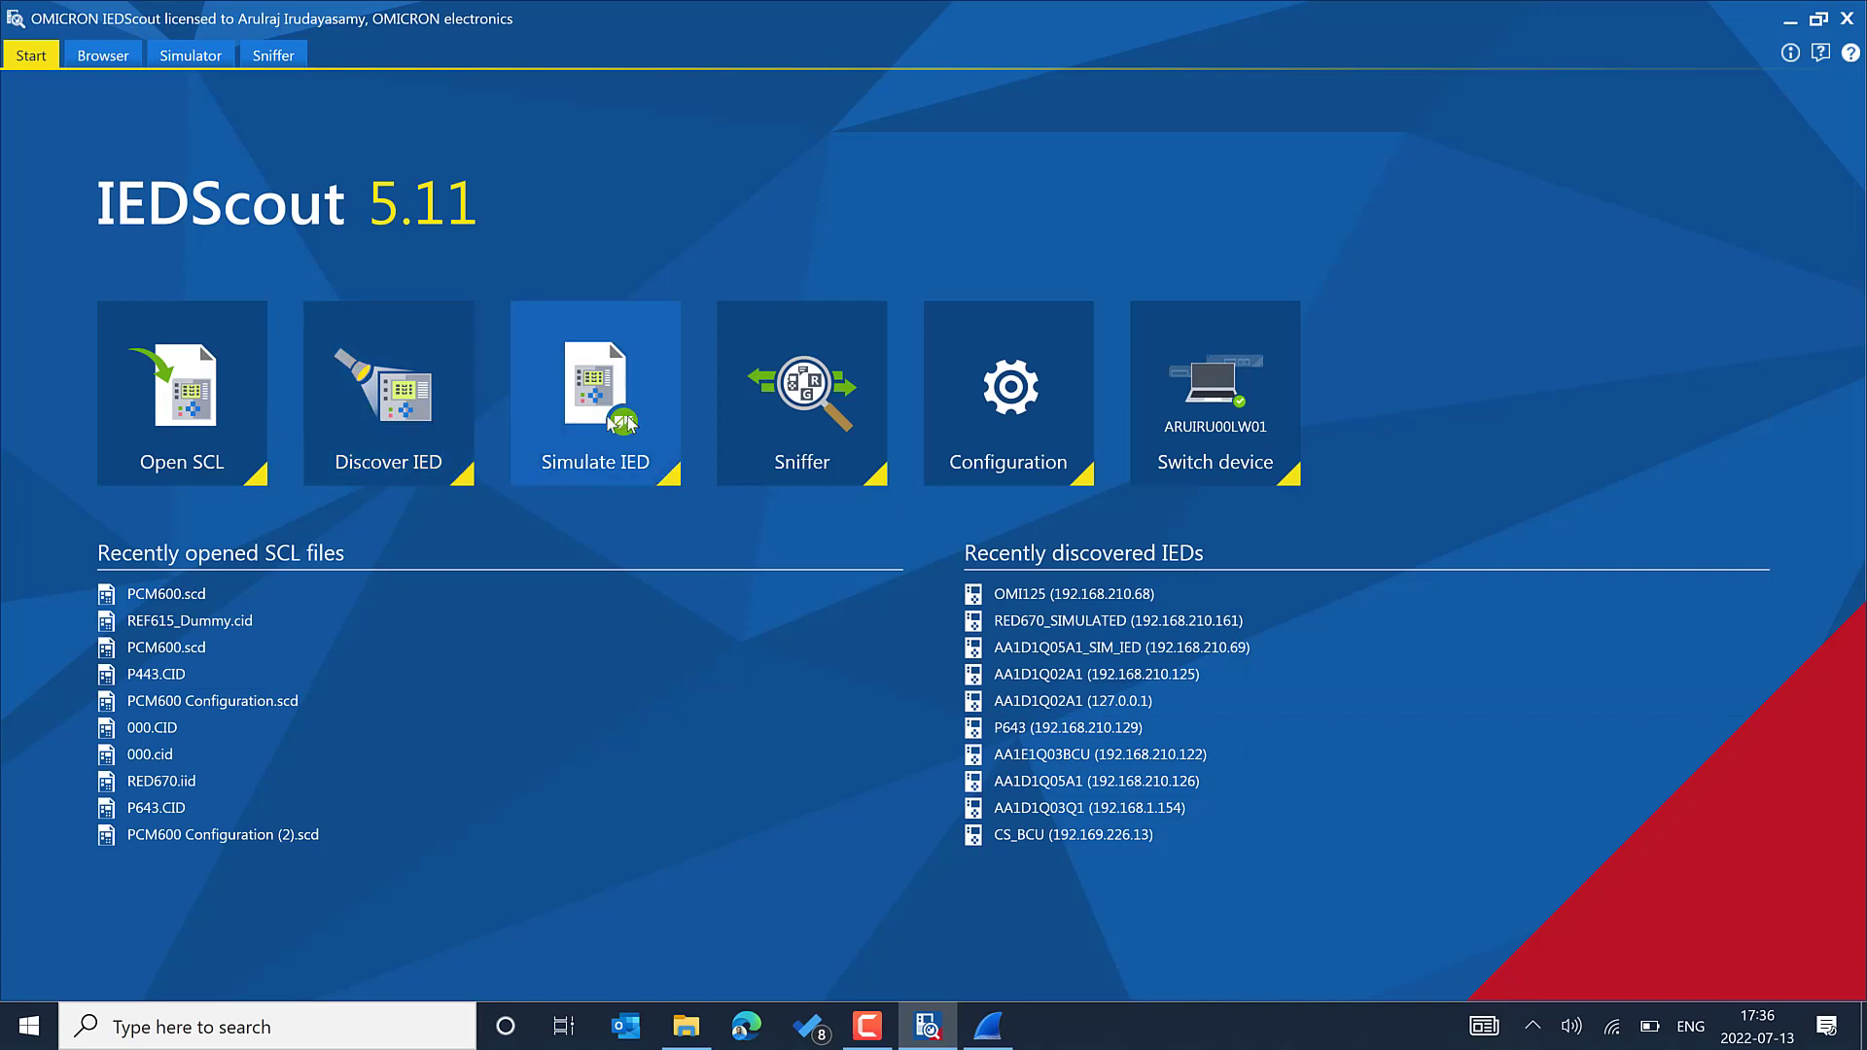
# Step: Load the RED670_SIMULATED IED from PCM600.scd into the simulator
pyautogui.click(560, 425)
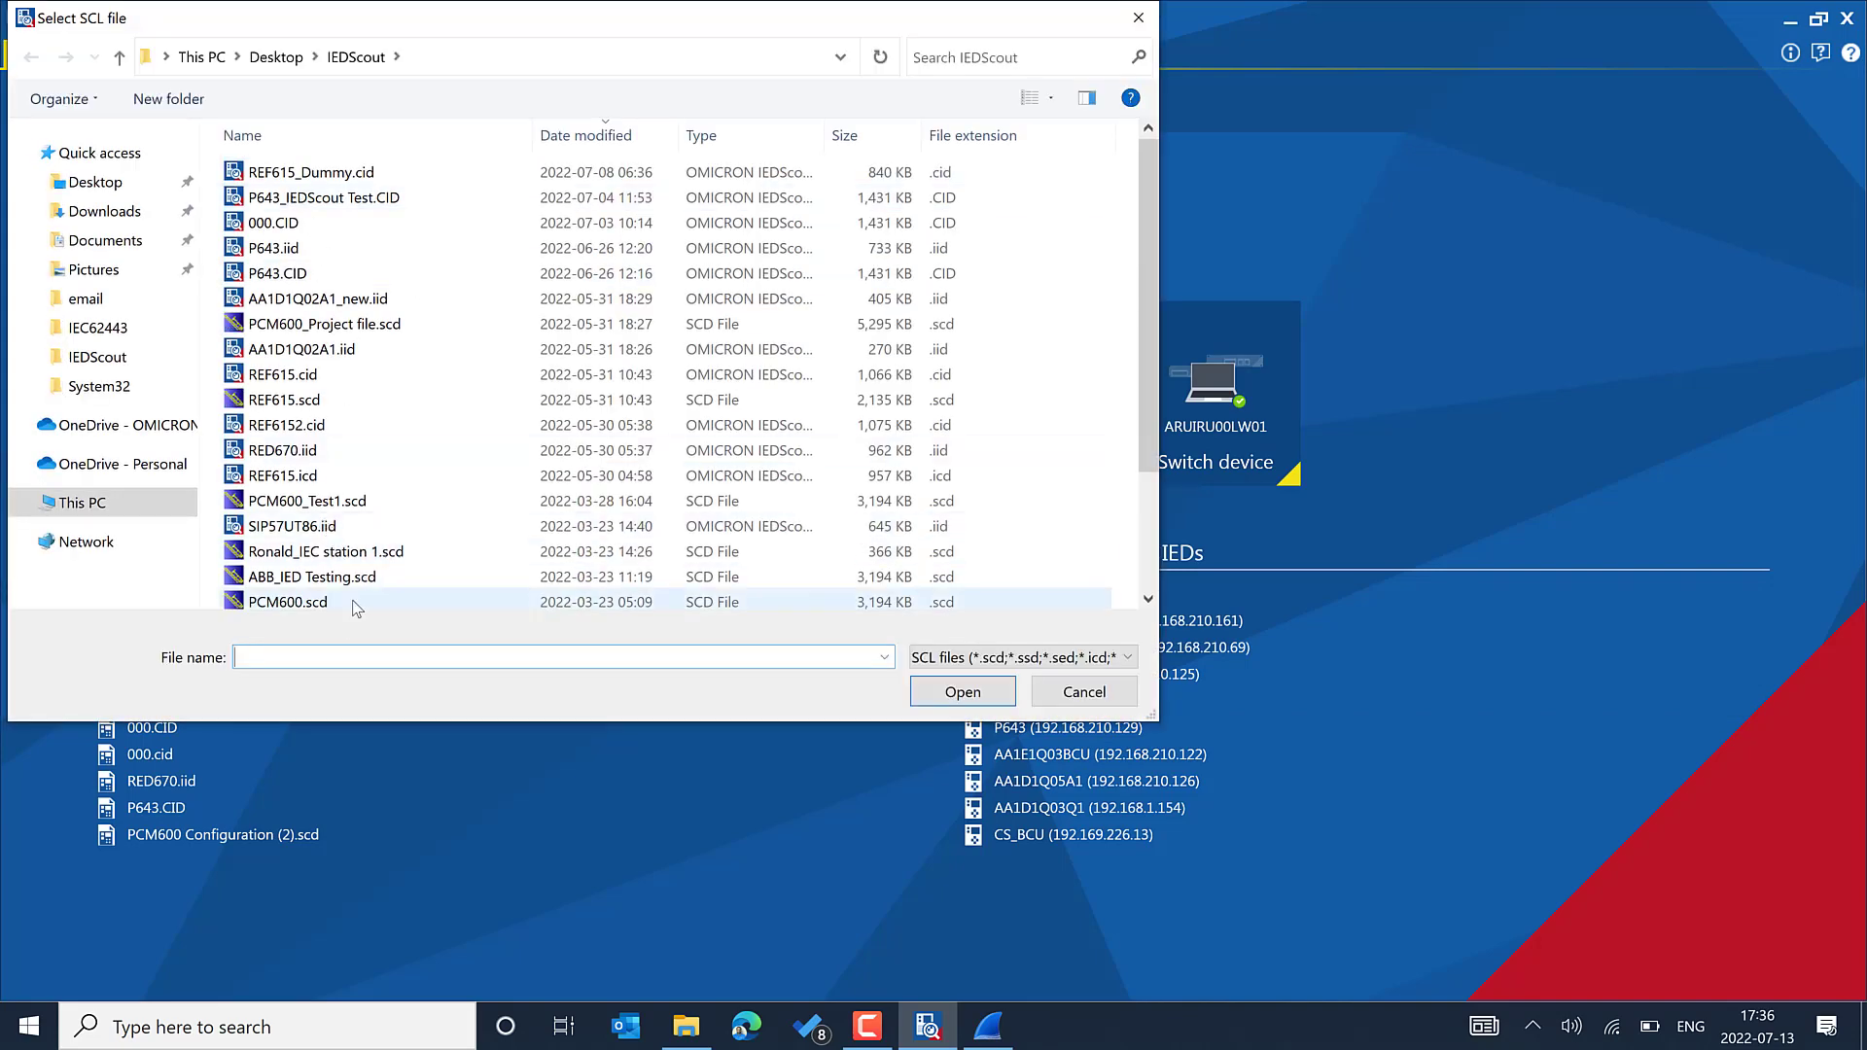
pyautogui.click(346, 596)
pyautogui.click(922, 687)
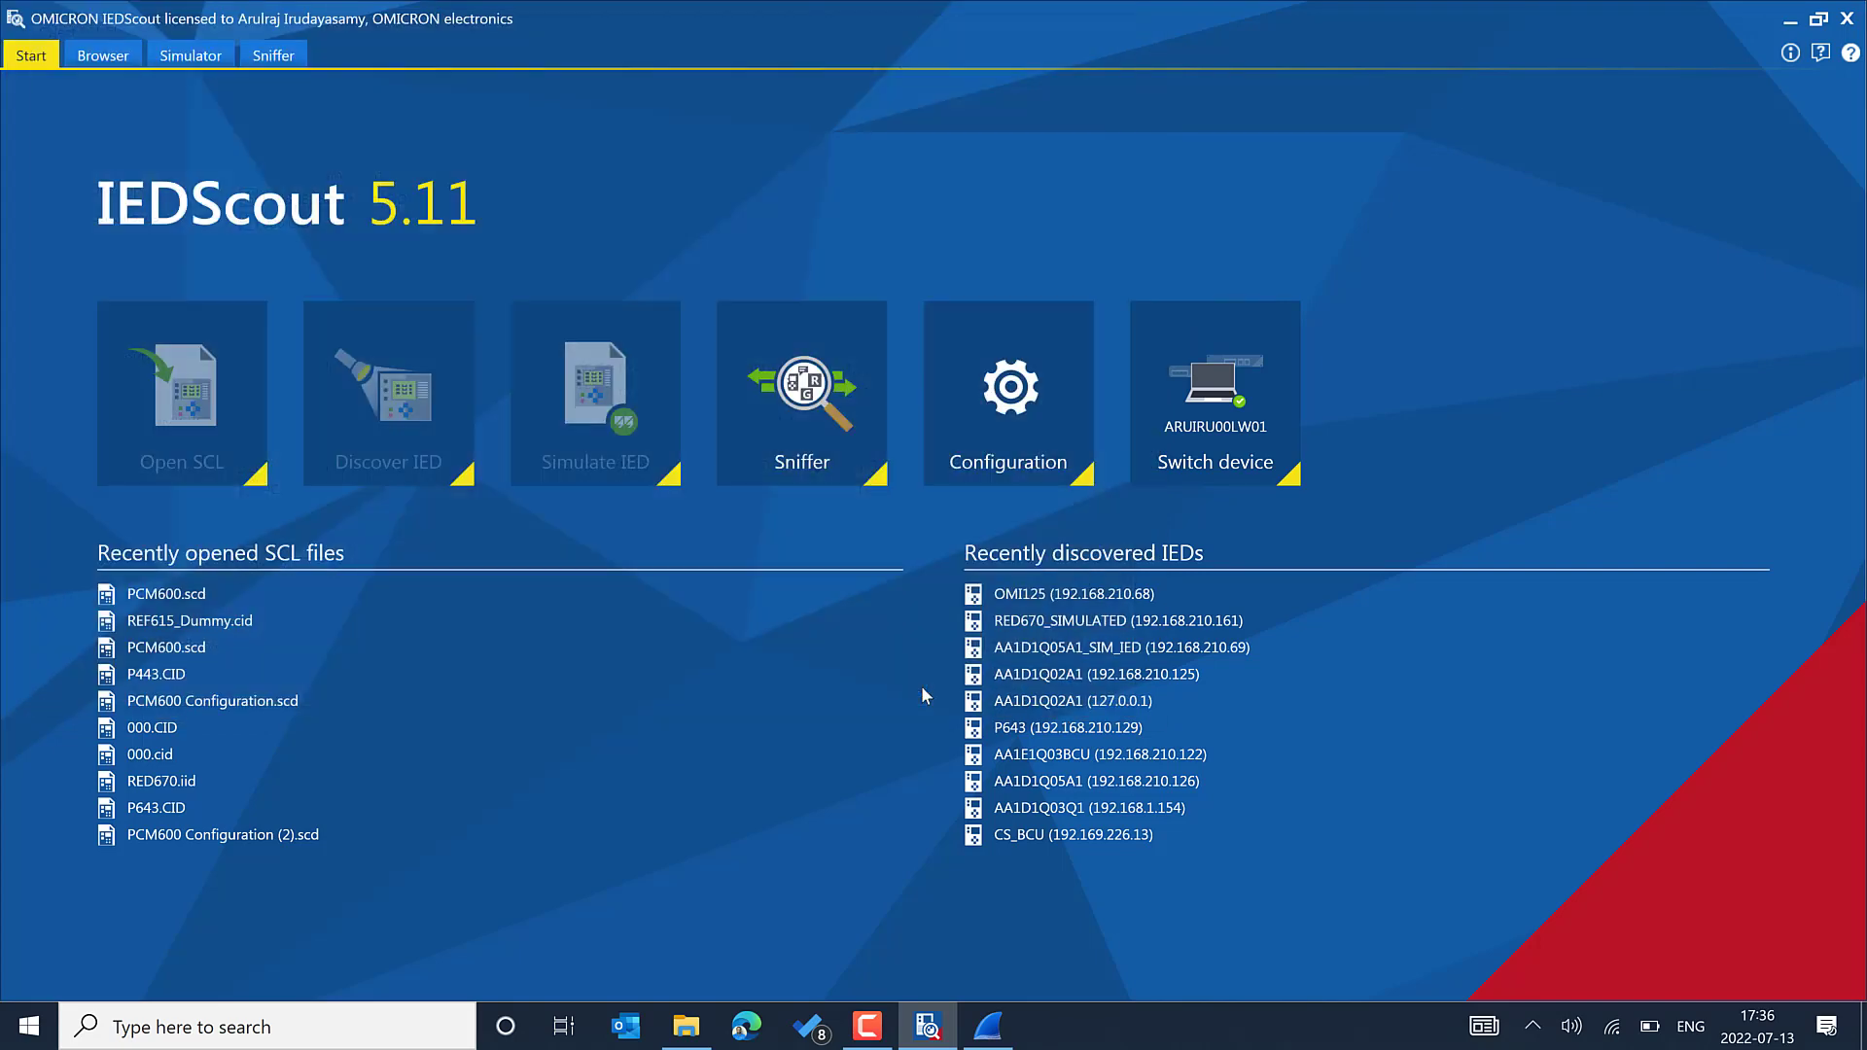
pyautogui.click(667, 566)
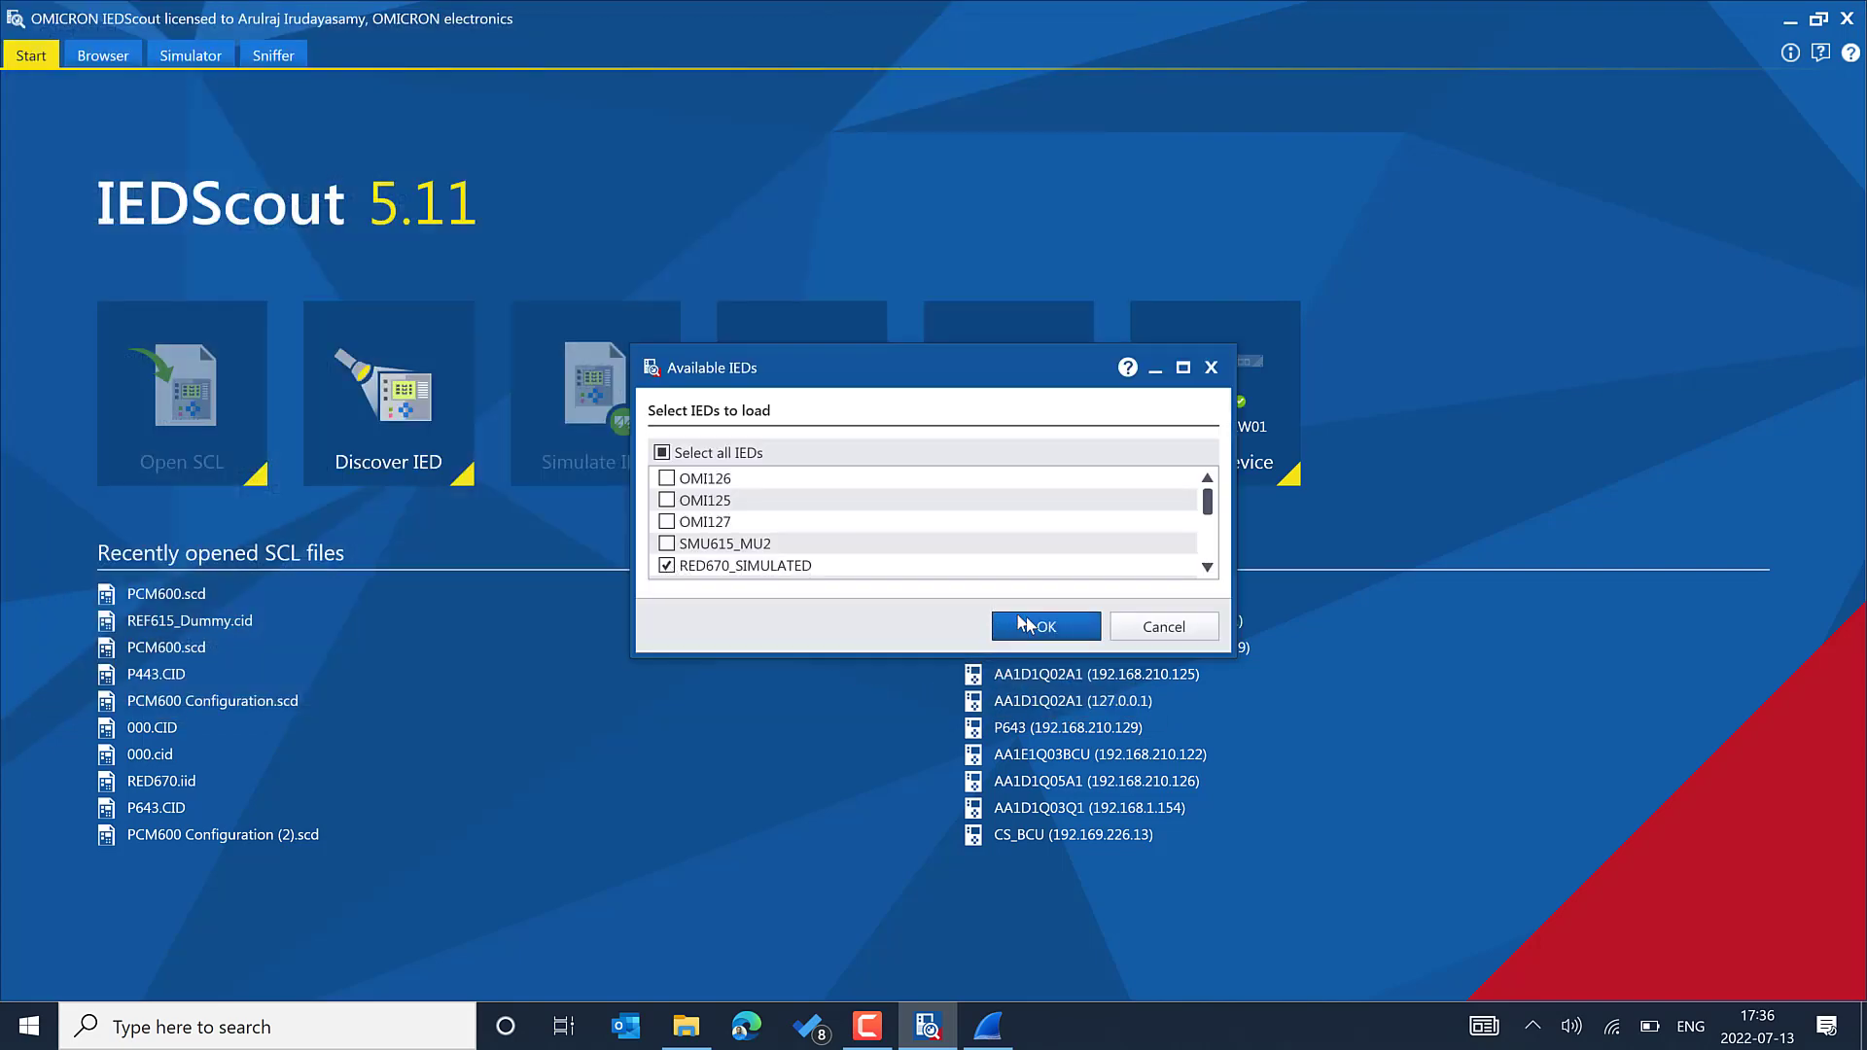
pyautogui.click(1047, 624)
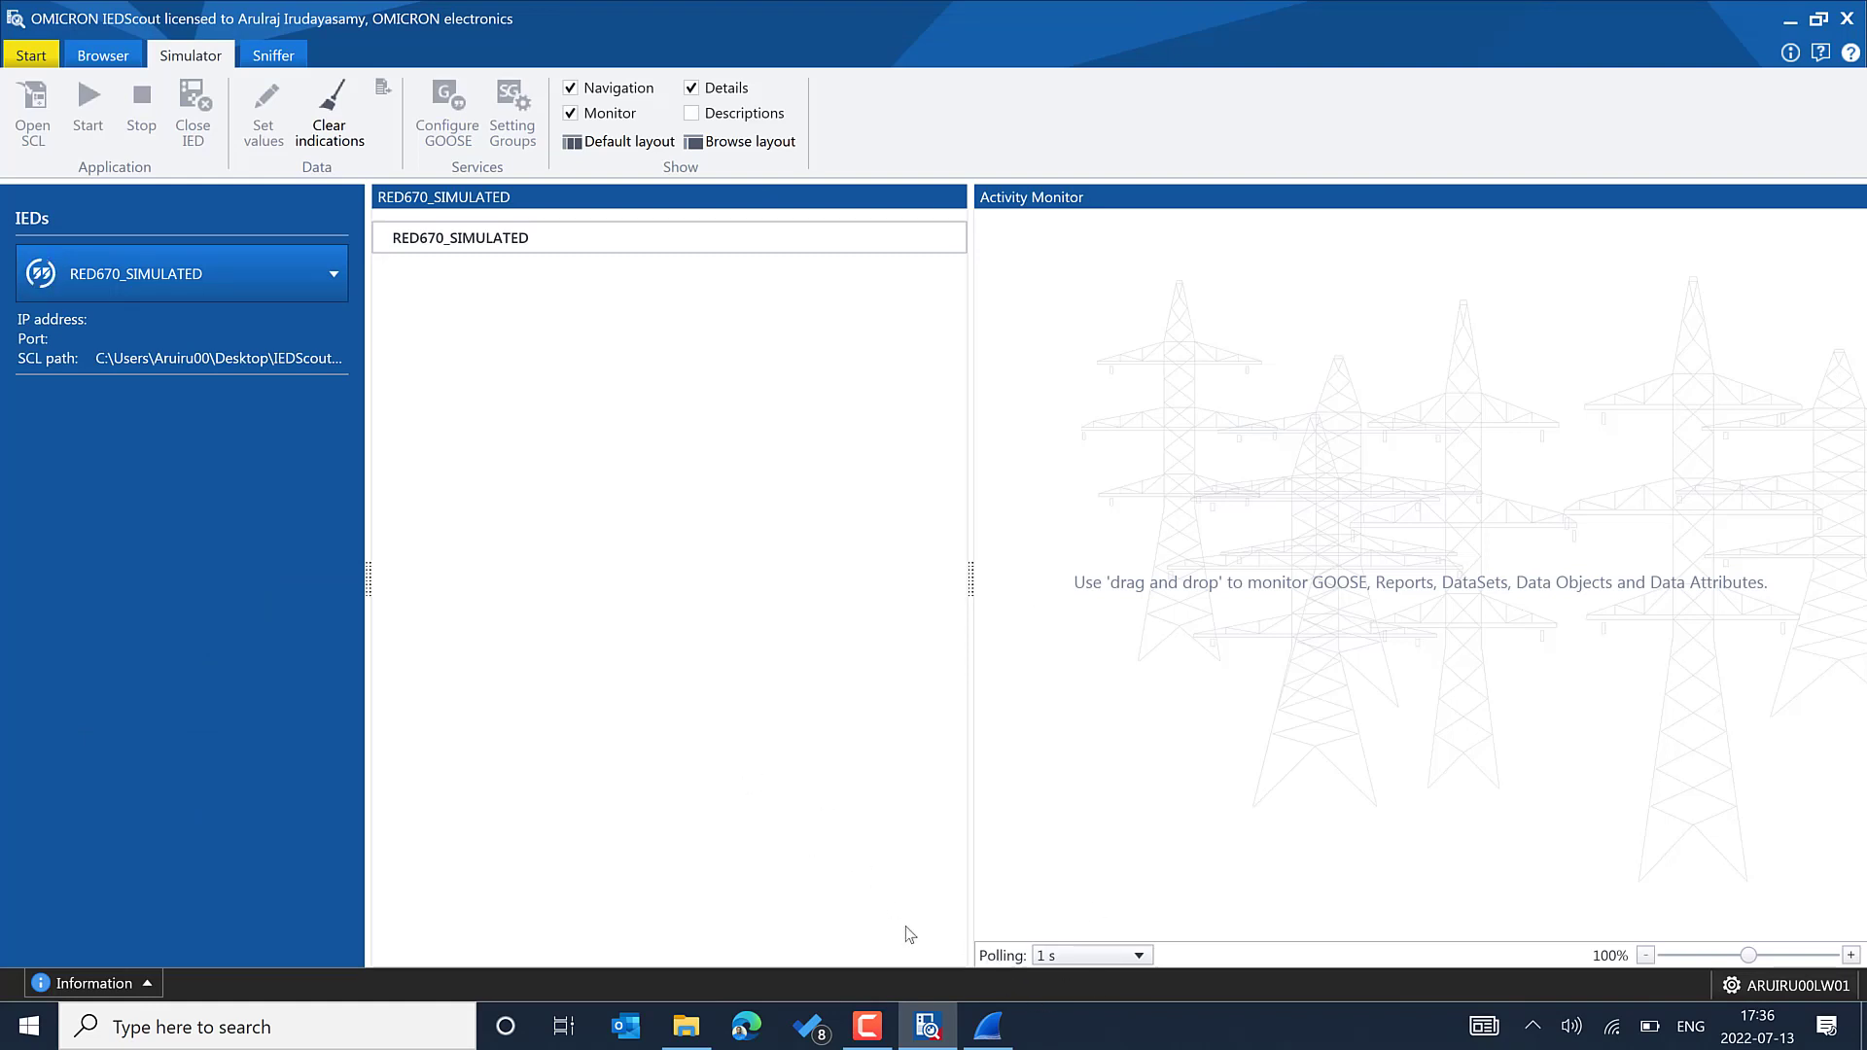
# Step: Switch to Wireshark, start capturing on Adapter for loopback traffic capture, and apply the display filter mms
pyautogui.click(987, 1019)
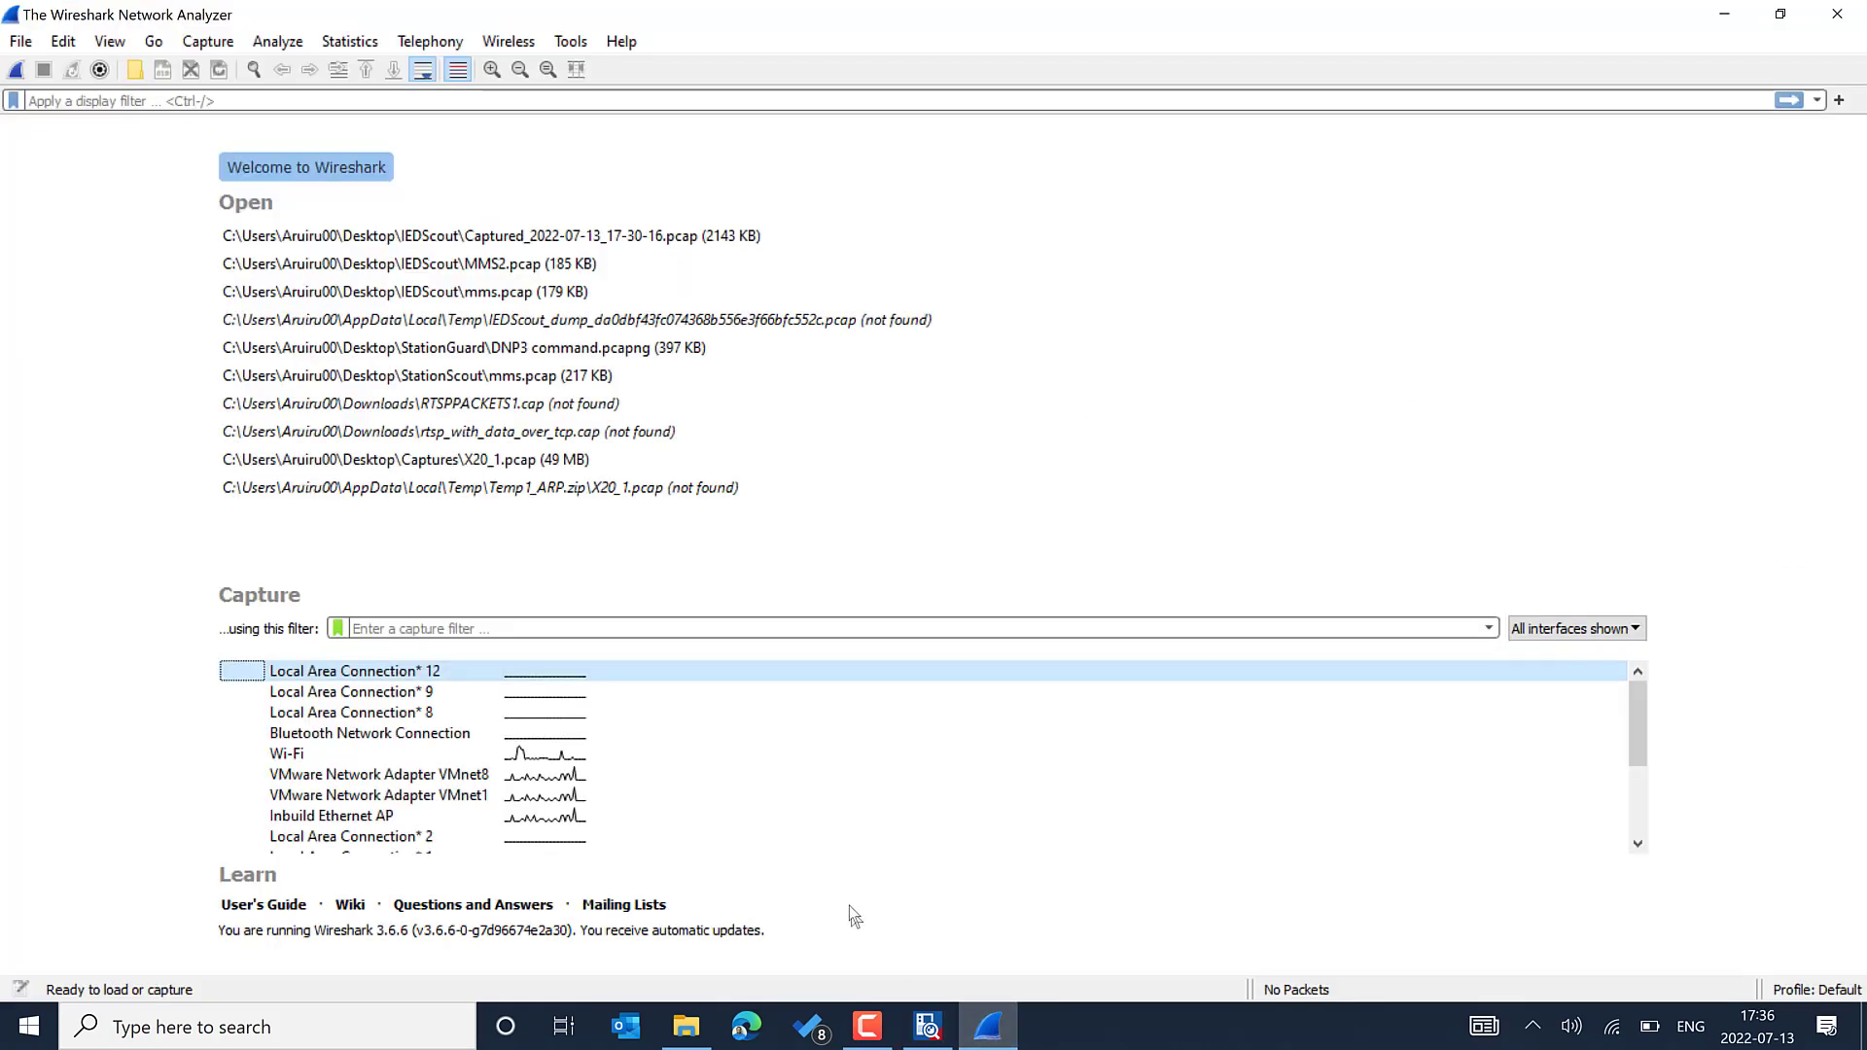
pyautogui.scroll(-2, 403, 835)
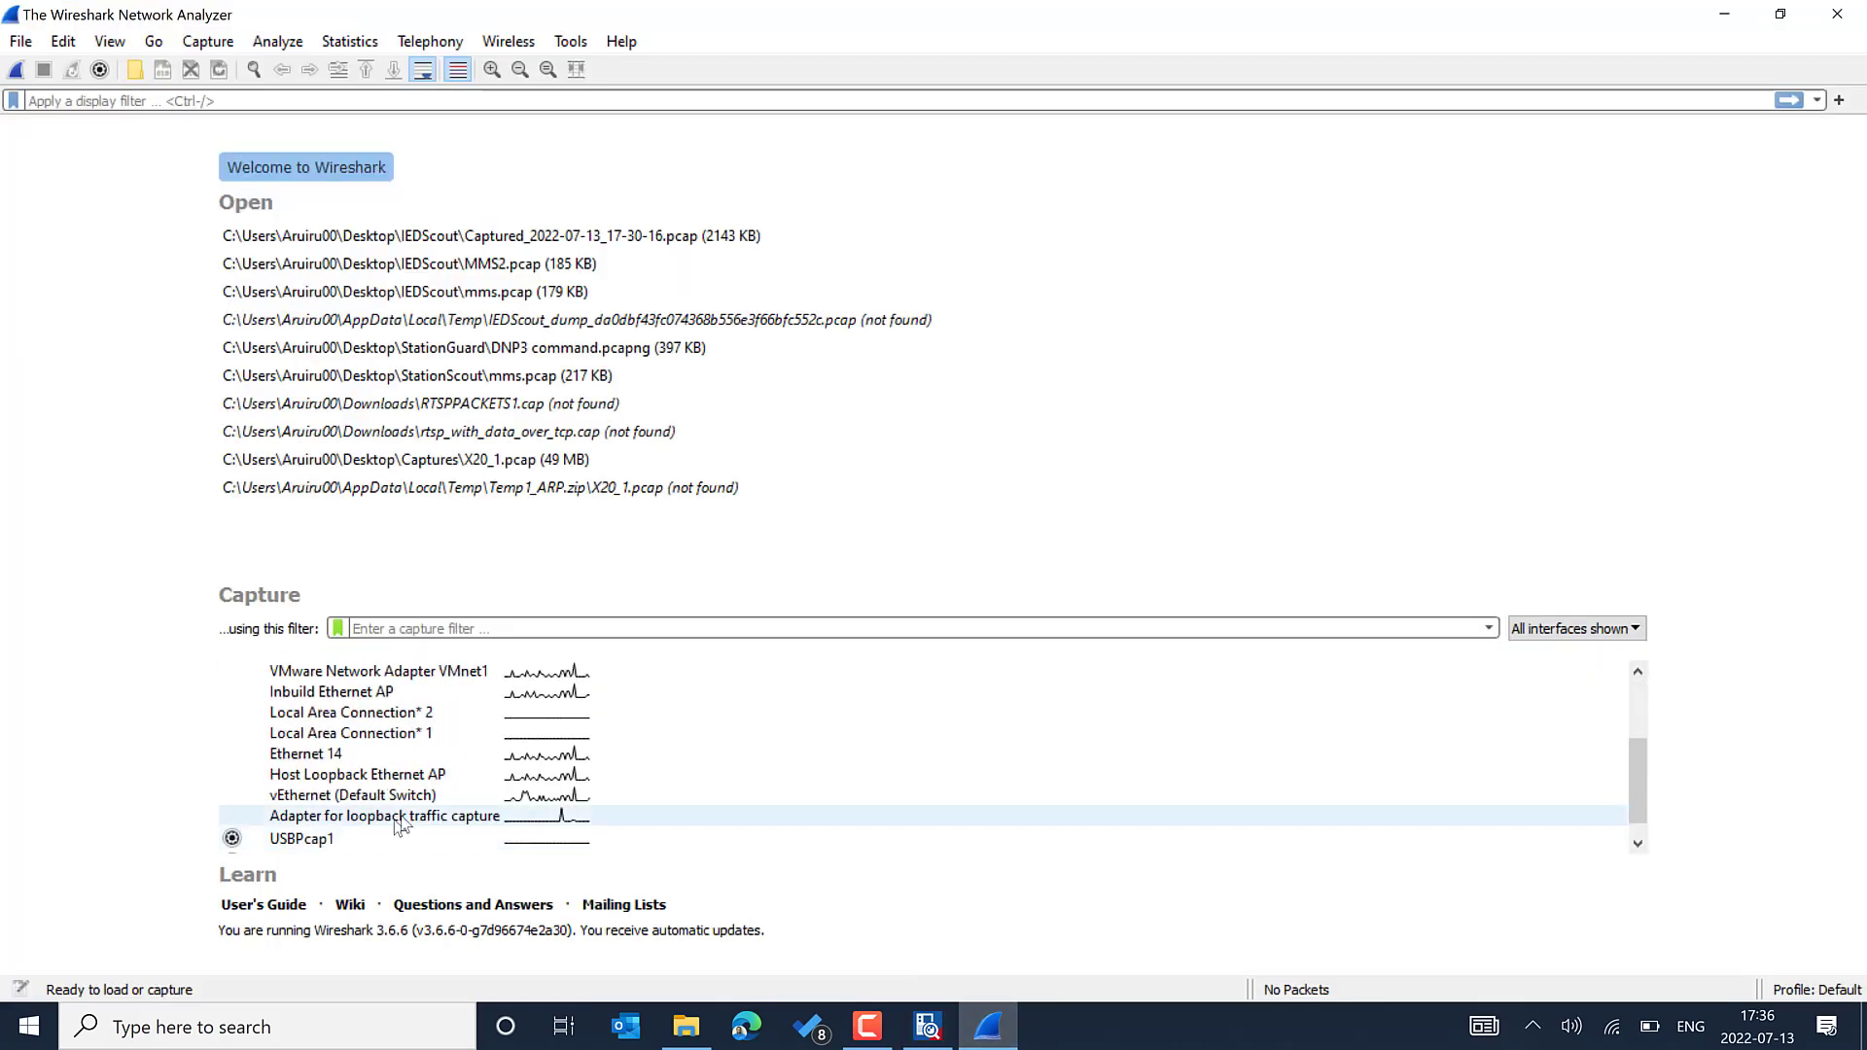
pyautogui.doubleClick(361, 819)
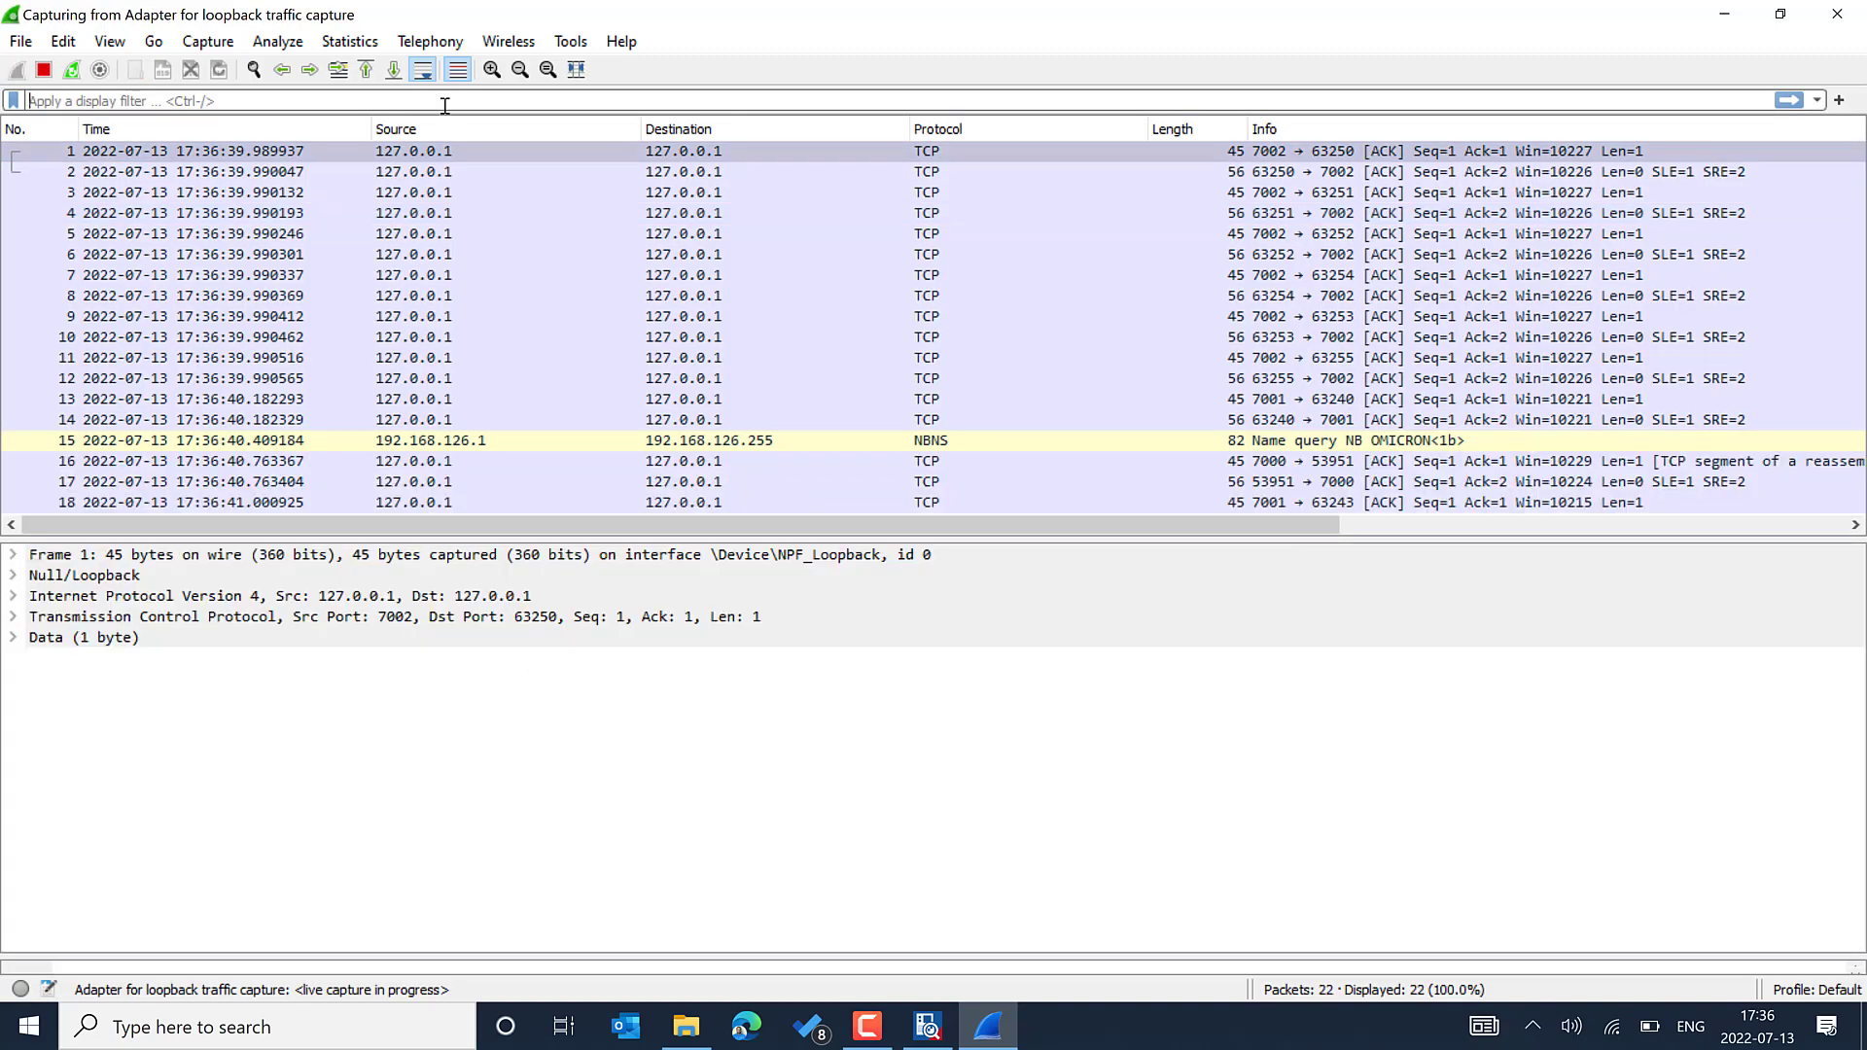
pyautogui.write('mms')
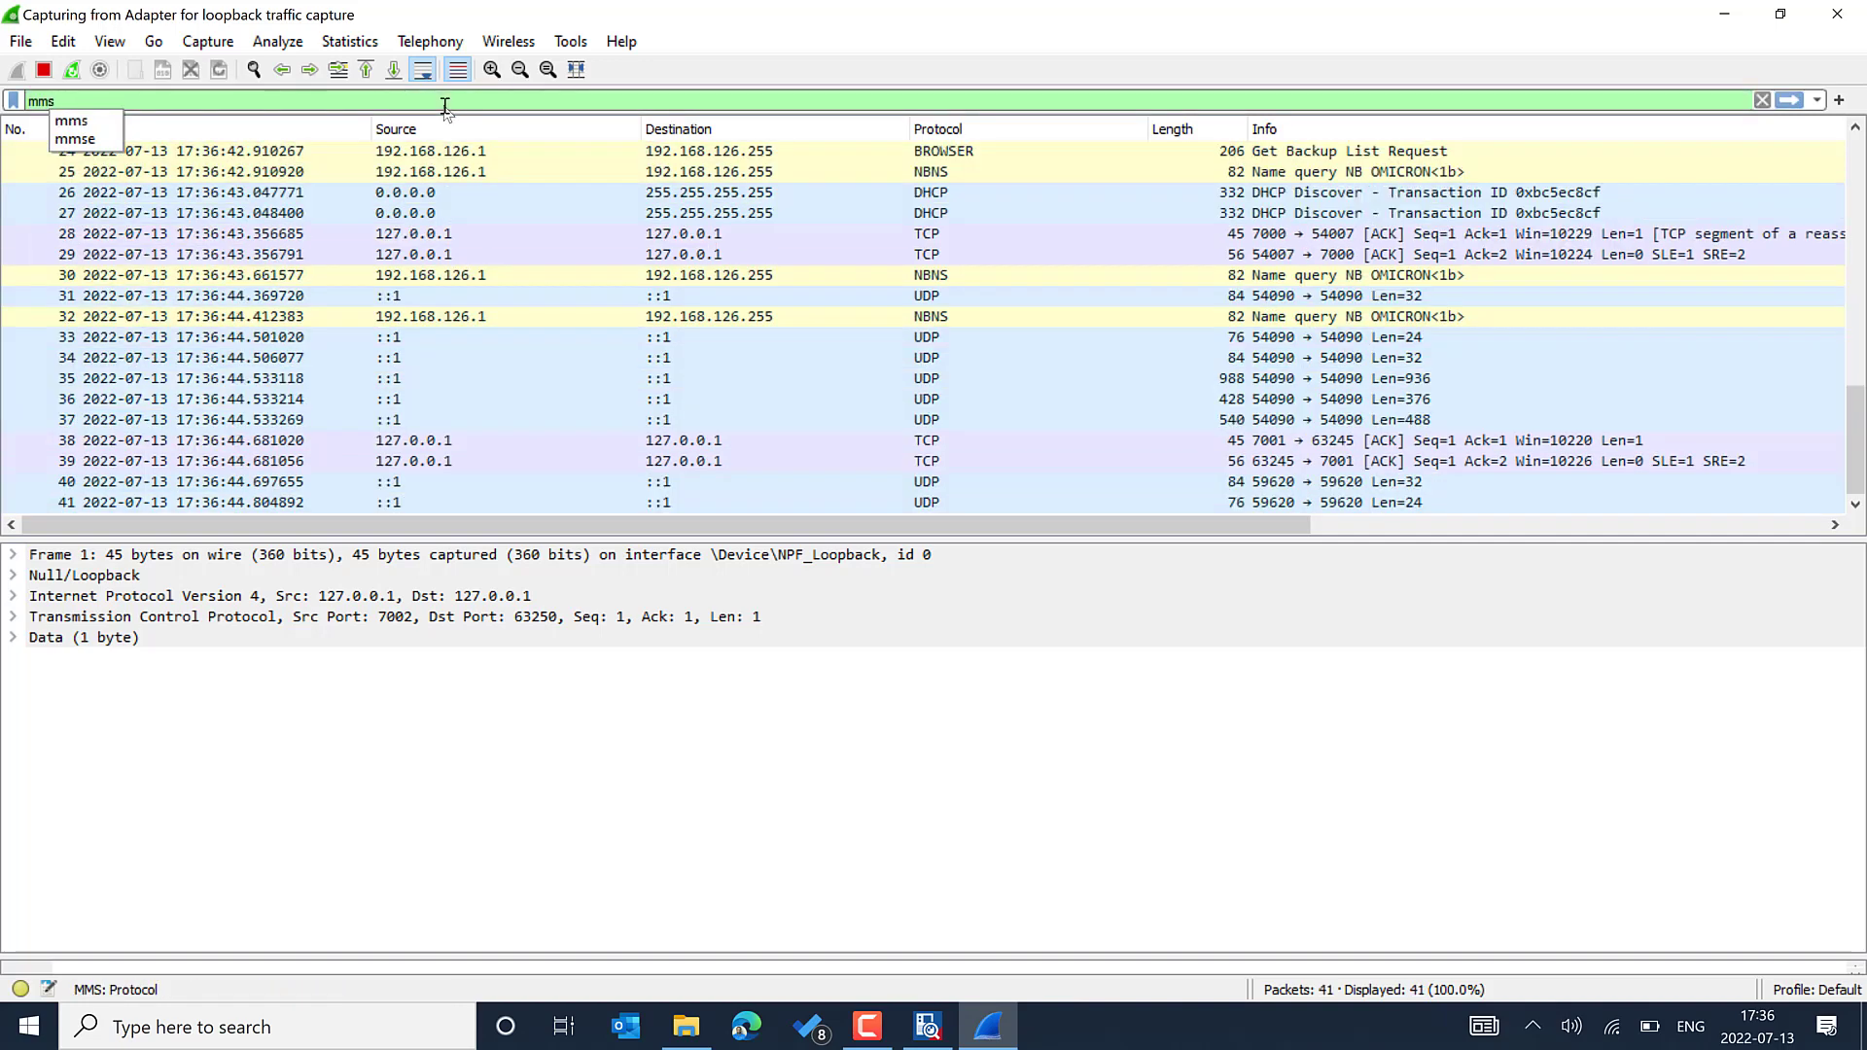
pyautogui.press('Return')
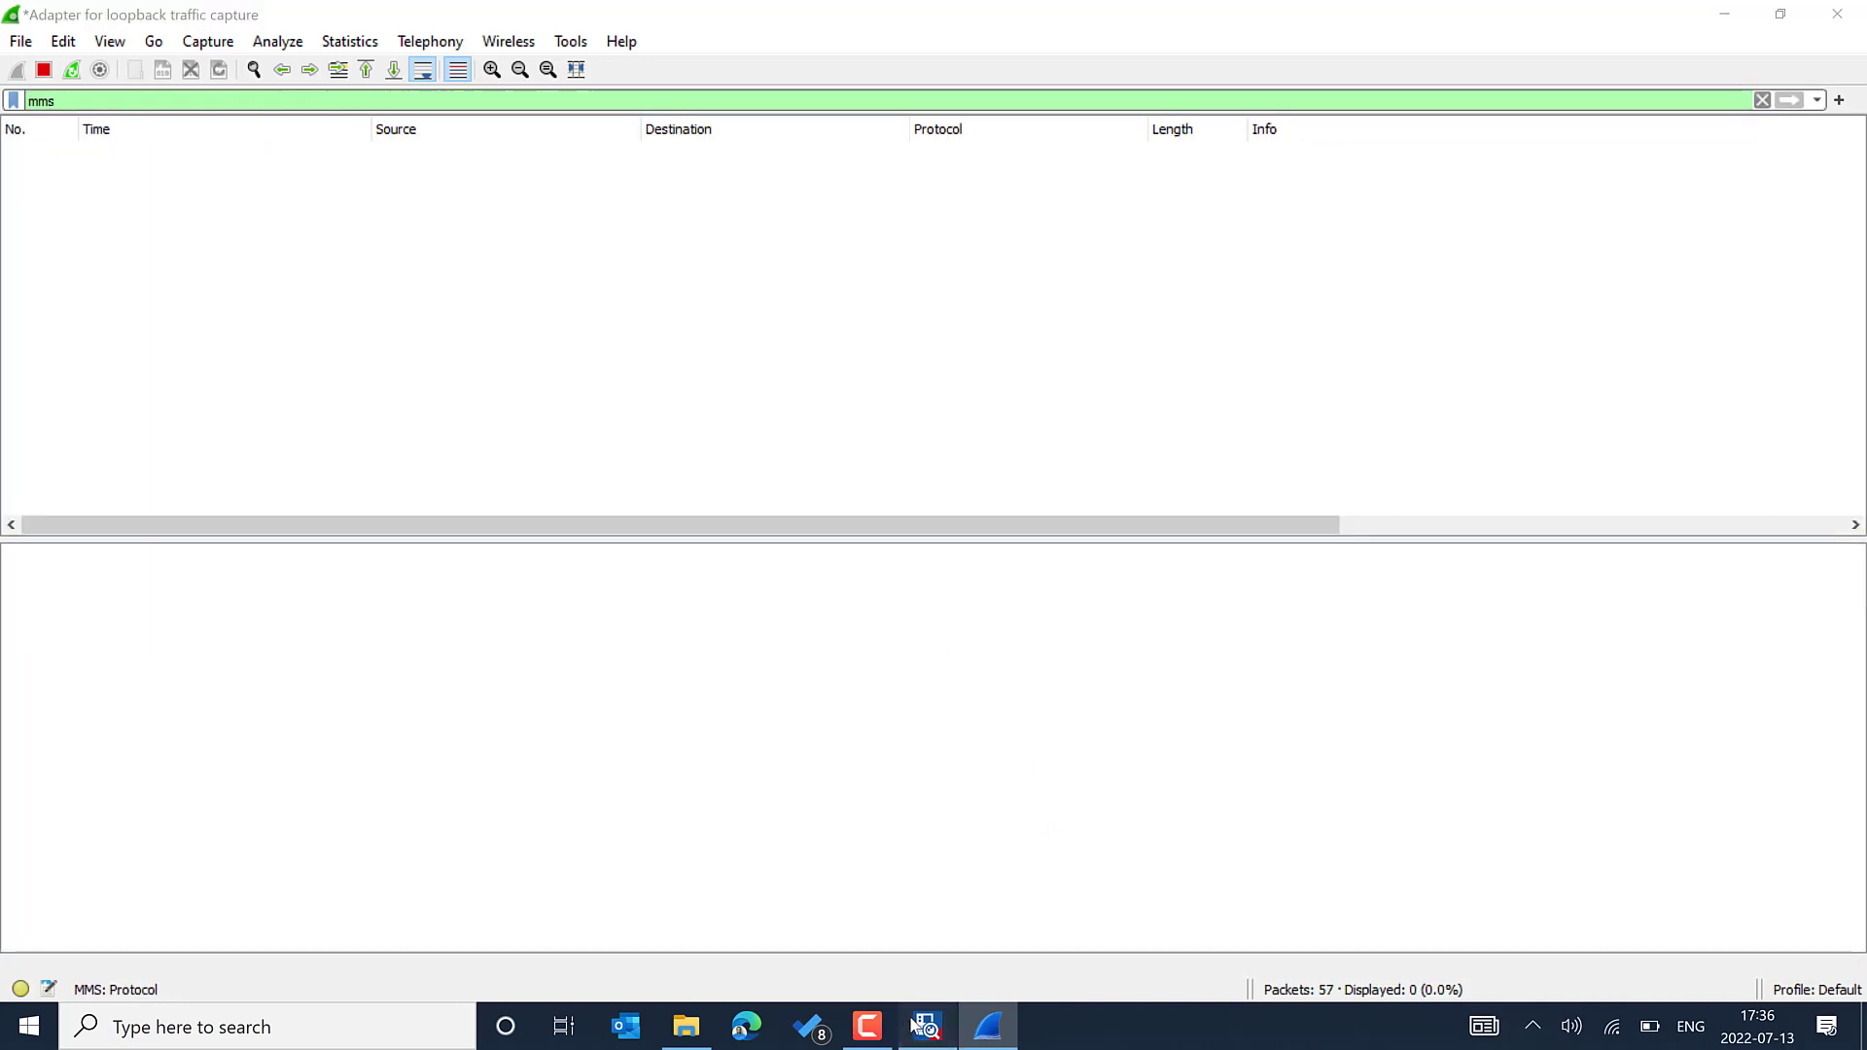
# Step: Switch to IEDScout and start simulating RED670_SIMULATED, listening on 192.168.210.161 with the Simulation/test flag turned off
pyautogui.click(925, 1026)
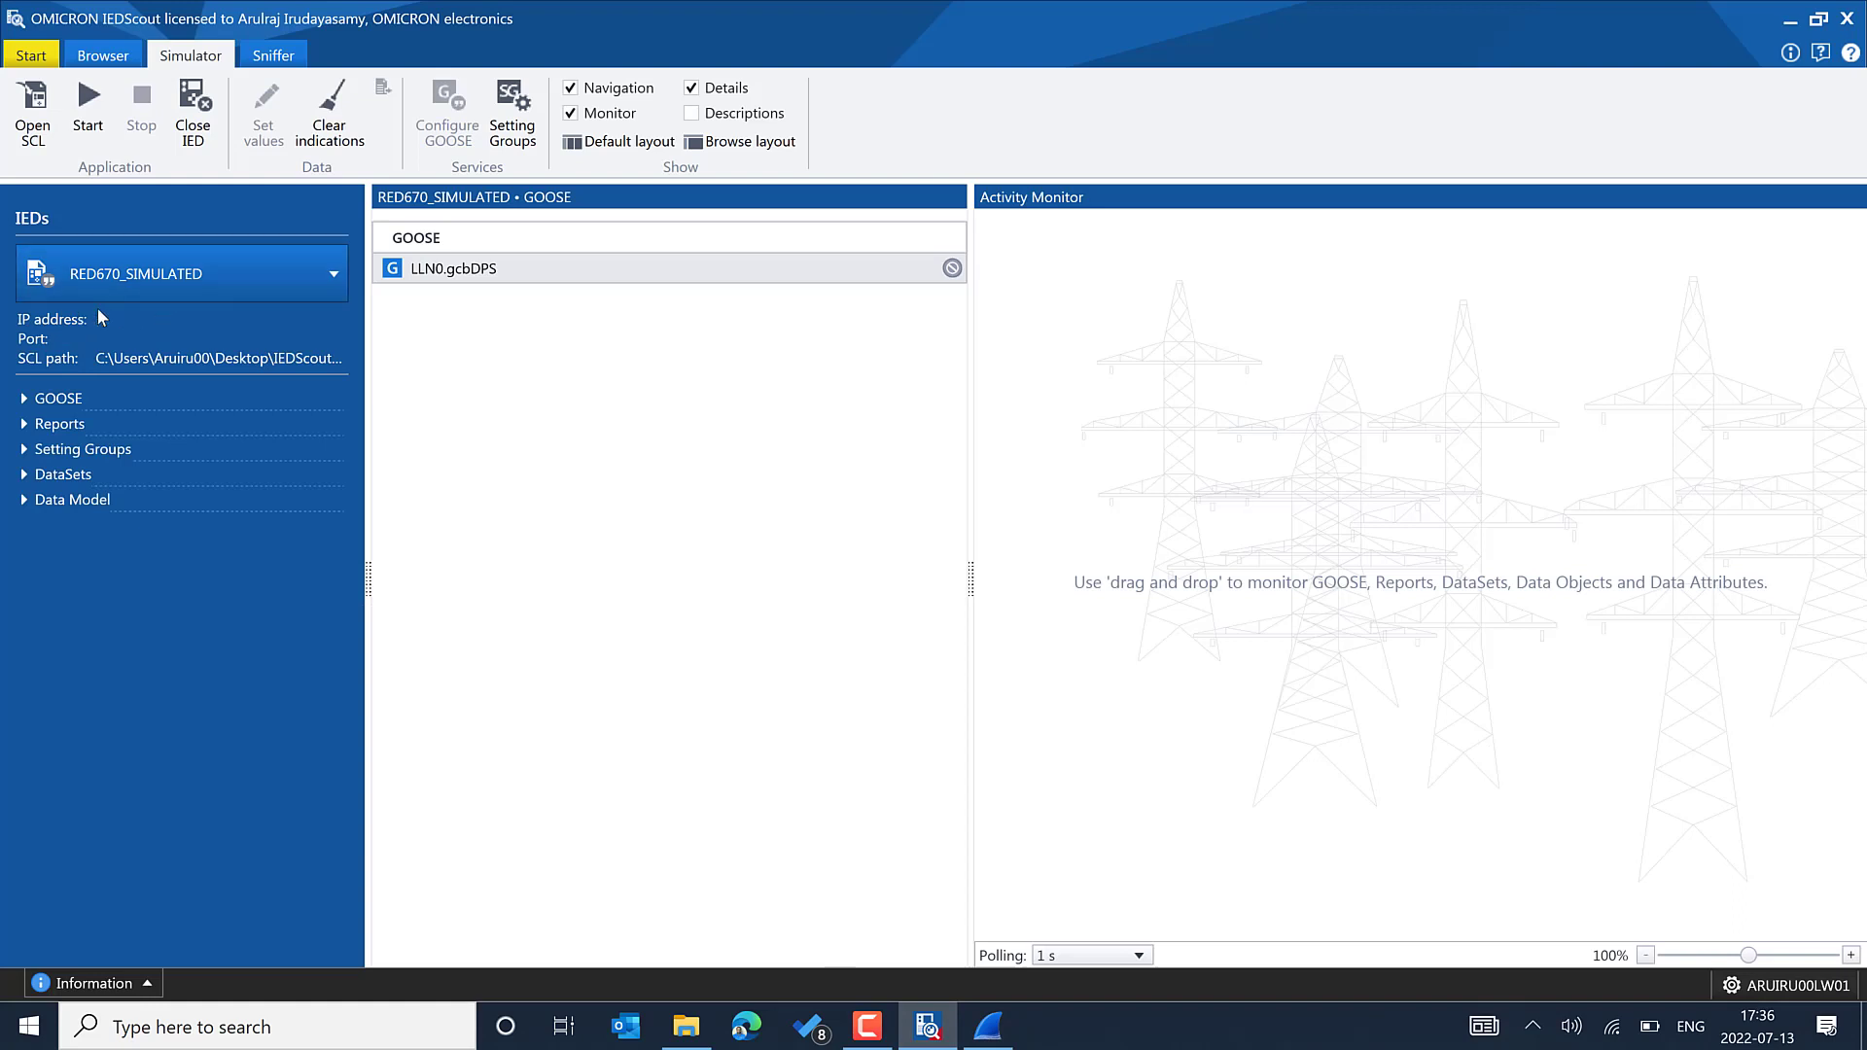
pyautogui.click(82, 109)
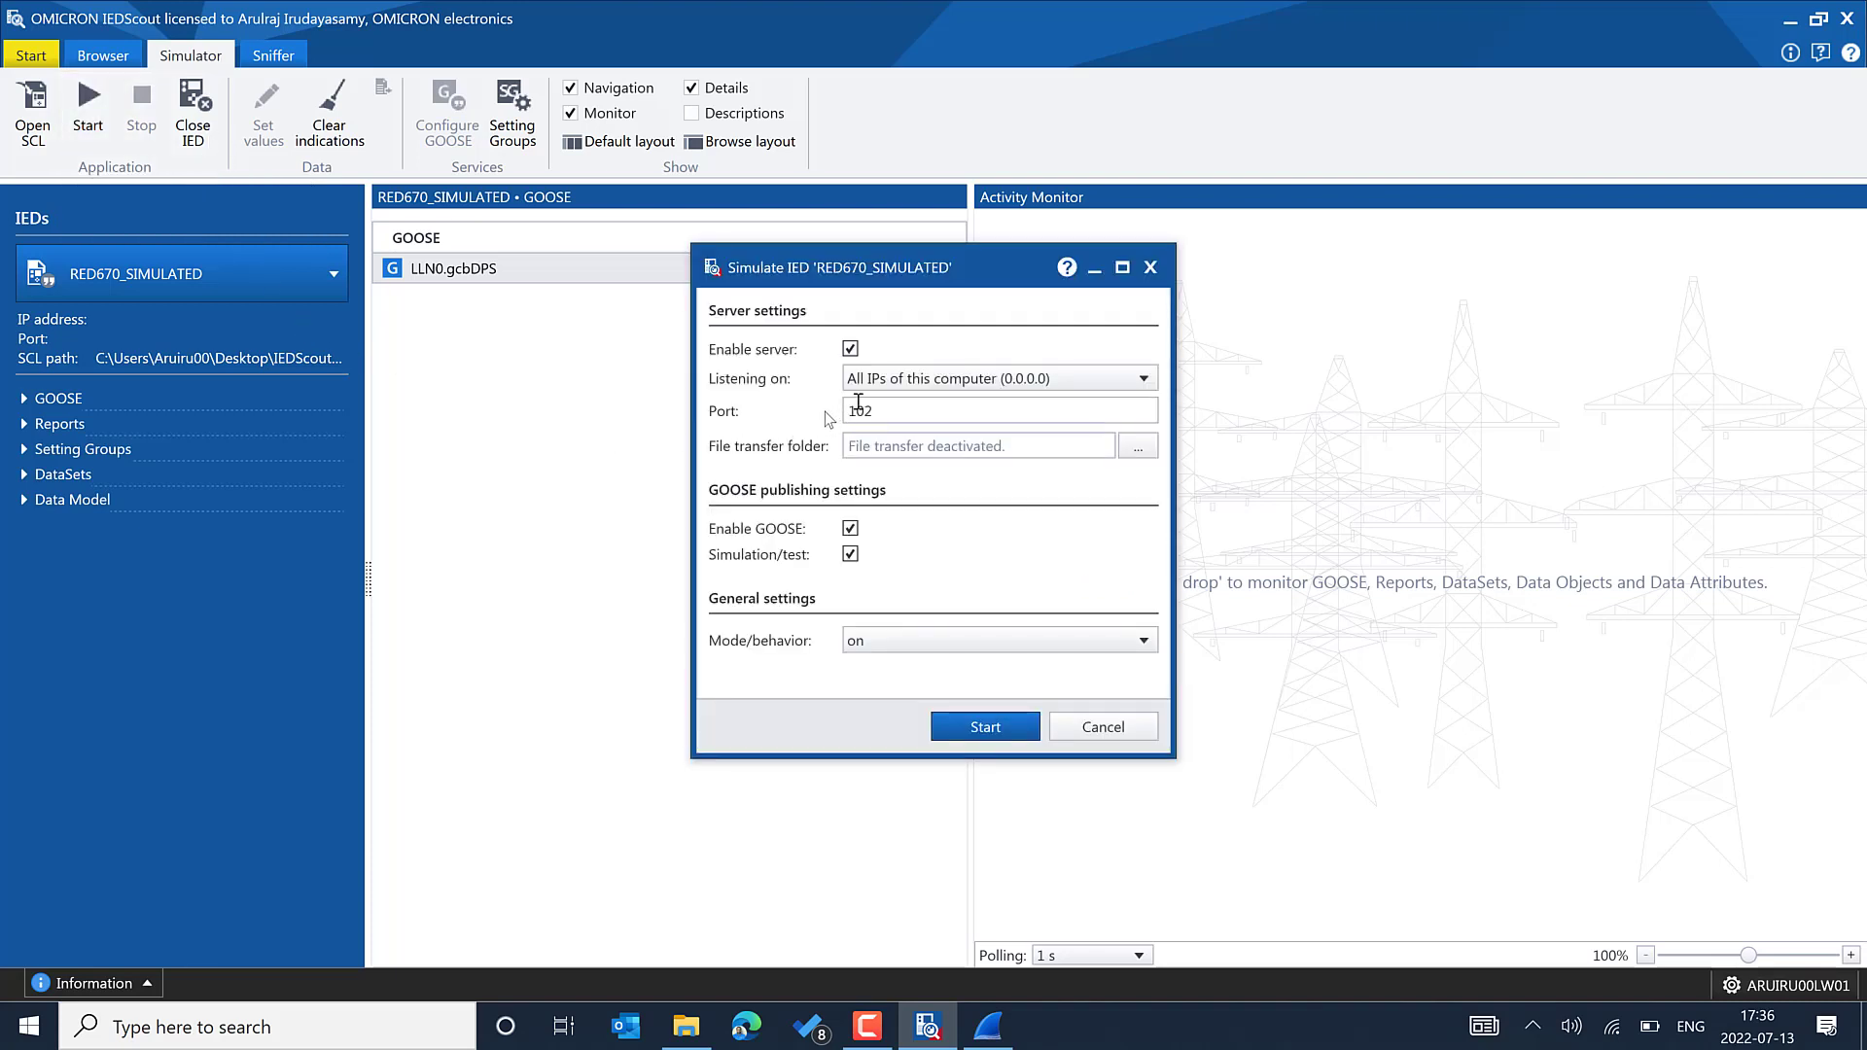
pyautogui.click(924, 382)
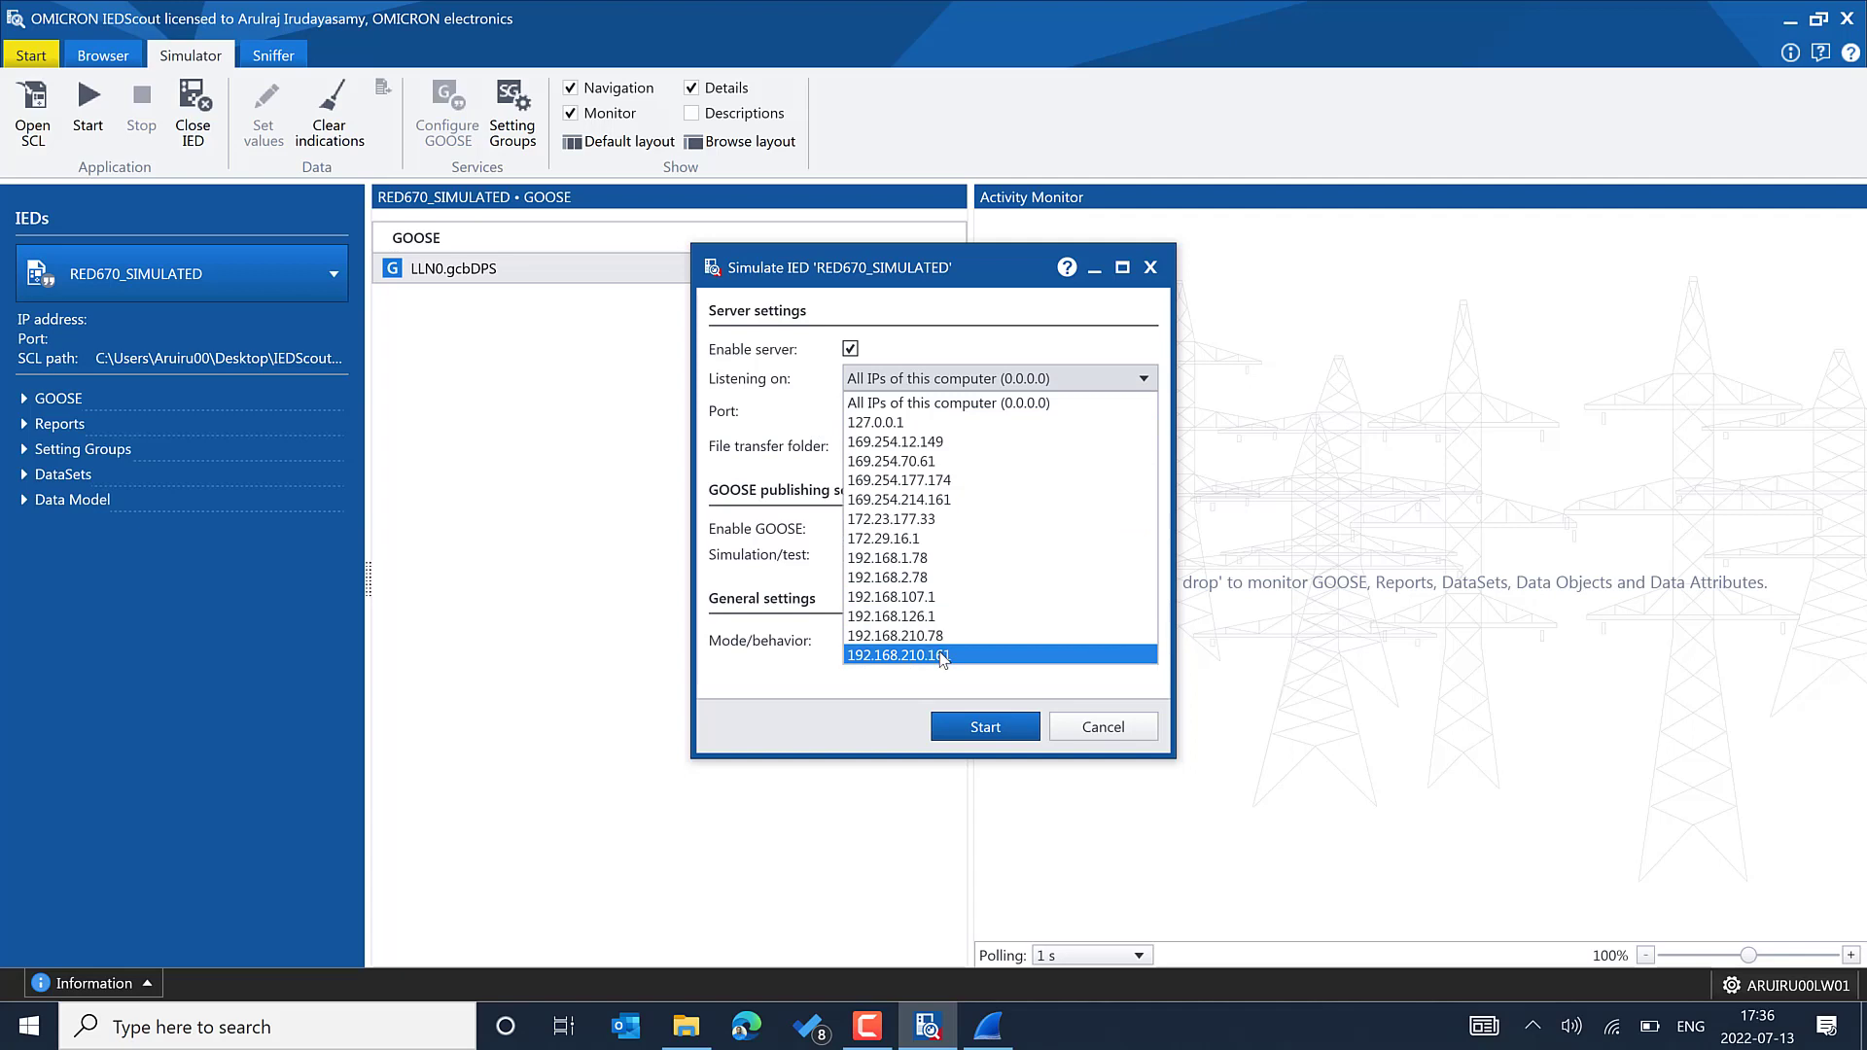
pyautogui.click(934, 655)
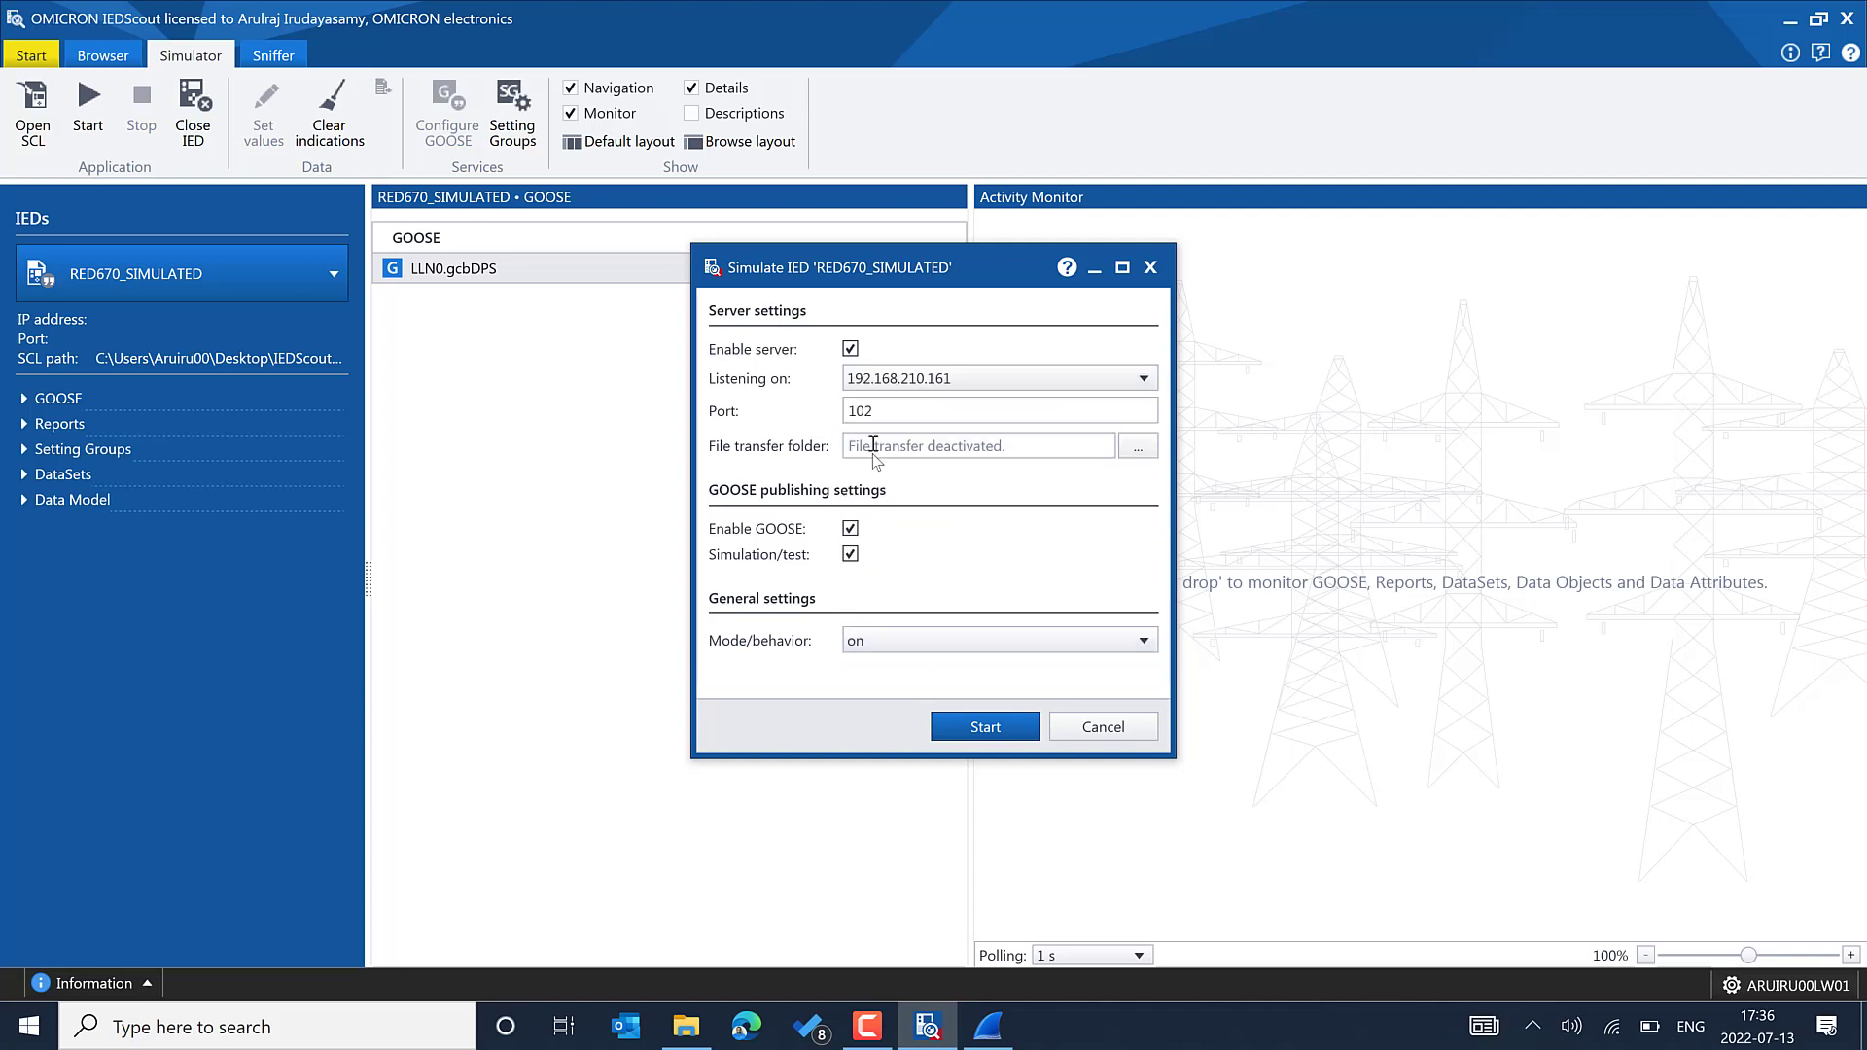
pyautogui.click(850, 554)
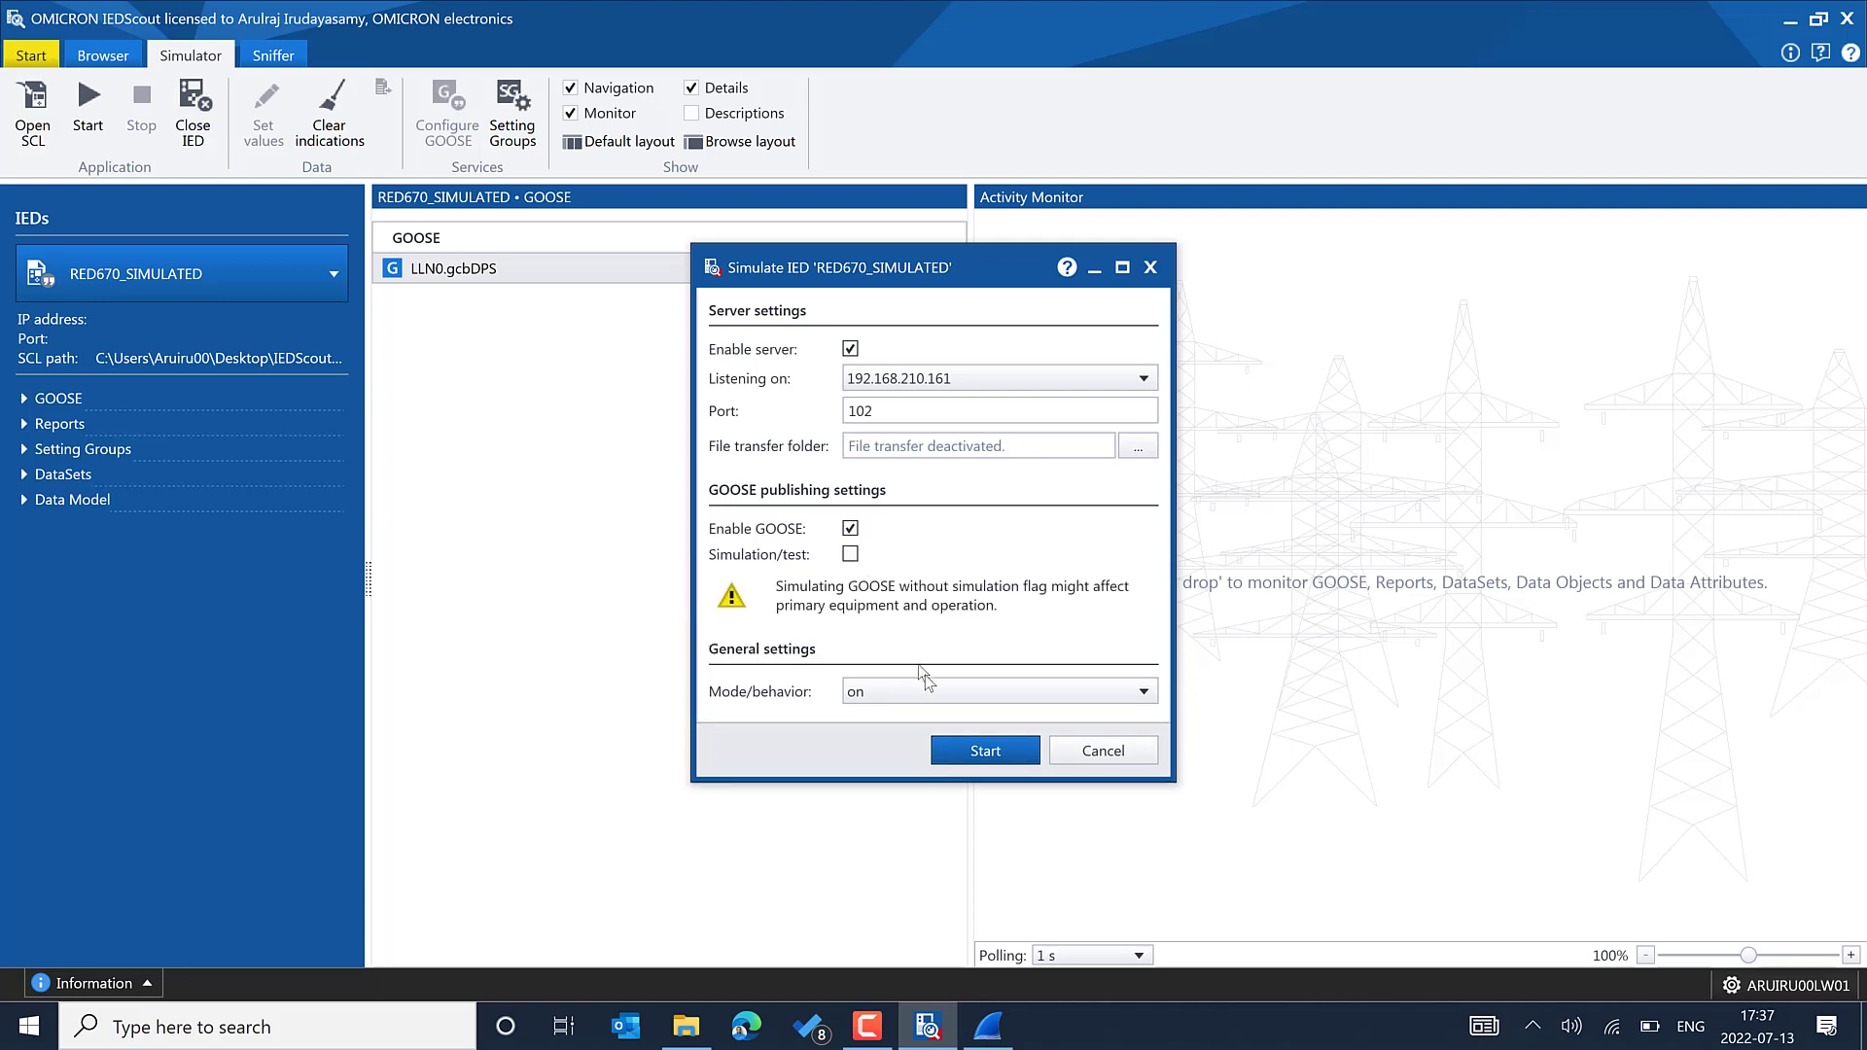
pyautogui.click(984, 749)
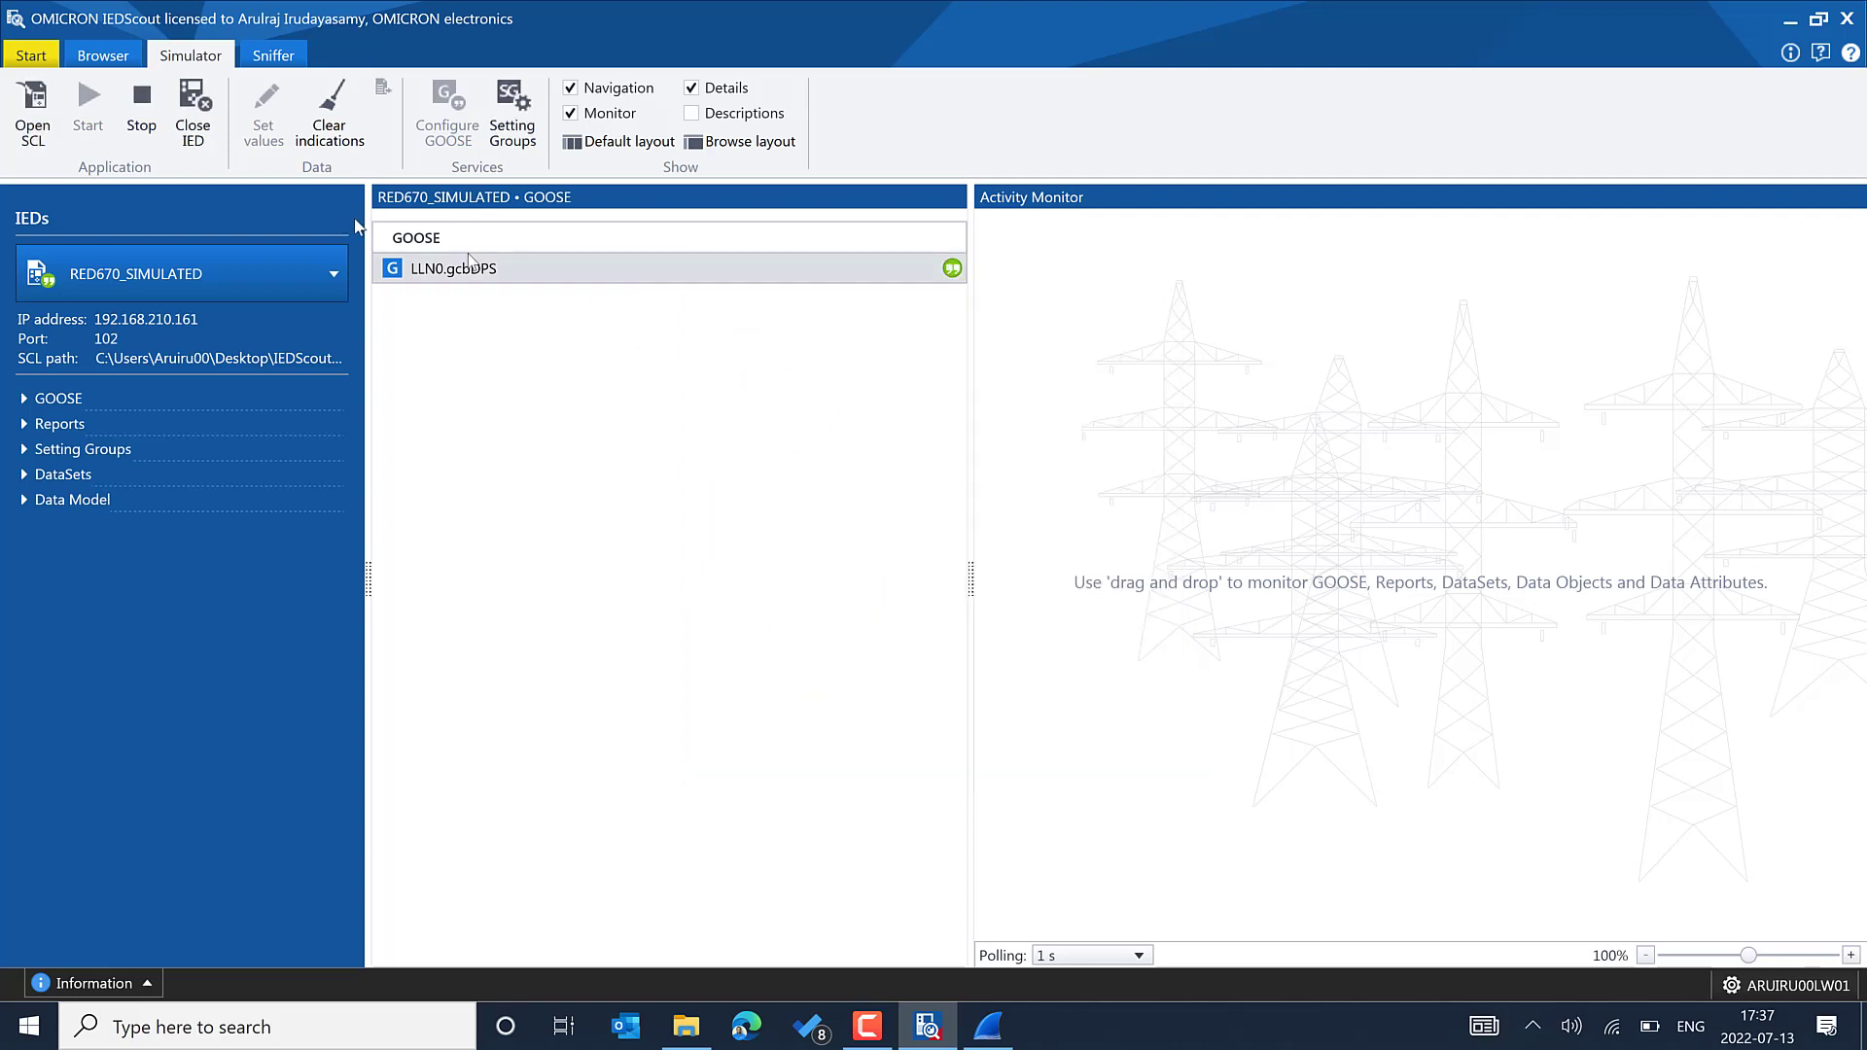
# Step: Discover RED670_SIMULATED at 192.168.210.161 in the IEDScout browser, using its entry among the previous connections
pyautogui.click(103, 56)
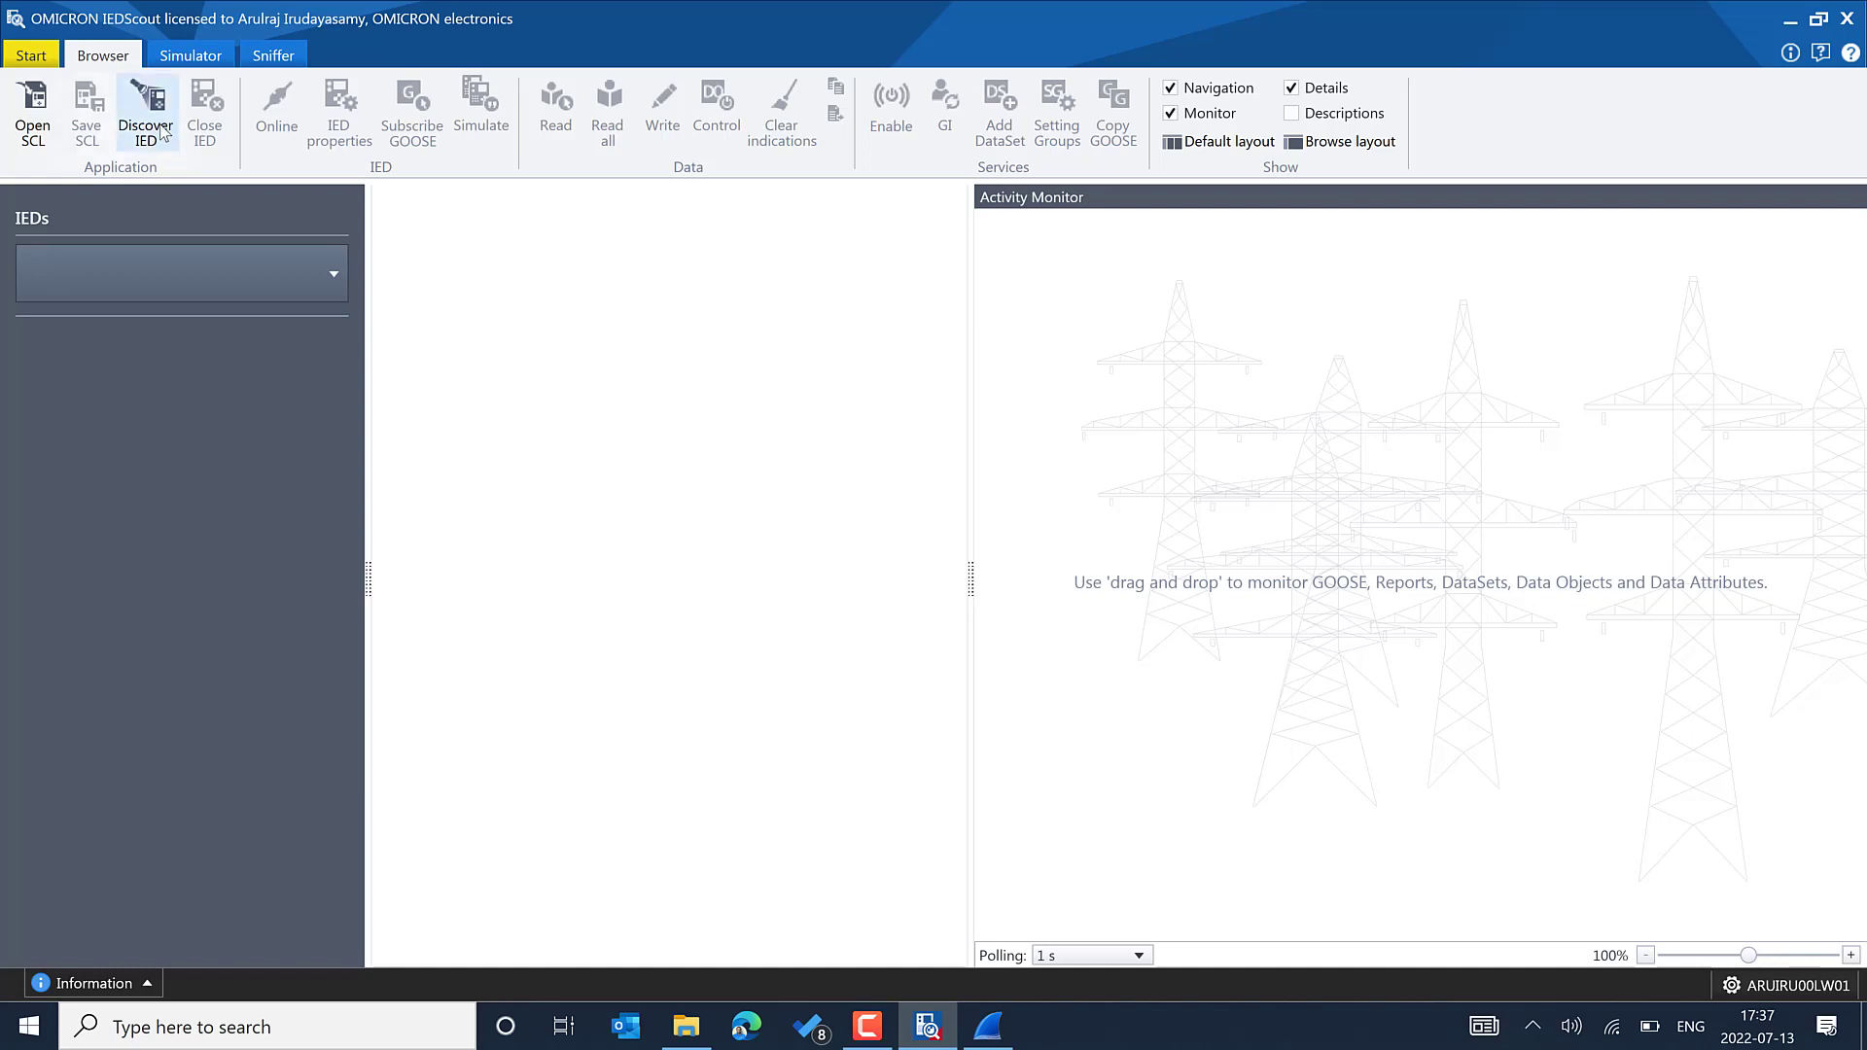
pyautogui.click(163, 133)
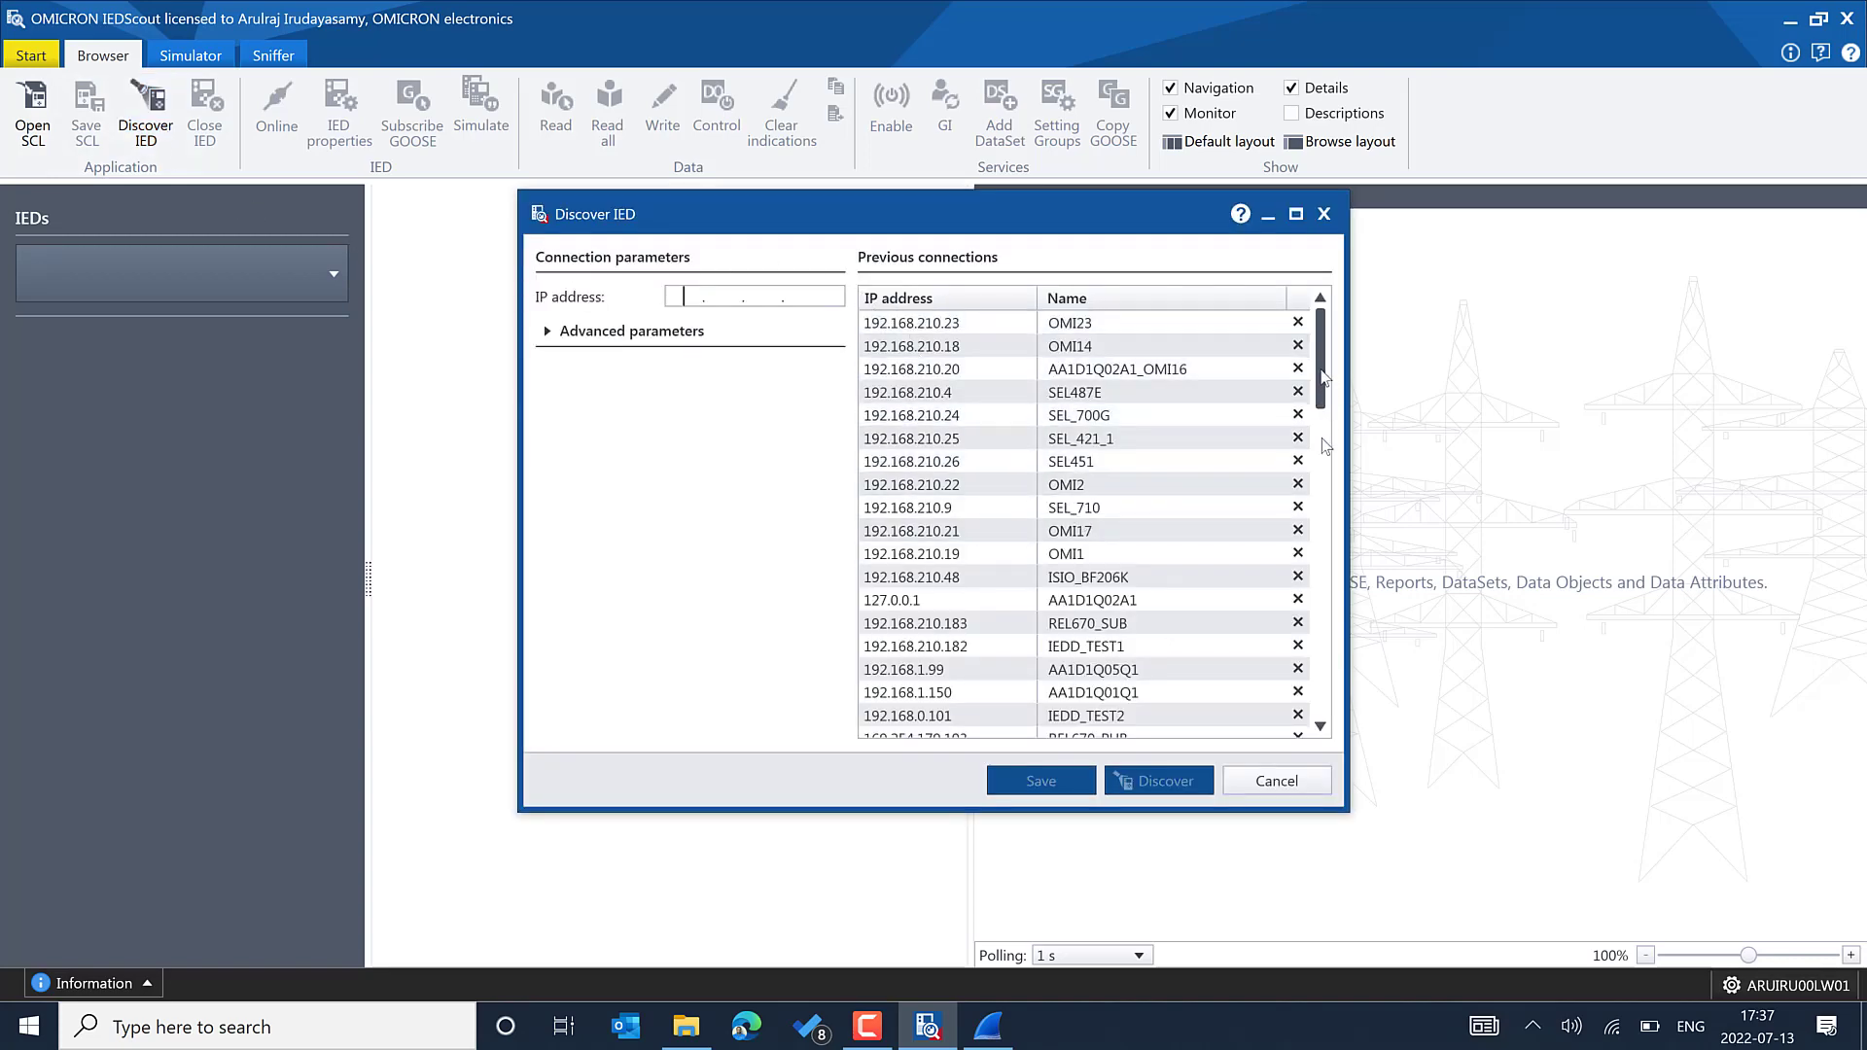
pyautogui.moveTo(1322, 377); pyautogui.dragTo(1321, 680)
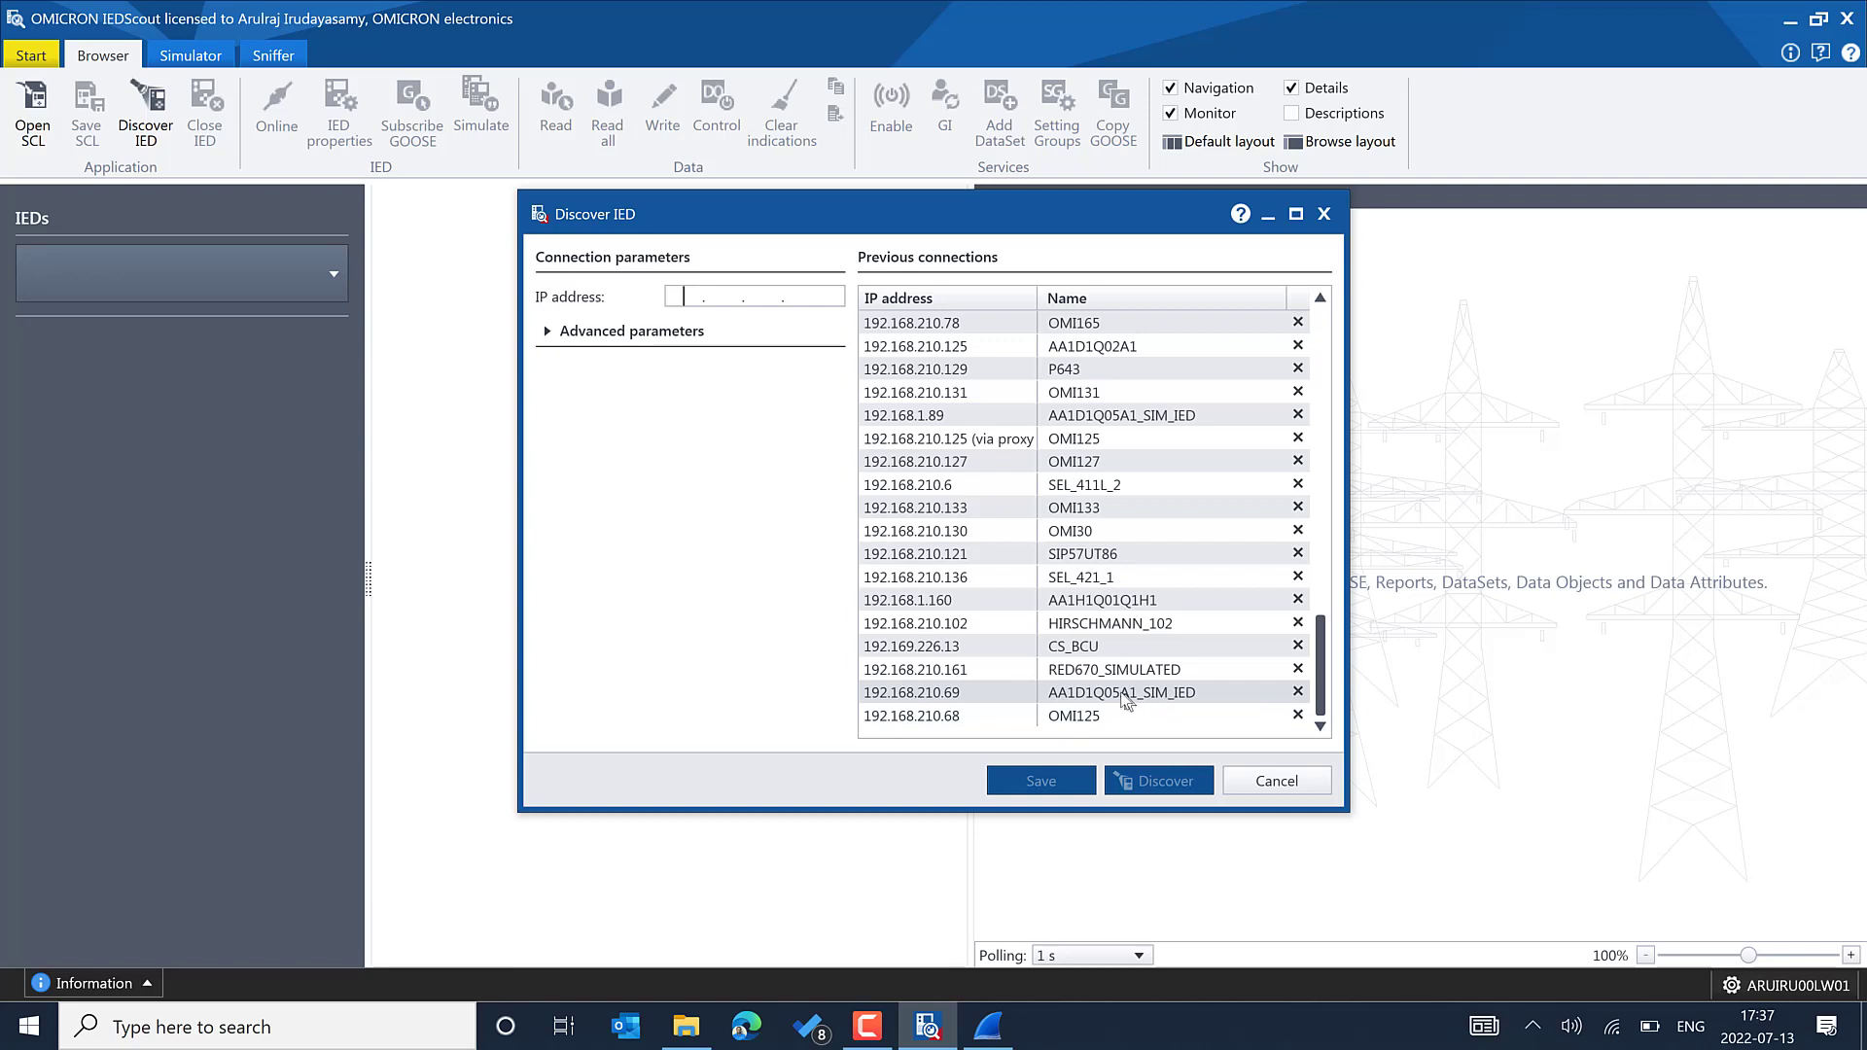
pyautogui.click(1113, 668)
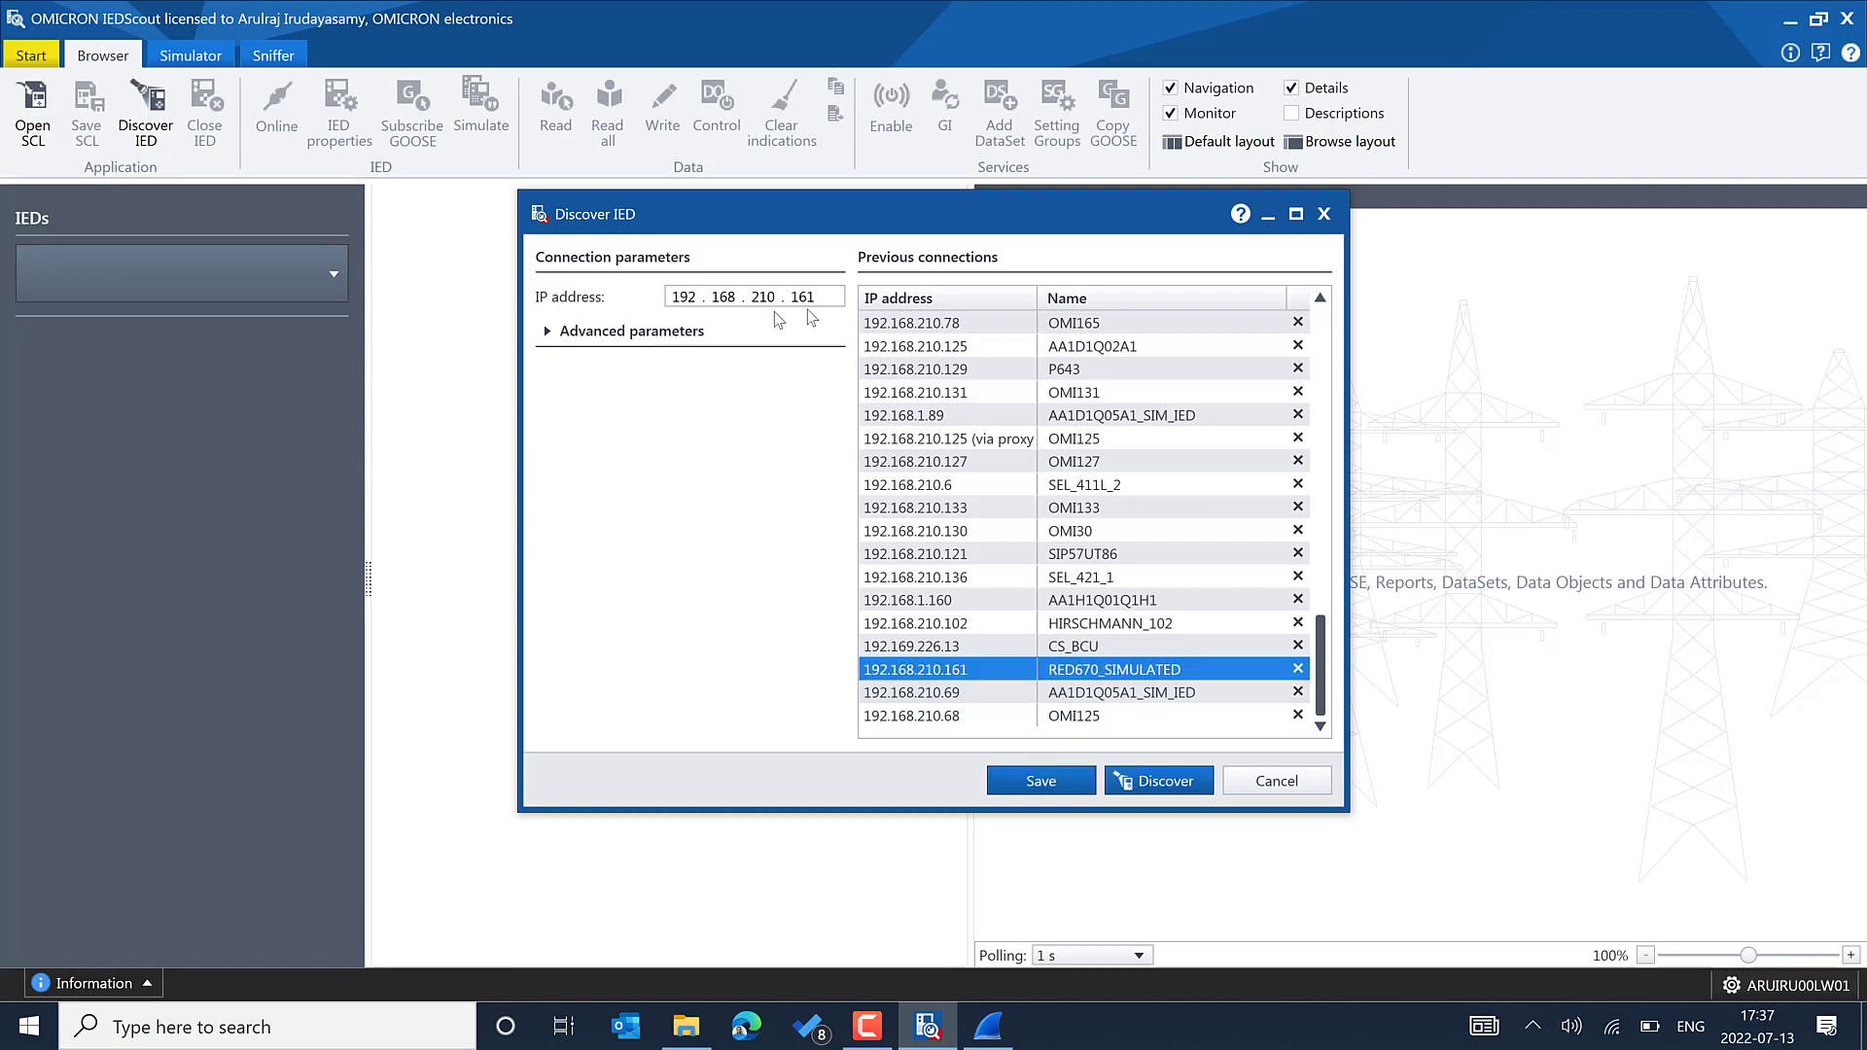
pyautogui.click(1158, 780)
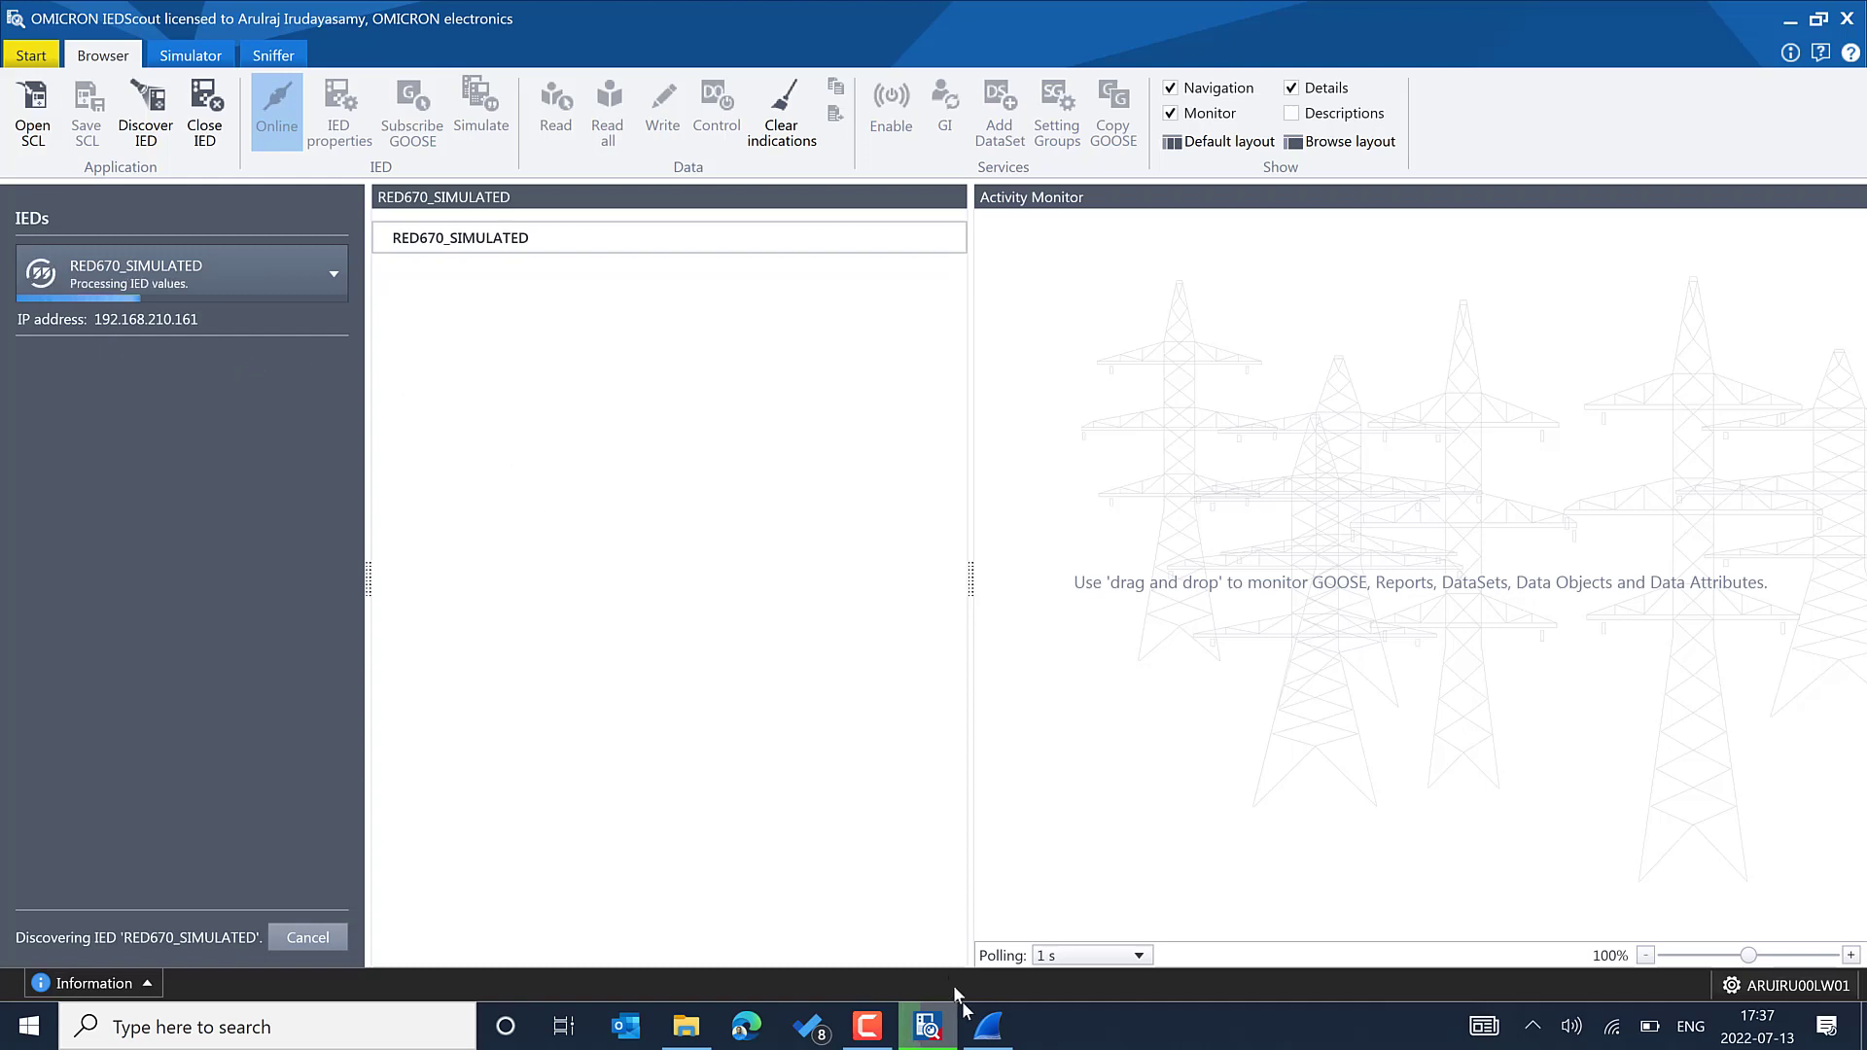
# Step: Switch to Wireshark and examine the MMS packets exchanged during the discovery of RED670_SIMULATED
pyautogui.click(987, 1038)
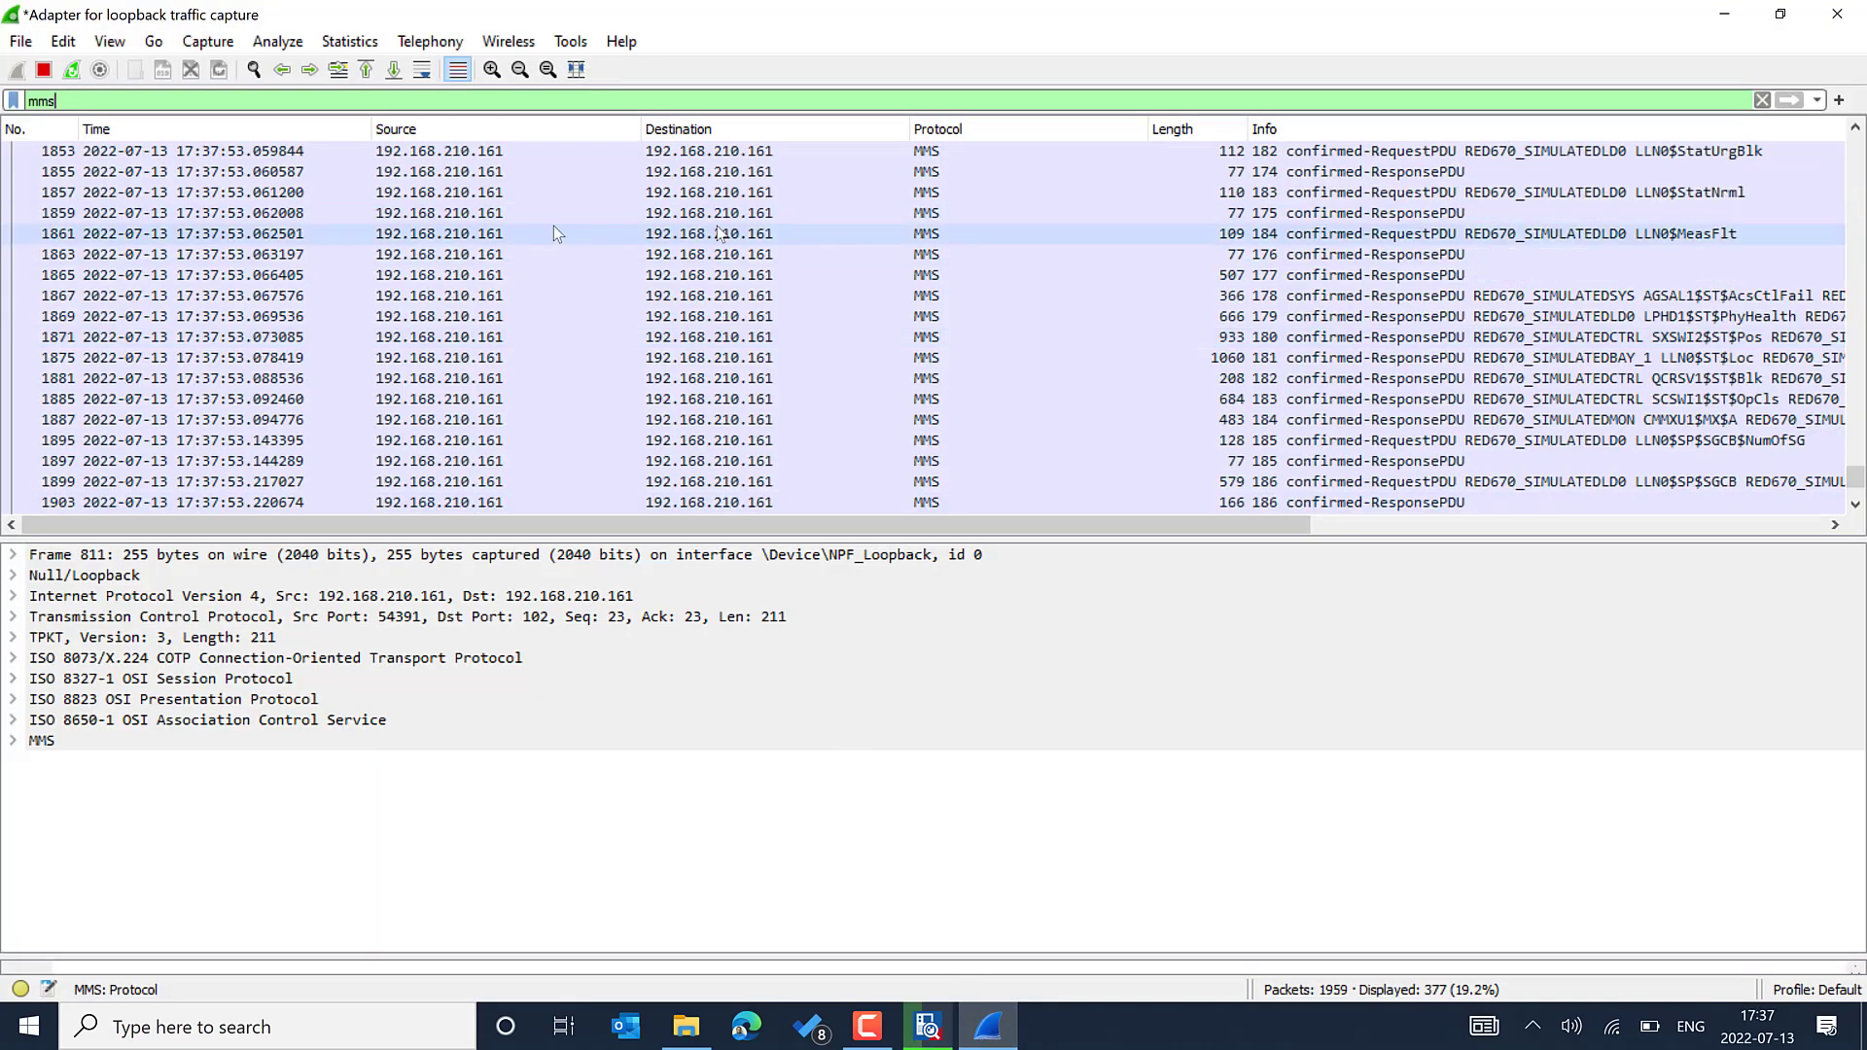
pyautogui.scroll(10, 1691, 489)
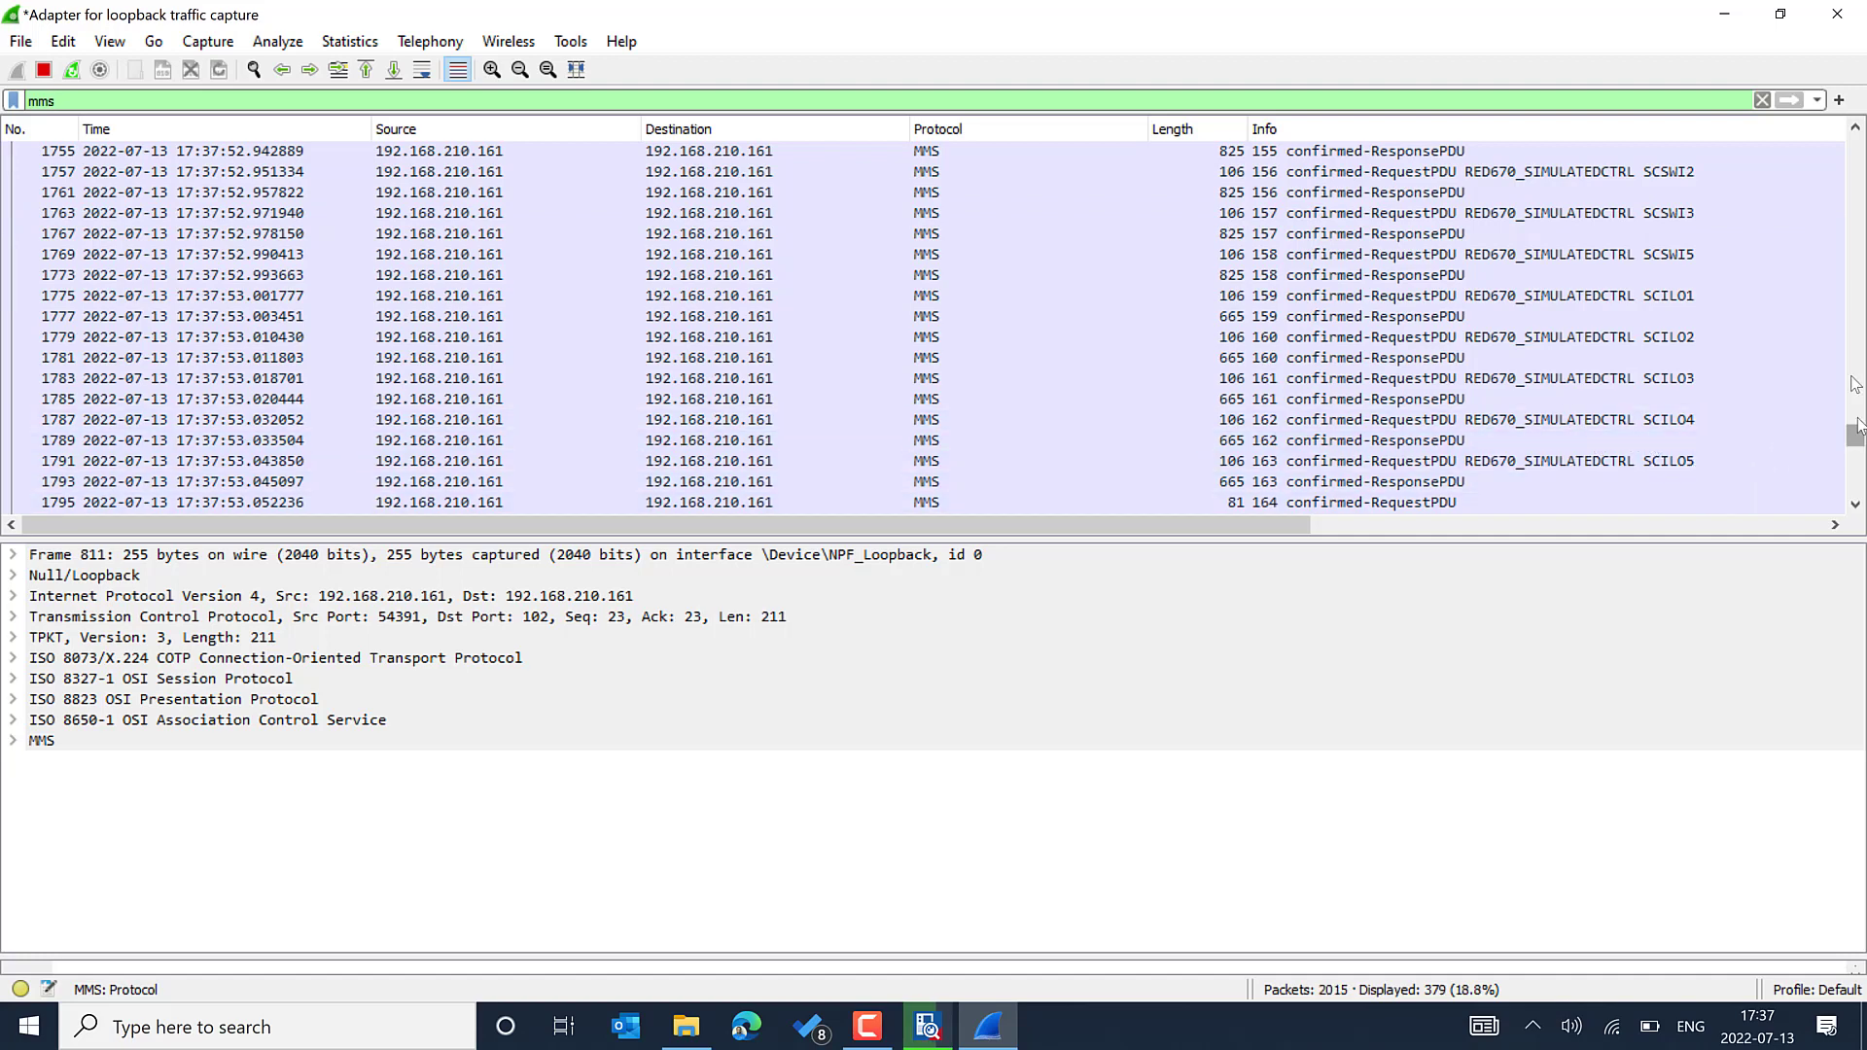
pyautogui.moveTo(1853, 434)
pyautogui.mouseDown()
pyautogui.moveTo(1852, 131)
pyautogui.moveTo(1847, 457)
pyautogui.mouseUp()
# Step: Return to IEDScout and open report rcbMeasFlt01 under LD0, LLN0 with Descriptions shown
pyautogui.click(1724, 13)
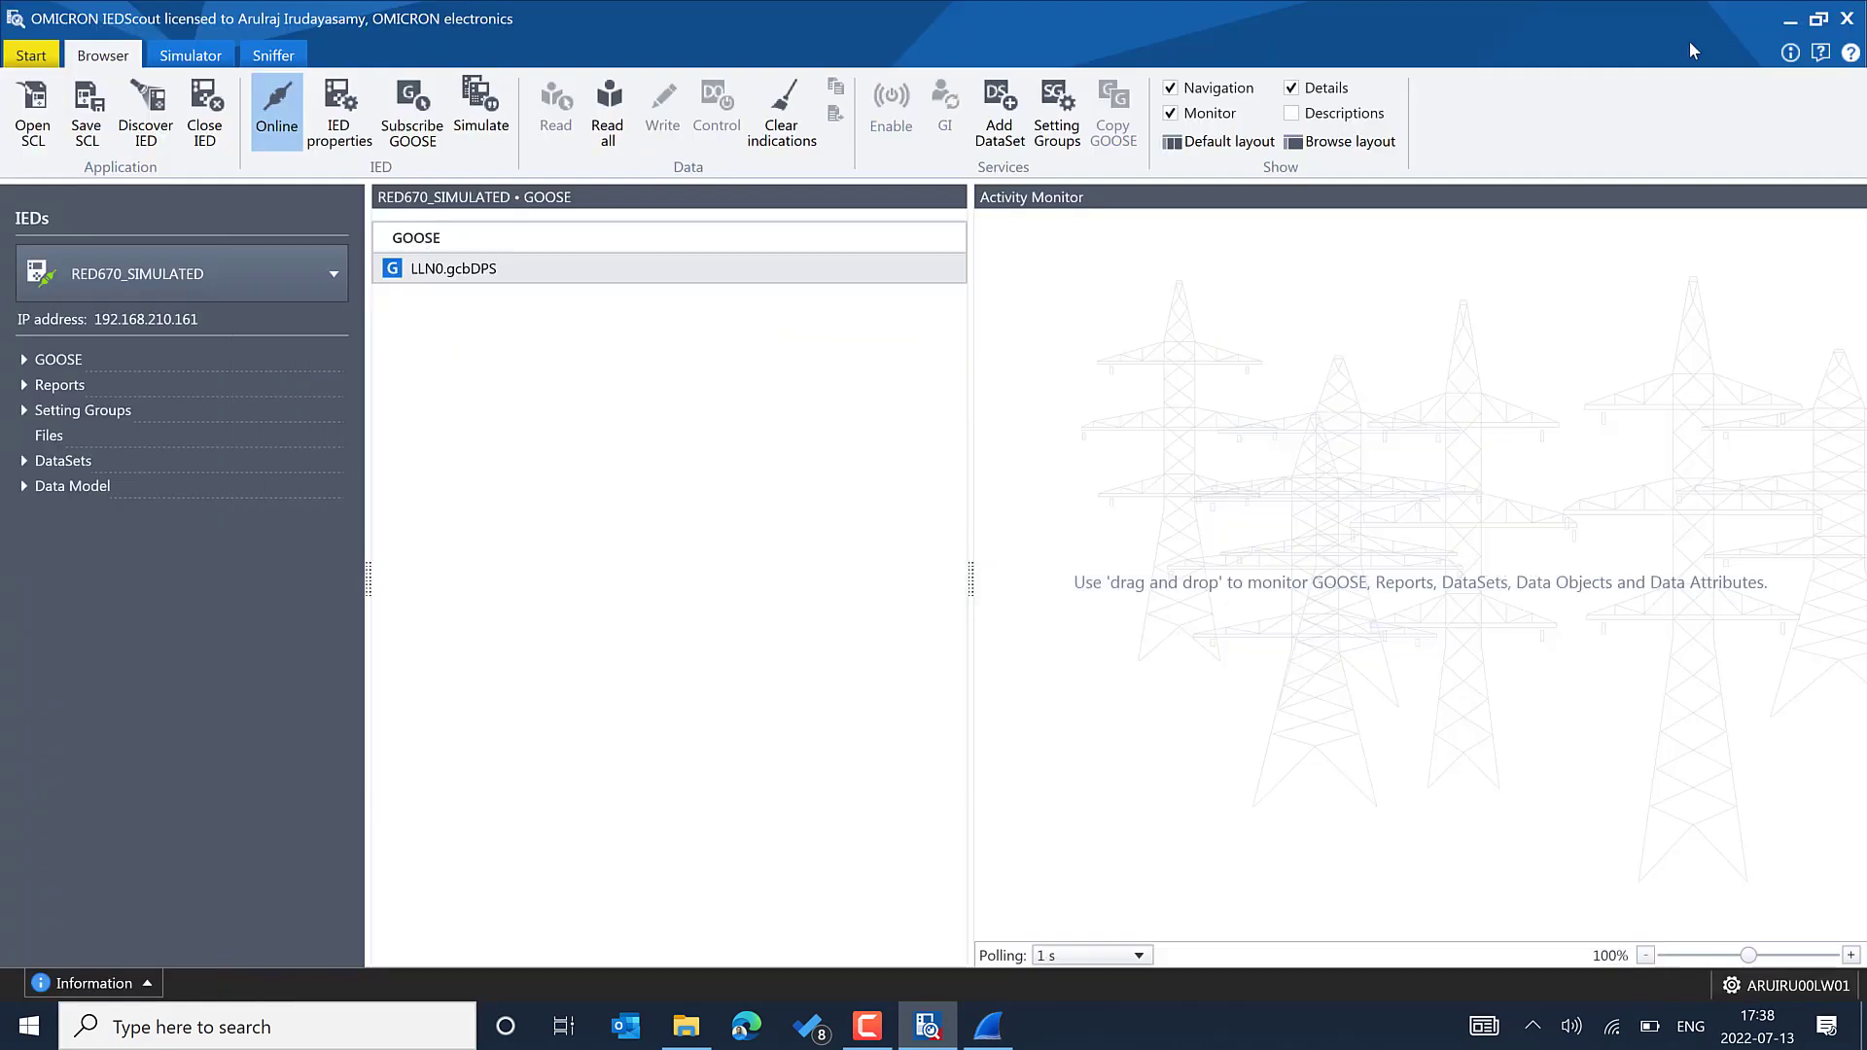
pyautogui.click(31, 384)
pyautogui.click(44, 409)
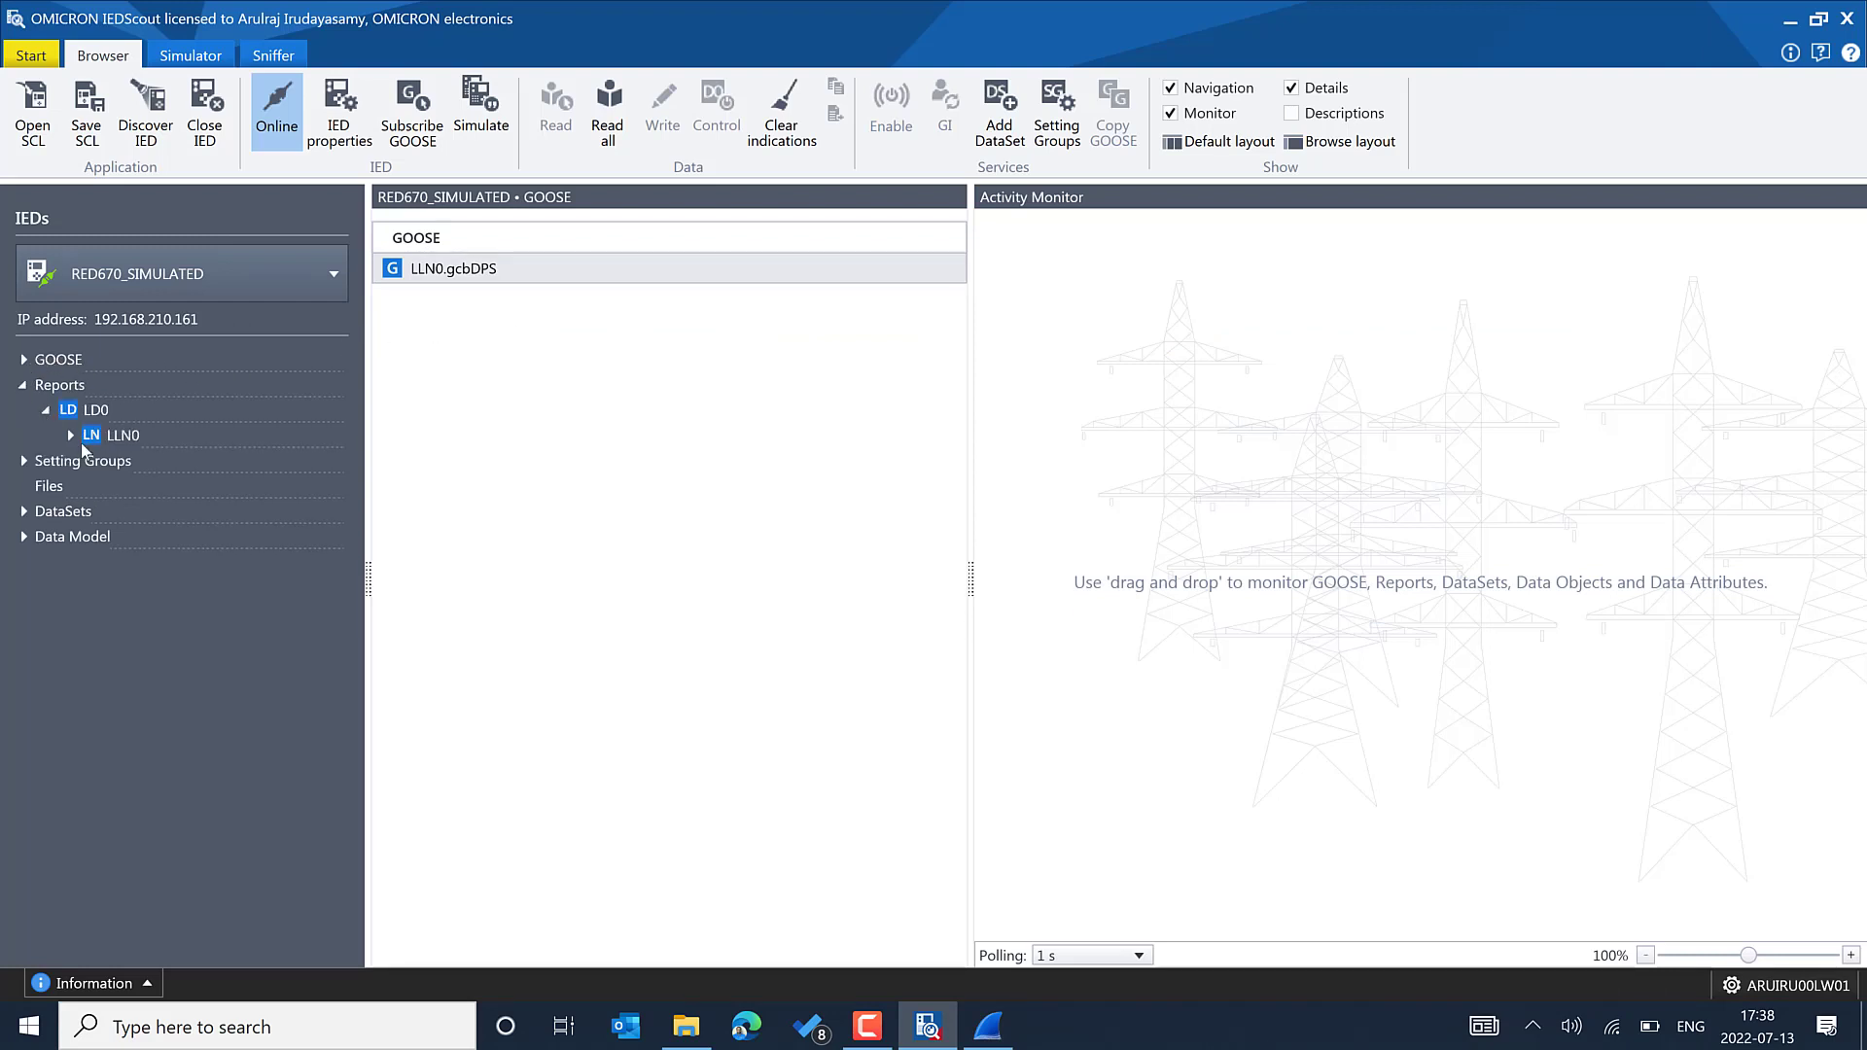
pyautogui.doubleClick(84, 437)
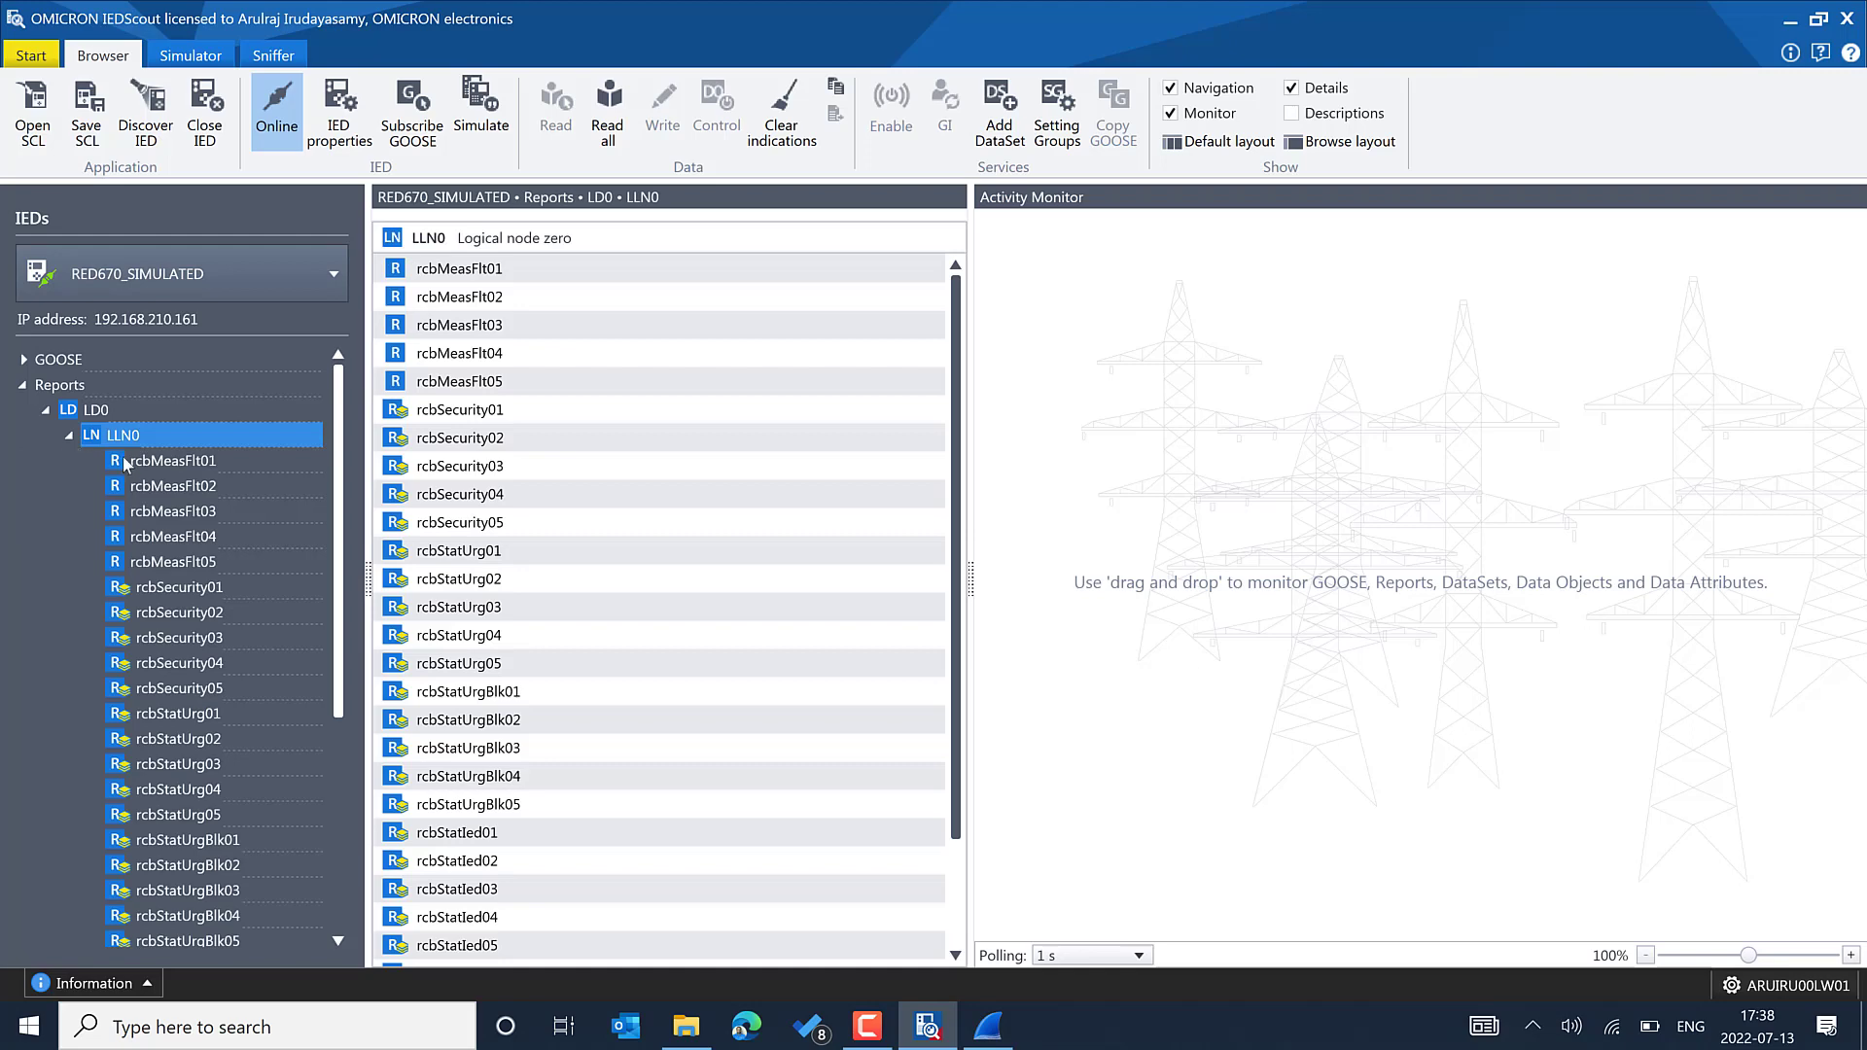
pyautogui.click(229, 464)
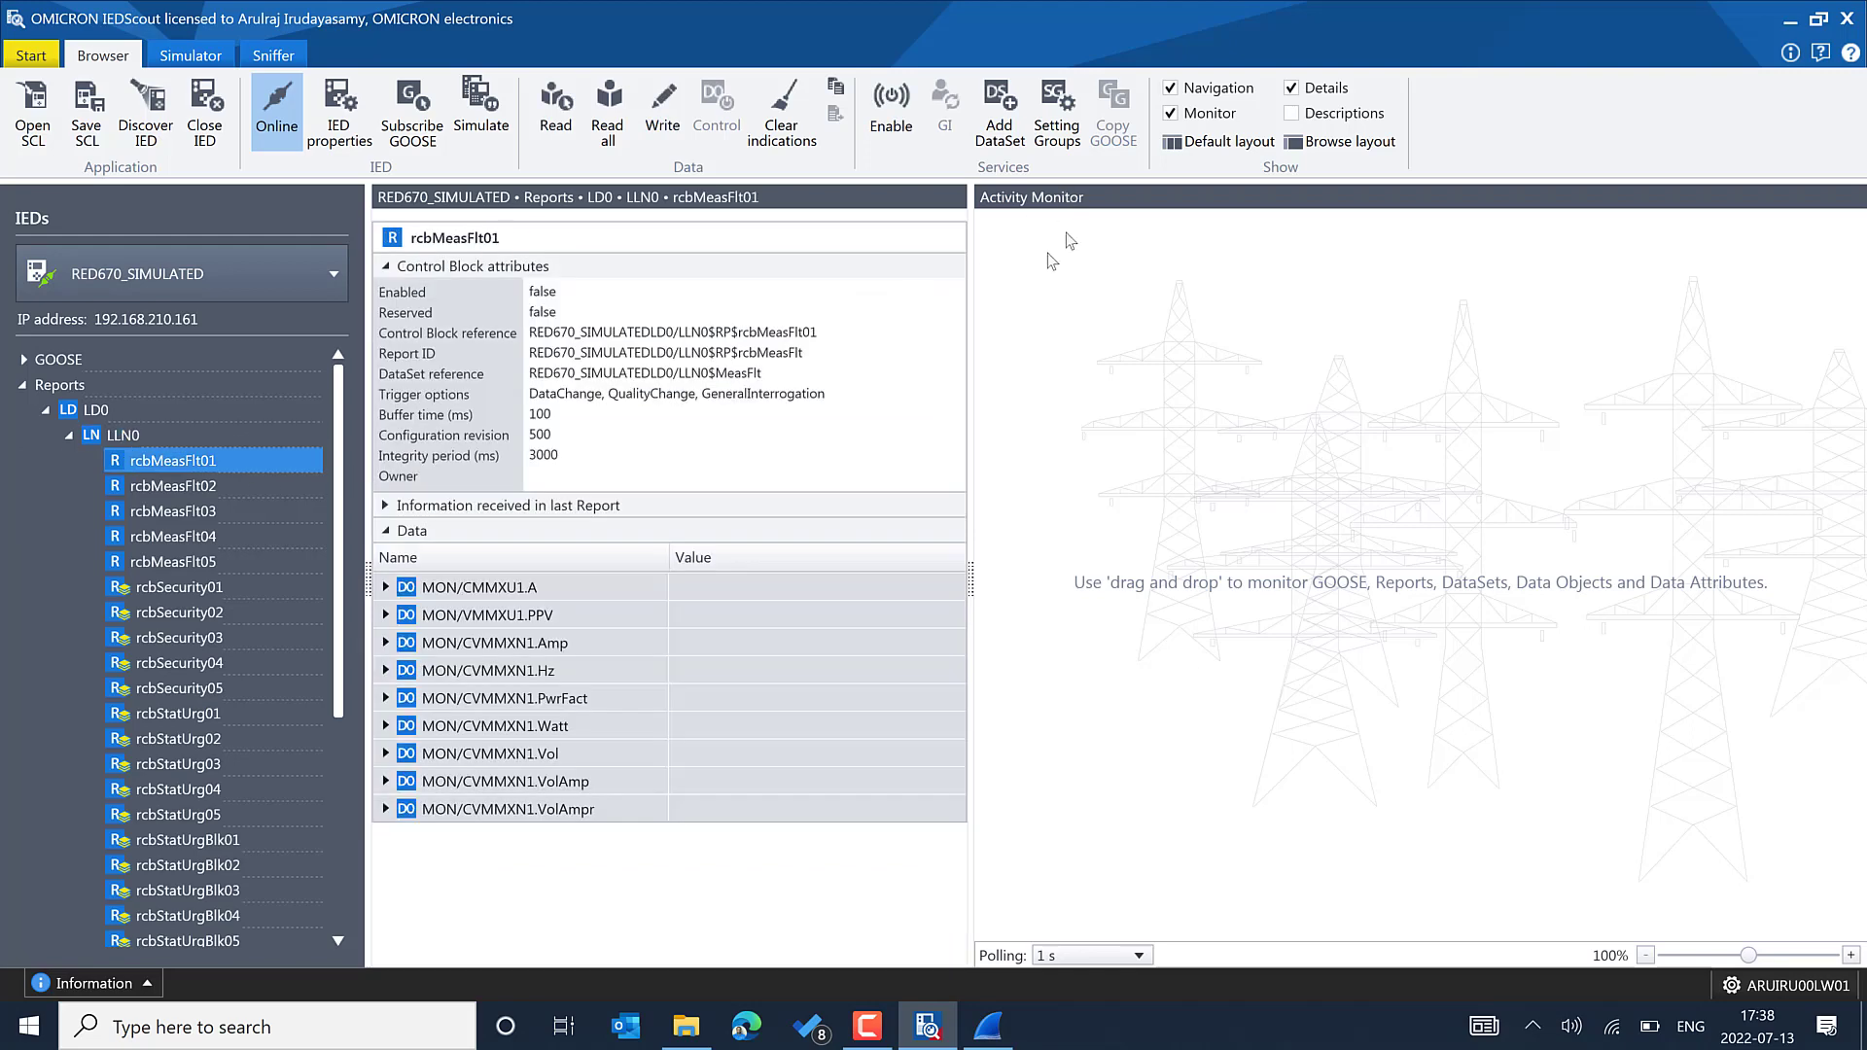
pyautogui.click(1293, 113)
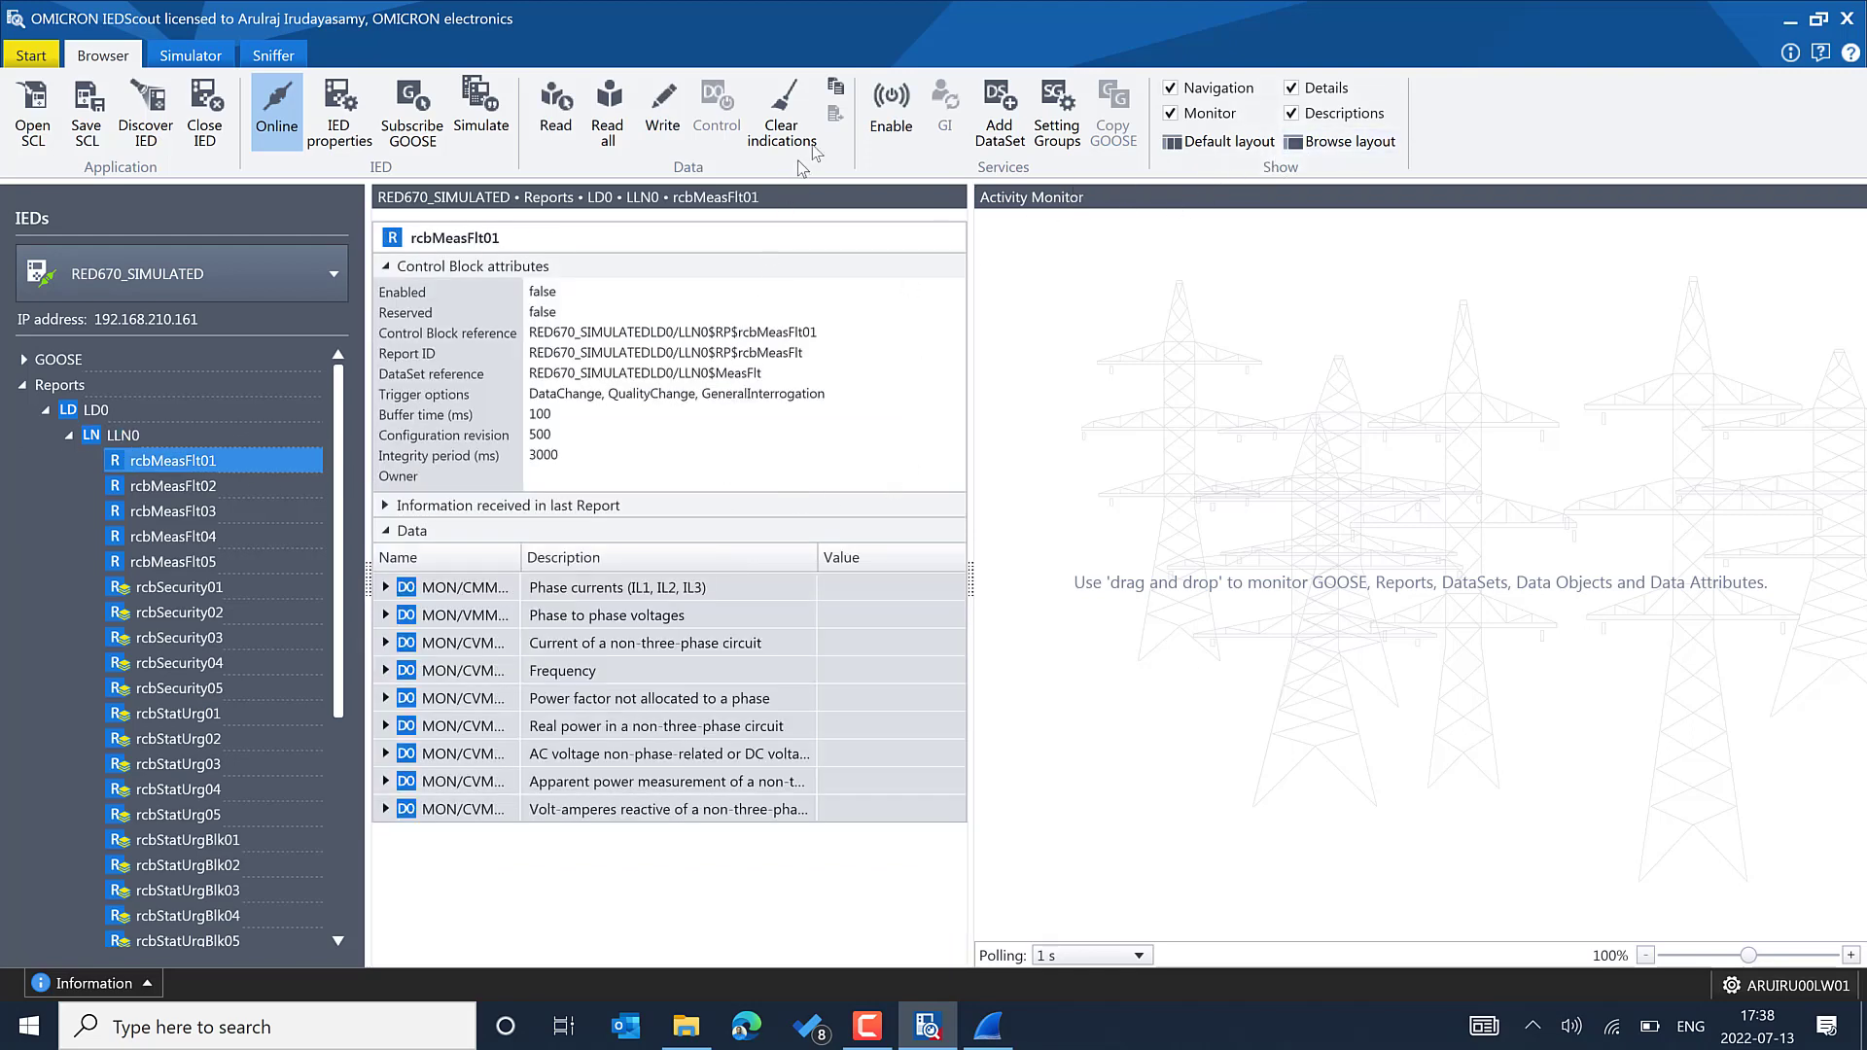
# Step: Enable the rcbMeasFlt01 report with Perform General Interrogation and check its MMS traffic in Wireshark
pyautogui.click(890, 102)
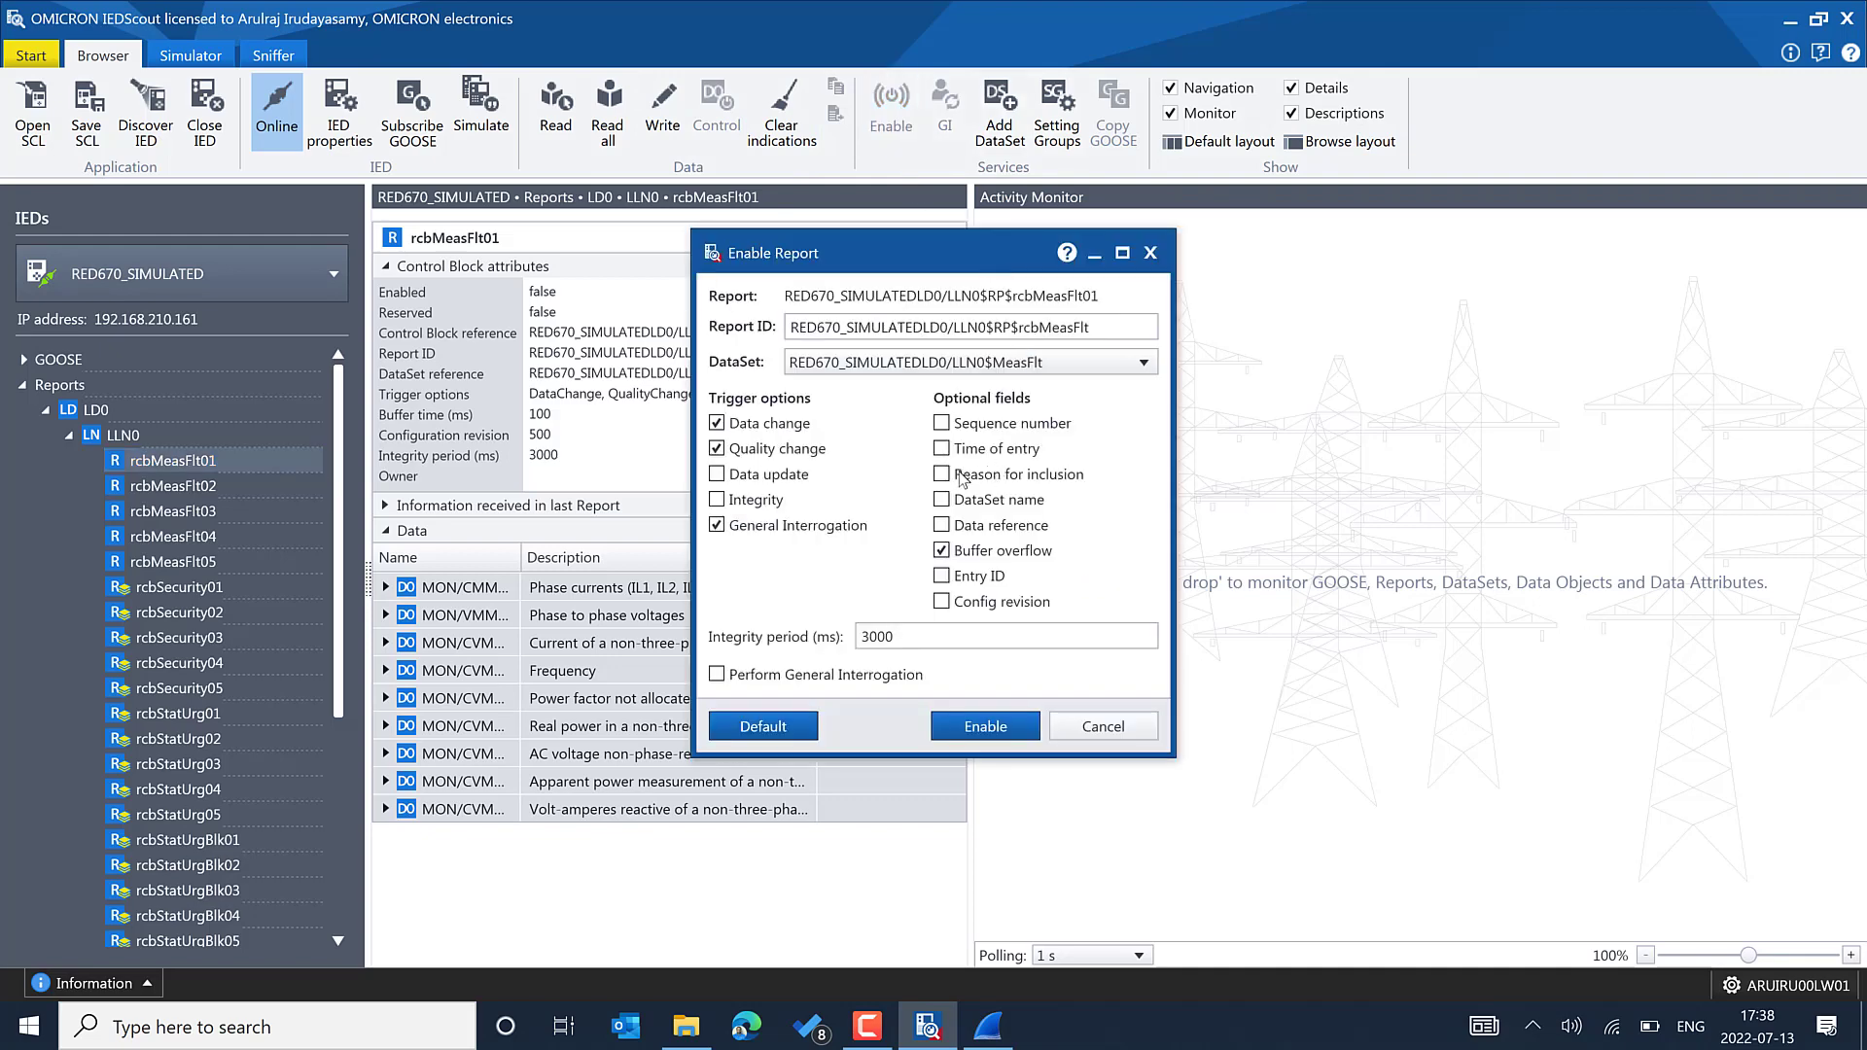
pyautogui.click(799, 676)
pyautogui.click(1001, 731)
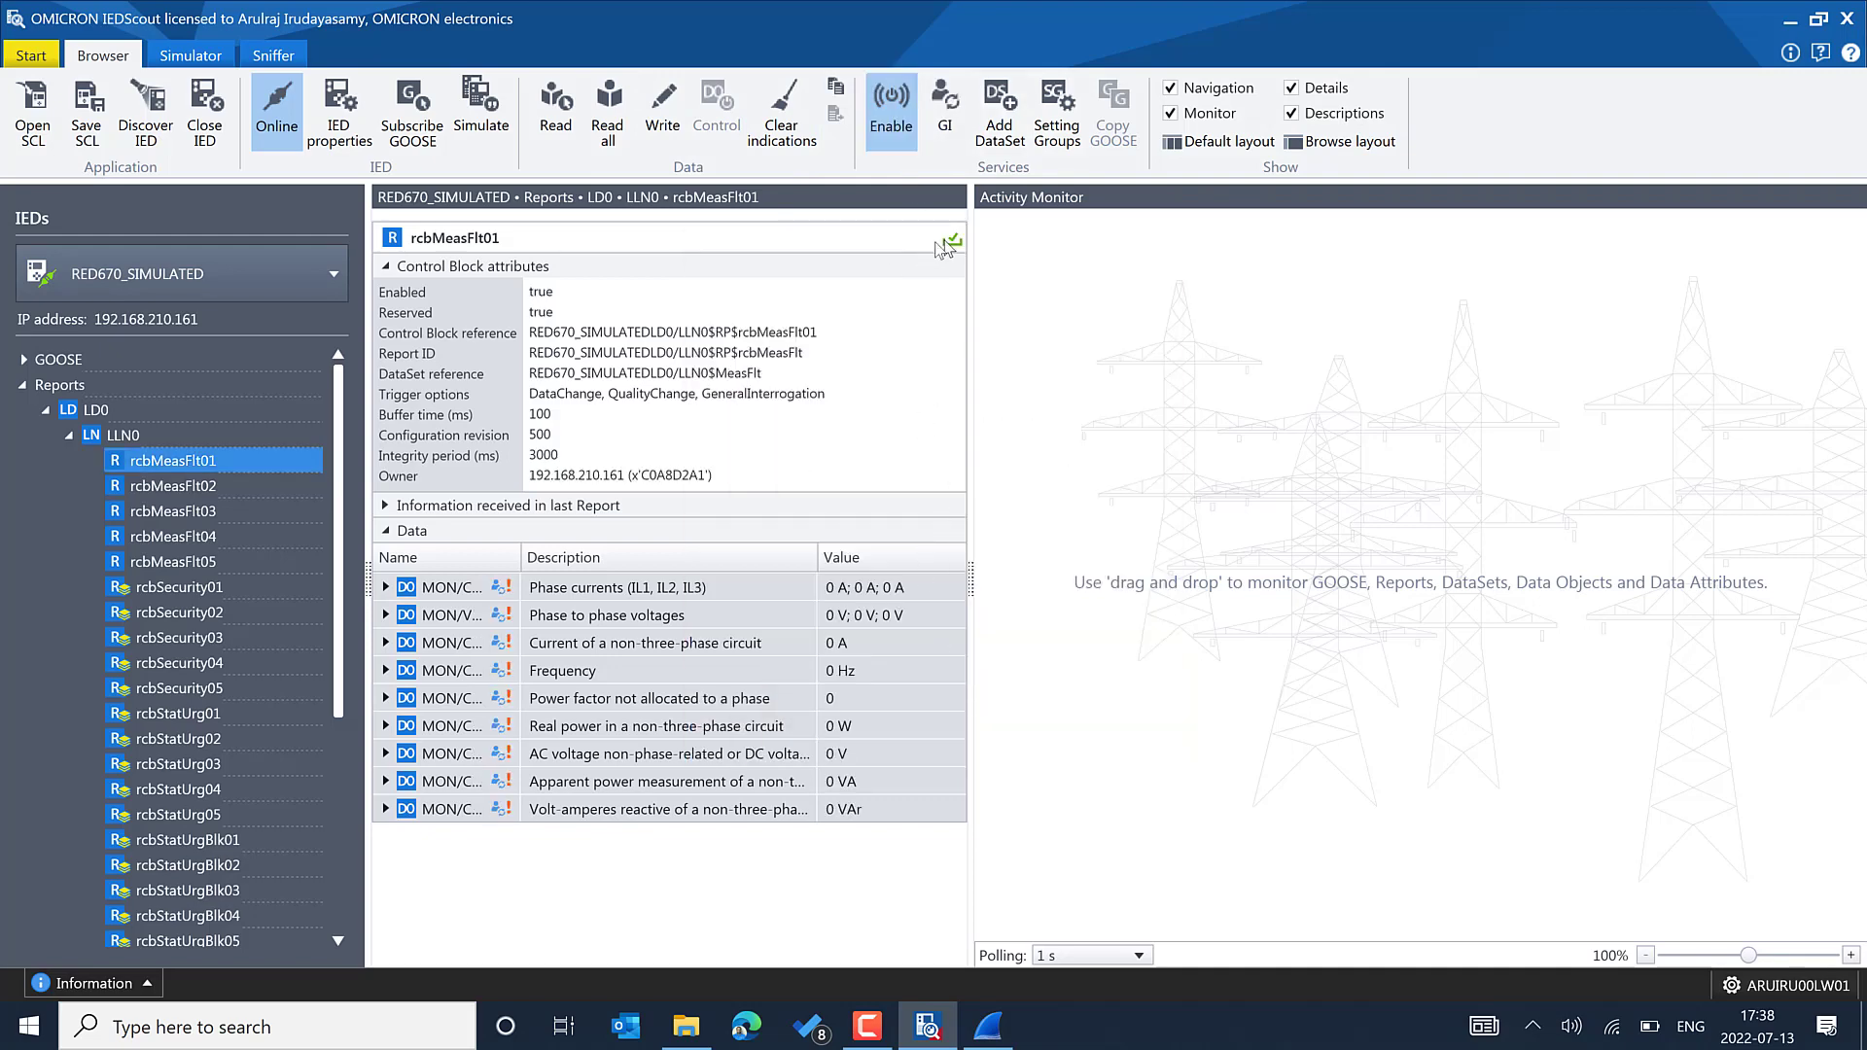
pyautogui.click(987, 1025)
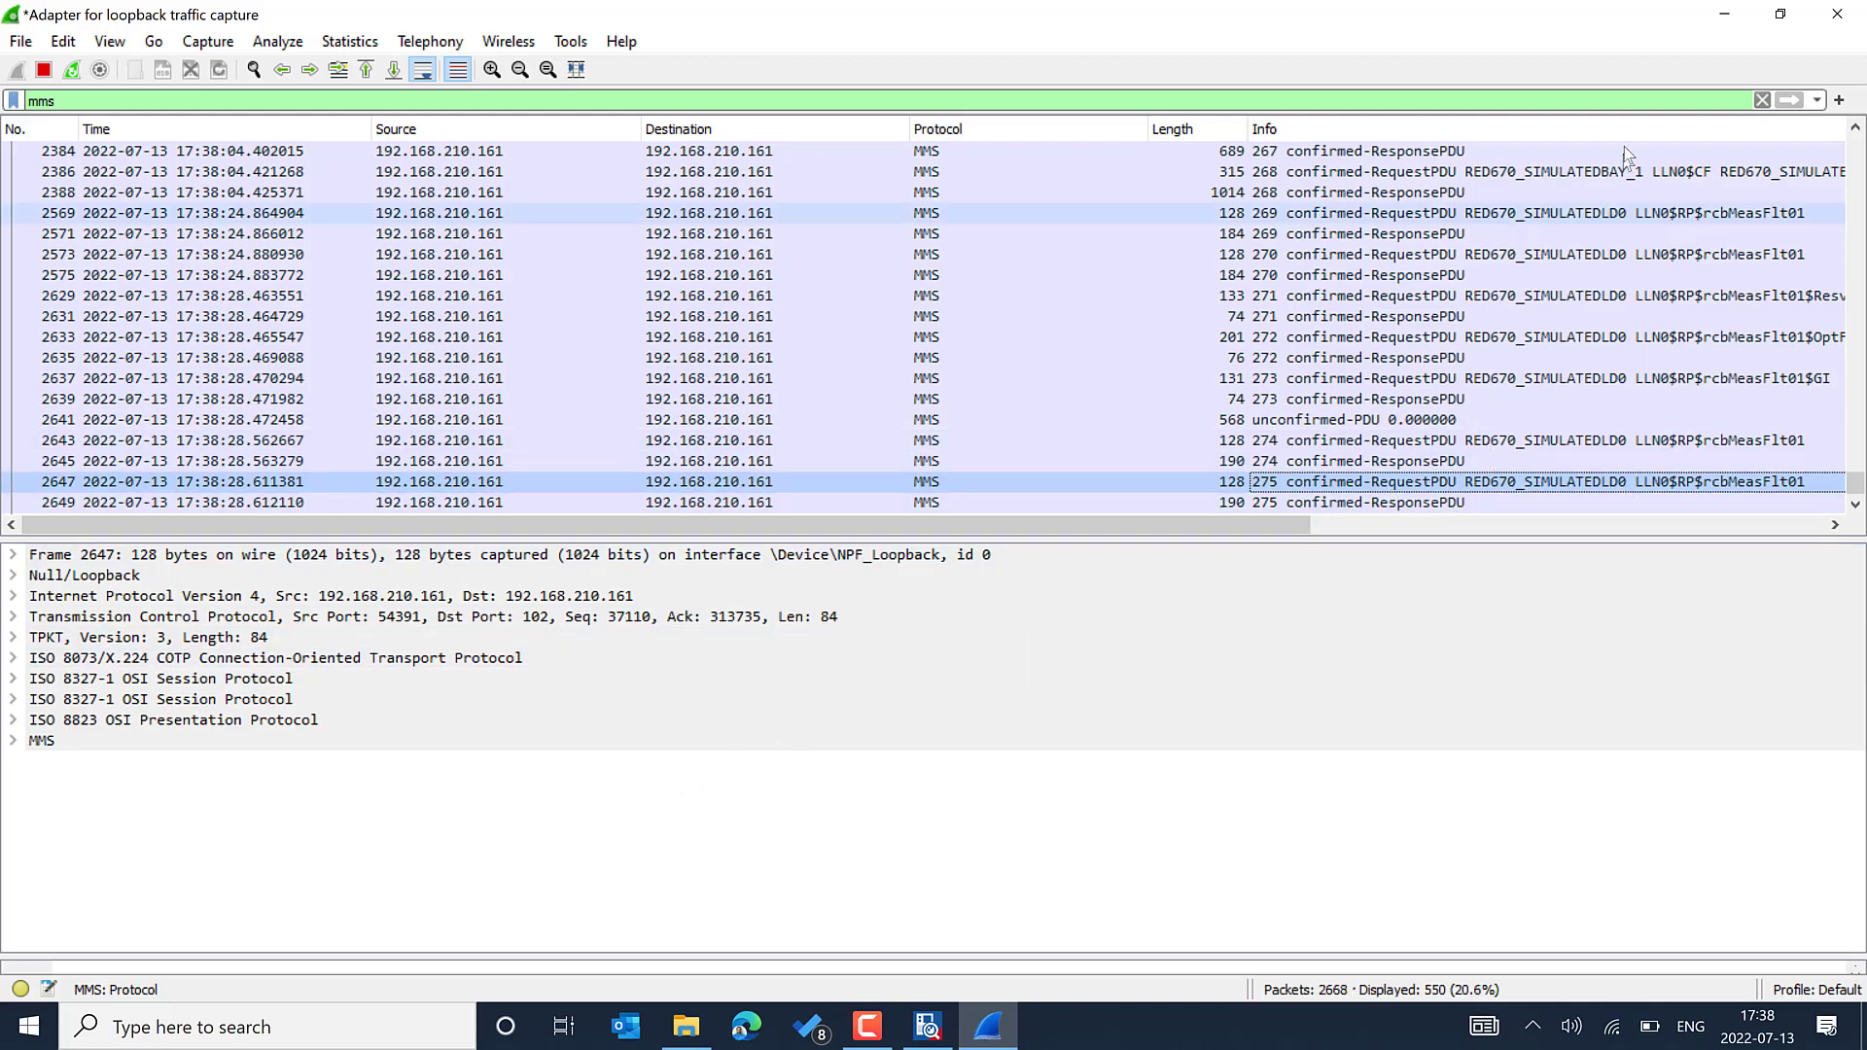
# Step: Switch back to IEDScout and enable the buffered report rcbStatUrg01 with Perform General Interrogation
pyautogui.click(1723, 15)
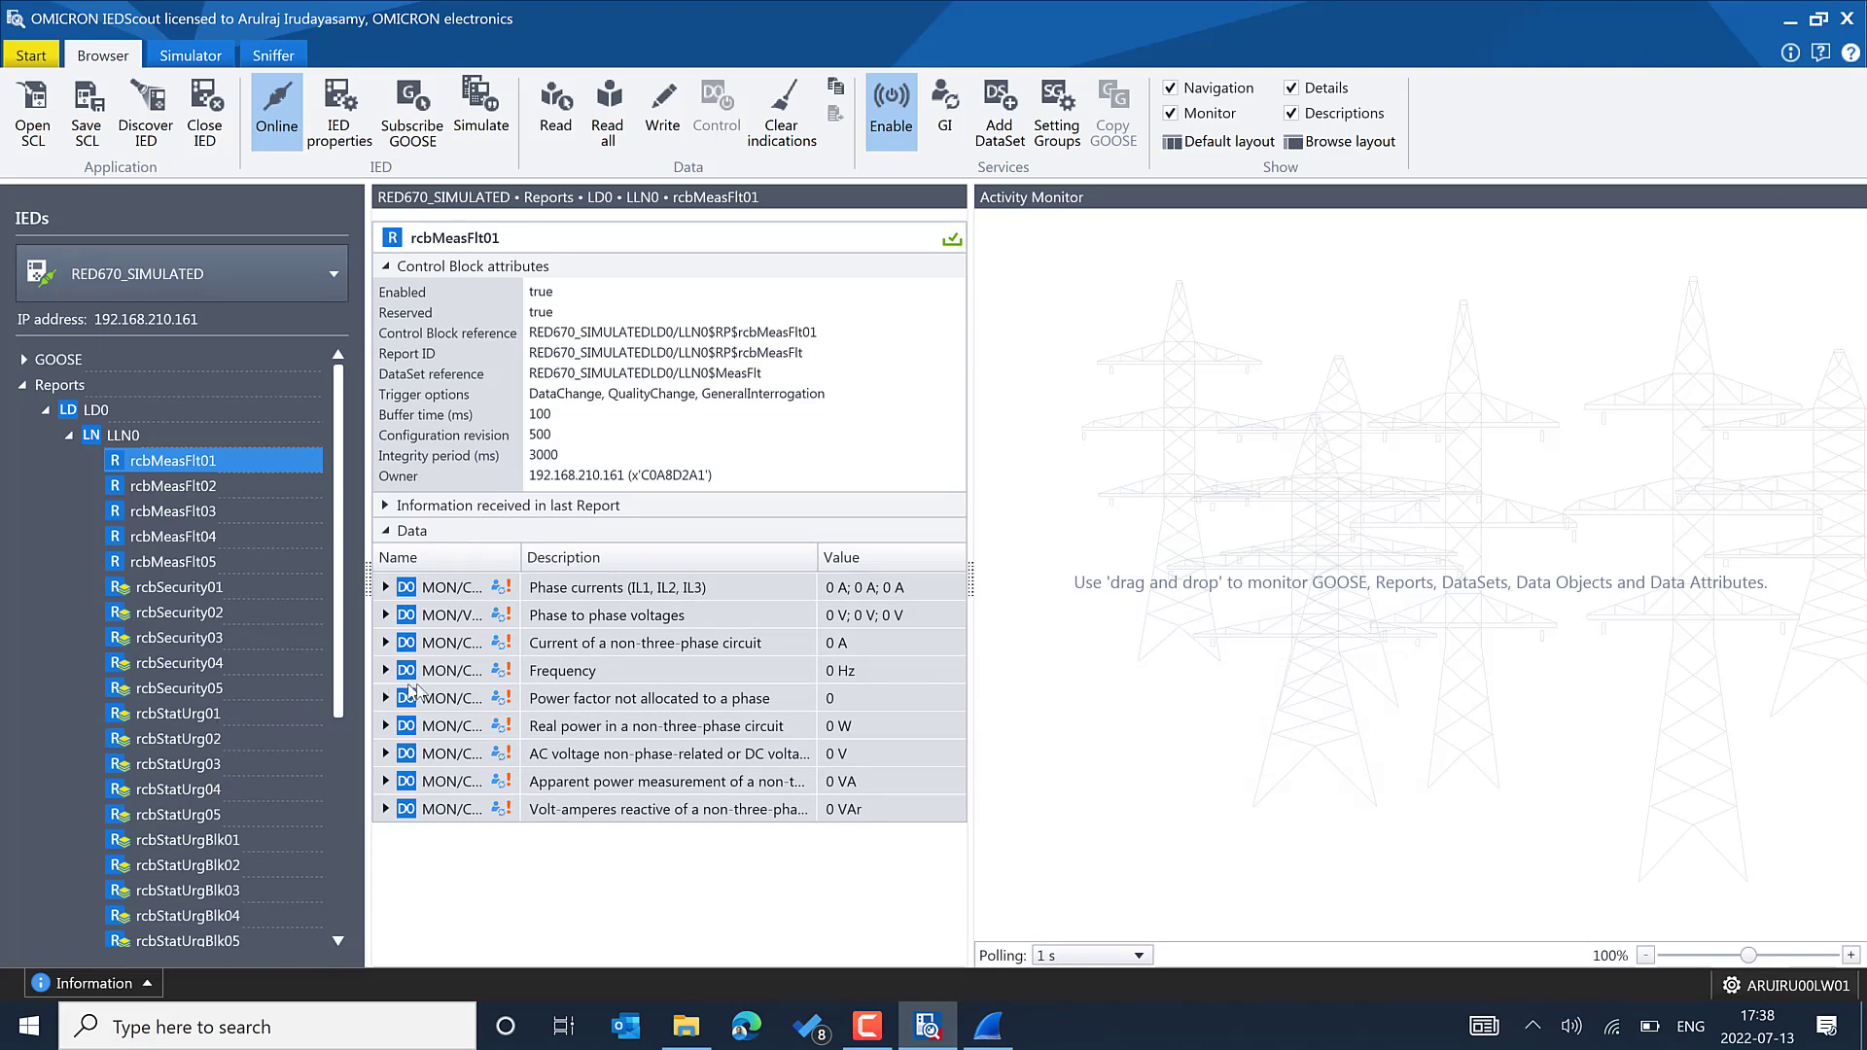
pyautogui.click(195, 714)
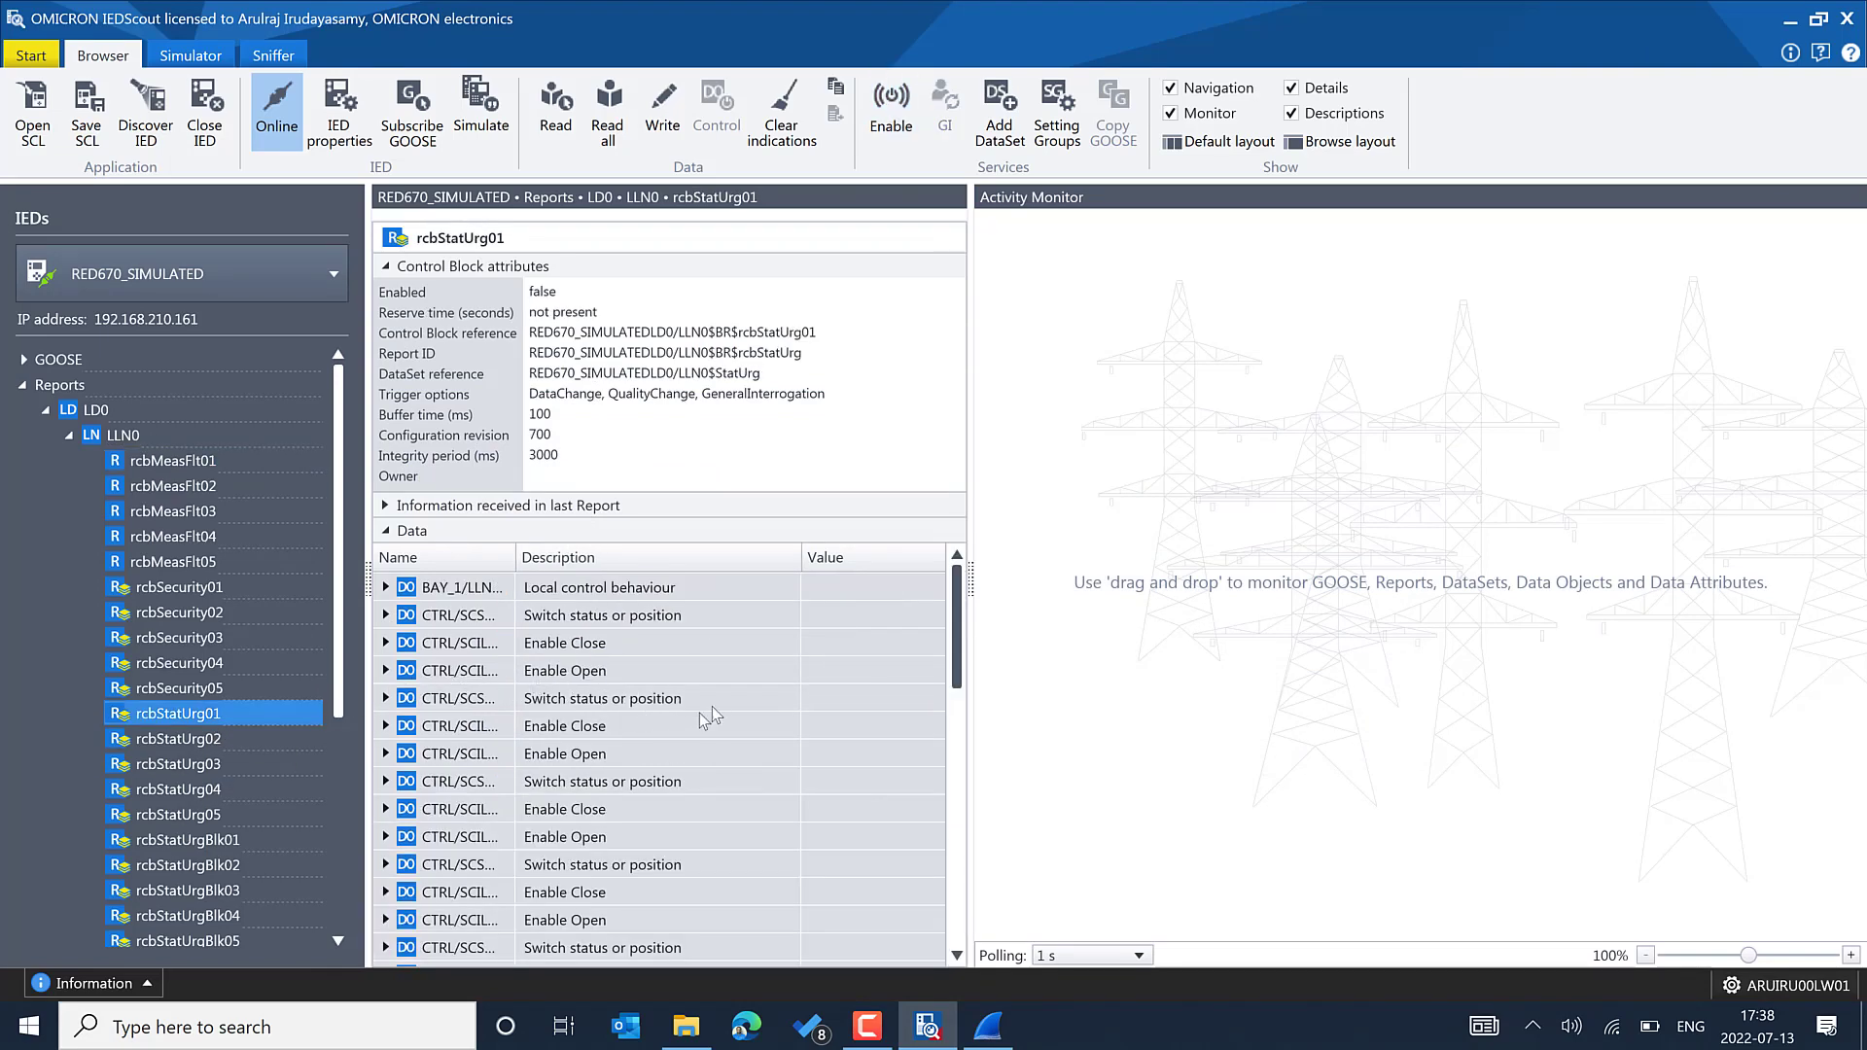
pyautogui.click(891, 108)
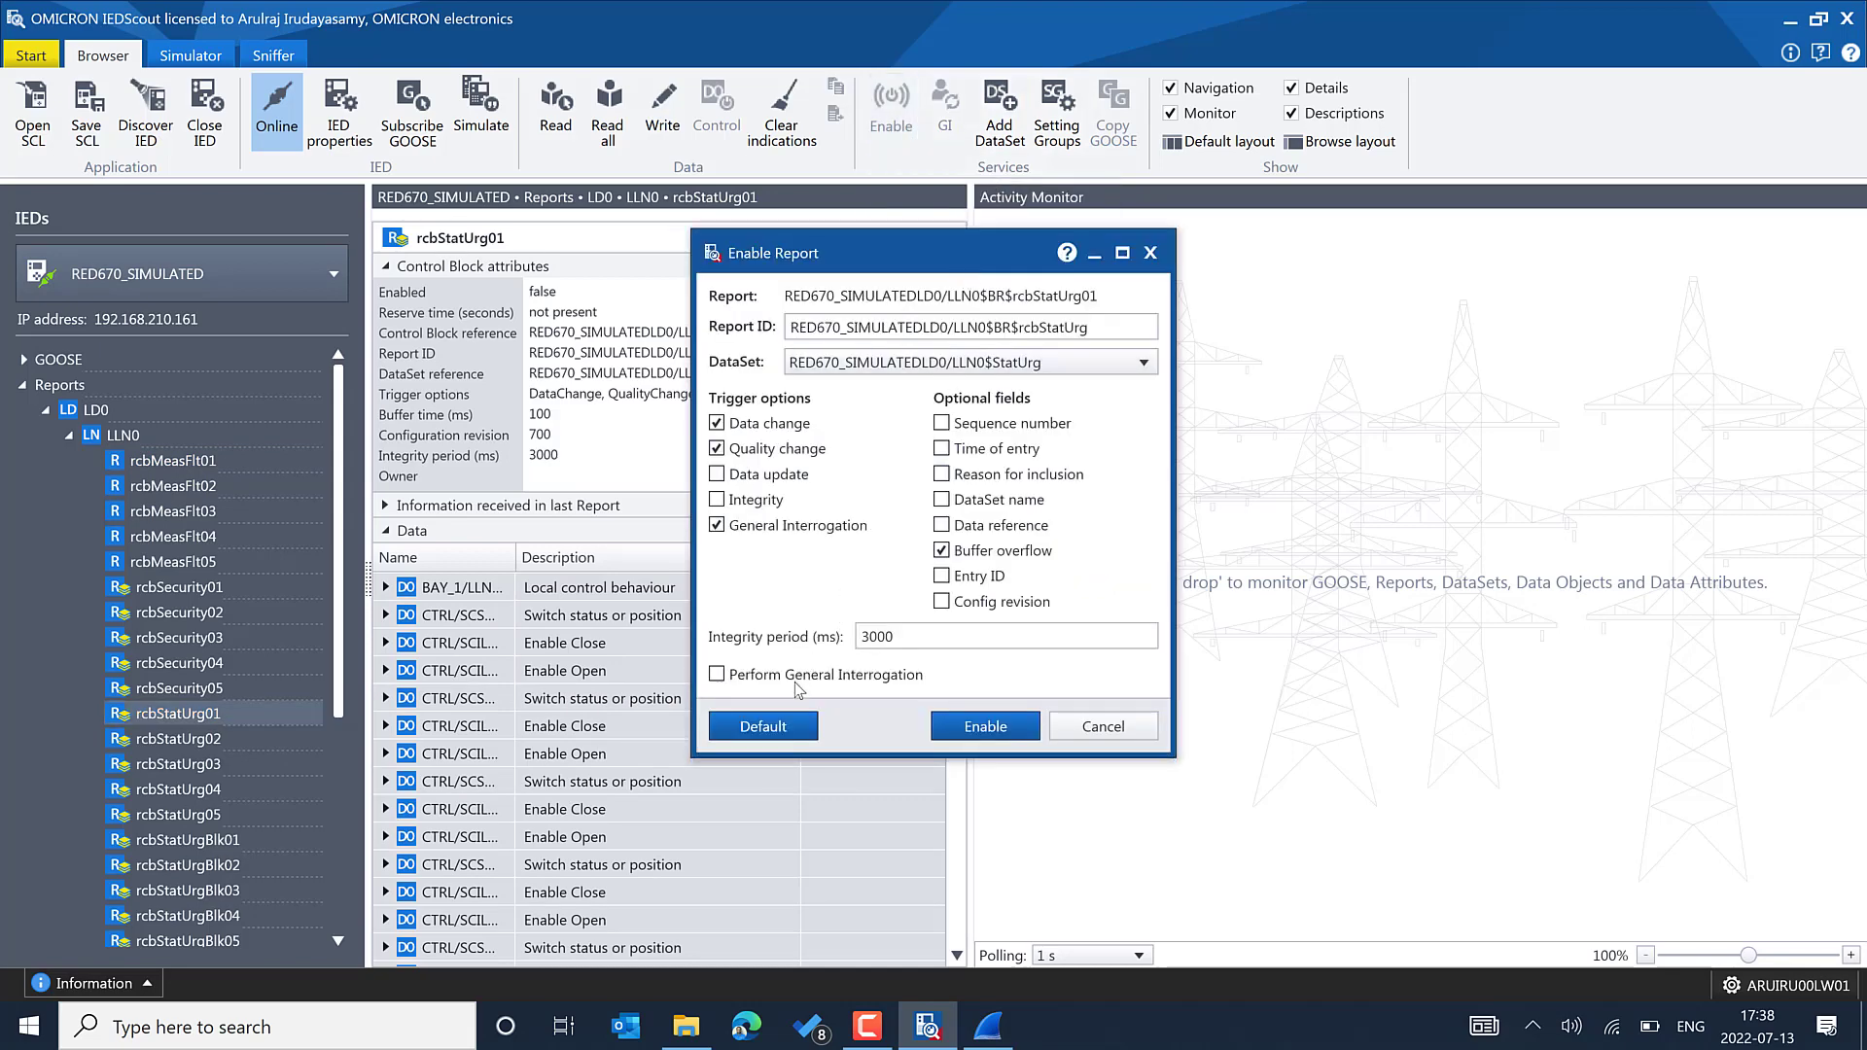
pyautogui.click(959, 479)
pyautogui.click(1001, 744)
# Step: Switch to Wireshark and examine the MMS details of the latest rcbStatUrg01 read request and its confirmed response
pyautogui.click(988, 1026)
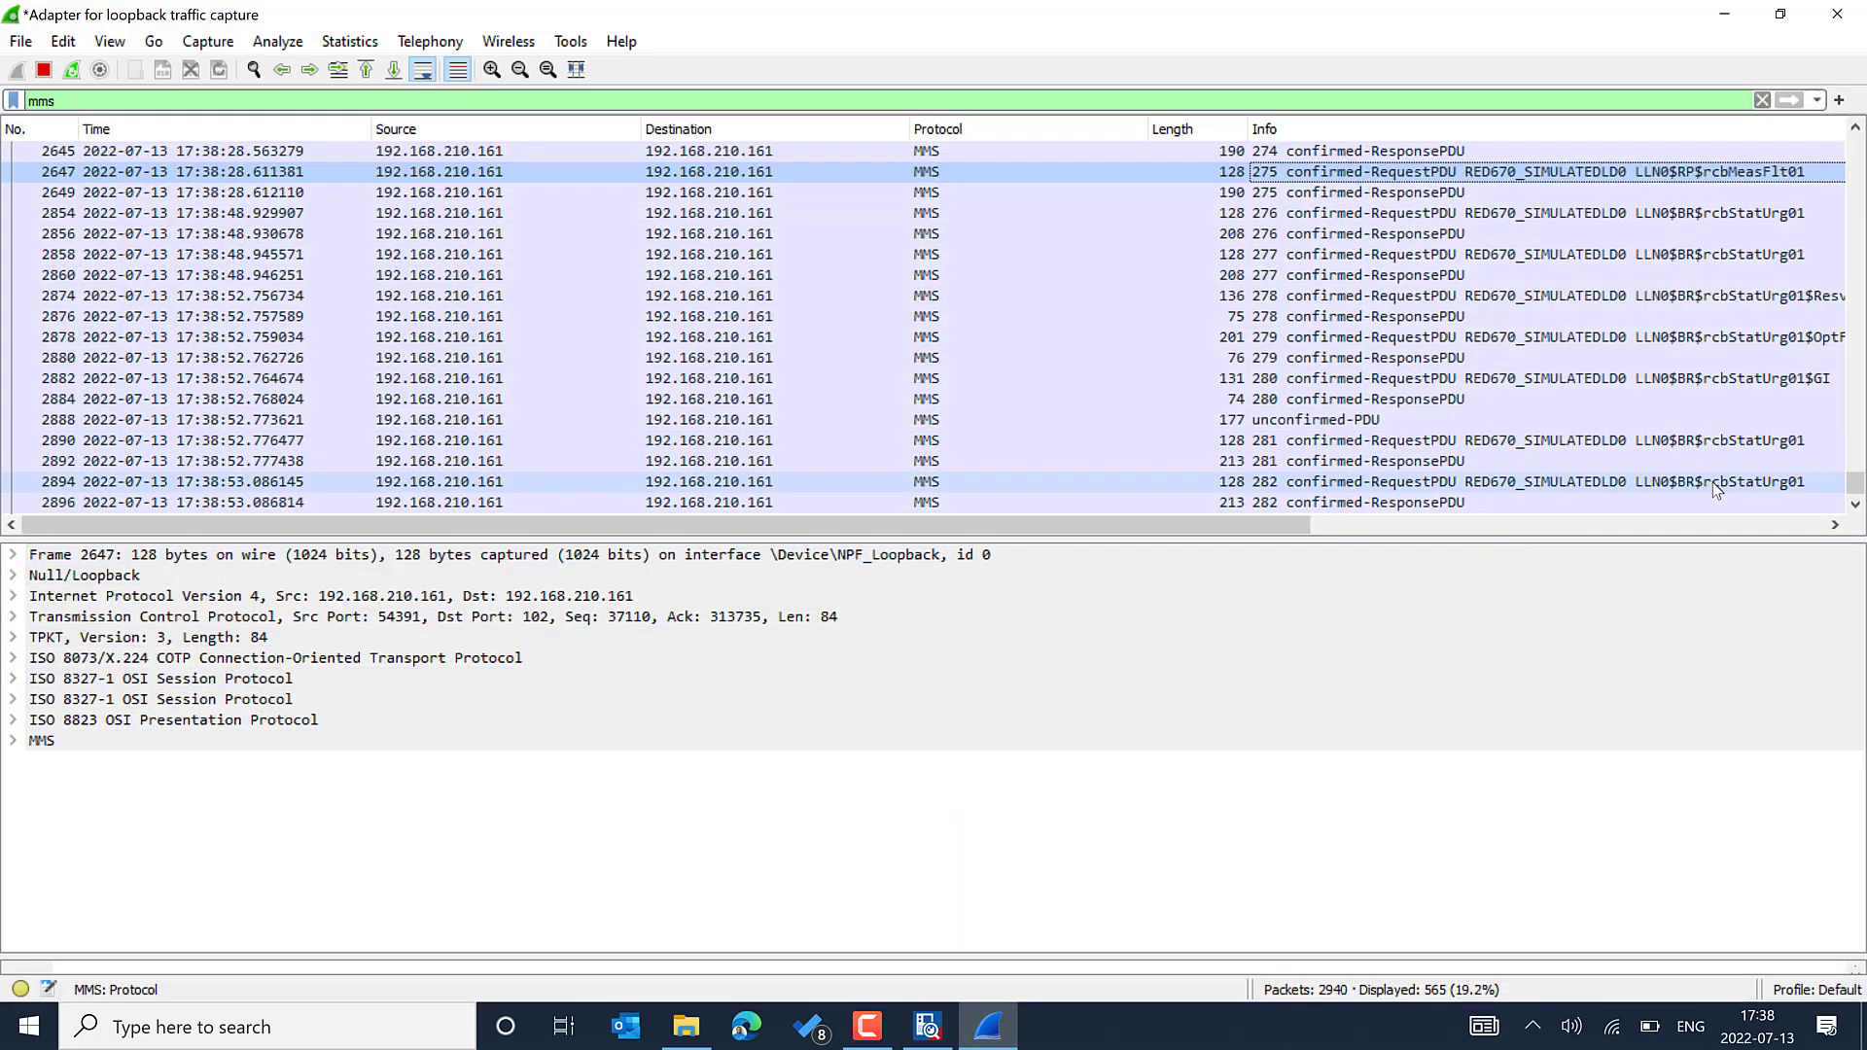
pyautogui.click(1717, 484)
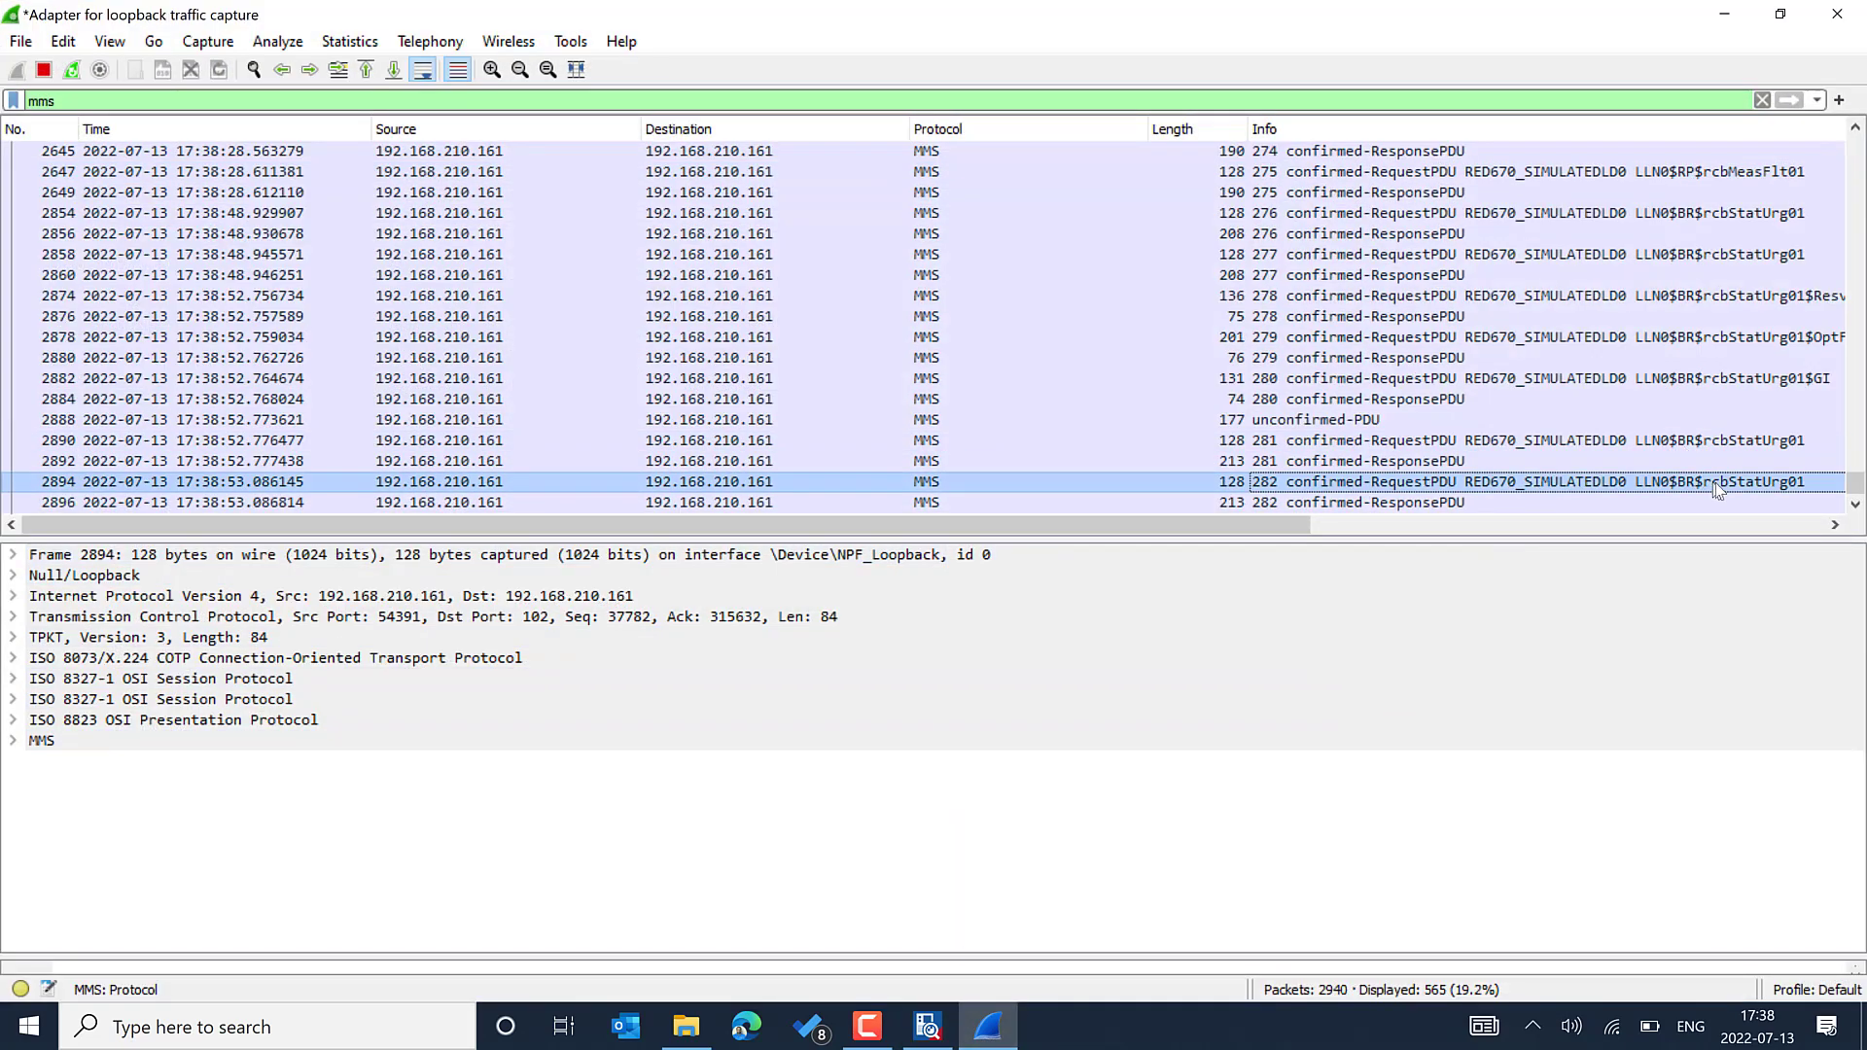
pyautogui.click(12, 742)
pyautogui.click(37, 761)
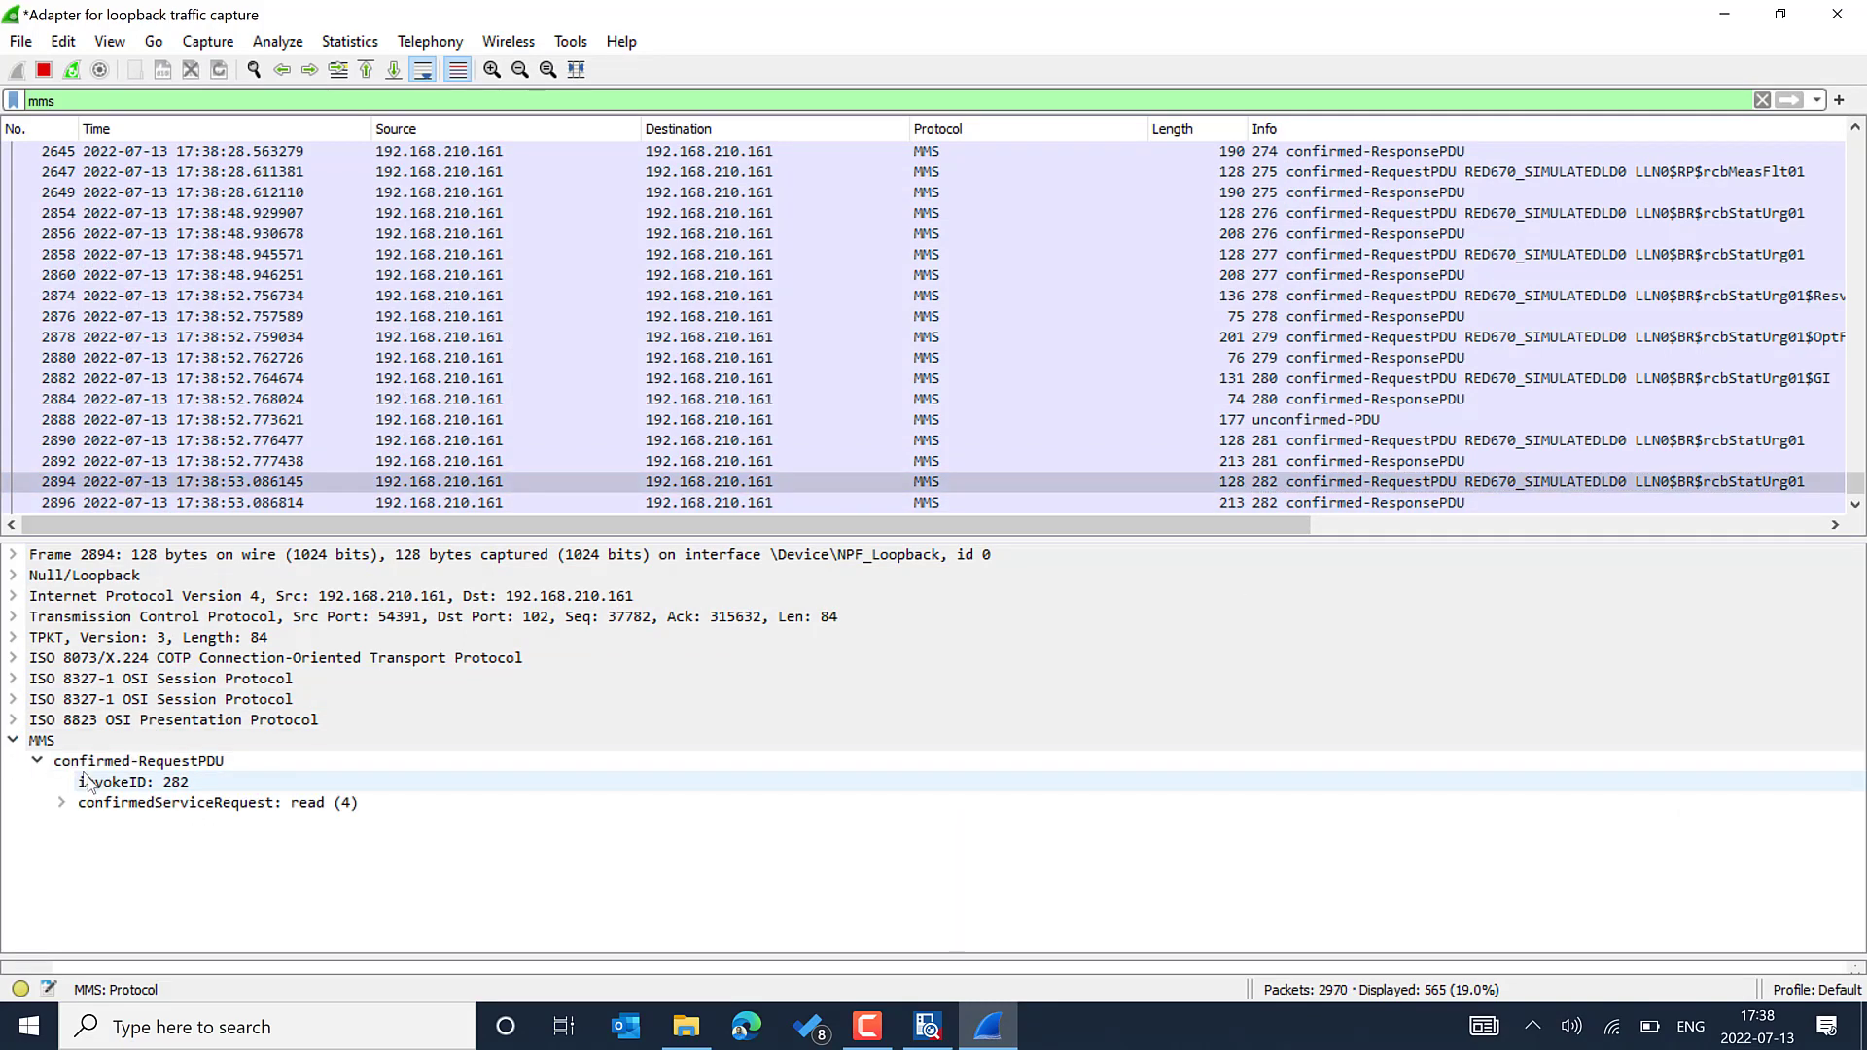
pyautogui.click(87, 822)
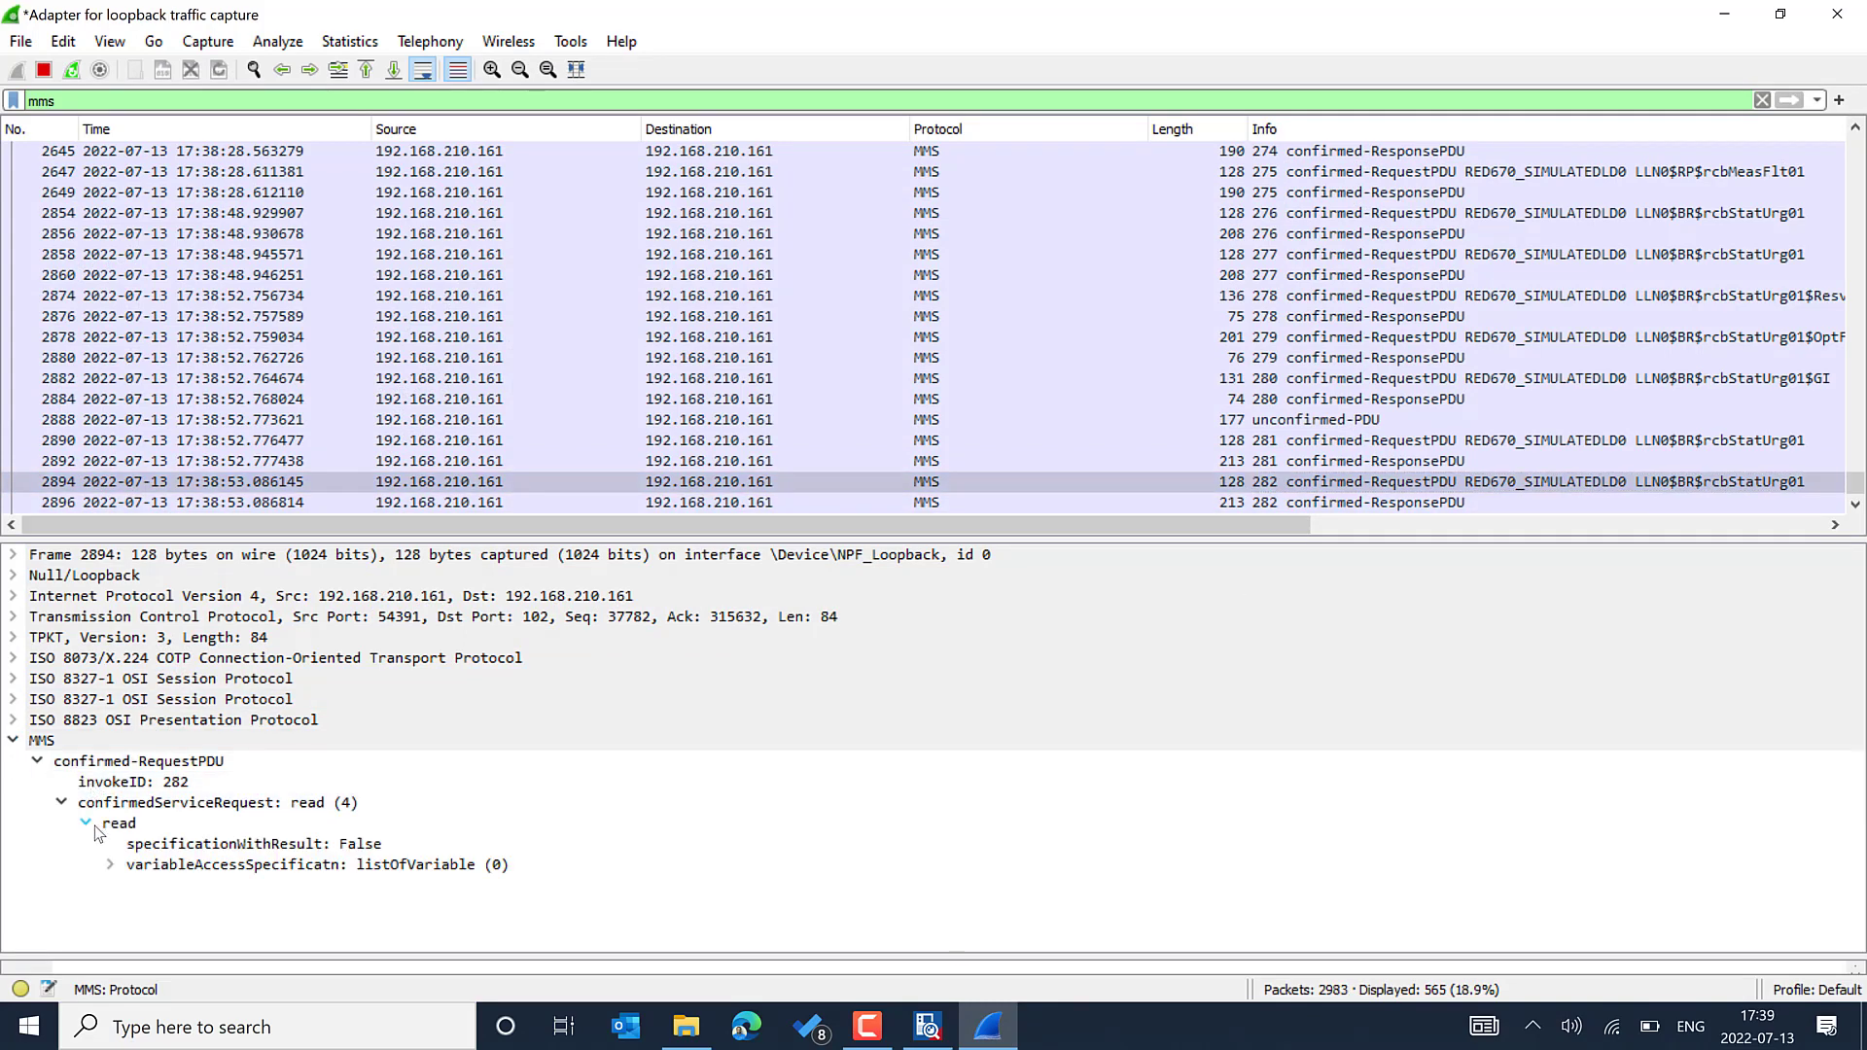
pyautogui.click(110, 864)
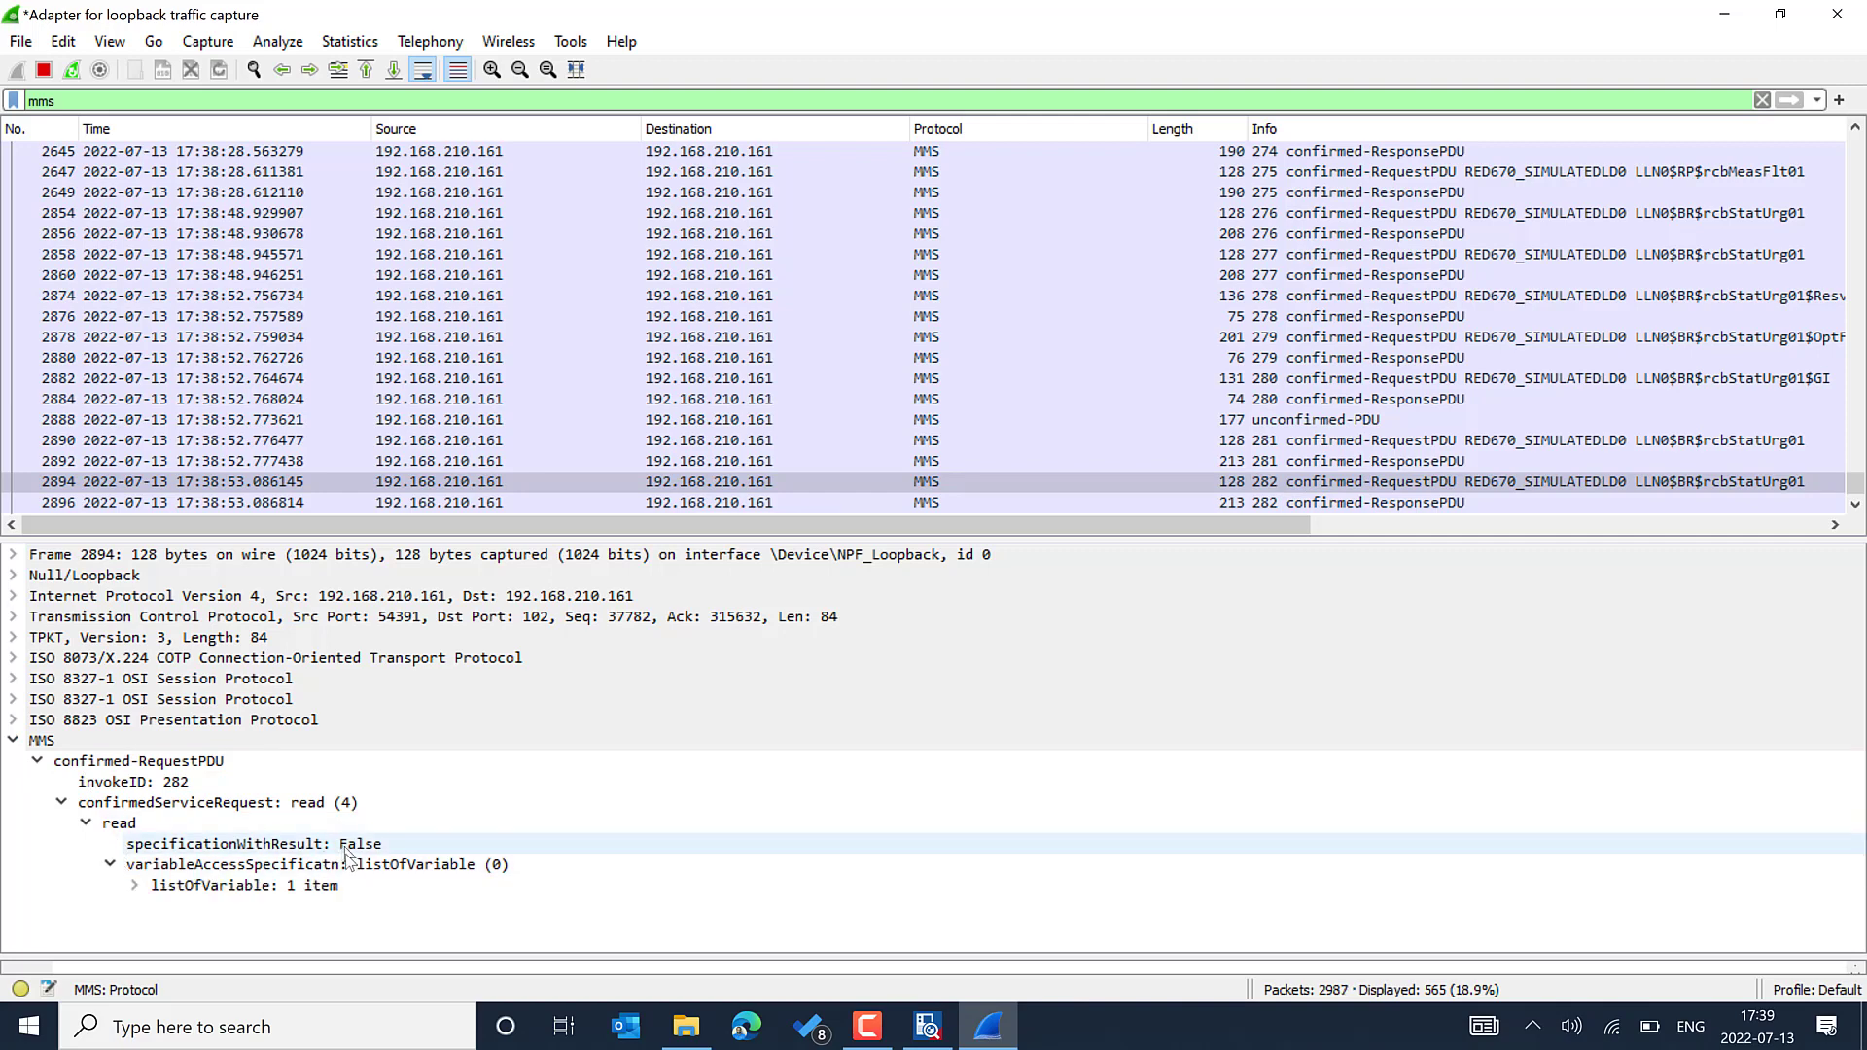
pyautogui.click(1388, 501)
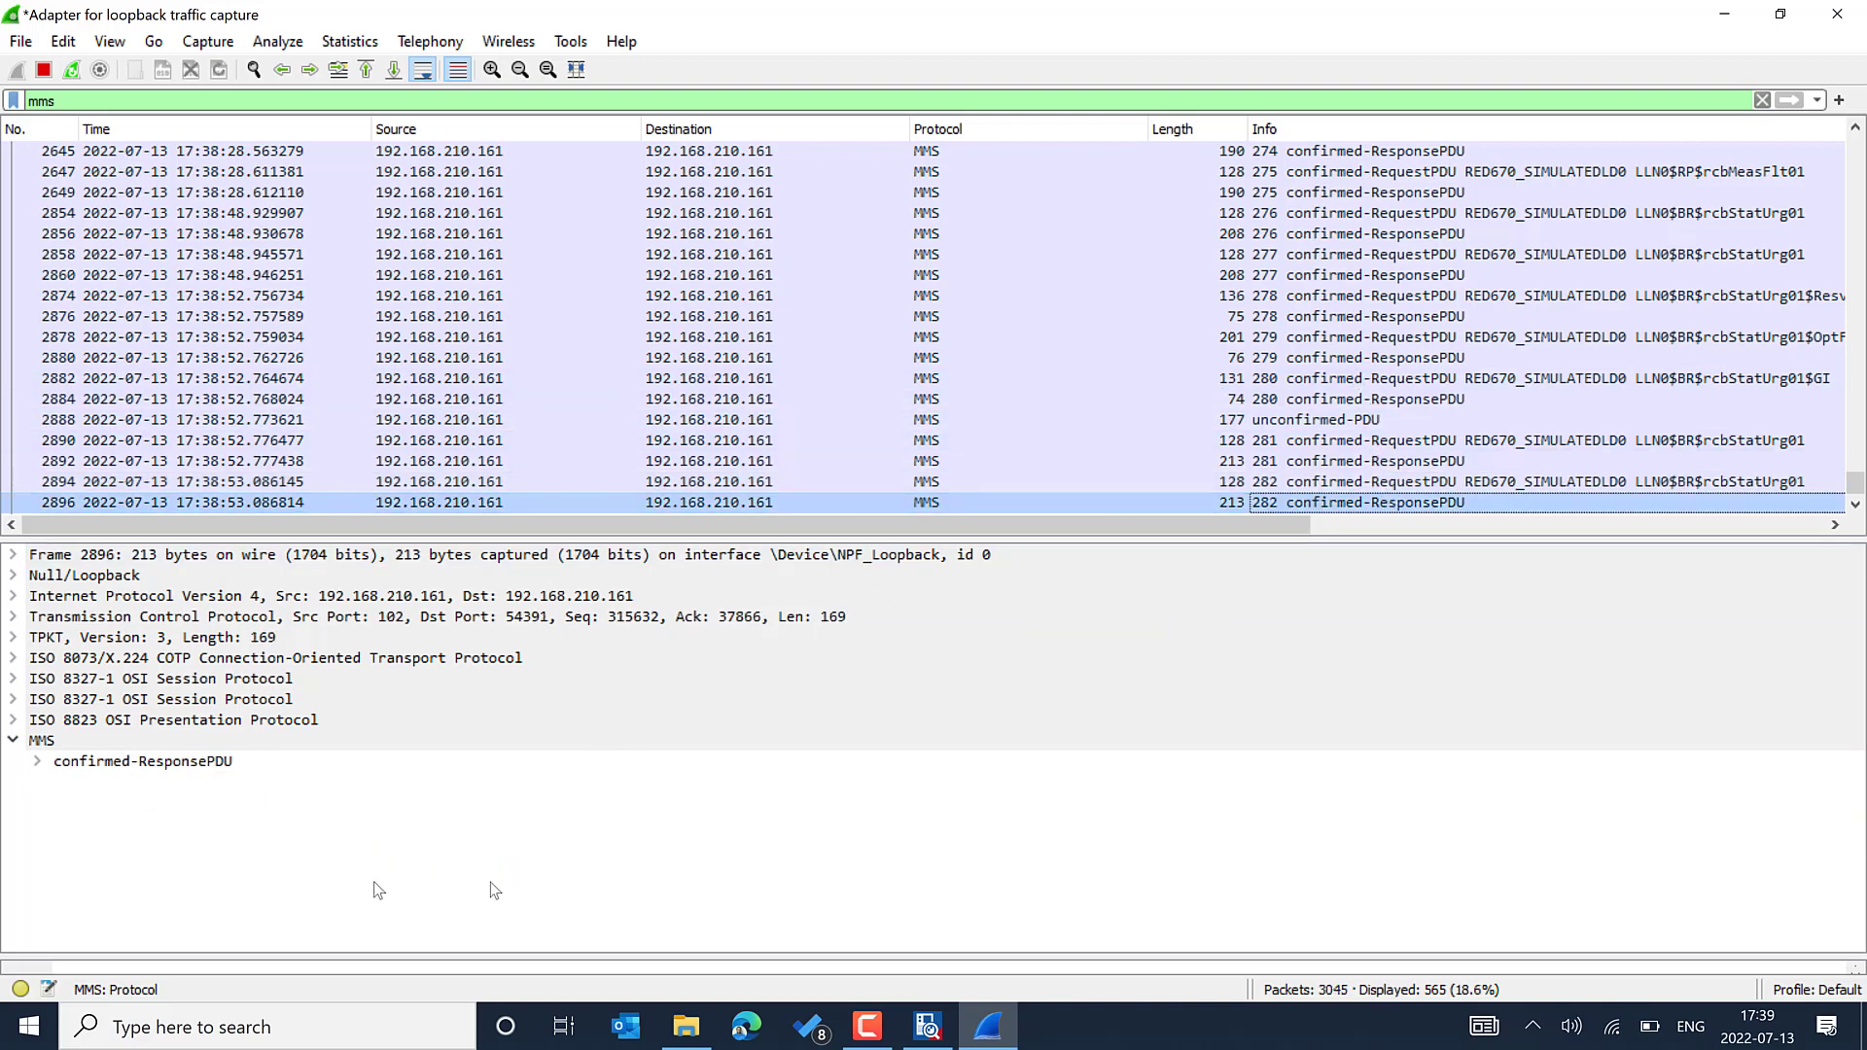
pyautogui.click(38, 760)
pyautogui.click(86, 803)
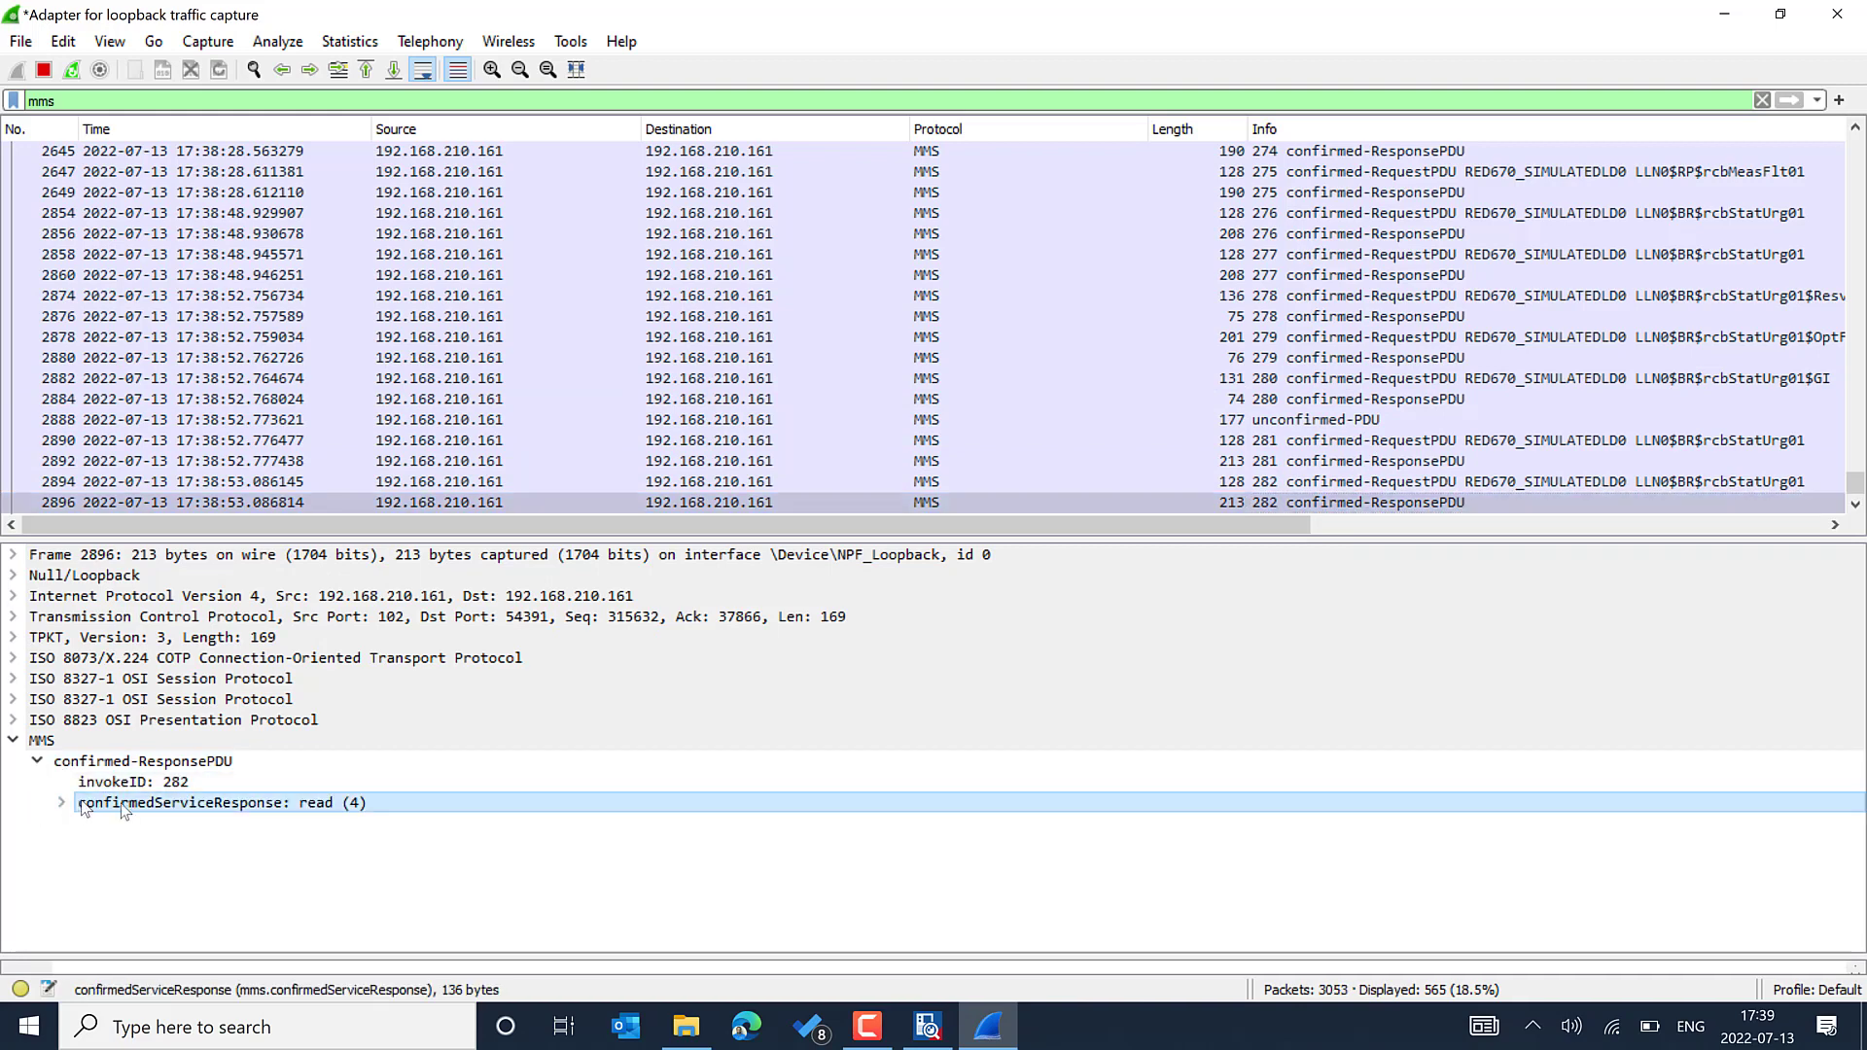
# Step: Switch to IEDScout, start a Sniffer capture with retransmissions shown, and inspect the captured gcbDPS GOOSE messages and the export options
pyautogui.click(1723, 14)
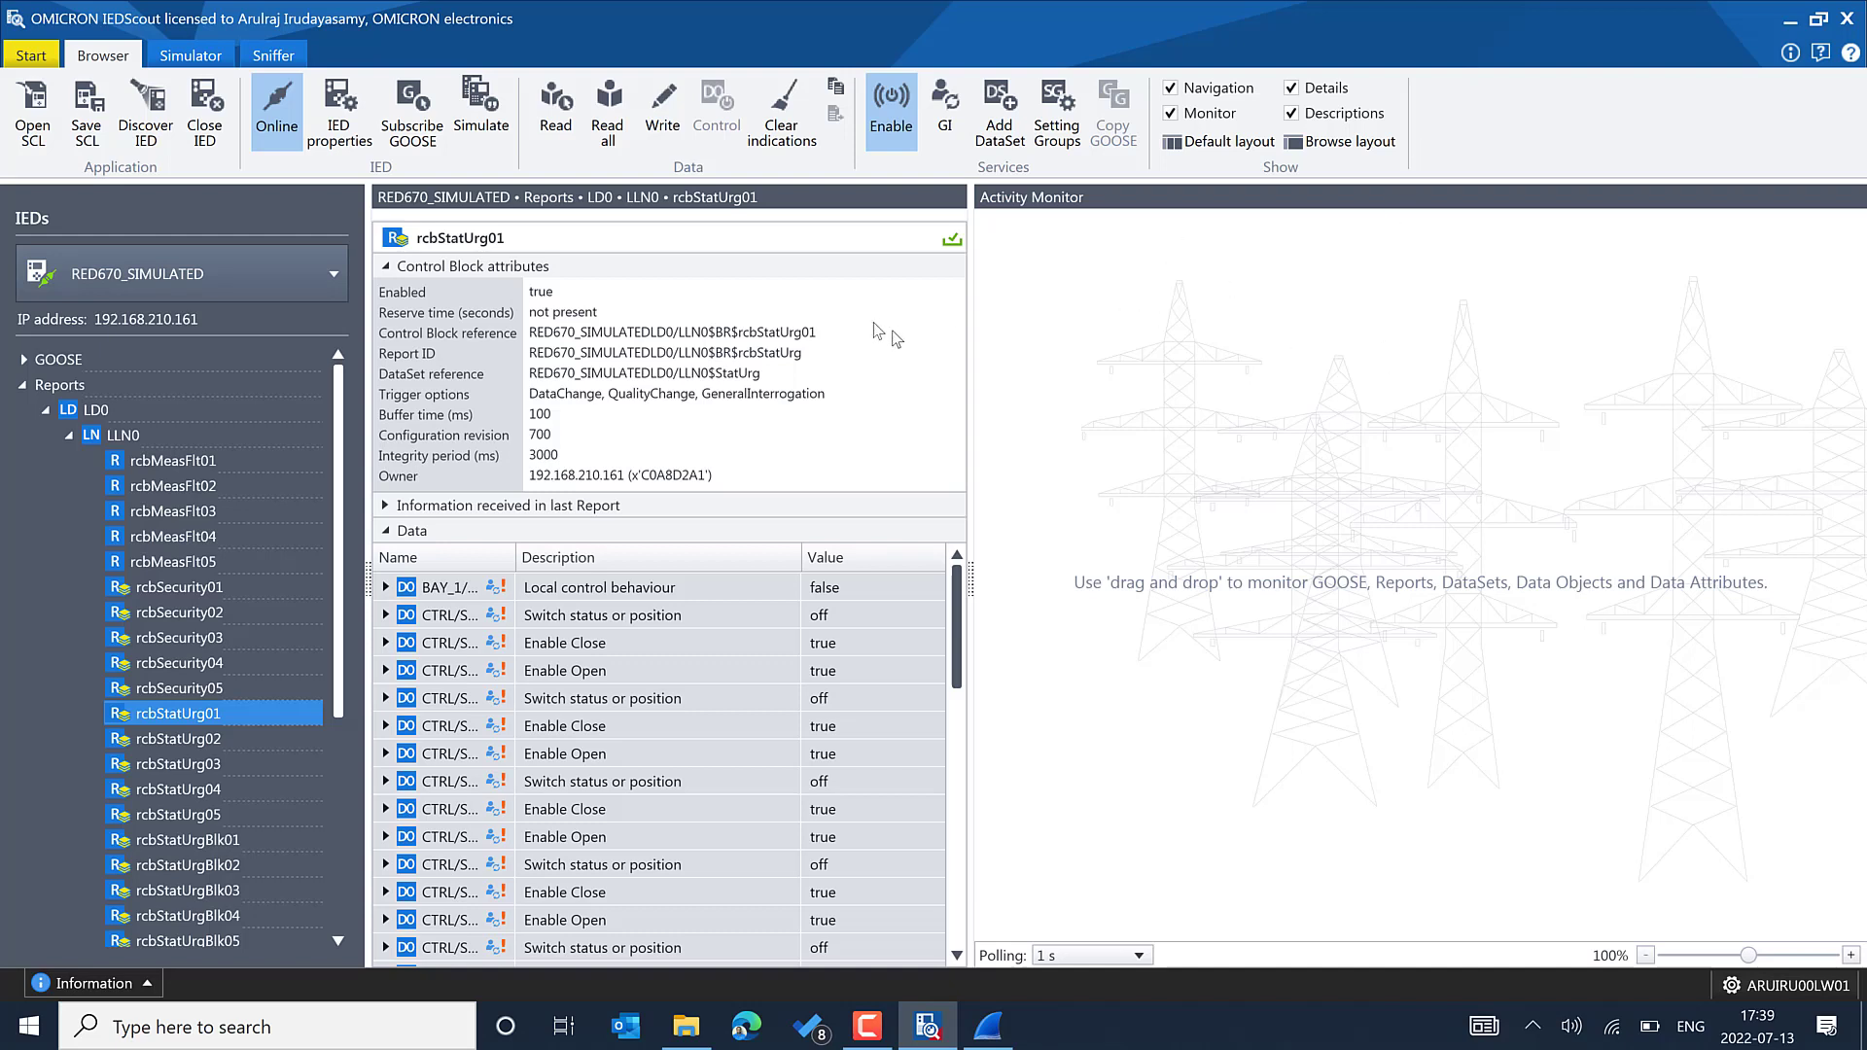
pyautogui.click(270, 56)
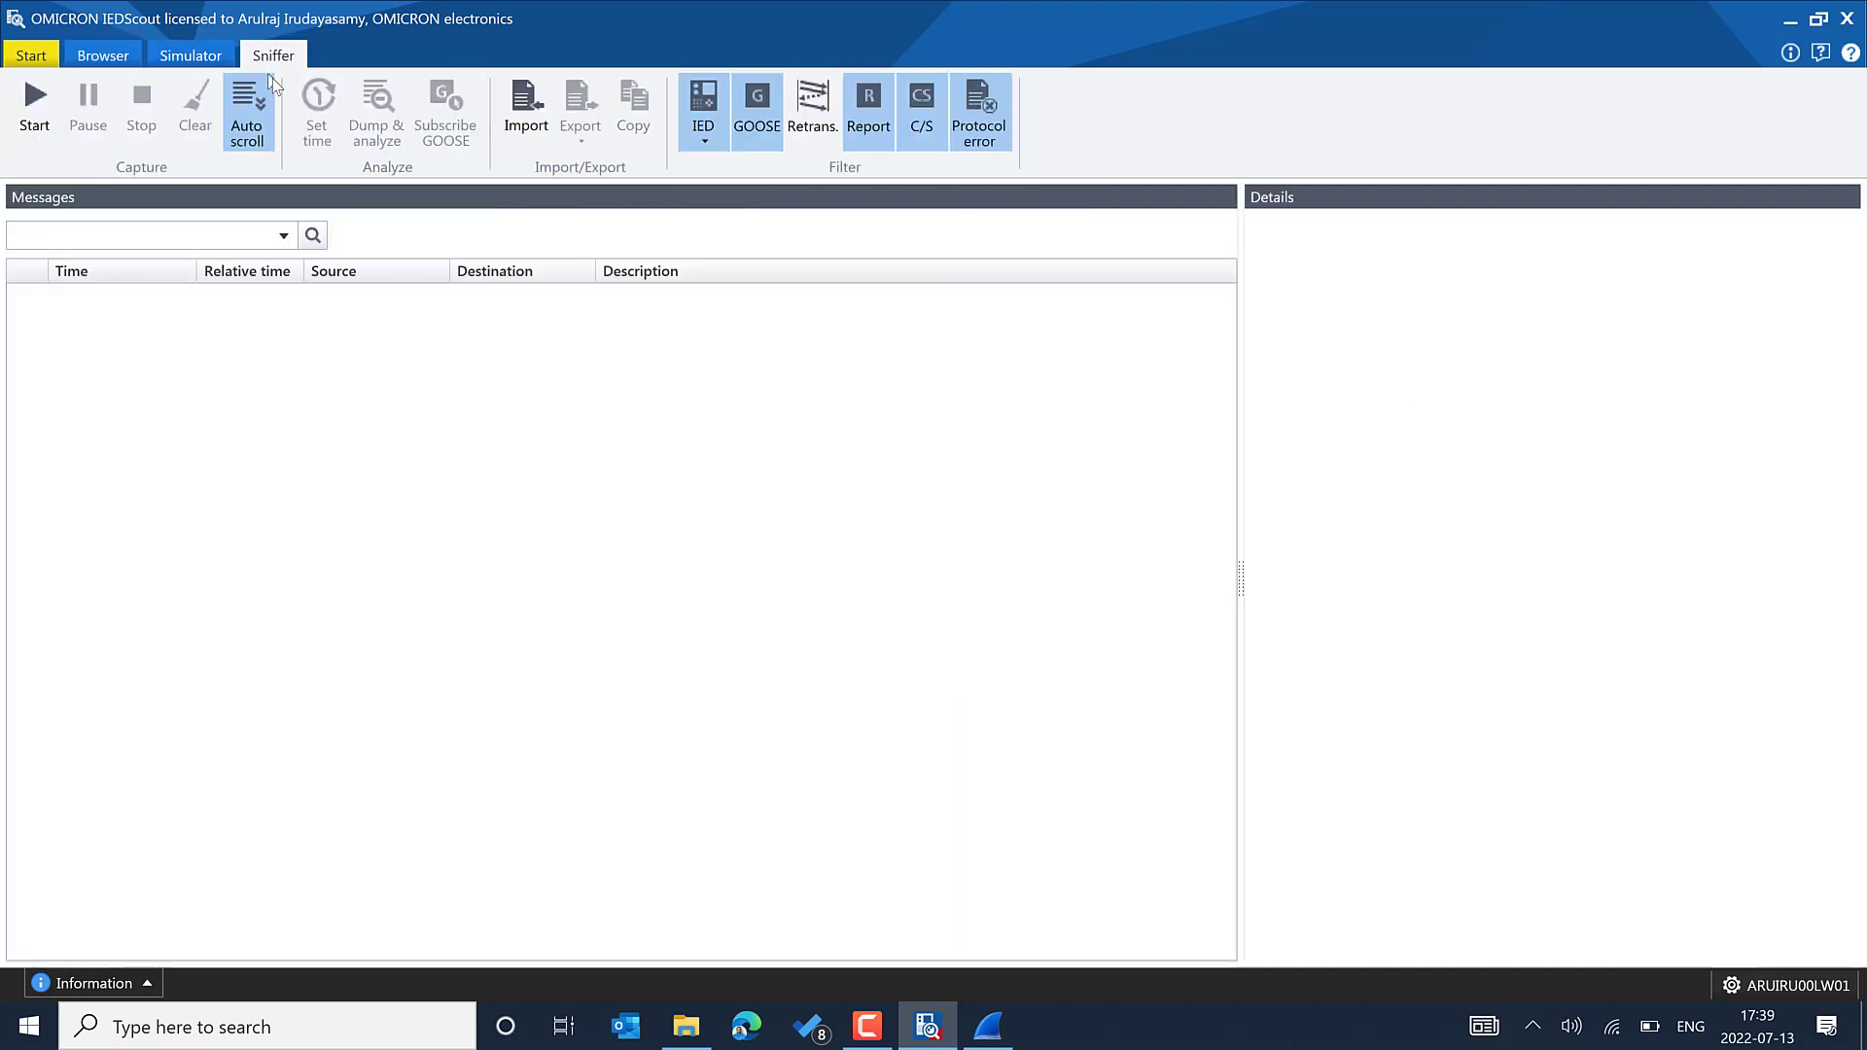
pyautogui.click(39, 119)
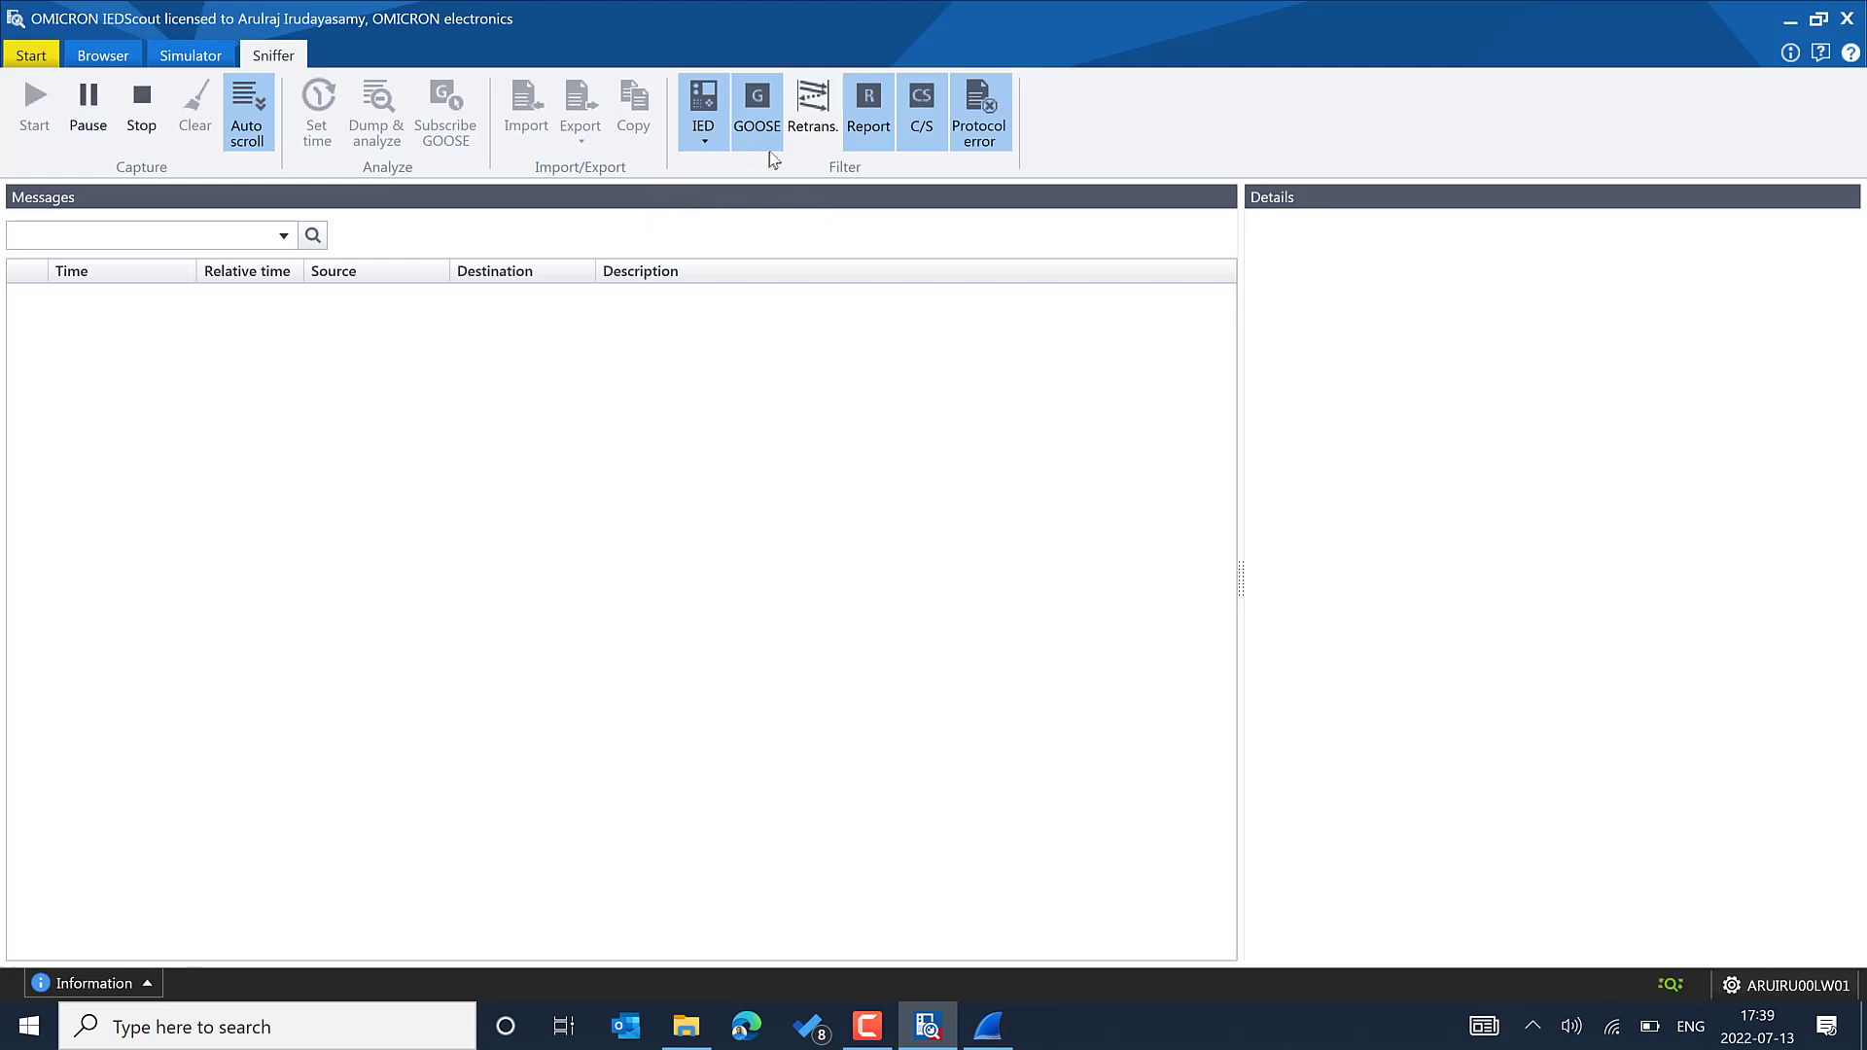
pyautogui.click(614, 287)
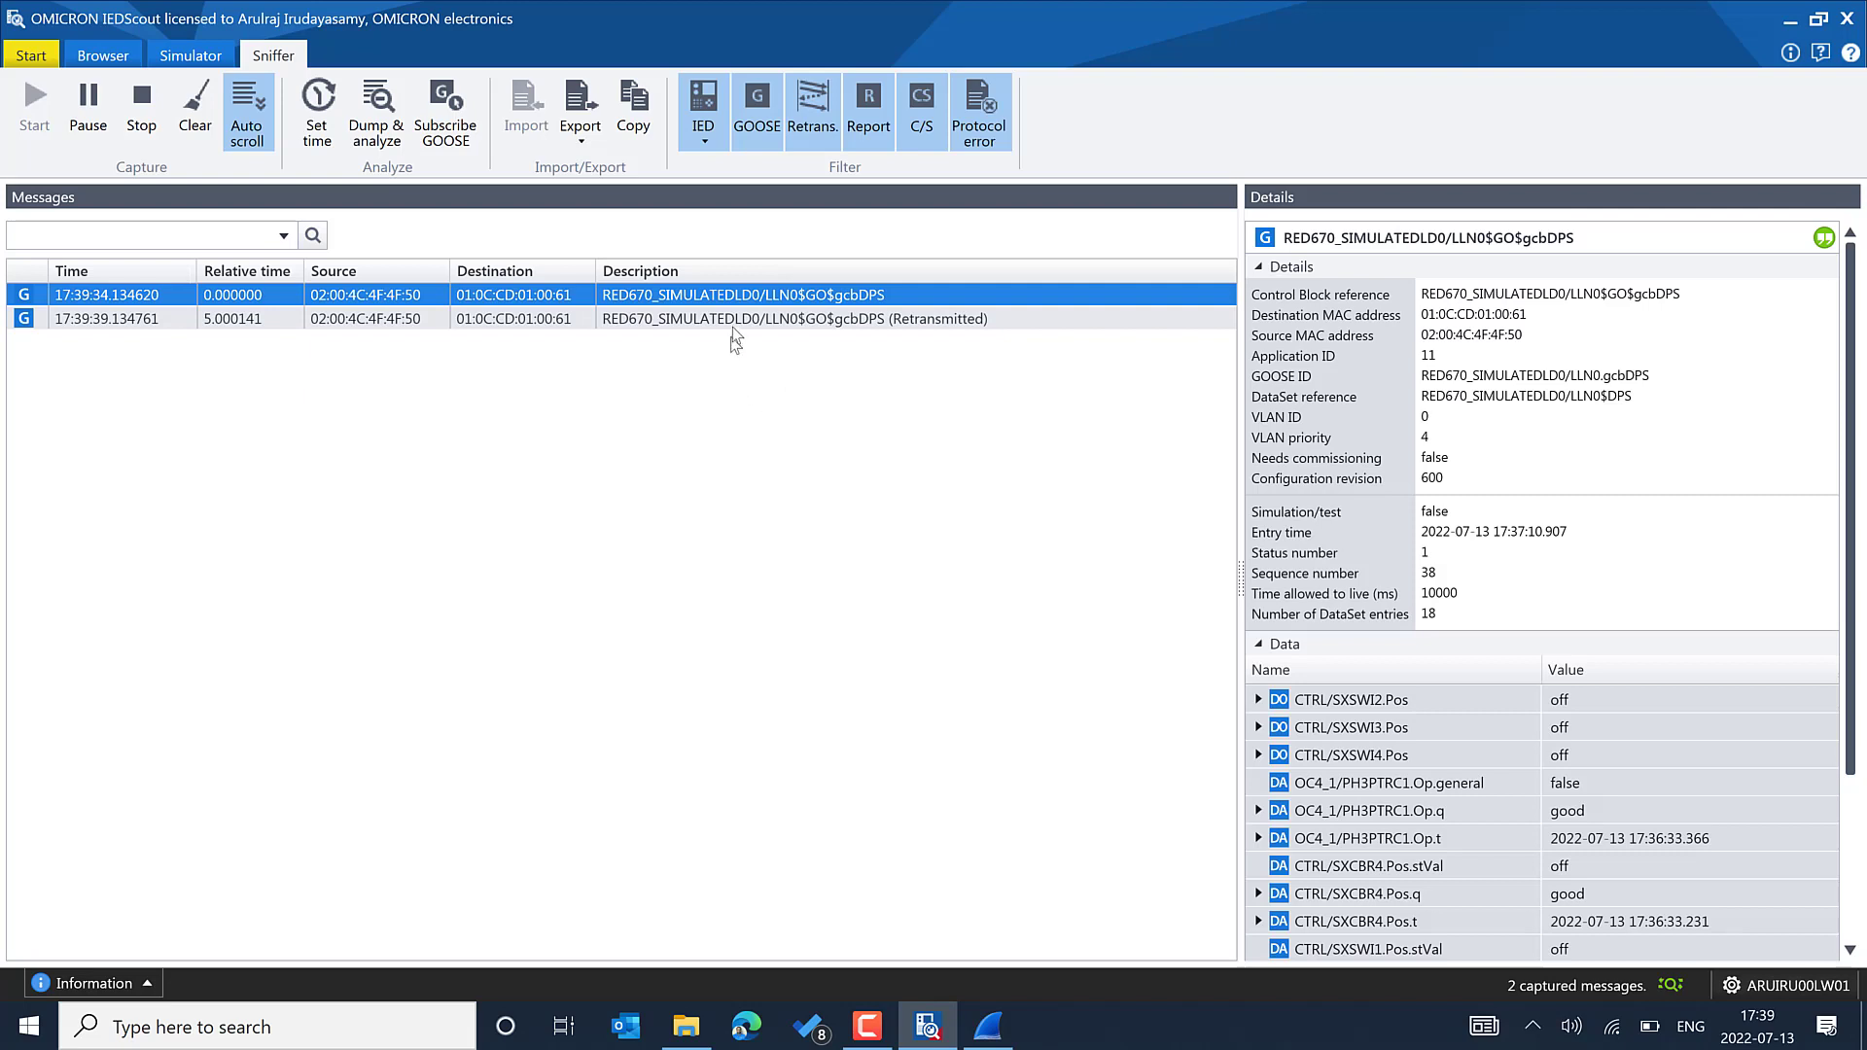
pyautogui.click(756, 320)
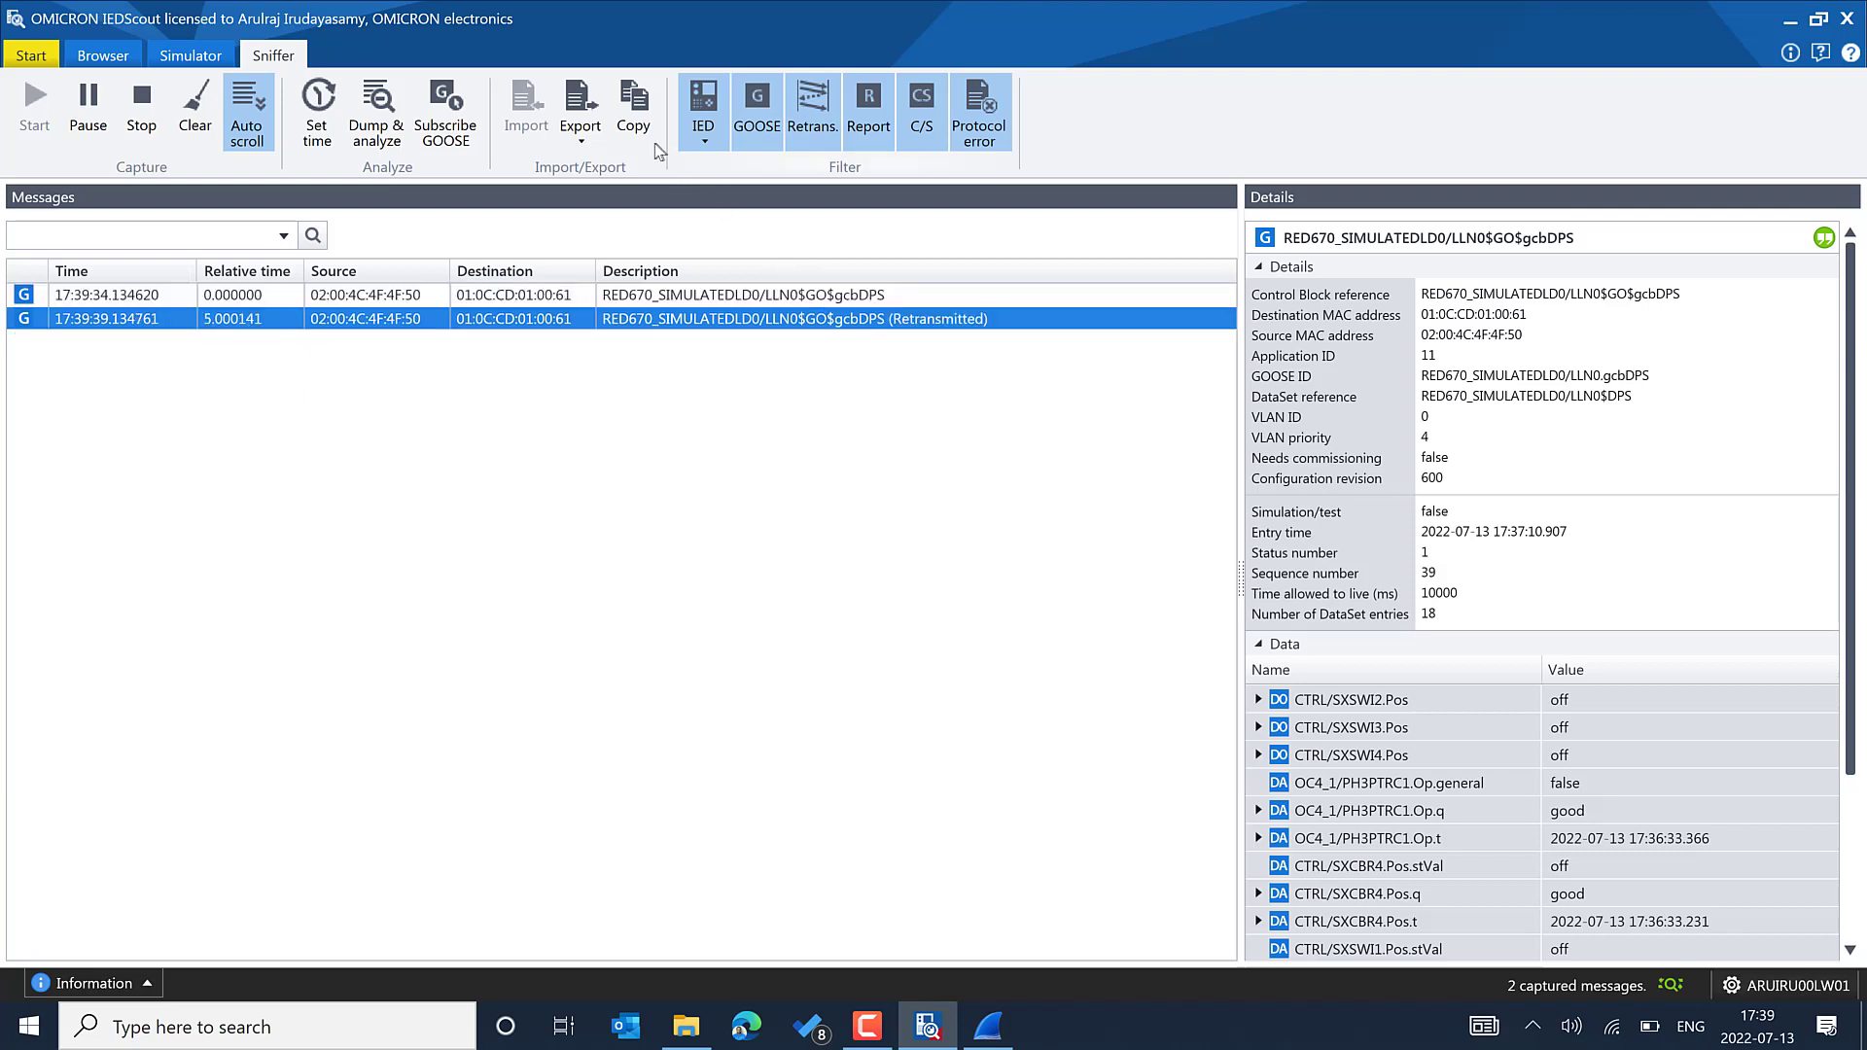
pyautogui.click(581, 136)
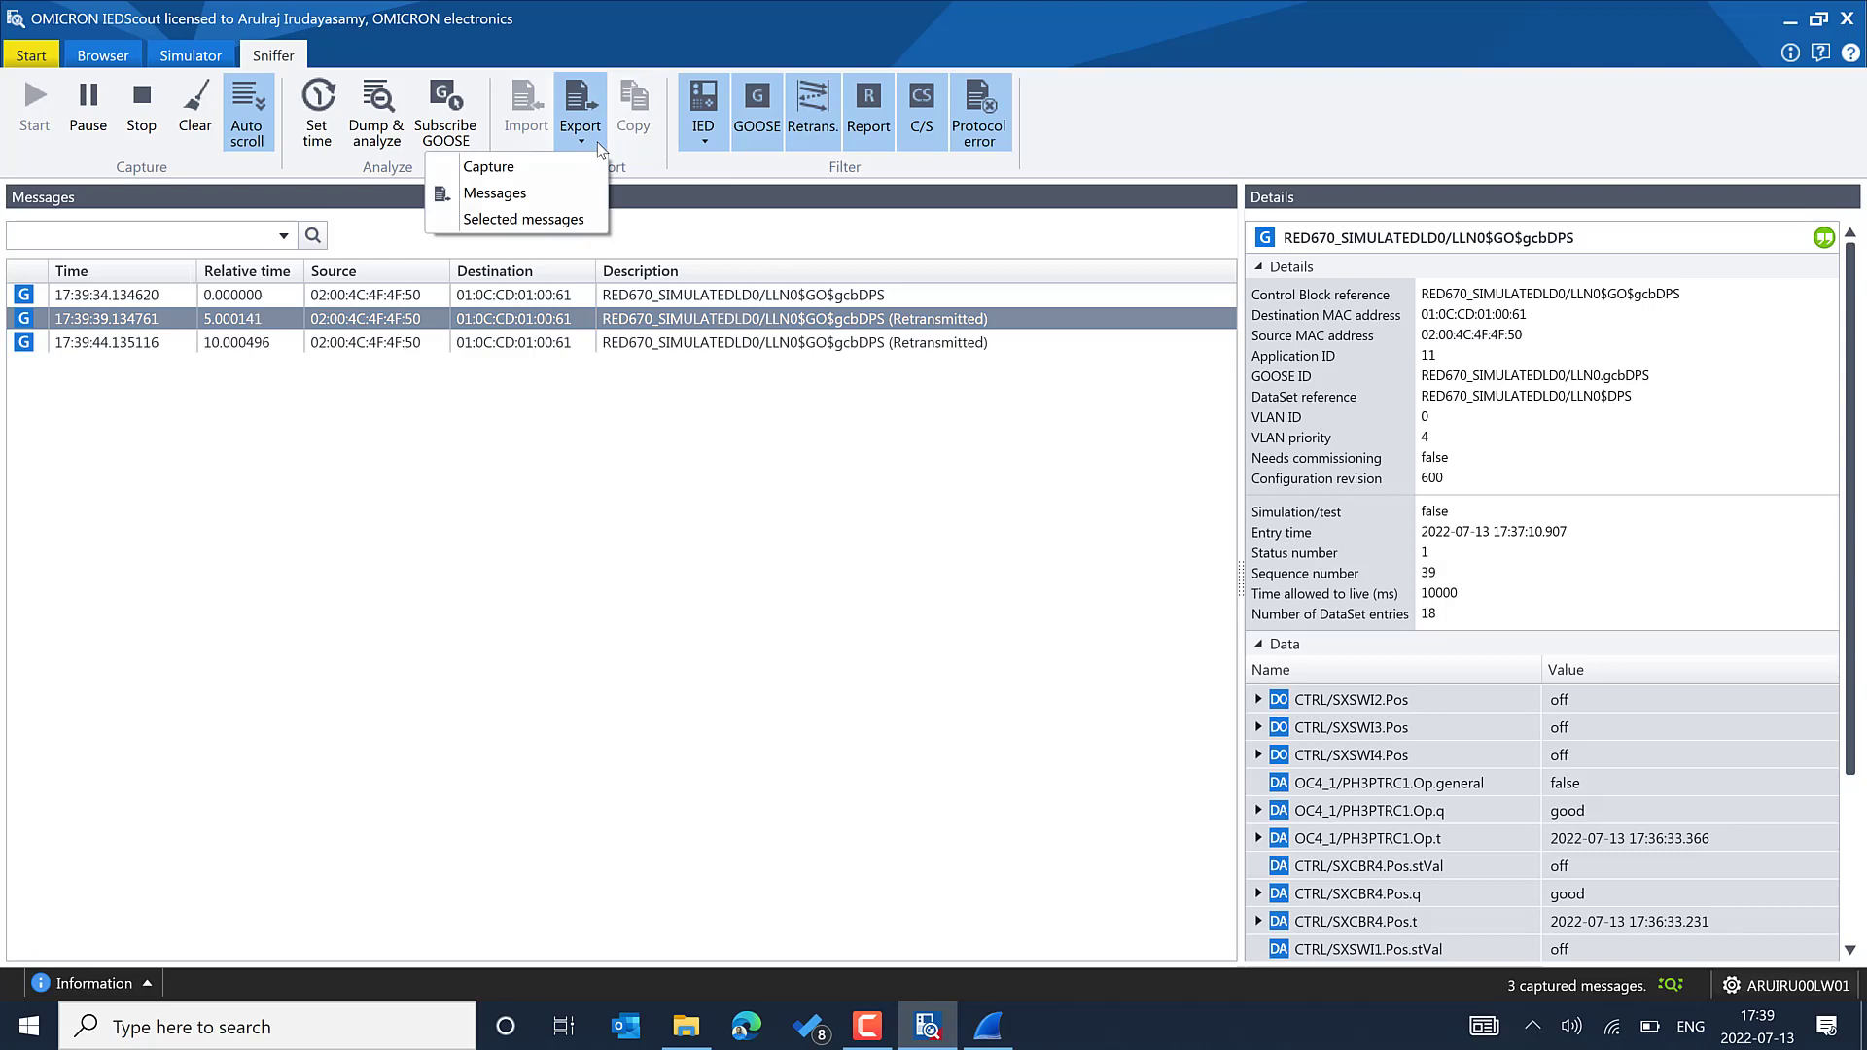
# Step: Switch to Wireshark, stop the loopback capture, and reveal the packet bytes of rcbStatUrg01 request frame 2858
pyautogui.click(994, 1026)
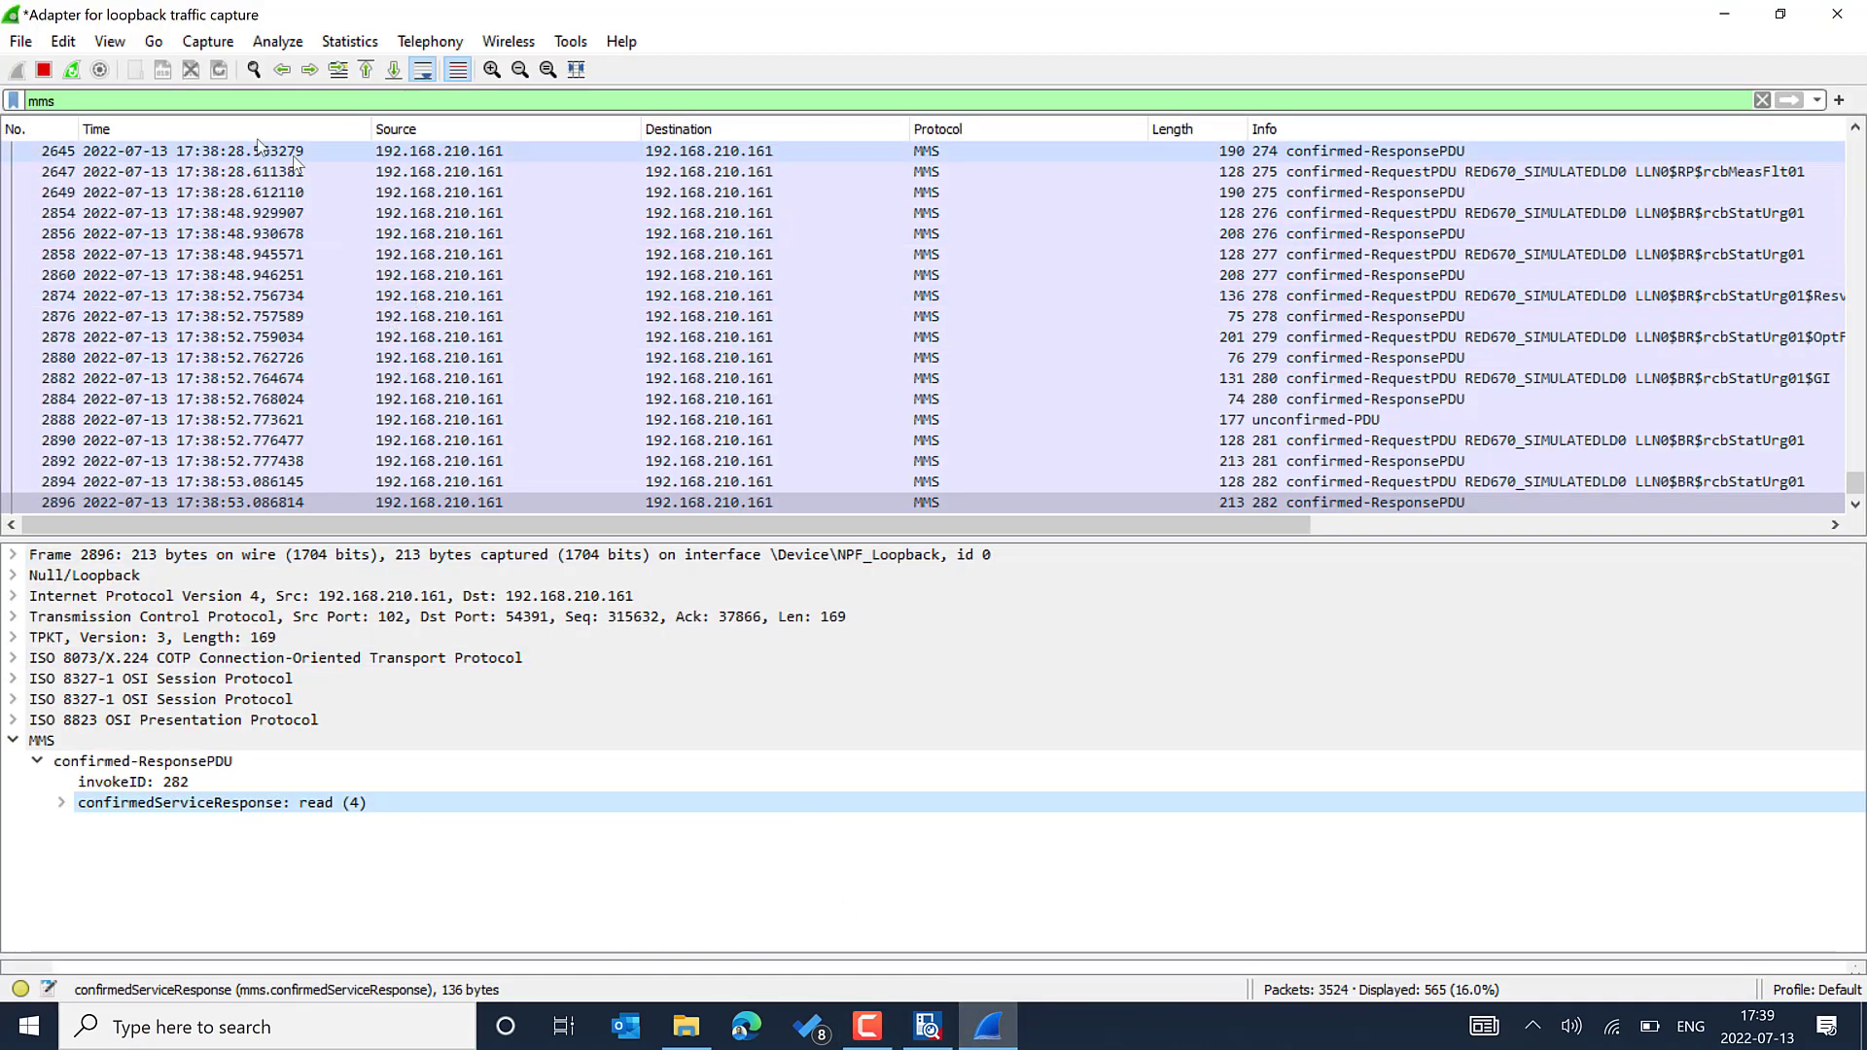
pyautogui.click(42, 69)
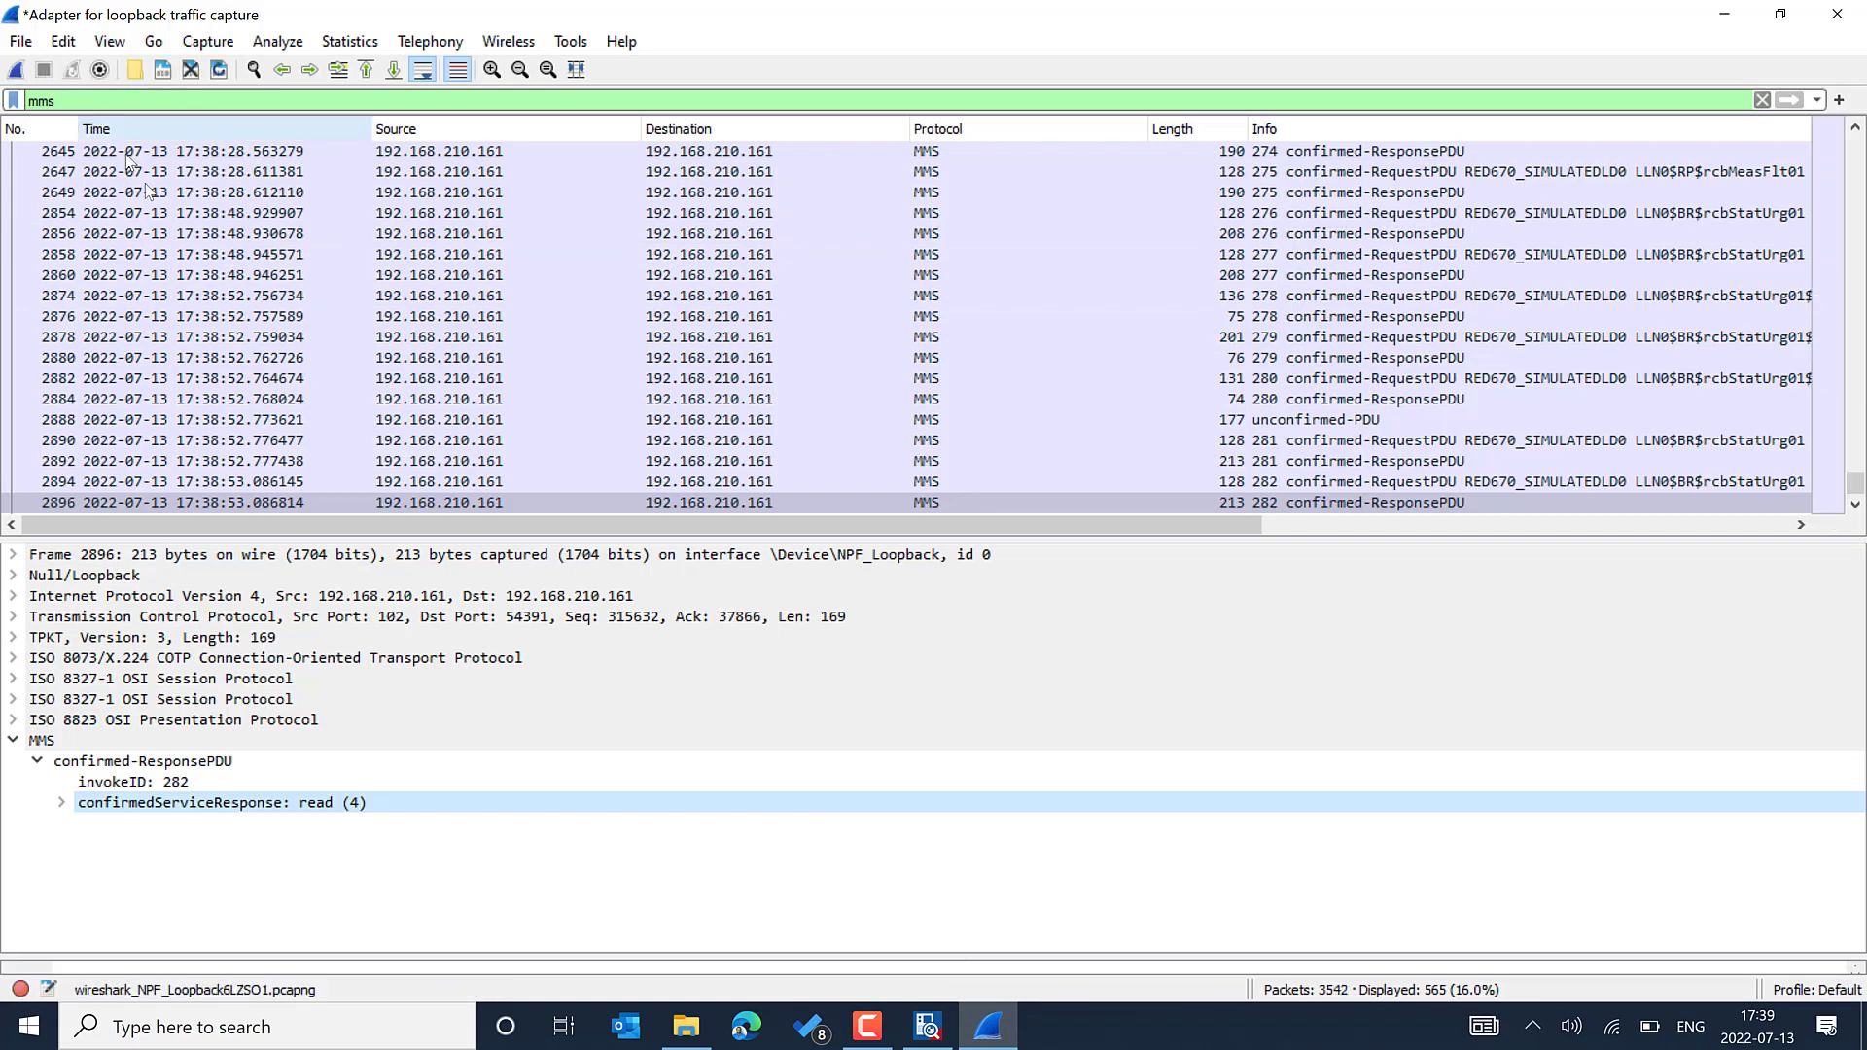
pyautogui.click(178, 254)
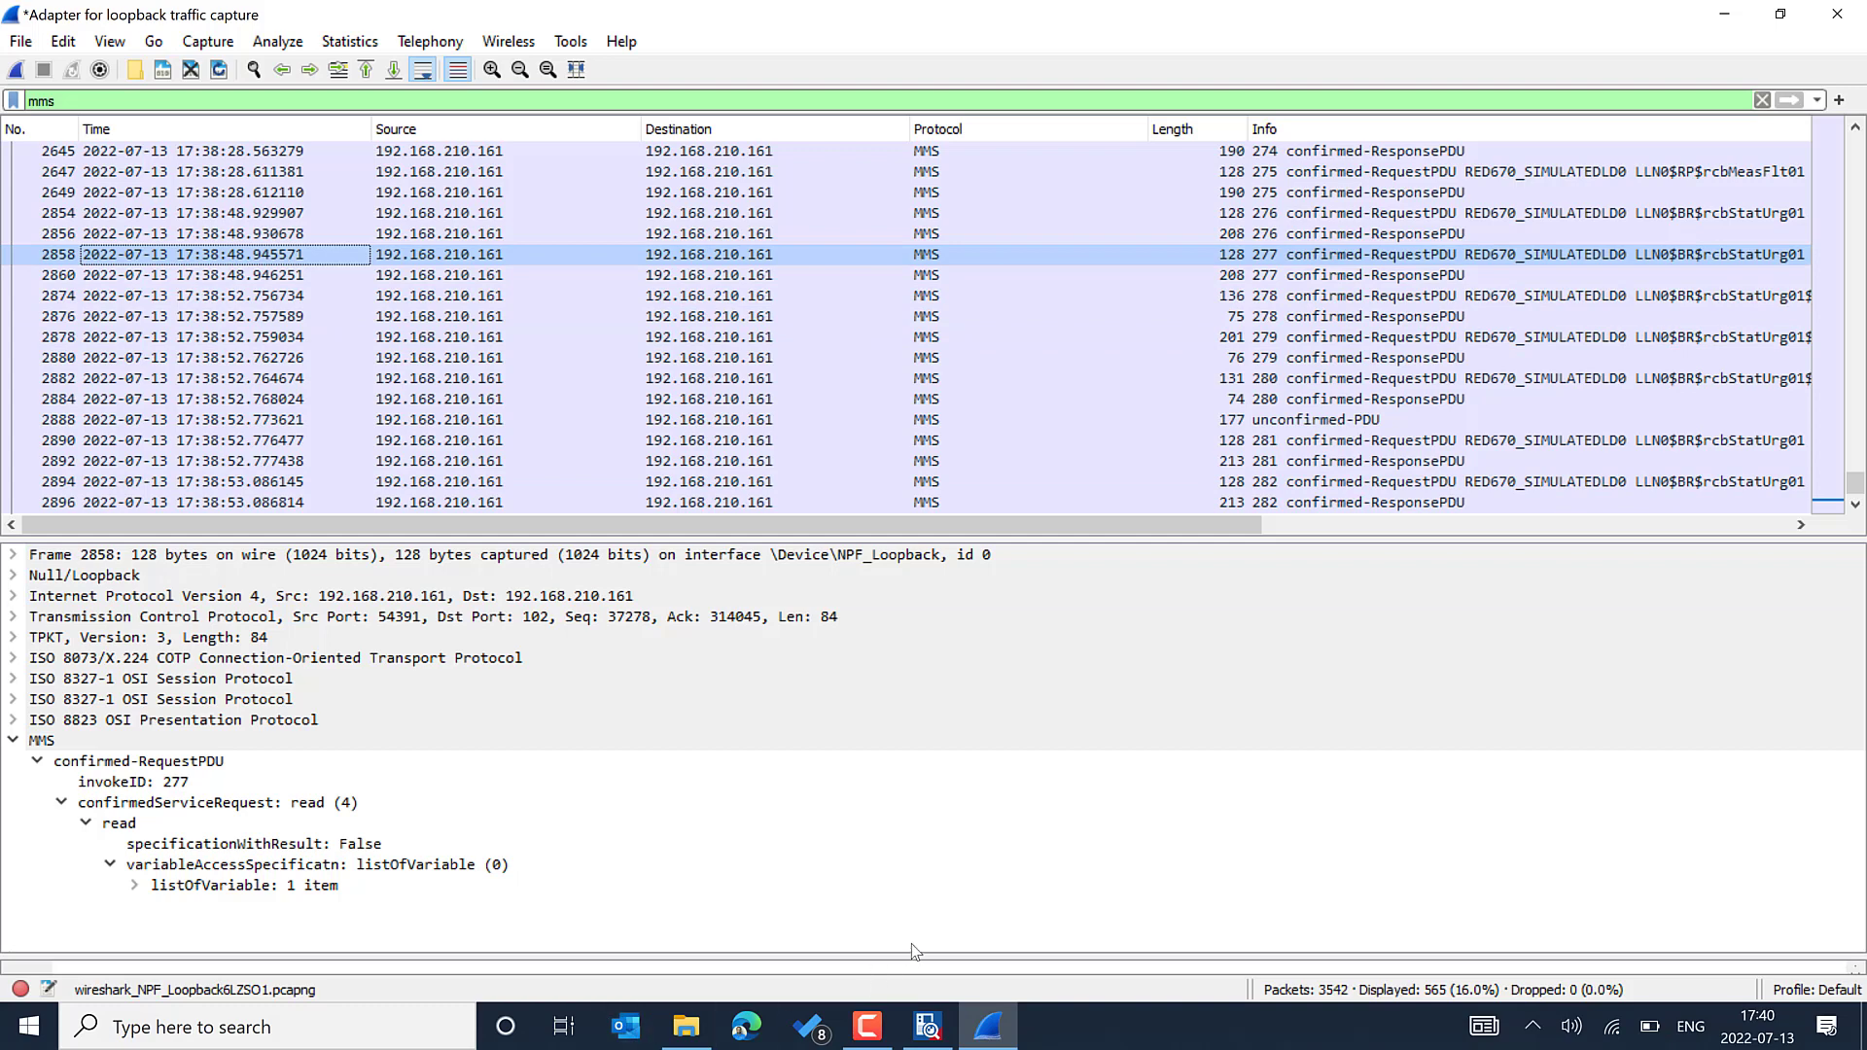
pyautogui.moveTo(914, 962); pyautogui.dragTo(982, 749)
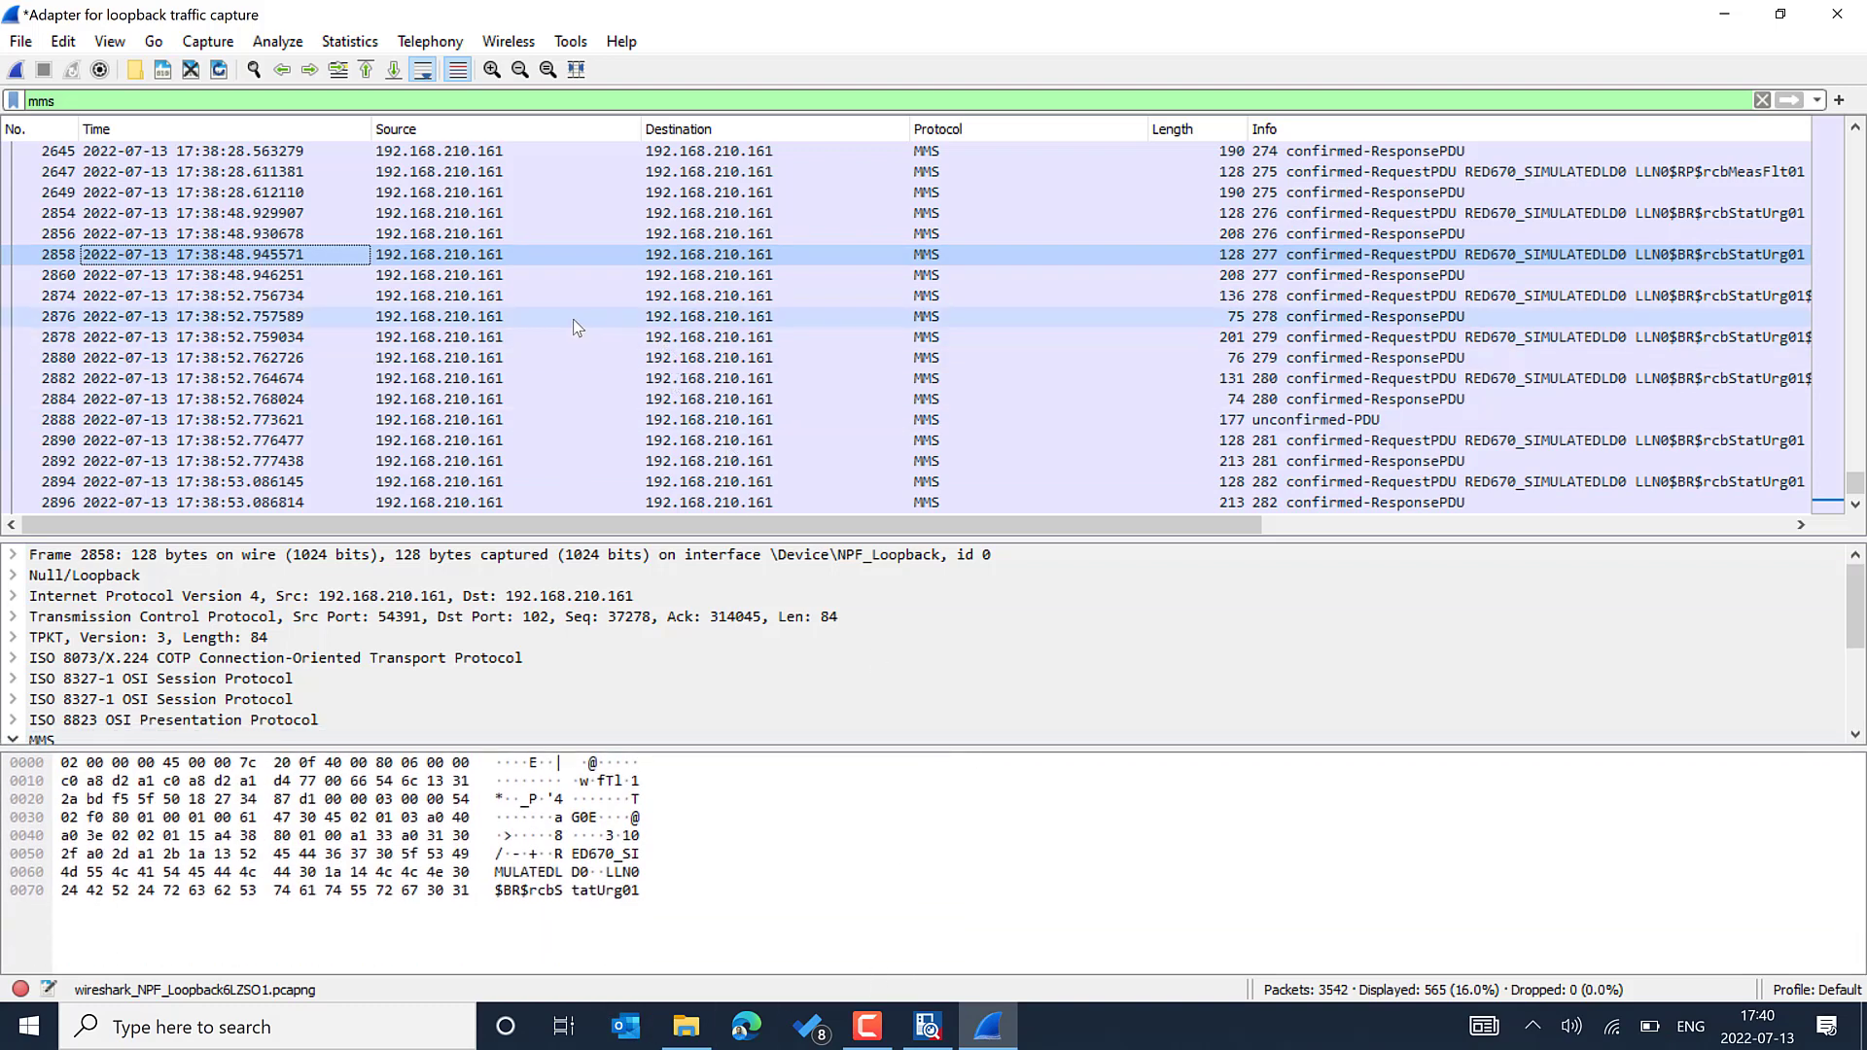
# Step: Select all displayed MMS packets and export only the selected packets in Wireshark/tcpdump pcap format as MMS_test in the IEDScout folder
pyautogui.hotkey('ctrl', 'a')
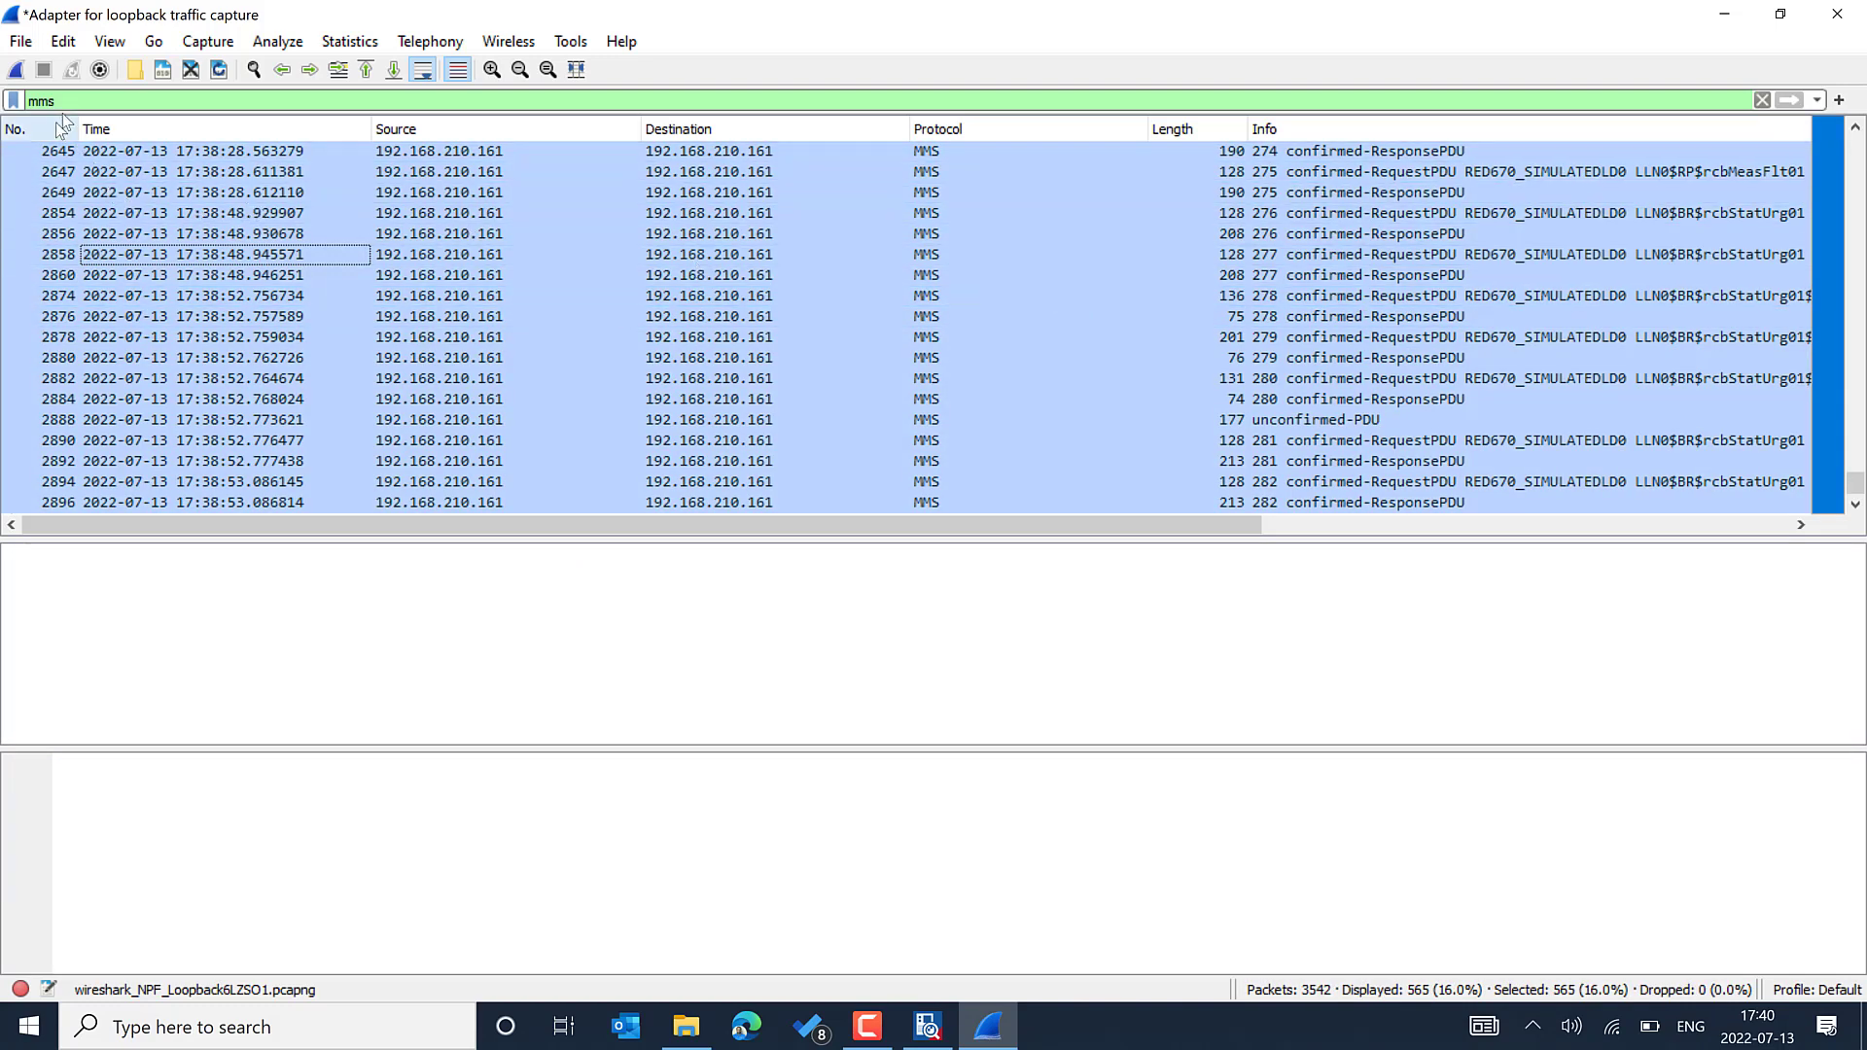
pyautogui.click(21, 43)
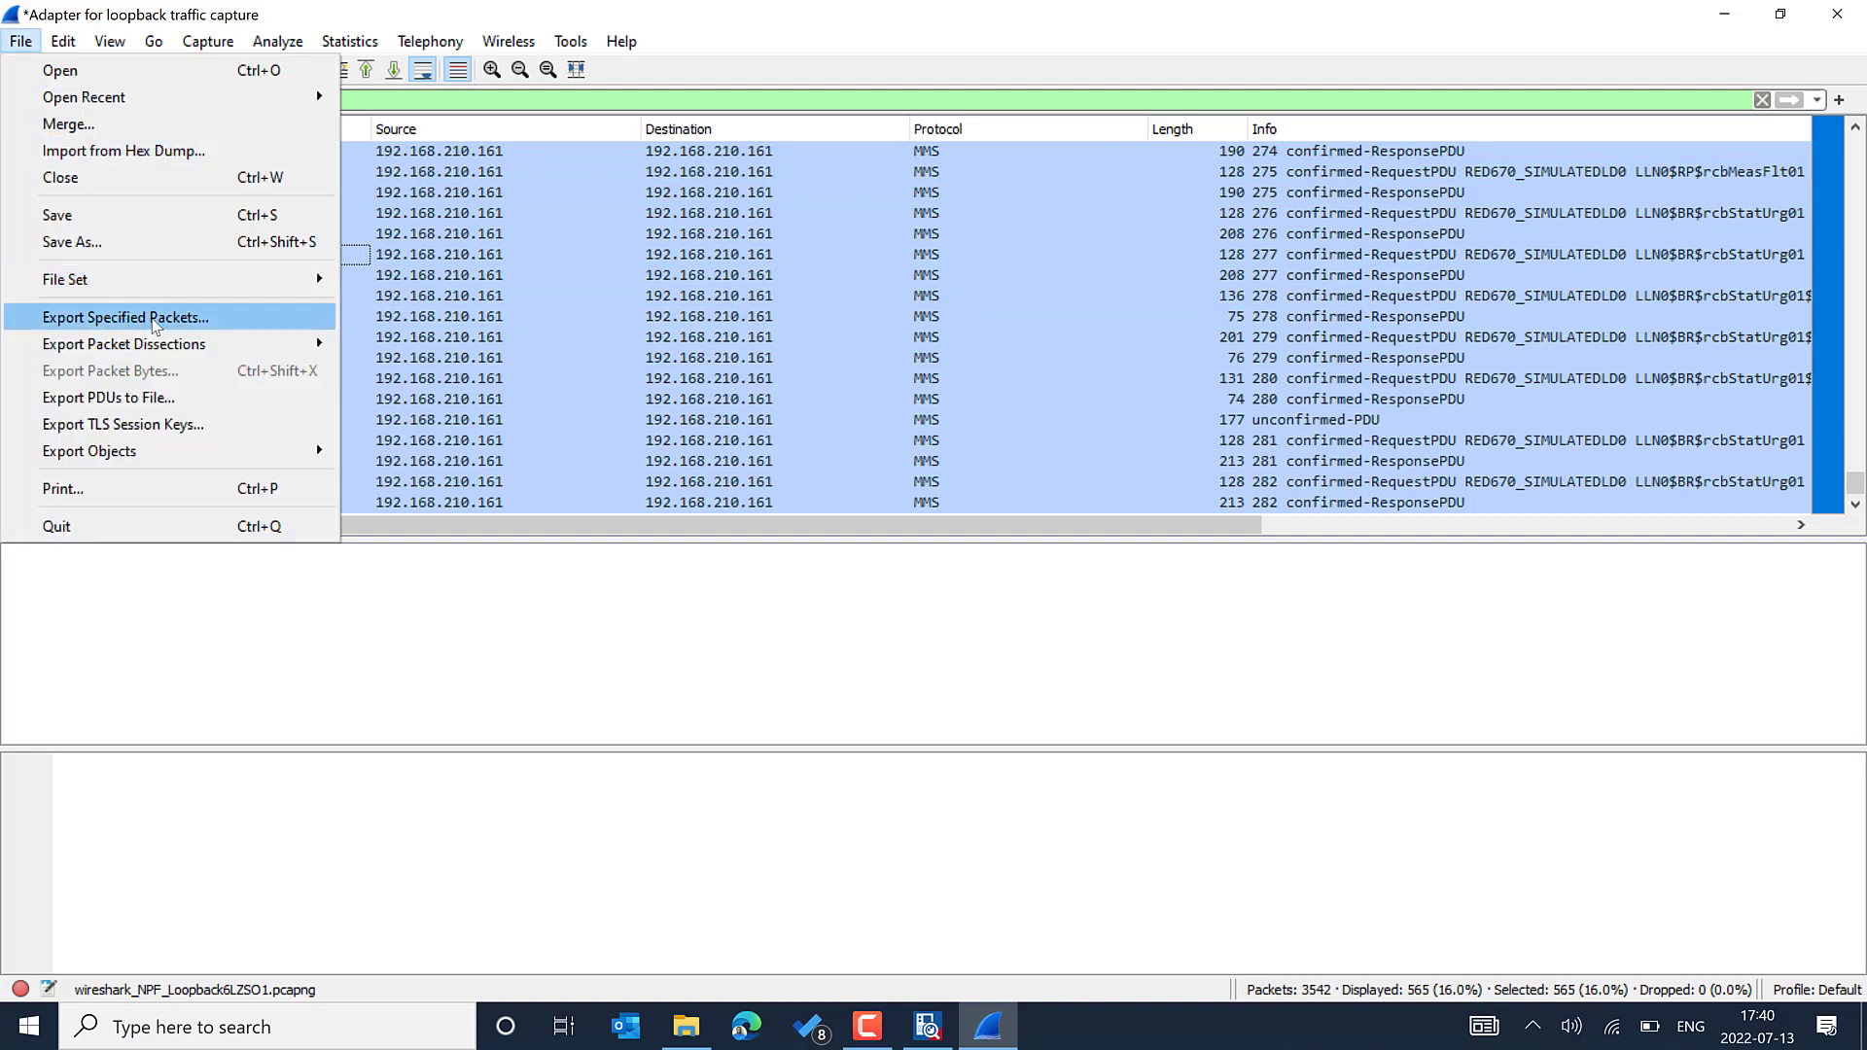
pyautogui.click(150, 317)
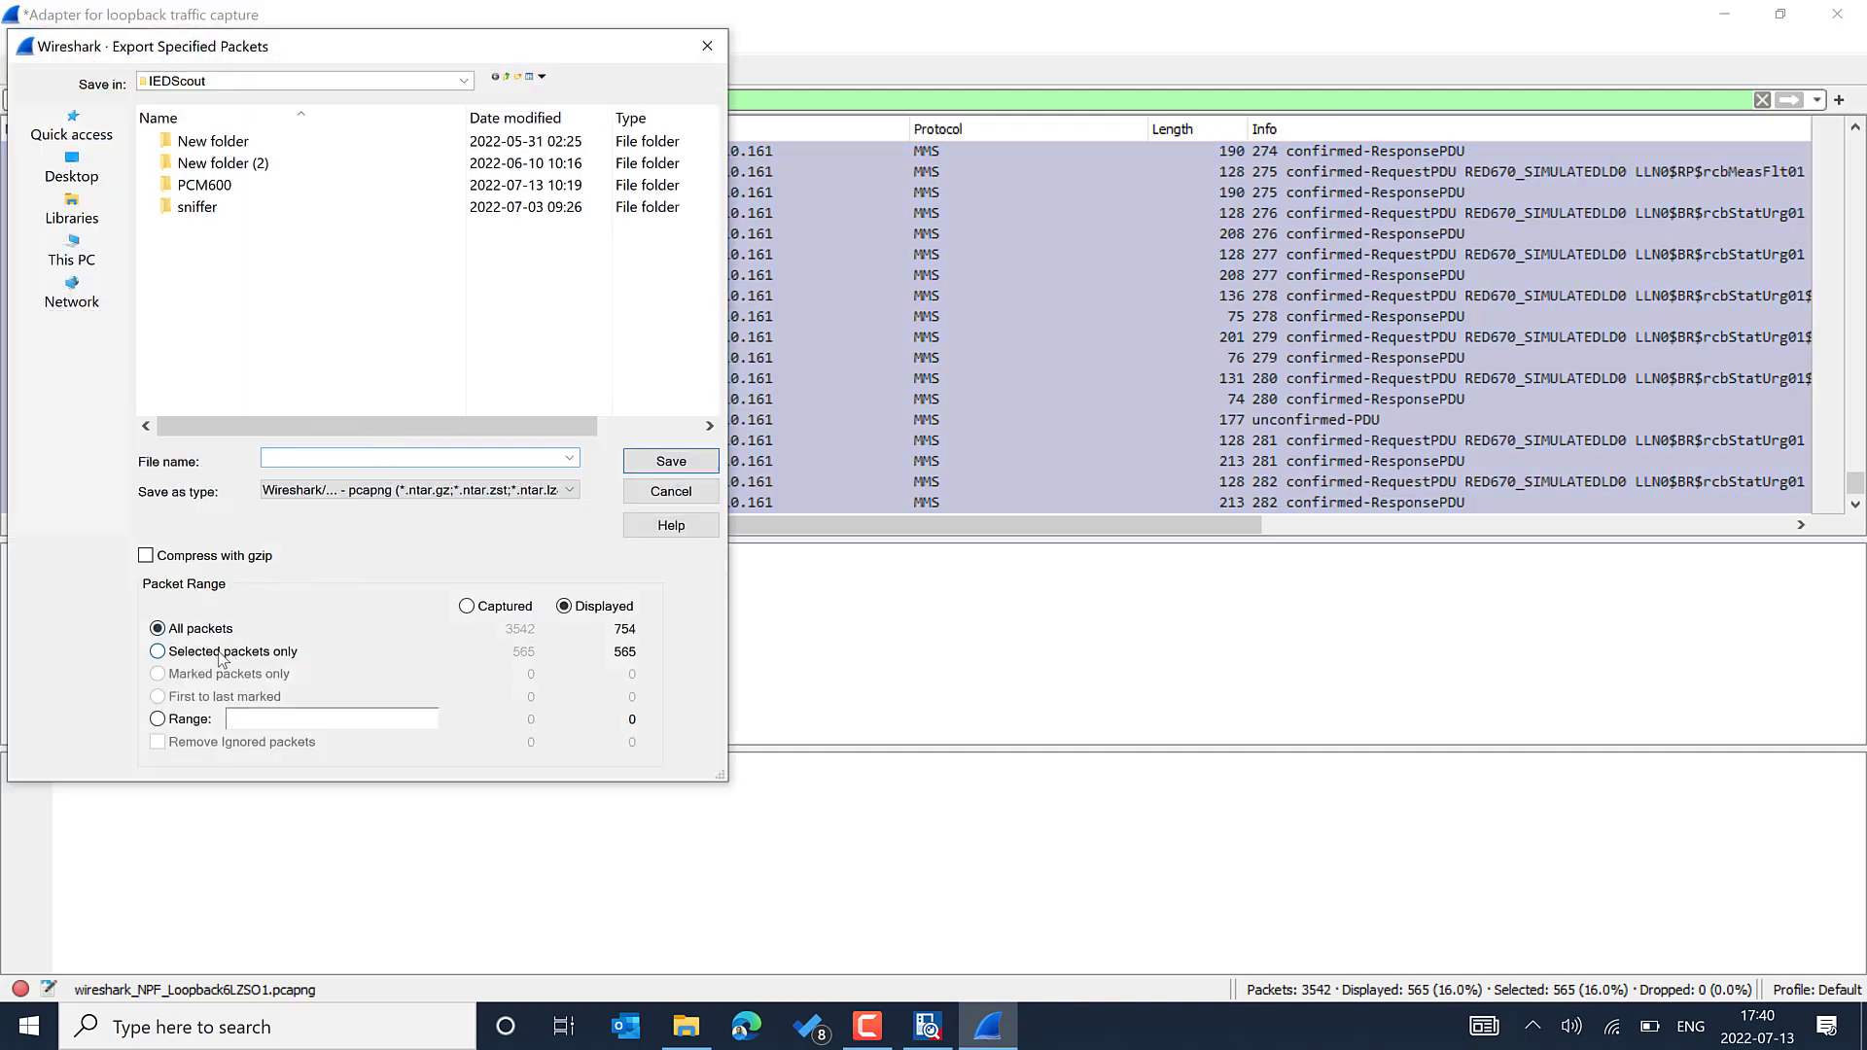
pyautogui.click(210, 655)
pyautogui.click(328, 490)
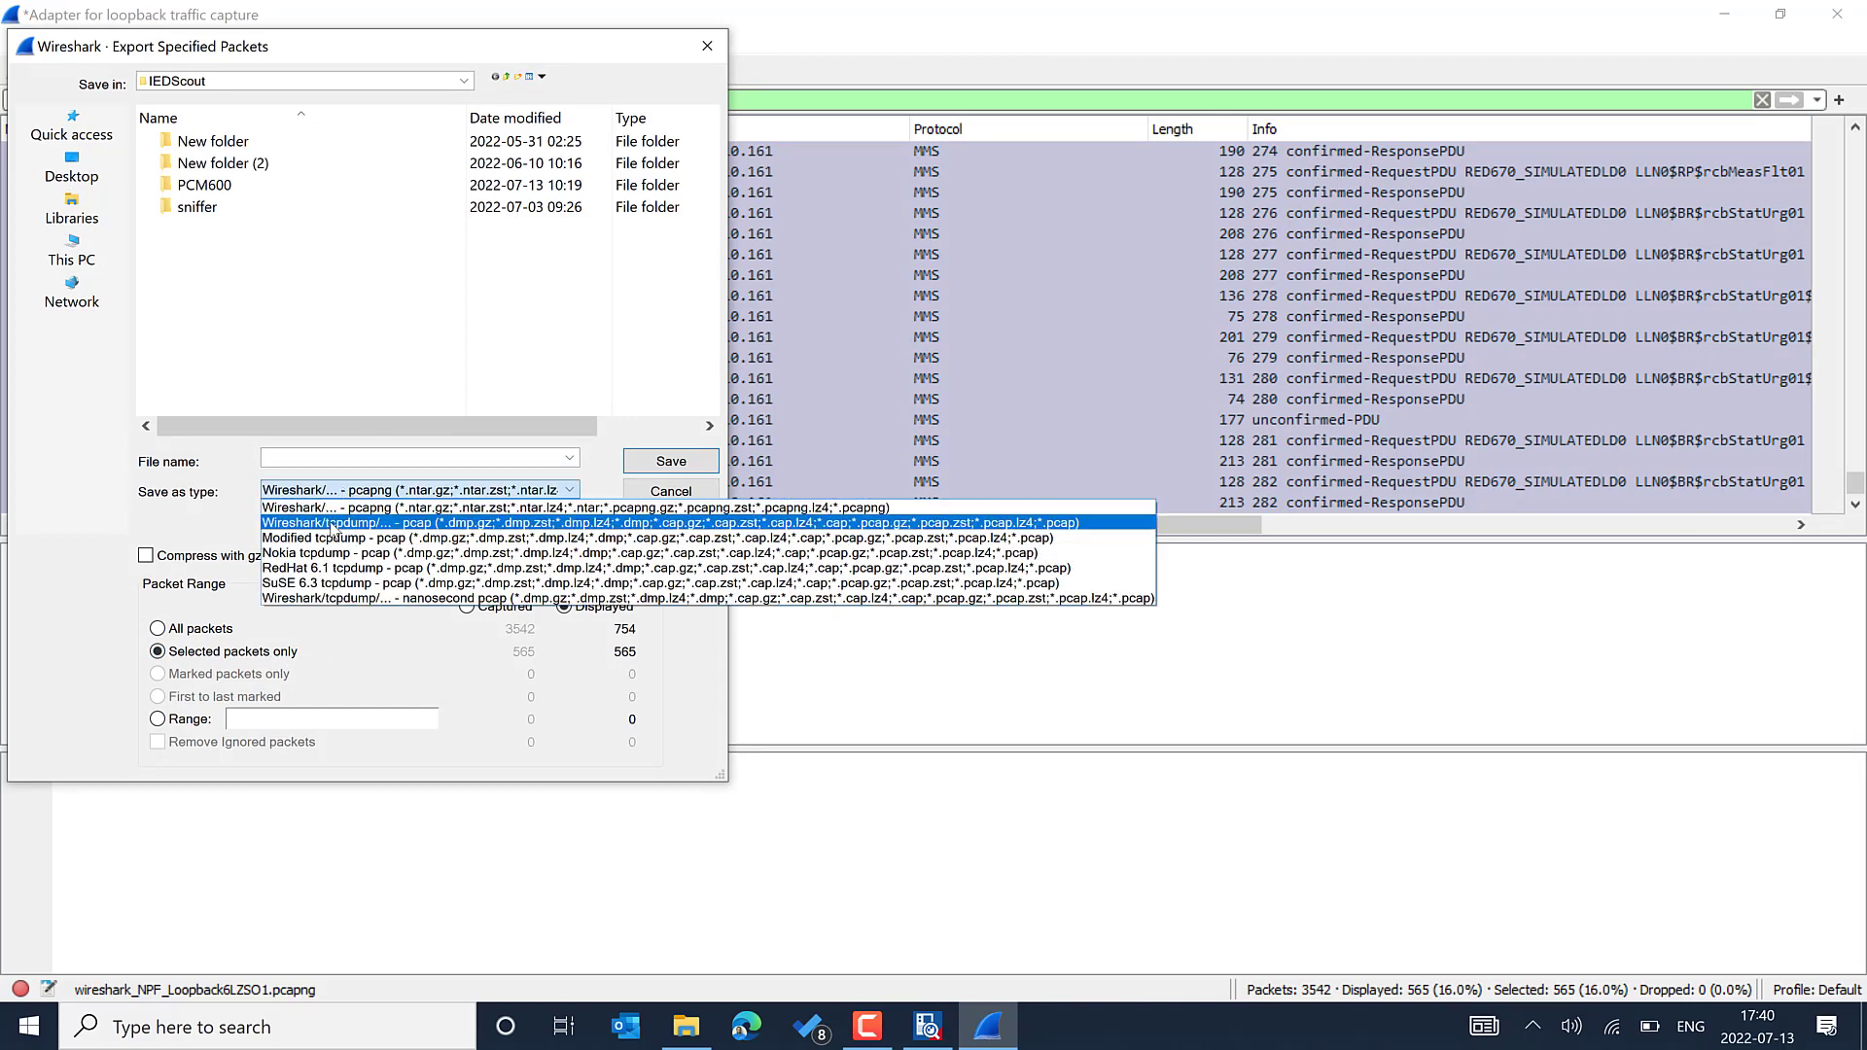
pyautogui.click(334, 530)
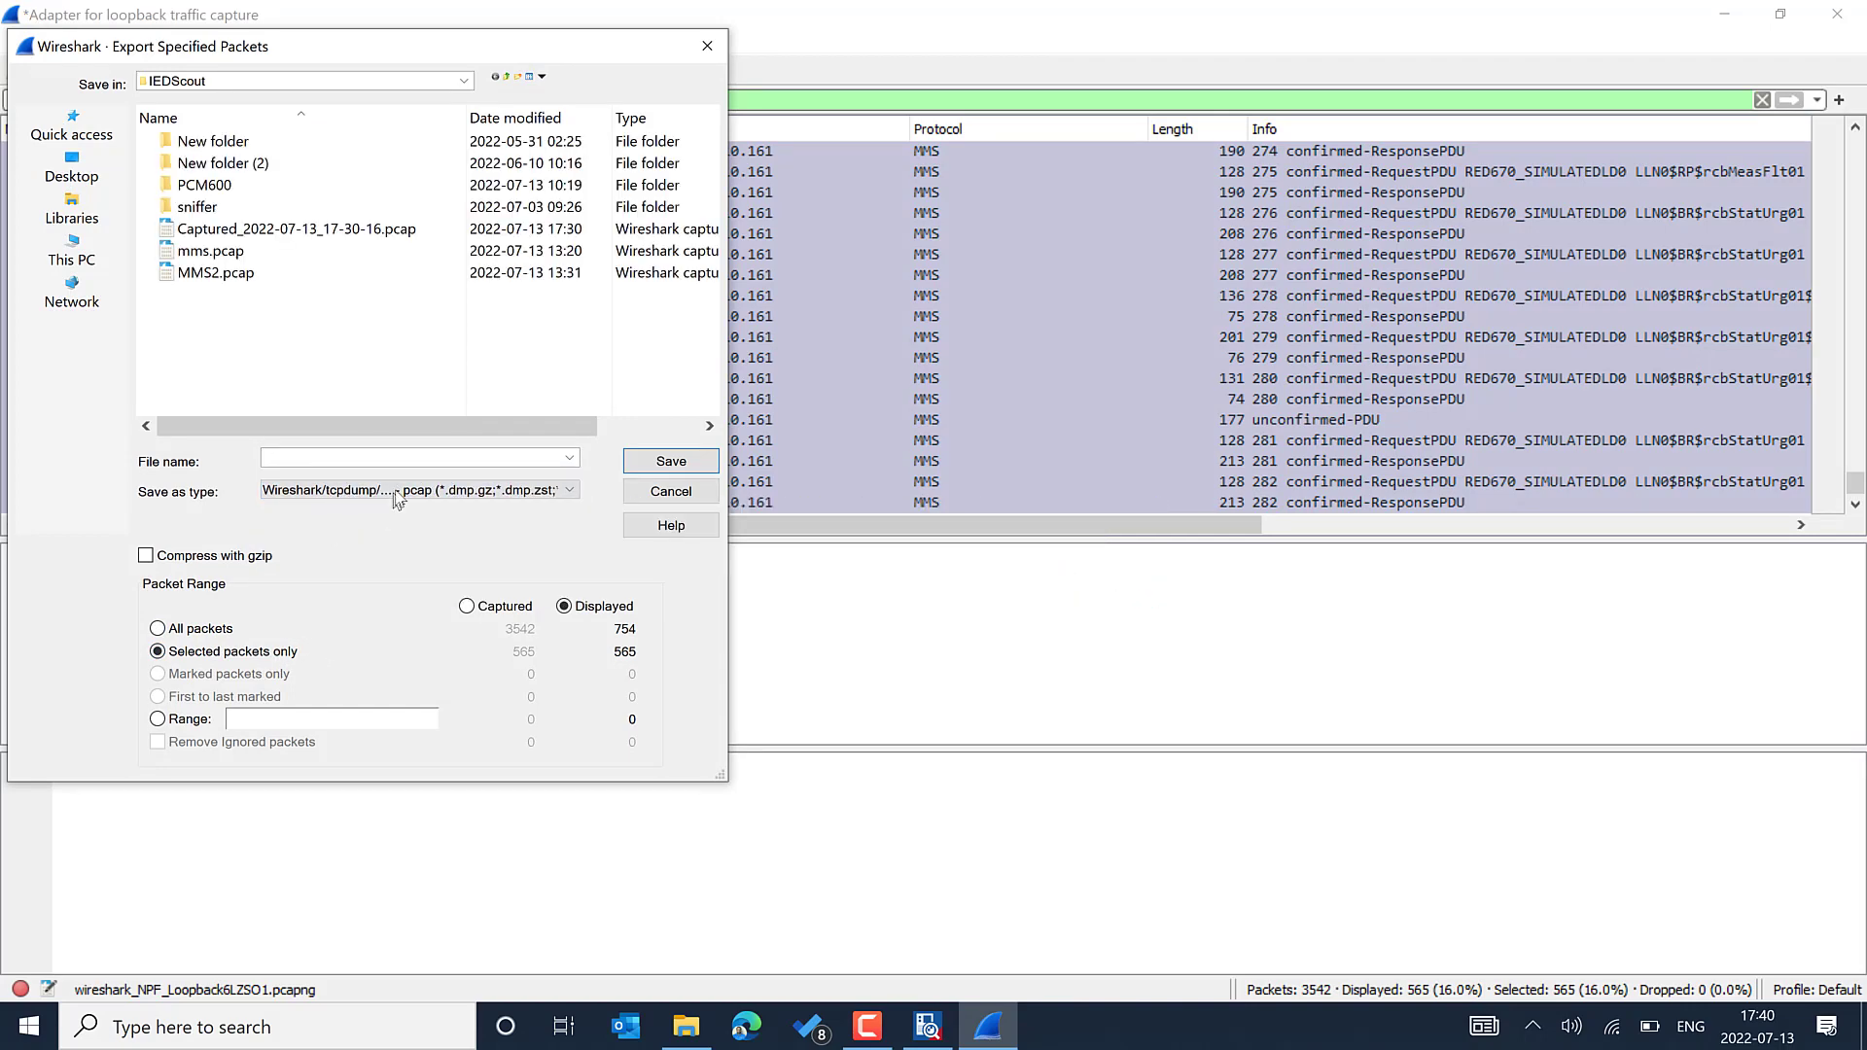
pyautogui.click(506, 458)
pyautogui.write('MMS_test')
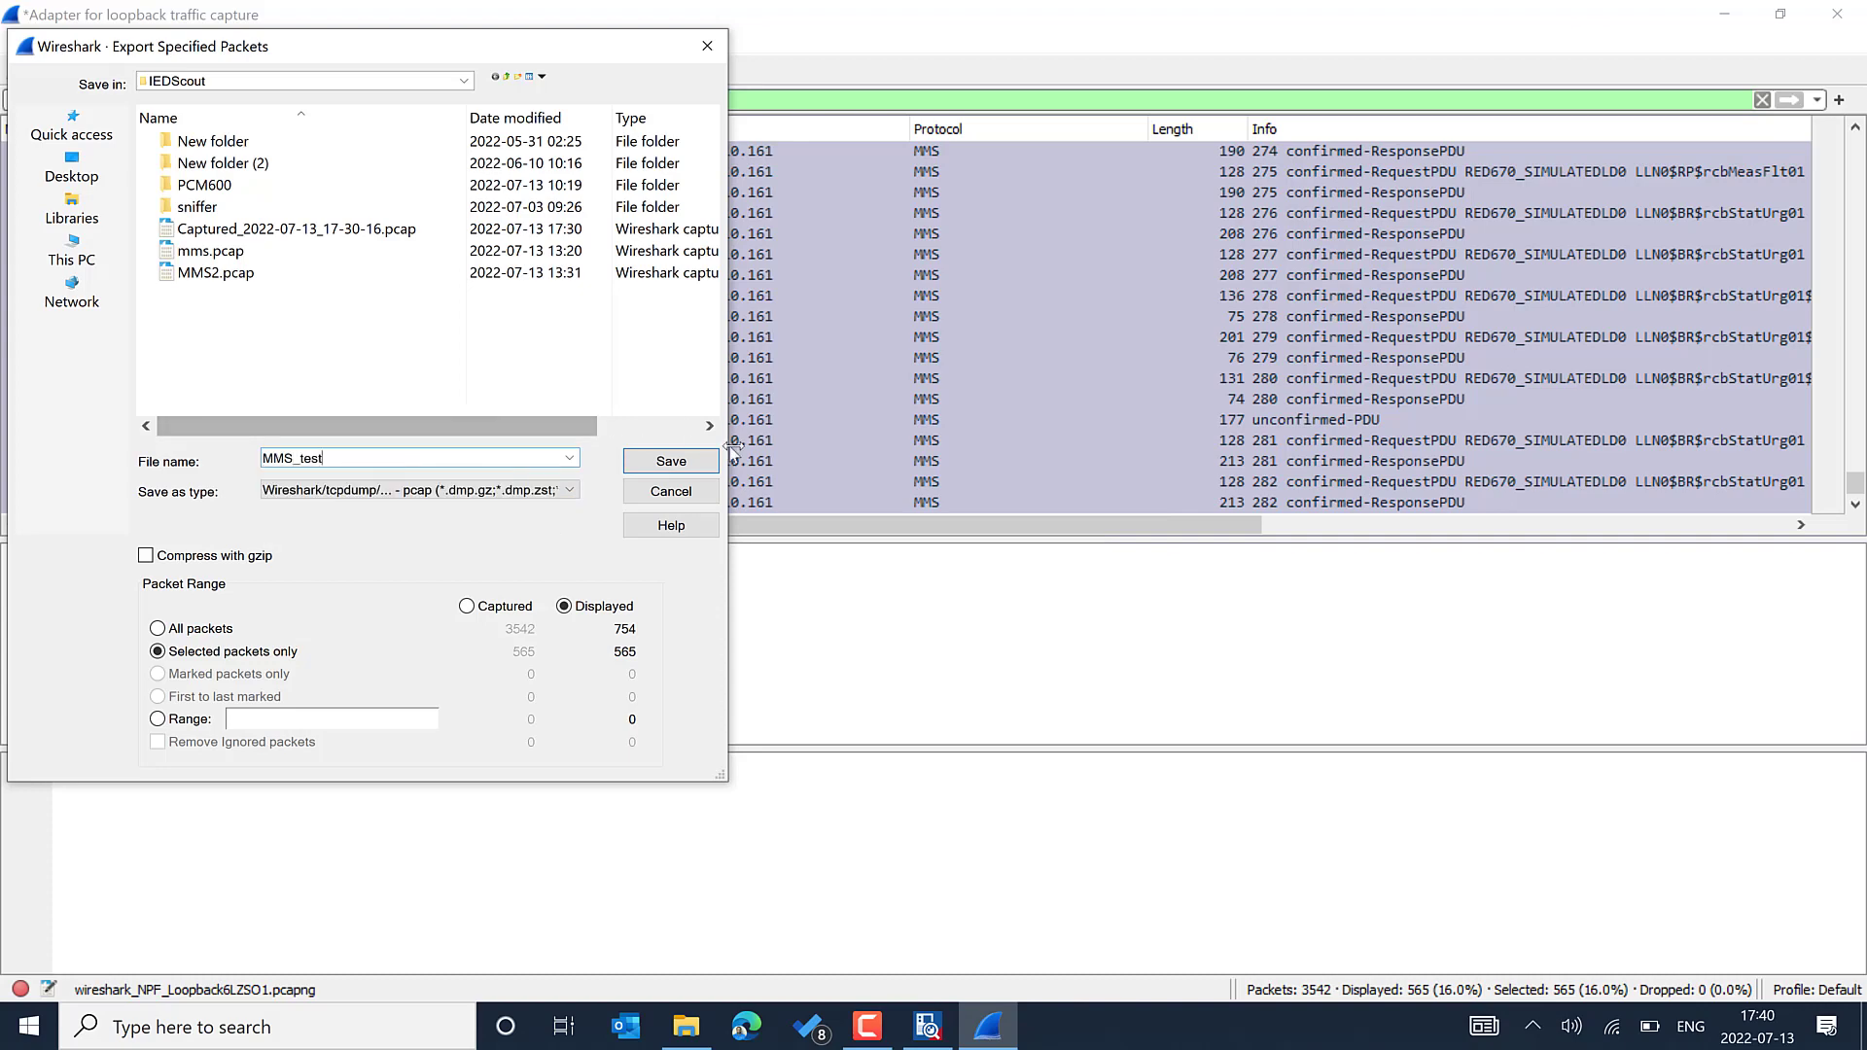
pyautogui.click(682, 470)
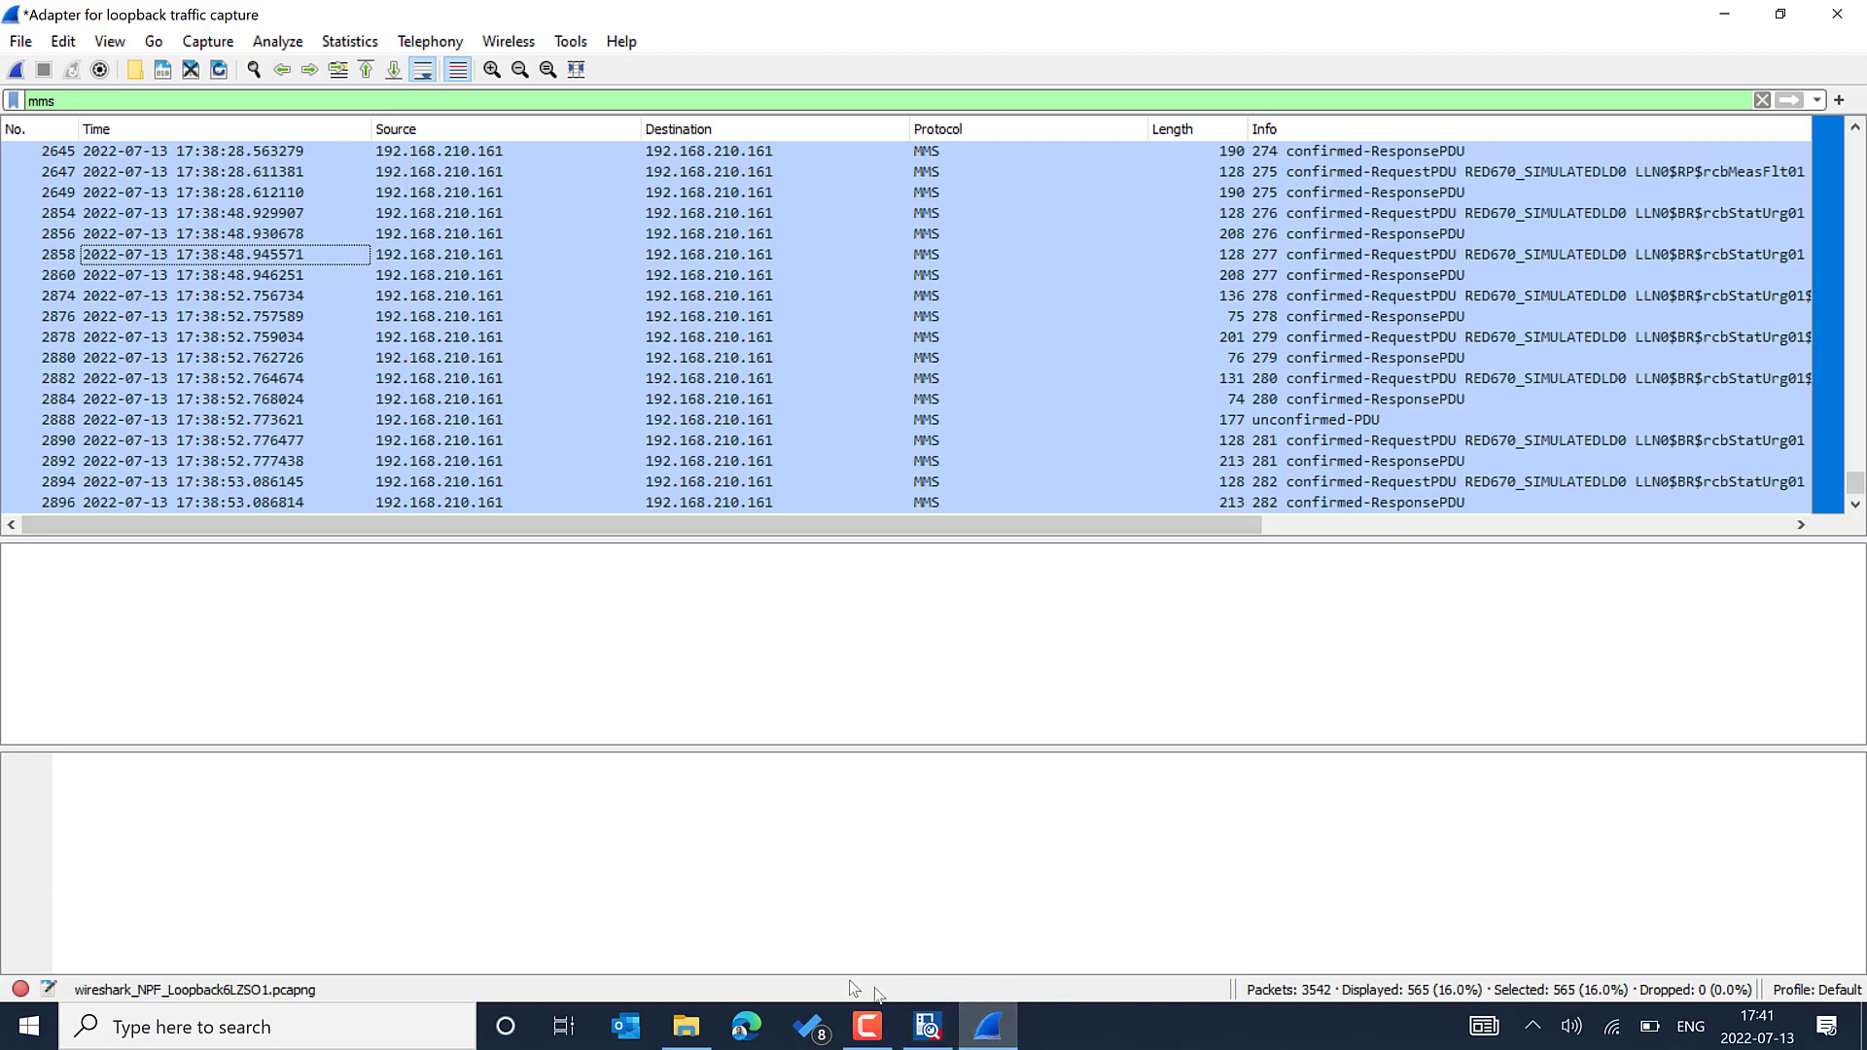
# Step: Switch to Microsoft Edge, open the OMICRON website, and view the regional support contacts on its Technical Support page
pyautogui.click(749, 1027)
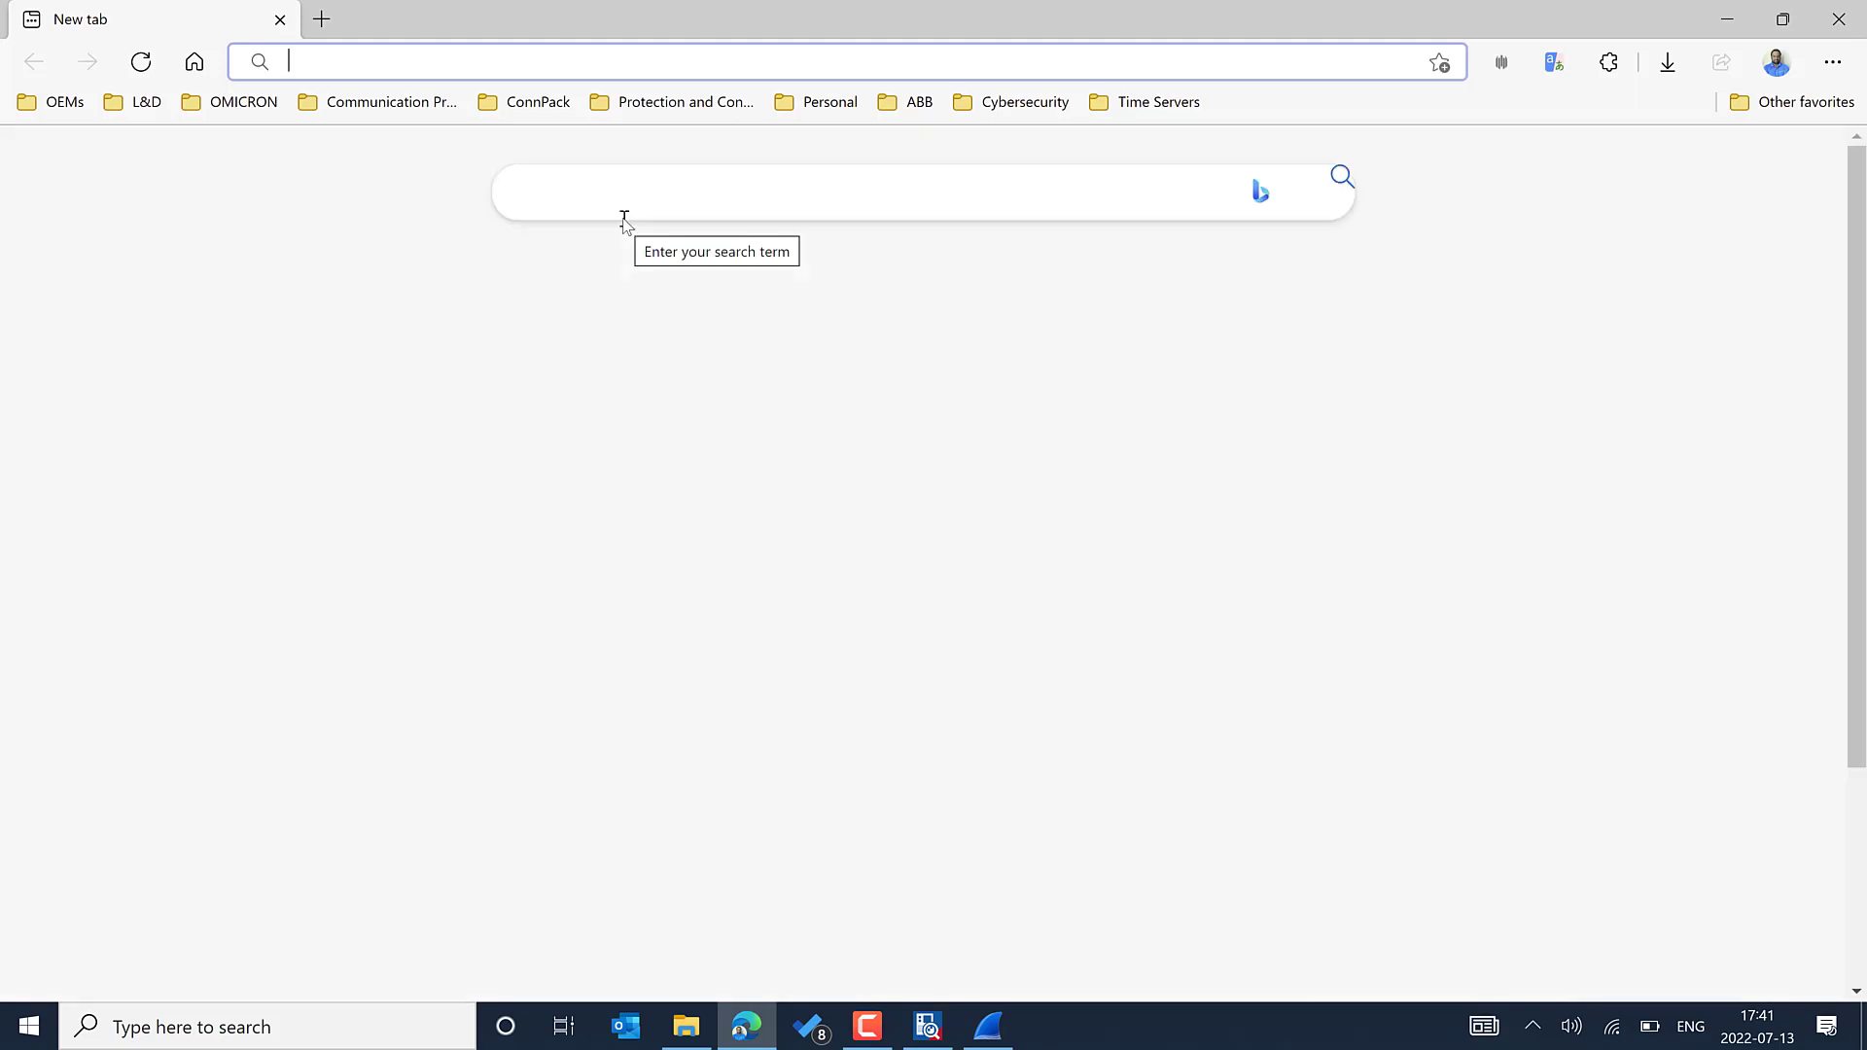
pyautogui.click(342, 345)
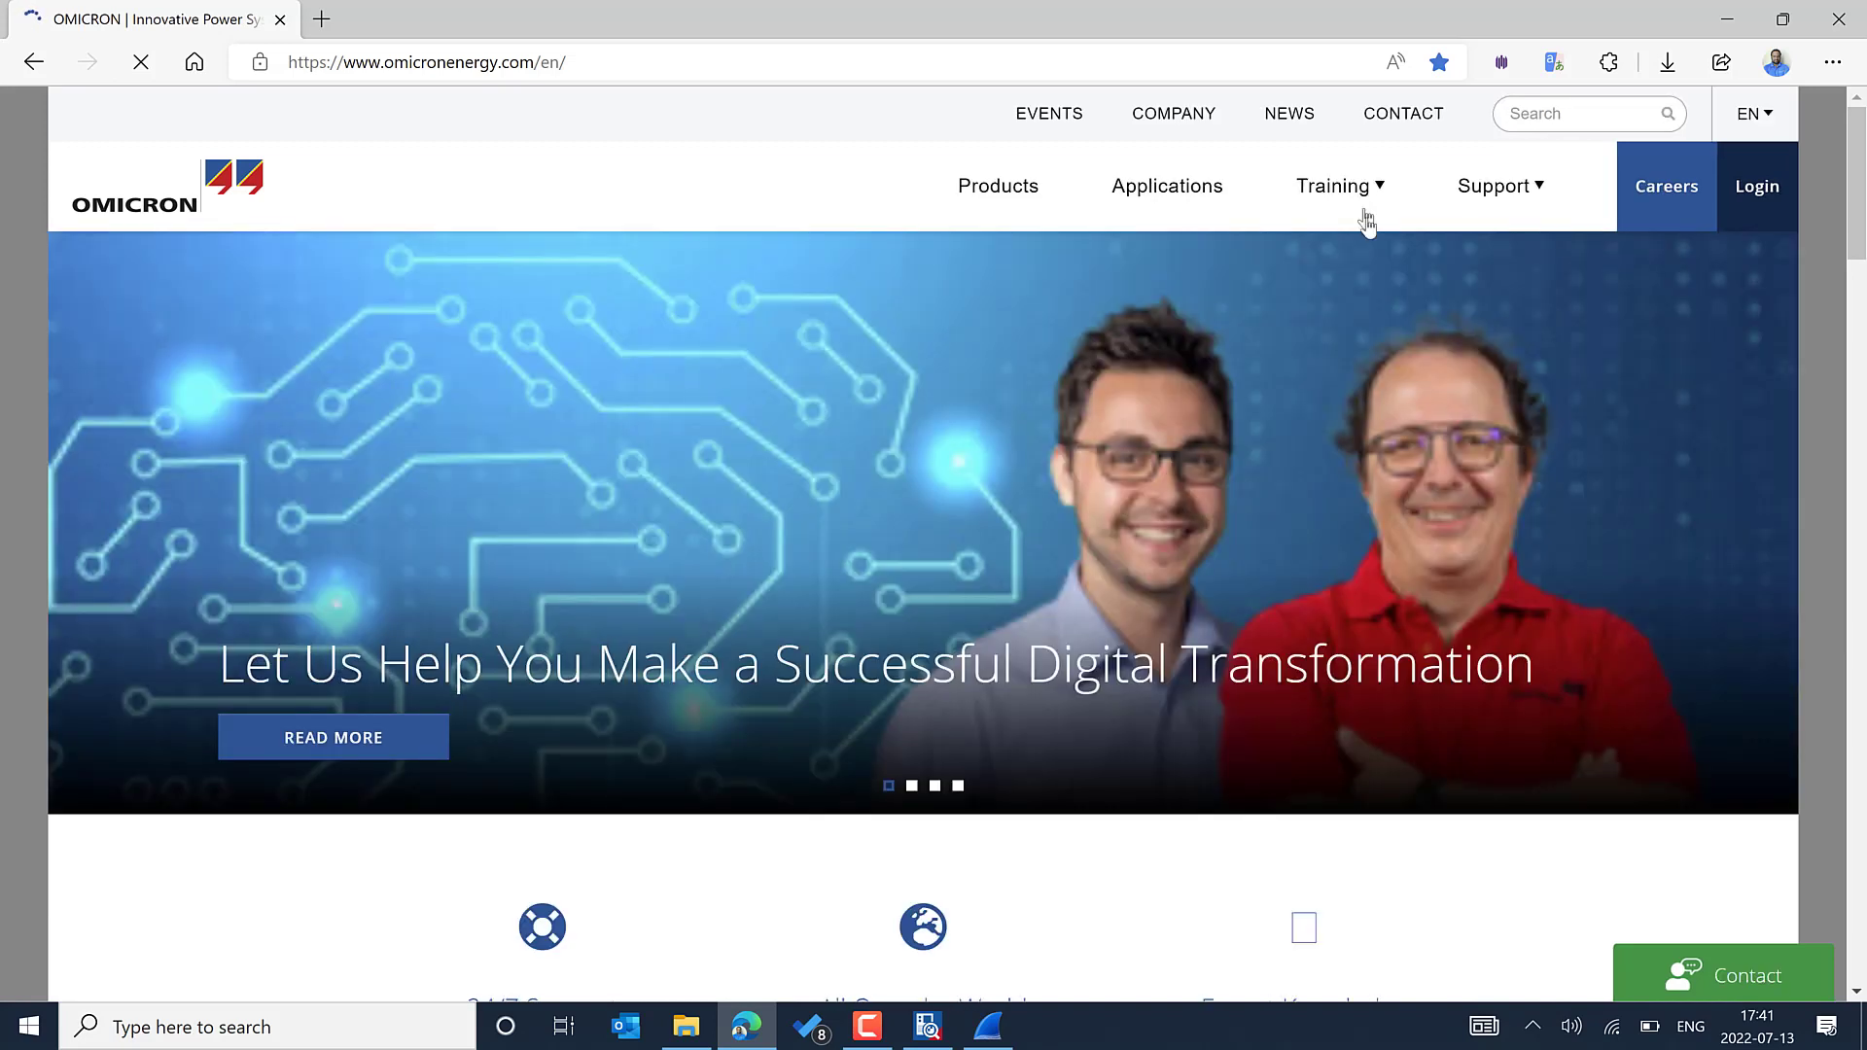
pyautogui.click(1366, 219)
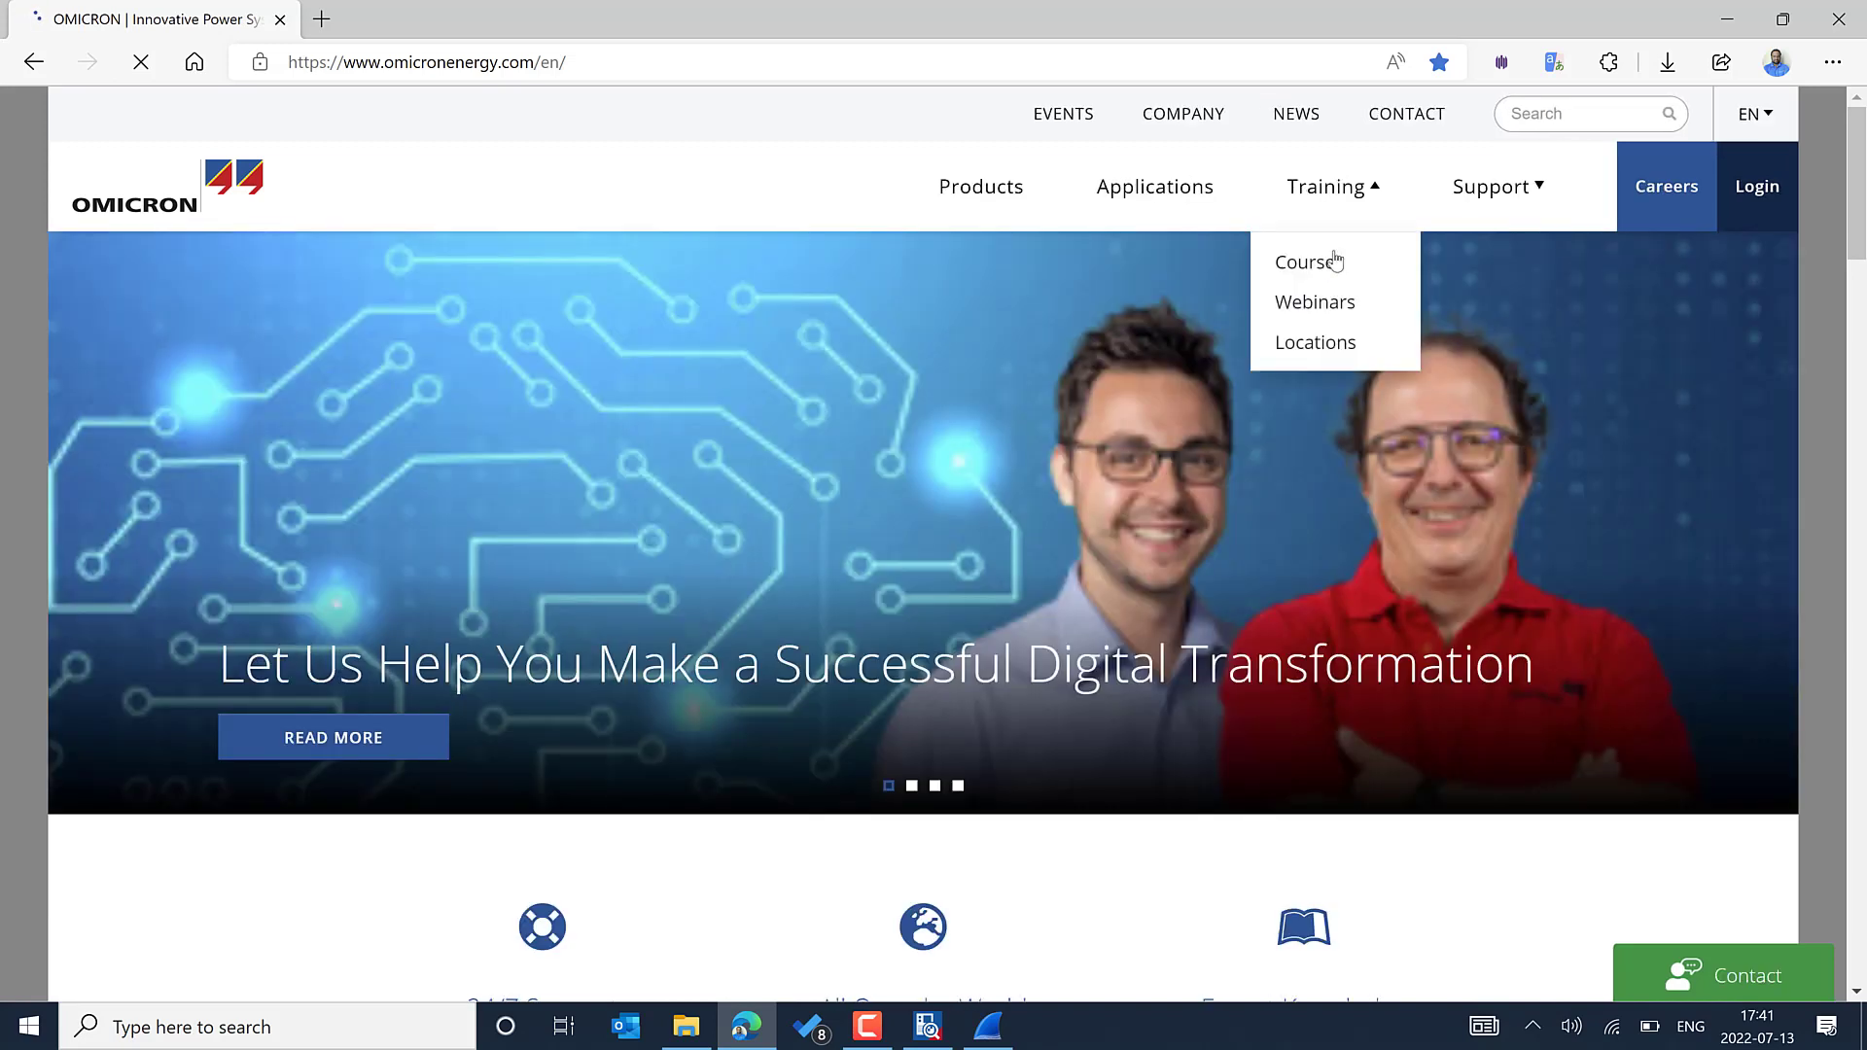
pyautogui.click(1502, 200)
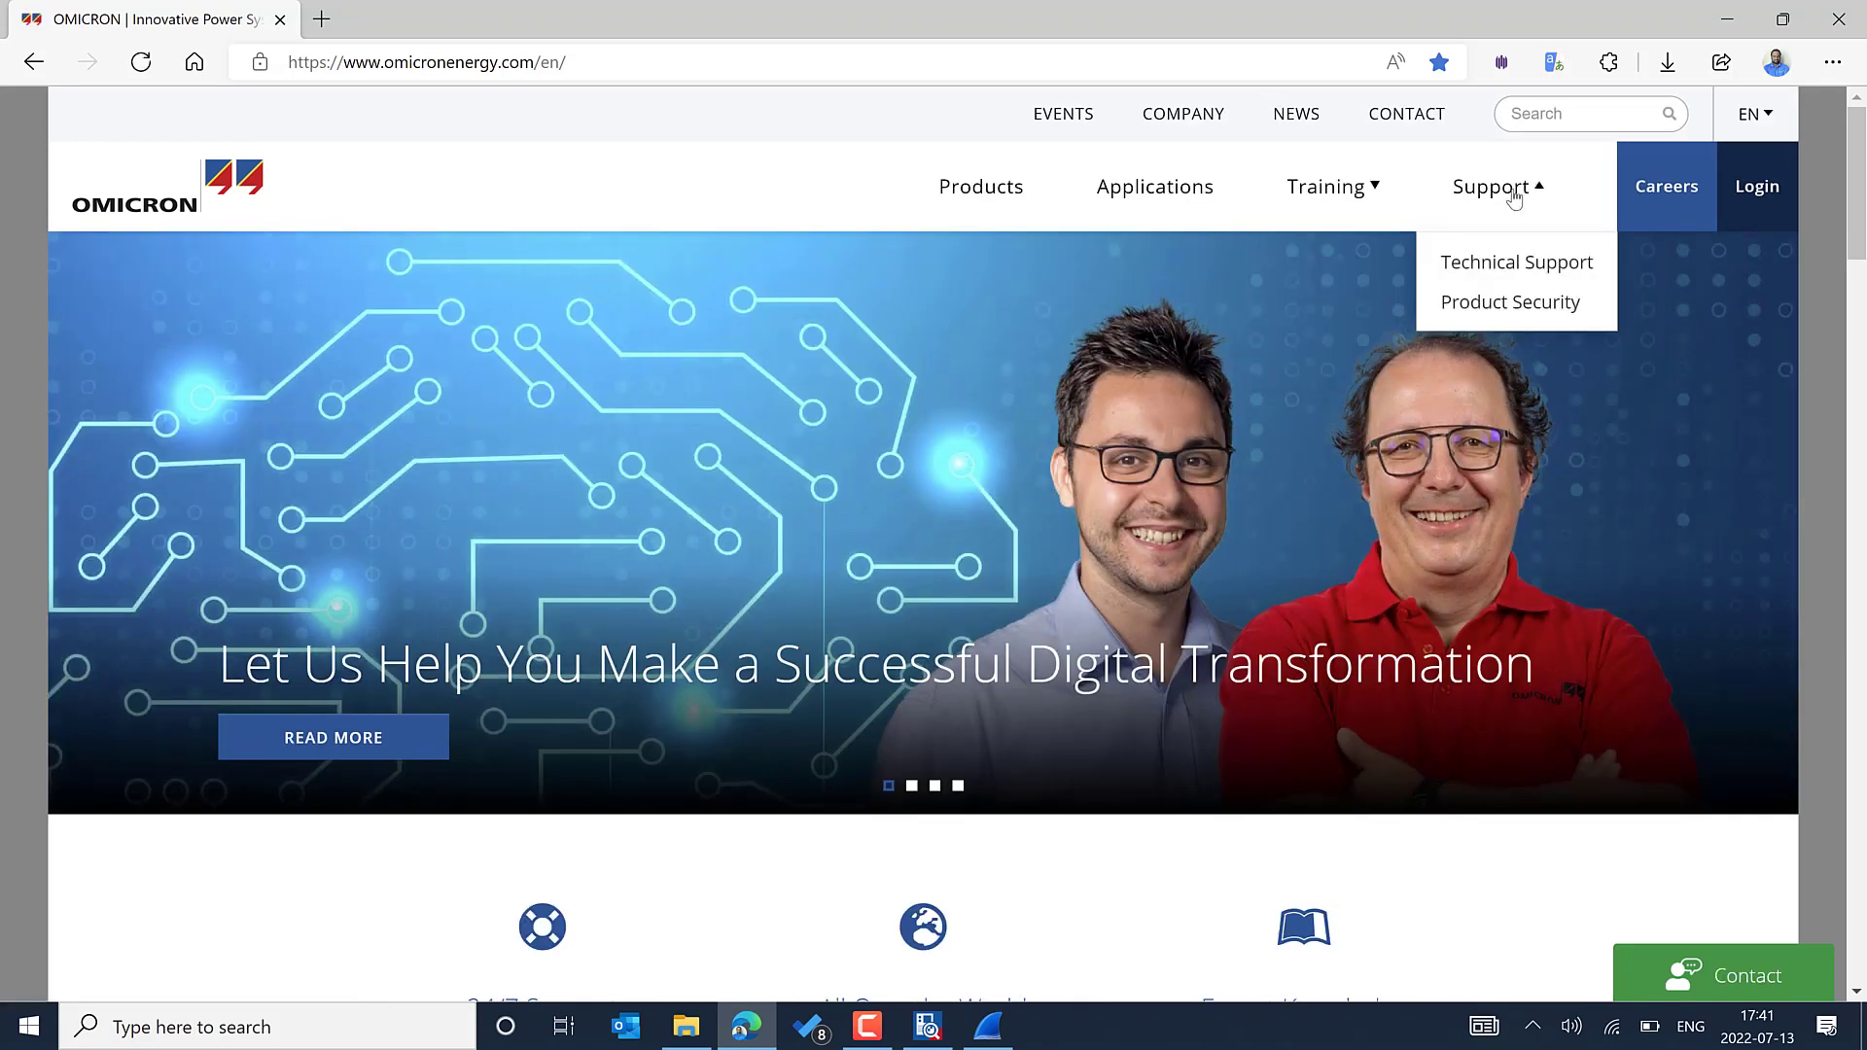
pyautogui.click(1488, 276)
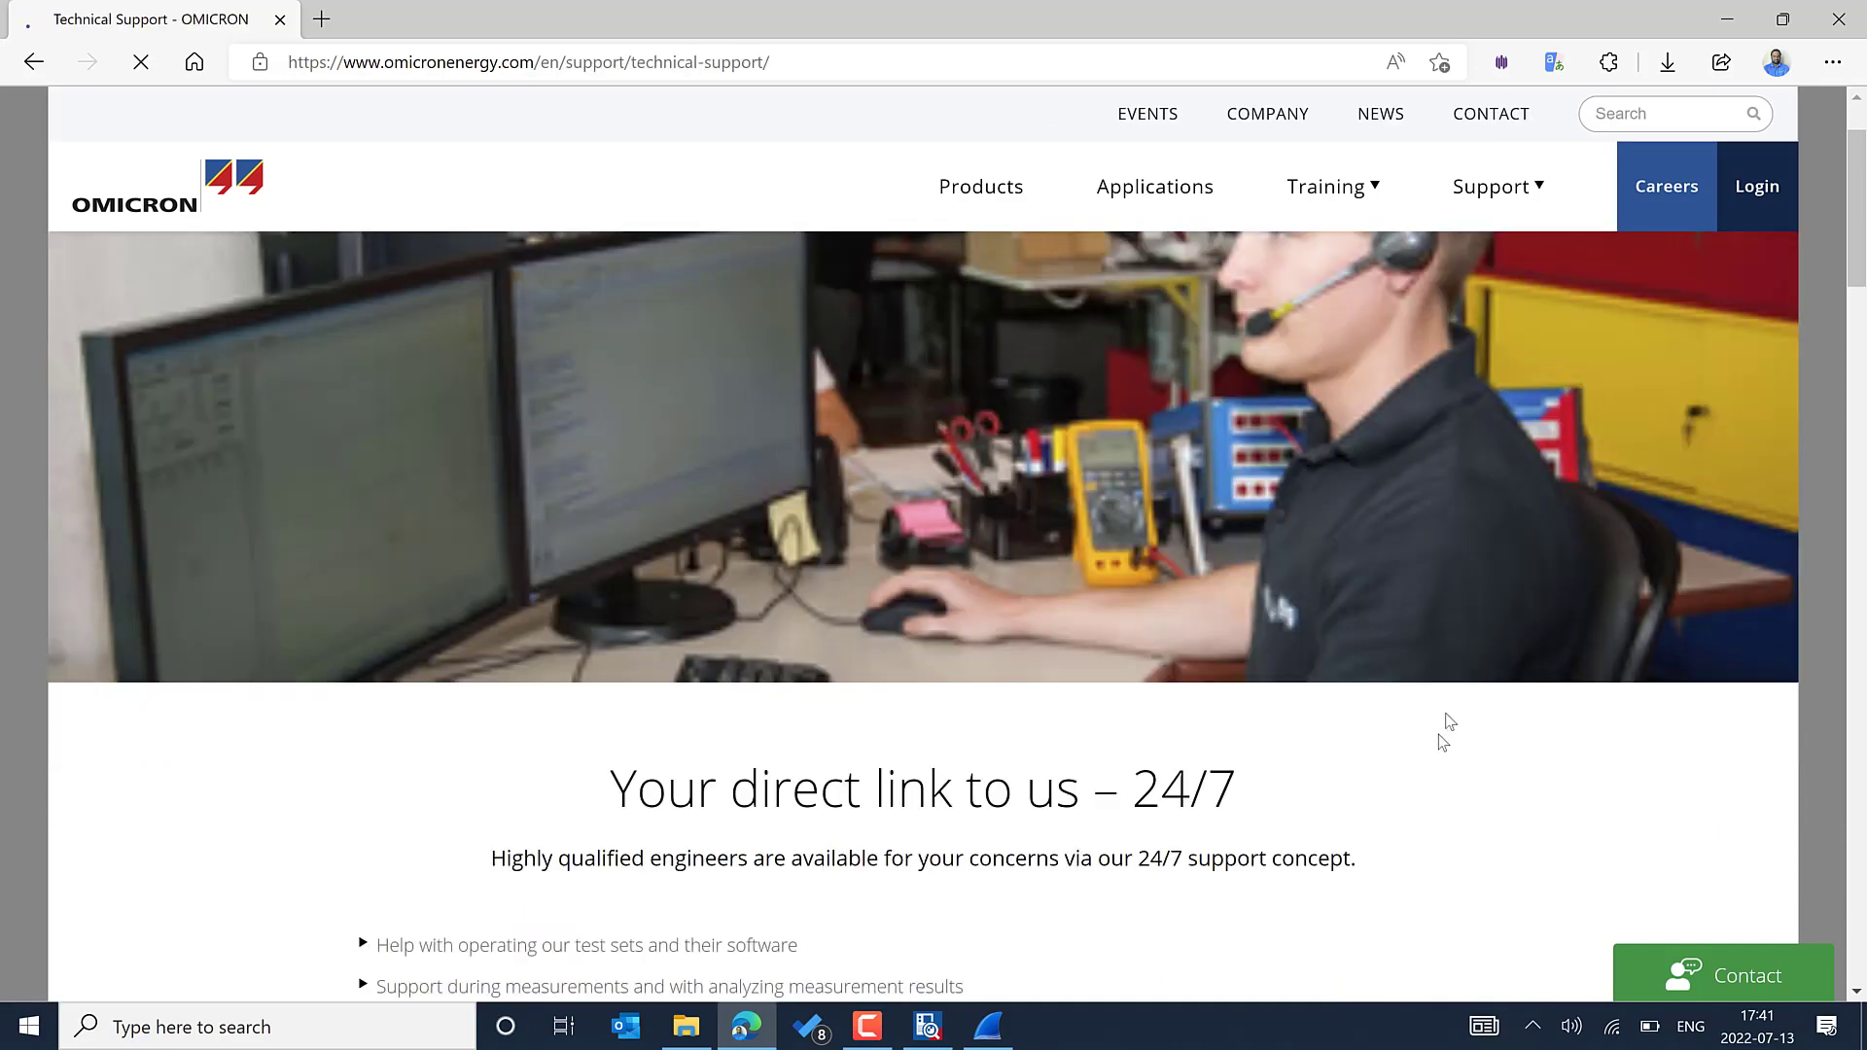
pyautogui.scroll(-10, 1443, 742)
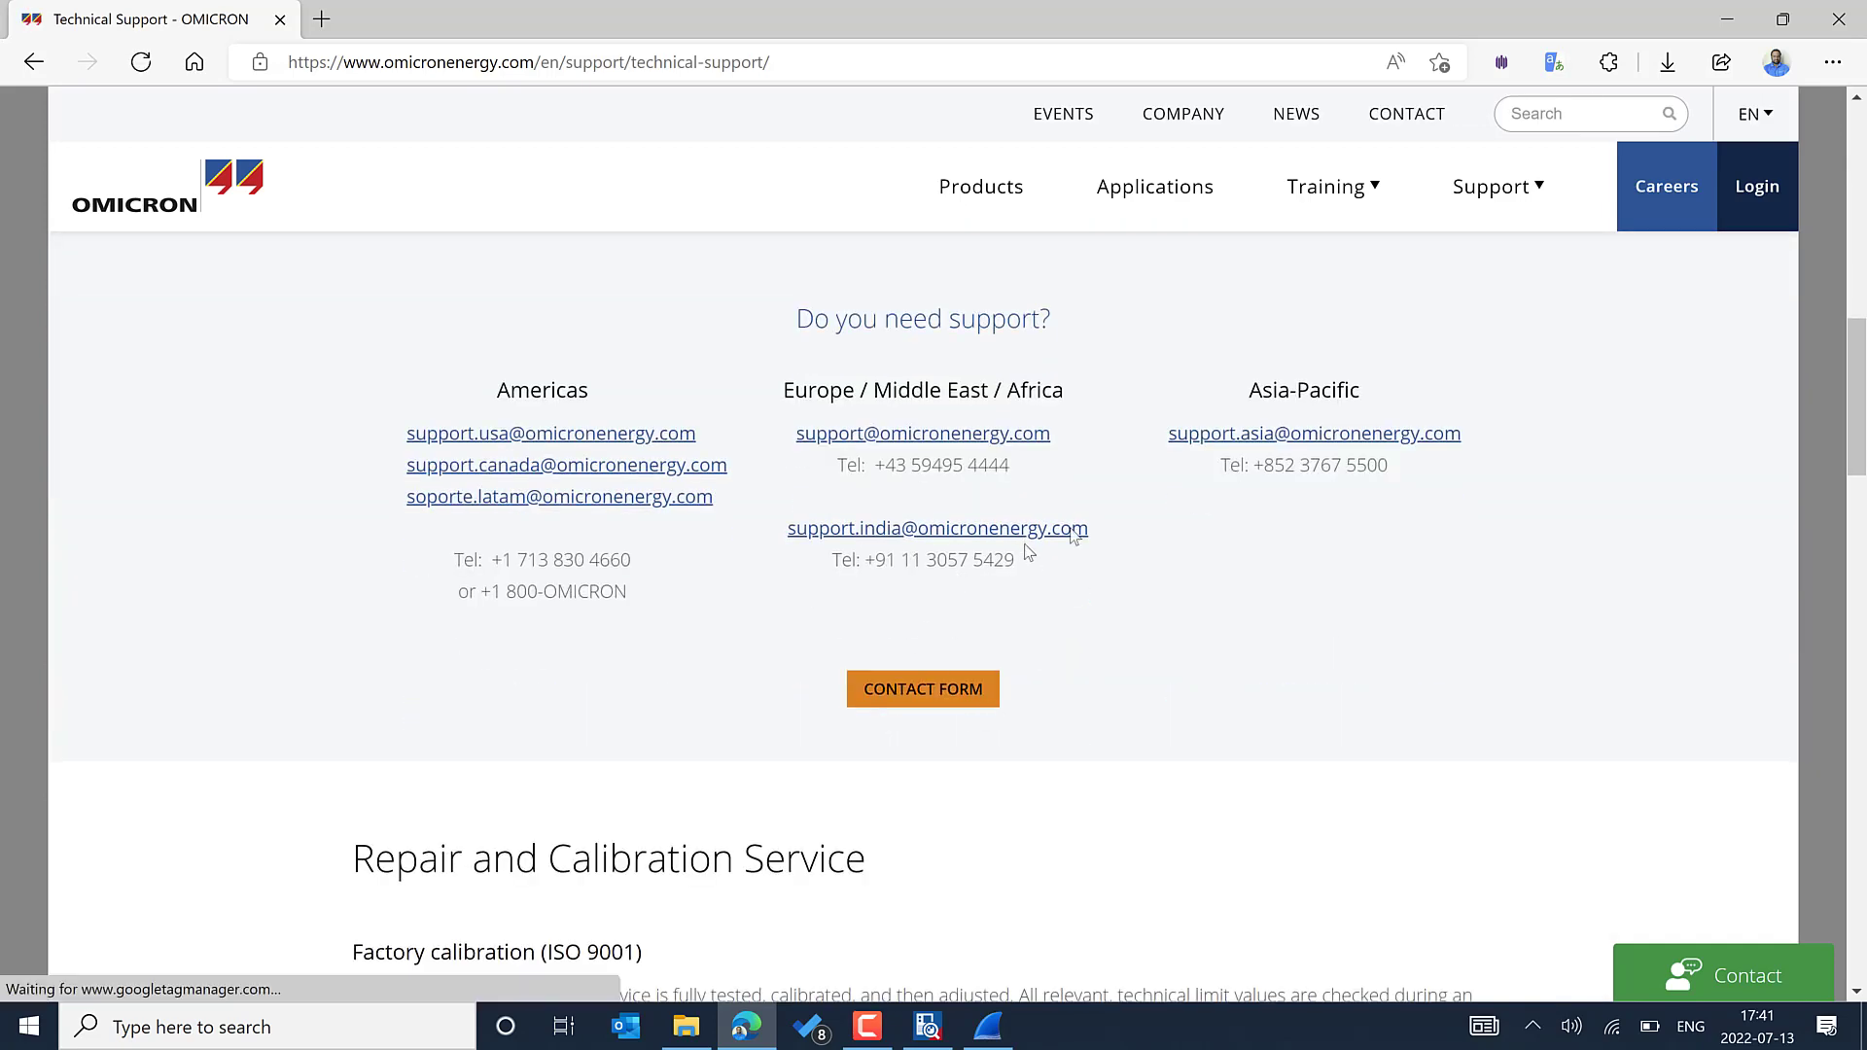